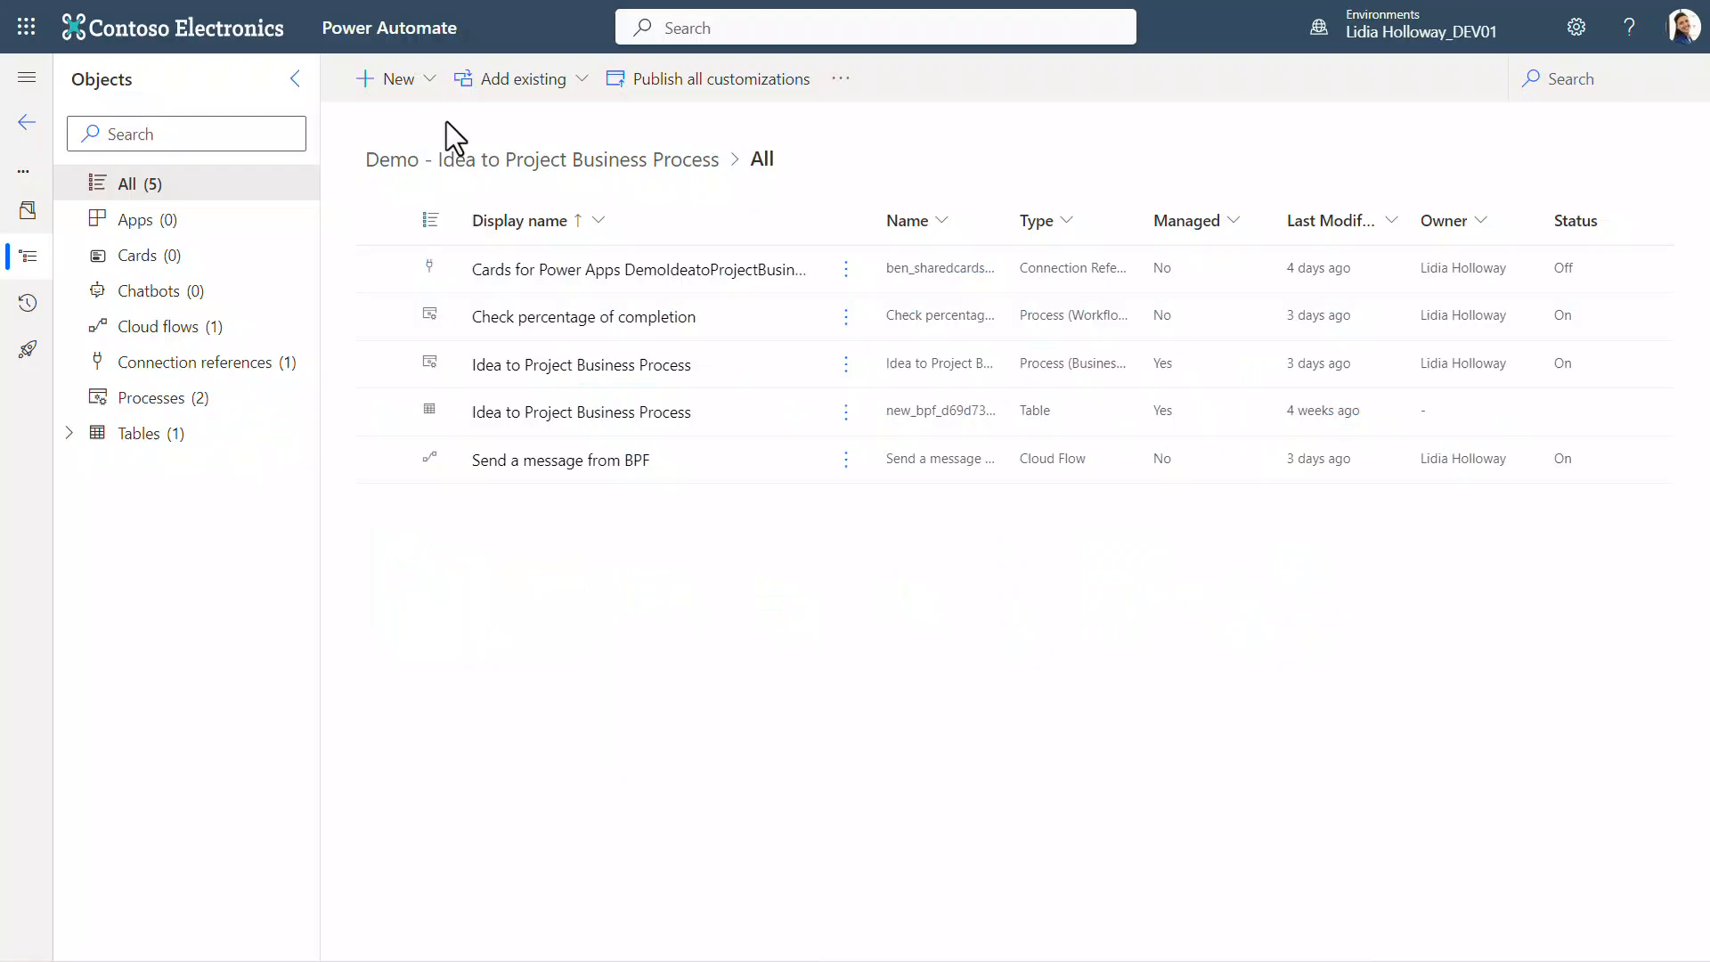
# Step: Create a new business process flow named Demo - Idea to Project Business Process Flow based on the Idea table
pyautogui.click(424, 85)
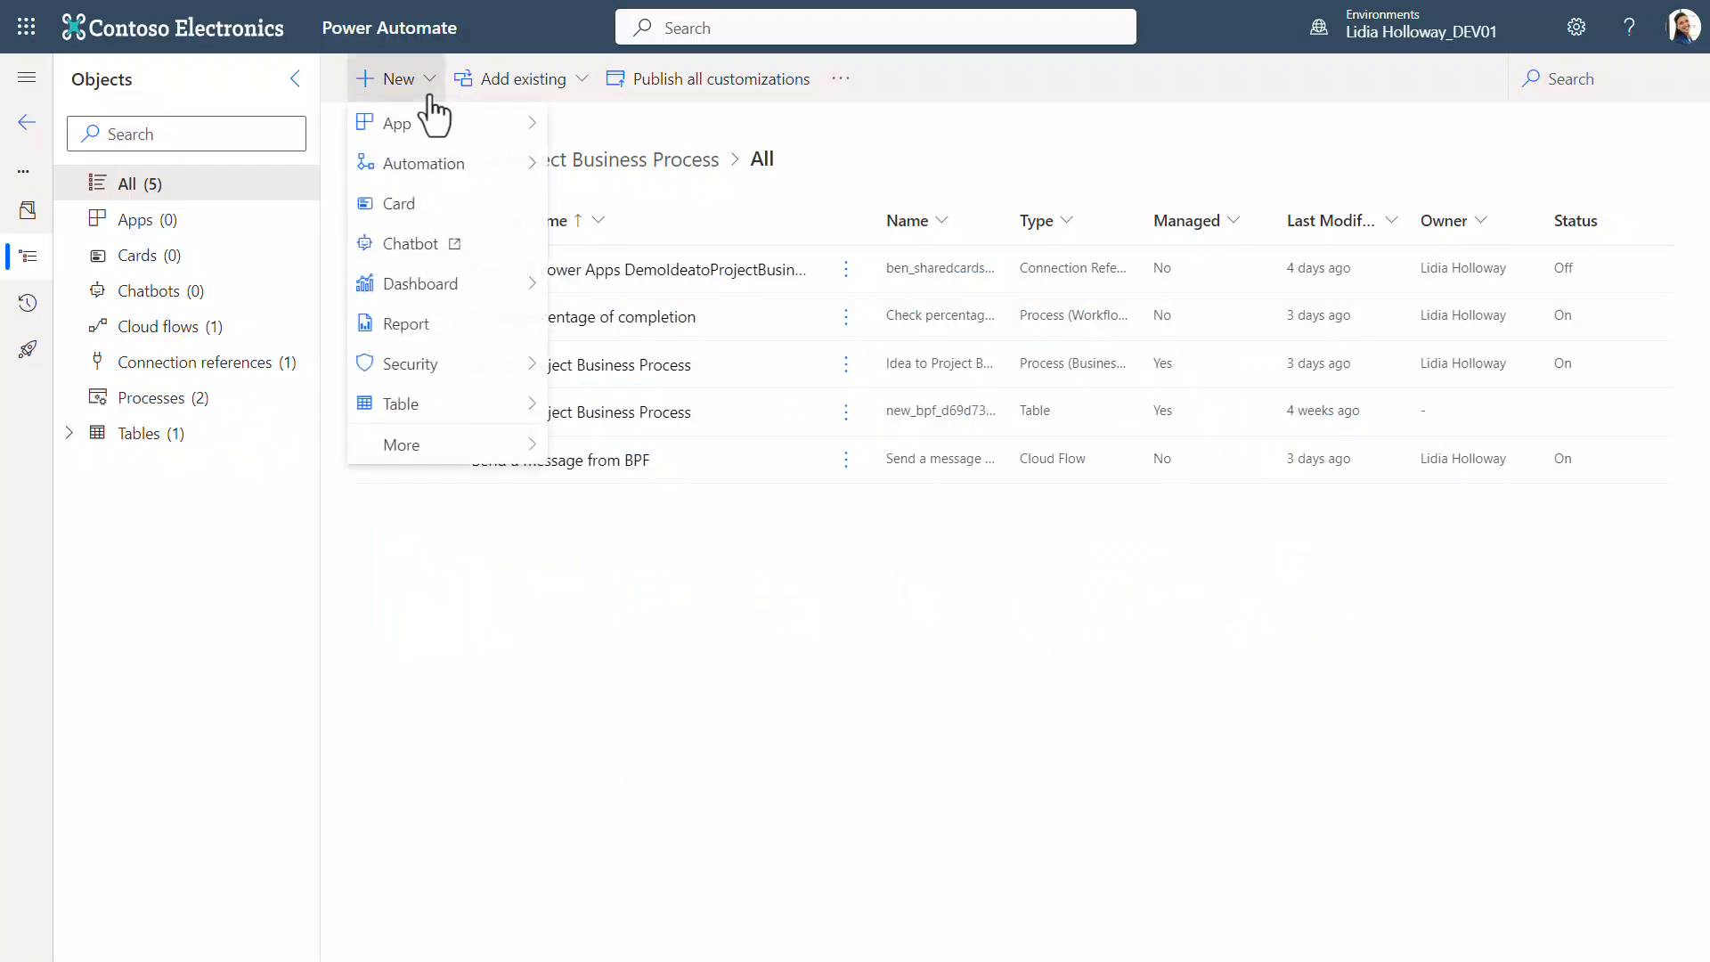
pyautogui.moveTo(476, 166)
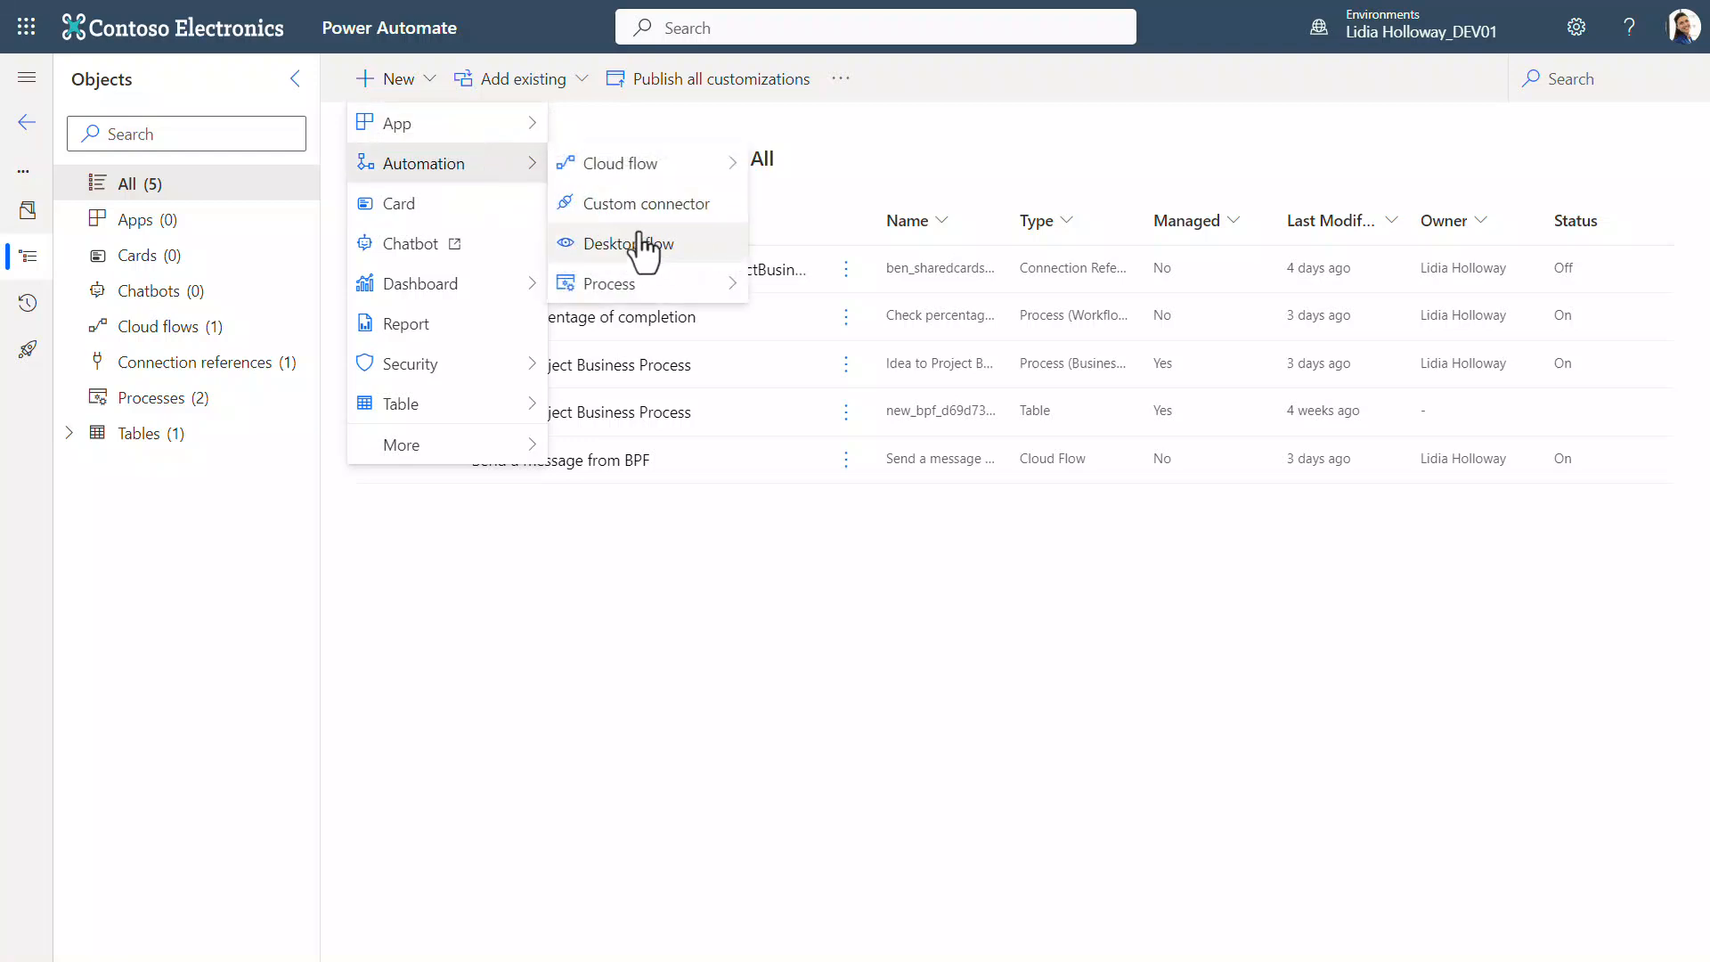
pyautogui.moveTo(679, 296)
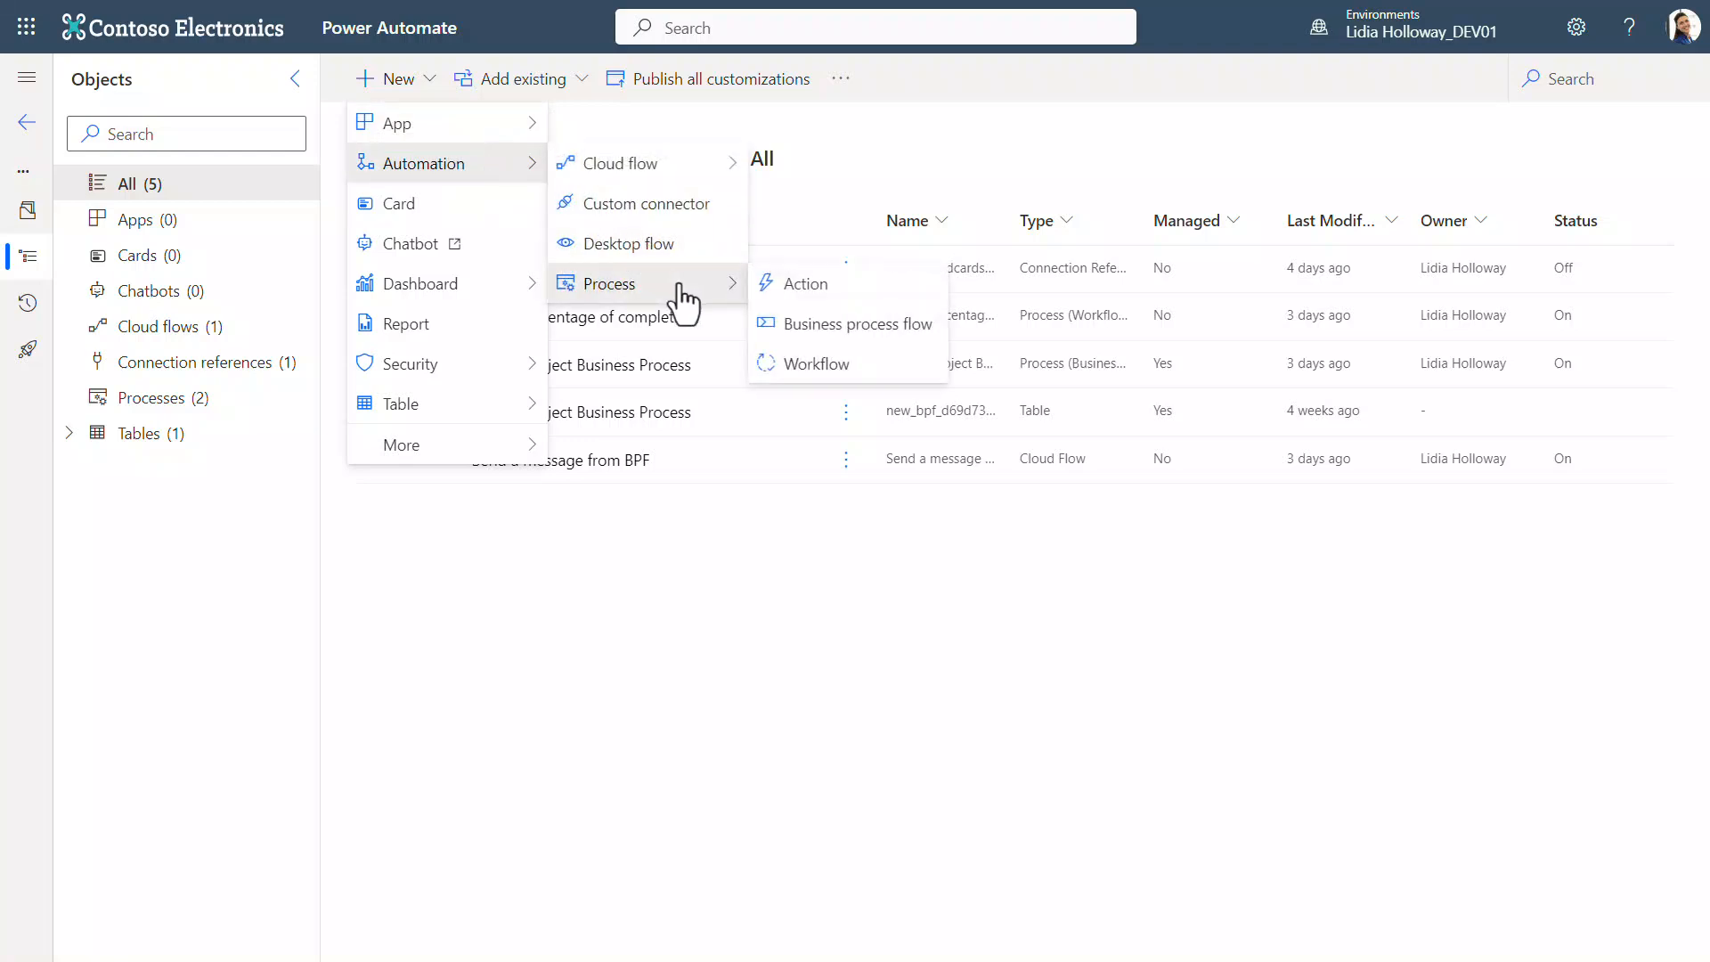
pyautogui.click(871, 336)
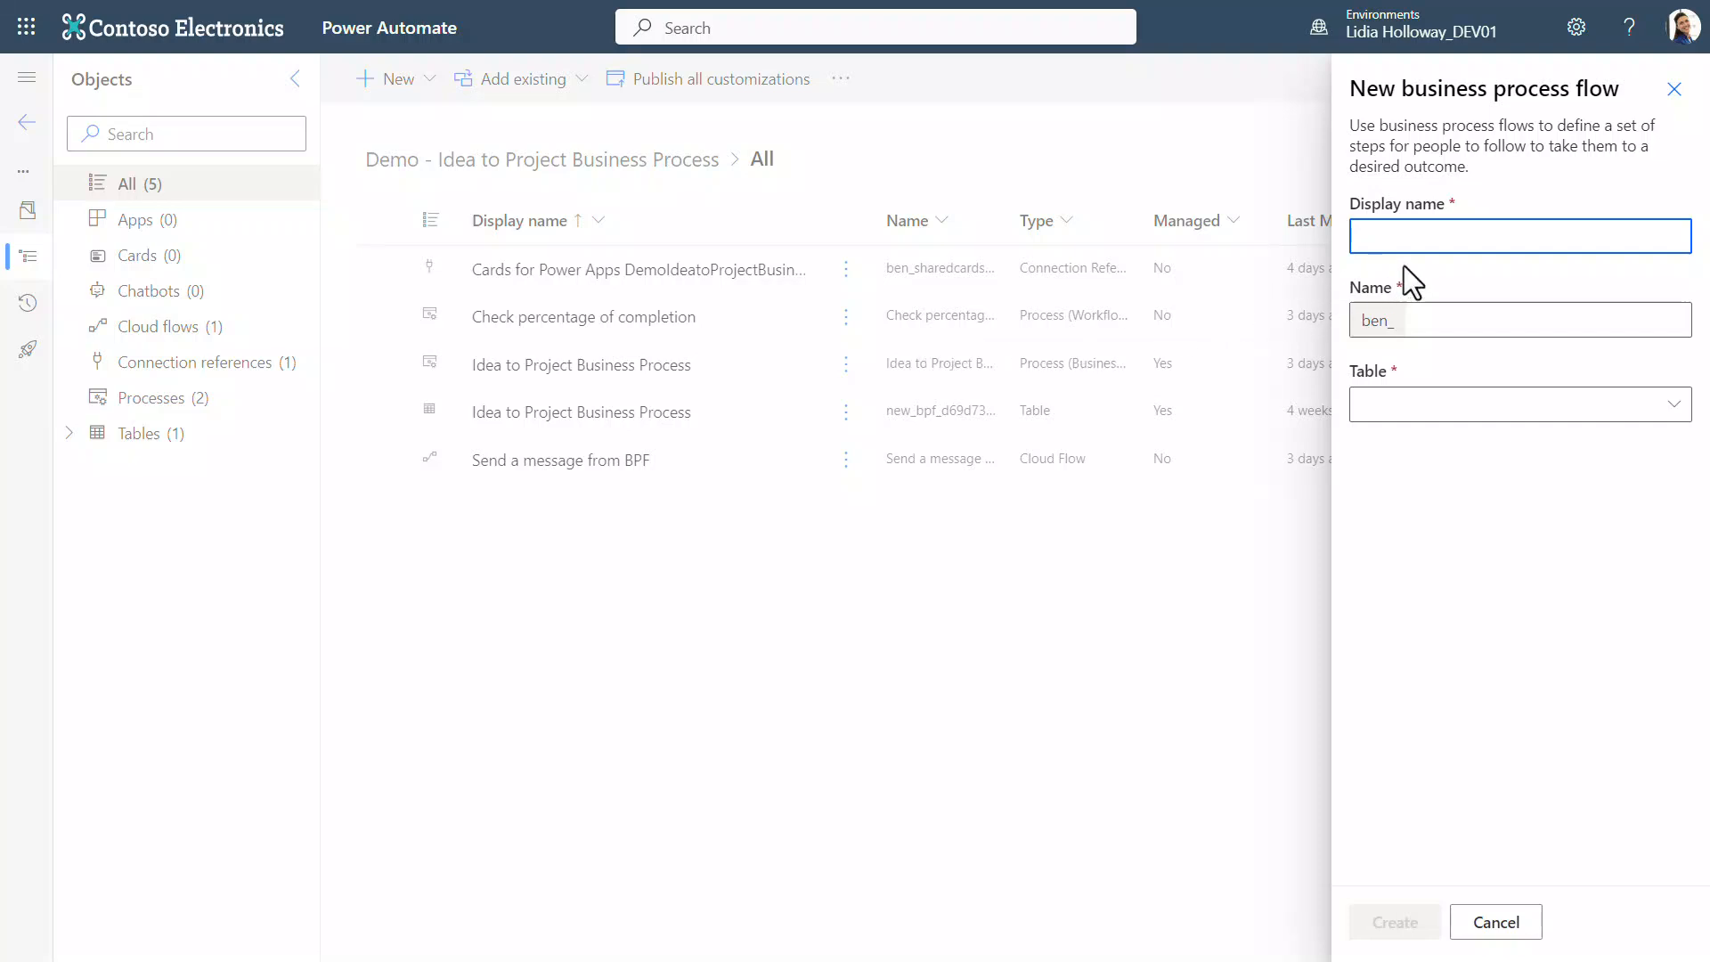
pyautogui.write('Demo - Idea to Project Business Process Flow')
pyautogui.press('Tab')
pyautogui.press('Tab')
pyautogui.press('Down')
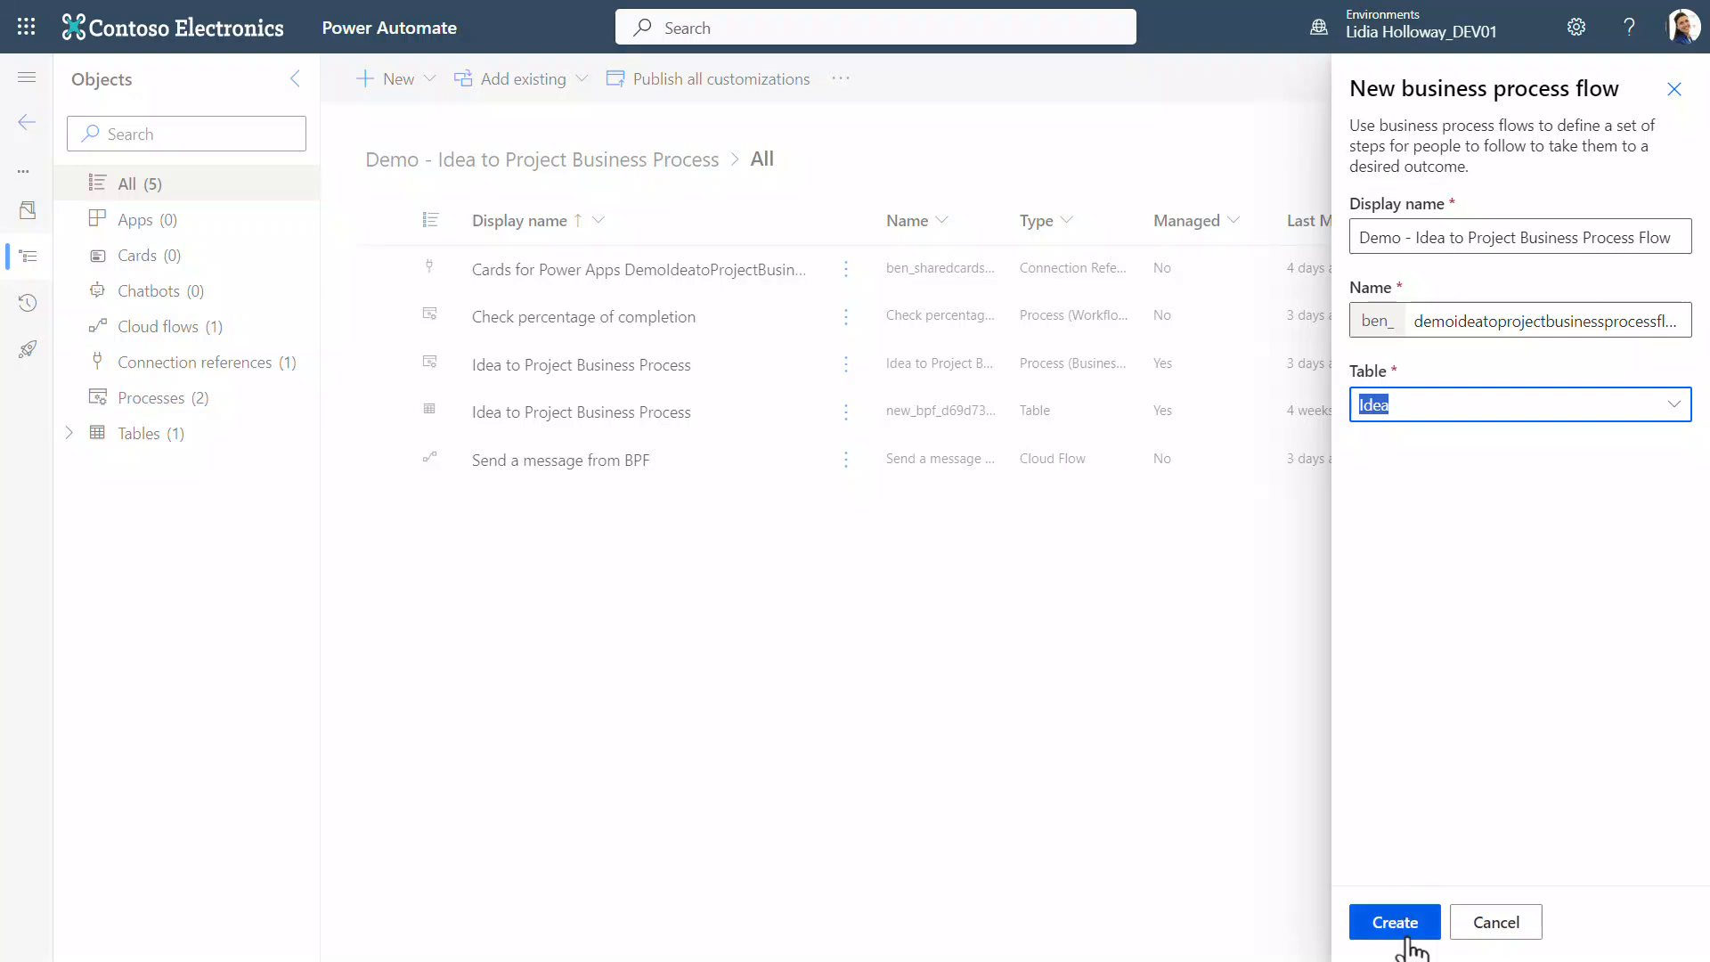
pyautogui.click(1405, 935)
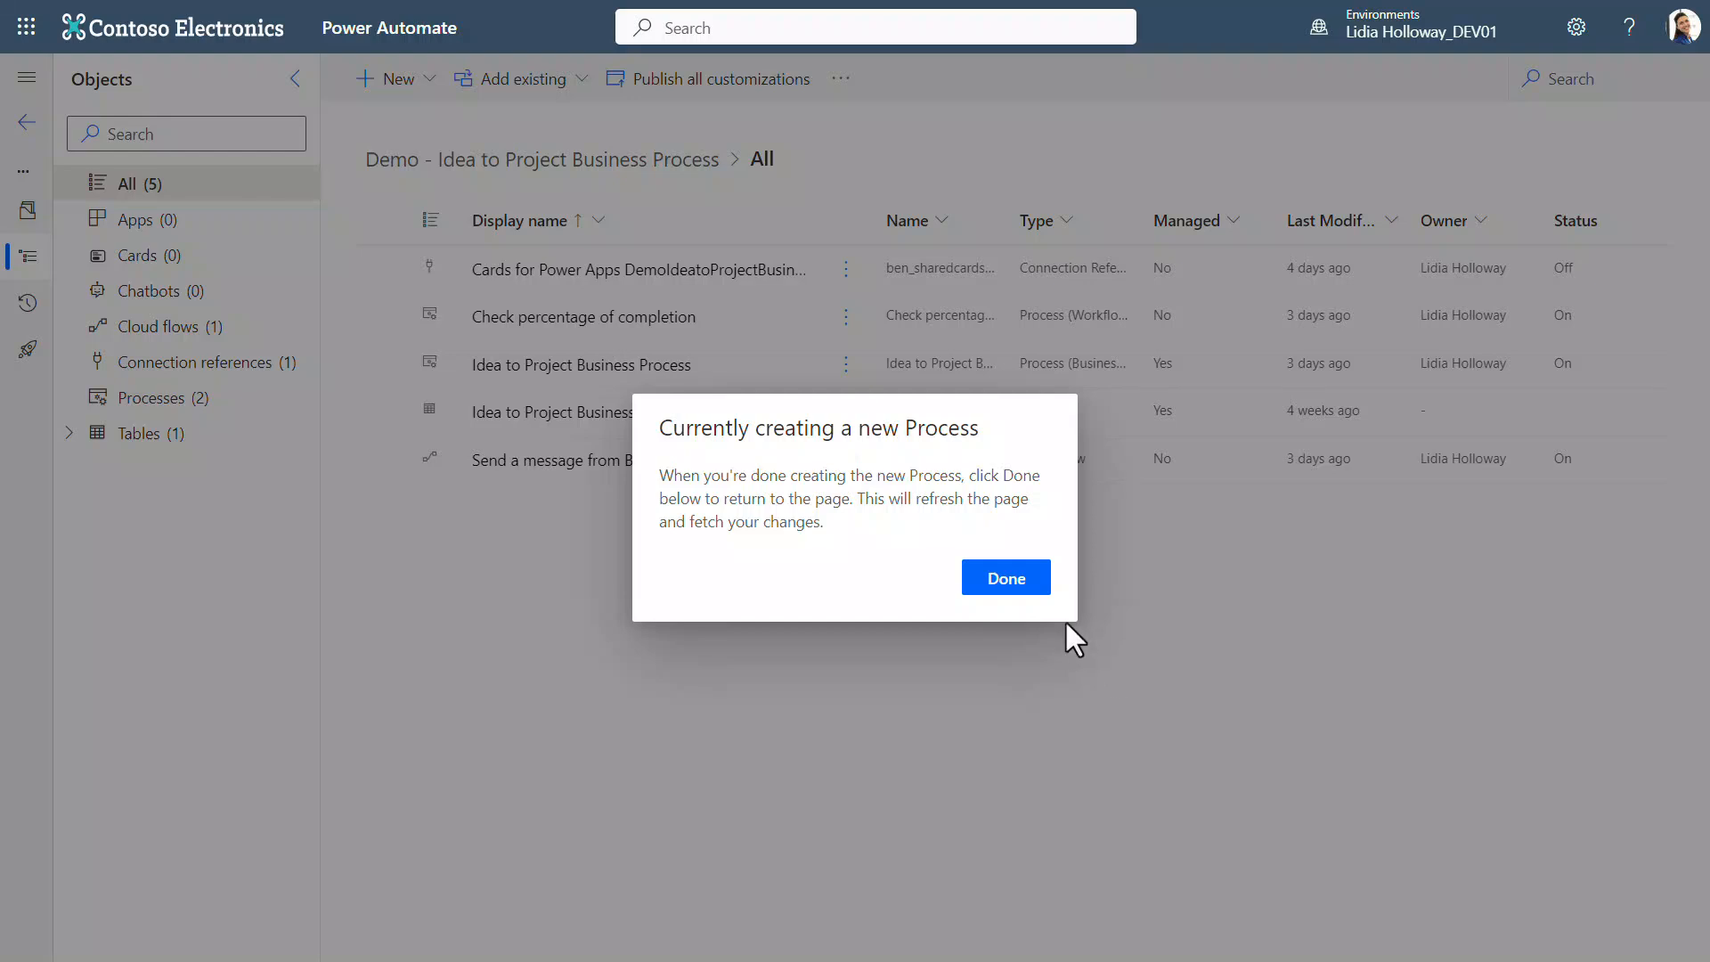
# Step: Finish the process creation and open Demo - Idea to Project Business Process Flow for editing
pyautogui.click(1013, 583)
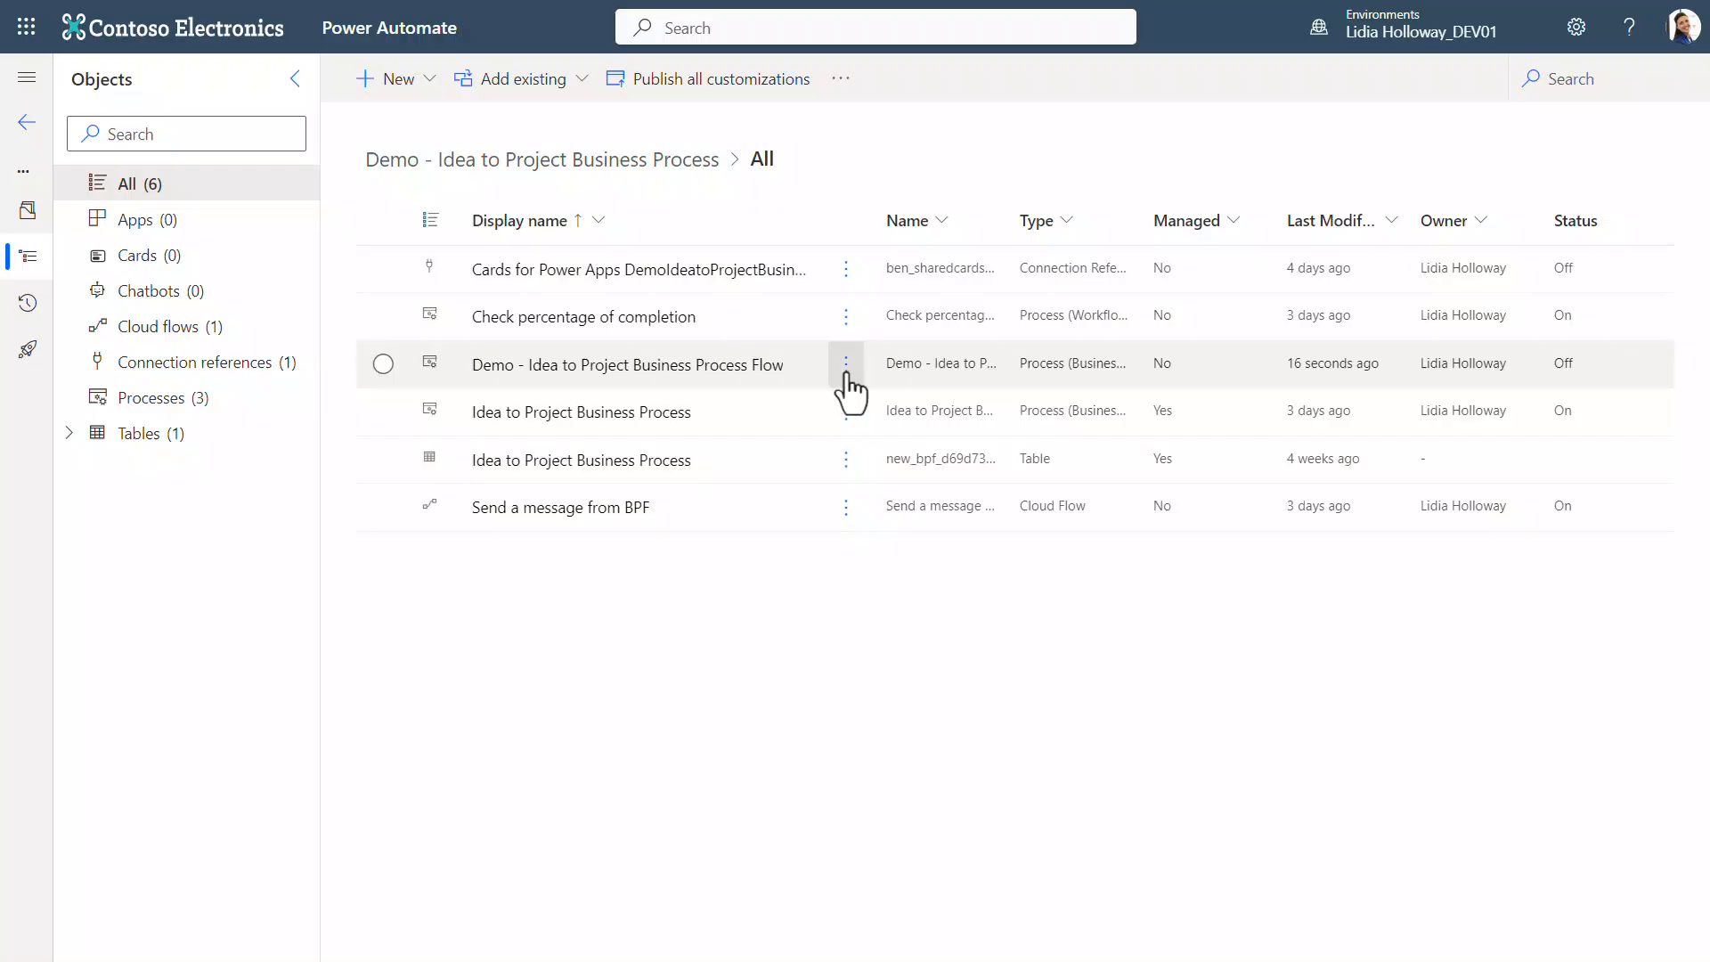
pyautogui.click(846, 365)
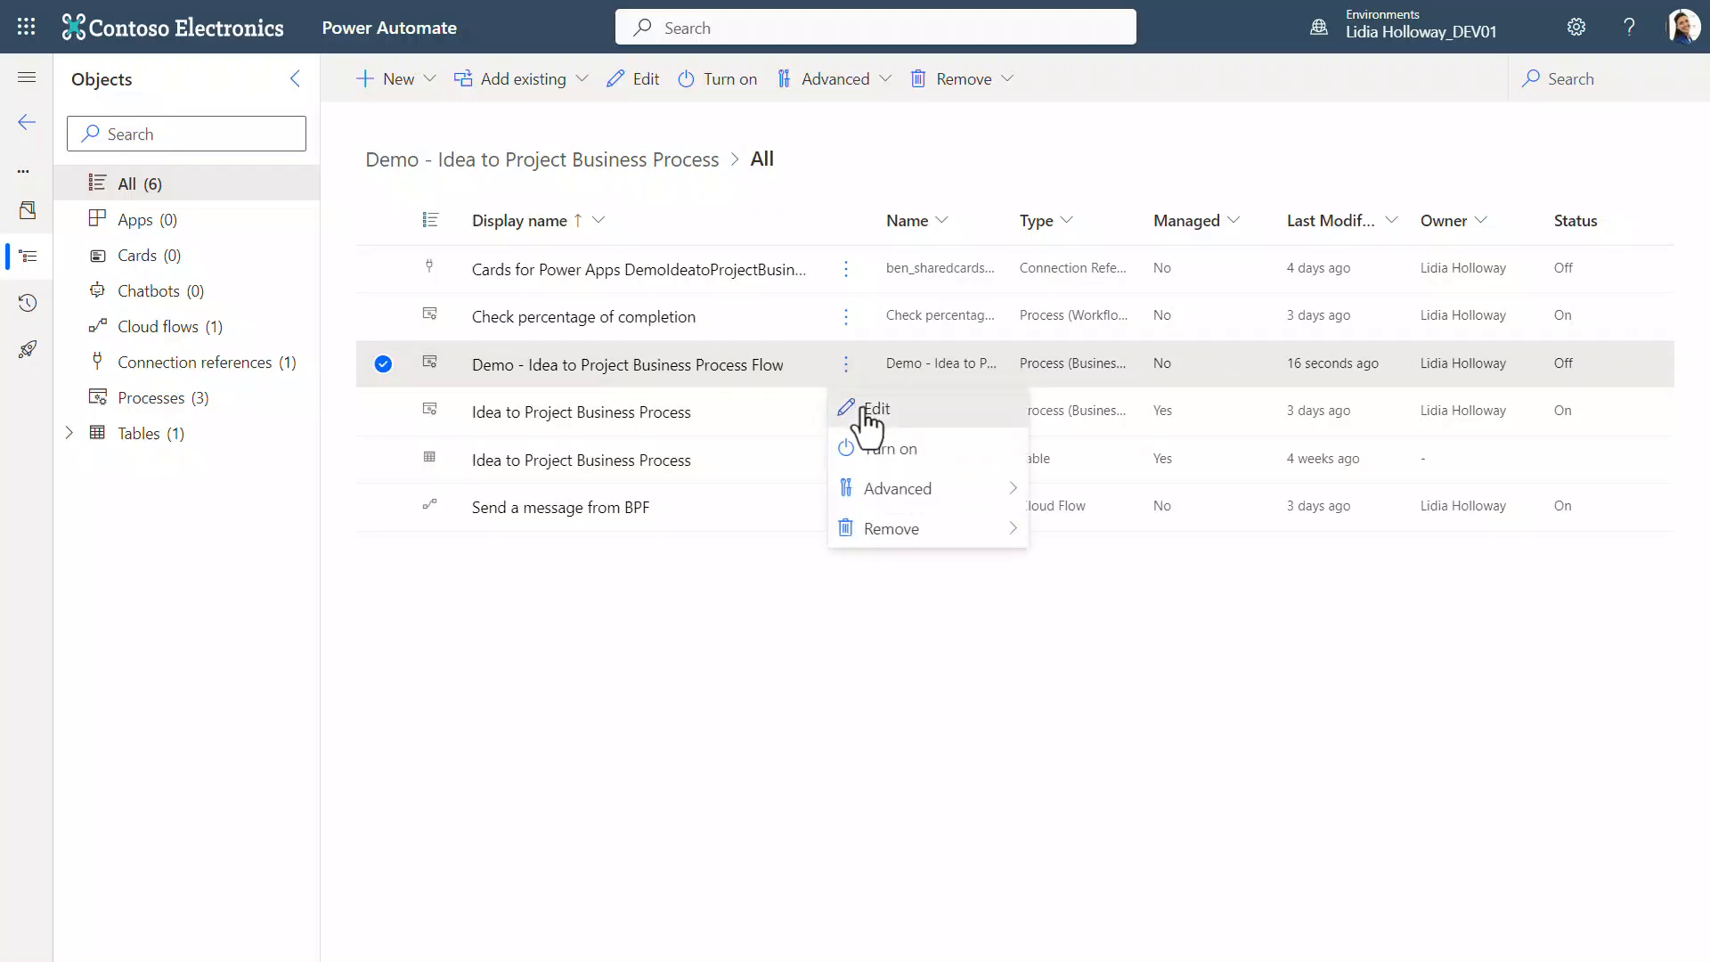
pyautogui.click(863, 408)
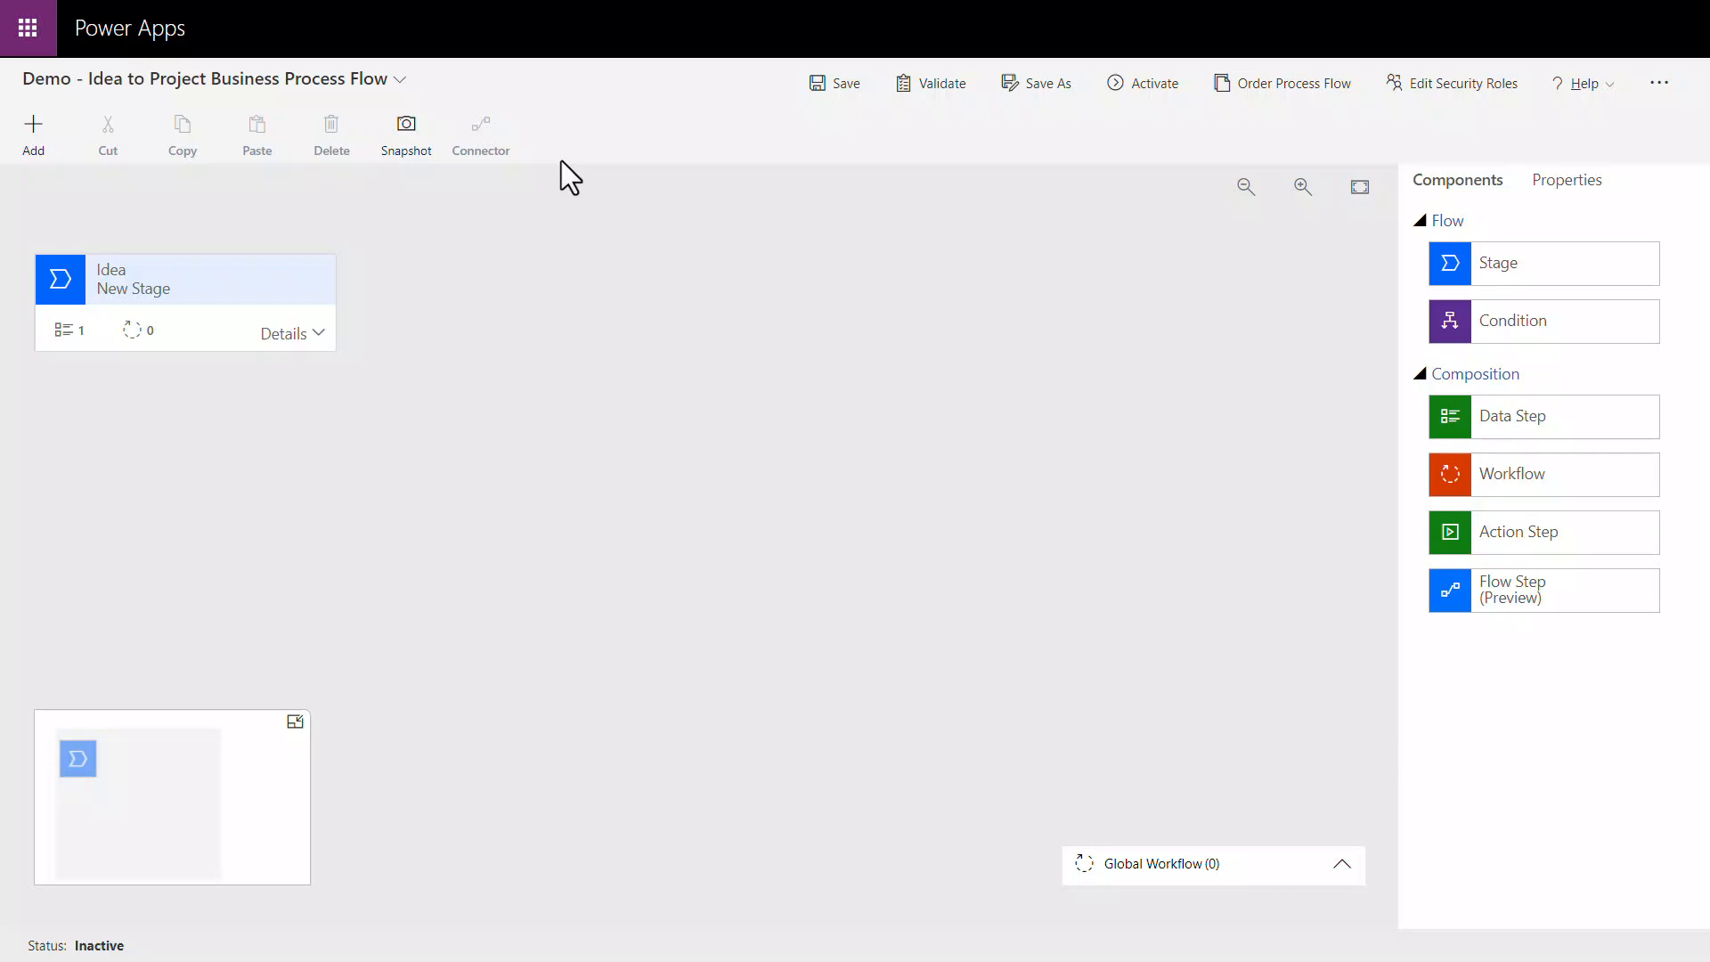
# Step: Set the process flow's description to "This is a demo." and save the flow
pyautogui.click(401, 82)
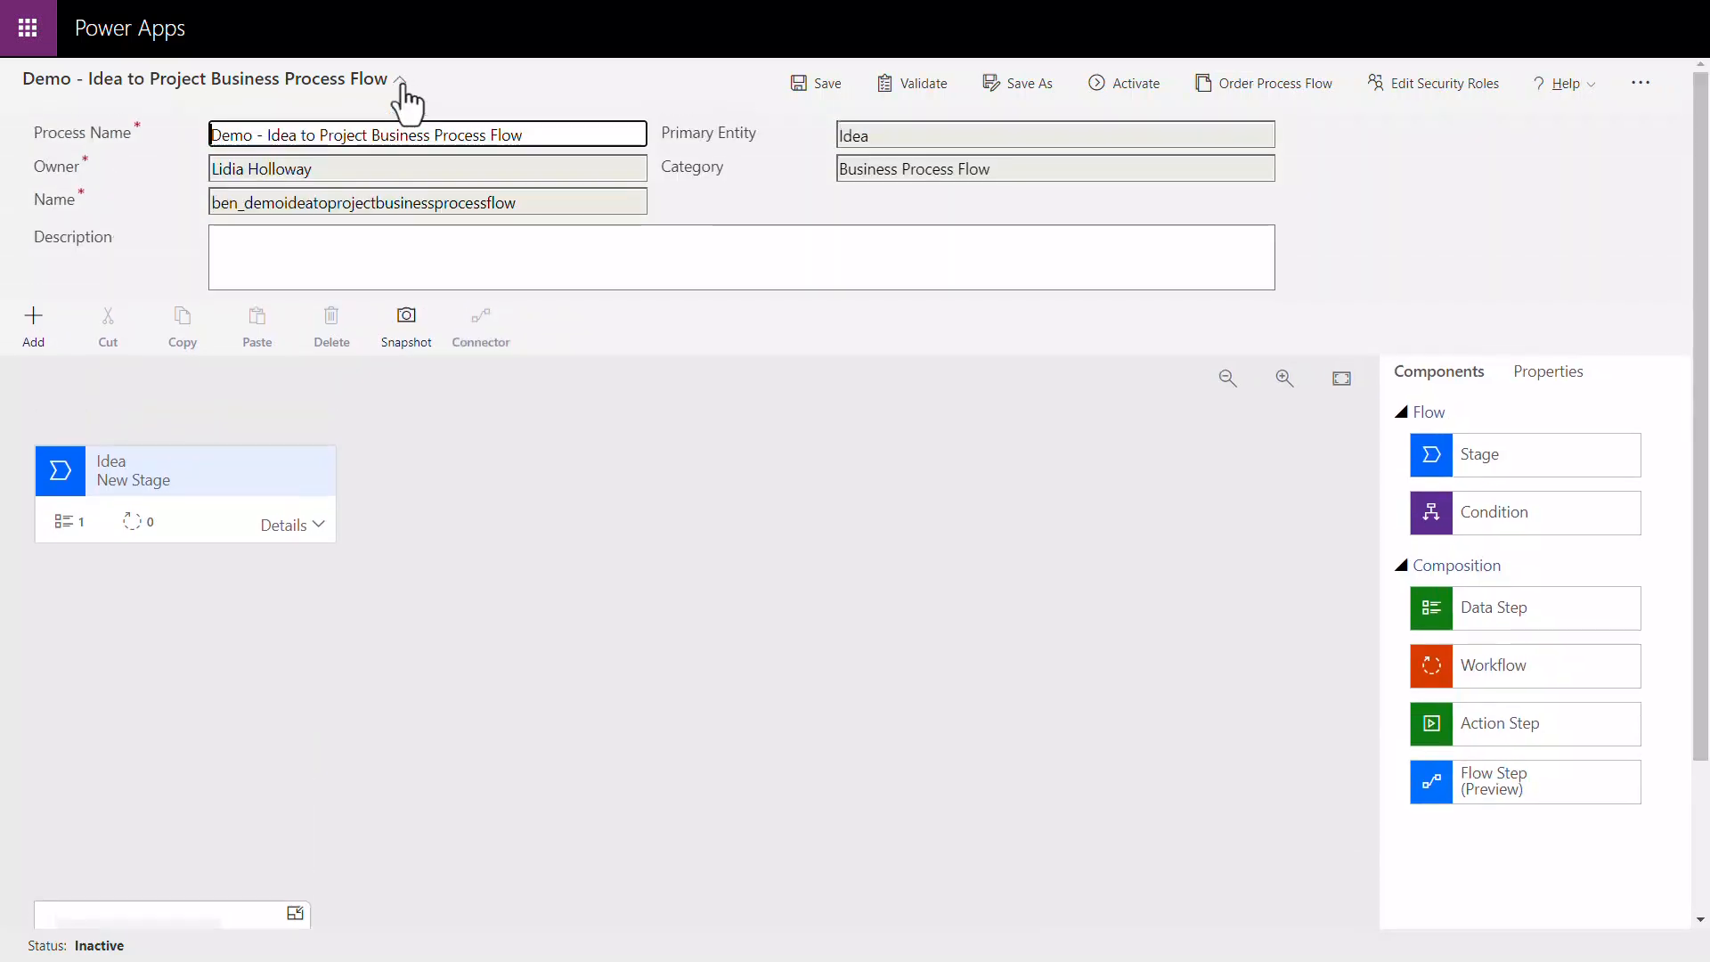
pyautogui.click(494, 254)
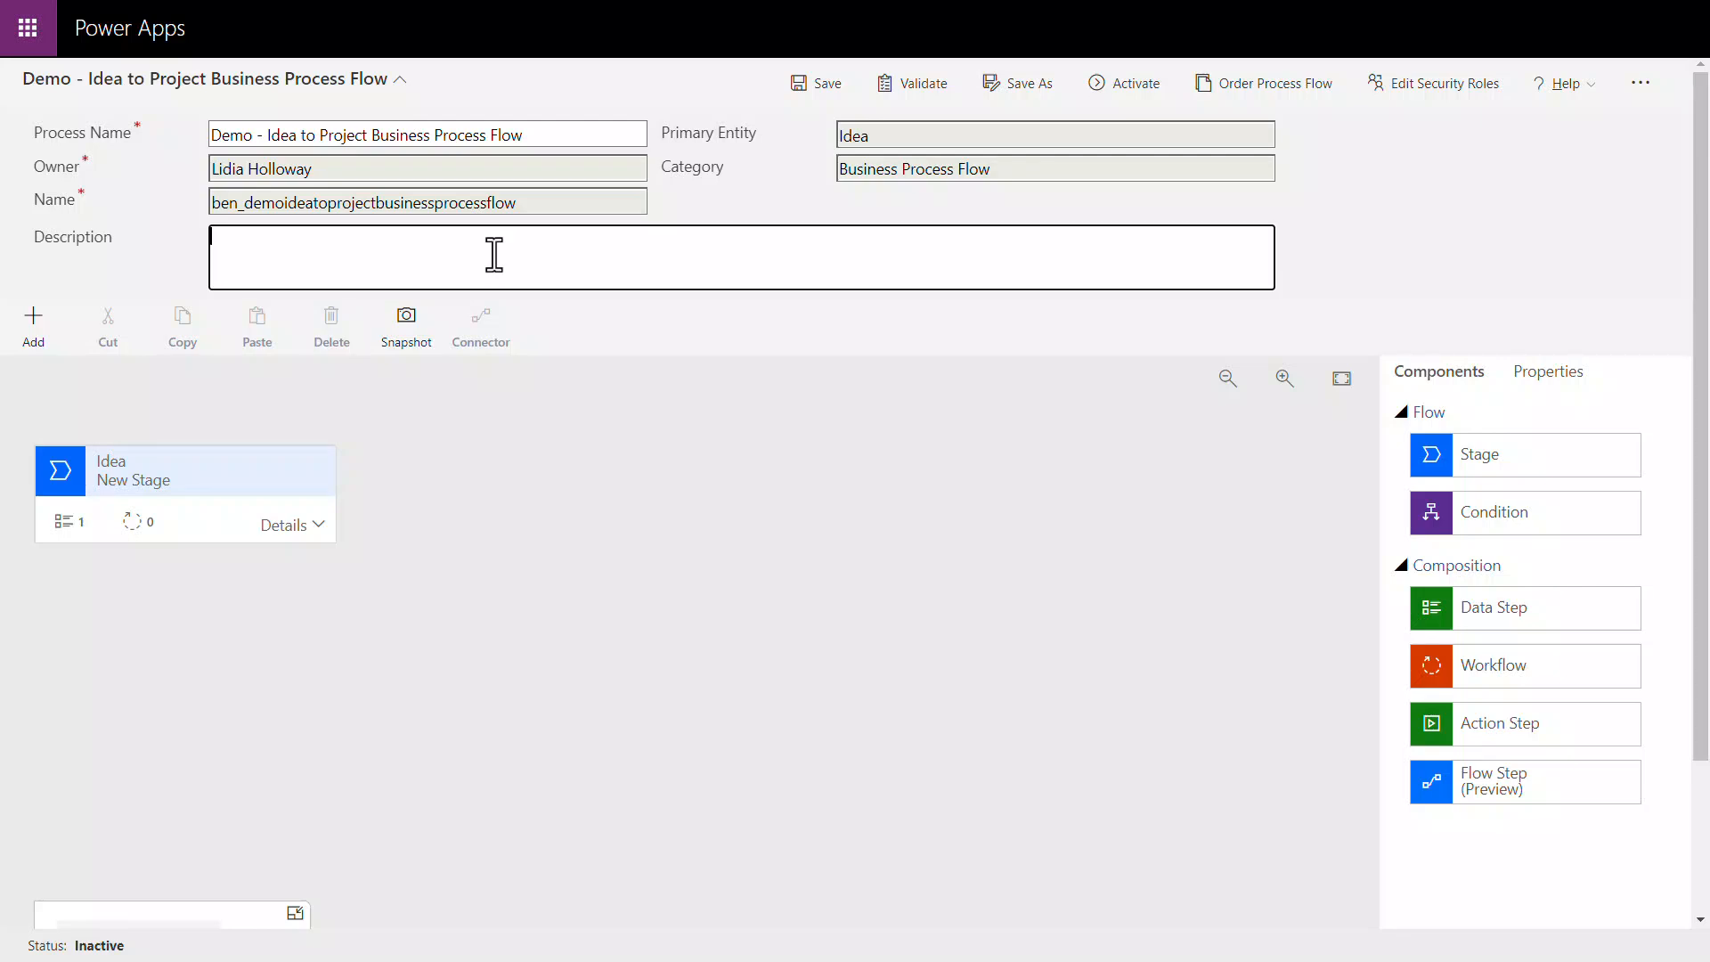
pyautogui.write('This is a demo.')
pyautogui.click(798, 93)
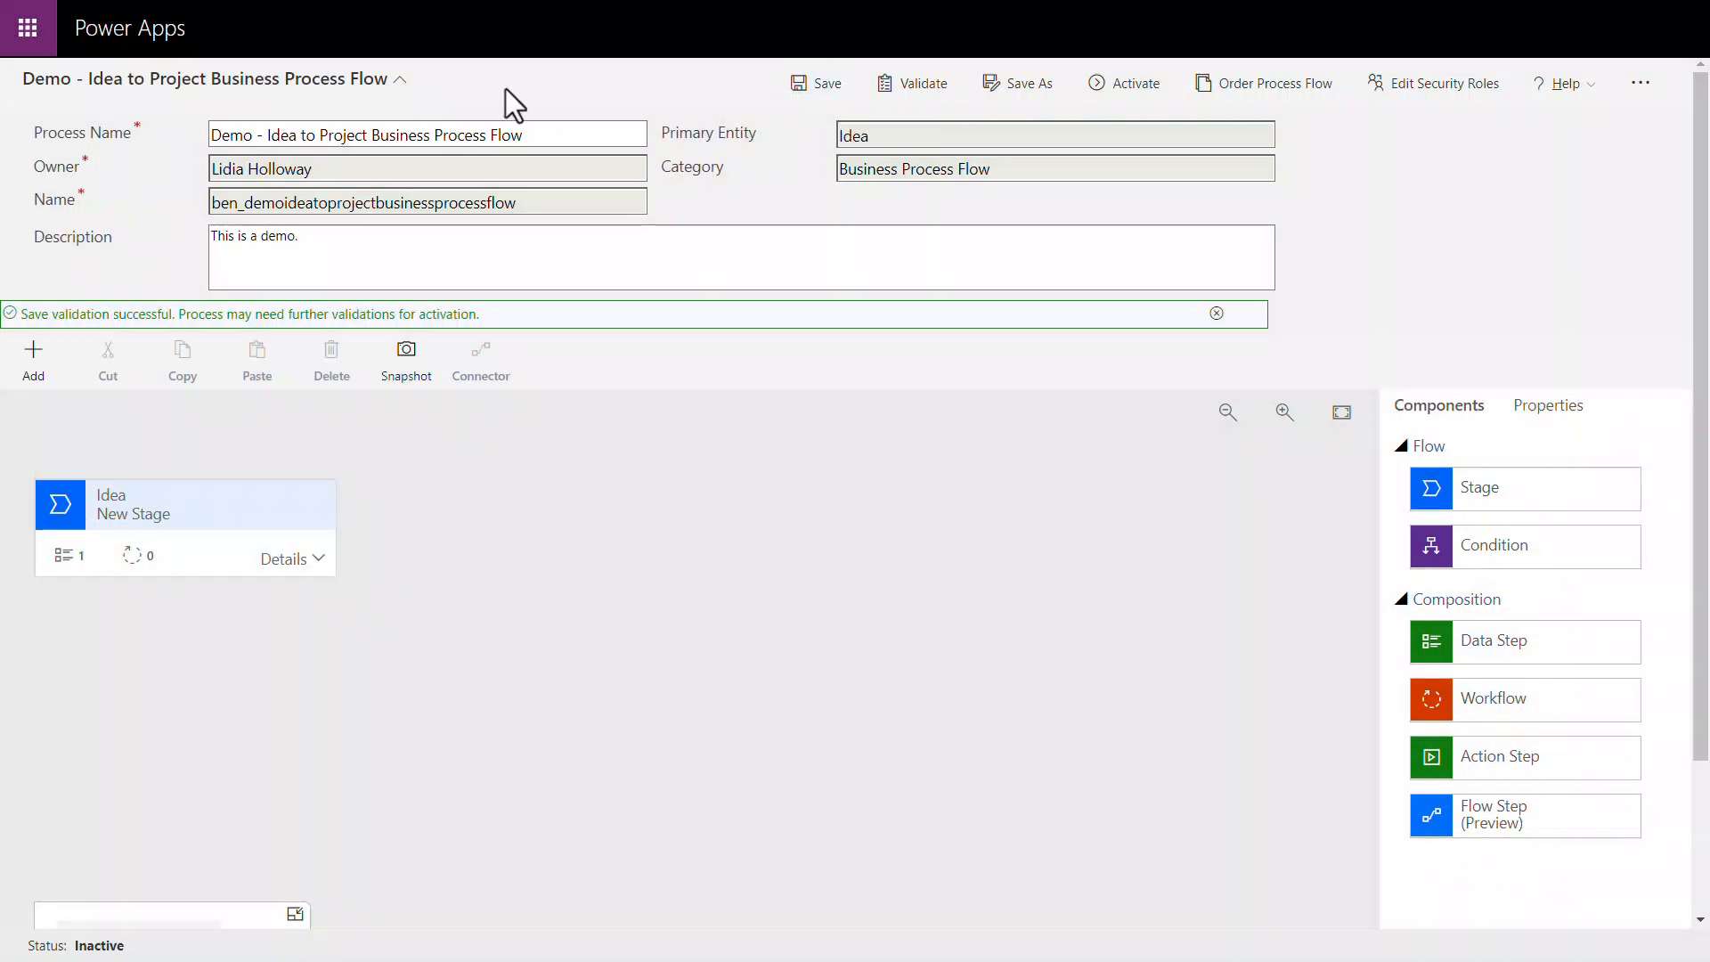
pyautogui.click(505, 88)
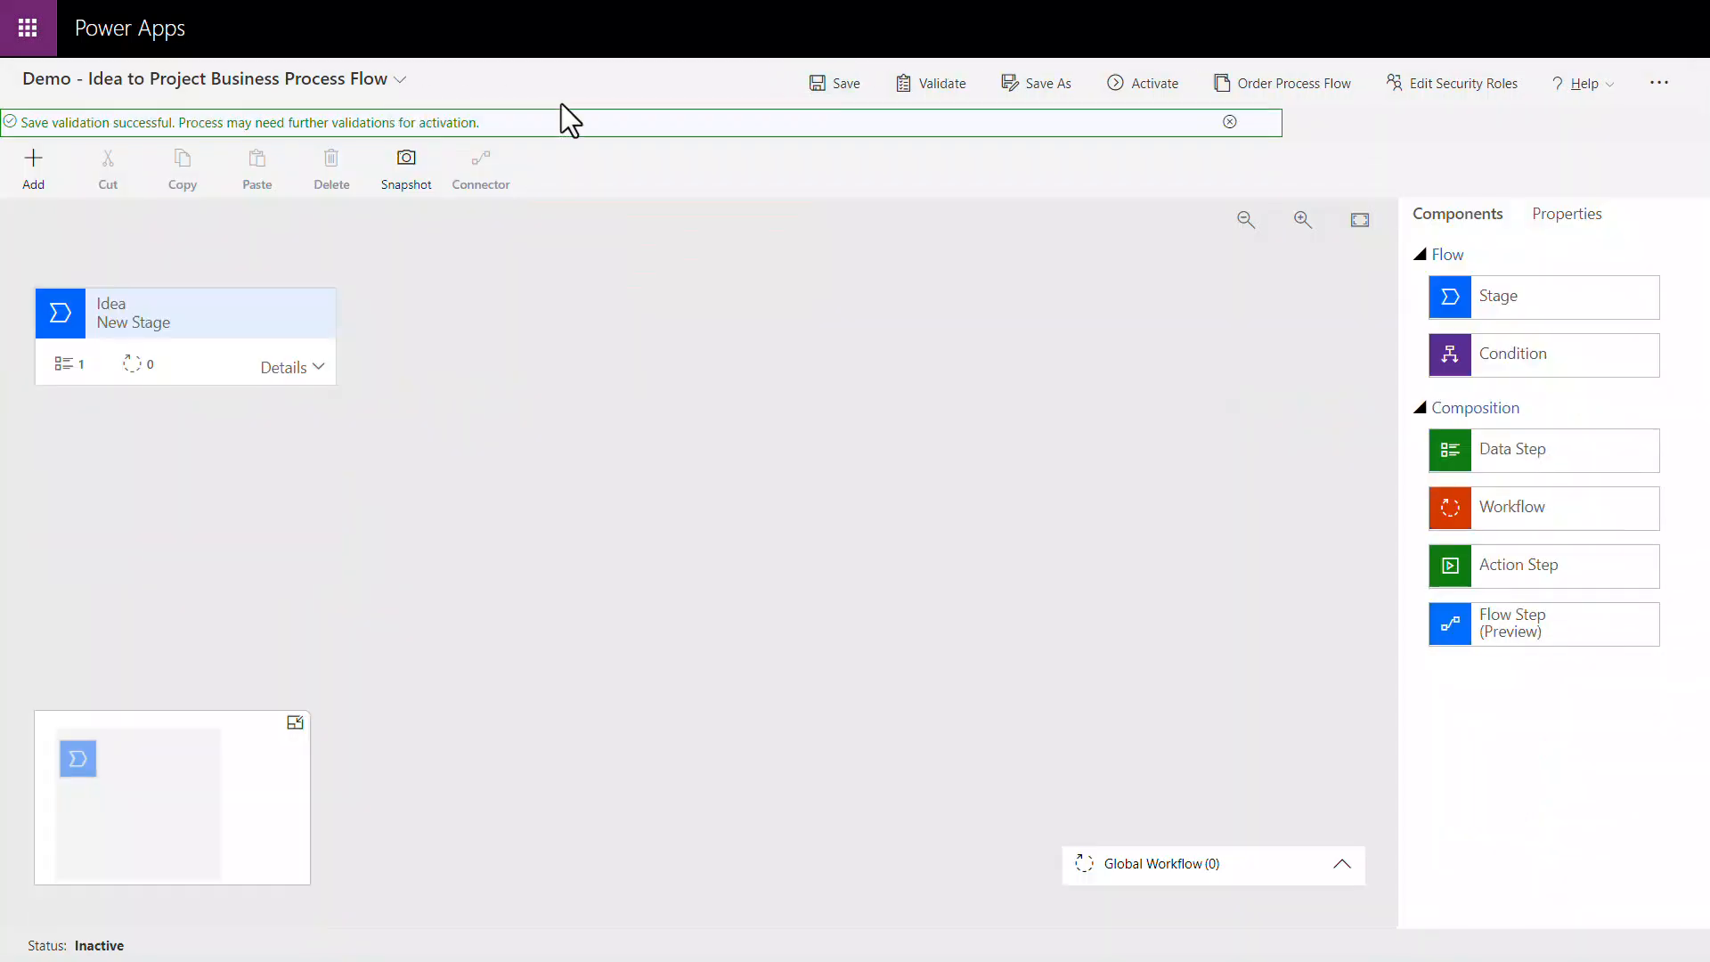
pyautogui.click(1227, 120)
# Step: Rename the first Idea stage as Create, leaving its category blank, and apply the change
pyautogui.click(308, 294)
pyautogui.tripleClick(1551, 309)
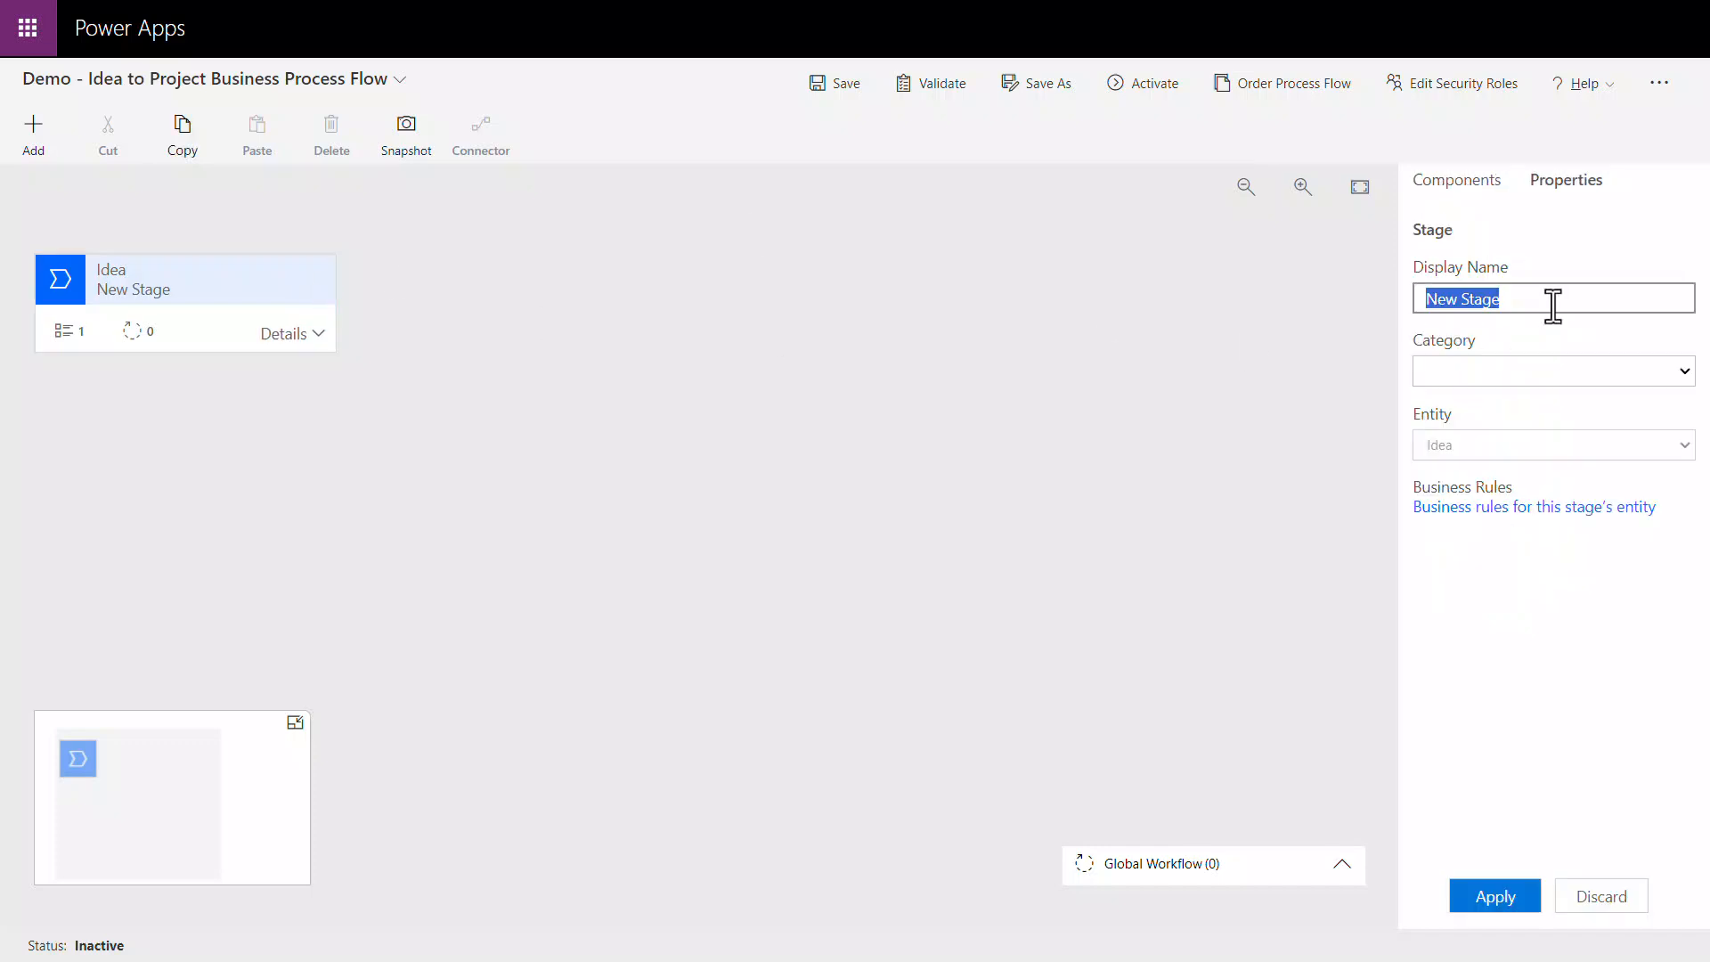
pyautogui.write('Create')
pyautogui.click(1684, 372)
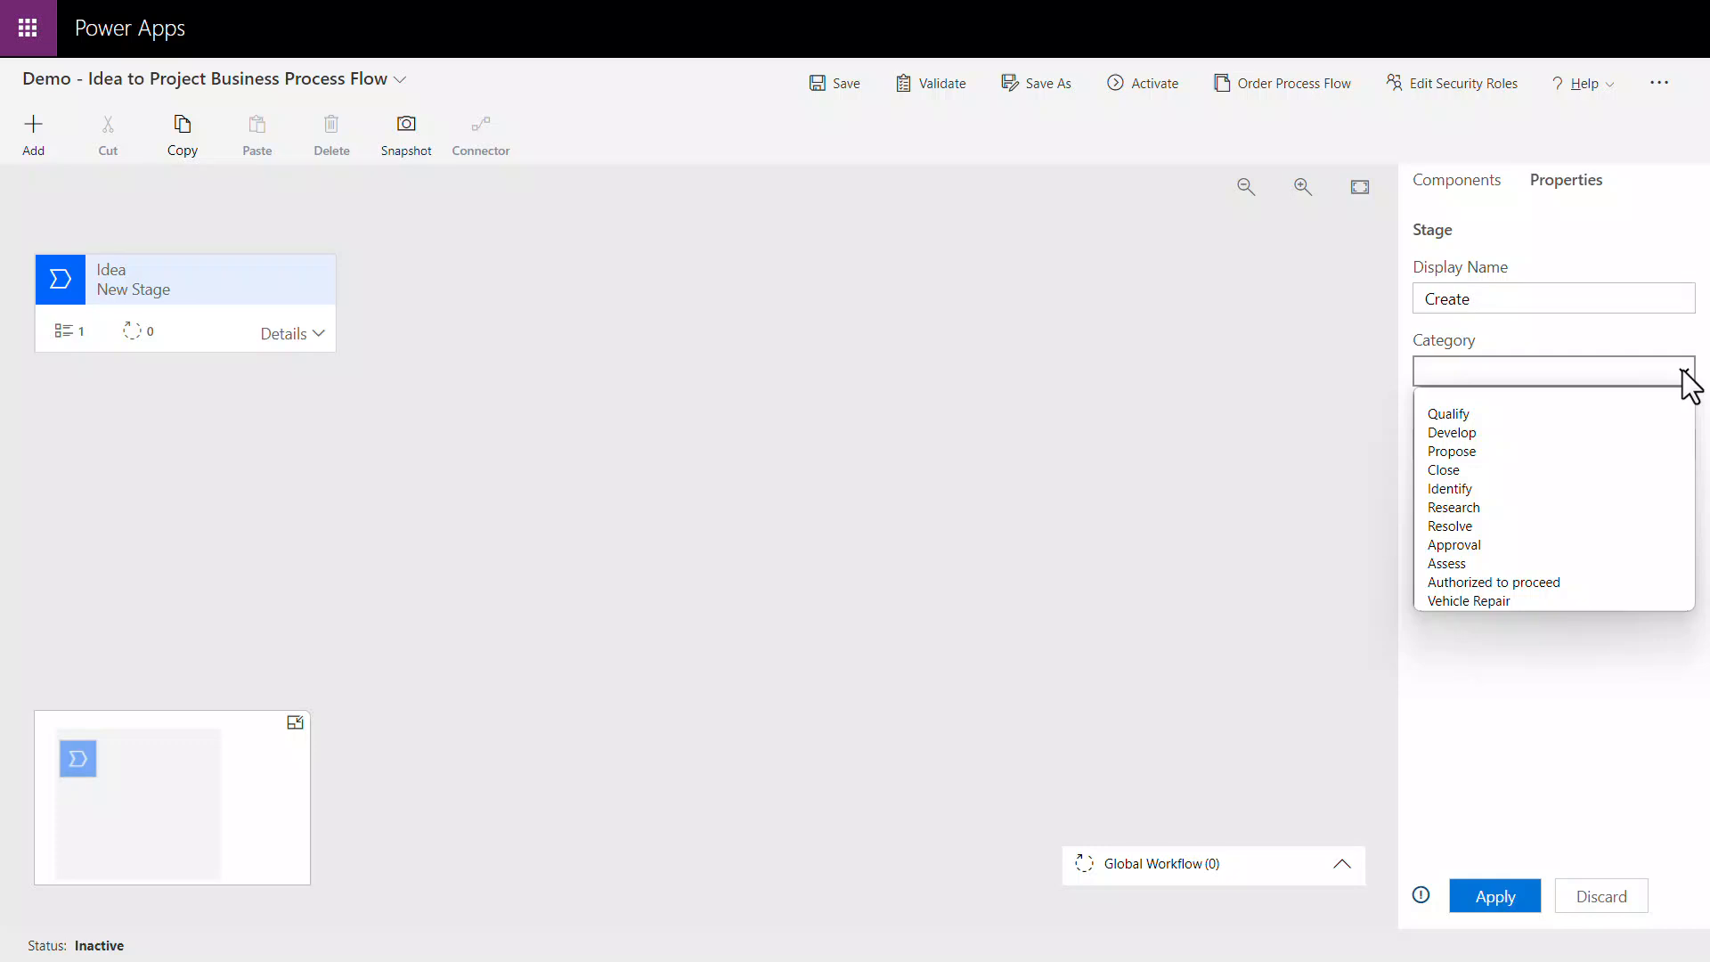
pyautogui.click(1684, 372)
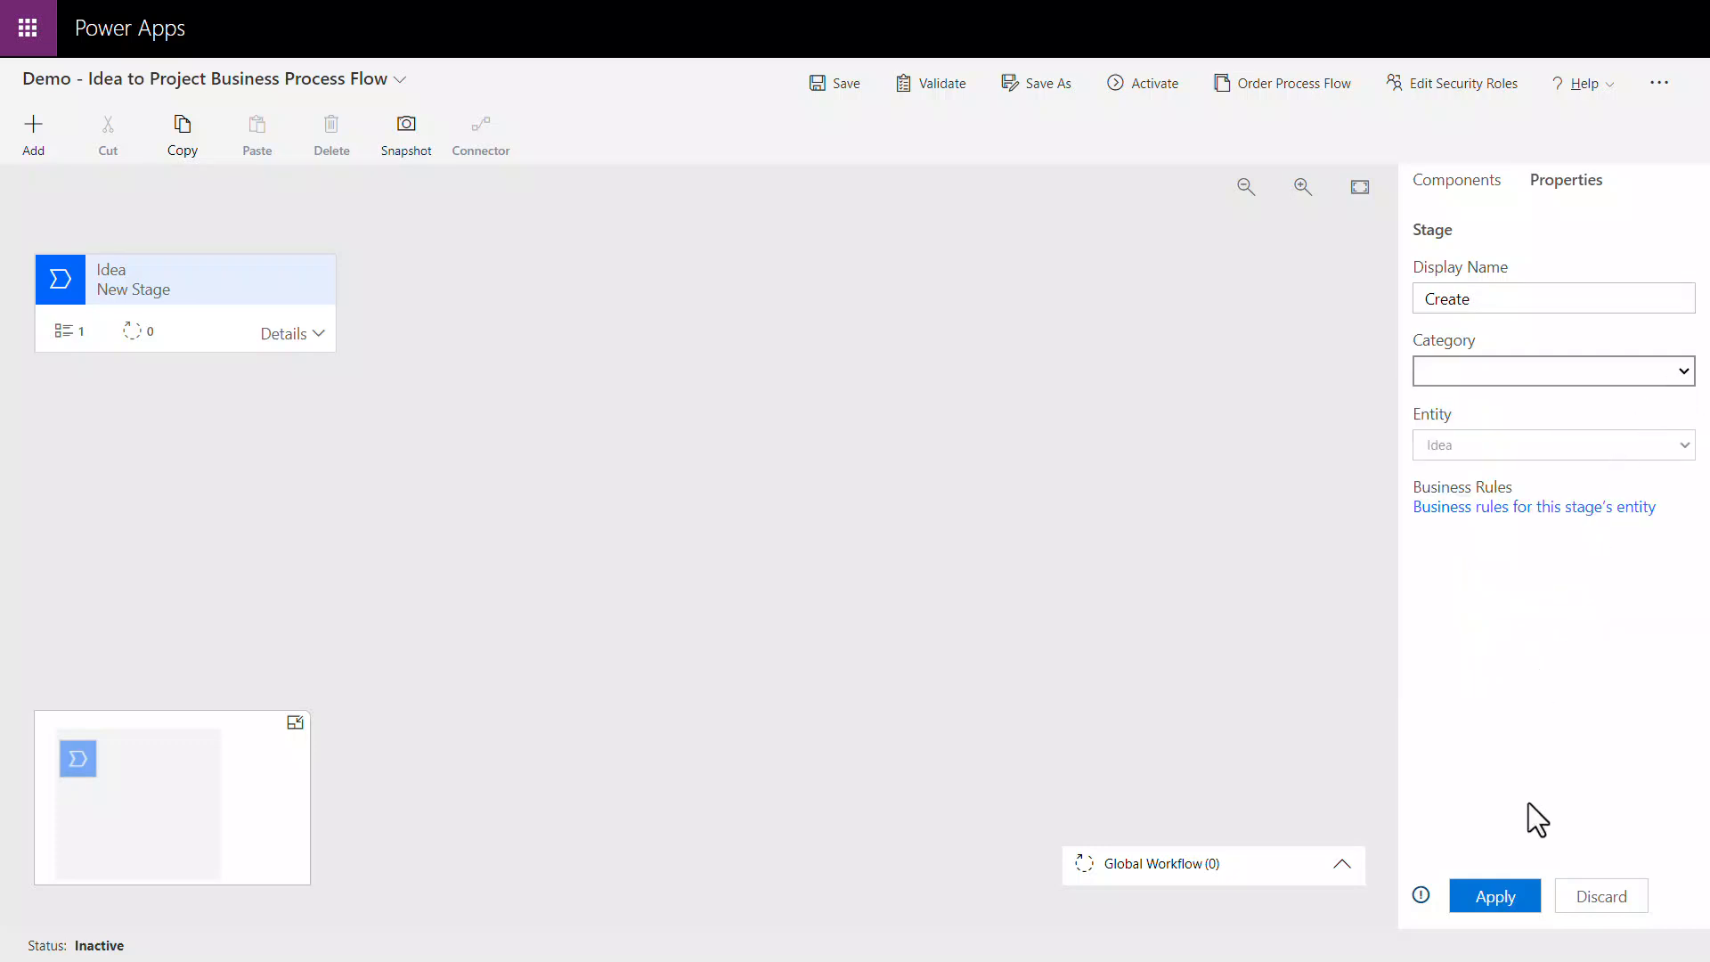
pyautogui.click(1523, 901)
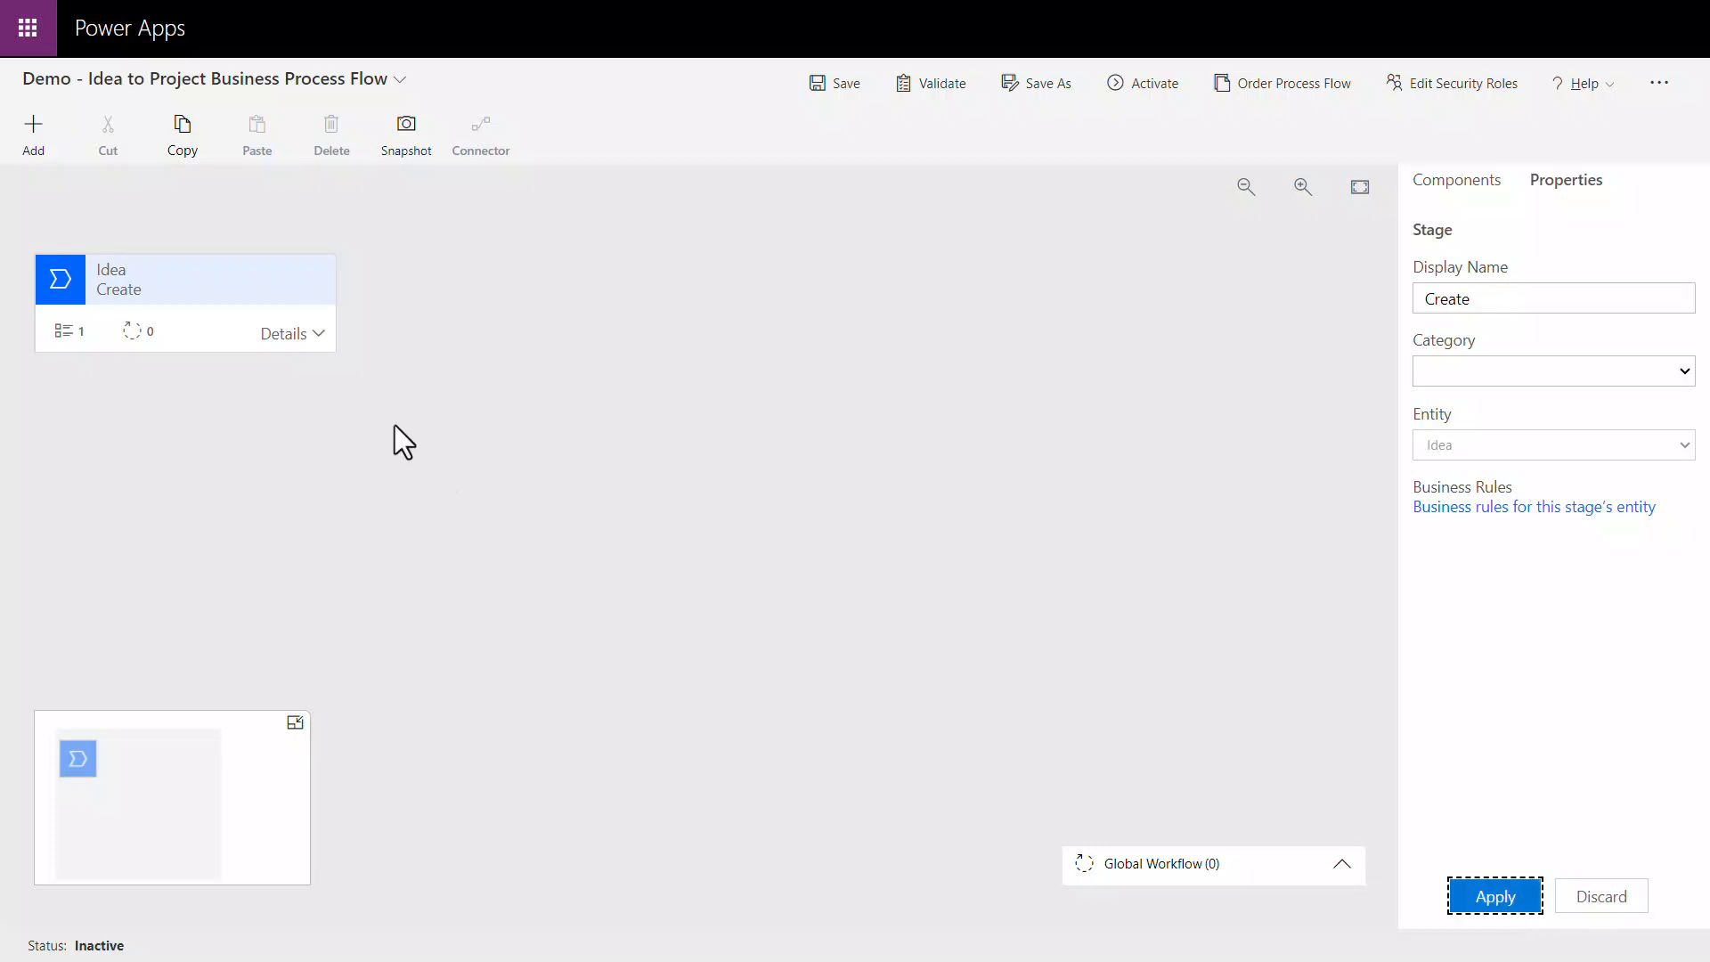
# Step: Name the Create stage's first data step Originating challenge and bind it to the Originating challenge data field
pyautogui.click(314, 338)
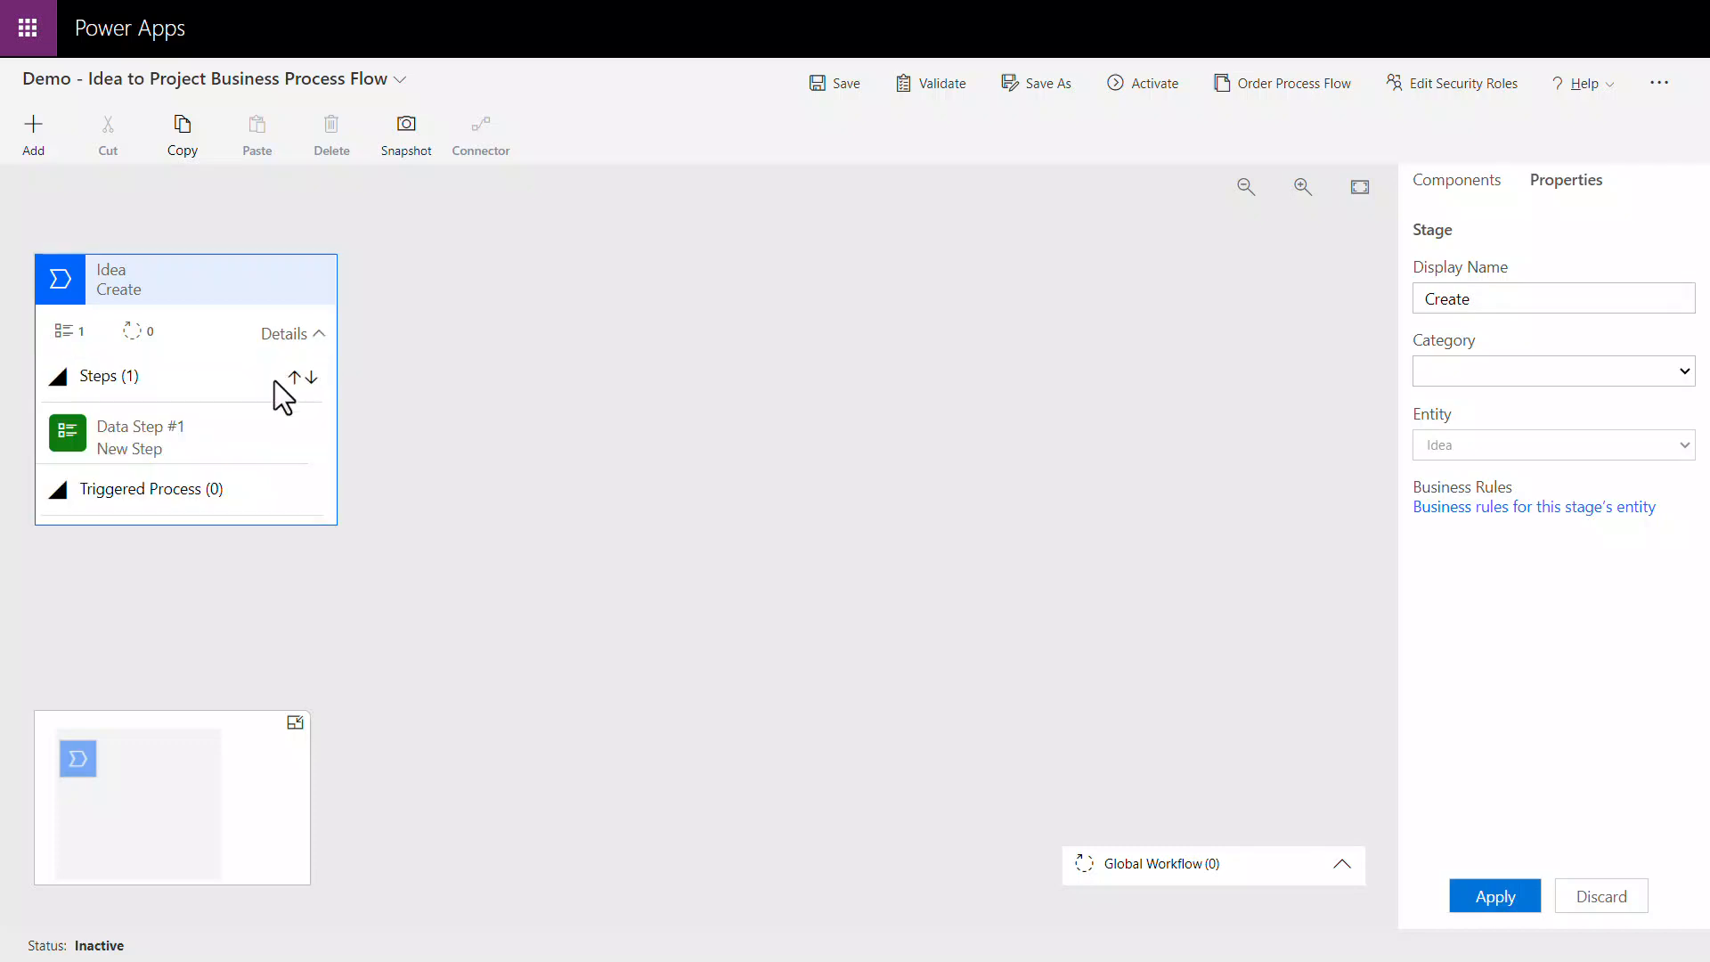
pyautogui.click(264, 437)
pyautogui.click(1569, 298)
pyautogui.hotkey('ctrl', 'a')
pyautogui.write('Originating challenge')
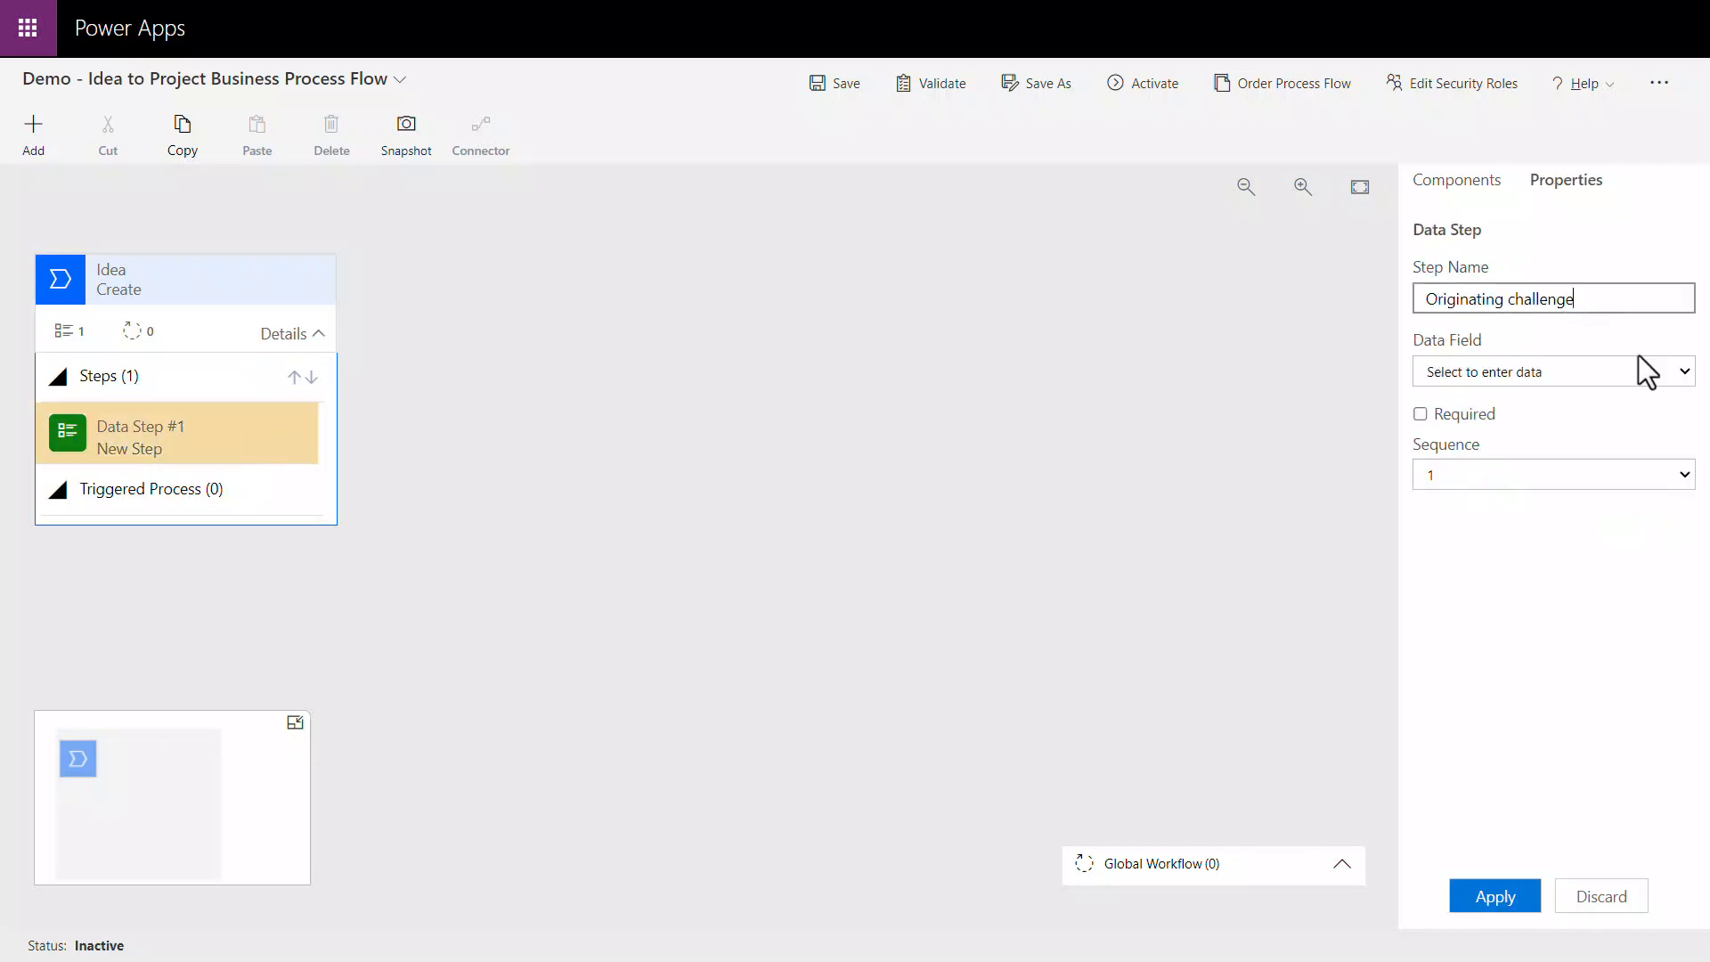
pyautogui.click(1680, 374)
pyautogui.moveTo(1684, 440); pyautogui.dragTo(1687, 512)
pyautogui.click(1625, 679)
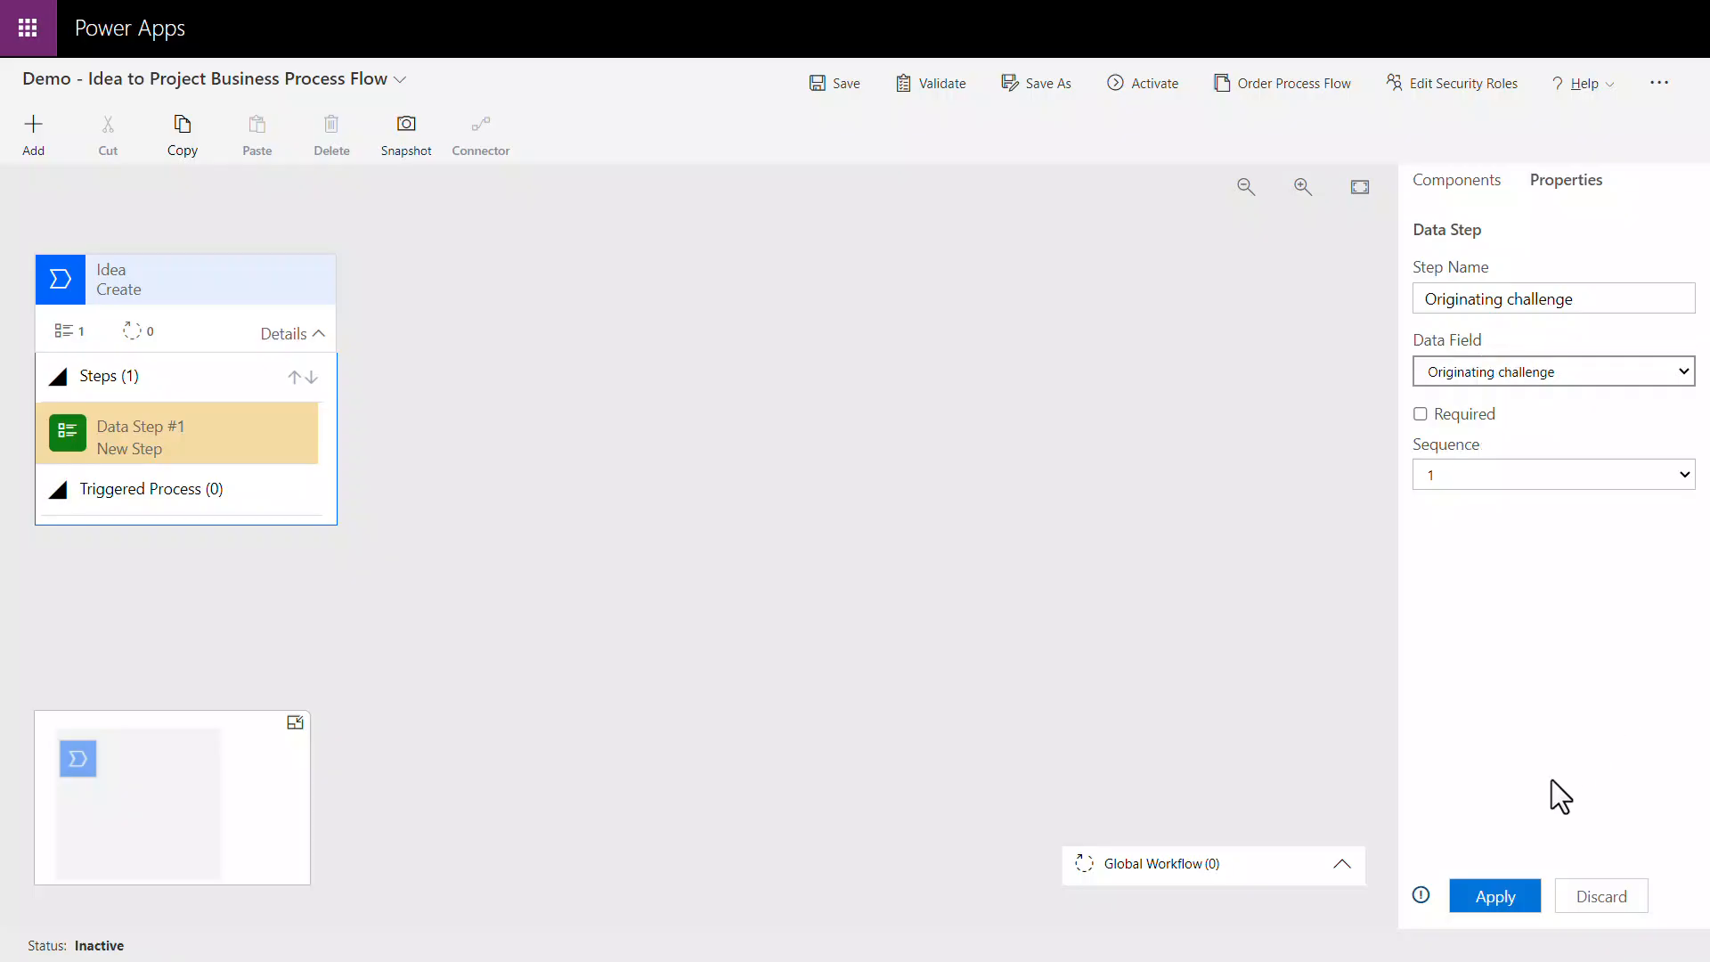
pyautogui.click(1503, 893)
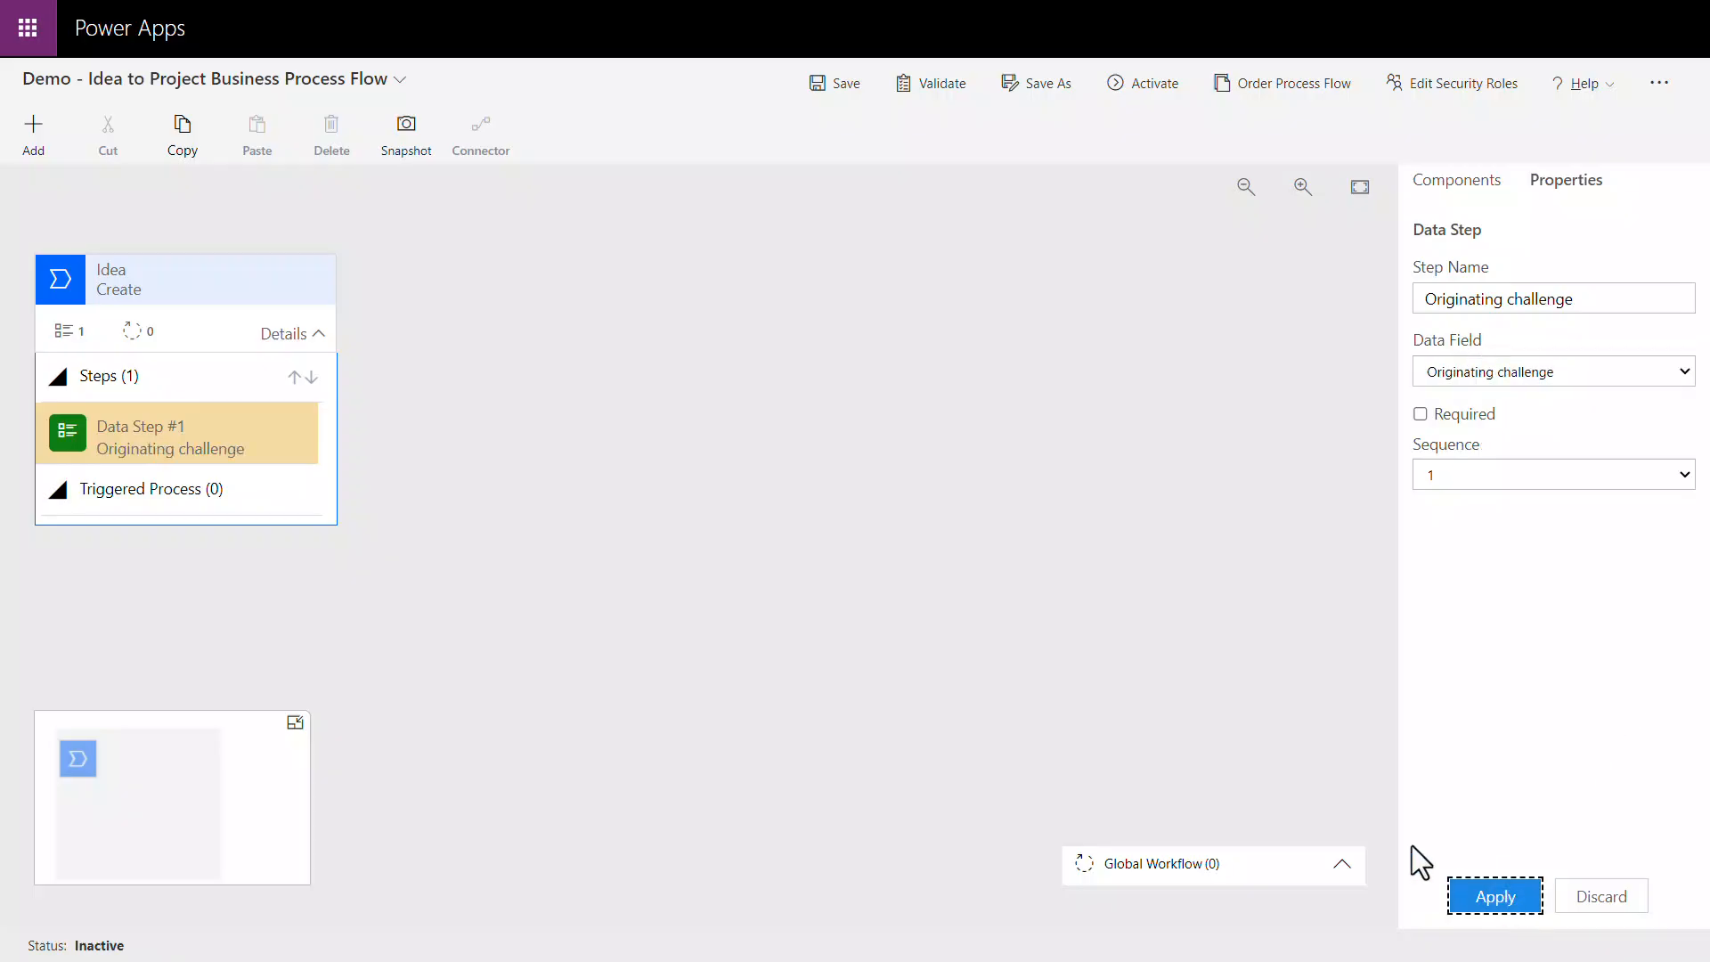
# Step: Add a data step after Originating challenge, name it Name and bind it to the Name data field
pyautogui.click(40, 156)
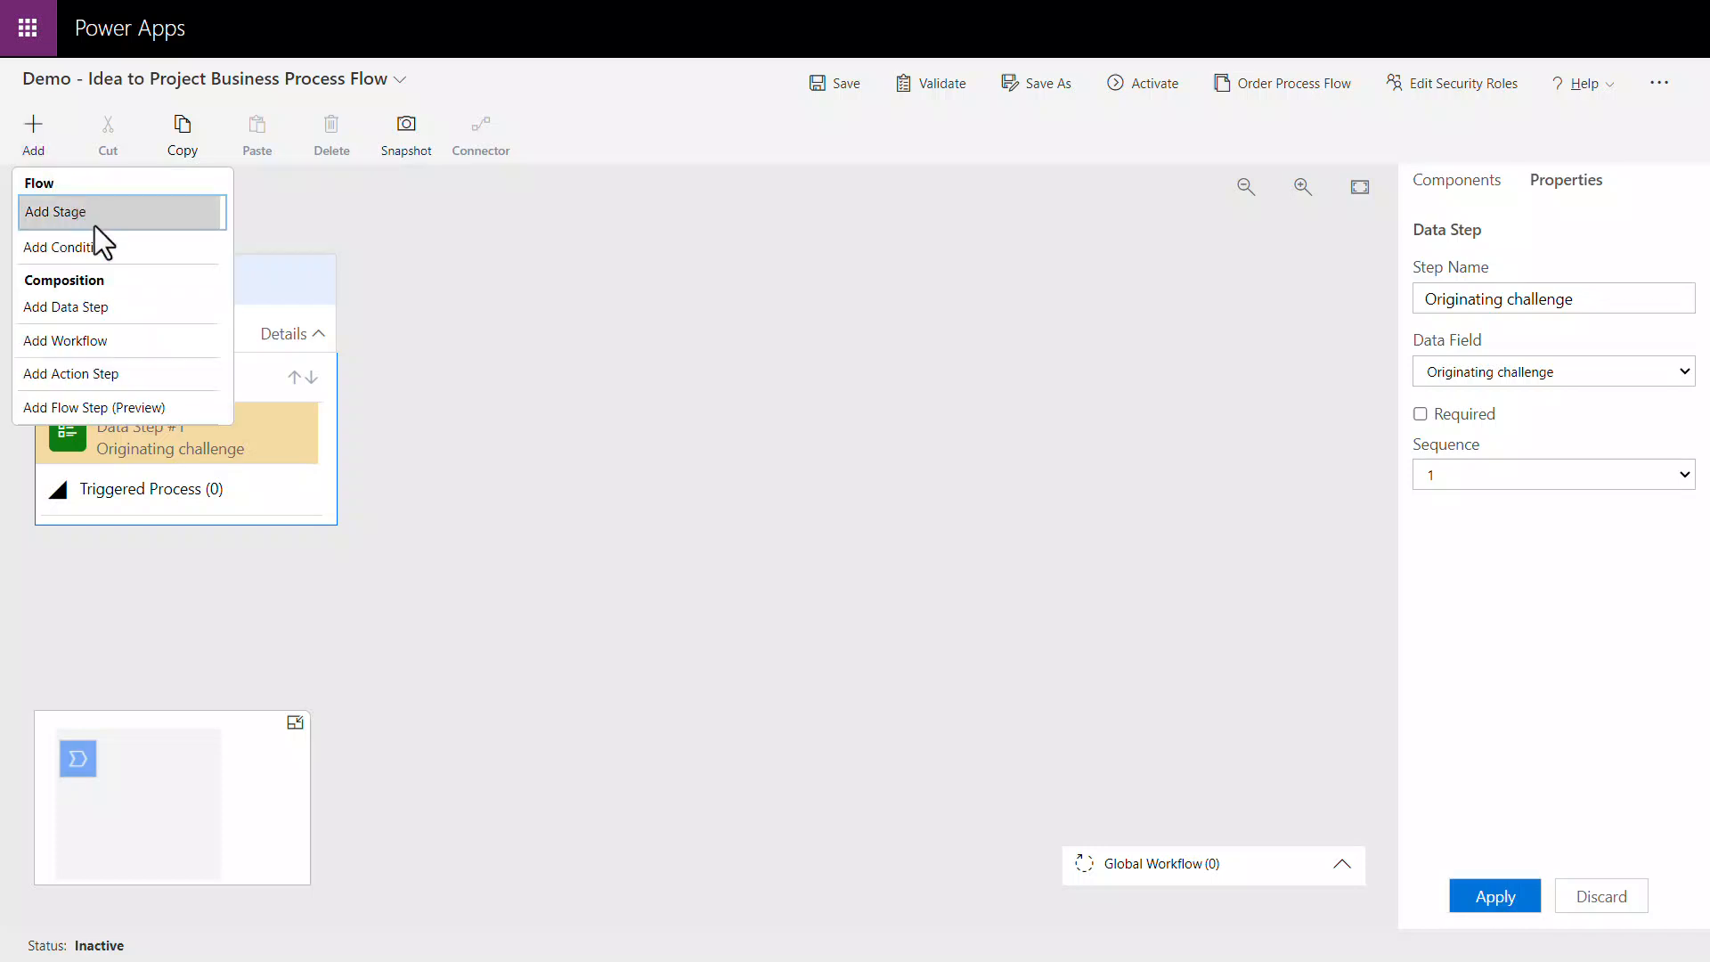
pyautogui.click(130, 303)
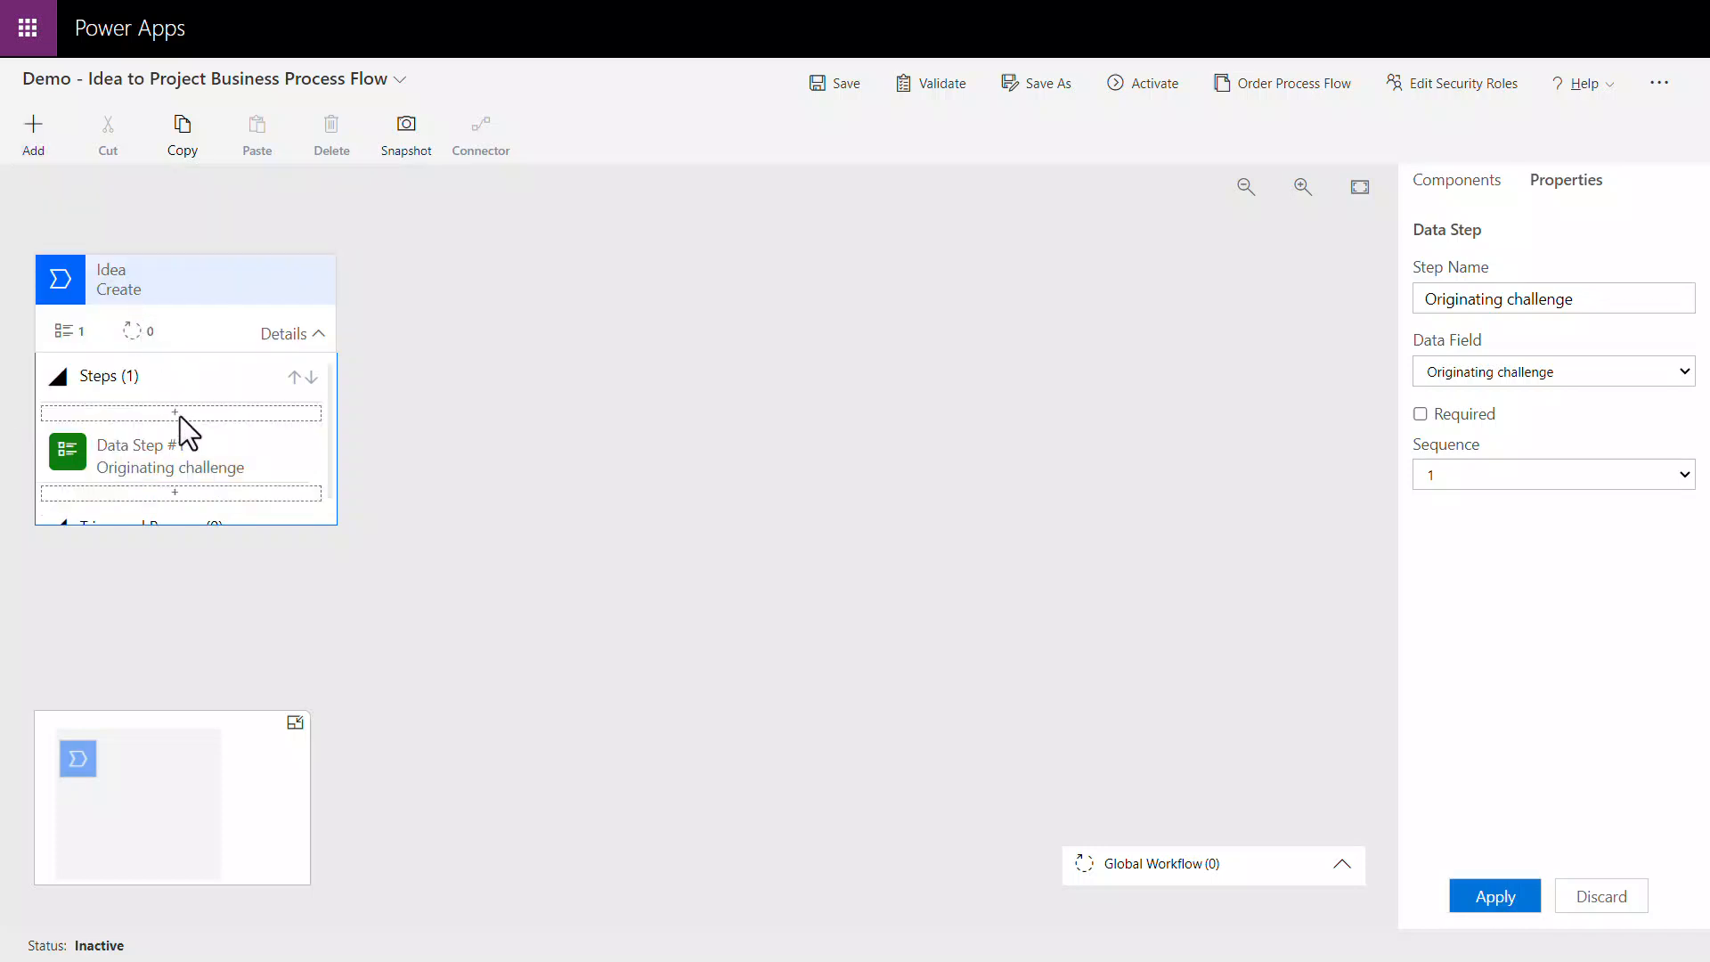
pyautogui.click(208, 491)
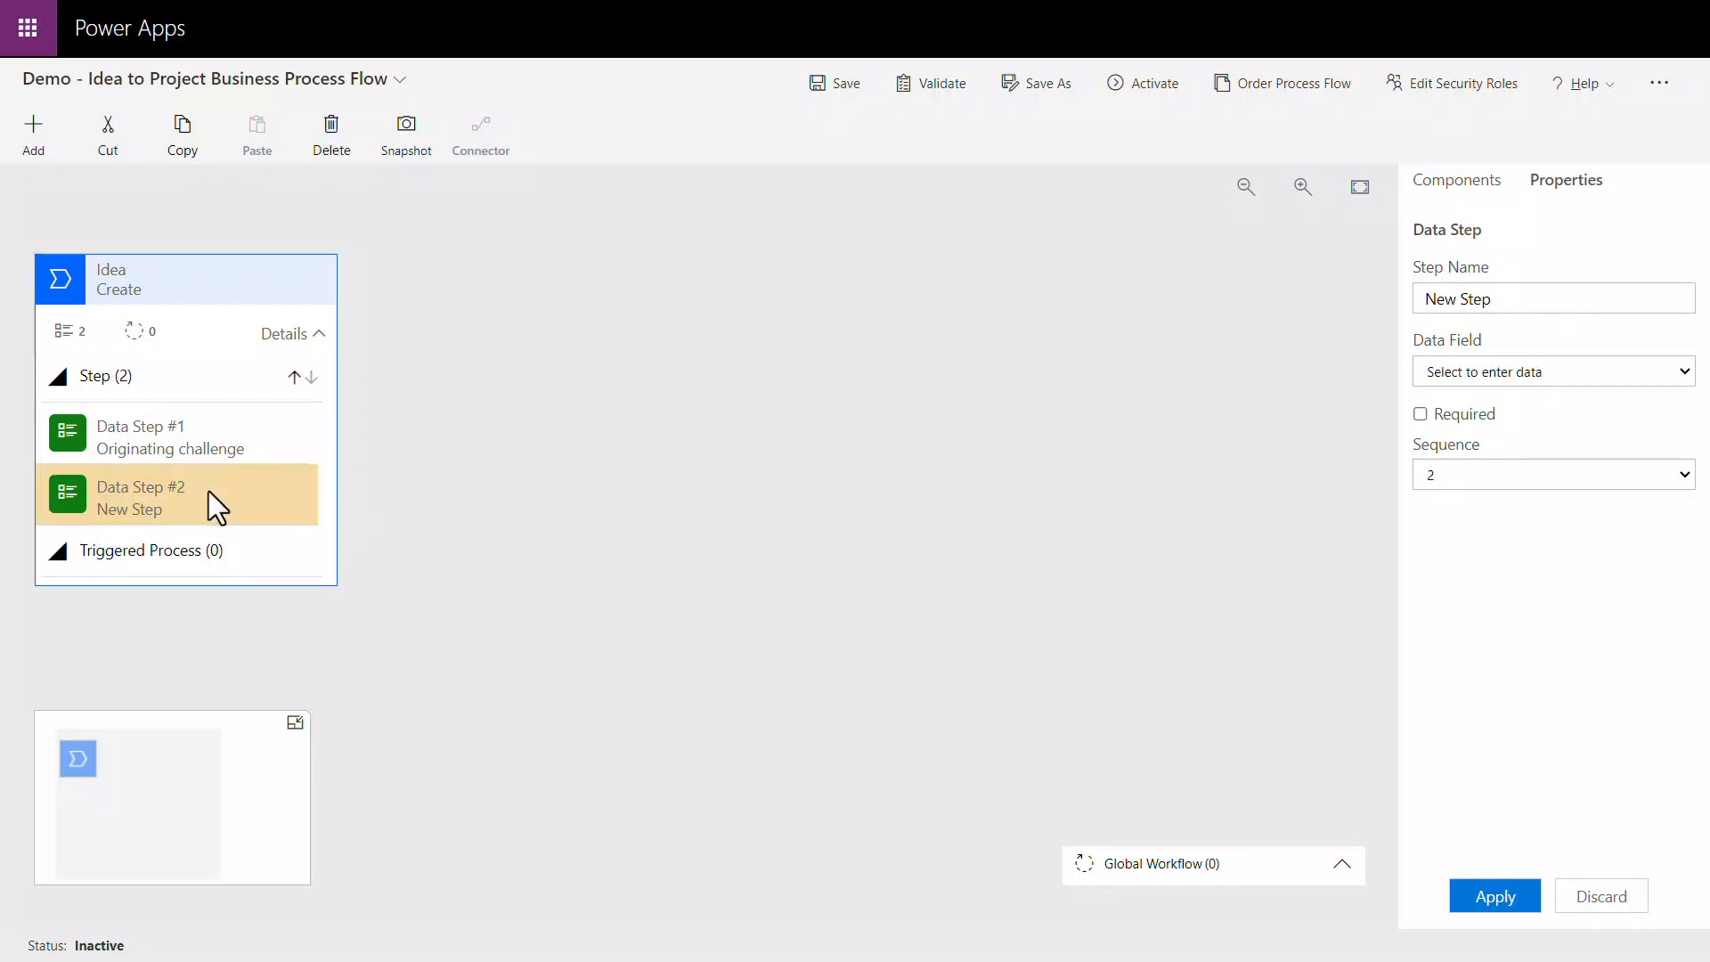
pyautogui.click(1547, 299)
pyautogui.hotkey('ctrl', 'a')
pyautogui.write('Name')
pyautogui.click(1599, 381)
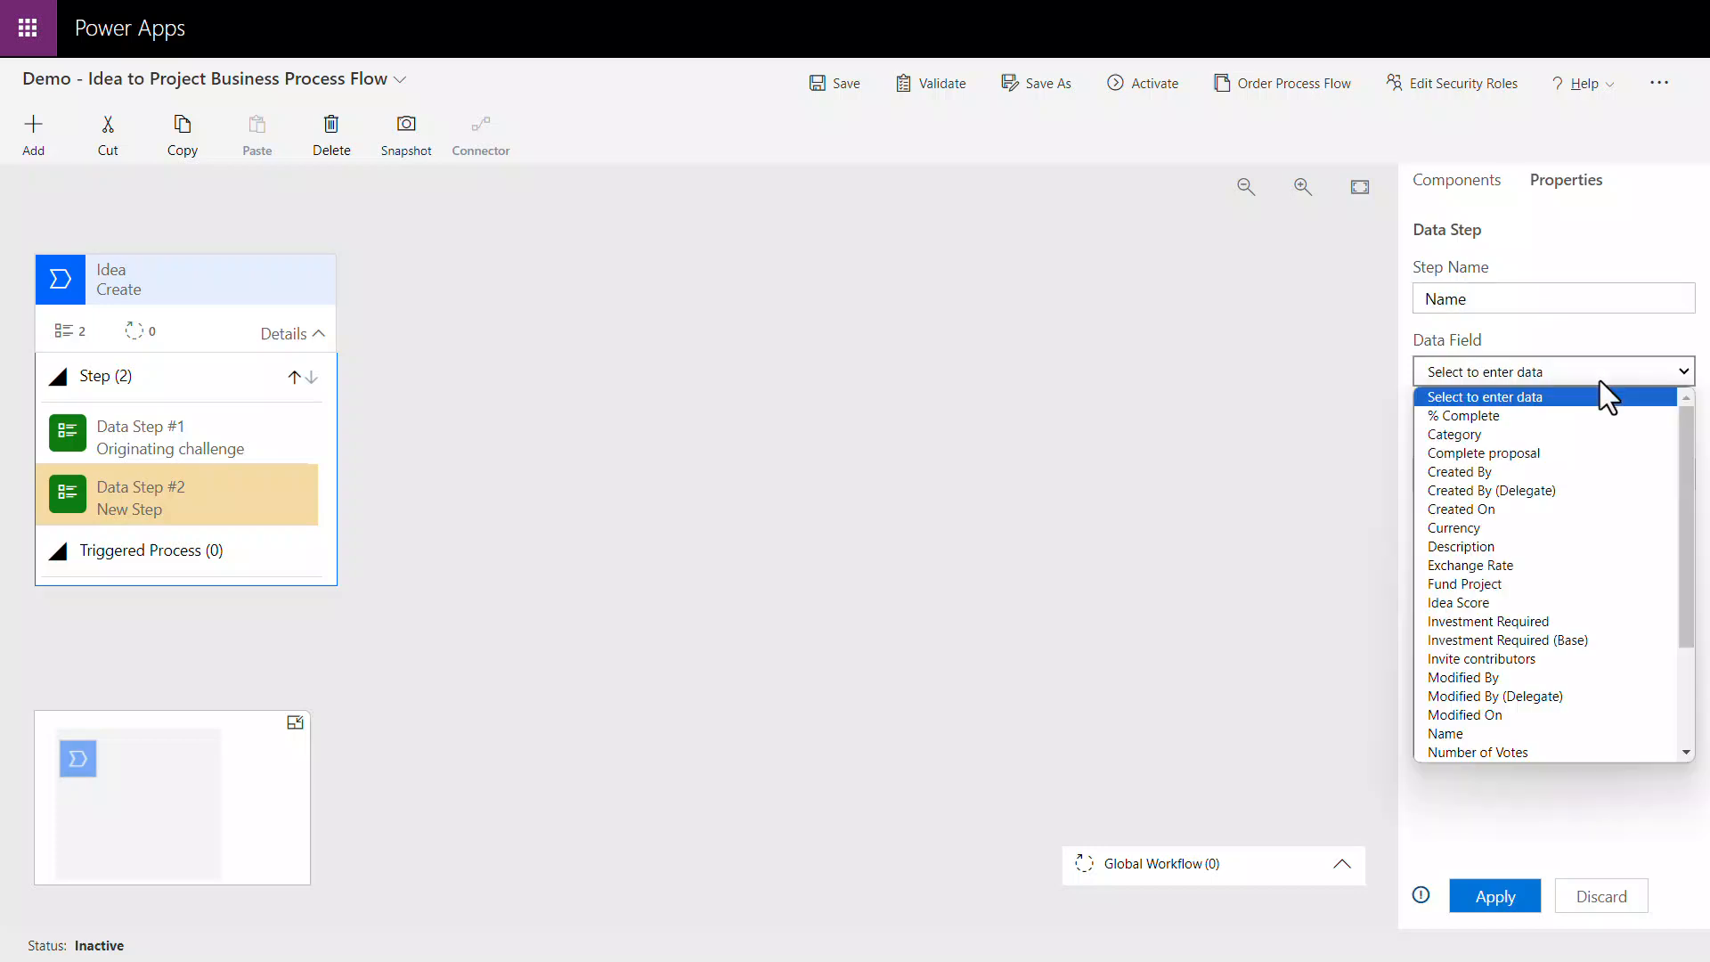
pyautogui.press('n')
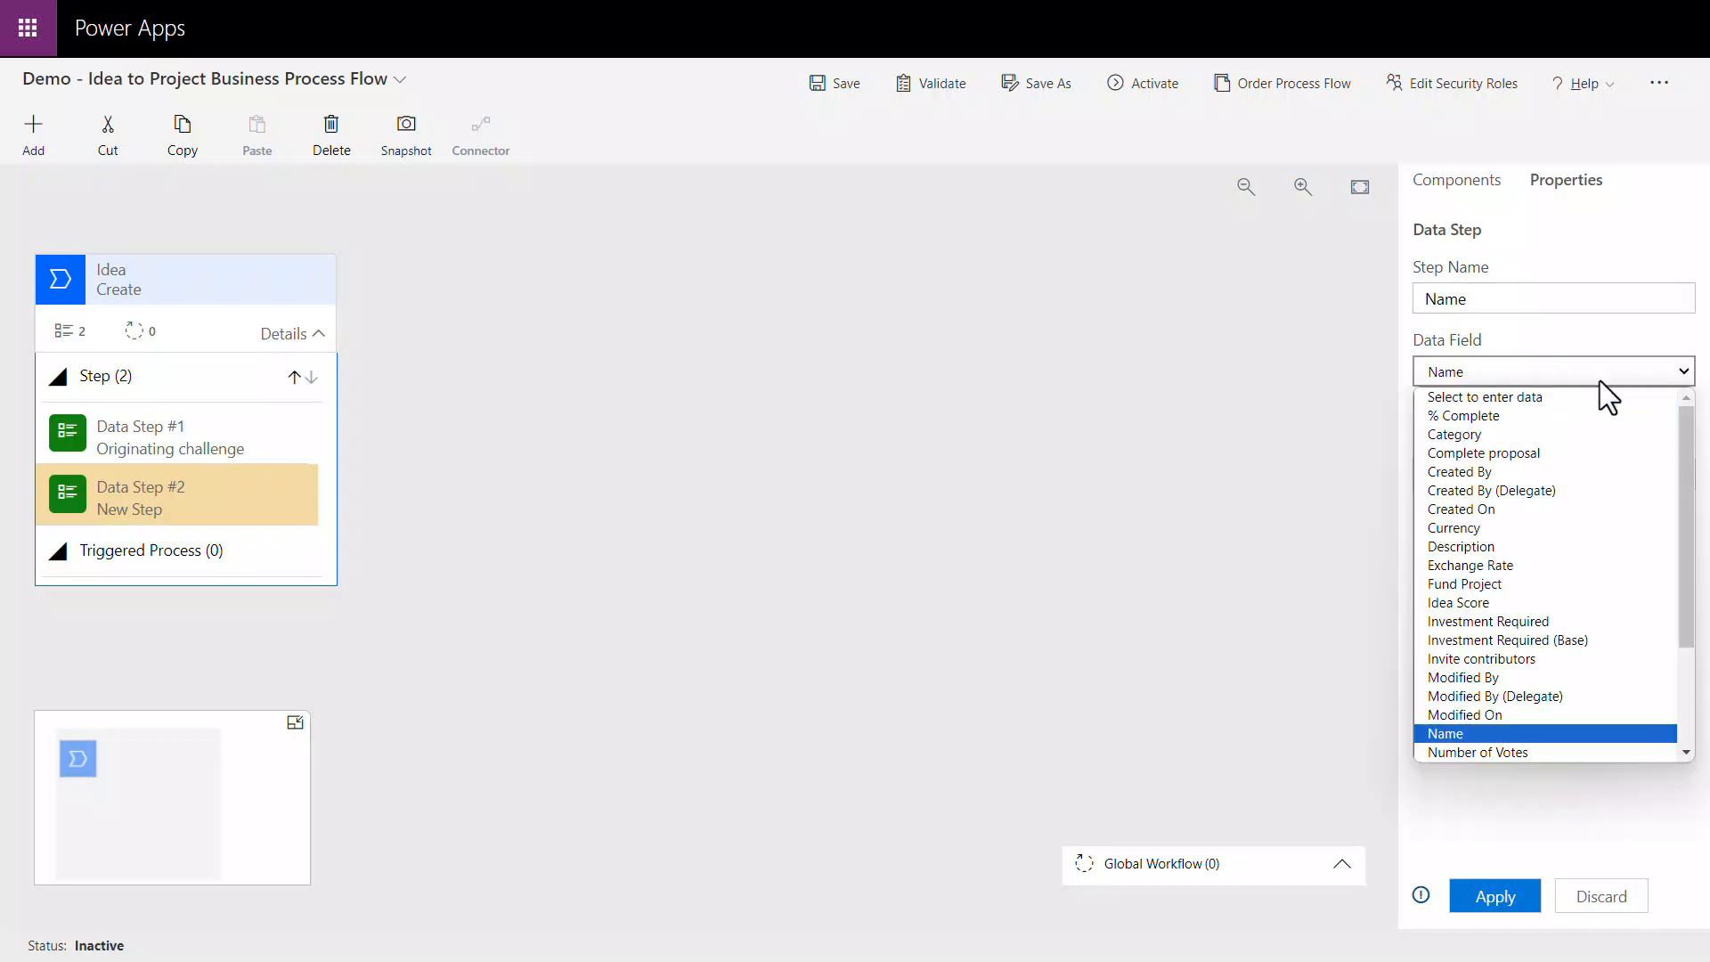
pyautogui.click(1621, 734)
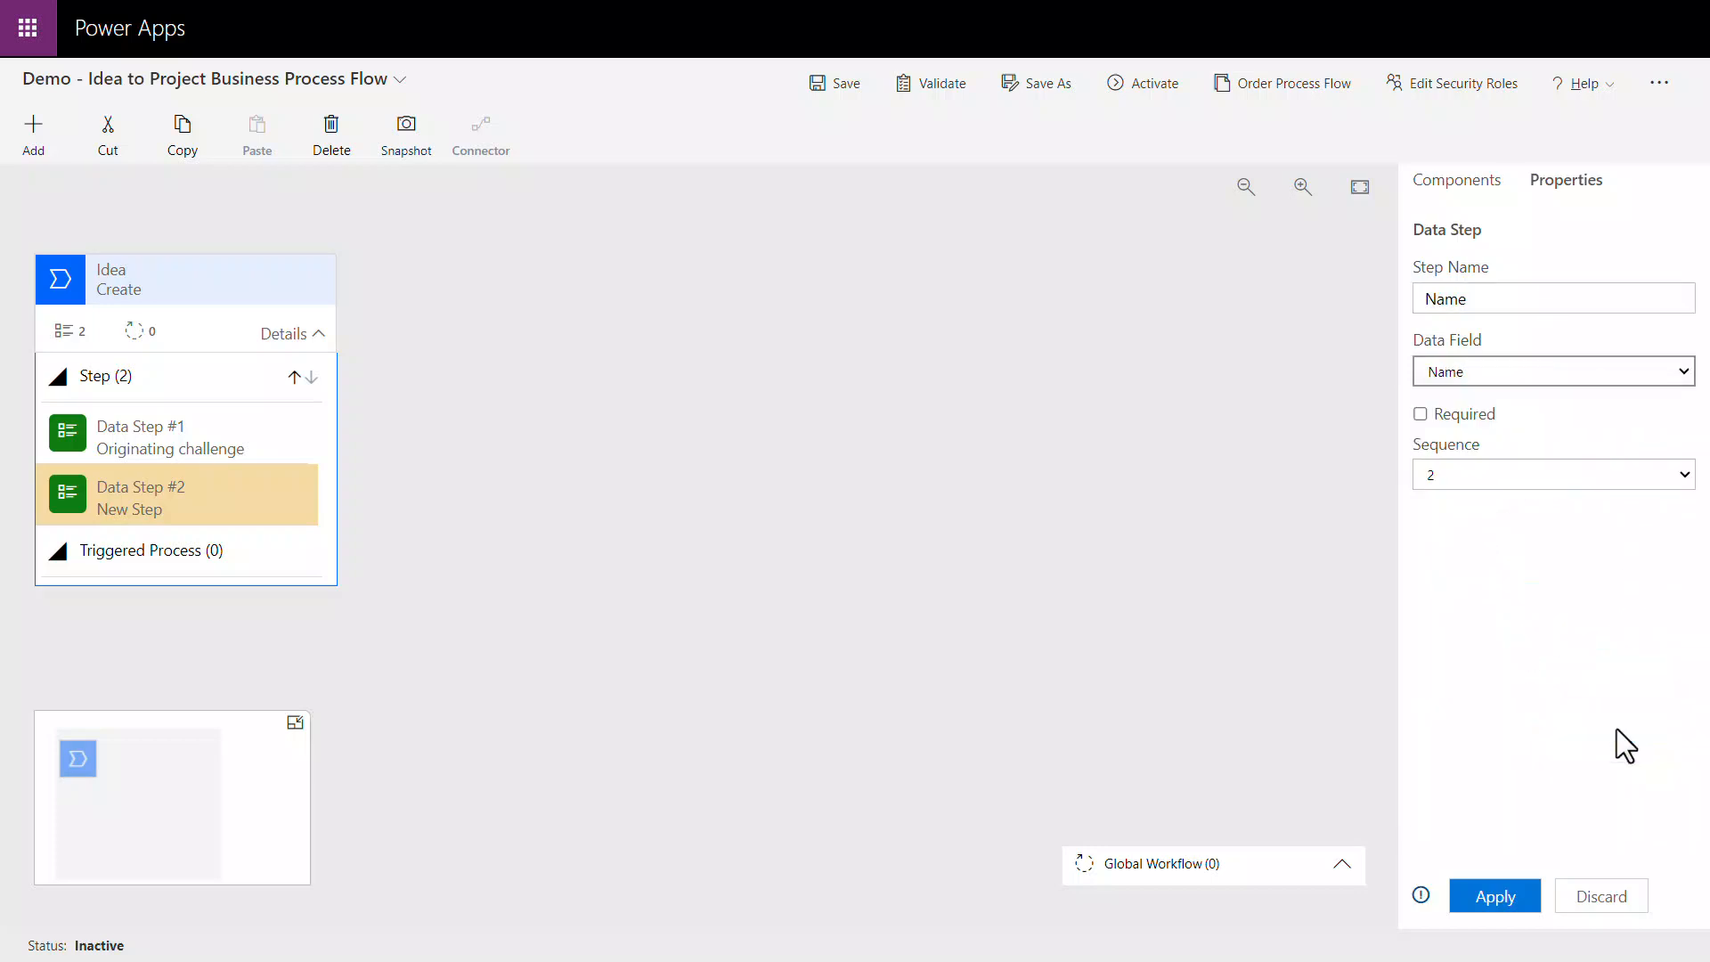
pyautogui.click(1518, 896)
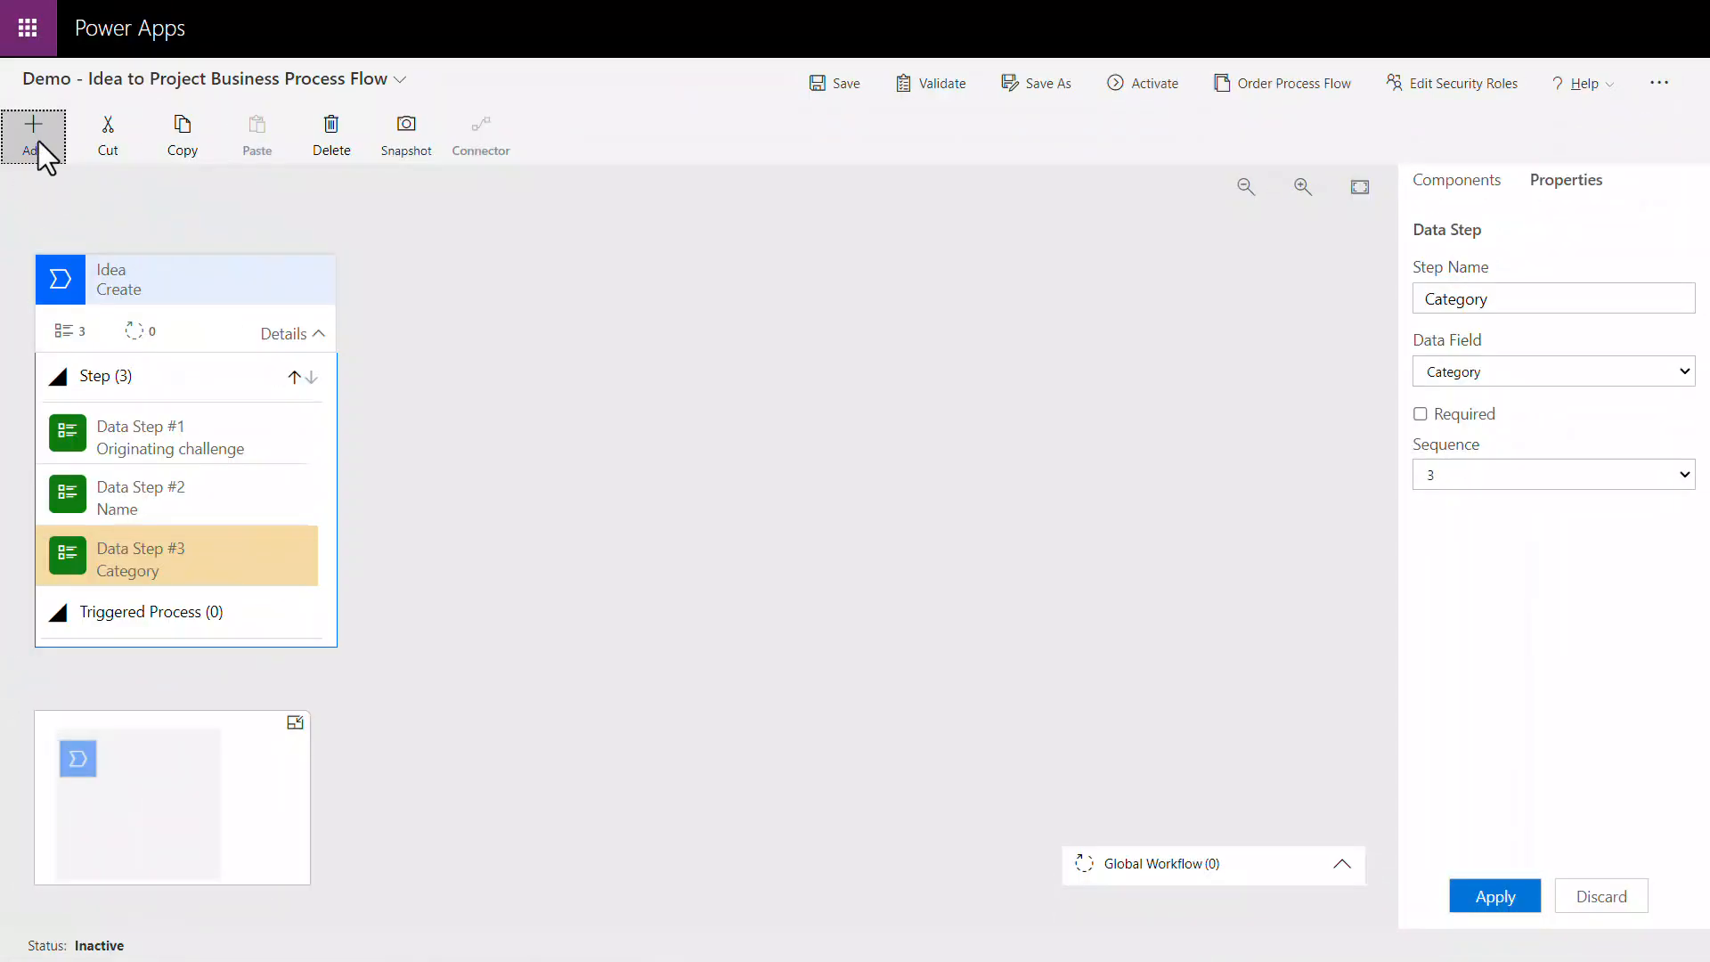
# Step: Add a stage after the Create stage and name it Develop, keeping Idea as its entity
pyautogui.click(40, 141)
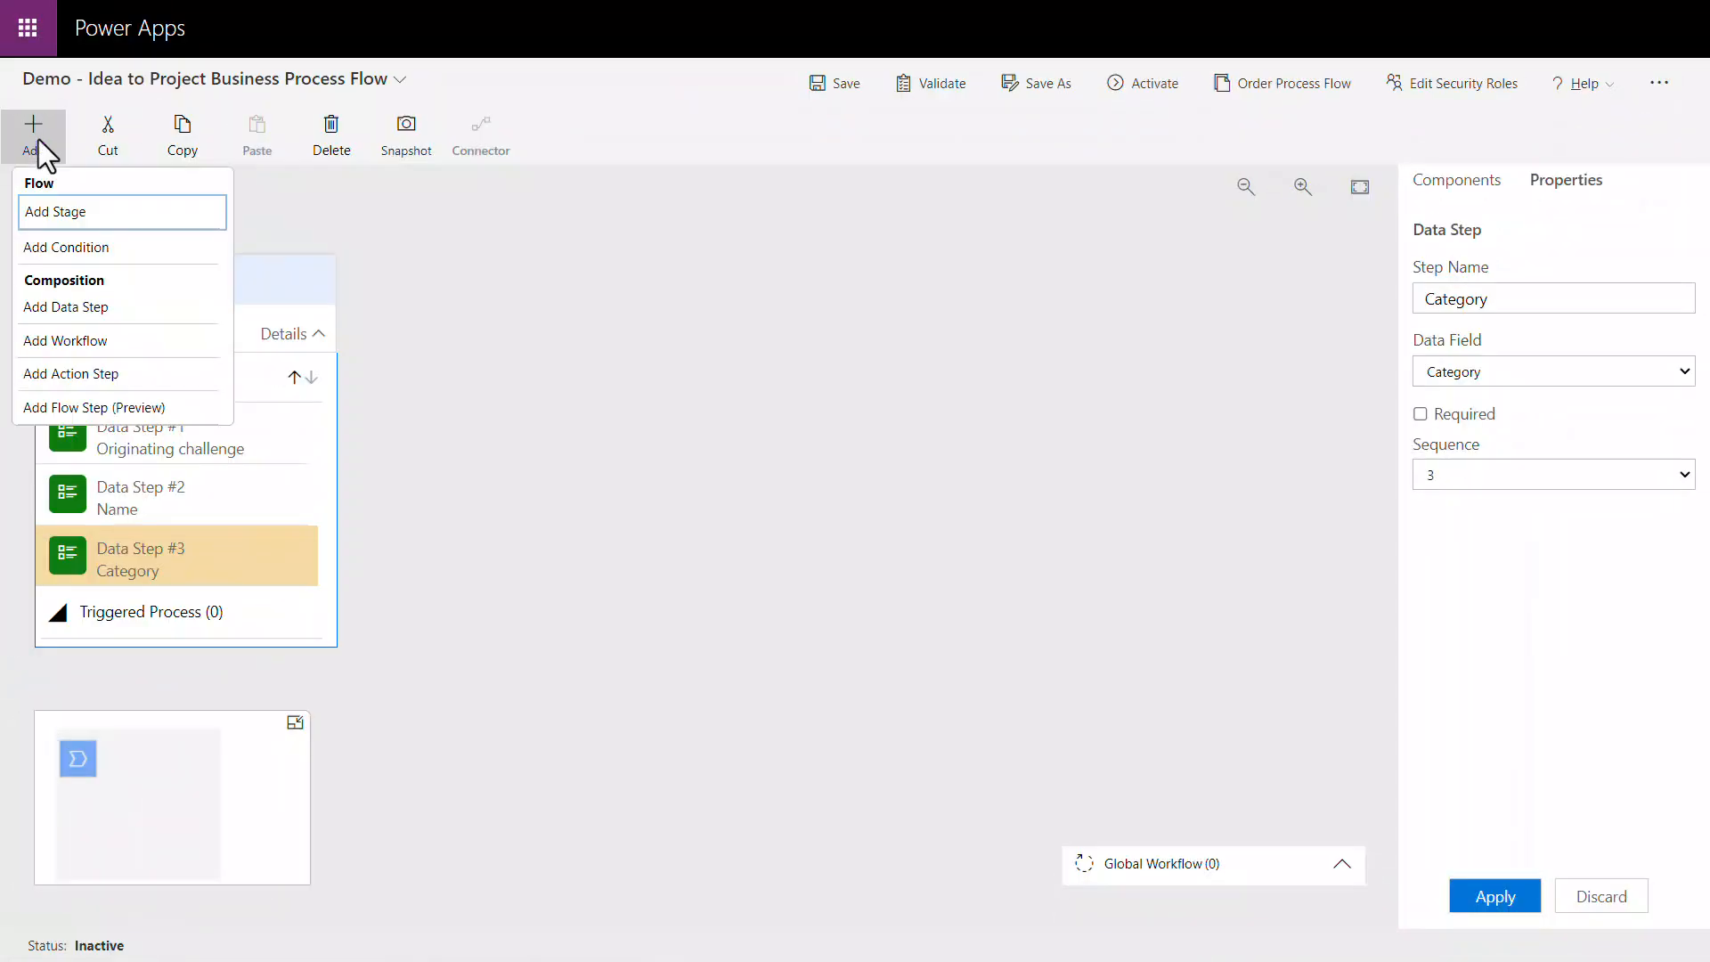
pyautogui.click(106, 219)
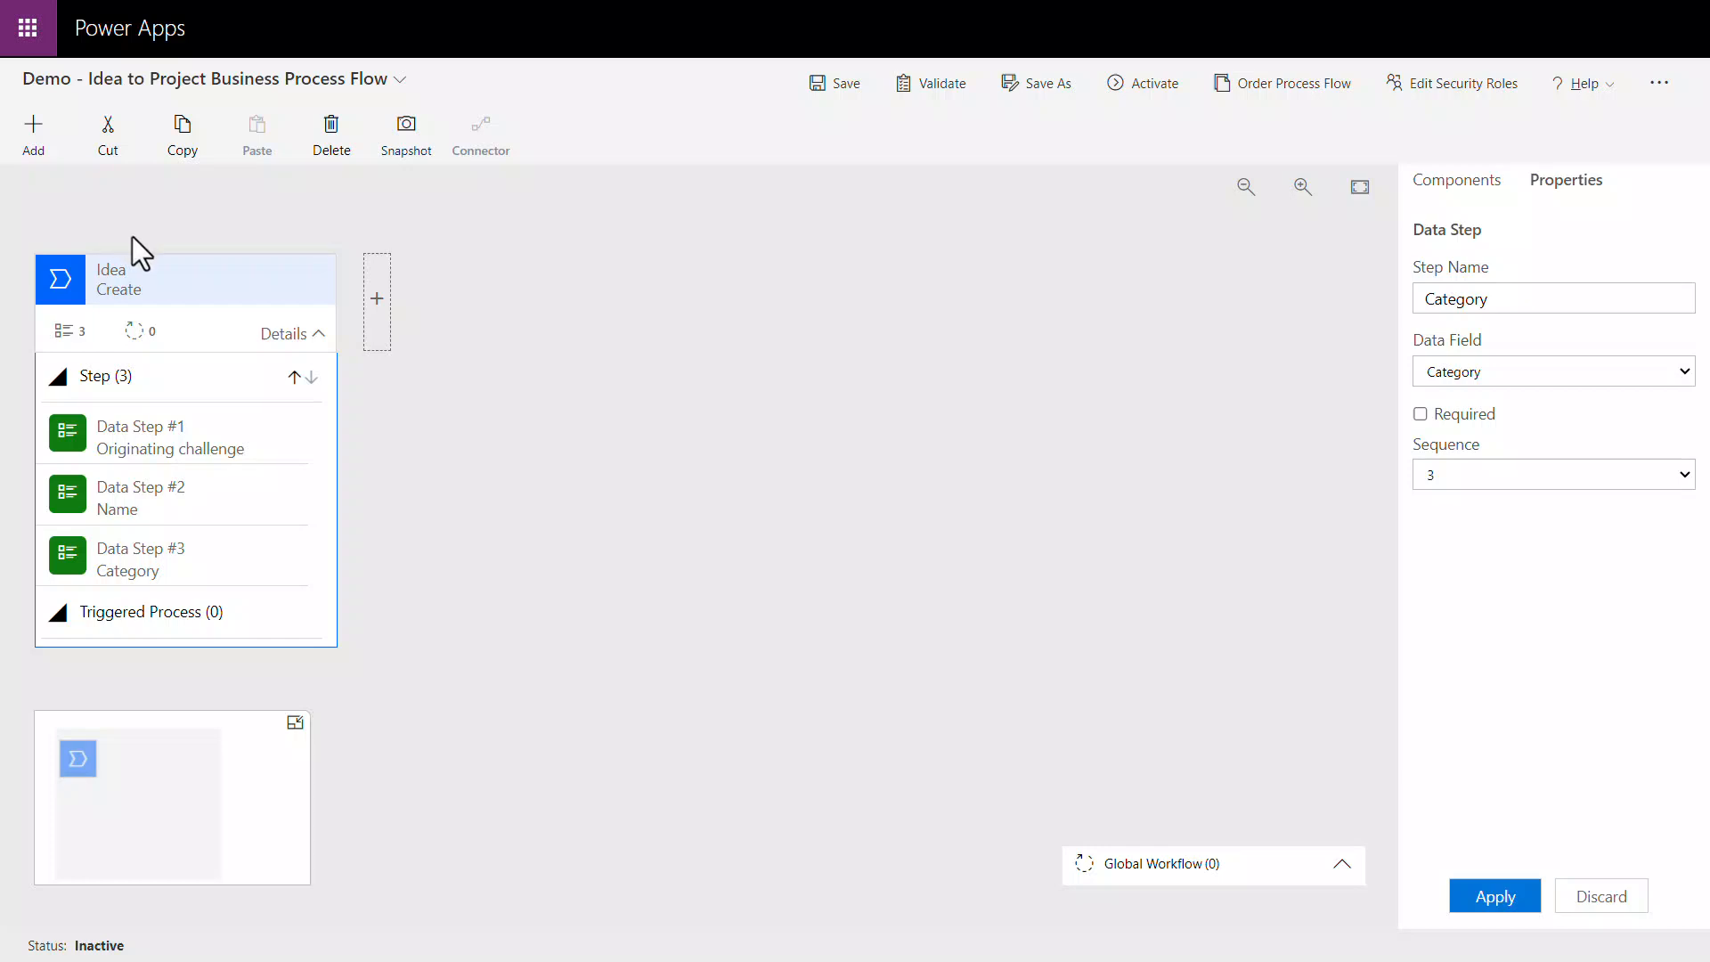
pyautogui.click(372, 328)
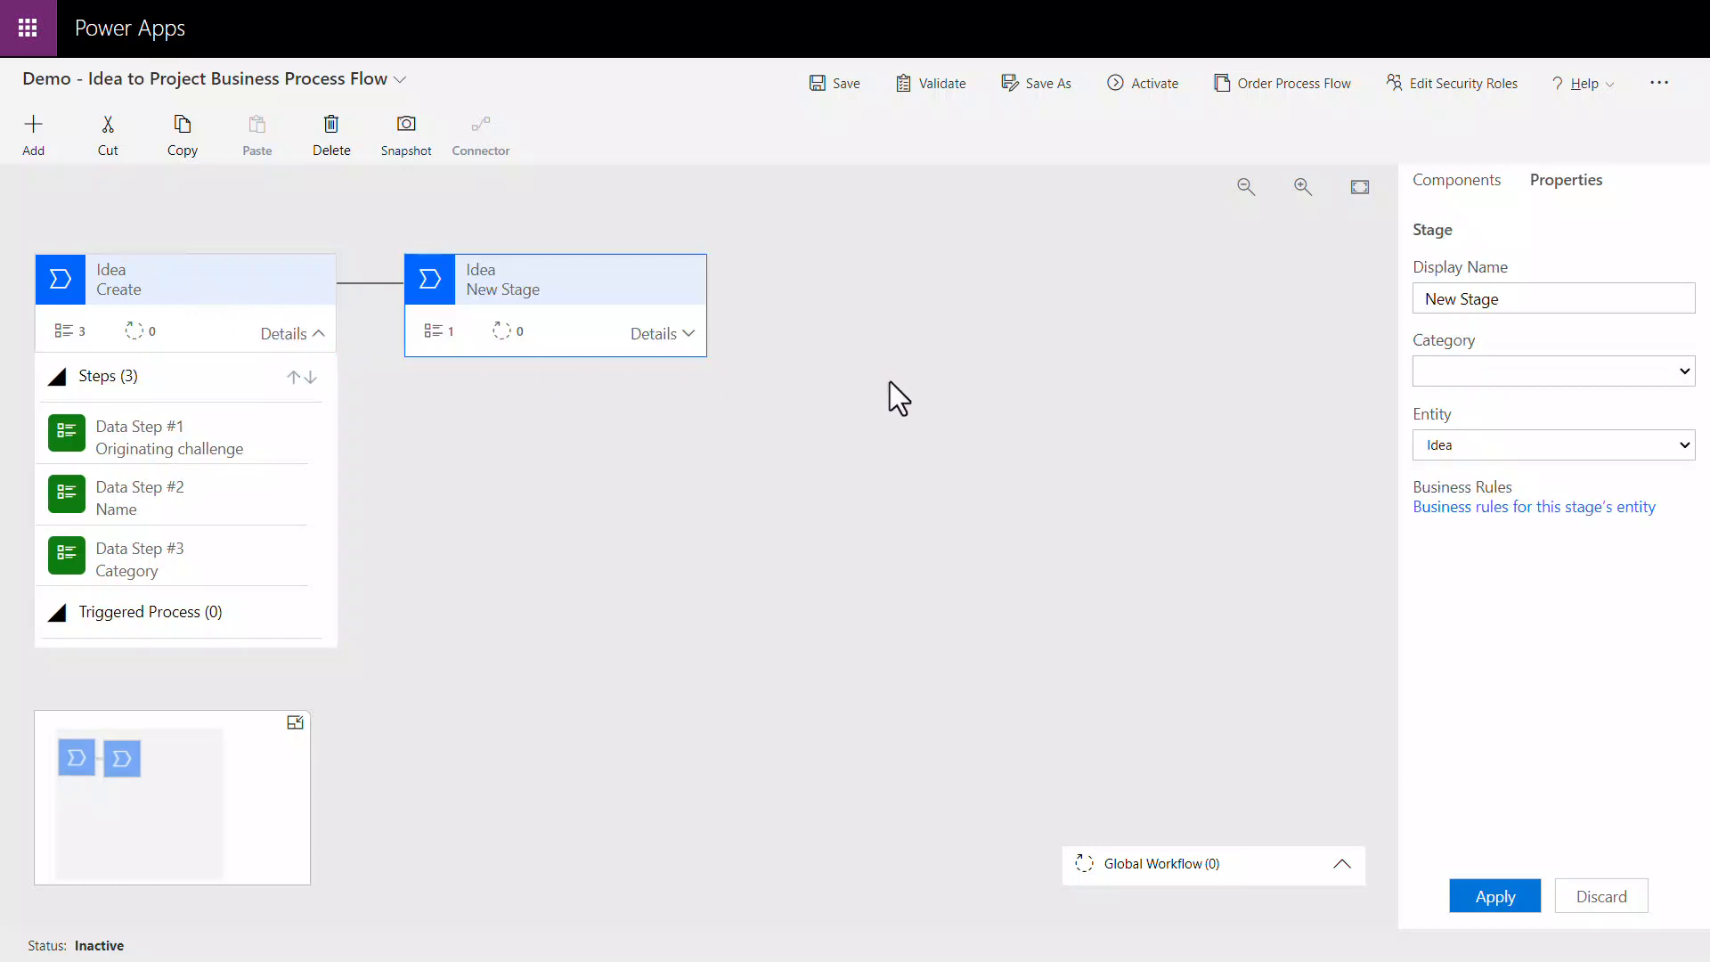
pyautogui.click(1554, 303)
pyautogui.hotkey('ctrl', 'a')
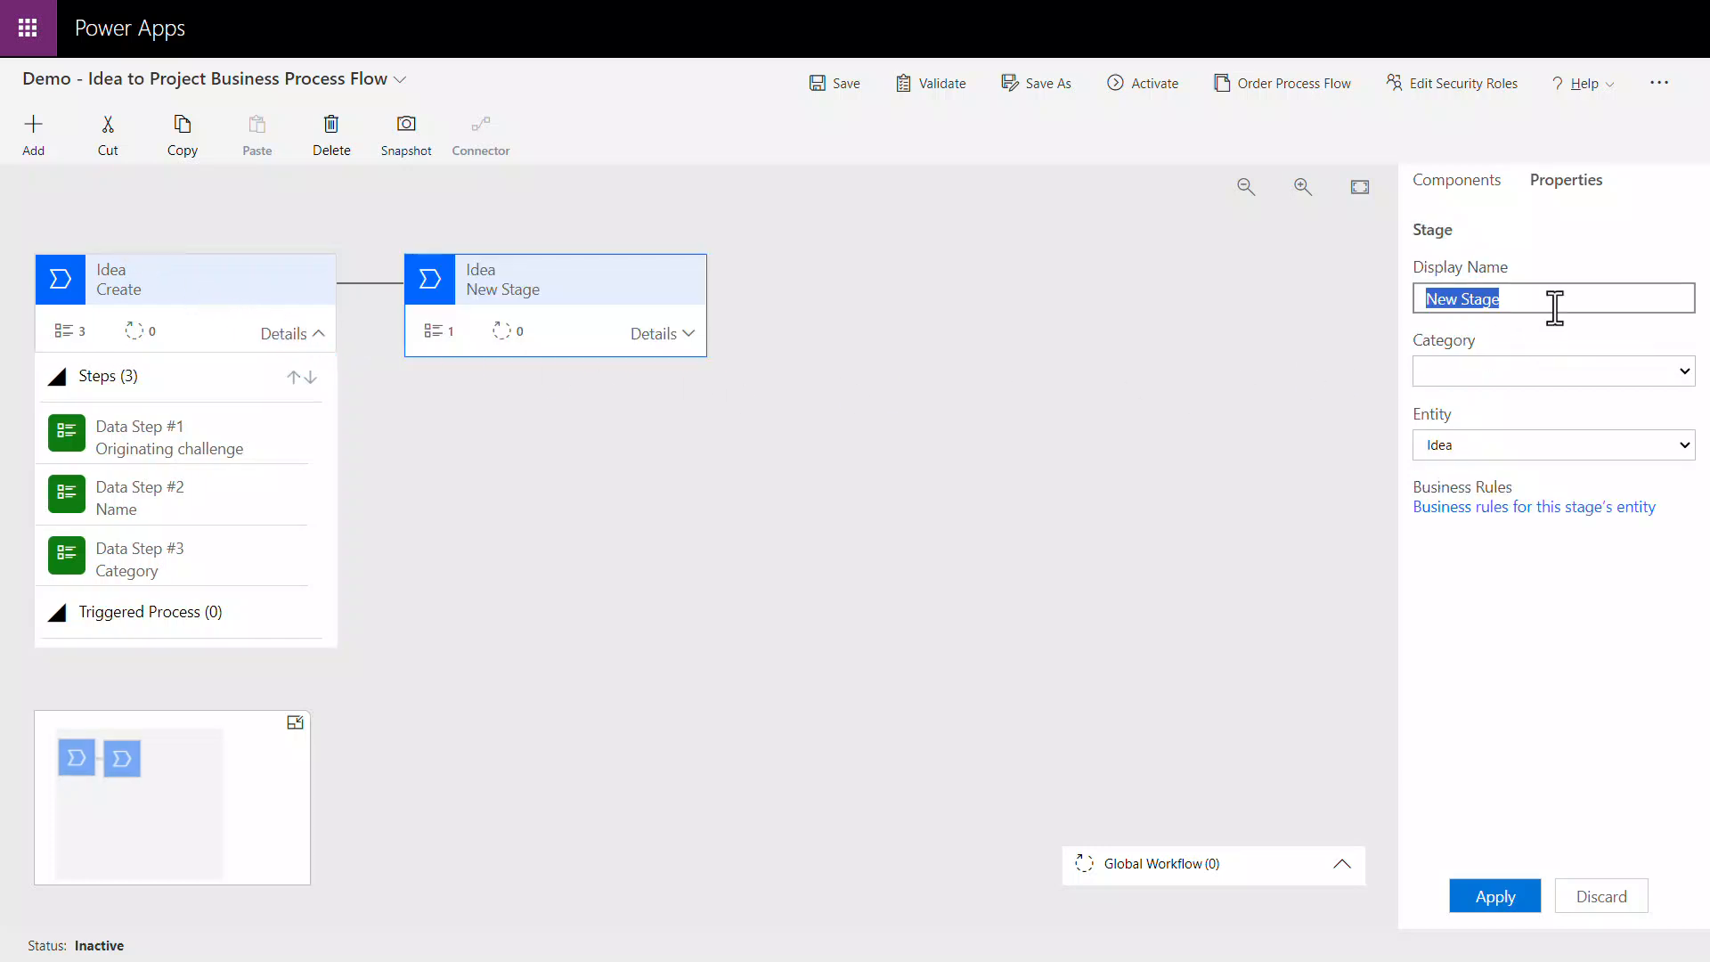
pyautogui.write('Develop')
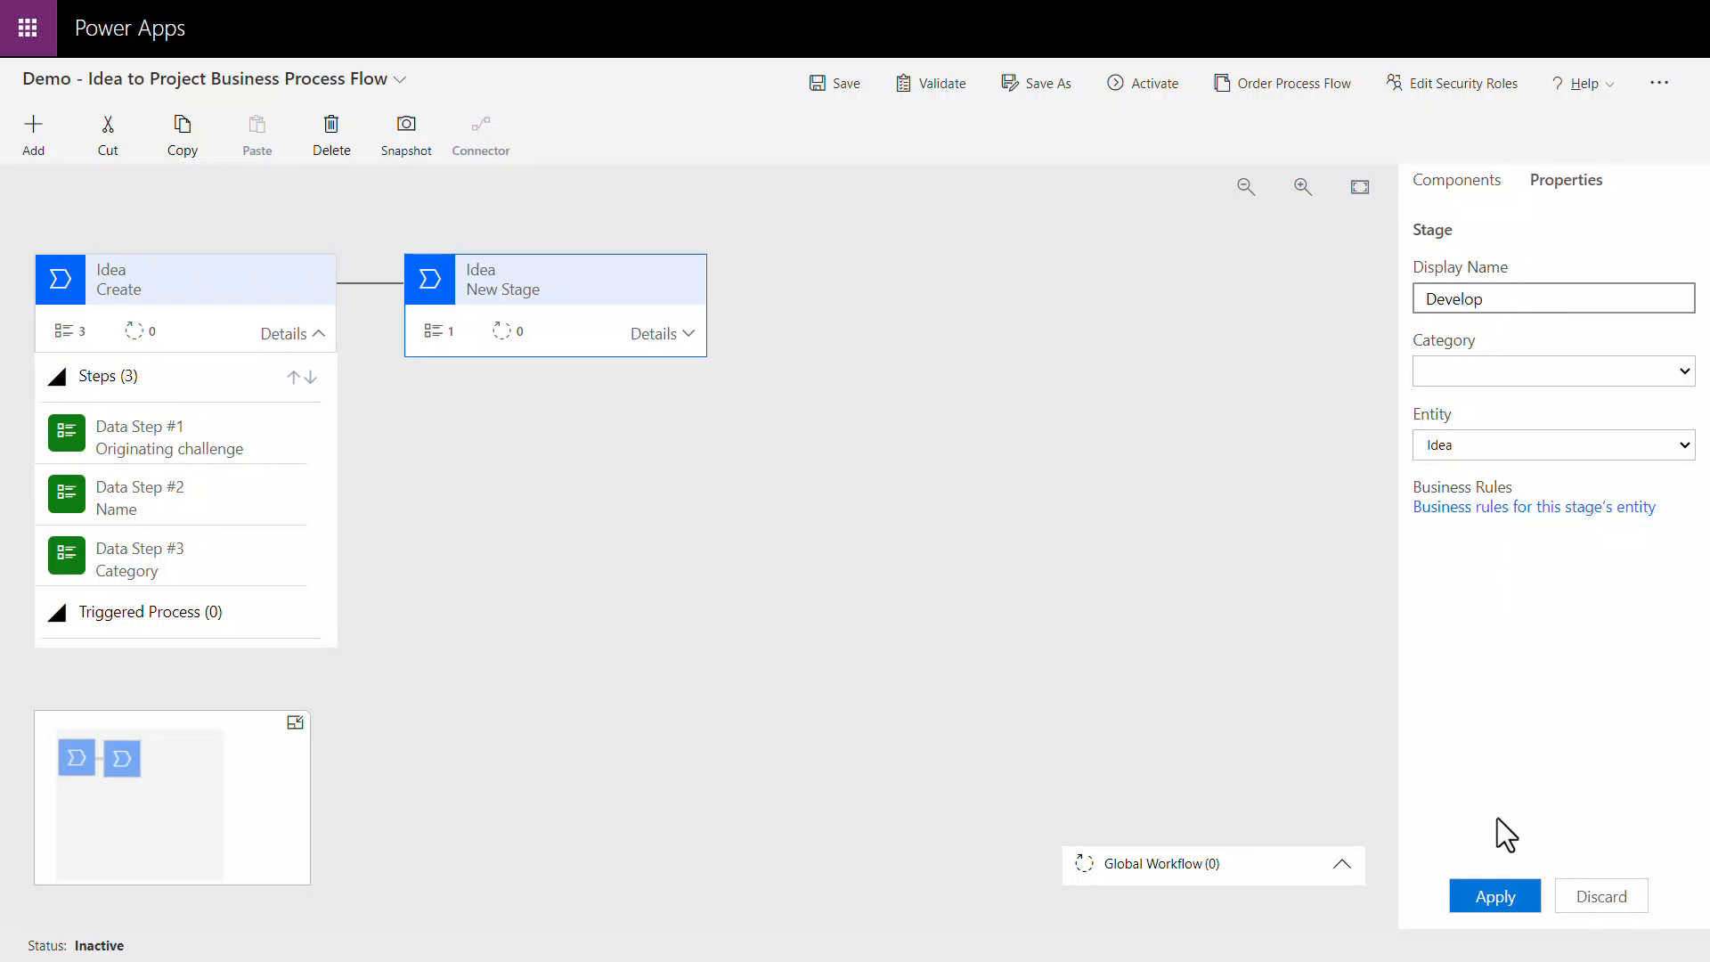
pyautogui.click(1505, 896)
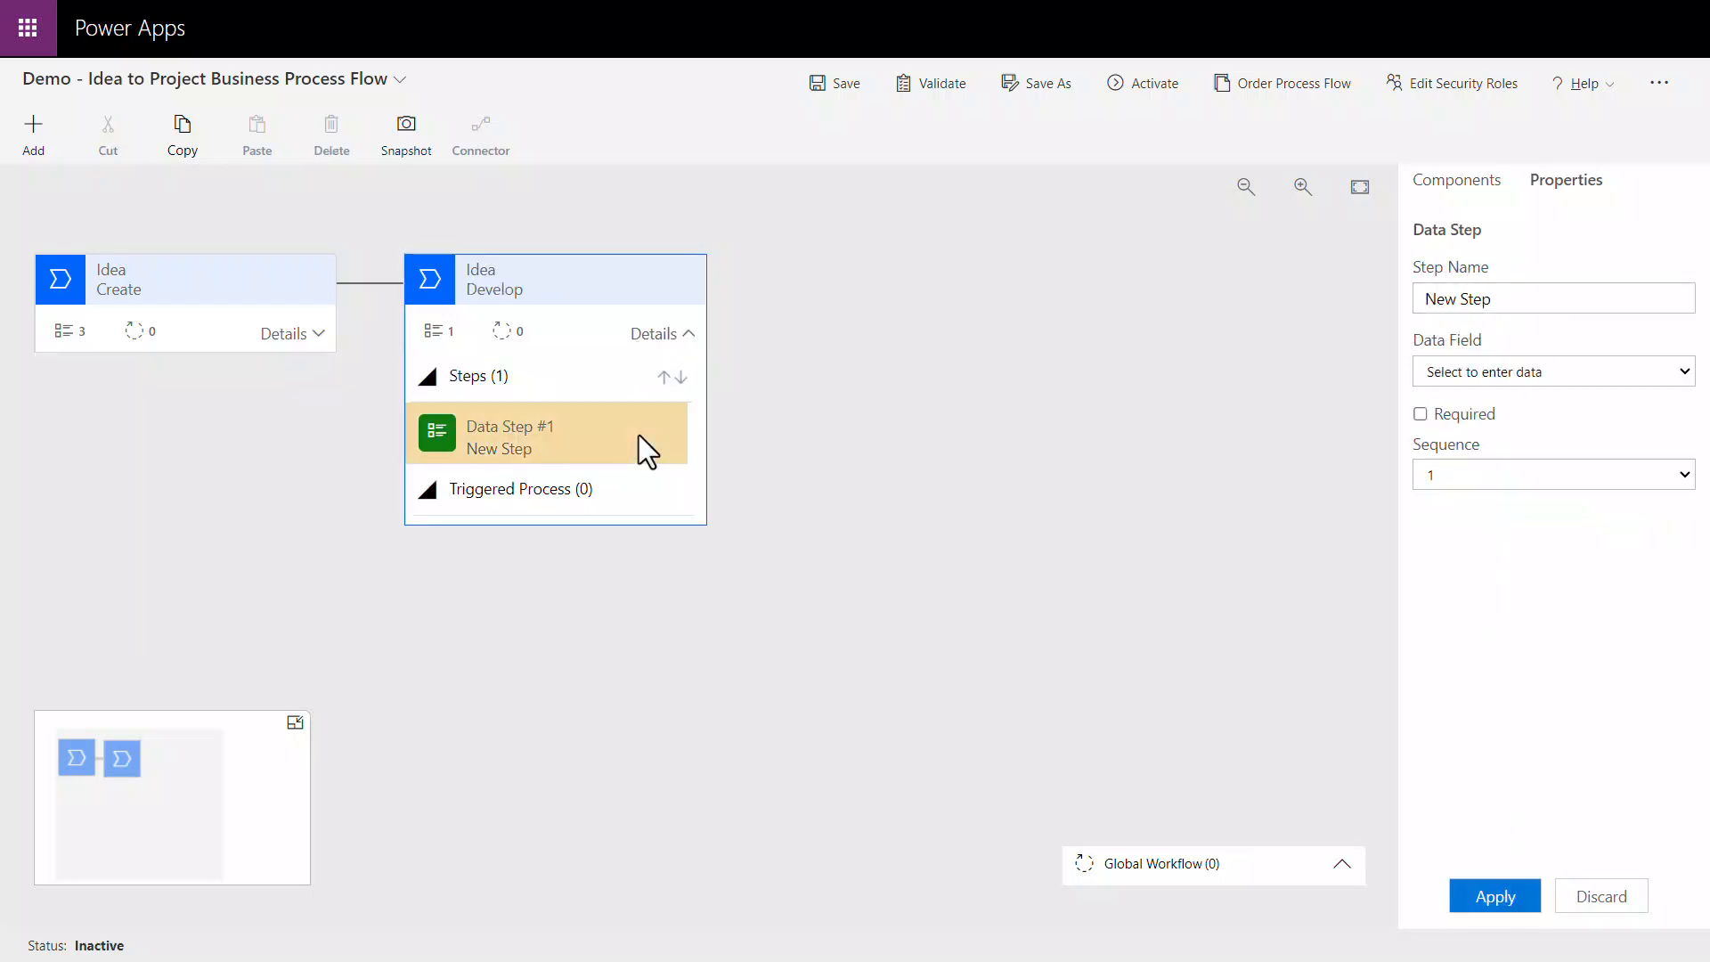
# Step: Name the Develop stage's first data step Invite contributors and open its data field choices
pyautogui.tripleClick(1627, 298)
pyautogui.write('Invite contributors')
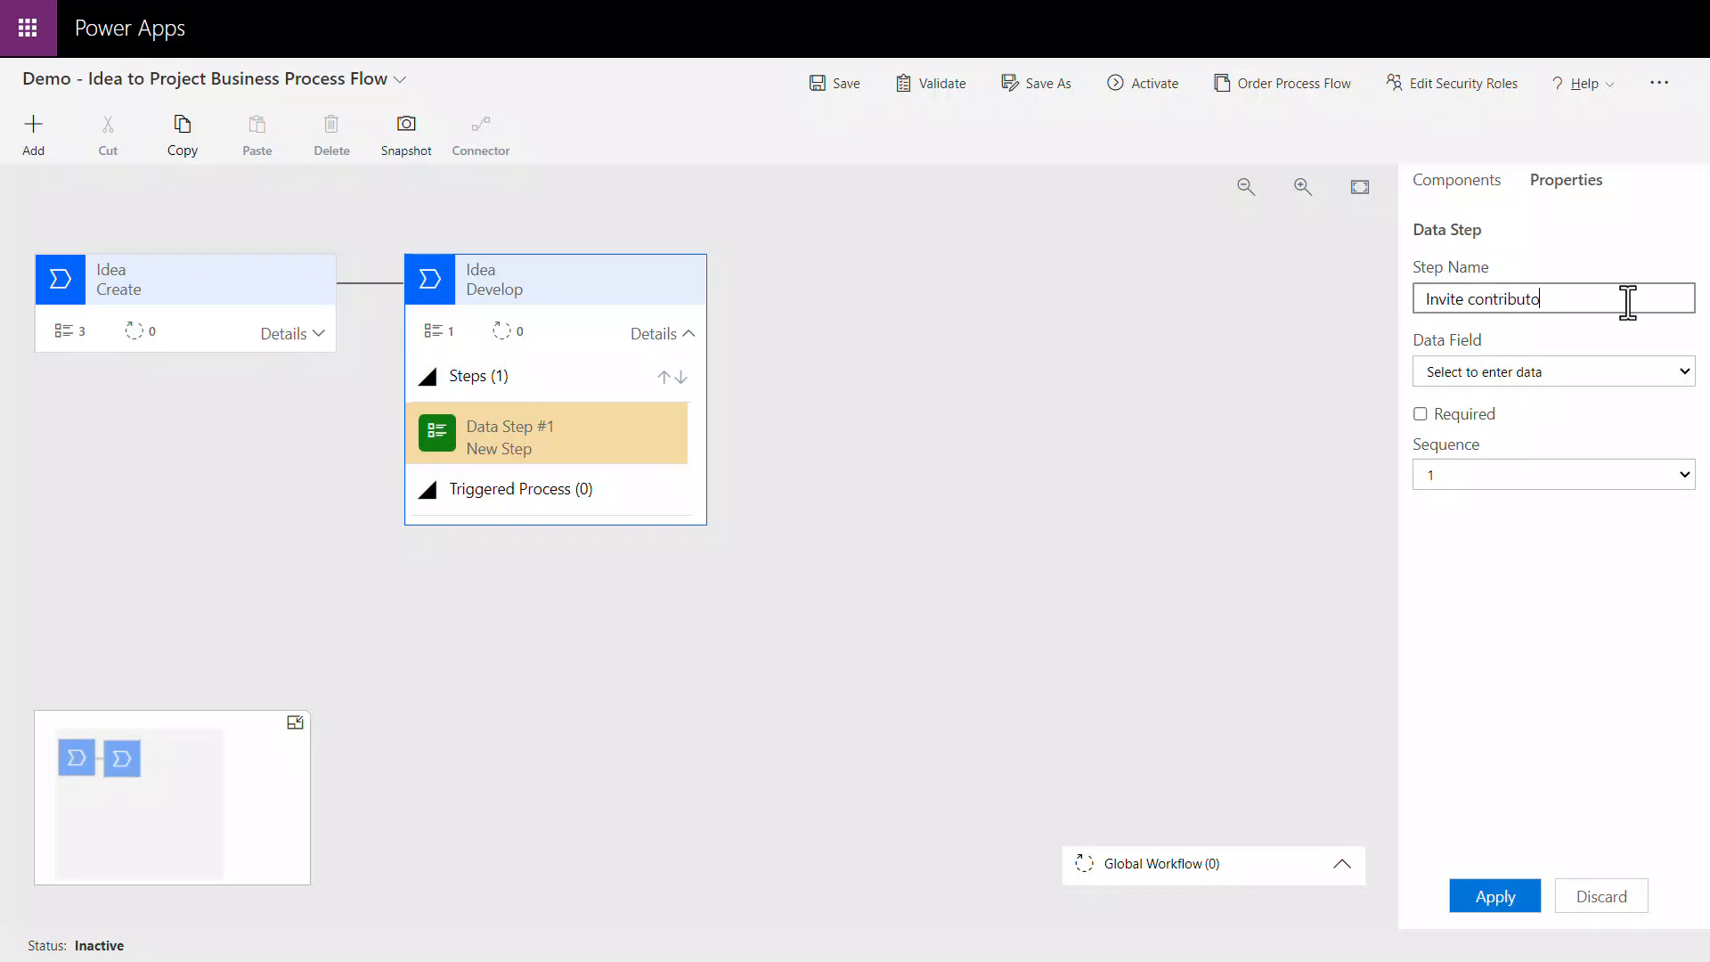
pyautogui.click(1655, 371)
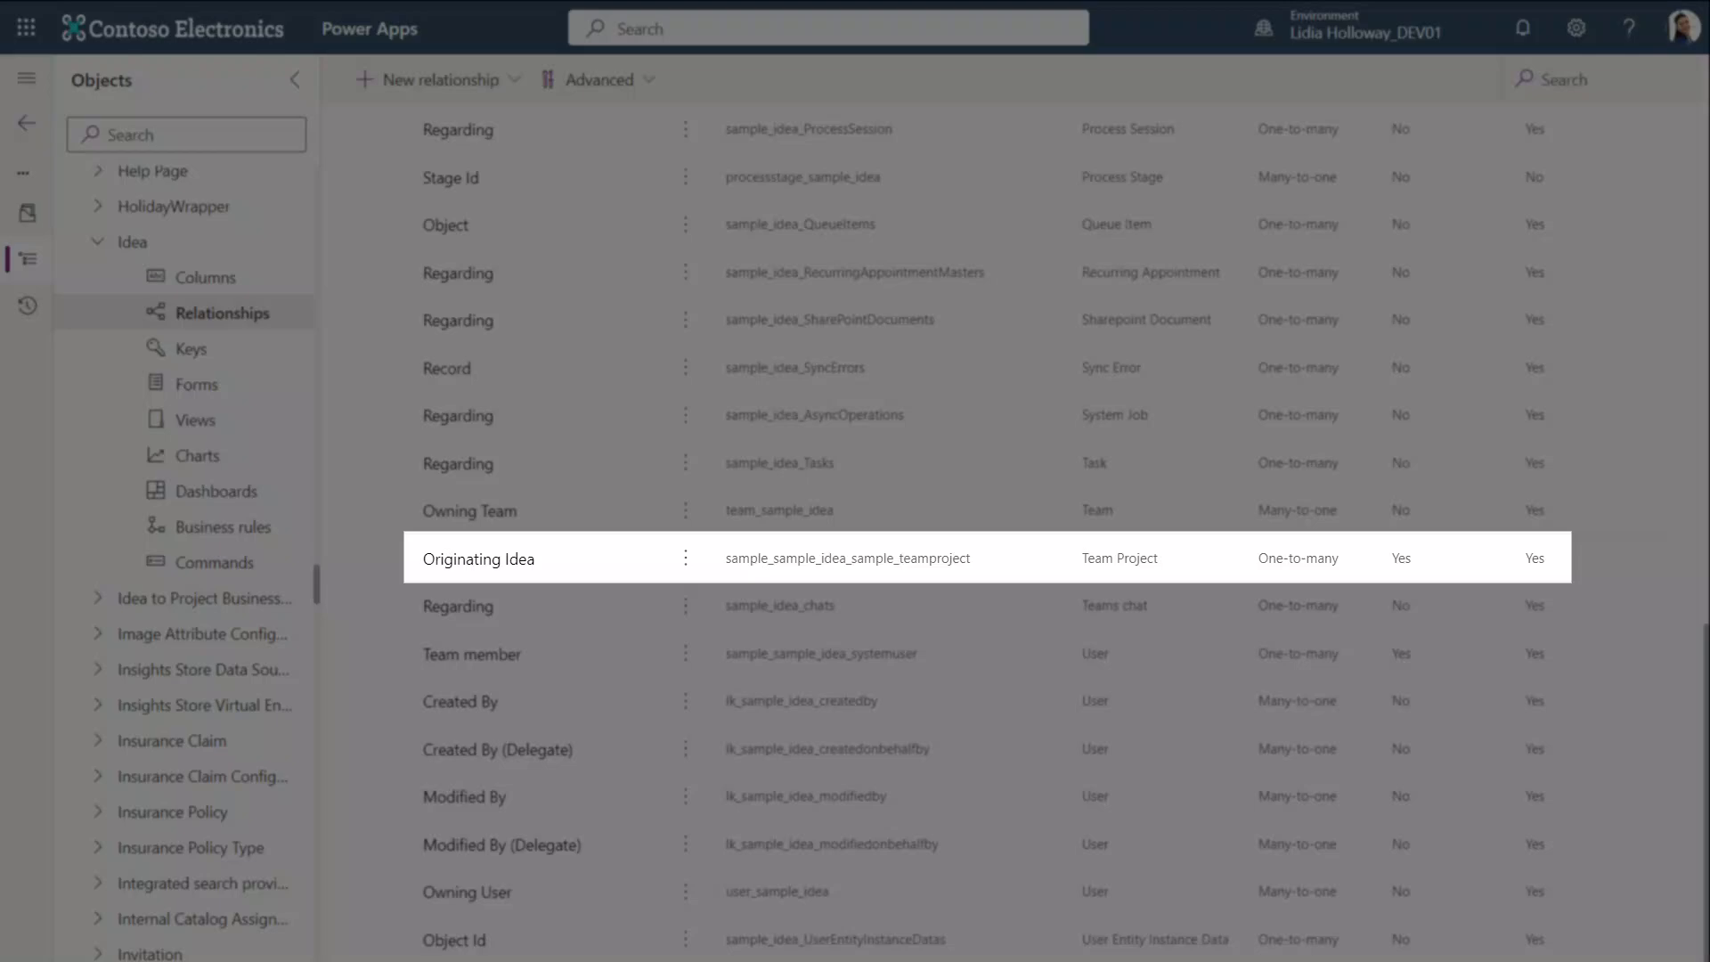
# Step: Name the new stage after Score Initiate Project, set its entity to Team Project and choose the Originating Idea relationship
pyautogui.write('Initiate Project')
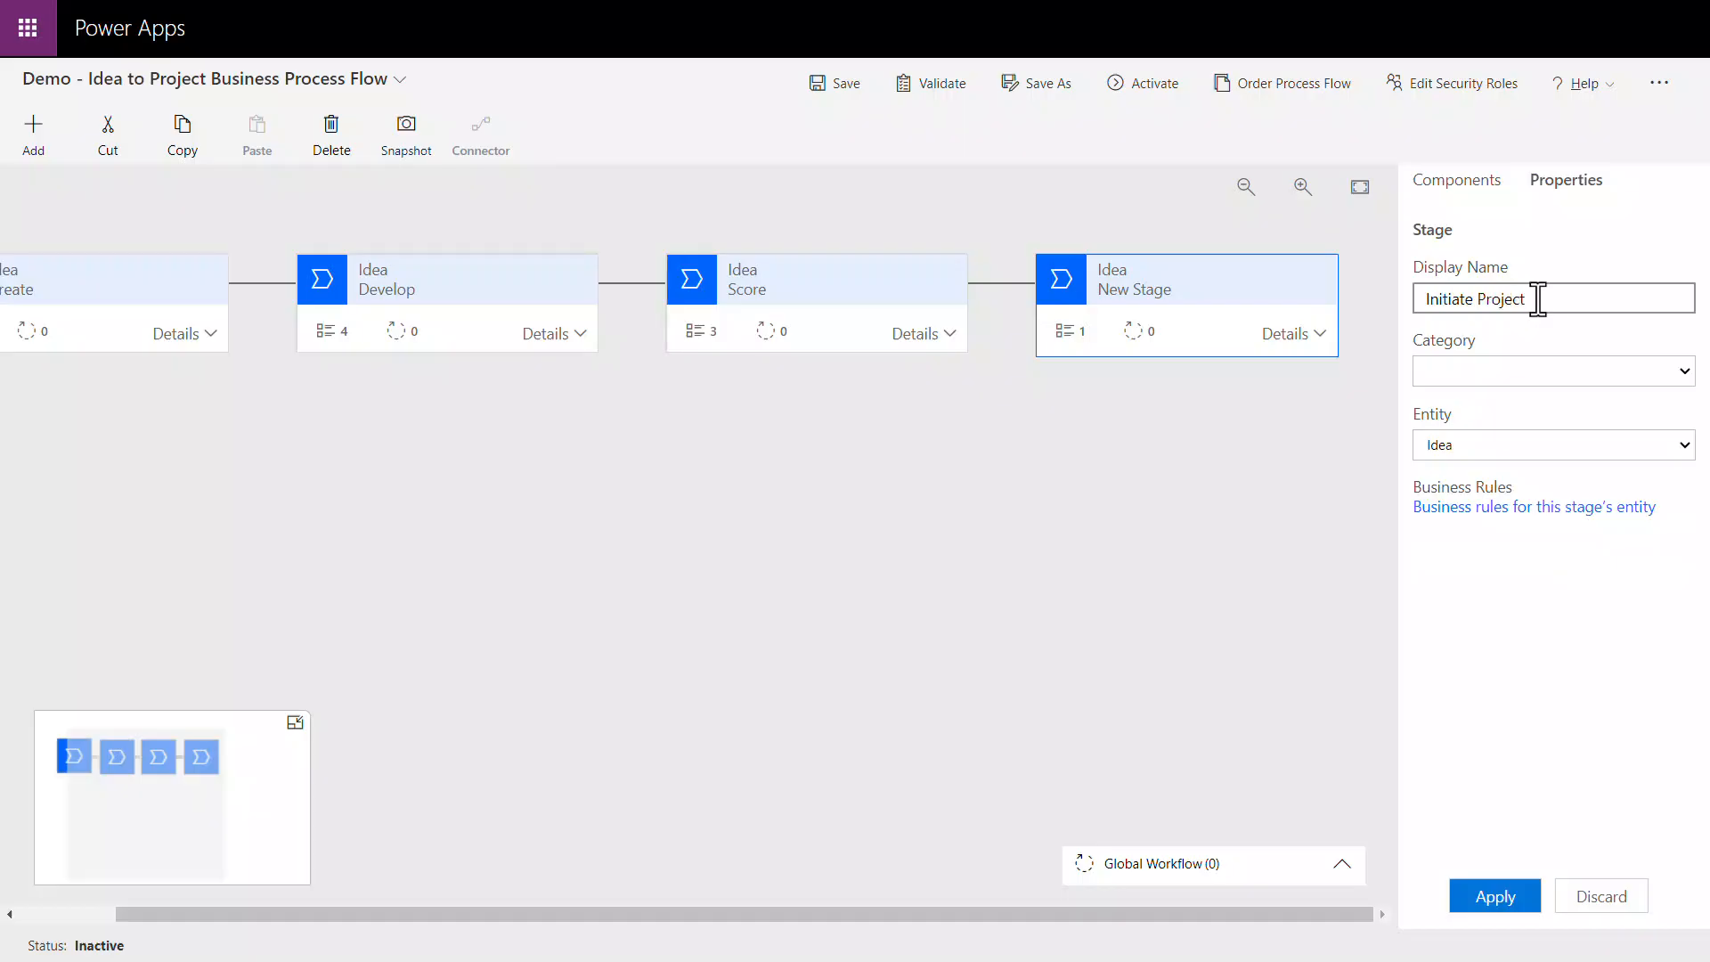
pyautogui.click(1681, 446)
pyautogui.moveTo(1685, 618); pyautogui.dragTo(1687, 793)
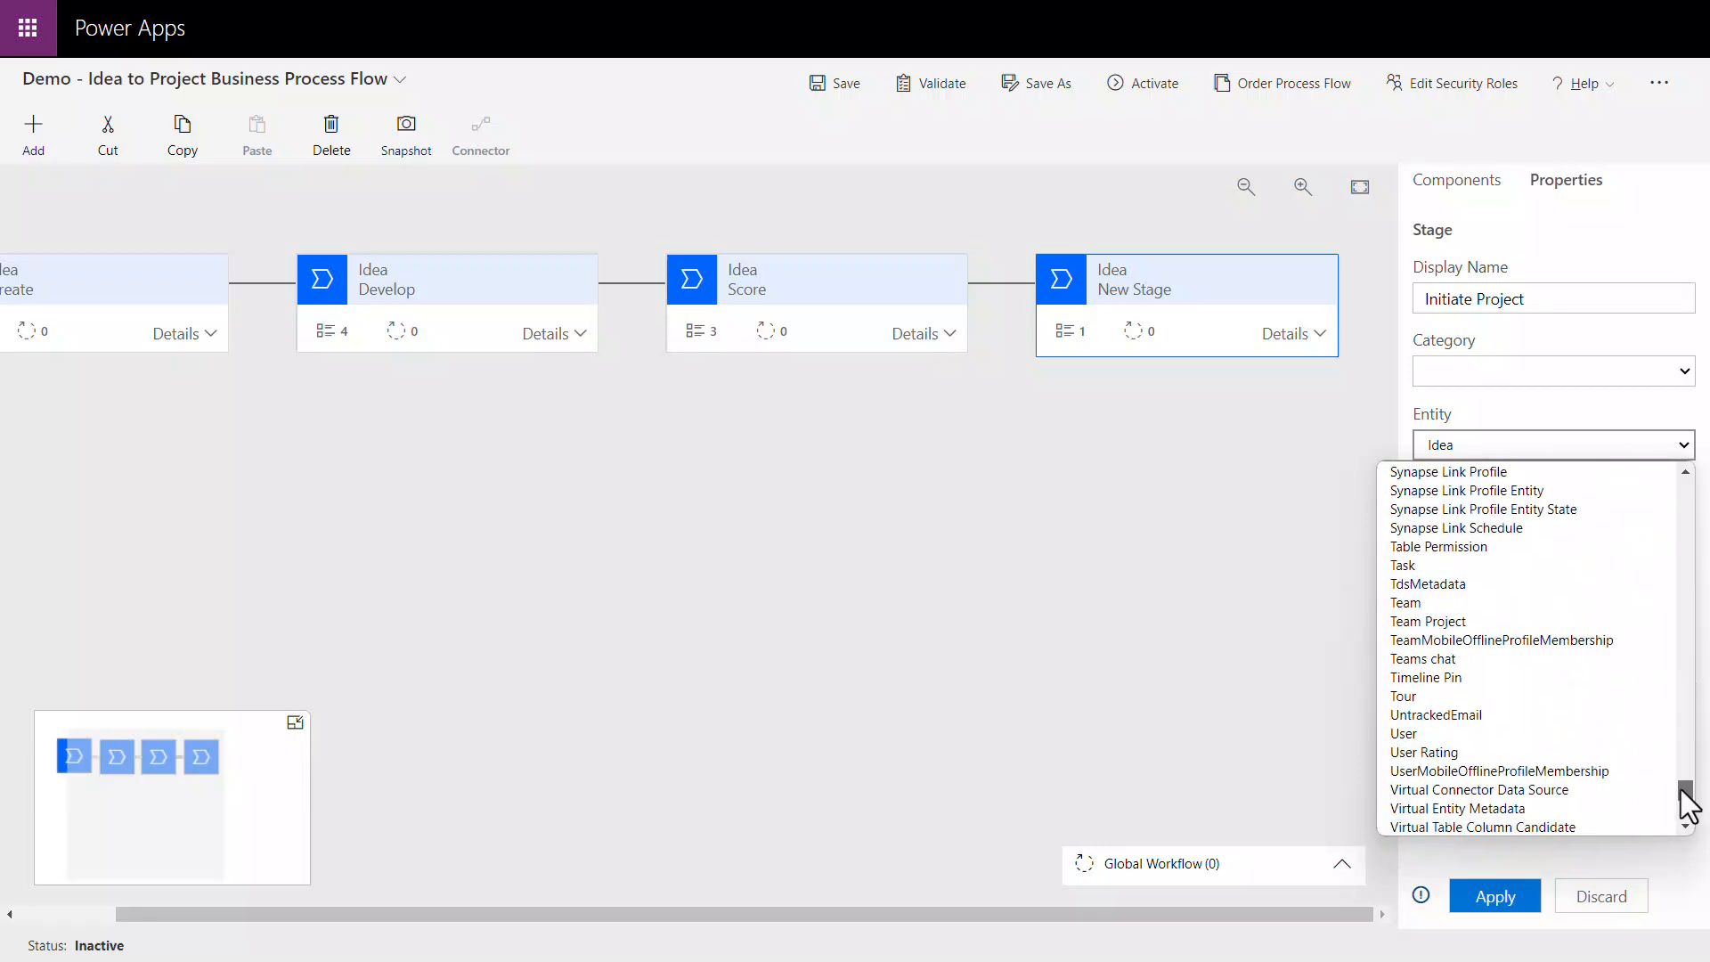
pyautogui.click(1480, 634)
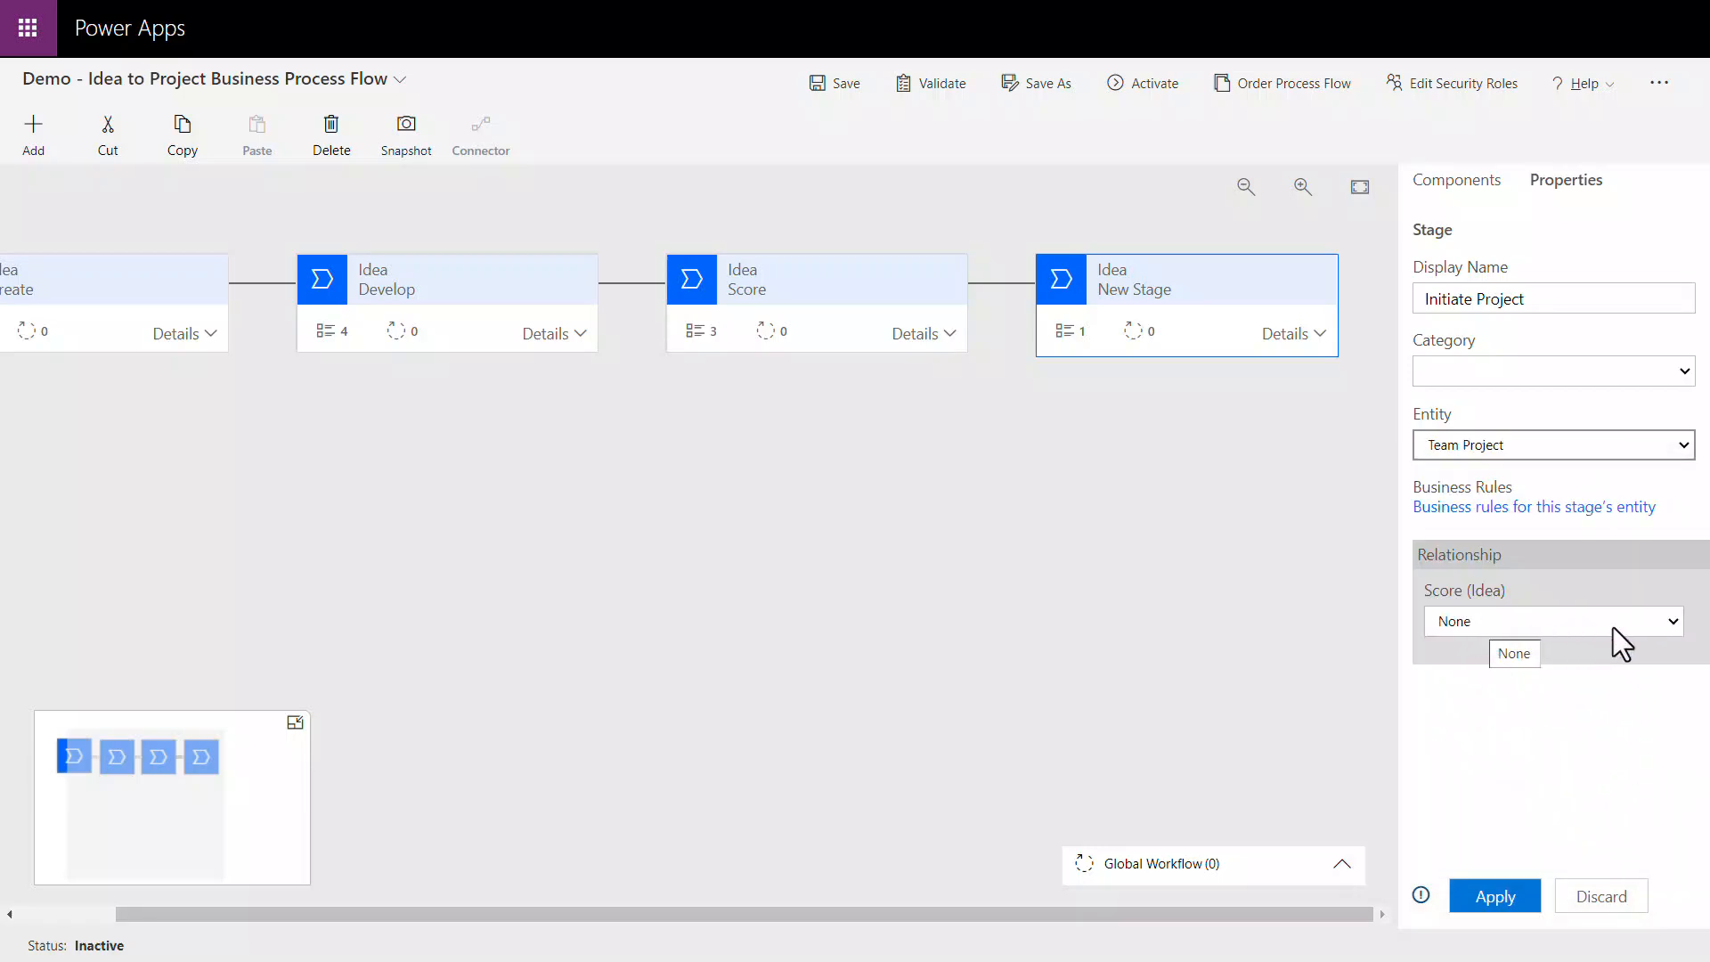
pyautogui.click(1671, 625)
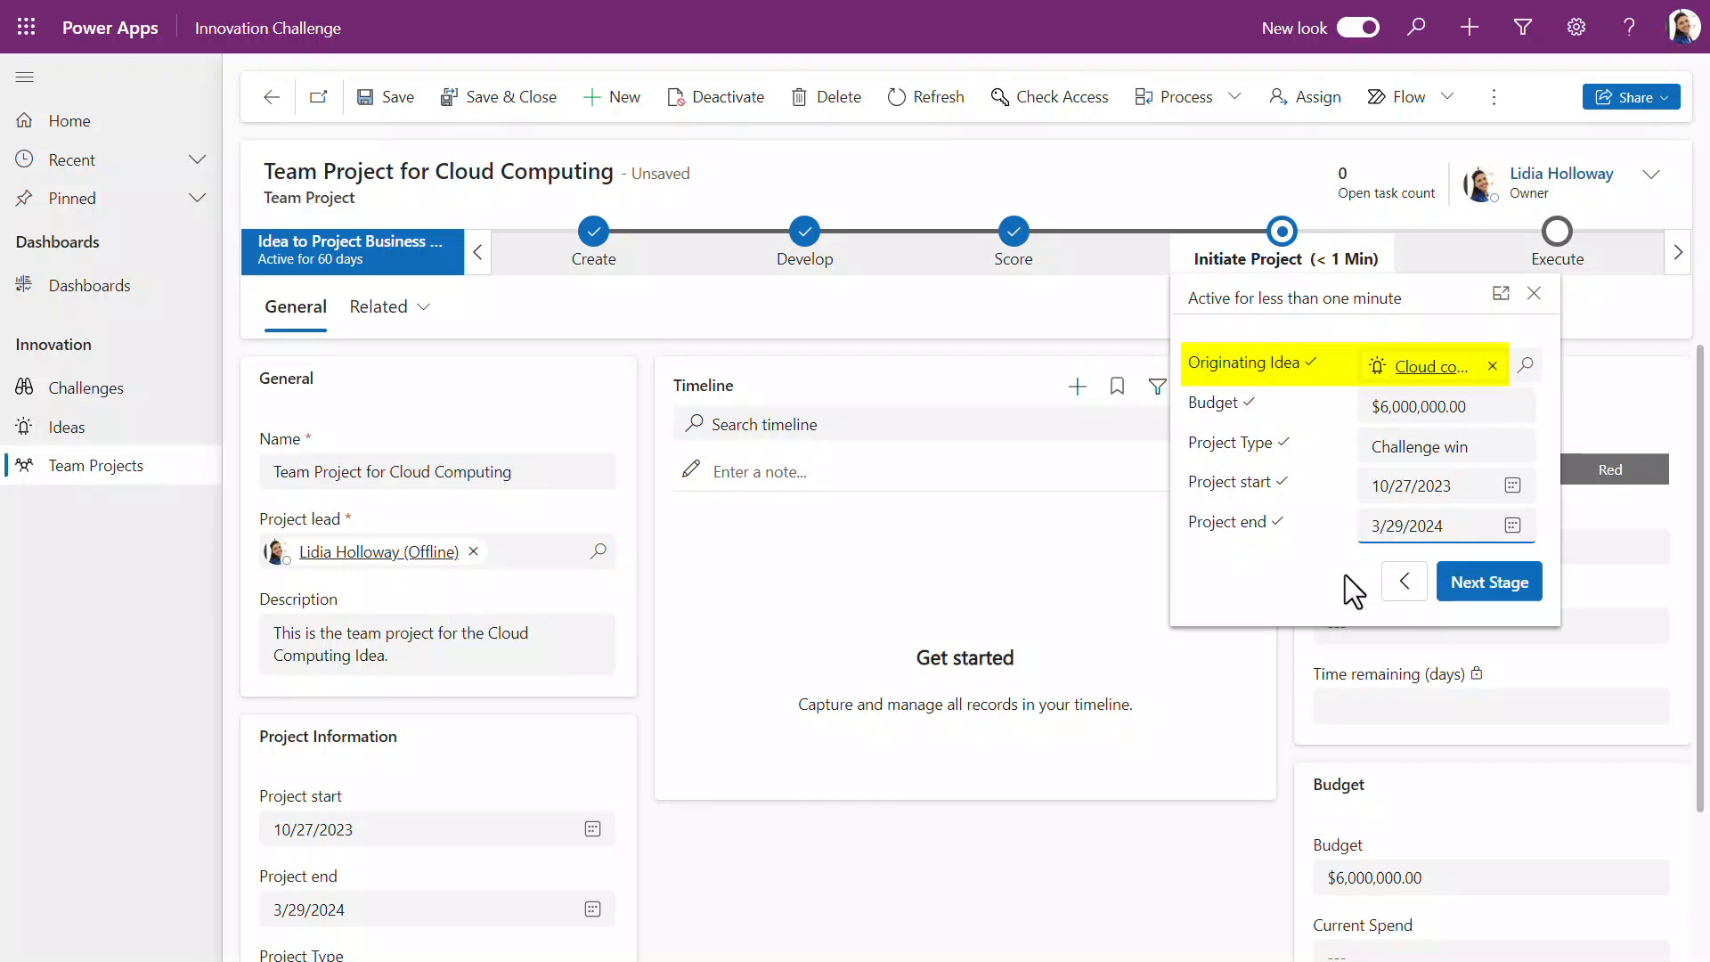
# Step: Switch to the Innovation Challenge app and move Team Project for Cloud Computing back to its previous stage
pyautogui.click(1422, 592)
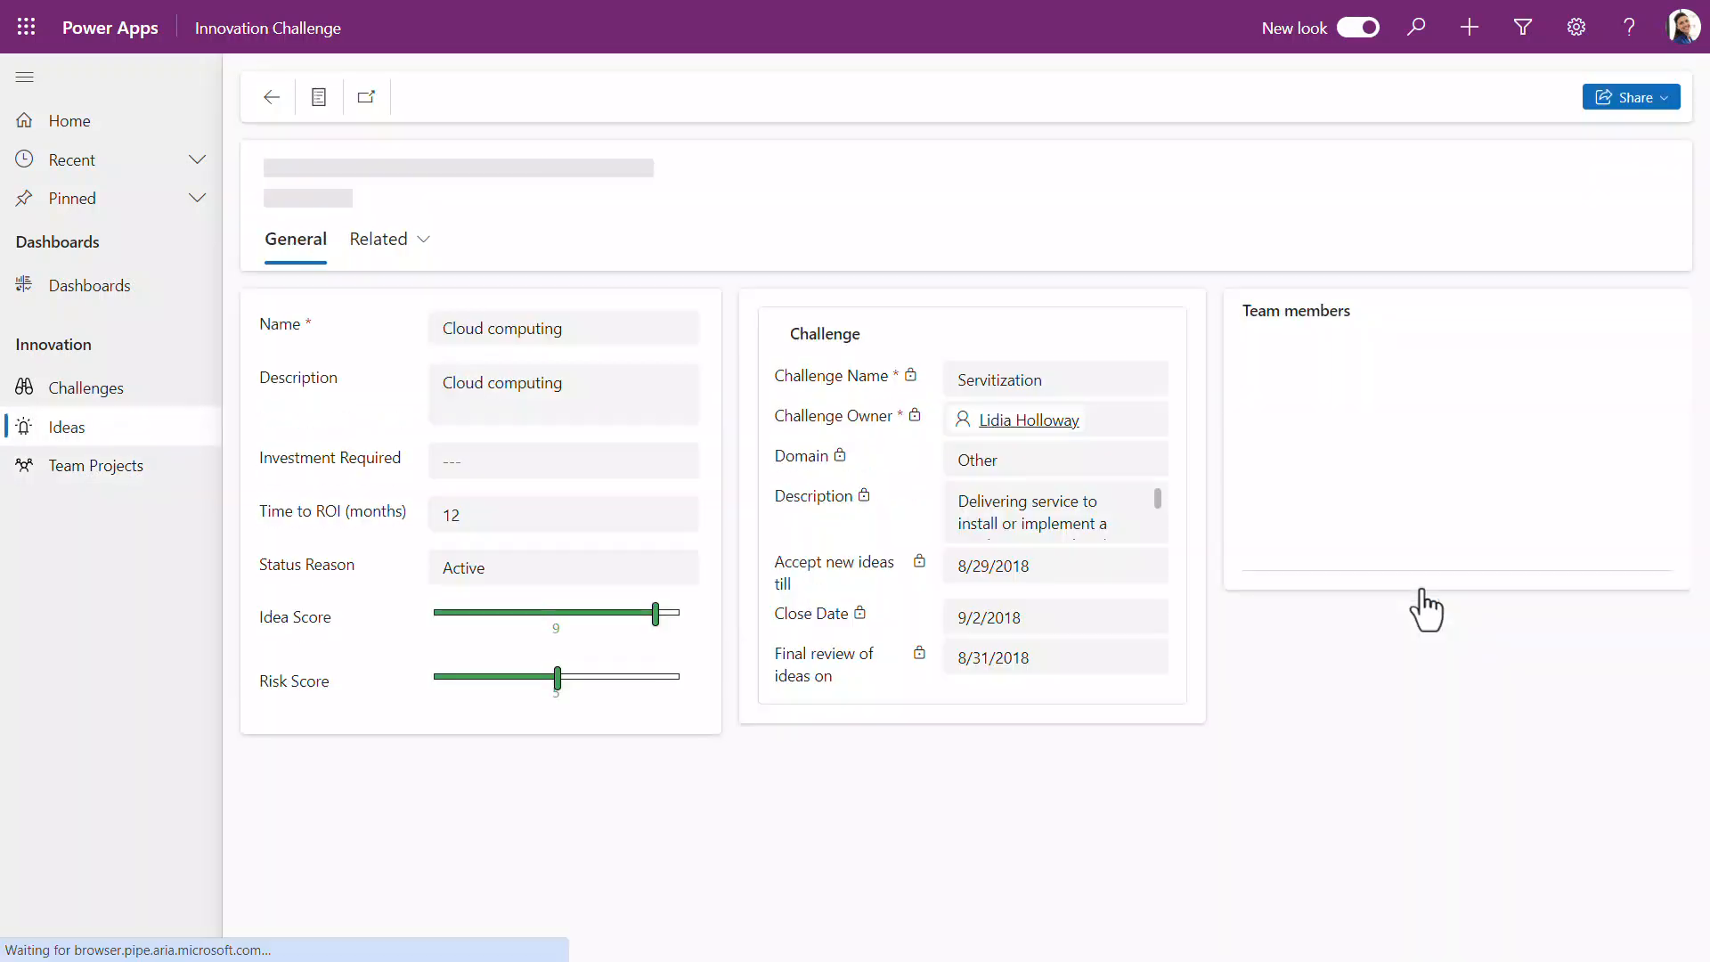
# Step: Advance the Tiny Homes idea by creating a team project named Team Project for Tiny Homes, described as The team project for Tiny Homes
pyautogui.click(1321, 521)
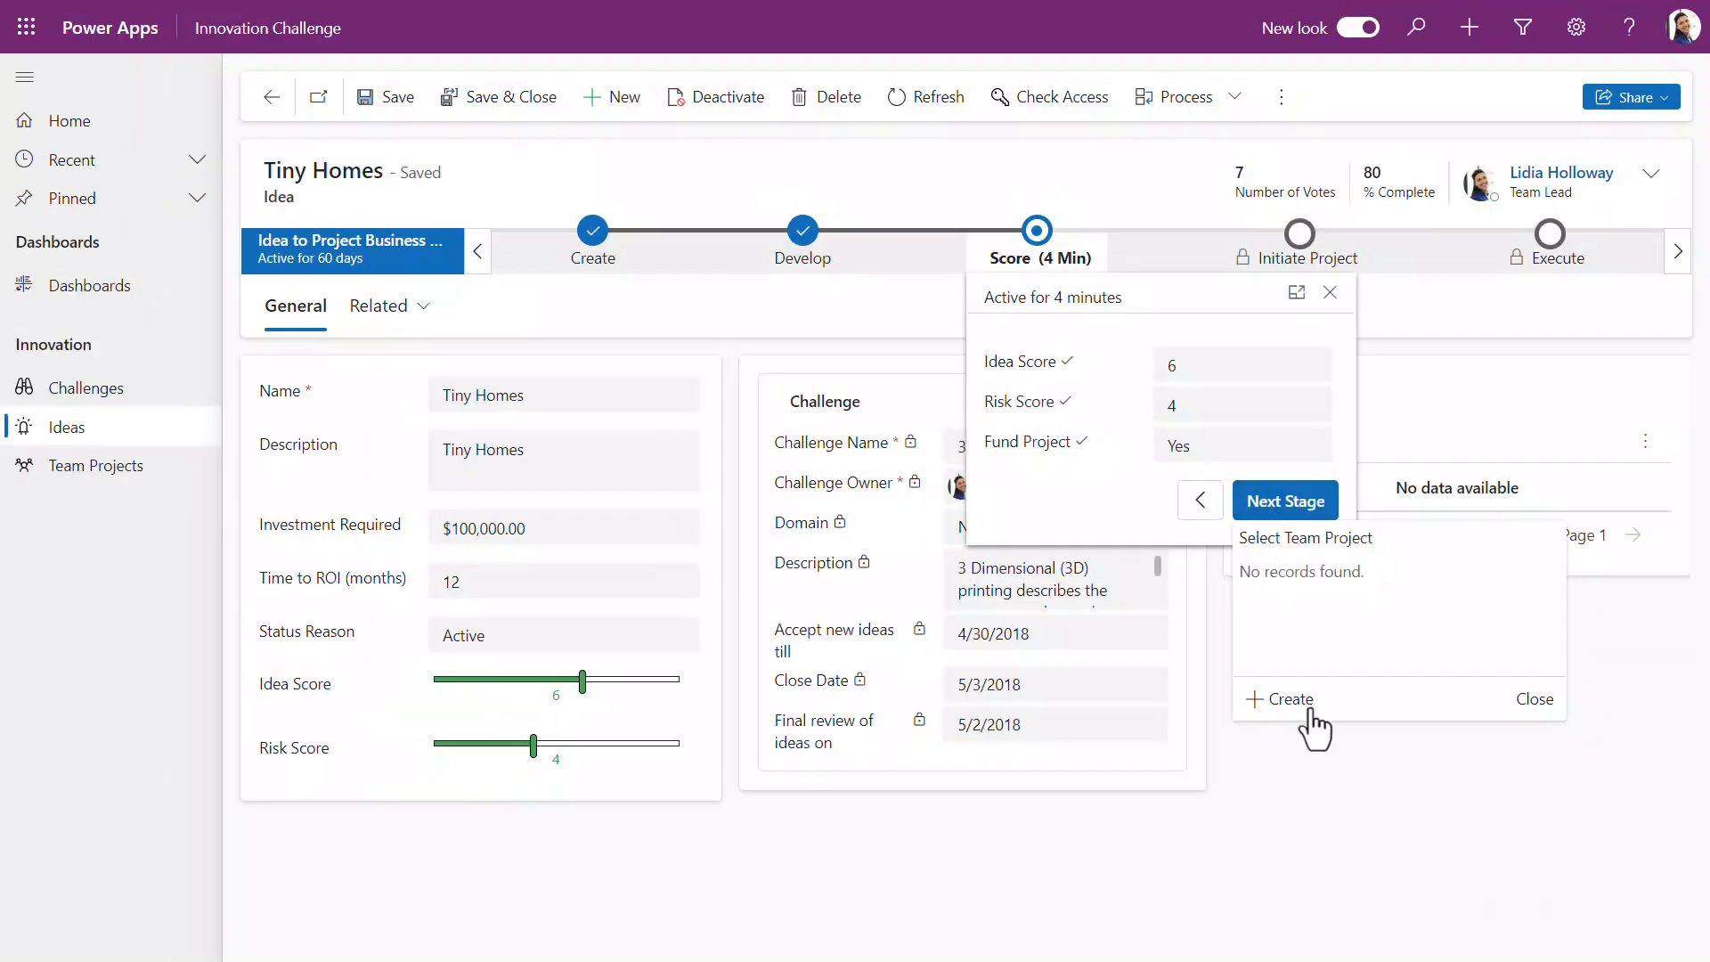
pyautogui.click(1308, 711)
pyautogui.click(1557, 116)
pyautogui.write('Team Project ')
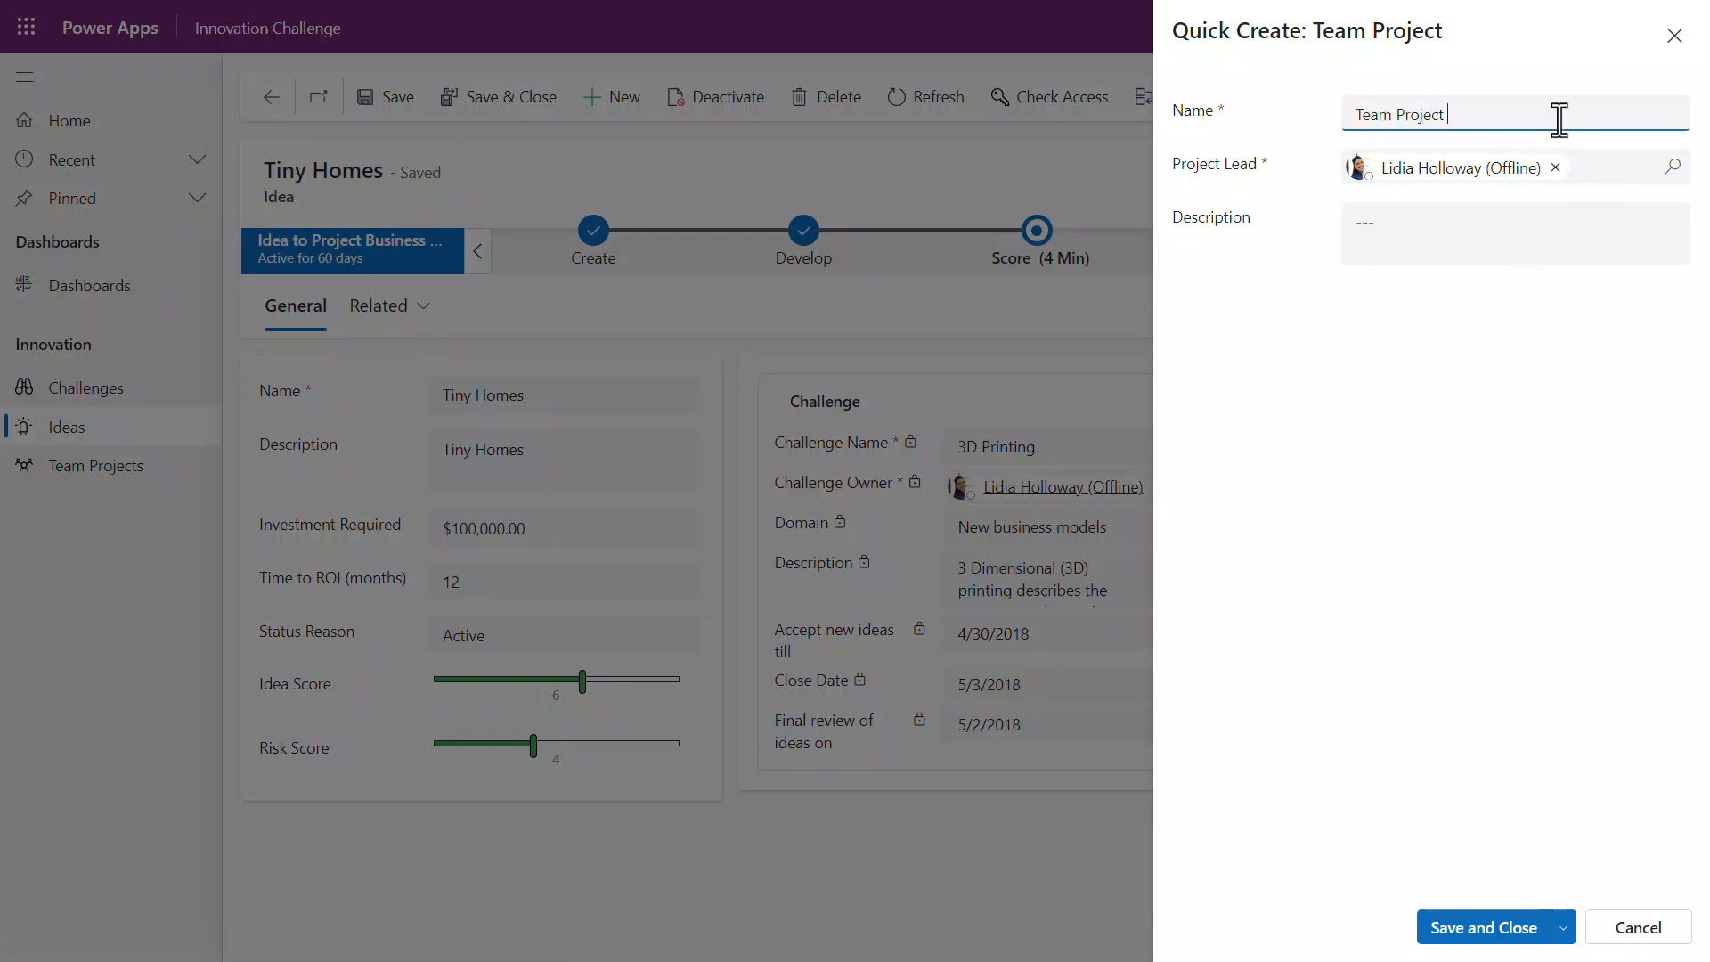
pyautogui.write('for Tiny Homes')
pyautogui.click(1575, 240)
pyautogui.write('The team projec')
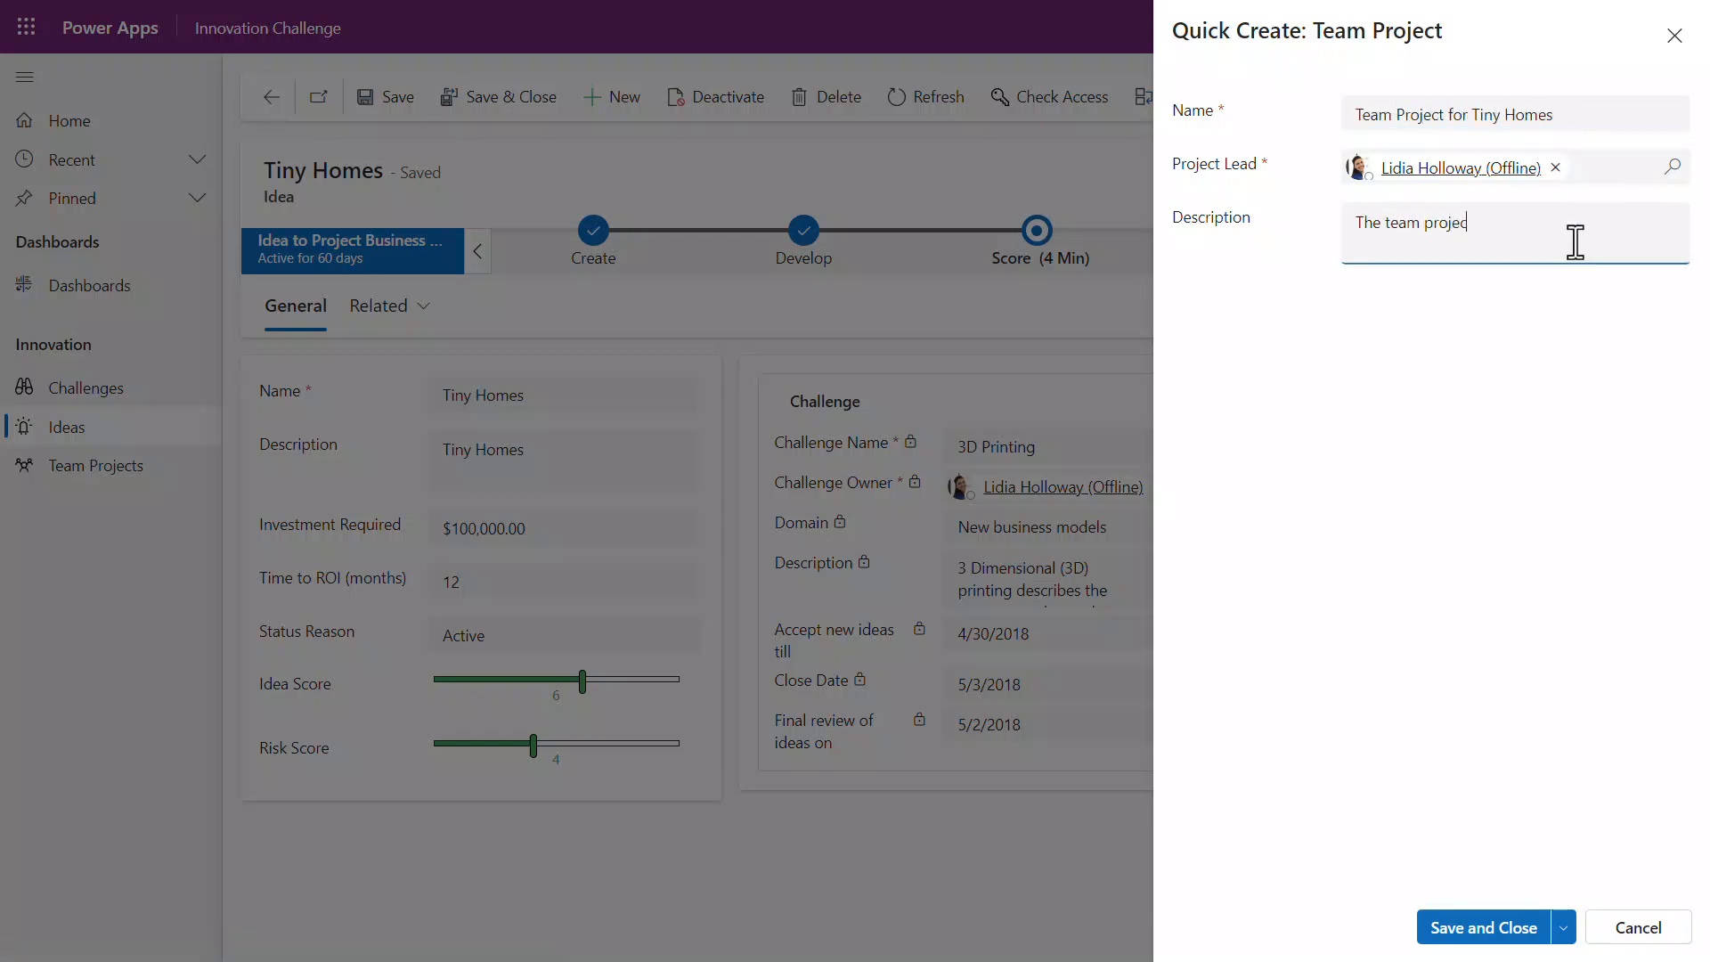
pyautogui.write('t for Tiny Homes')
pyautogui.click(1500, 929)
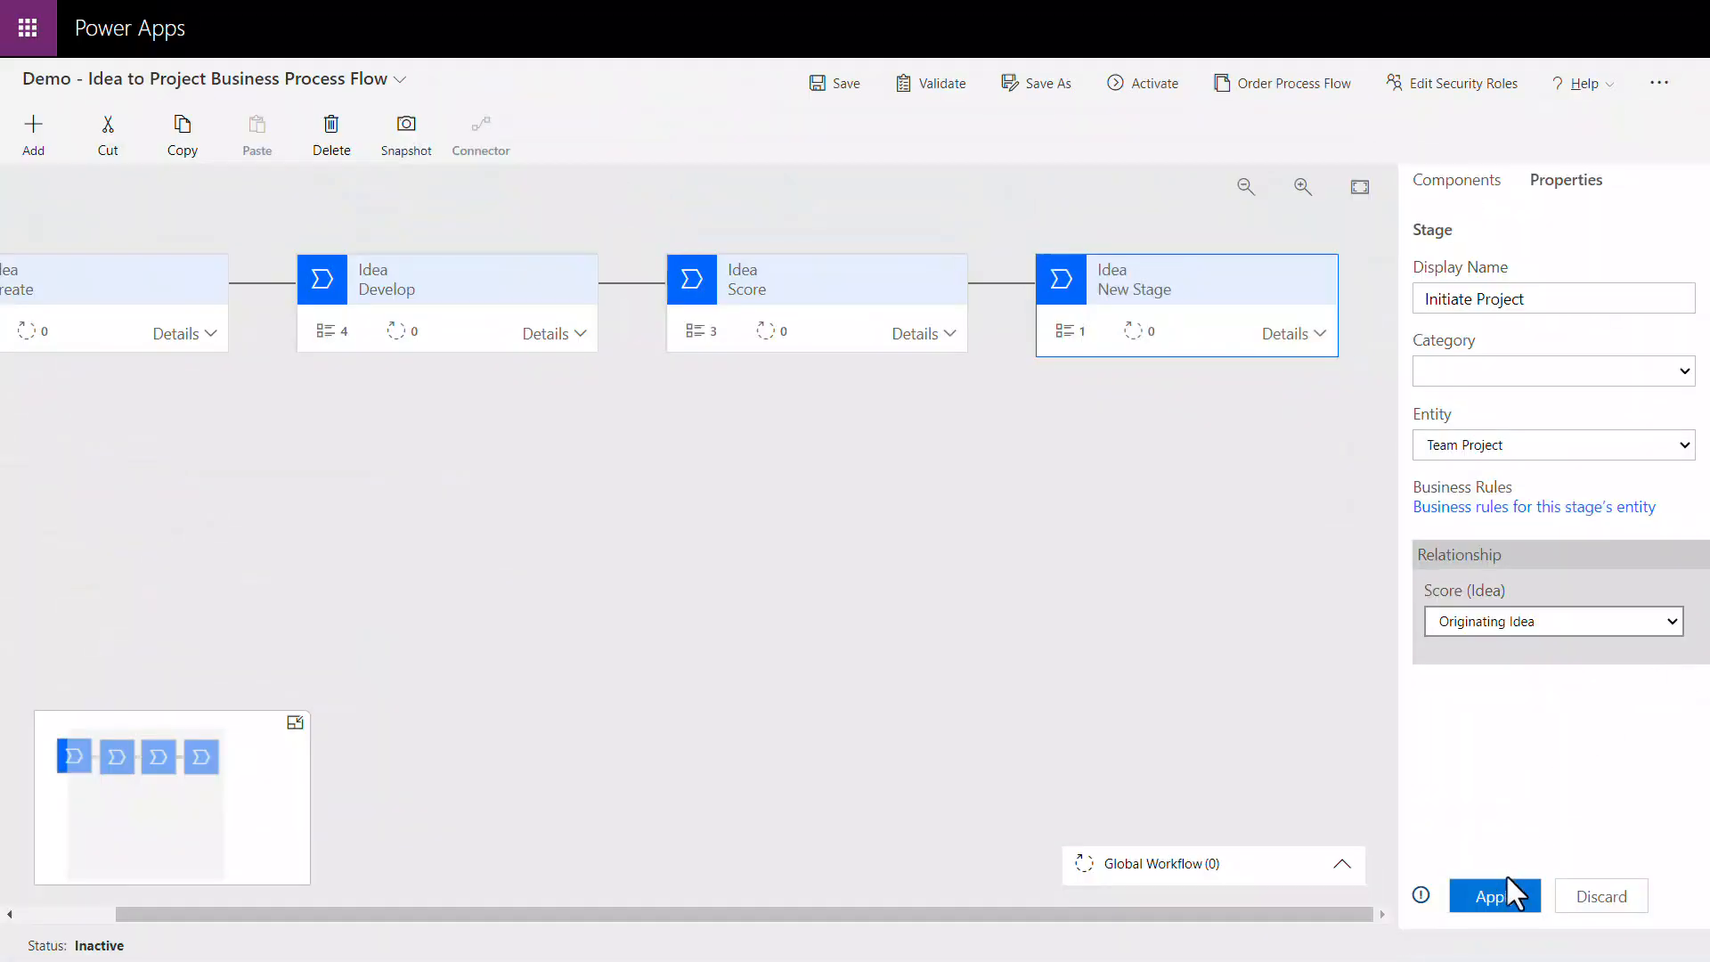
# Step: Switch back to the process flow designer and apply the Initiate Project stage's settings
pyautogui.click(1504, 895)
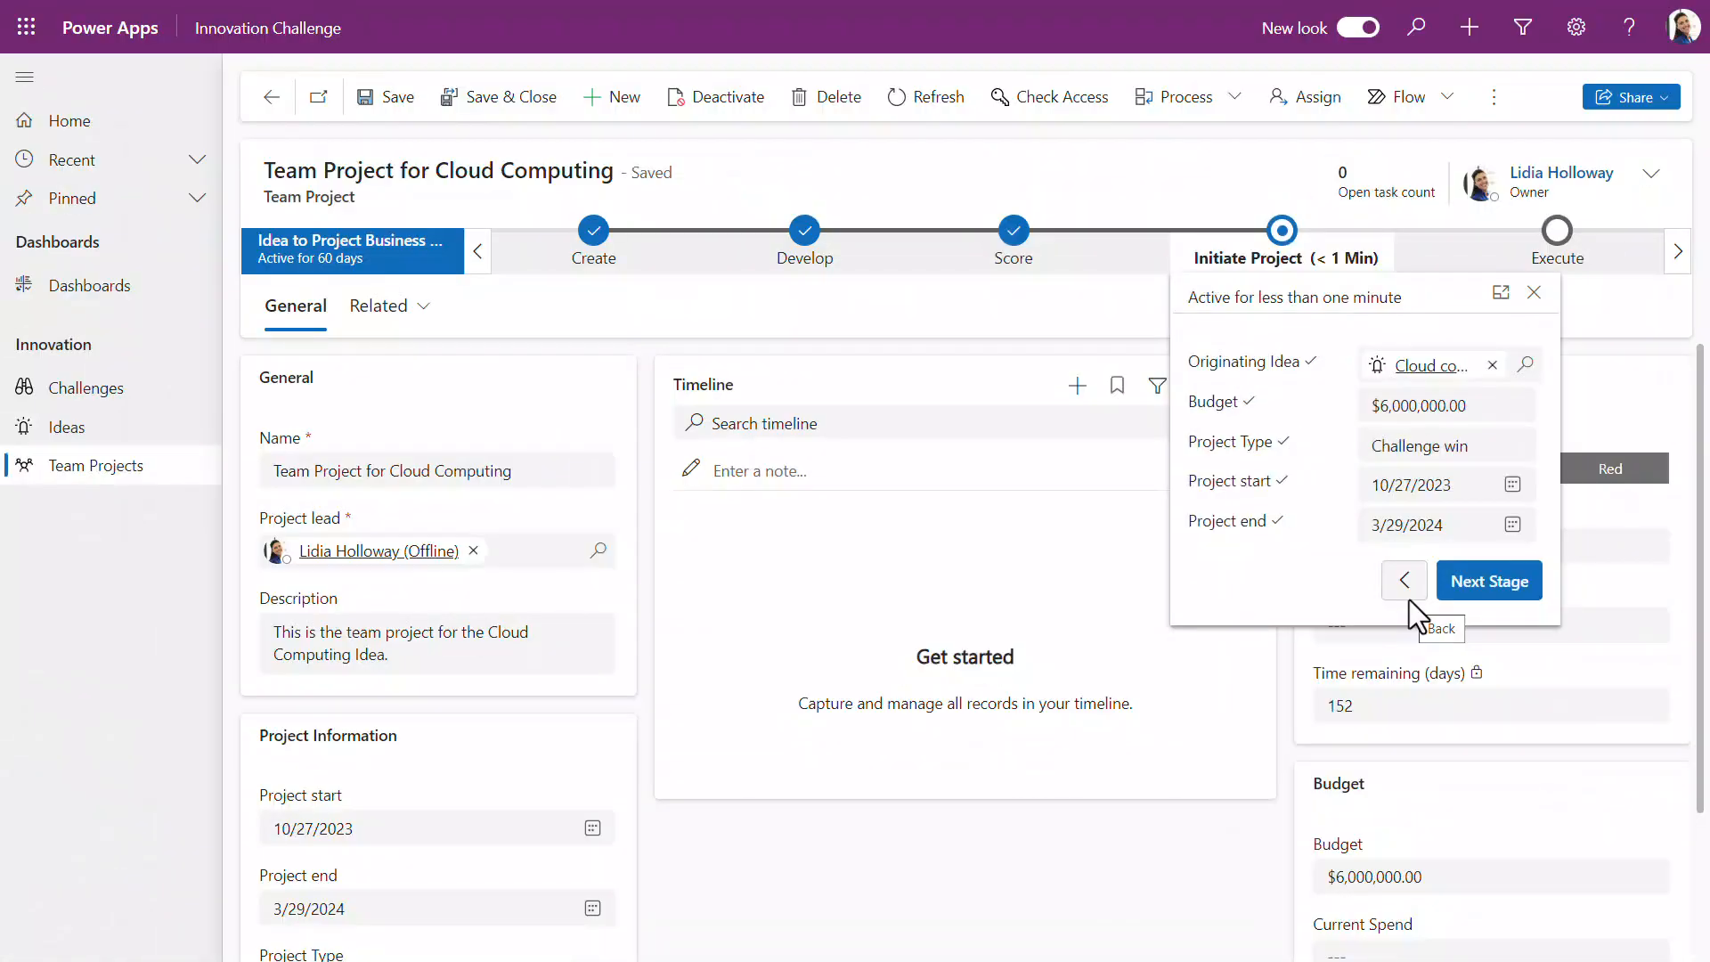
# Step: In the Innovation Challenge app, return the Cloud computing record to Score and advance it with the existing Team Project for Cloud Computing
pyautogui.click(1406, 588)
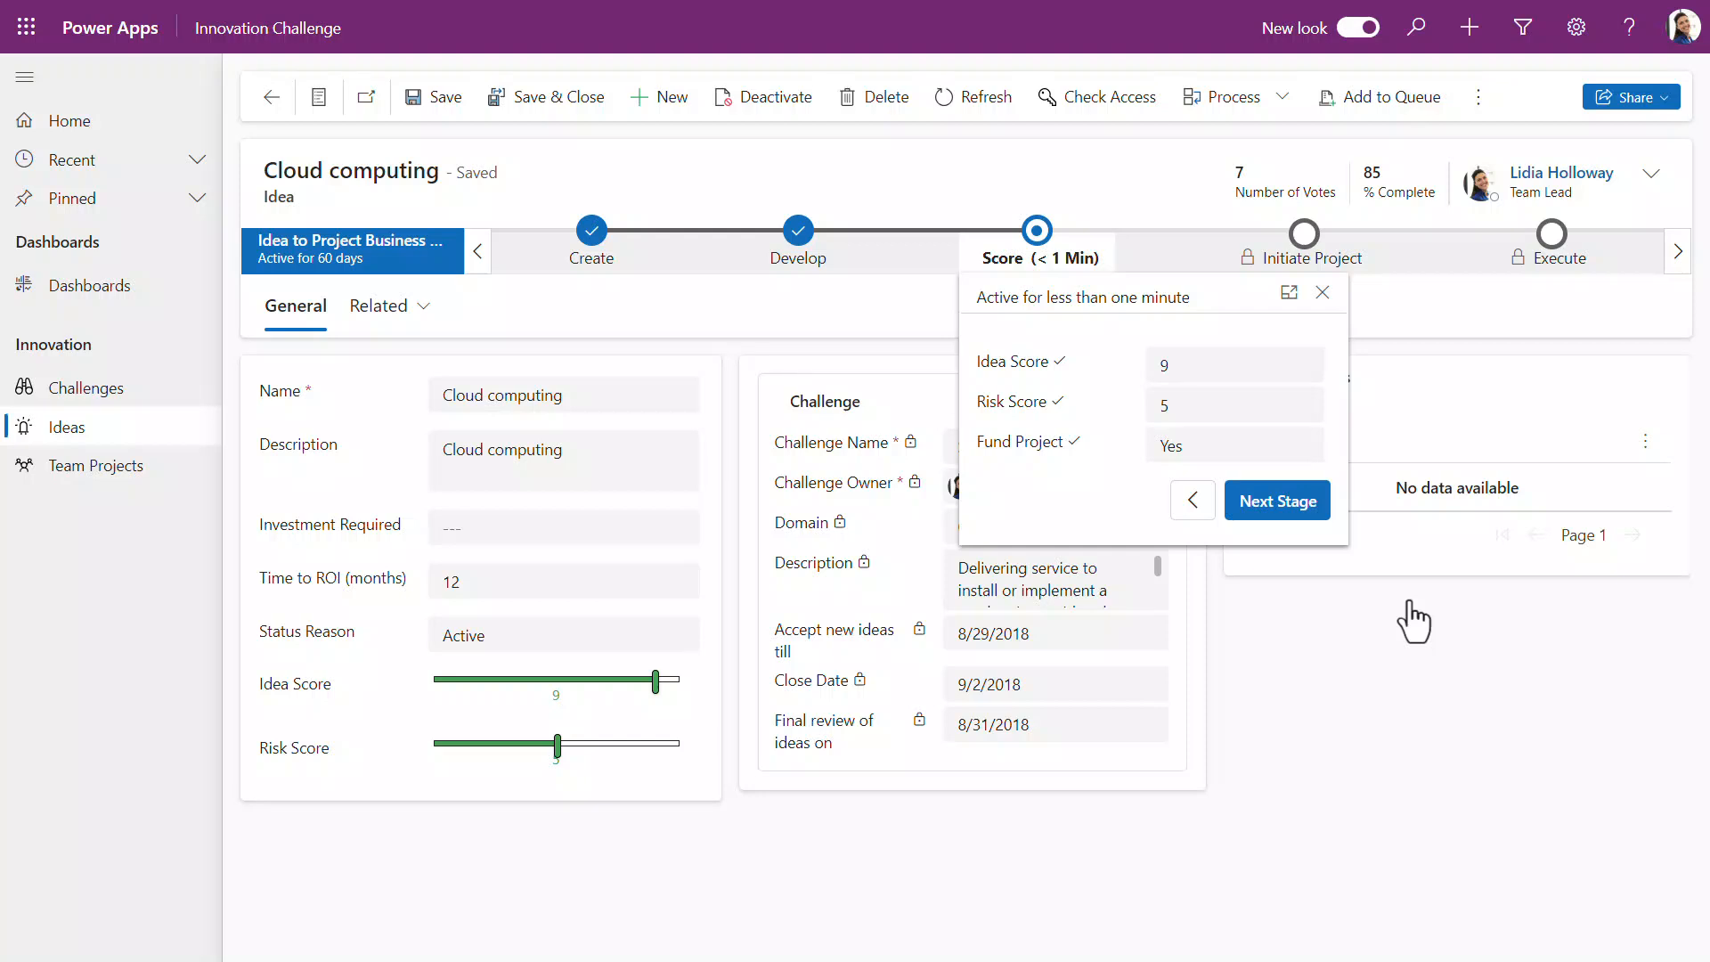
pyautogui.click(1300, 515)
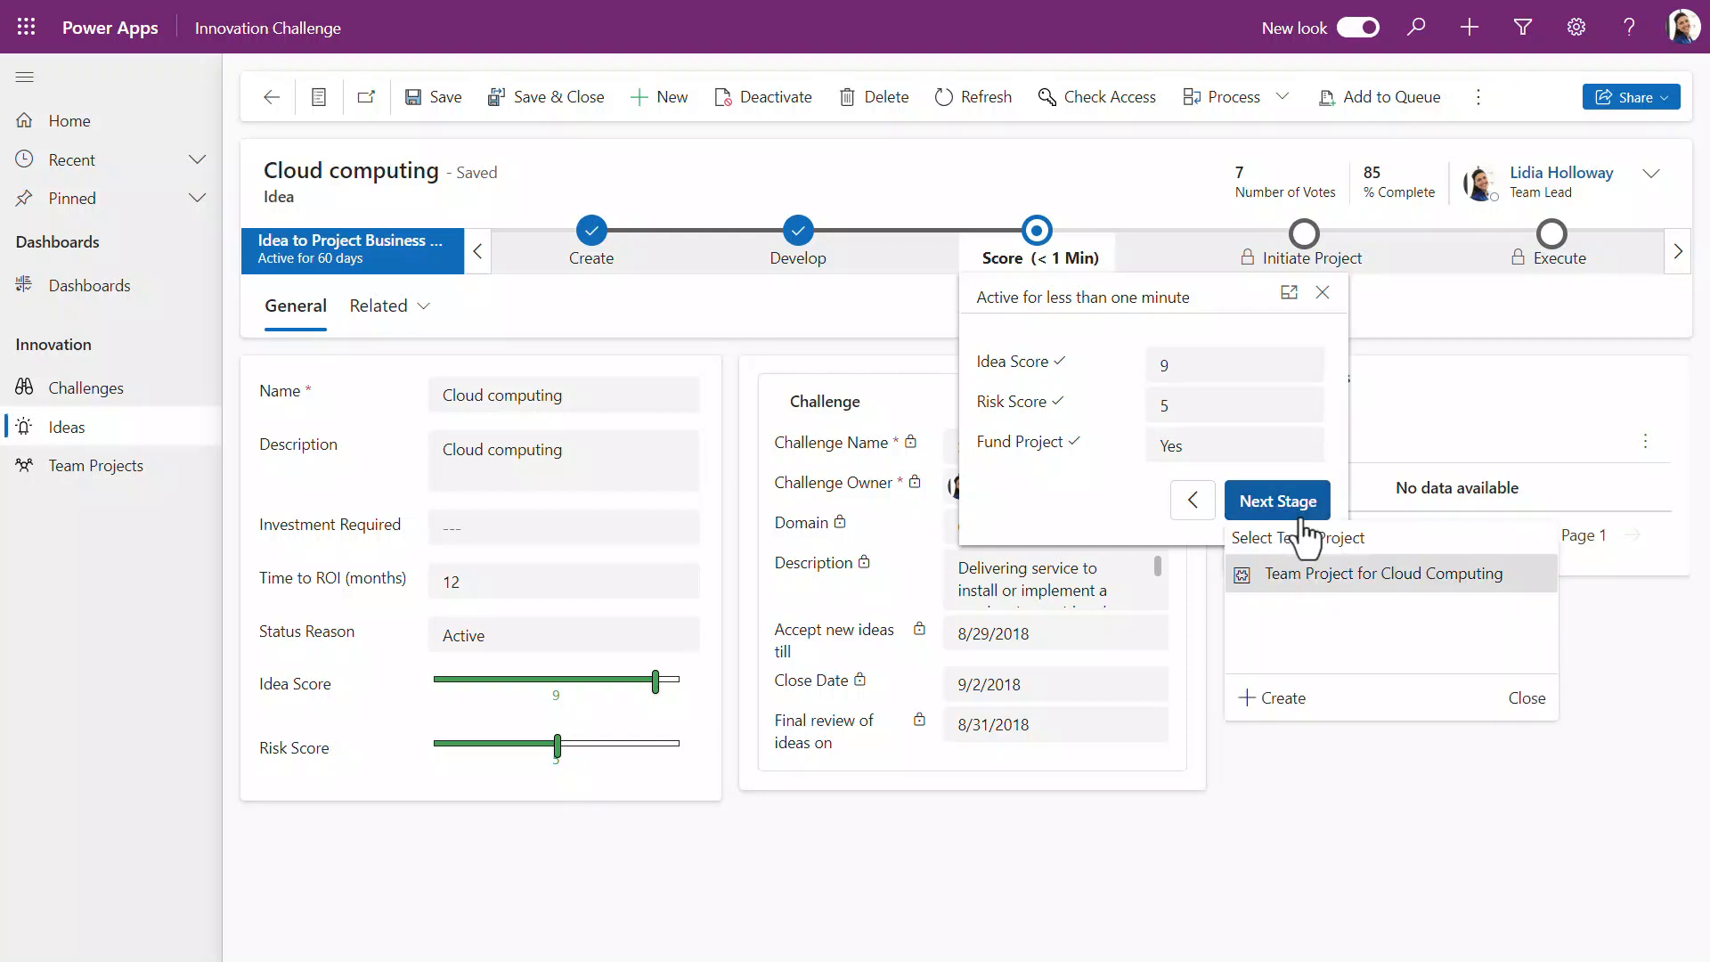
pyautogui.click(1323, 590)
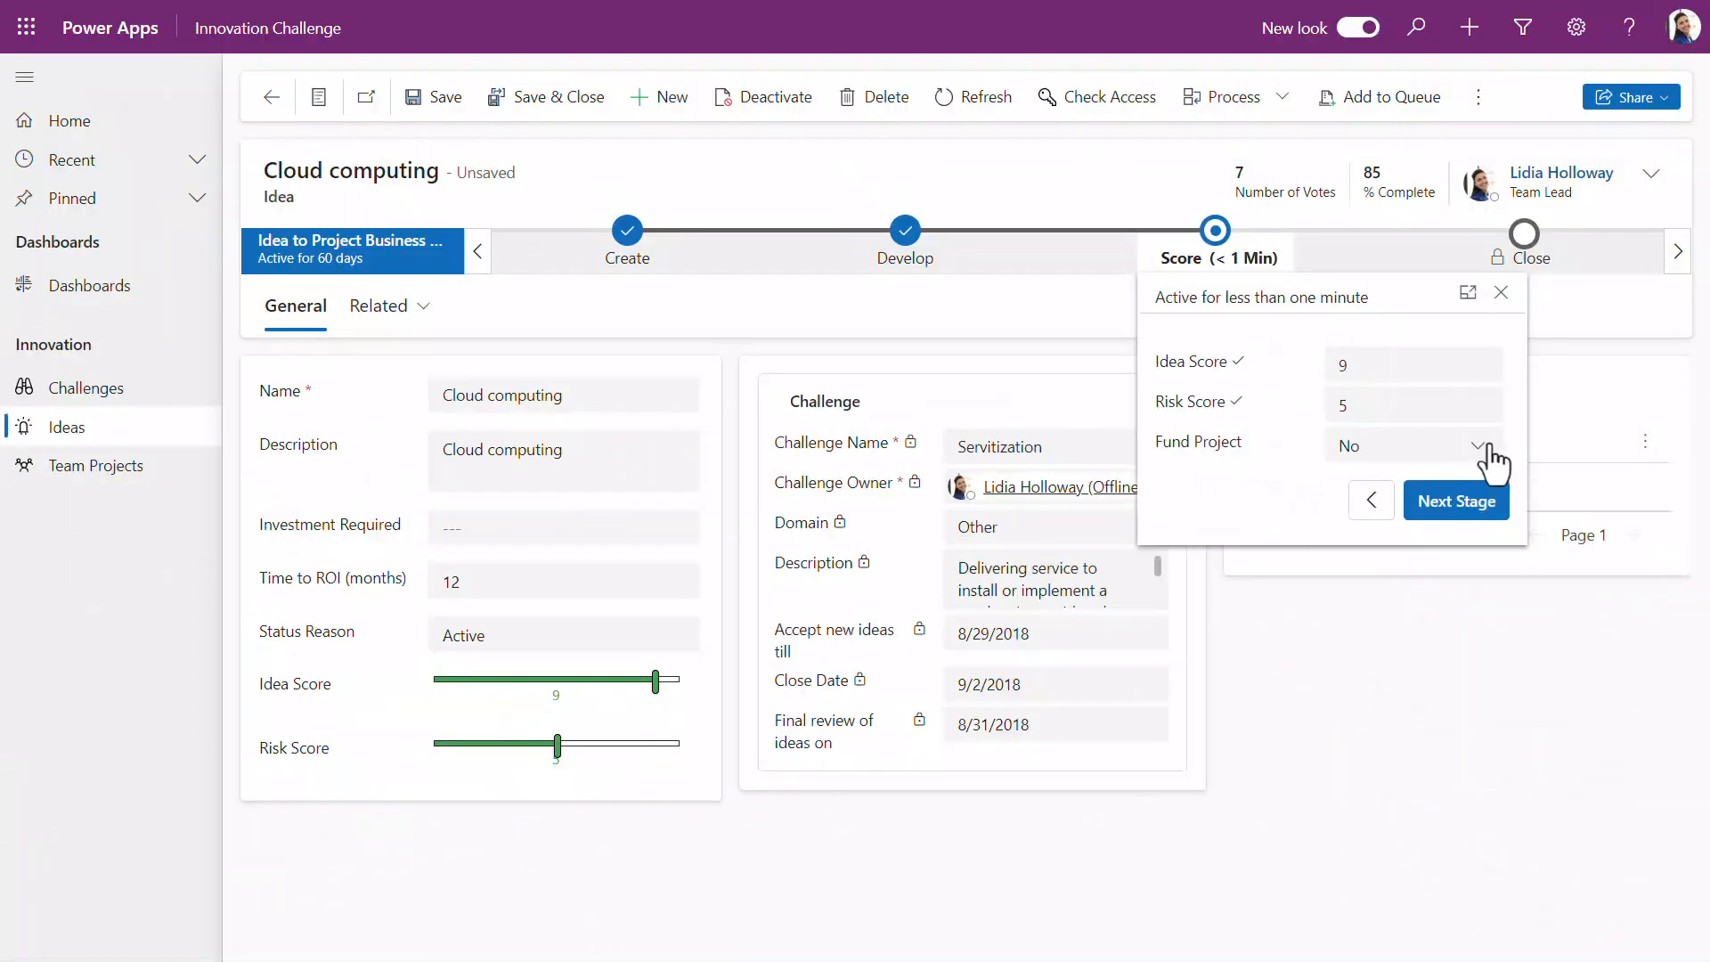
# Step: Set Fund Project to Yes in the Score stage of the Cloud computing idea
pyautogui.click(1492, 462)
pyautogui.click(1479, 537)
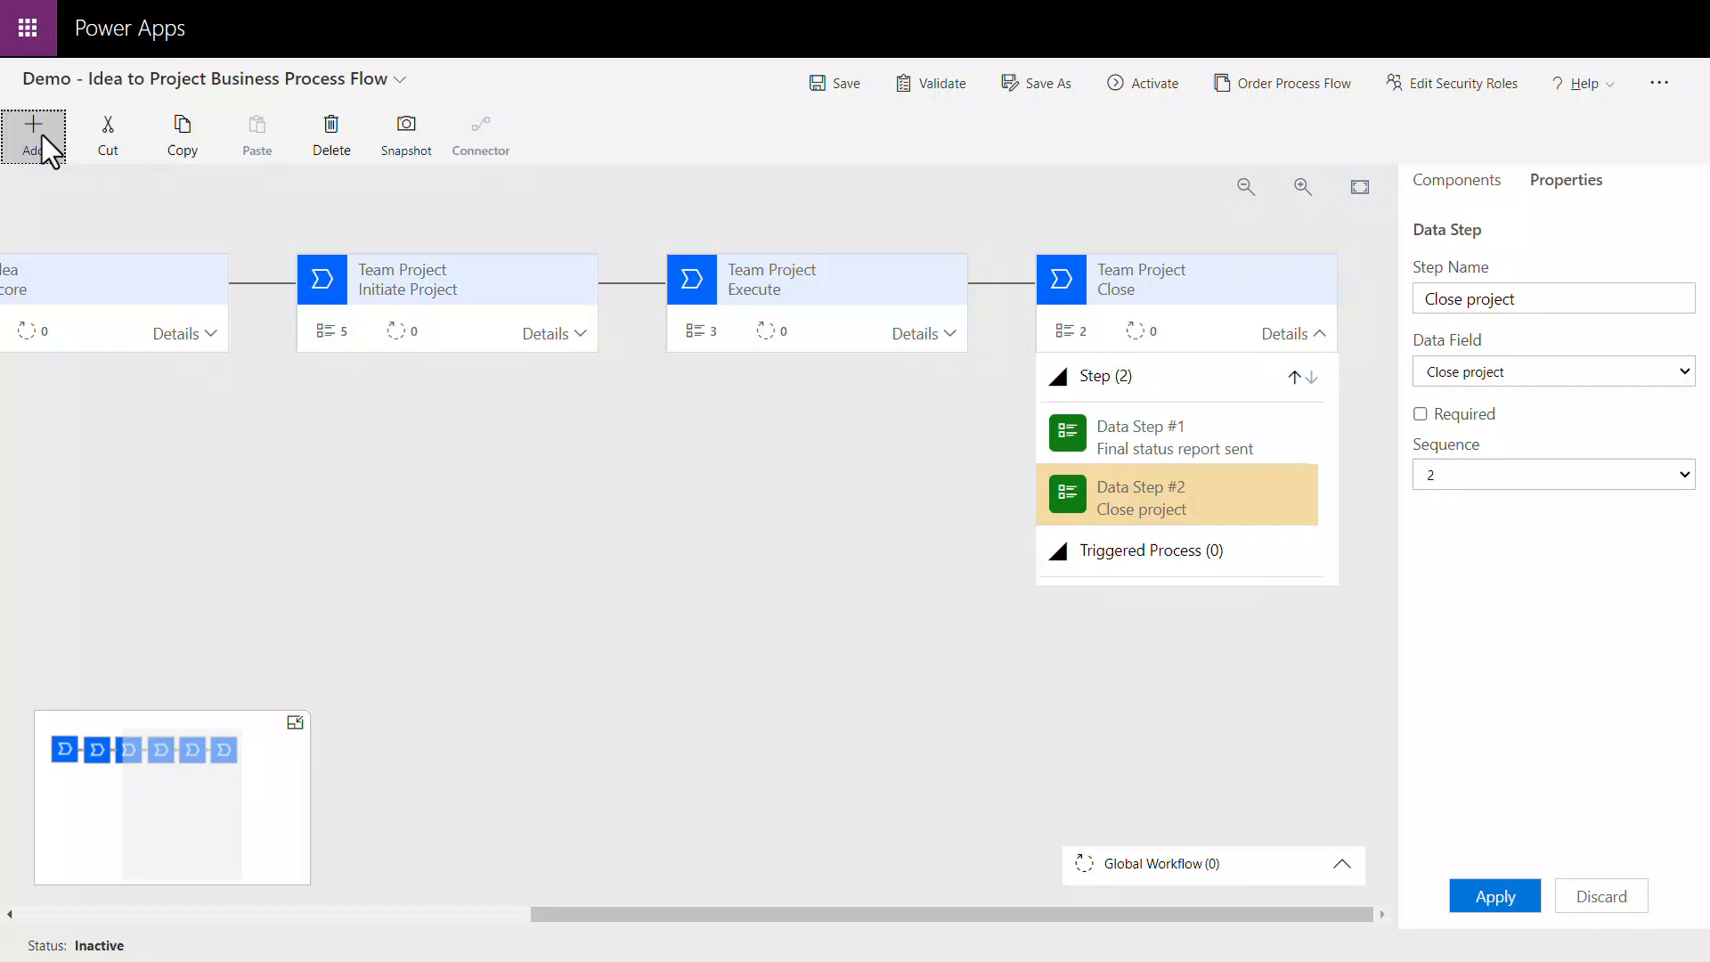
# Step: In the process flow designer, add a condition between the Score and Initiate Project stages
pyautogui.click(35, 138)
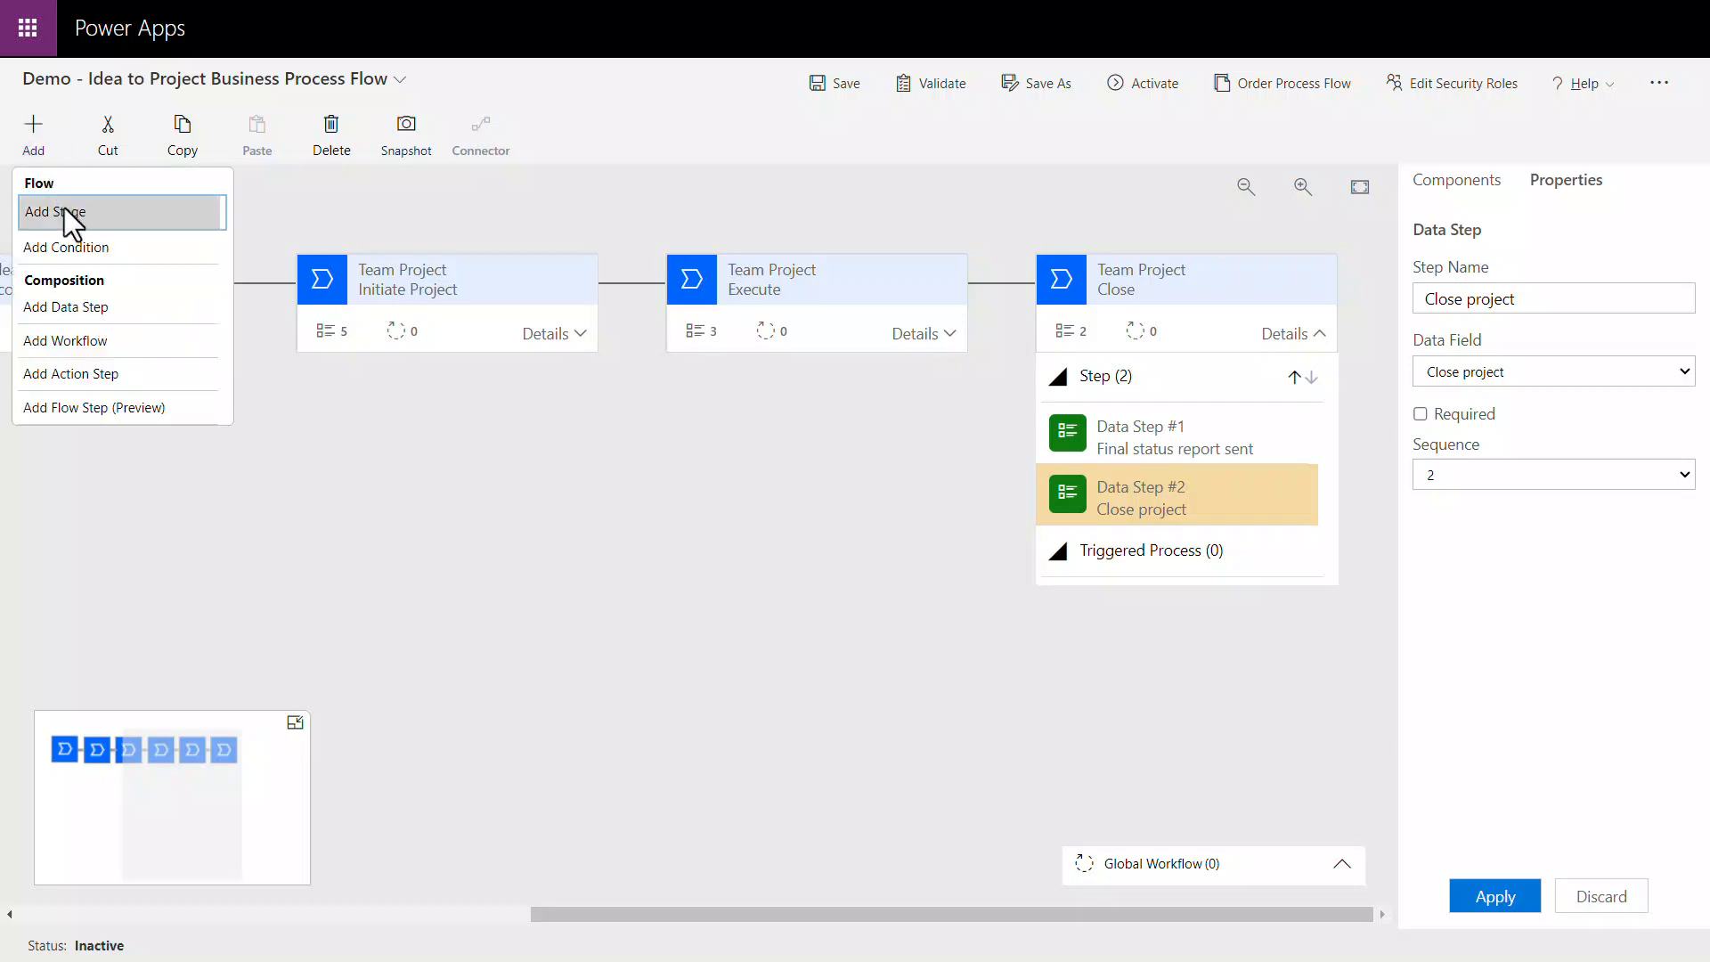
pyautogui.click(93, 248)
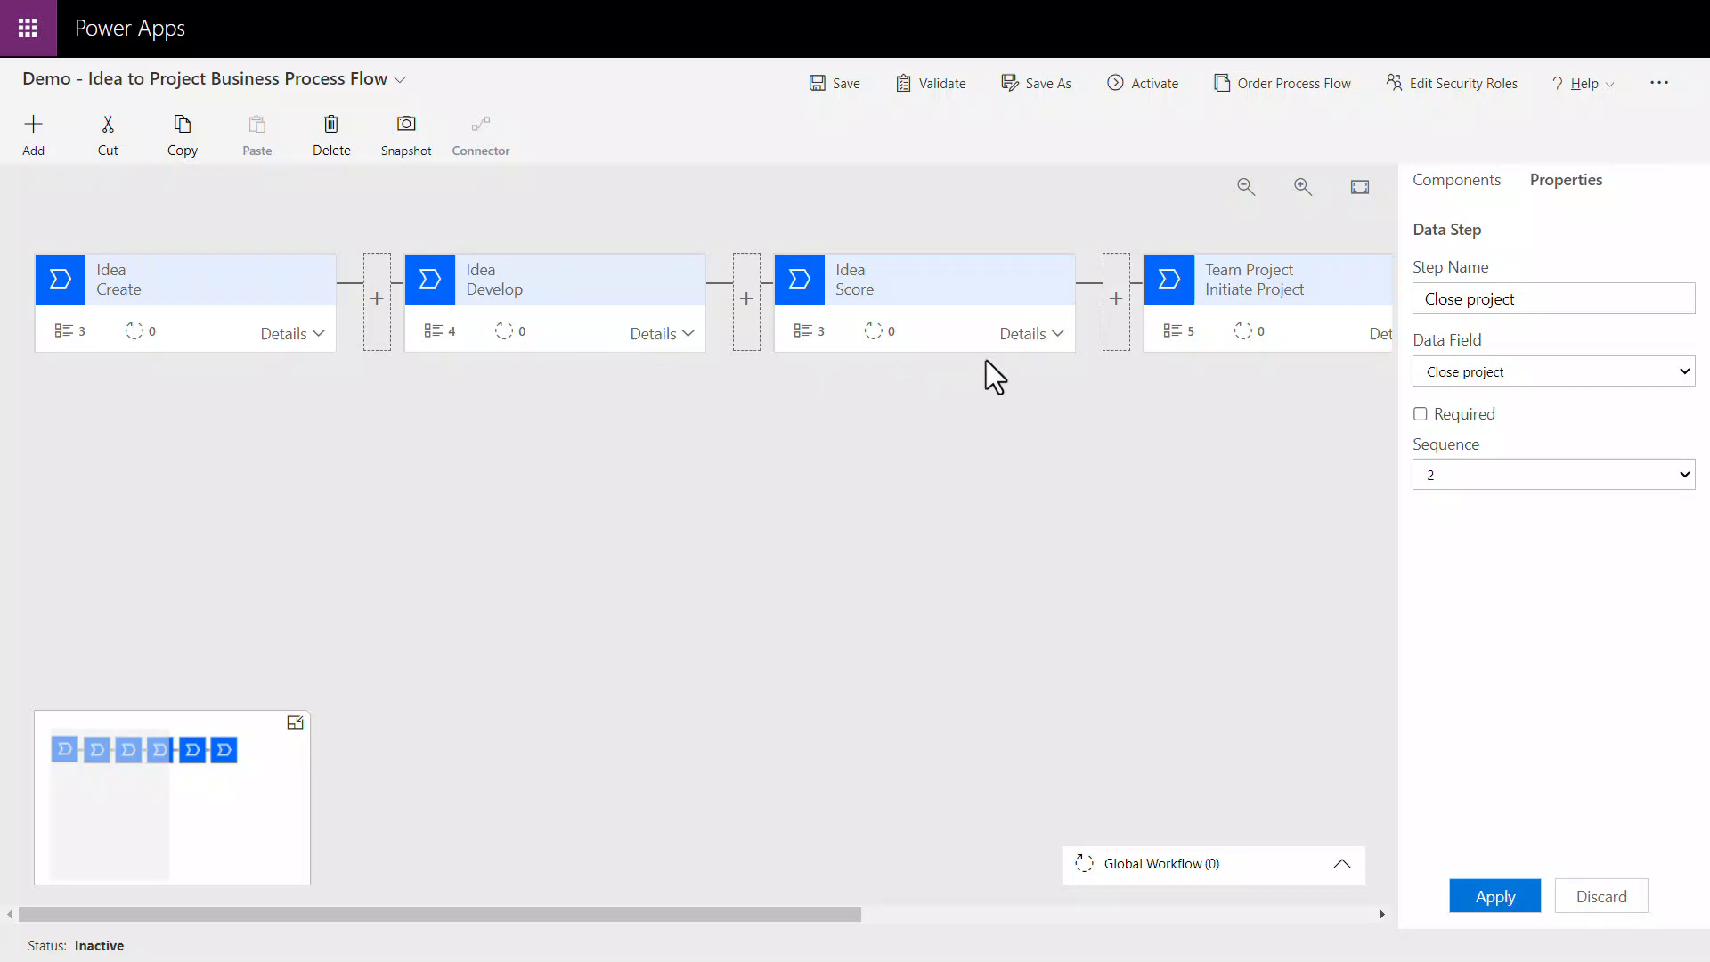
pyautogui.click(1114, 339)
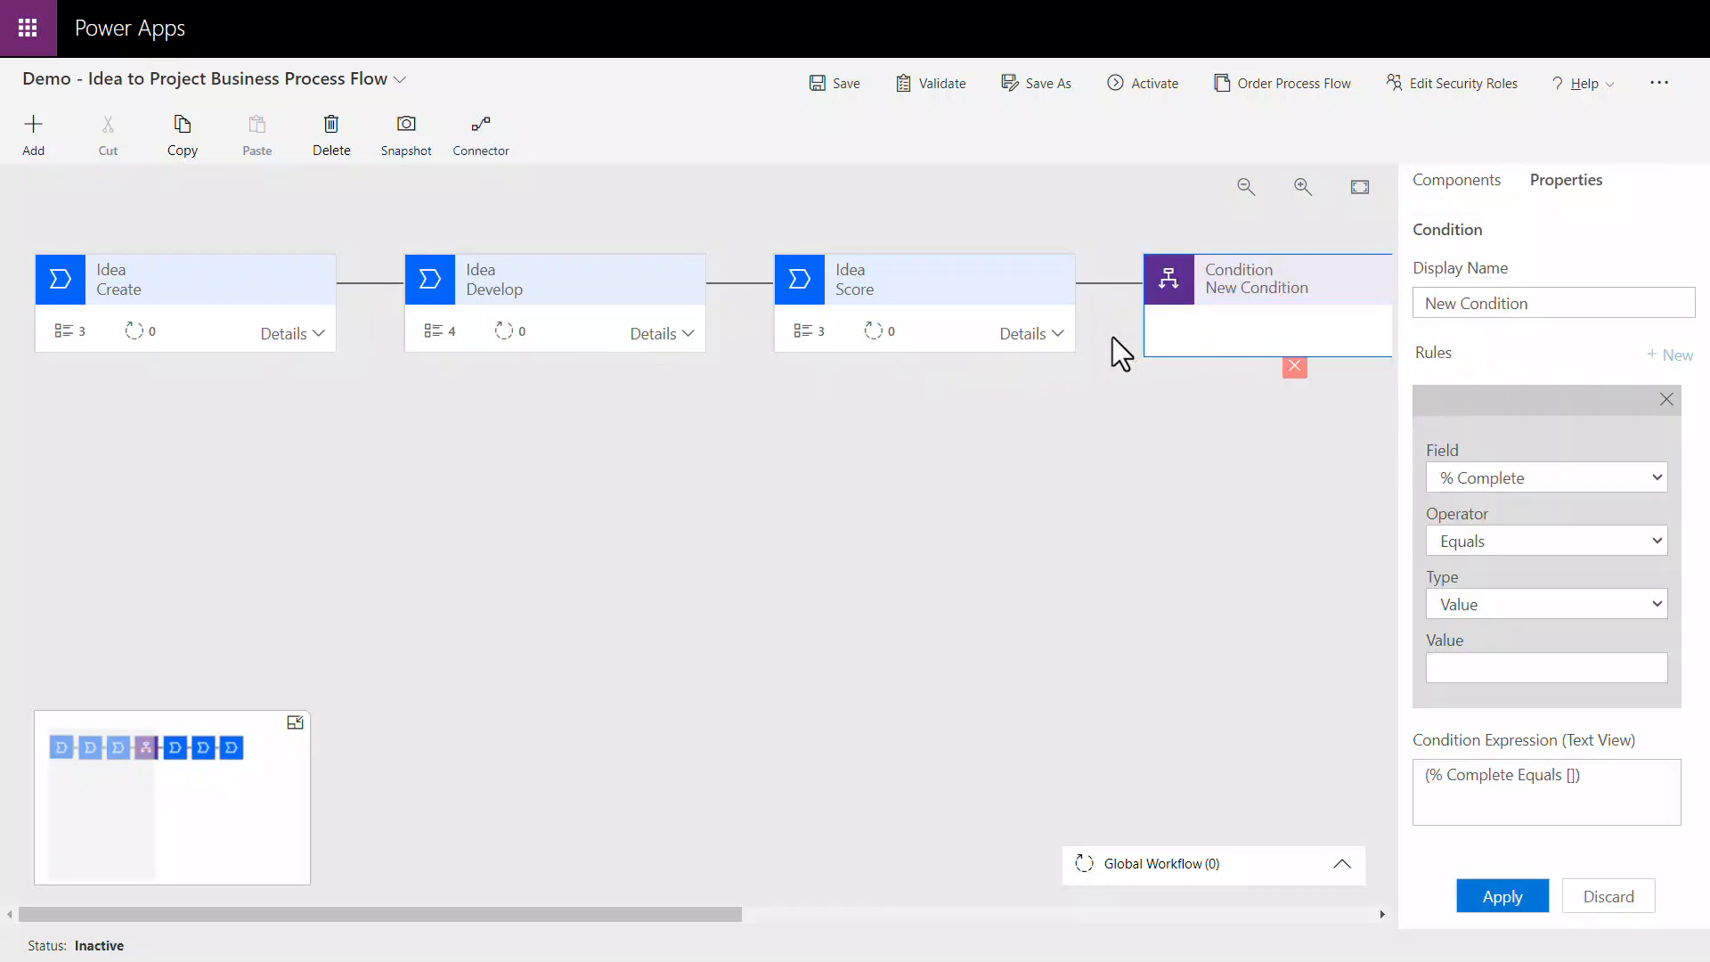
# Step: Name the new condition Check if project will be funded, set its rule to Fund Project Equals Yes and apply it
pyautogui.moveTo(731, 914); pyautogui.dragTo(1279, 894)
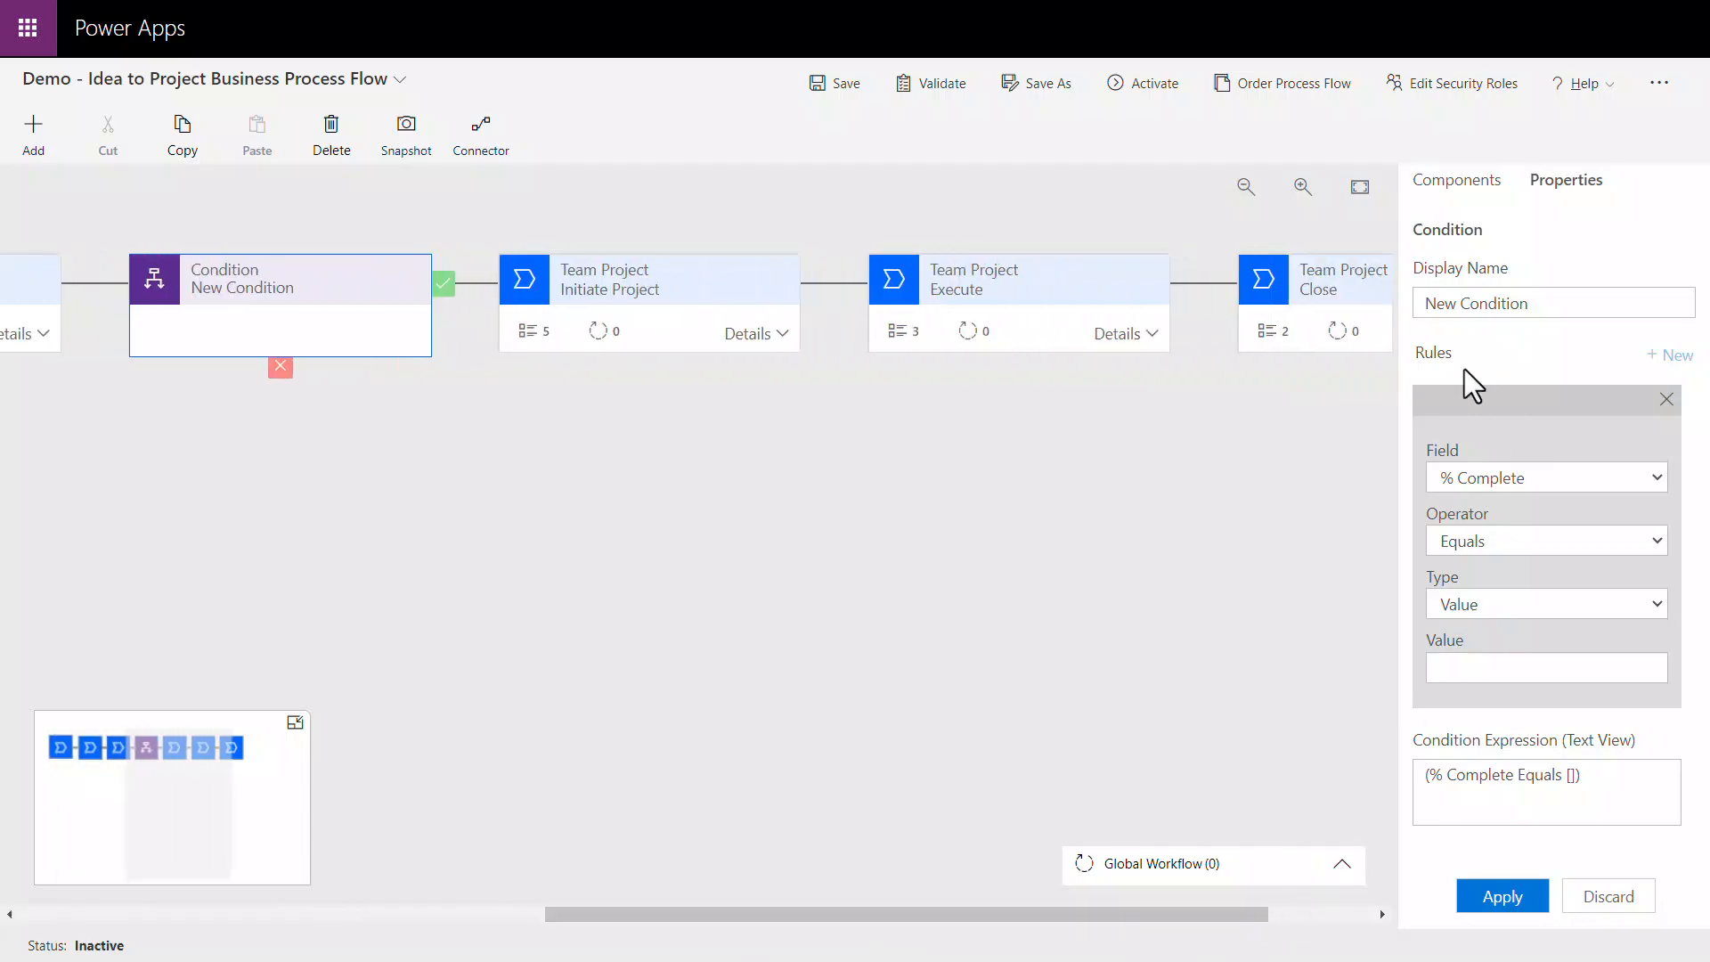
pyautogui.click(1557, 313)
pyautogui.hotkey('ctrl', 'a')
pyautogui.write('Chec')
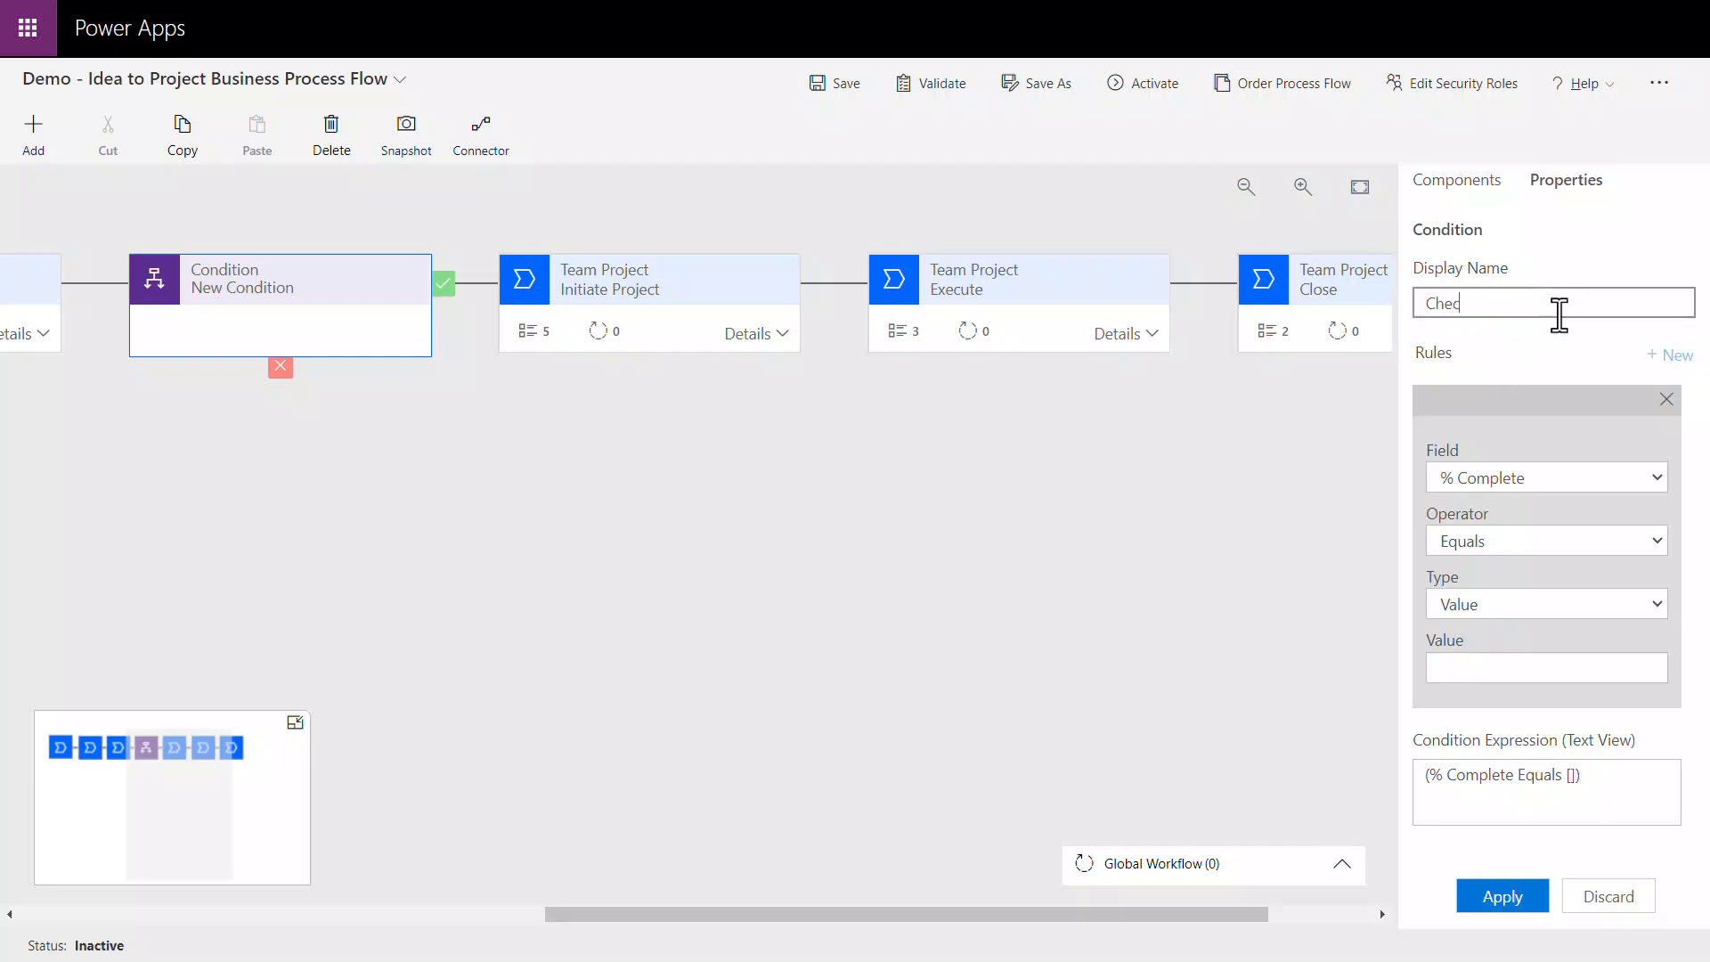
pyautogui.write('k if project will be funded')
pyautogui.click(1577, 479)
pyautogui.click(1535, 230)
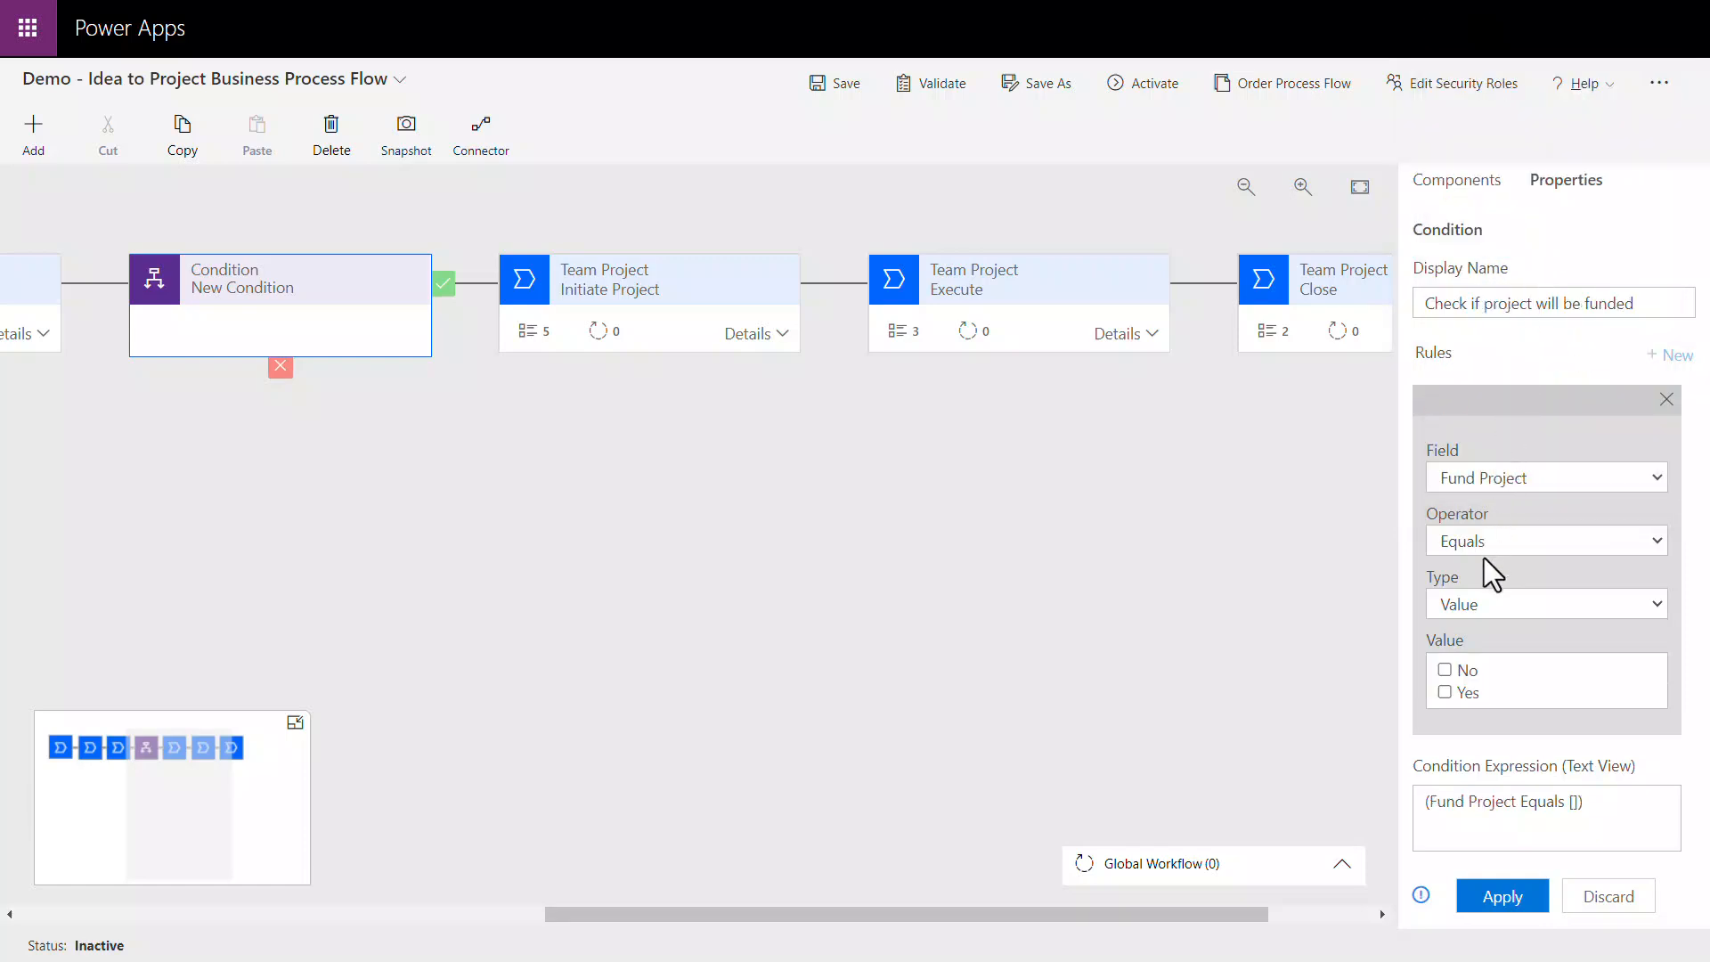
pyautogui.click(1444, 693)
pyautogui.click(1517, 899)
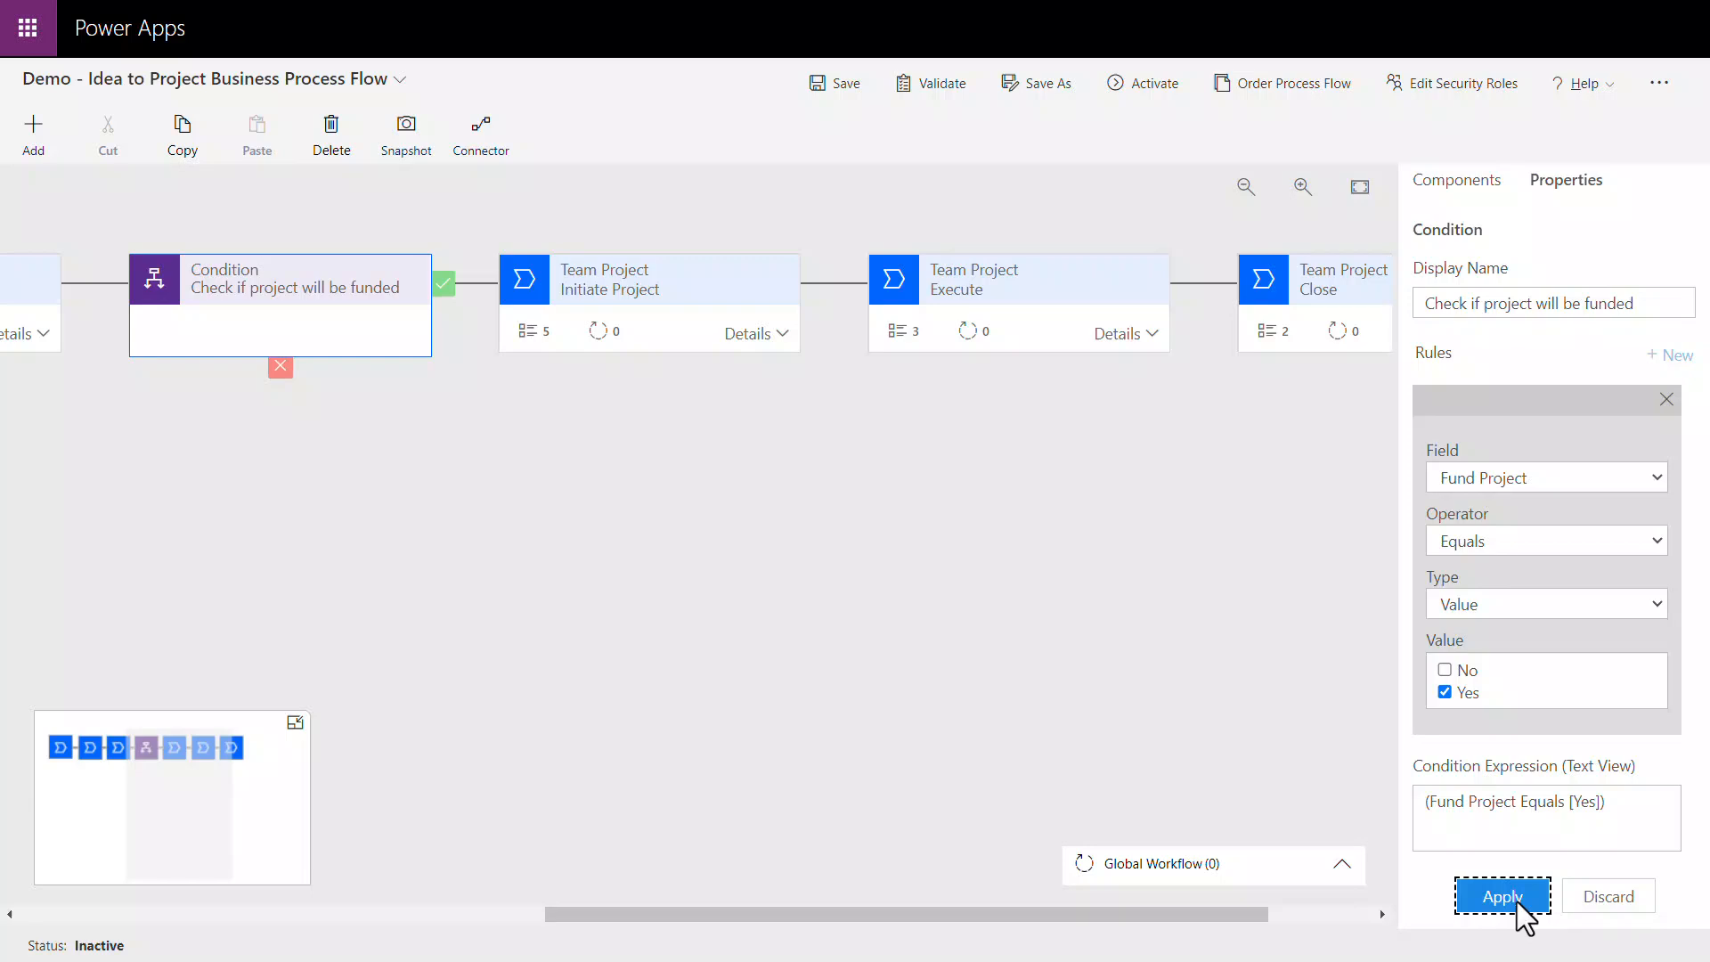
# Step: Disconnect the funding condition's not-met path and connect it to the Team Project Close stage
pyautogui.click(383, 322)
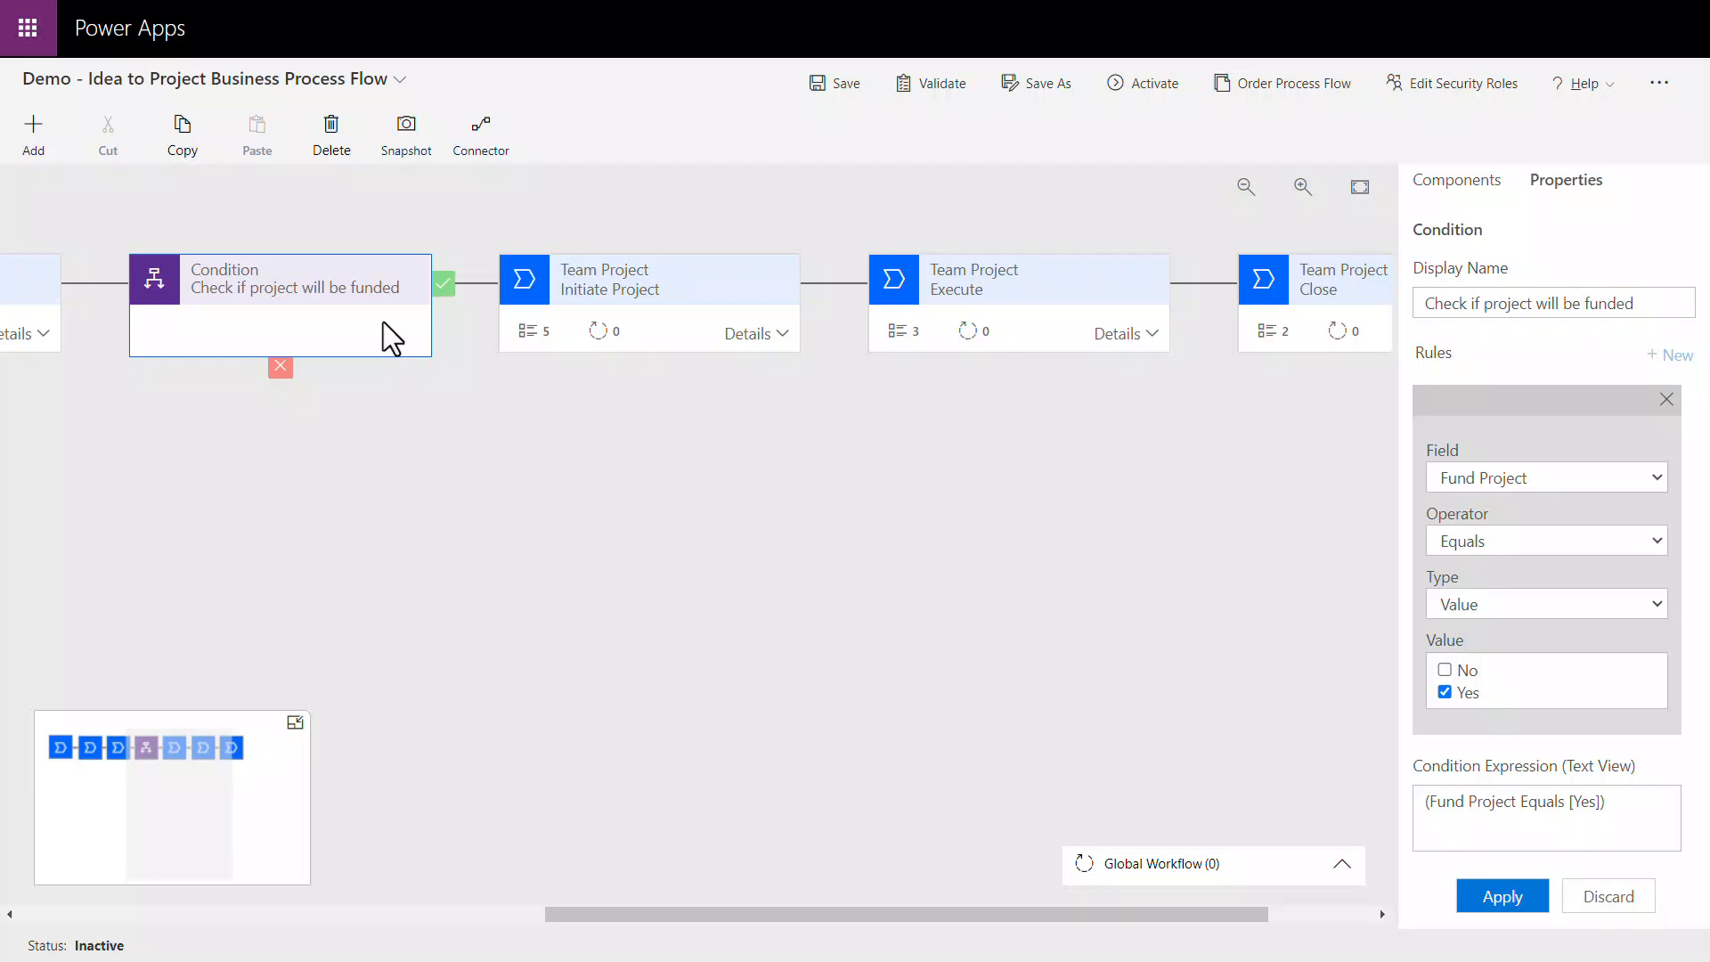
pyautogui.click(483, 151)
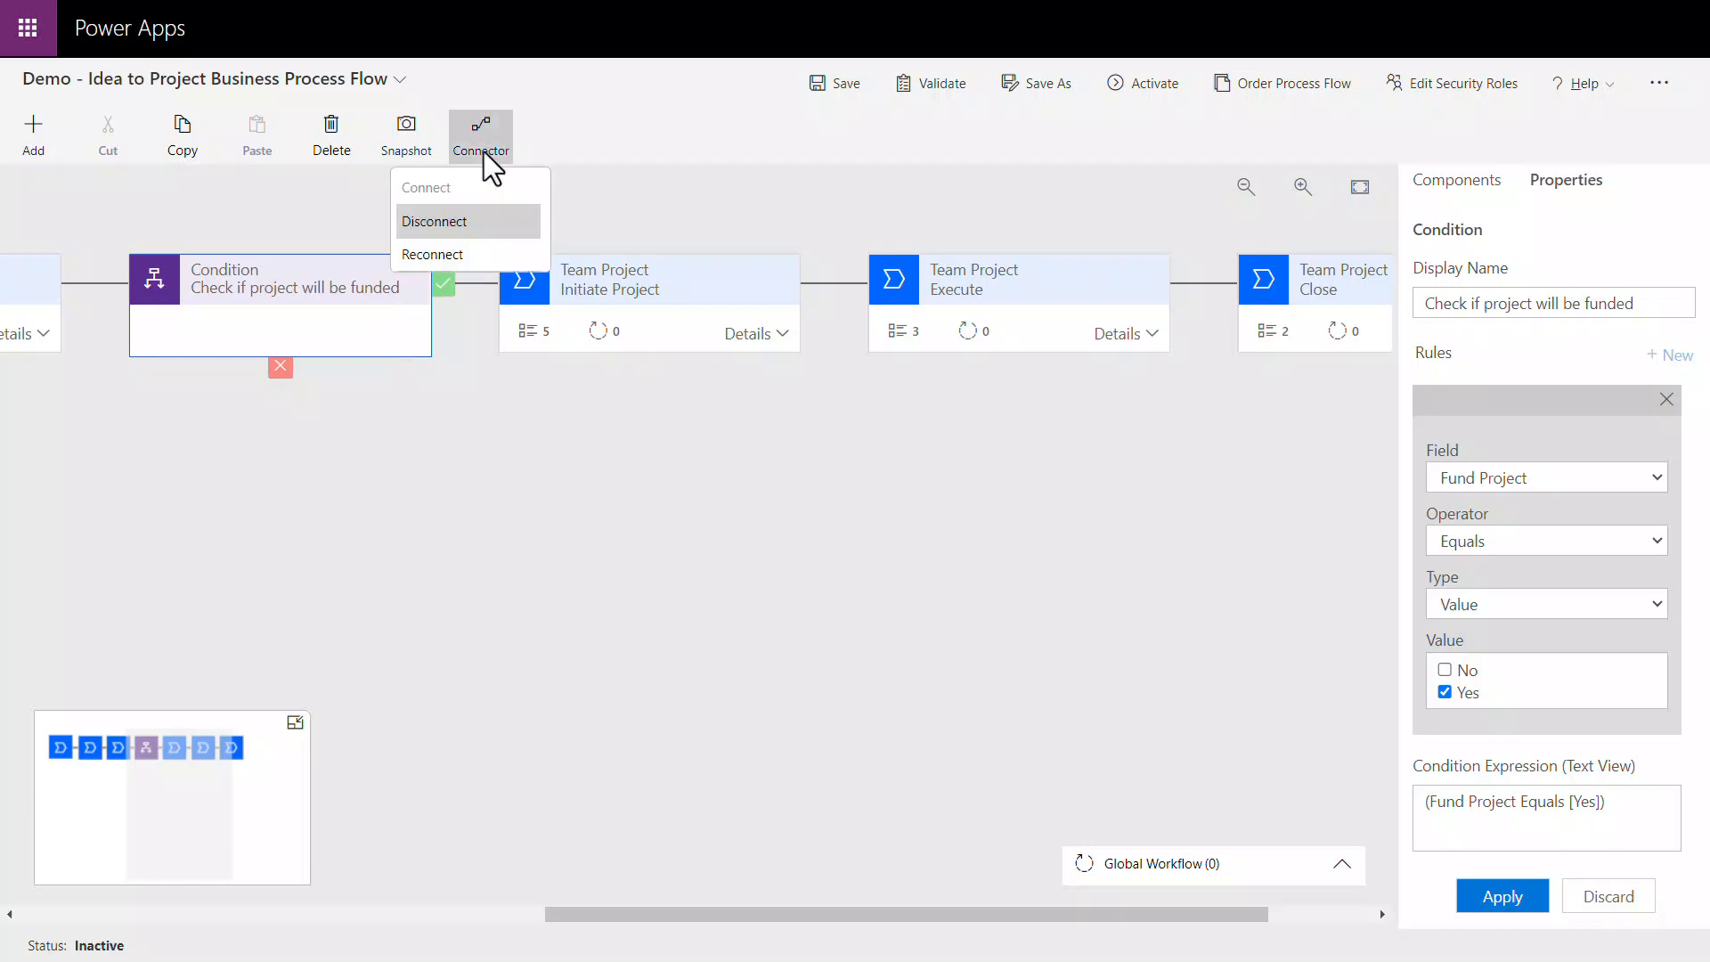
pyautogui.click(473, 222)
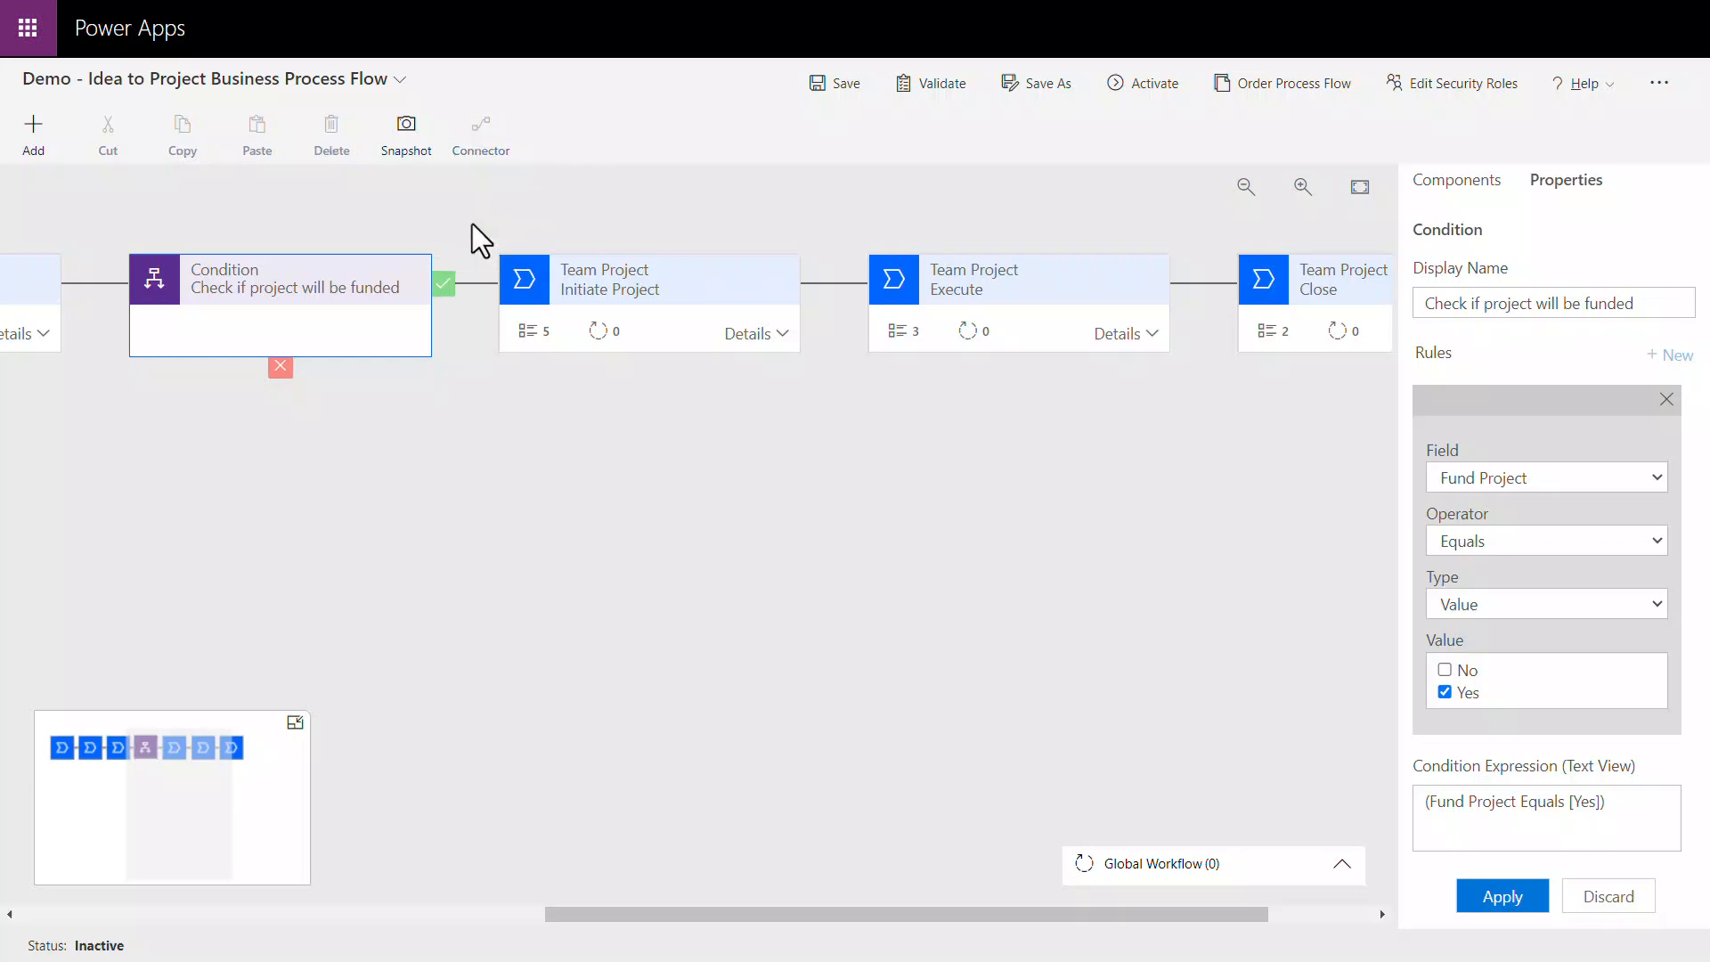
pyautogui.click(400, 296)
pyautogui.click(474, 152)
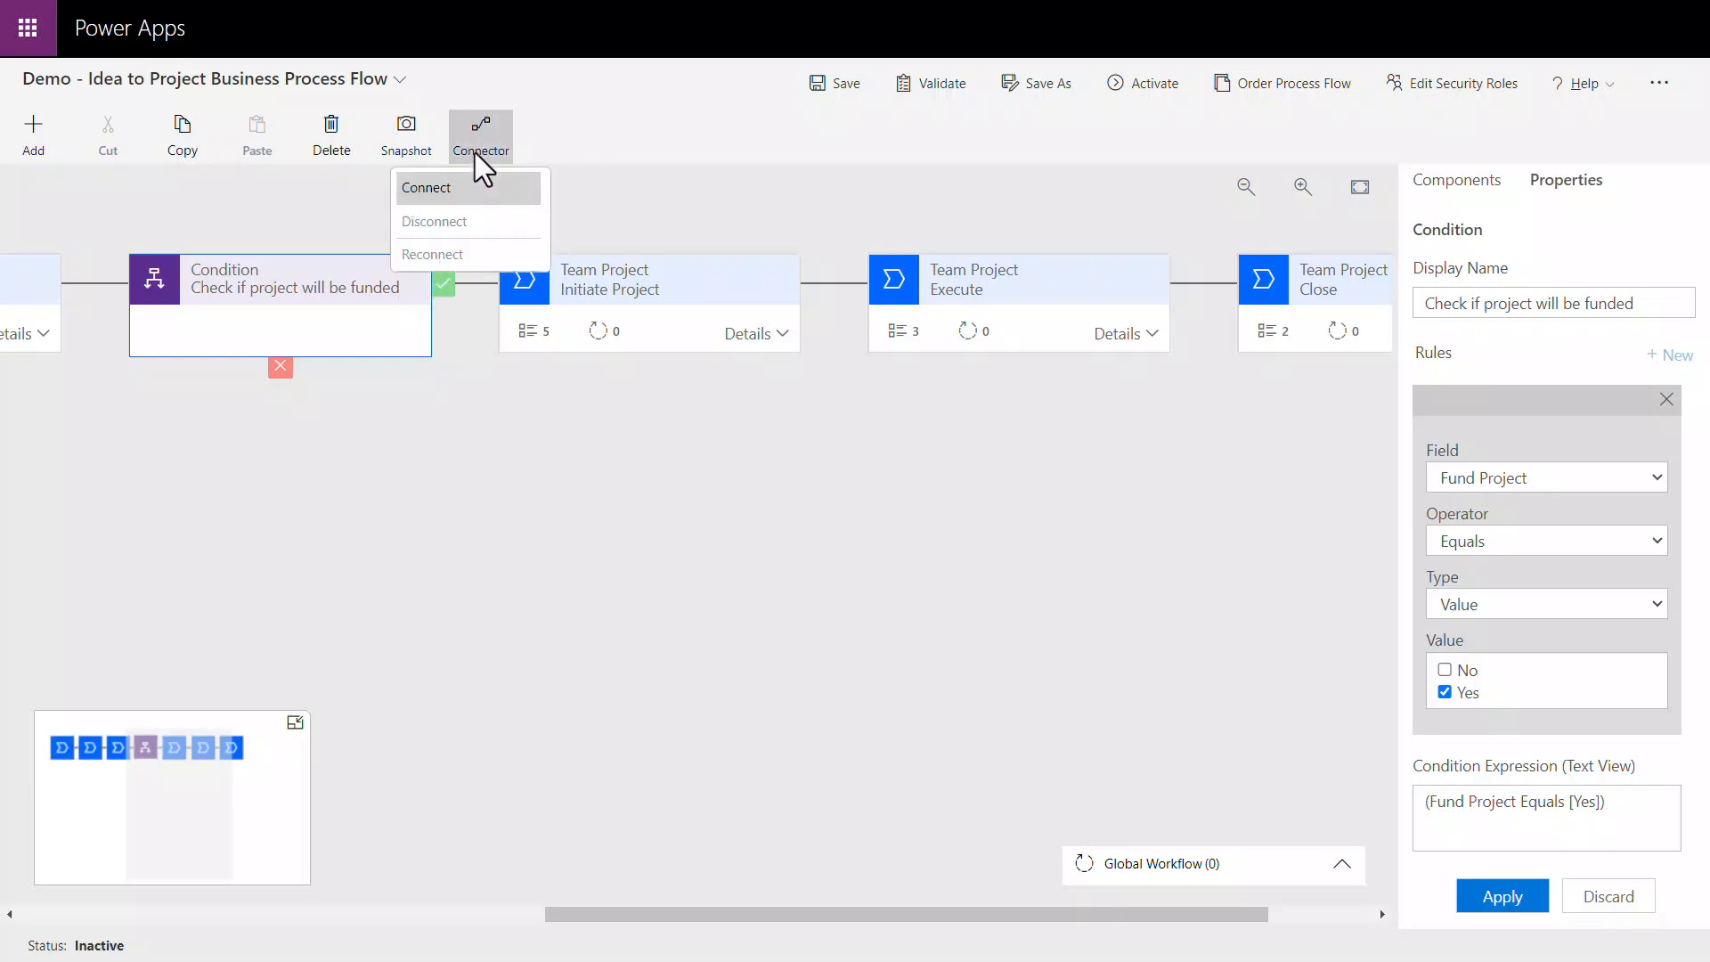
pyautogui.click(477, 184)
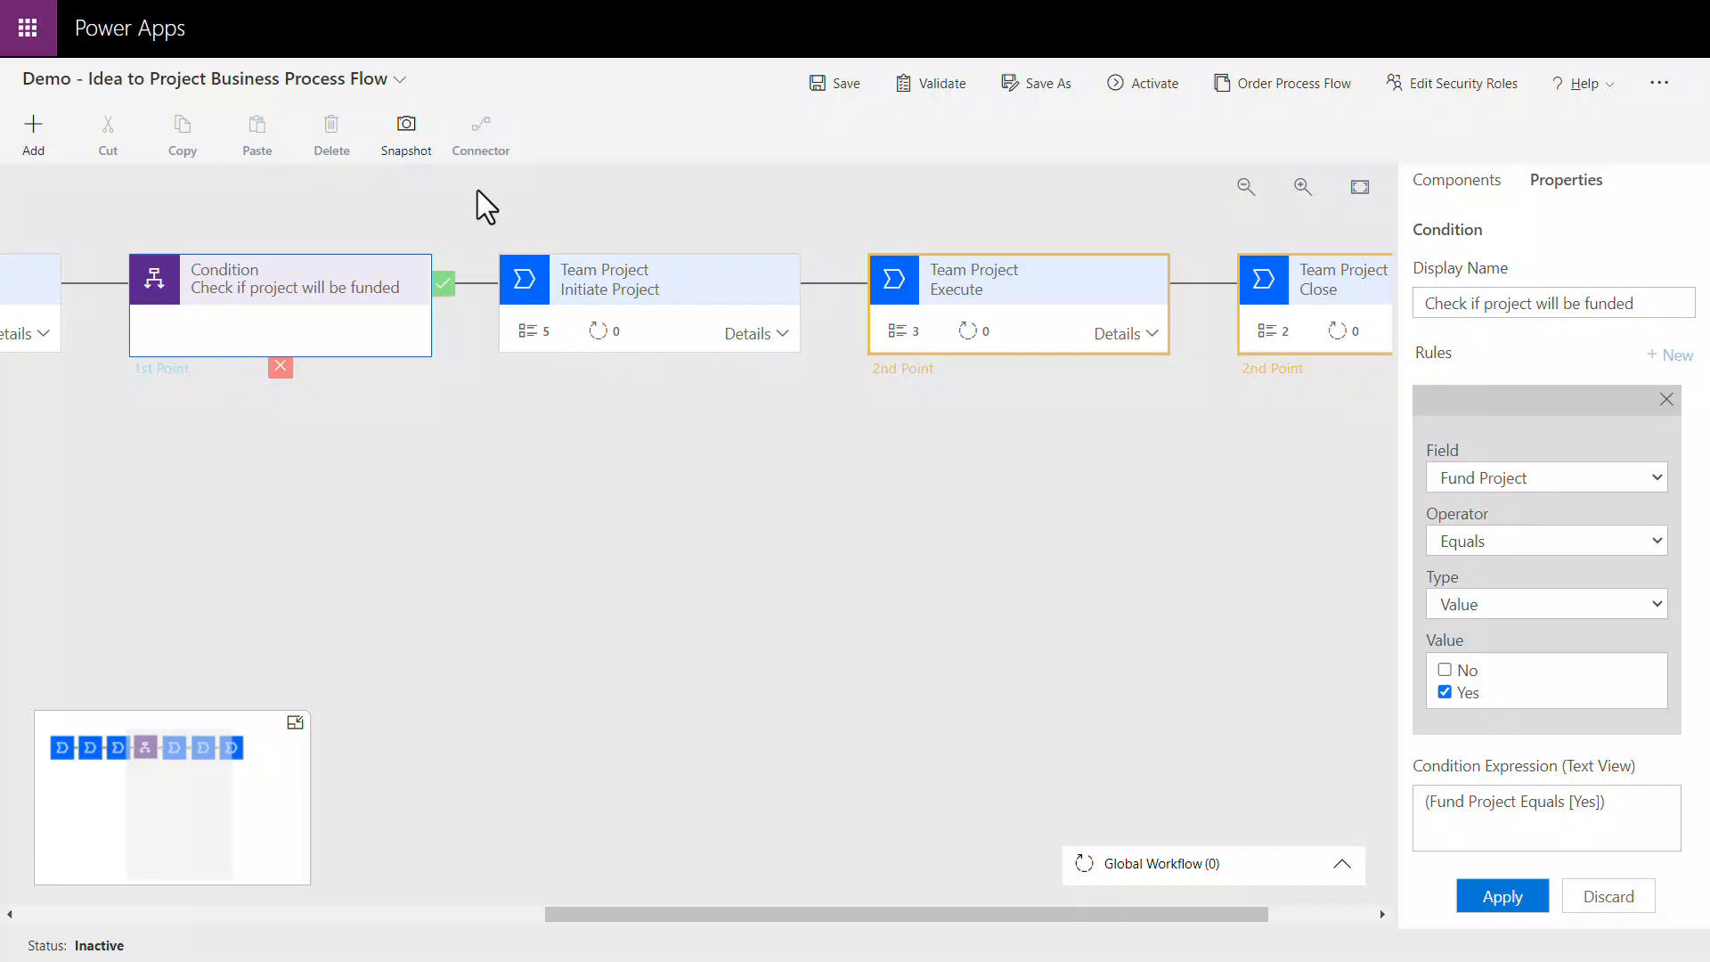
pyautogui.click(1324, 350)
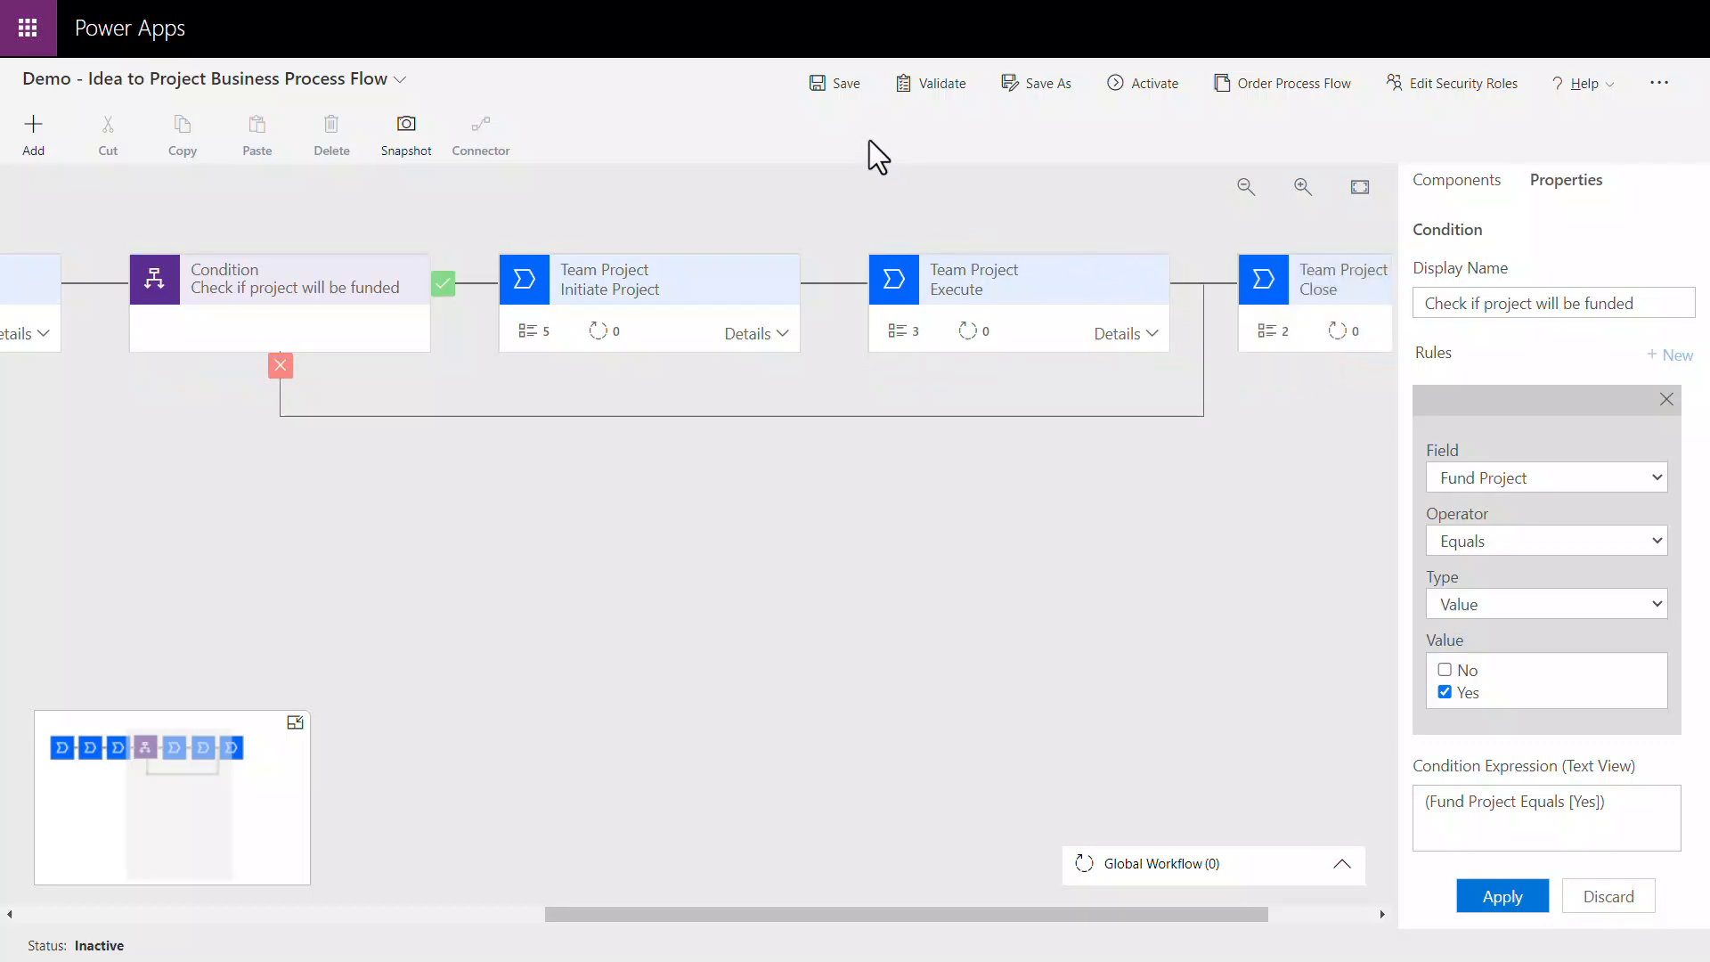
# Step: Save the business process flow and activate it
pyautogui.click(836, 91)
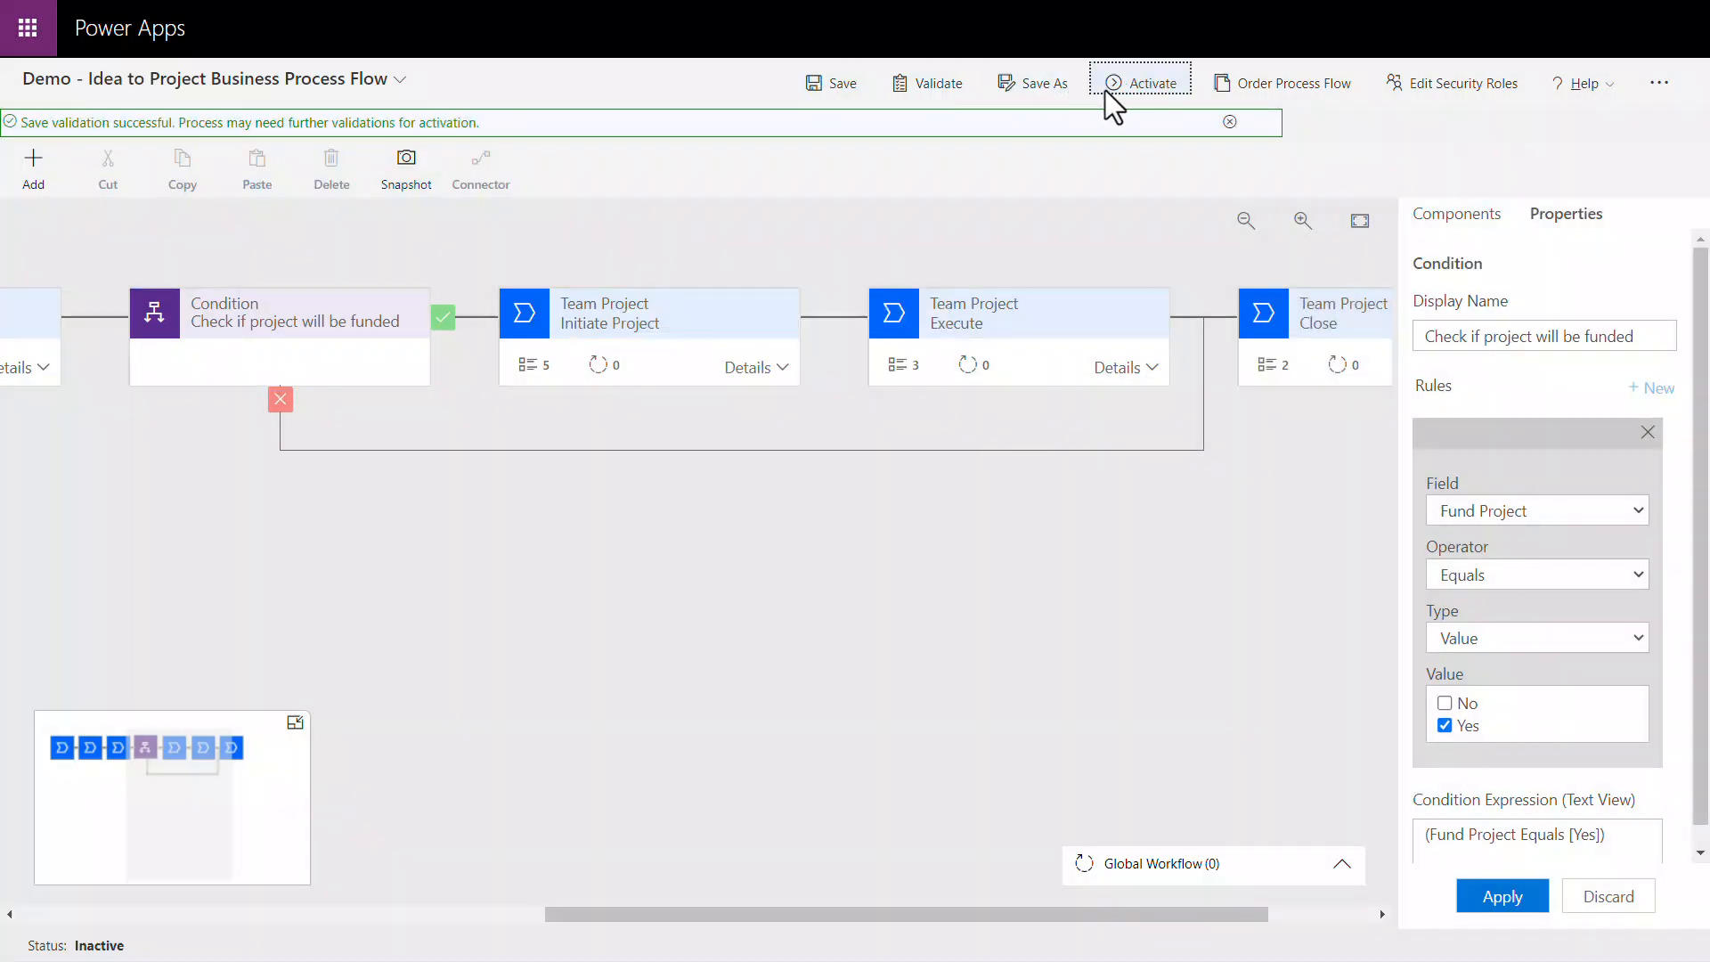
pyautogui.click(1107, 89)
pyautogui.click(991, 570)
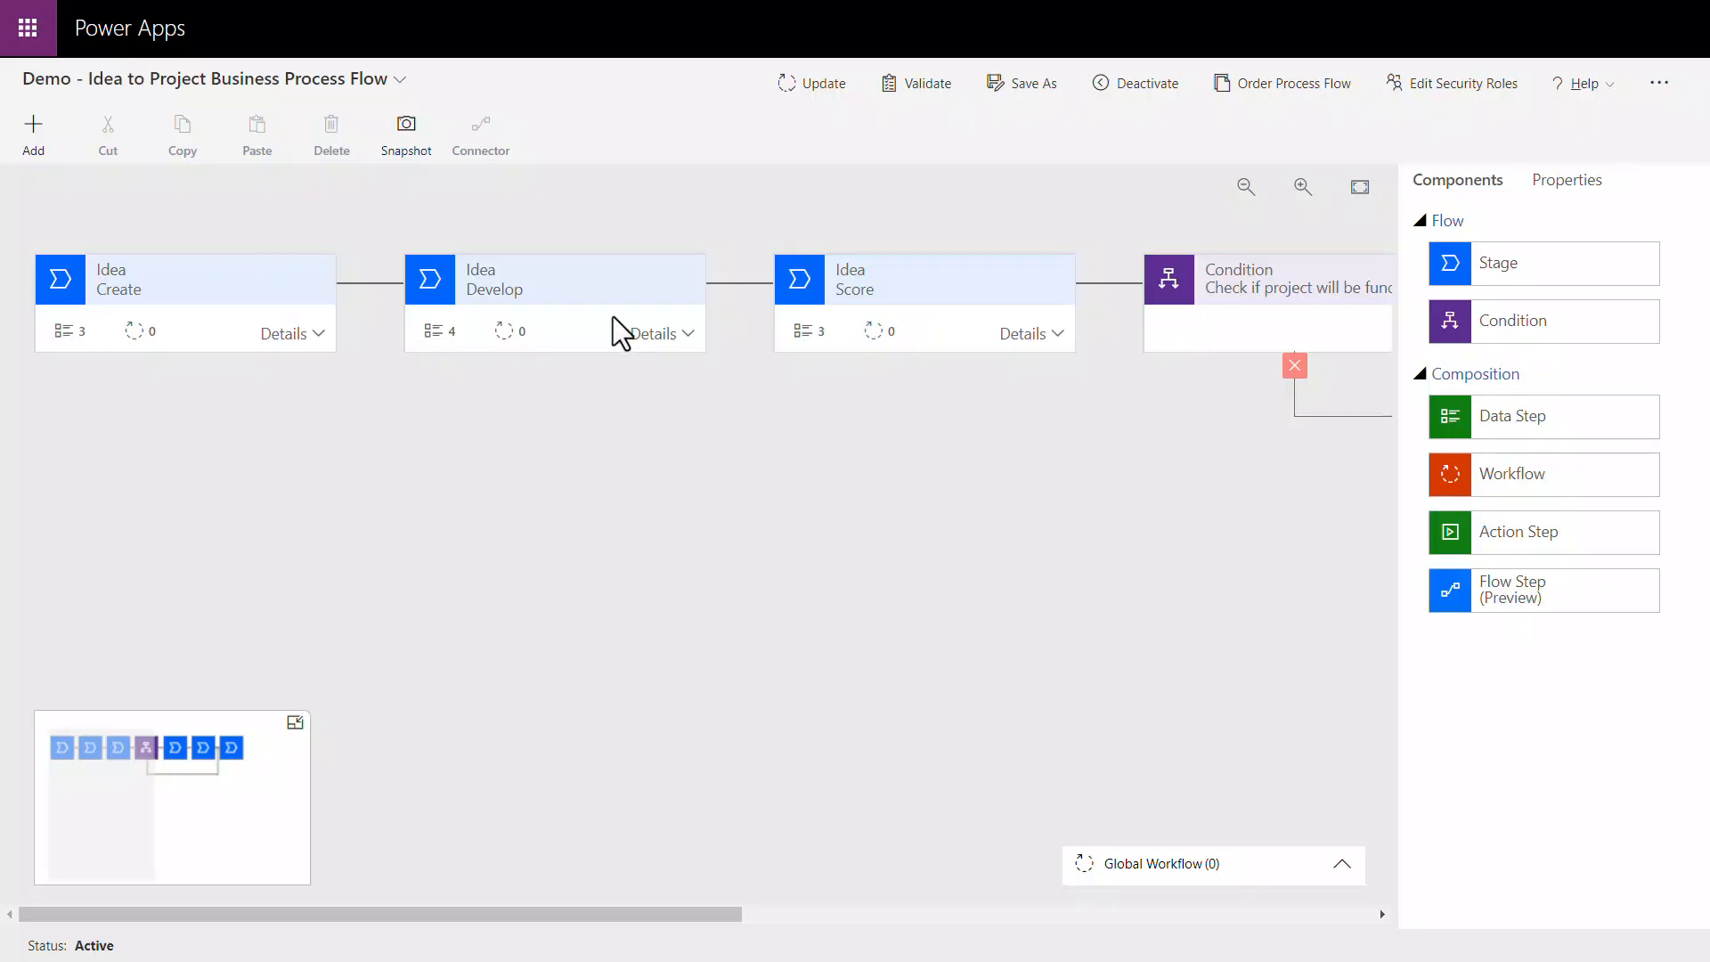
# Step: Open the business rules for the Develop stage's entity and create a new rule
pyautogui.click(612, 315)
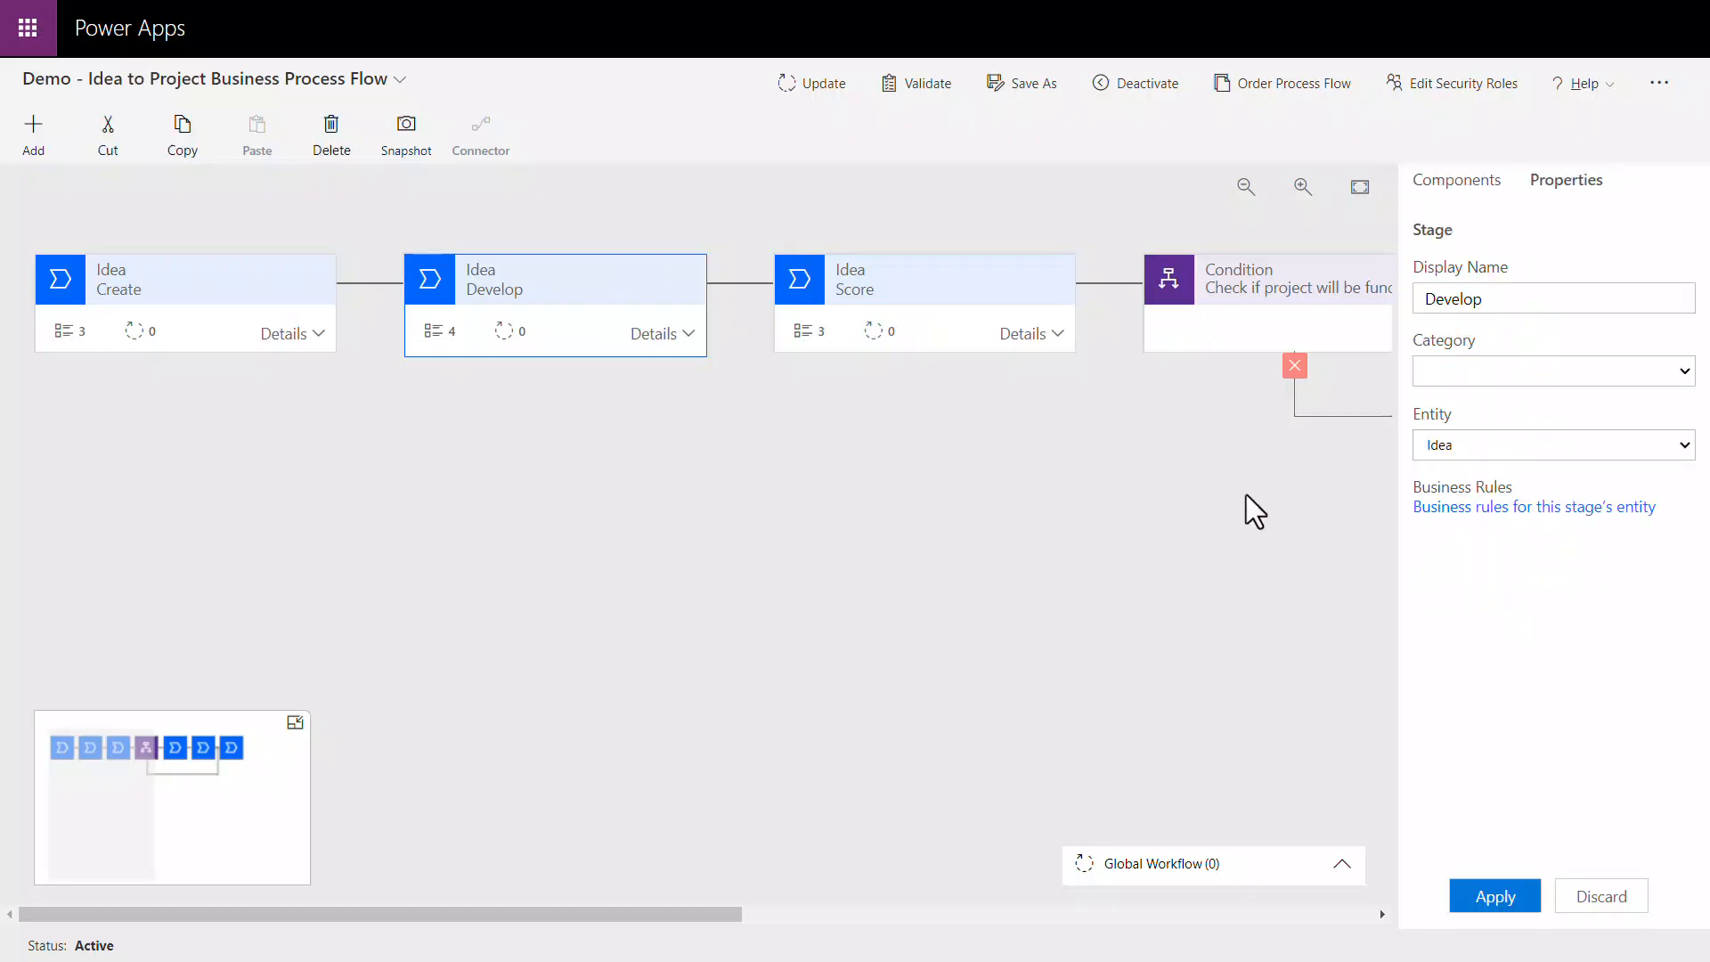
pyautogui.click(1441, 512)
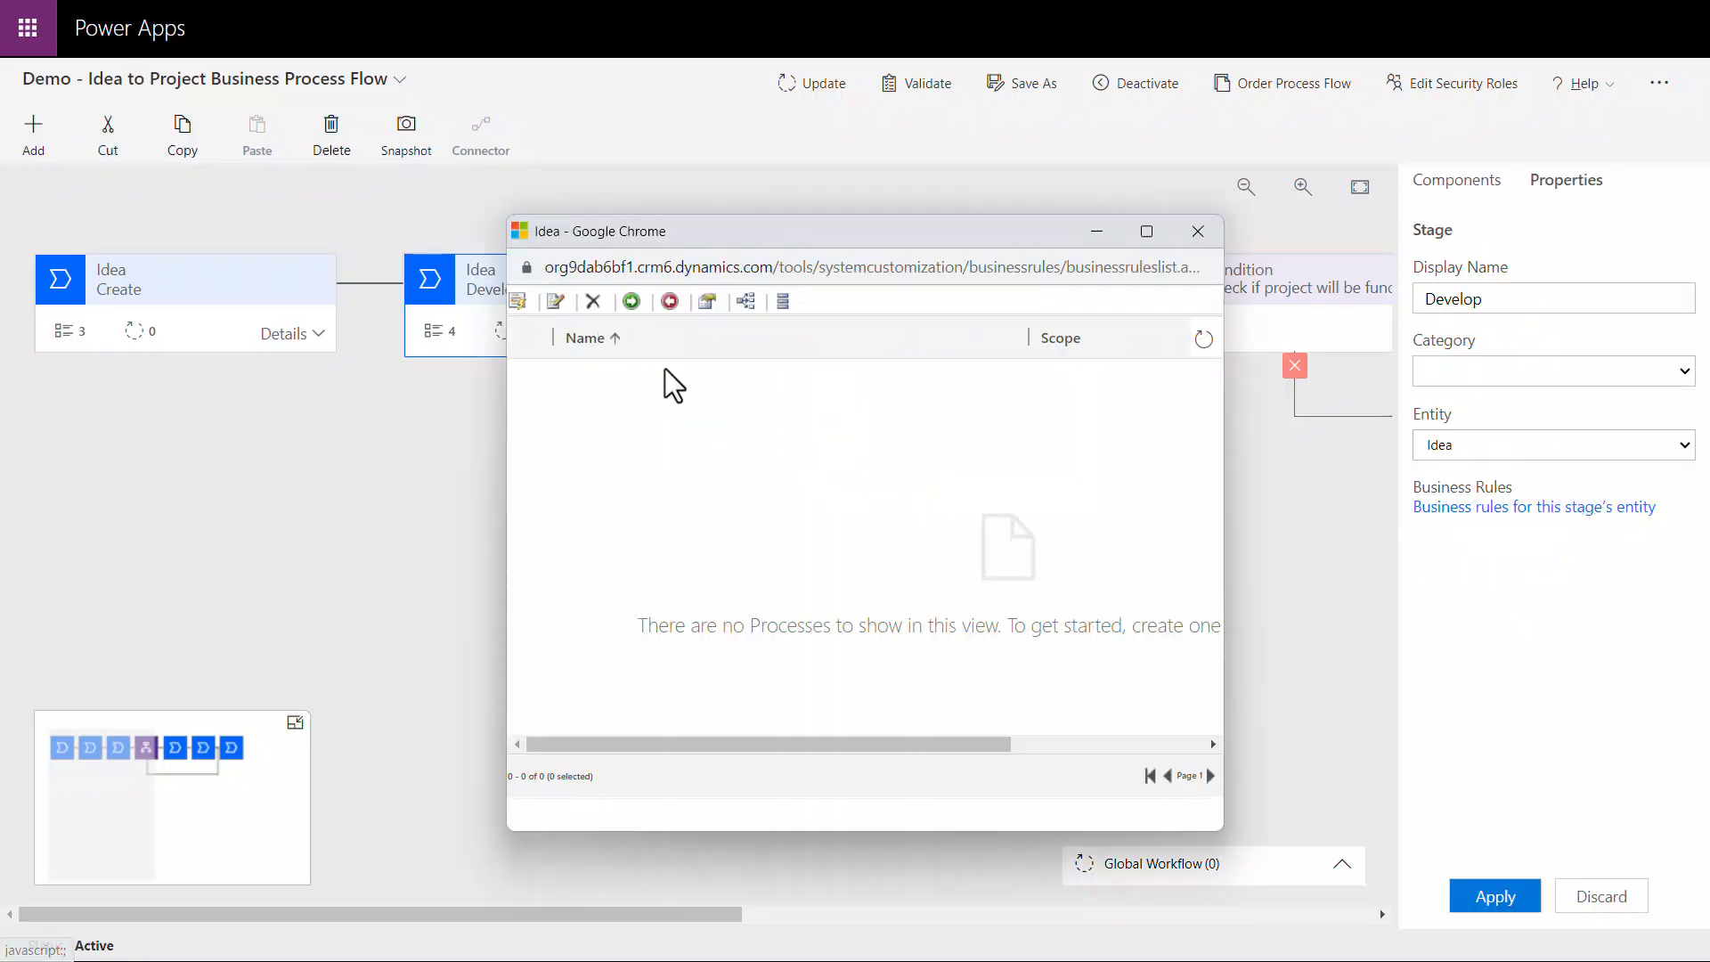
pyautogui.click(520, 305)
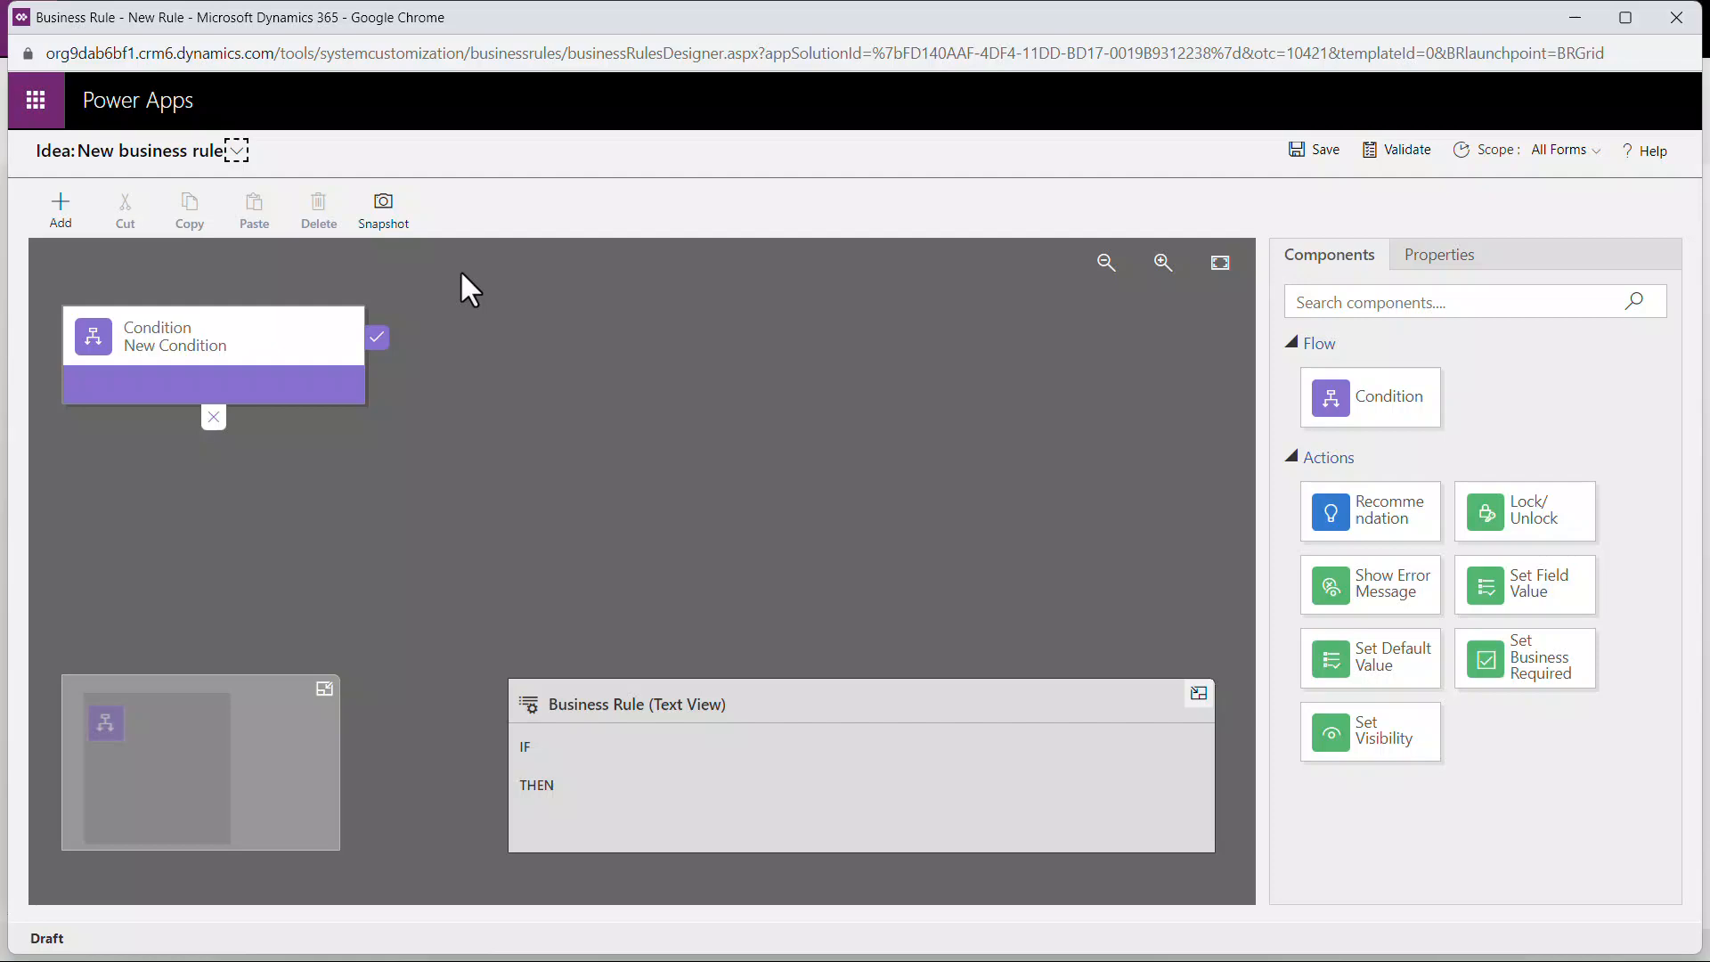
# Step: Name the business rule "Make % Complete field required" and describe it as "Make % Complete field required when the Complete proposal field equals Yes."
pyautogui.click(237, 150)
pyautogui.click(553, 235)
pyautogui.write('Make % ')
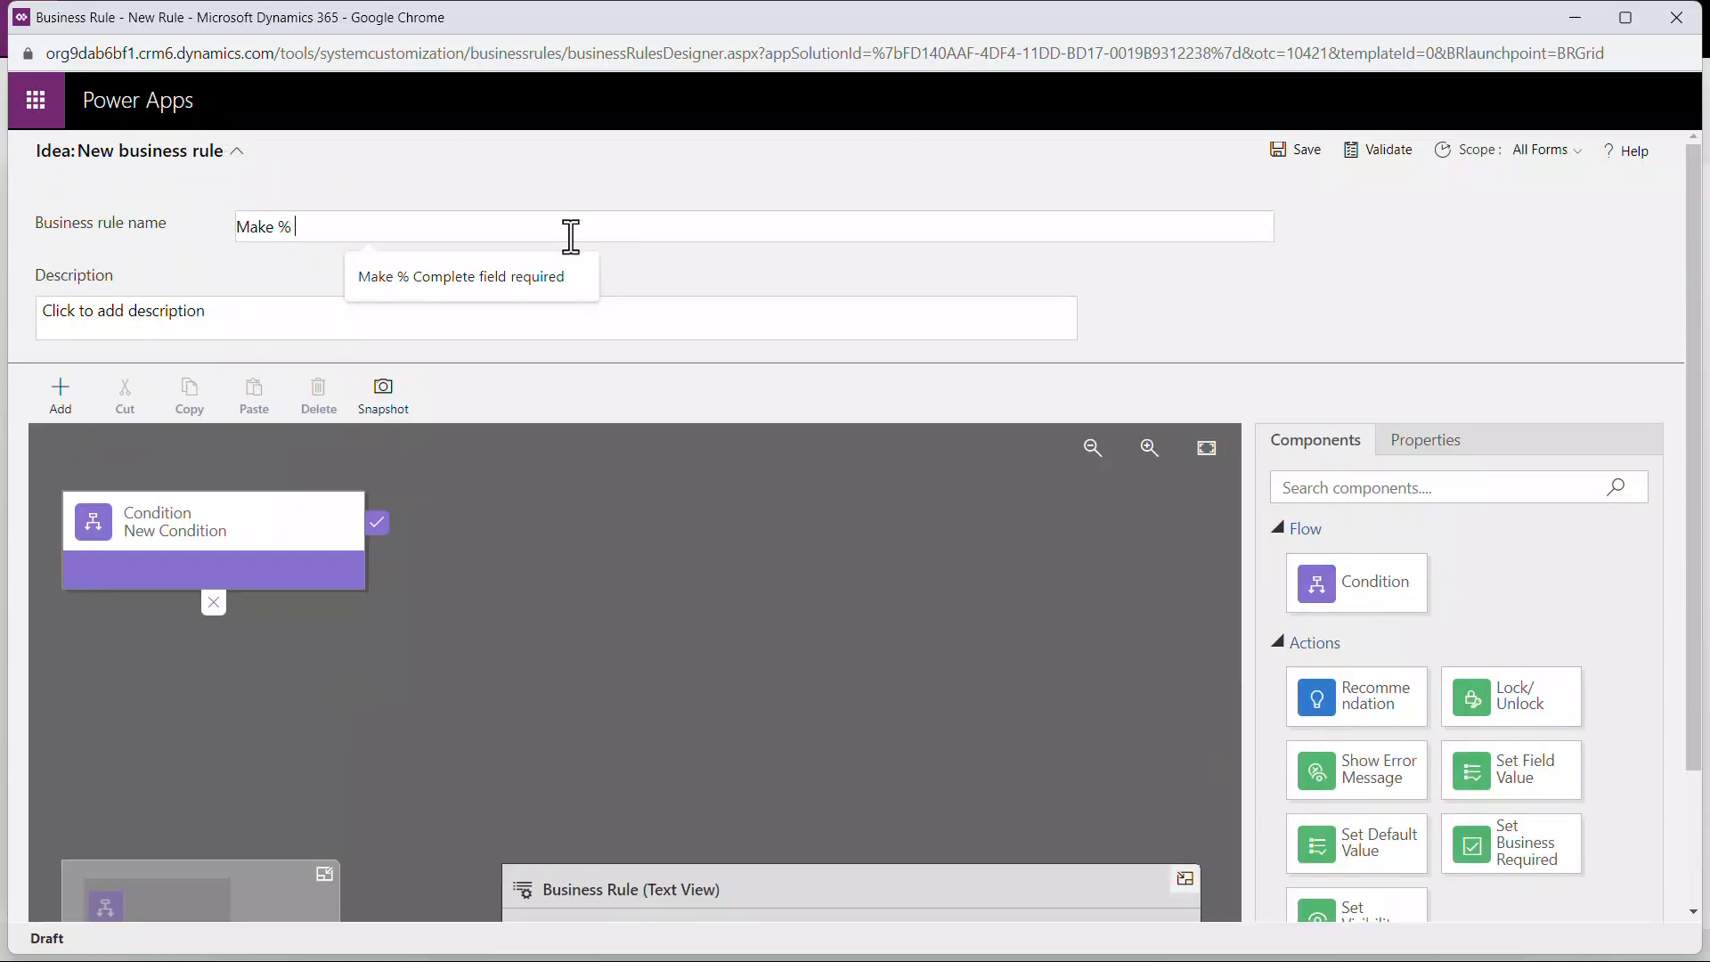
pyautogui.write('Complete field required')
pyautogui.click(546, 320)
pyautogui.write('Make % ')
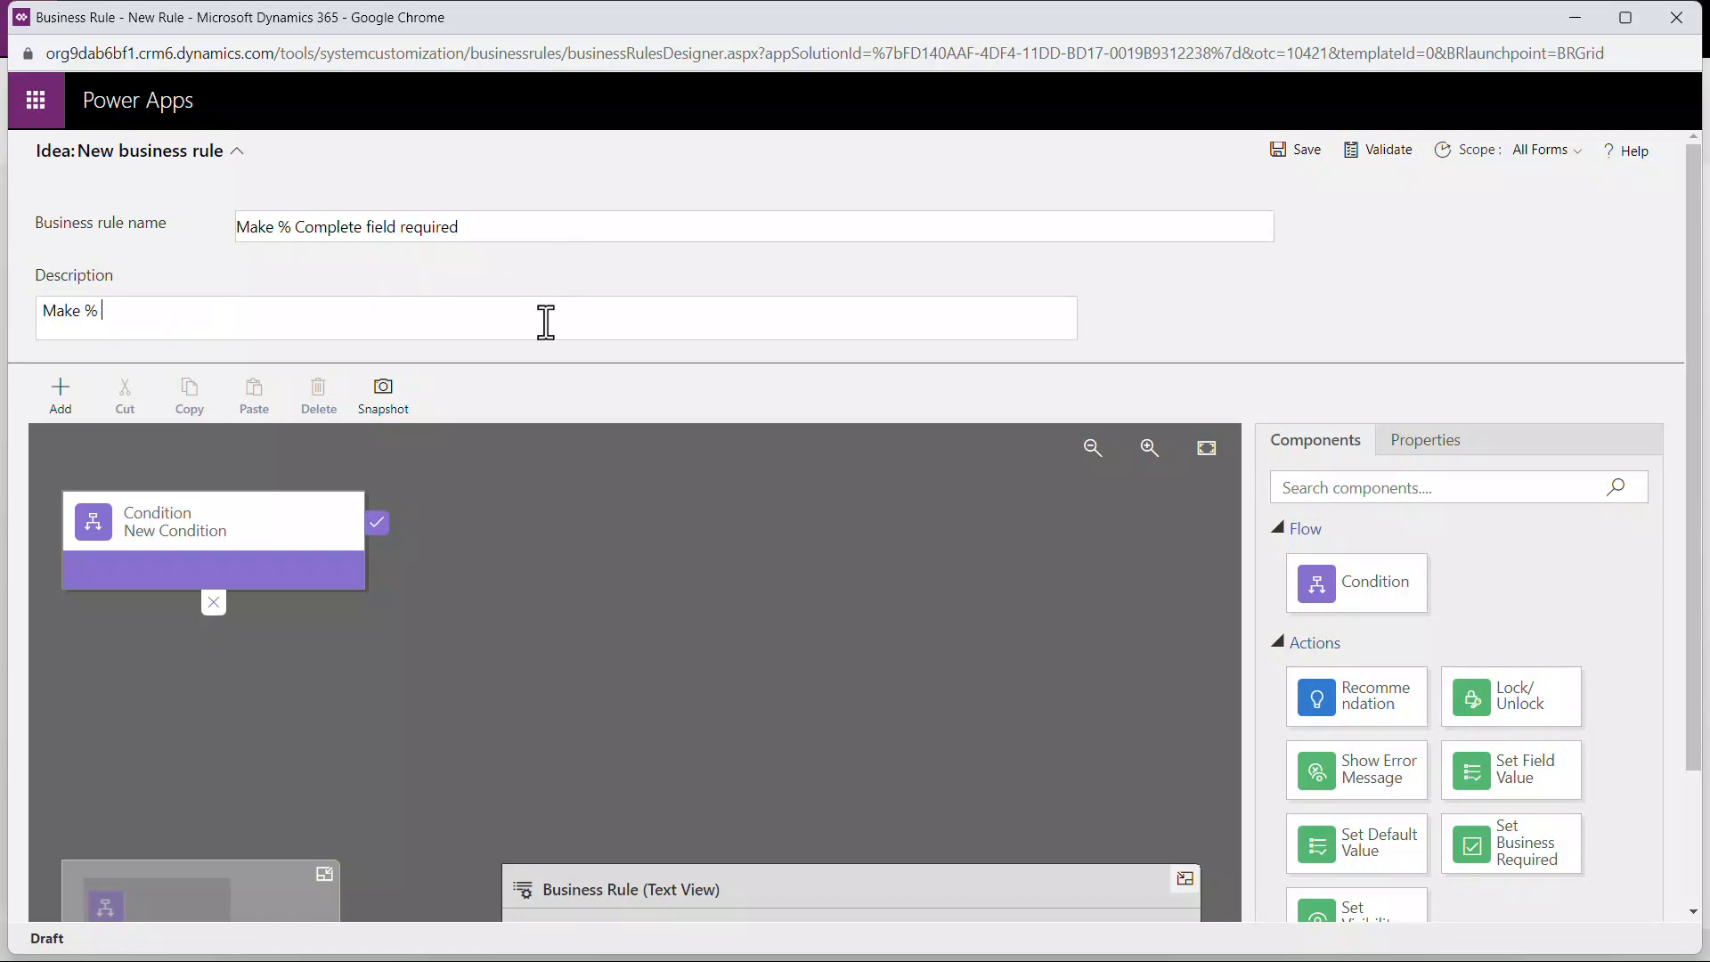
pyautogui.write('Complete field required when the Complete proposal field ')
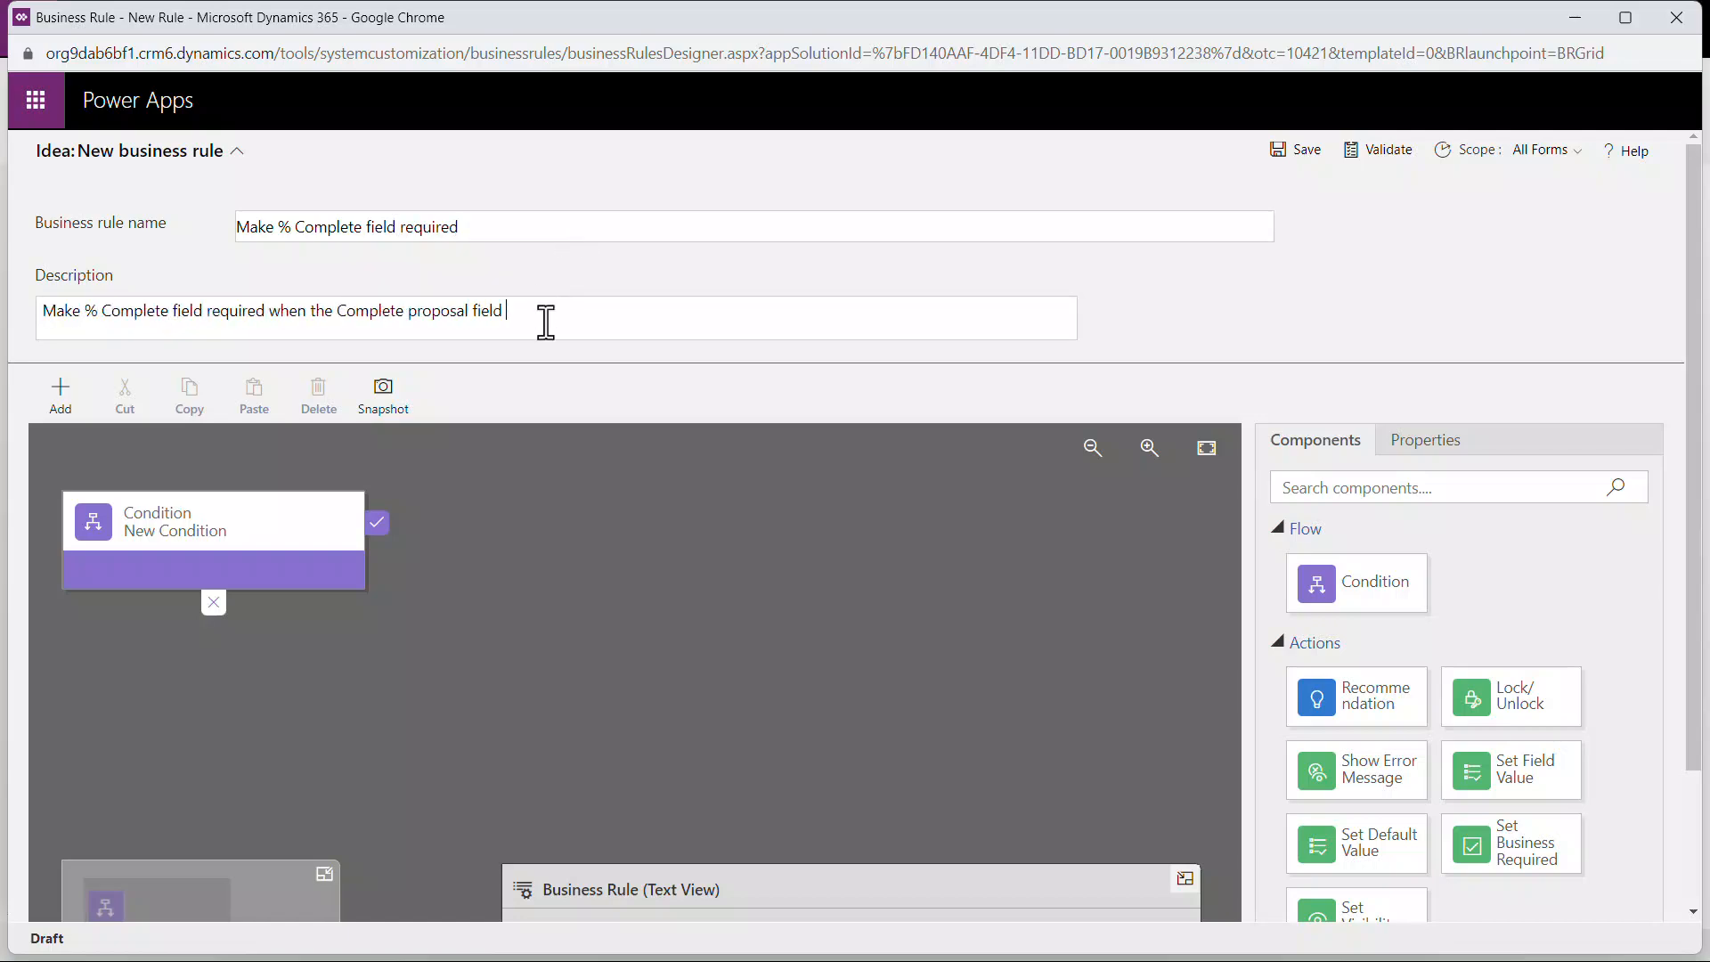
pyautogui.write('equals Yes.')
# Step: Set the new condition's display name to "Check Complete Proposal field is populated"
pyautogui.click(190, 524)
pyautogui.click(1529, 554)
pyautogui.hotkey('ctrl', 'a')
pyautogui.write('Chec')
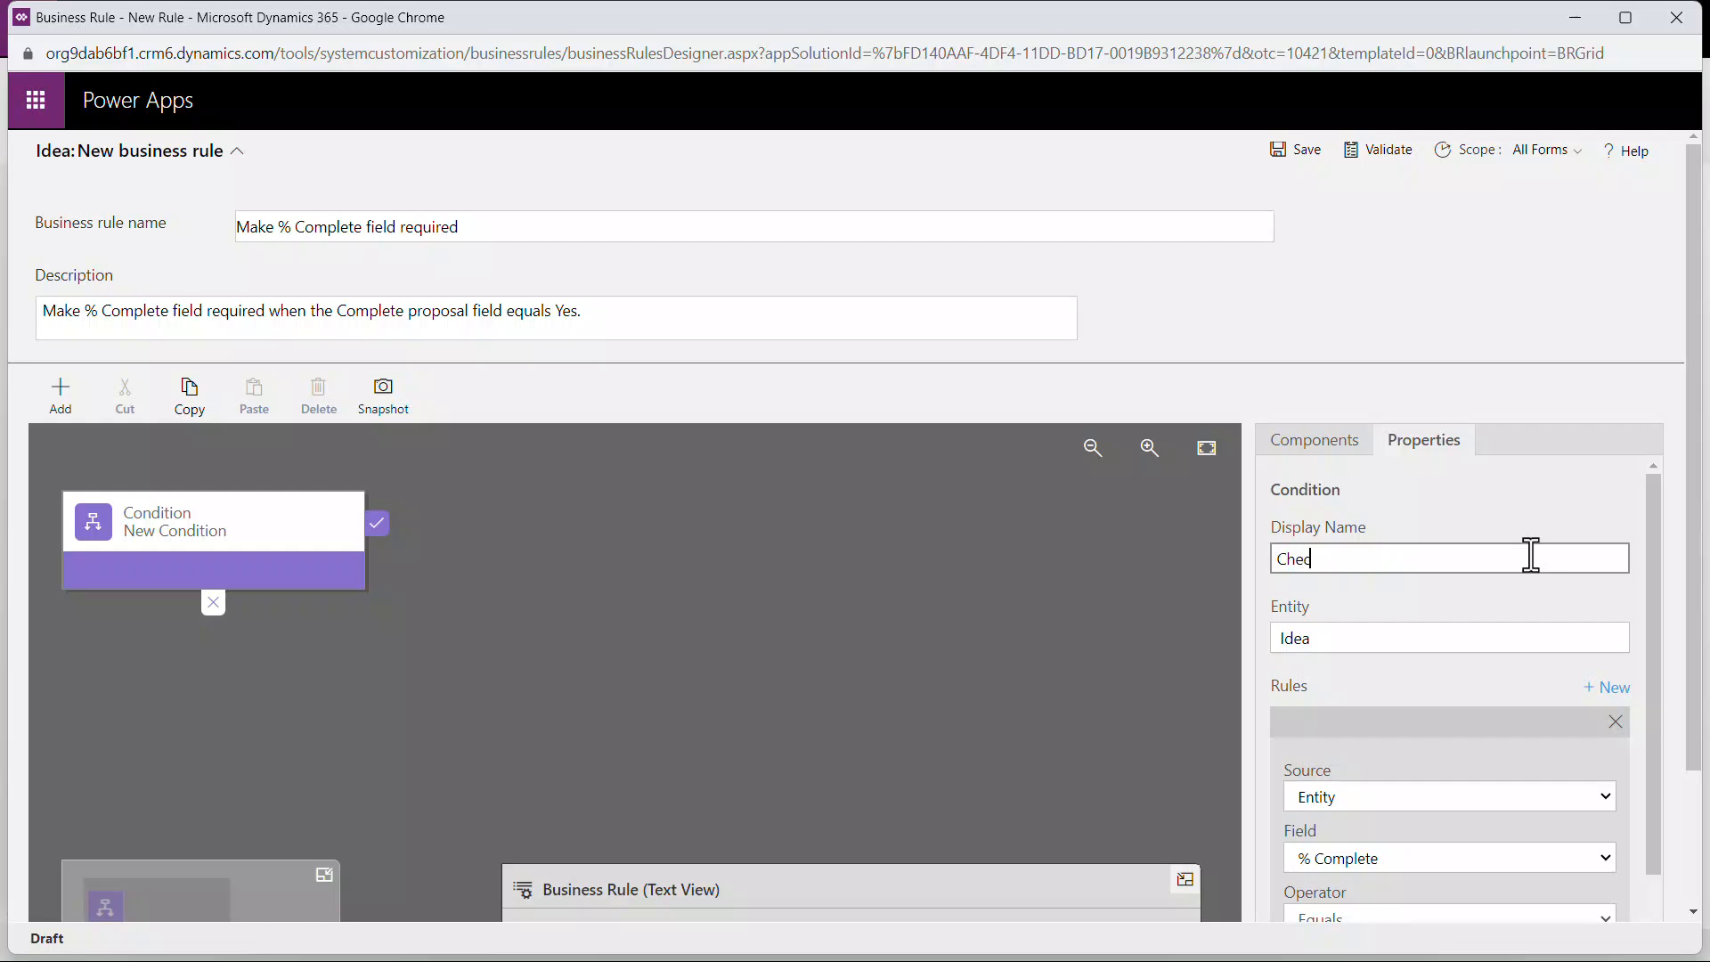
pyautogui.write('k Complete Proposal field is')
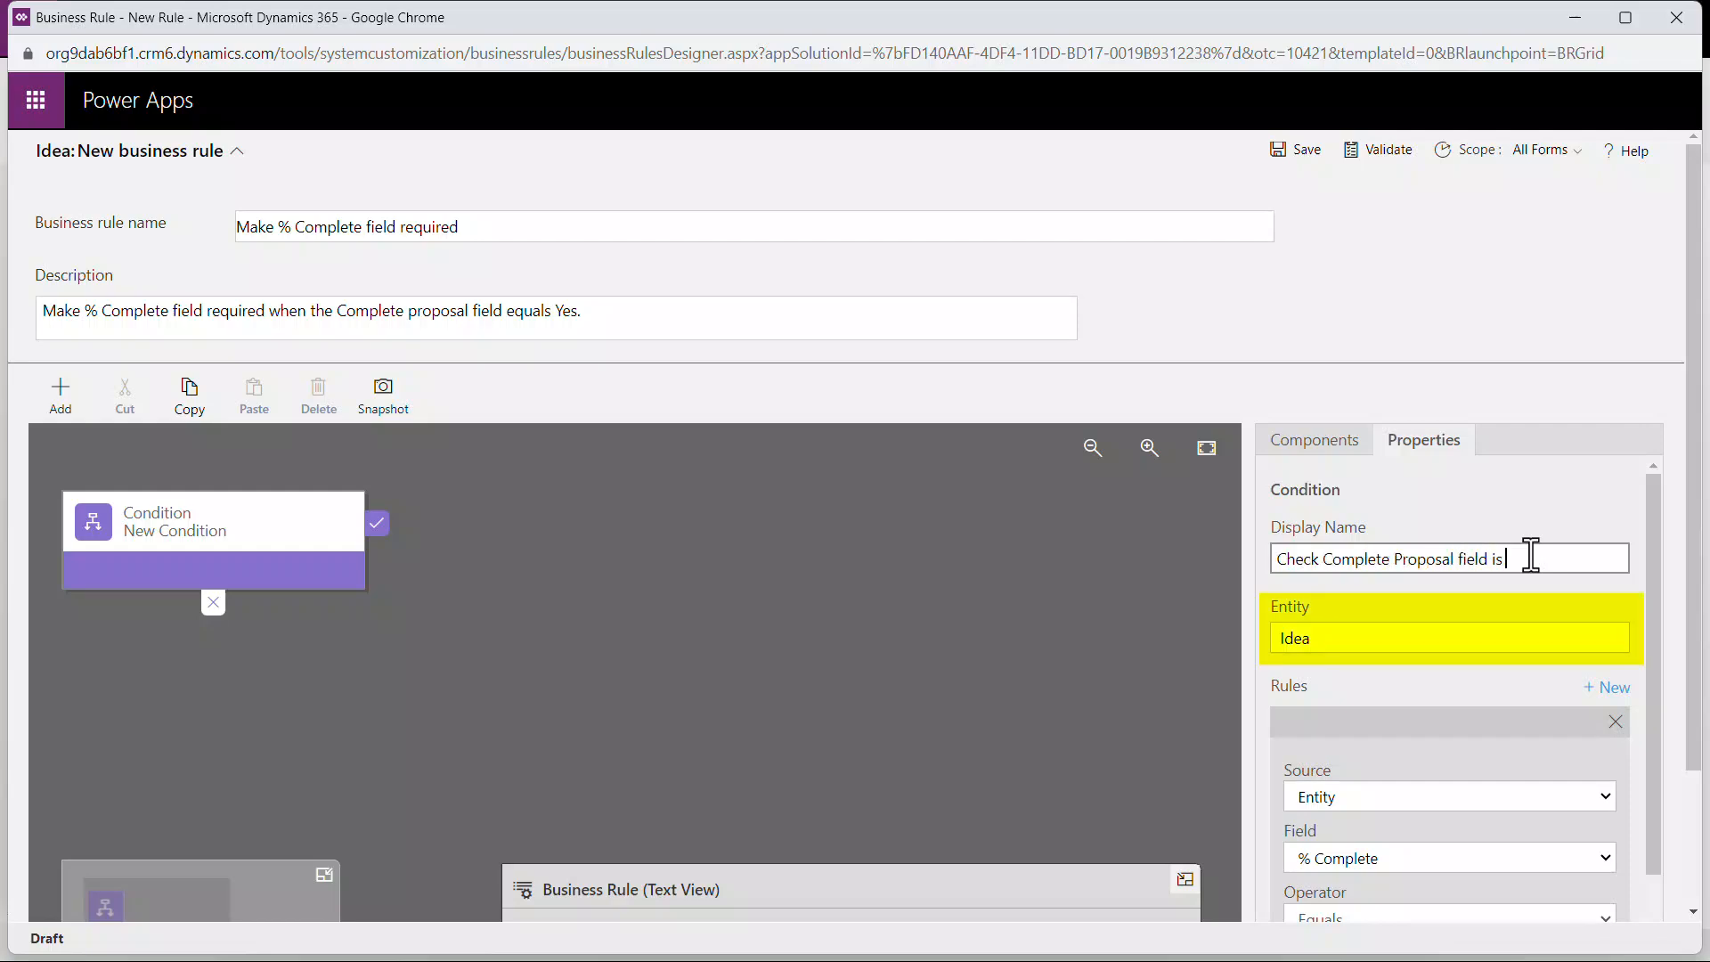
pyautogui.write(' populated')
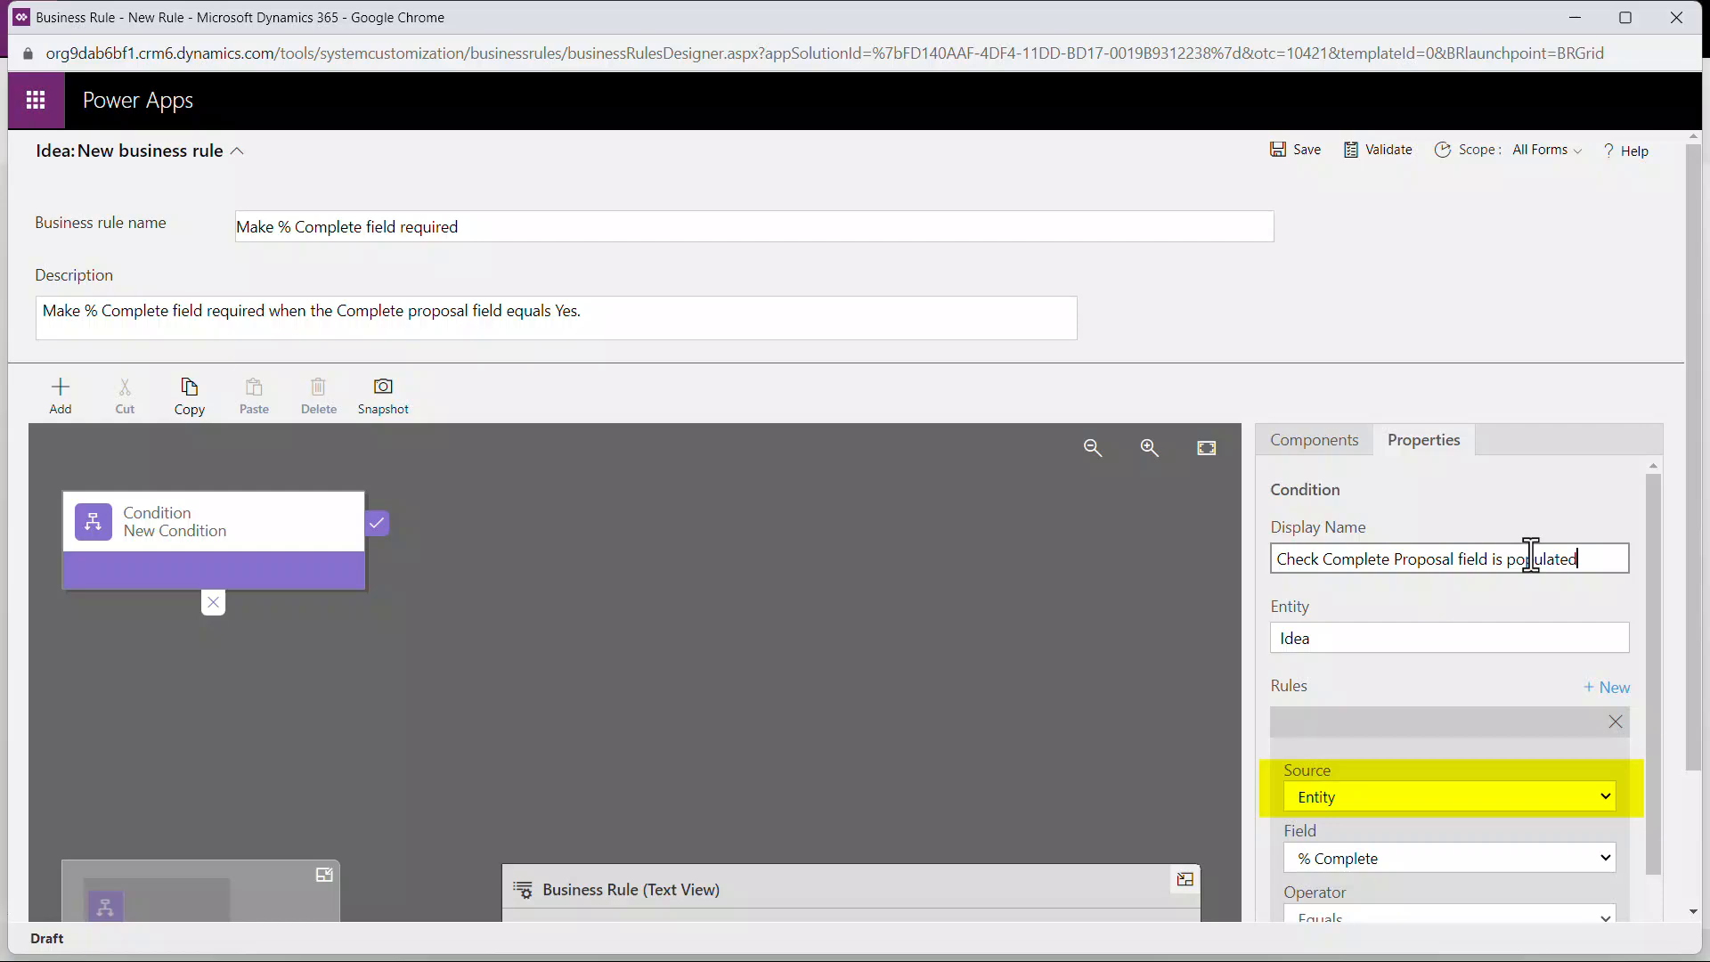
# Step: Set the condition's rule to the Complete proposal field Equals Value Yes and apply it
pyautogui.click(1606, 868)
pyautogui.click(1501, 484)
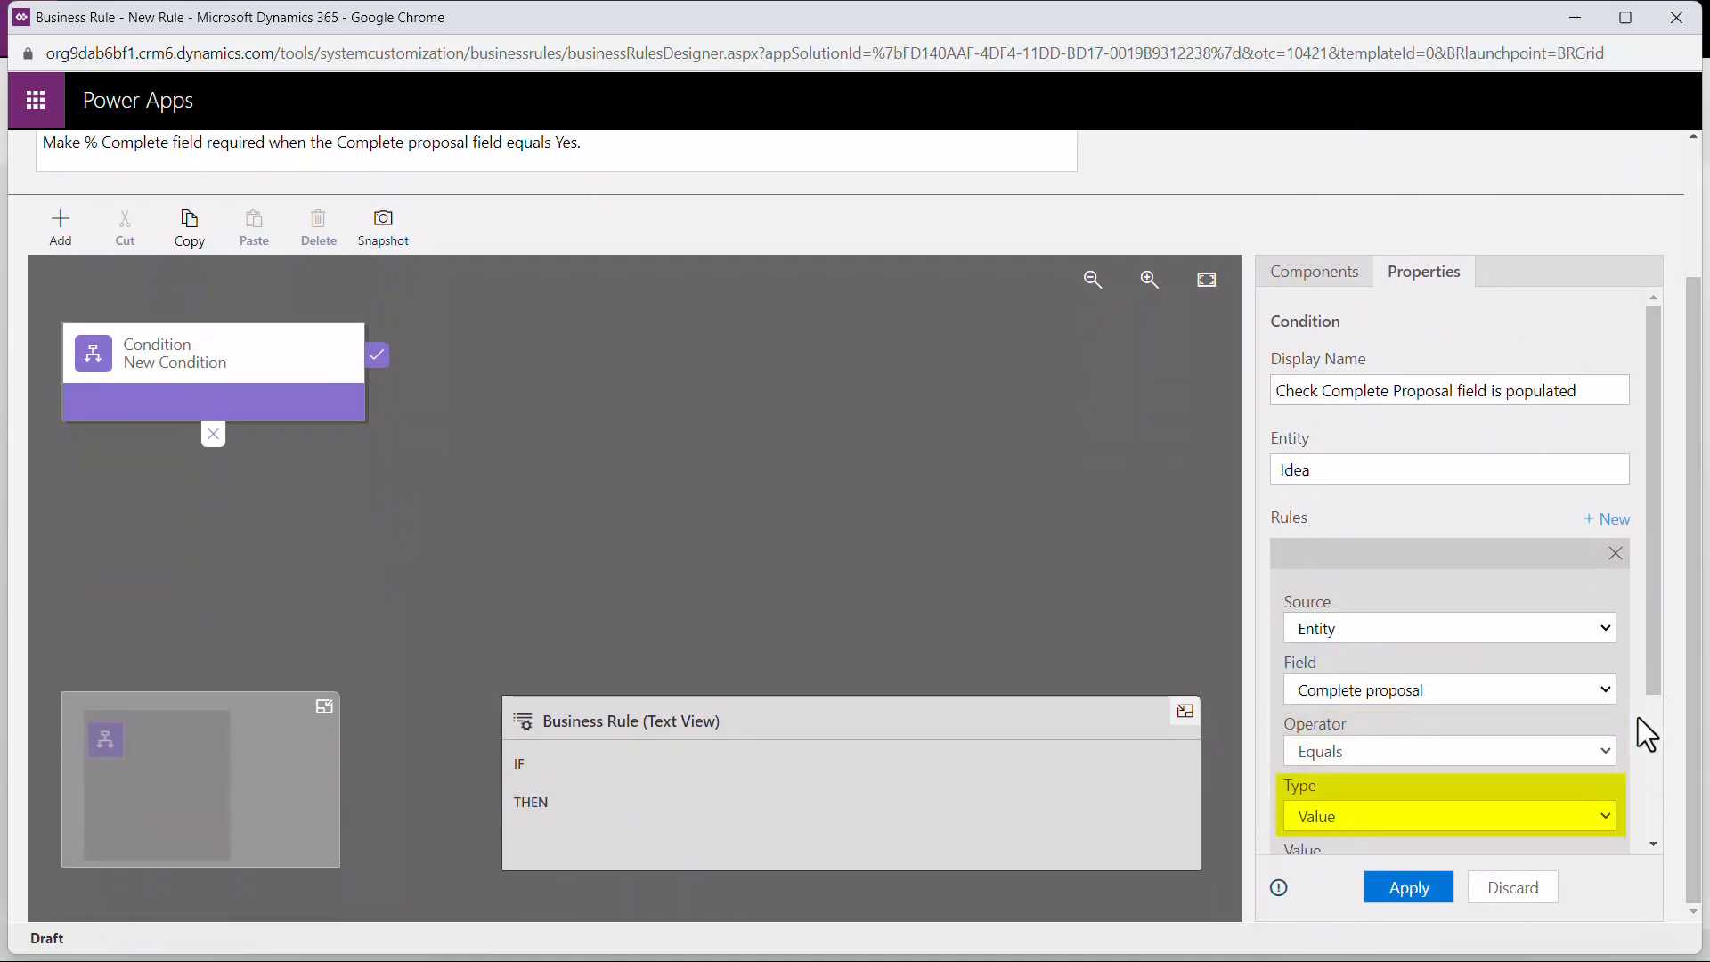
pyautogui.scroll(-2, 1654, 744)
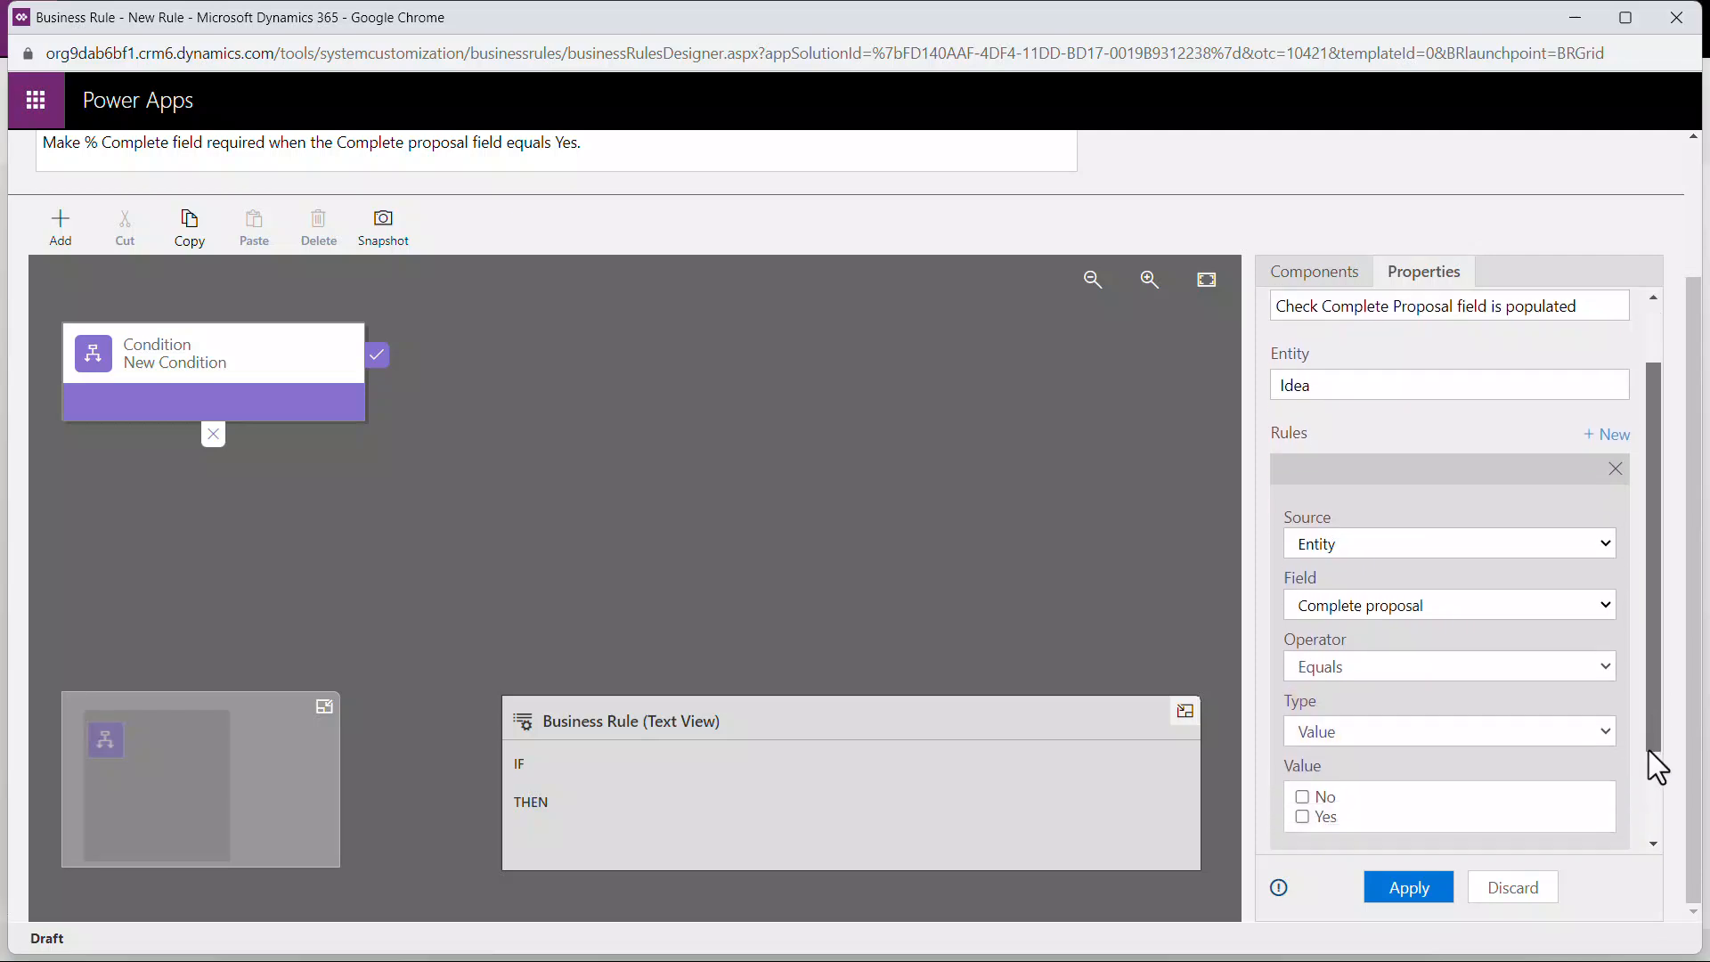
pyautogui.click(1302, 773)
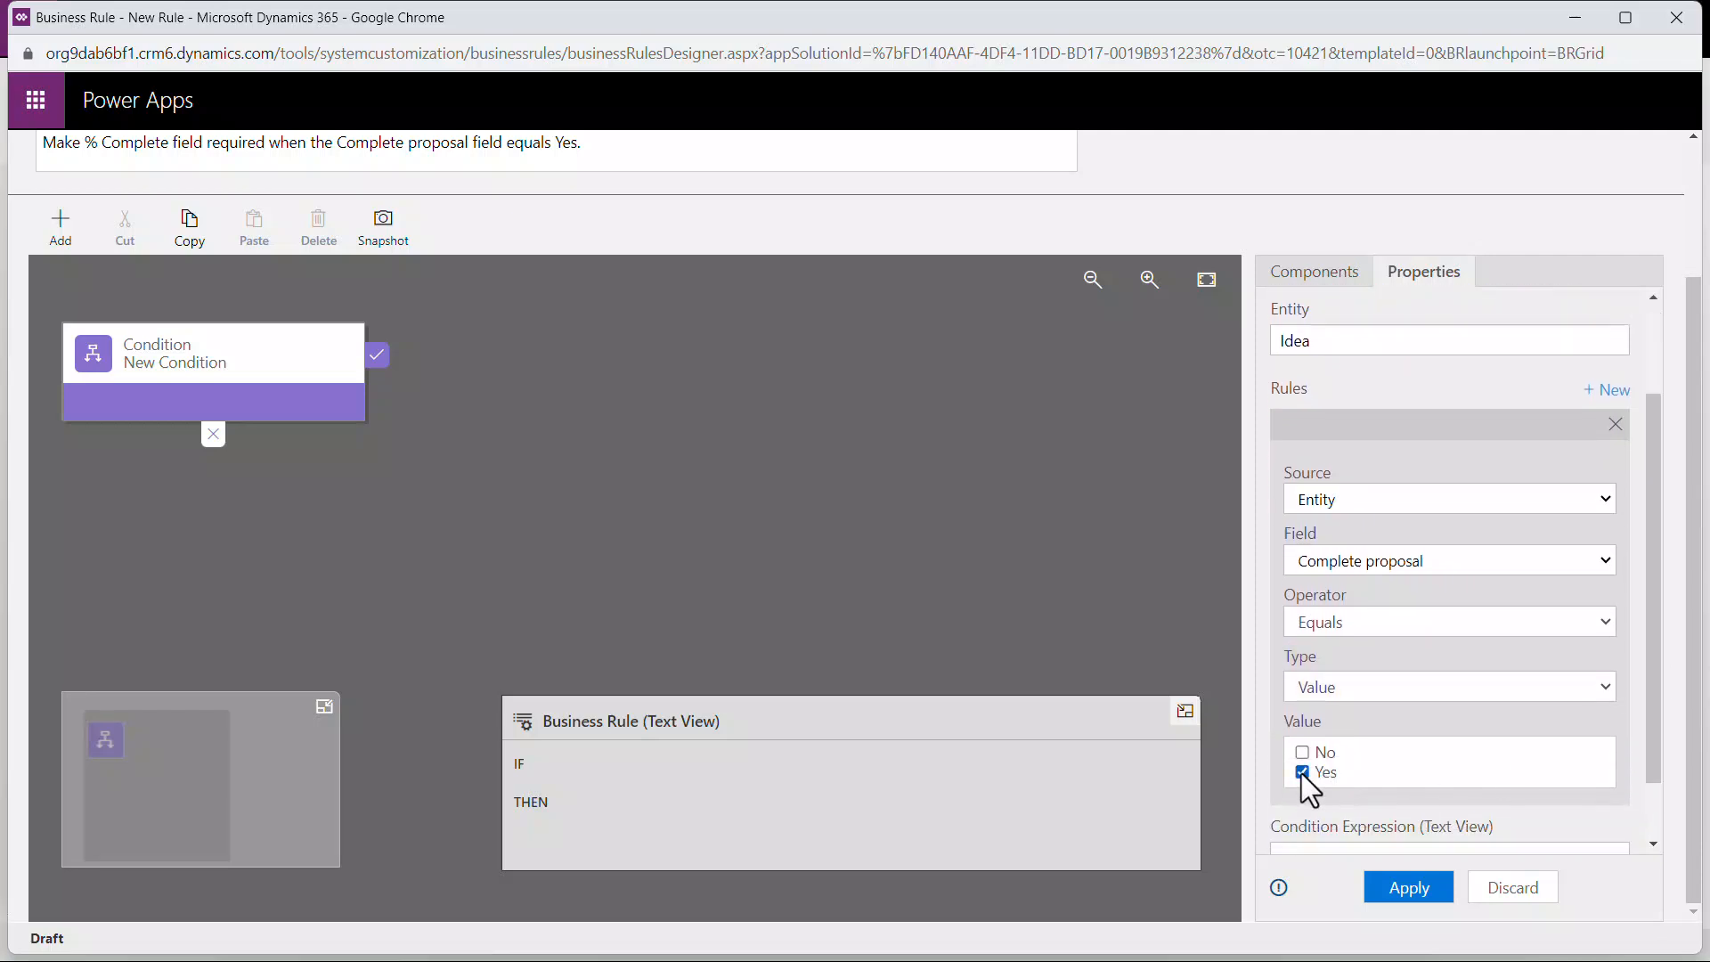
pyautogui.click(1408, 889)
pyautogui.scroll(2, 285, 377)
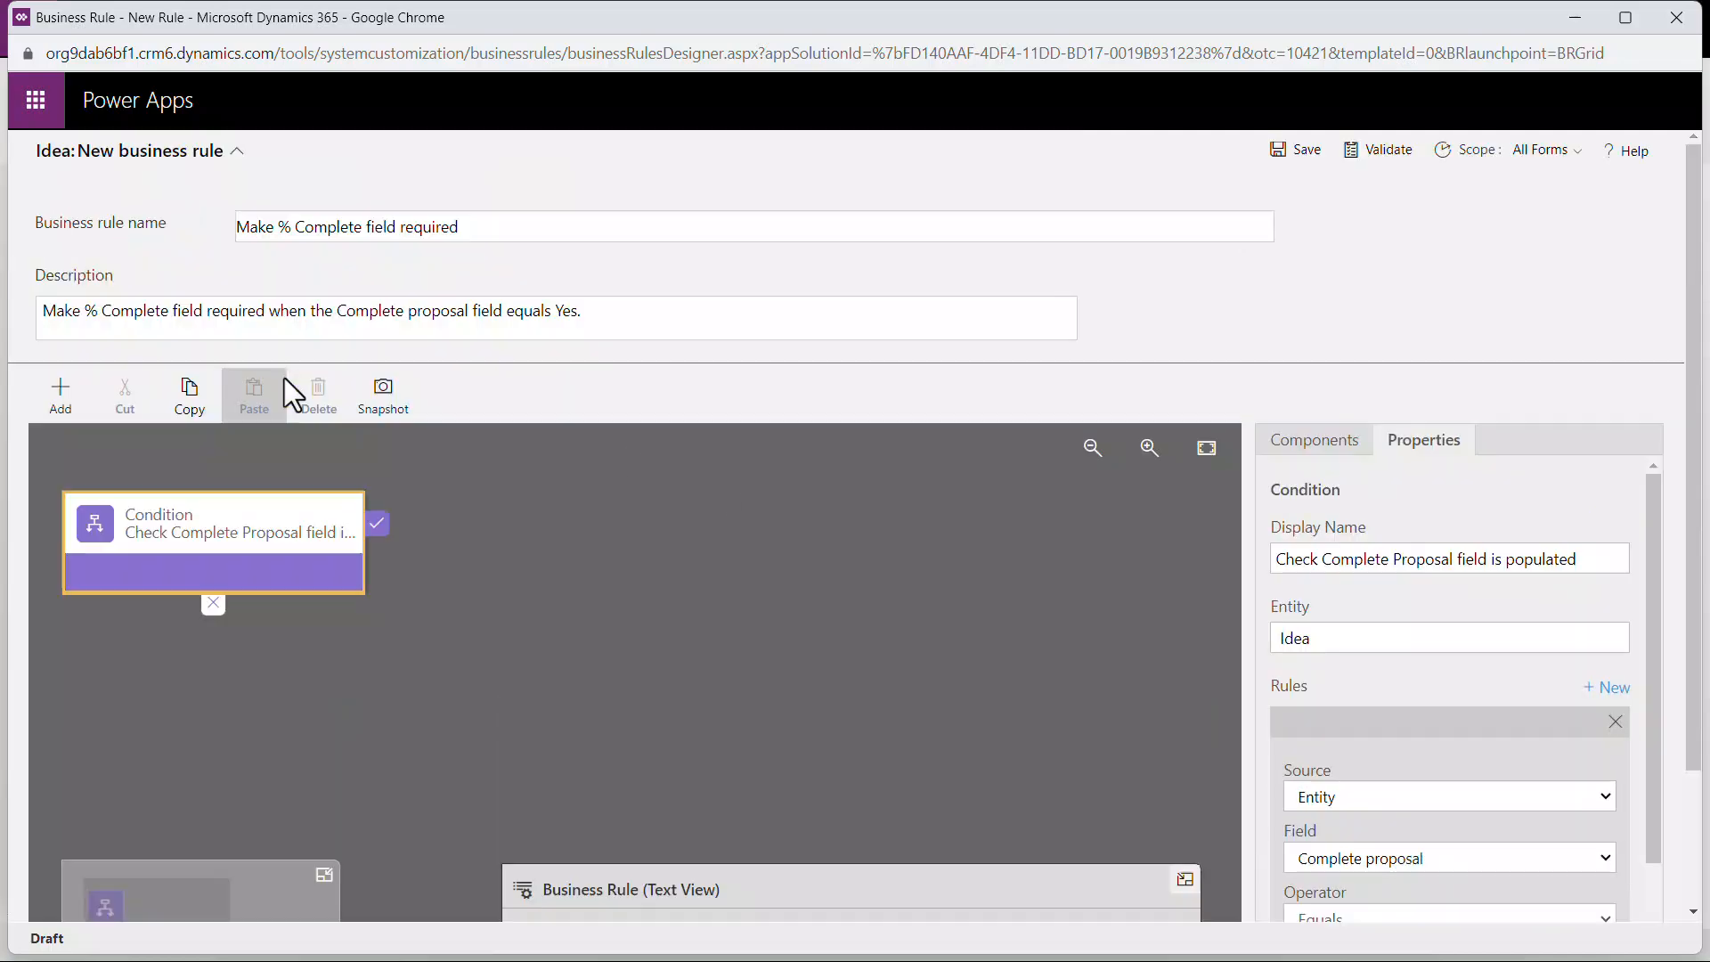
# Step: Add a Set Business Required action to the condition's met path and name it "Make % Complete field business required"
pyautogui.click(67, 387)
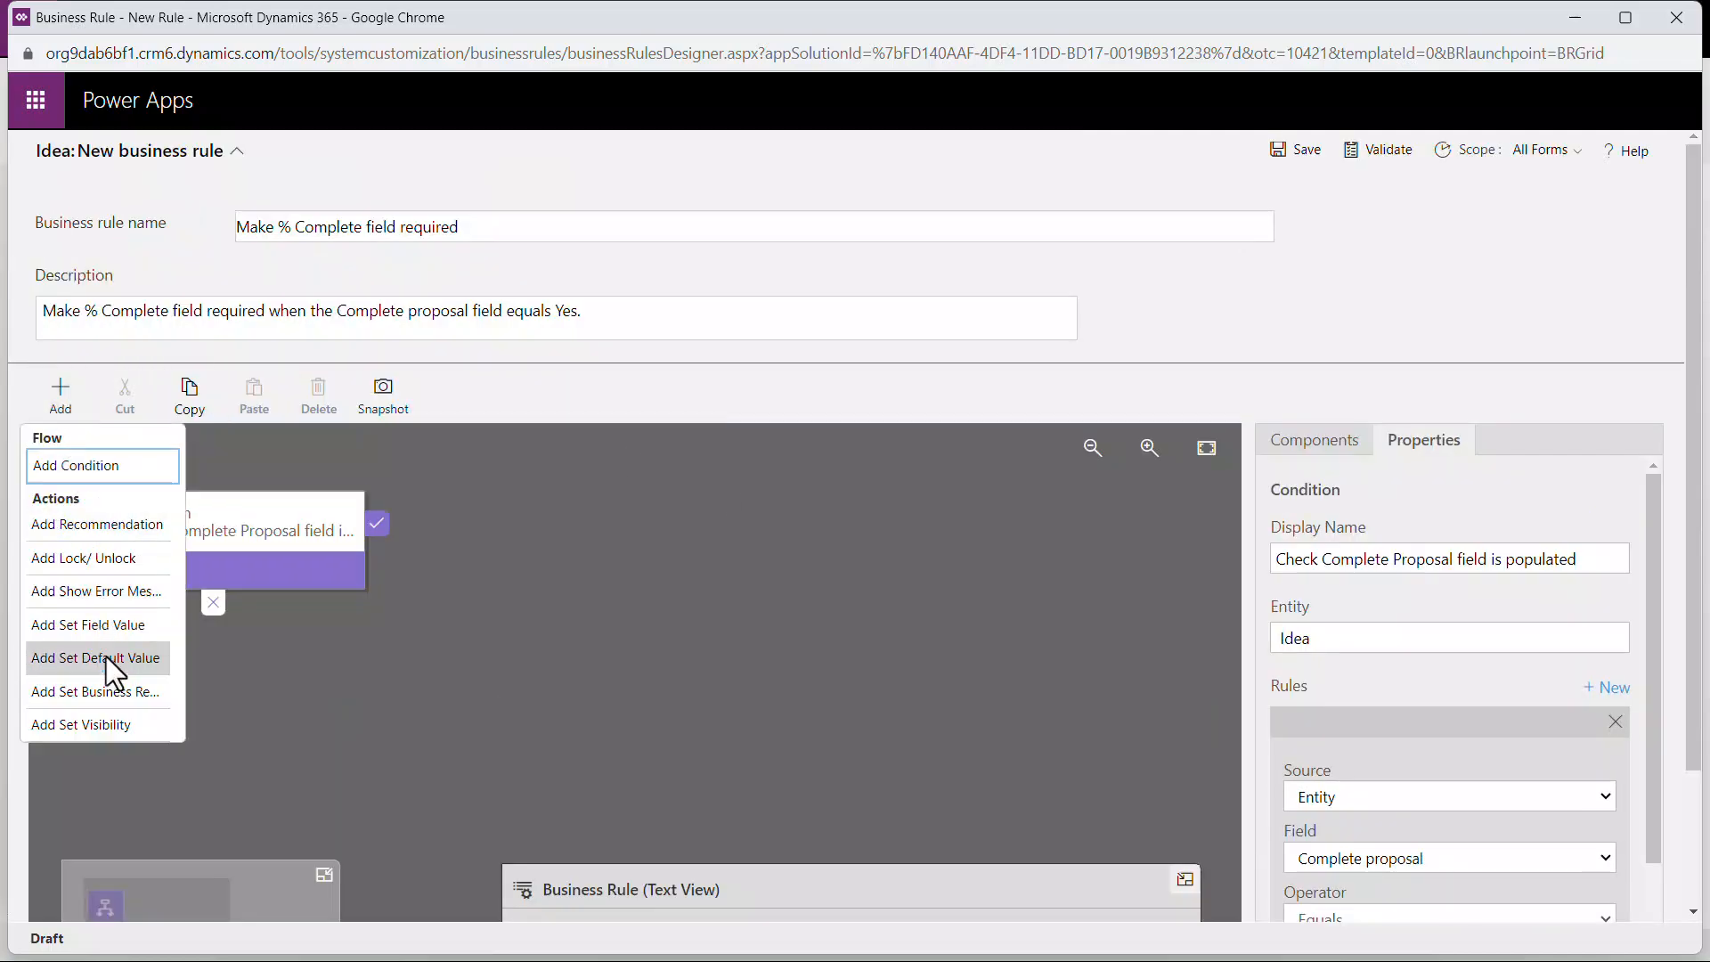
pyautogui.click(107, 657)
pyautogui.click(405, 568)
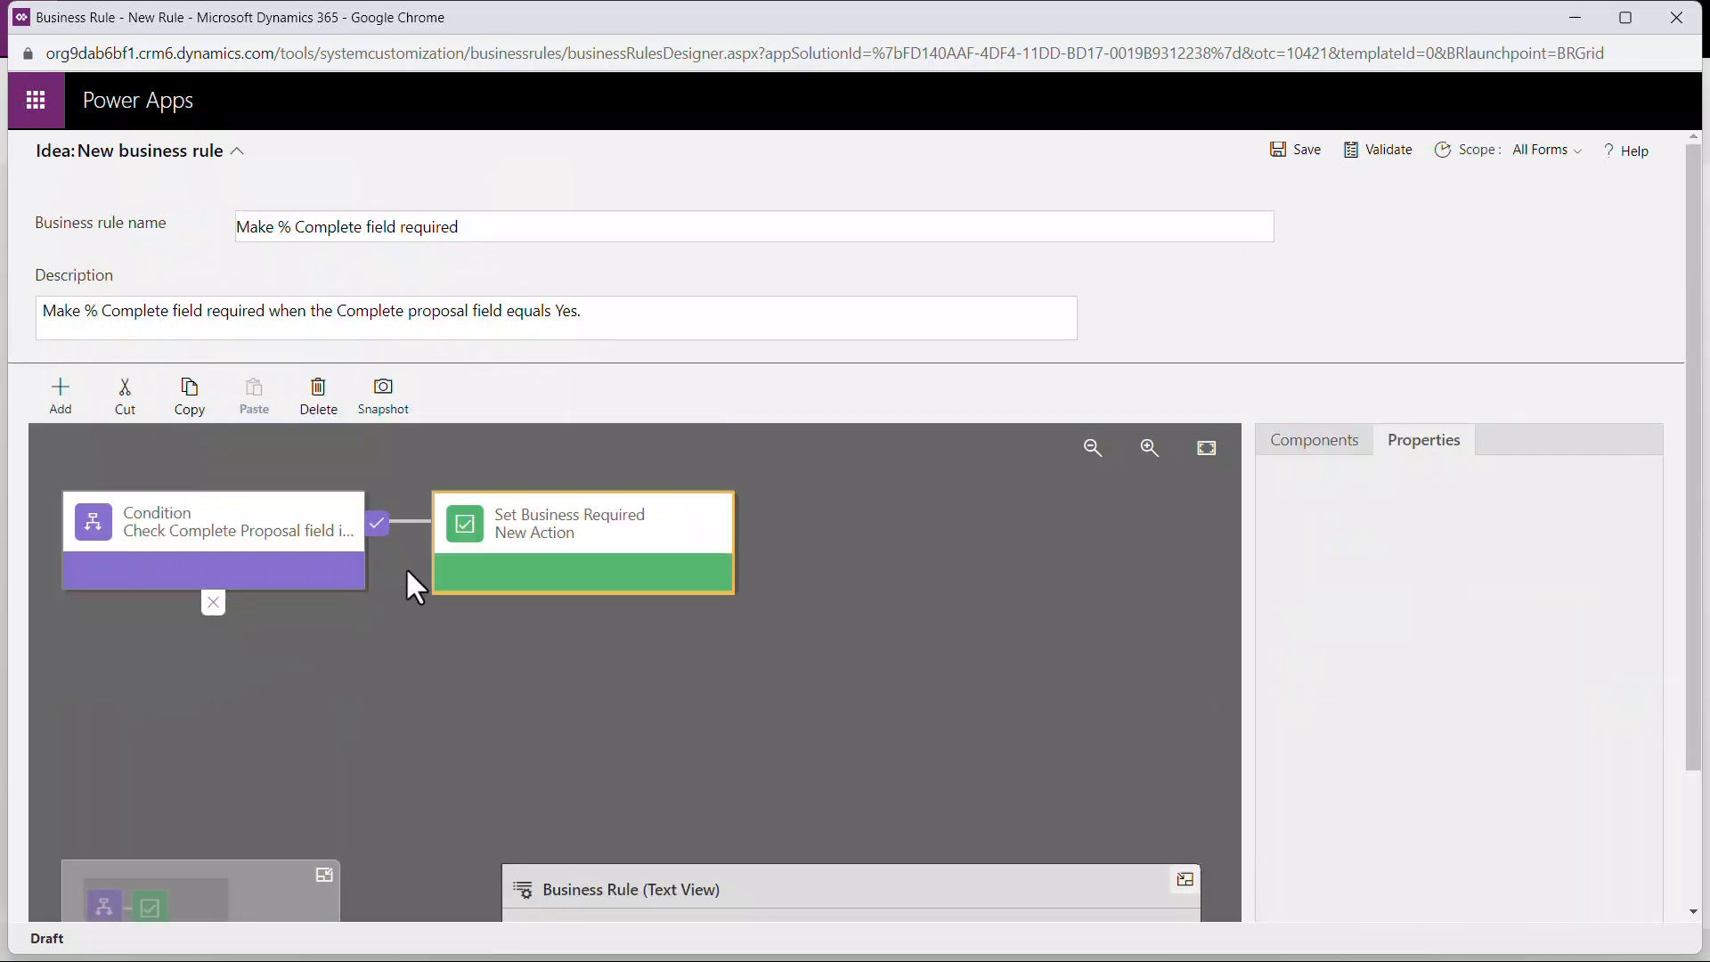
pyautogui.tripleClick(1507, 559)
pyautogui.write('Make % Complete field business required')
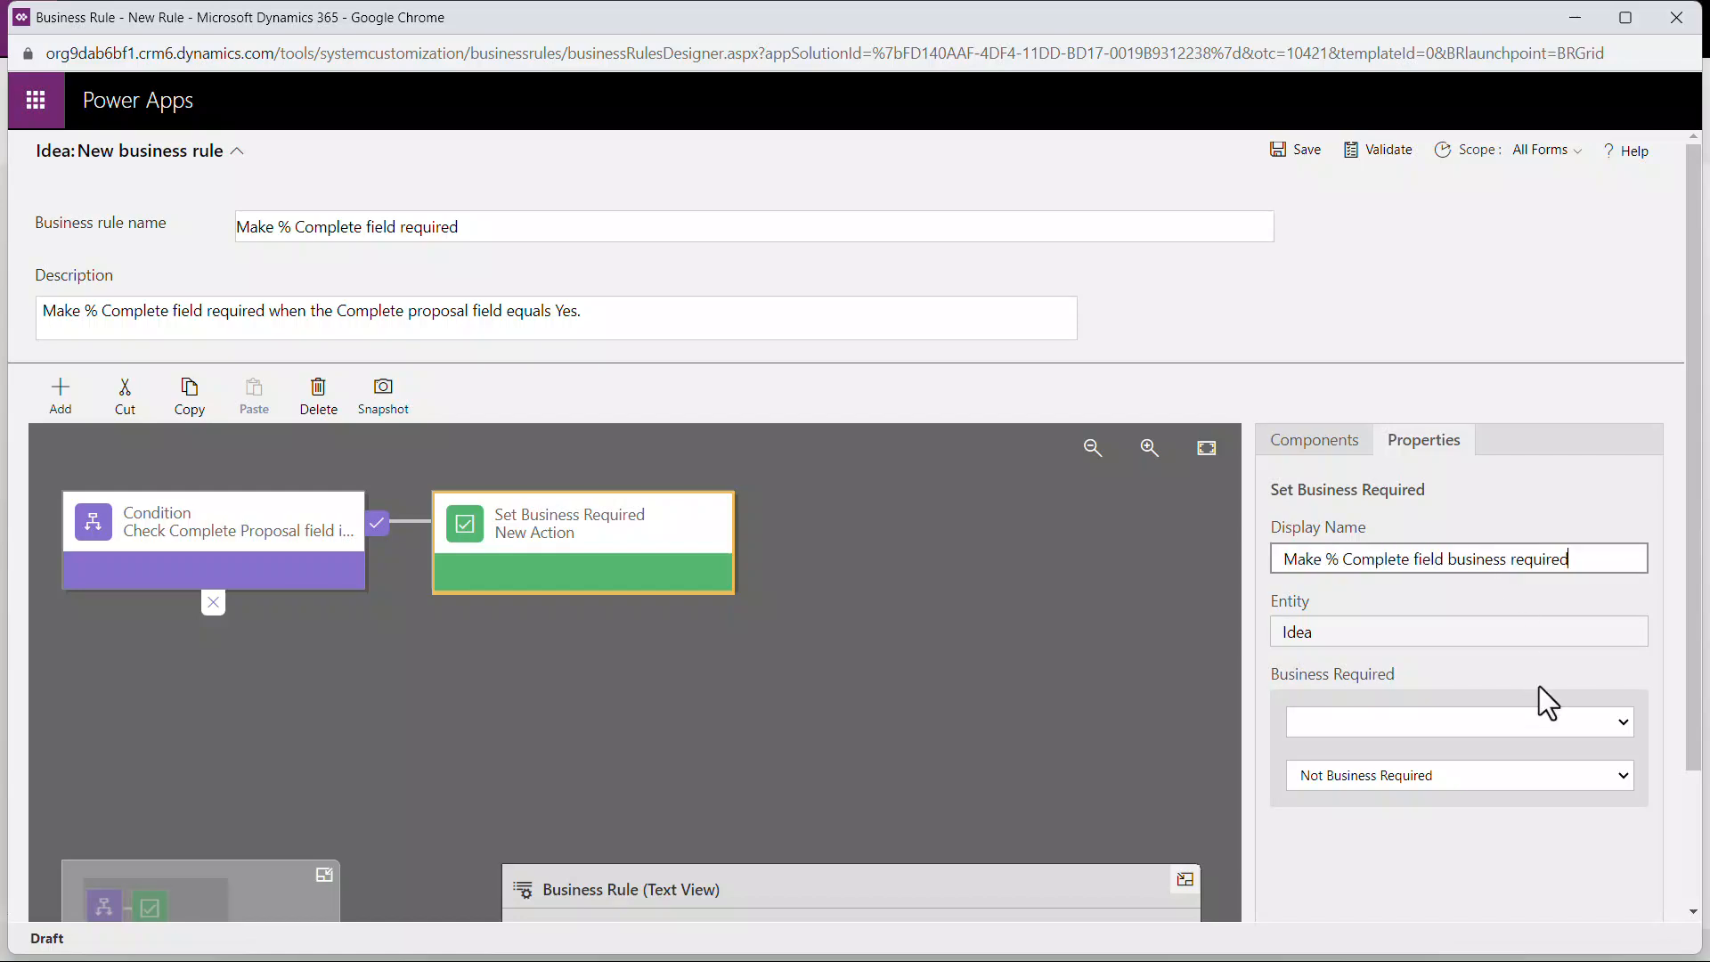
# Step: Set the met-path action to make % Complete Business Required and apply it
pyautogui.click(1541, 718)
pyautogui.click(1492, 344)
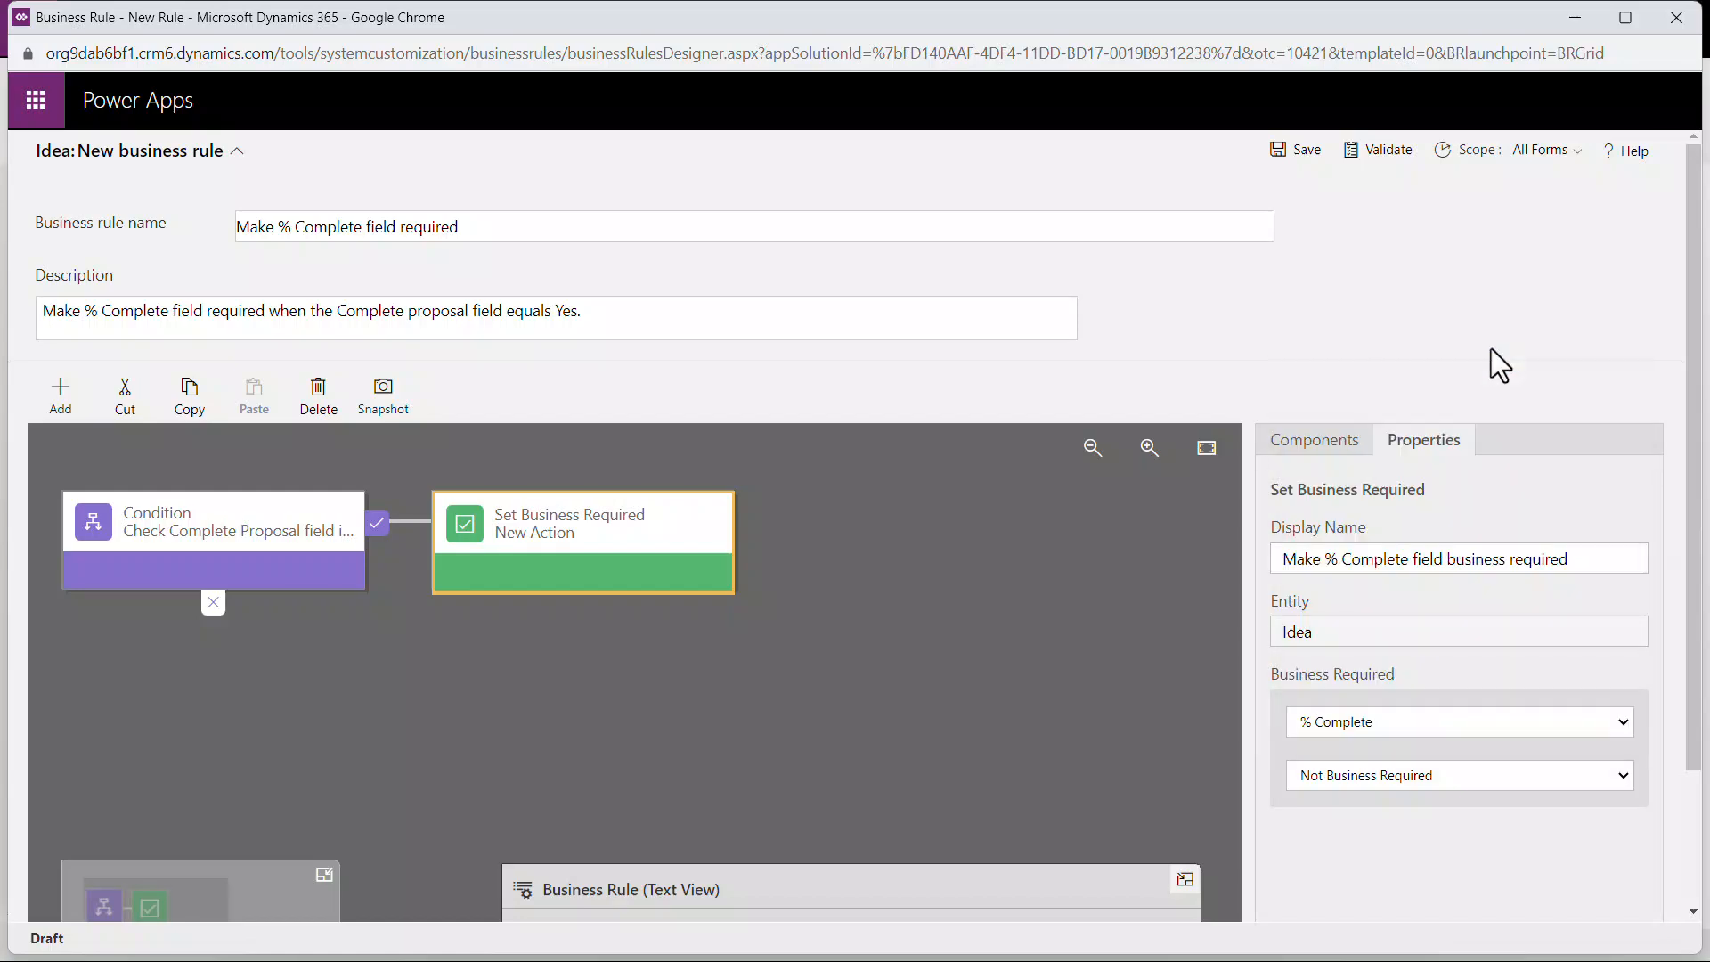
pyautogui.click(1614, 777)
pyautogui.click(1611, 802)
pyautogui.scroll(-3, 1692, 763)
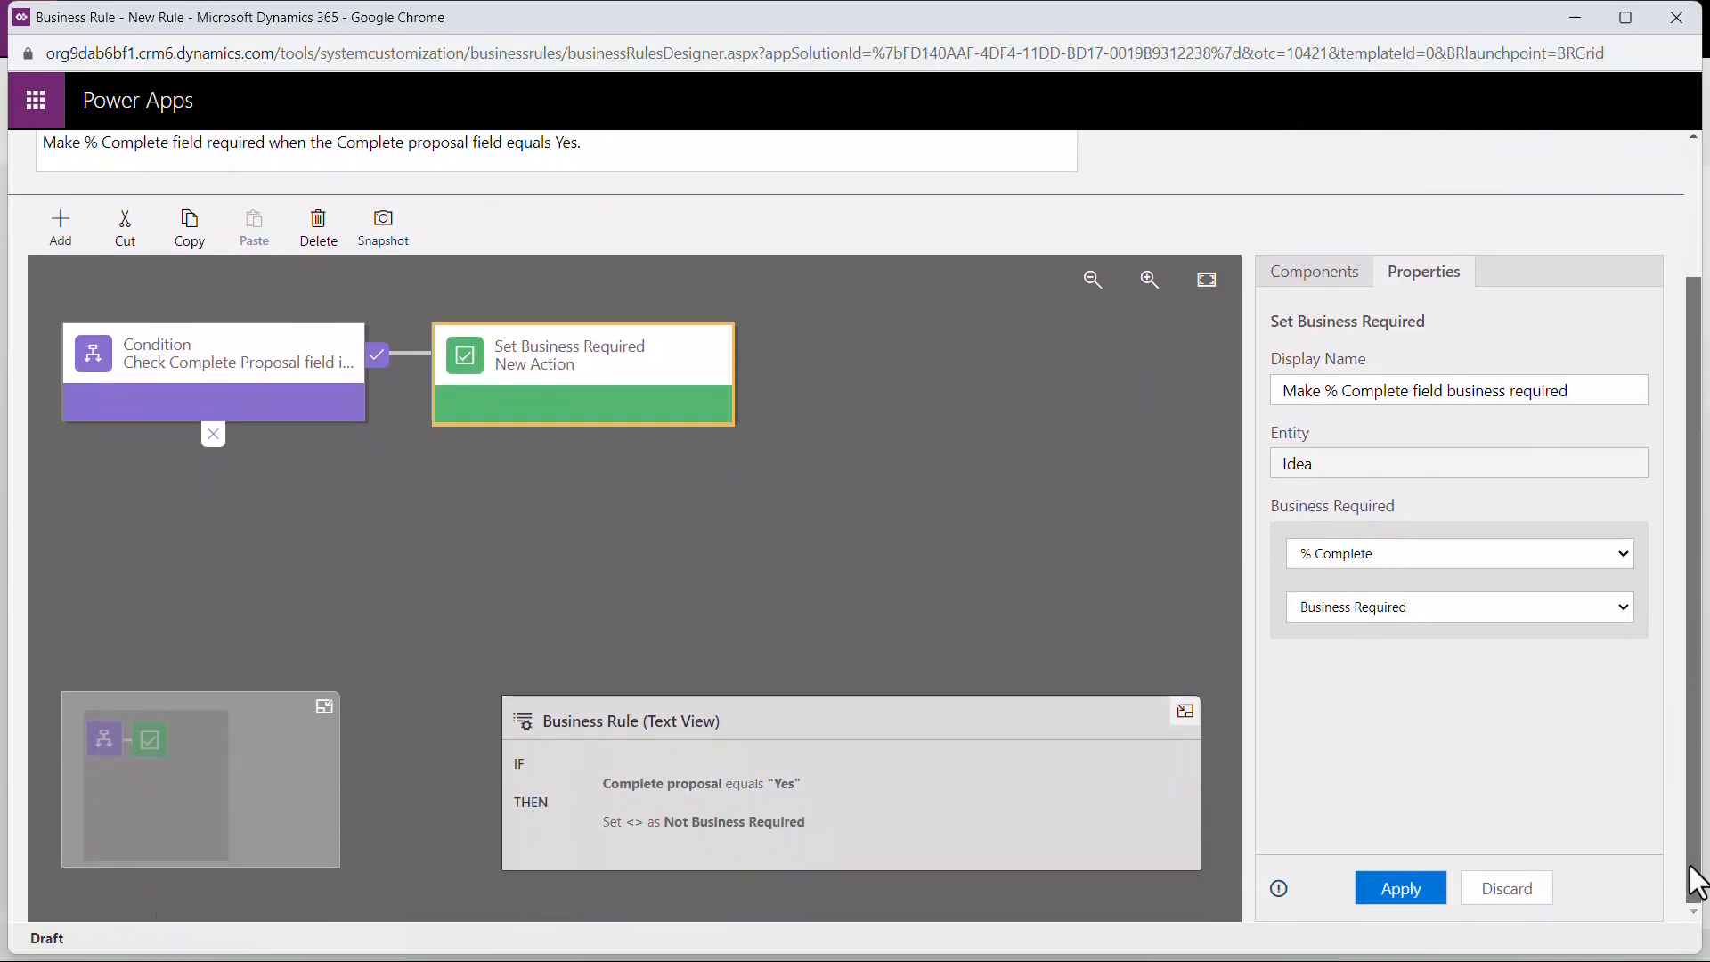
pyautogui.click(1435, 895)
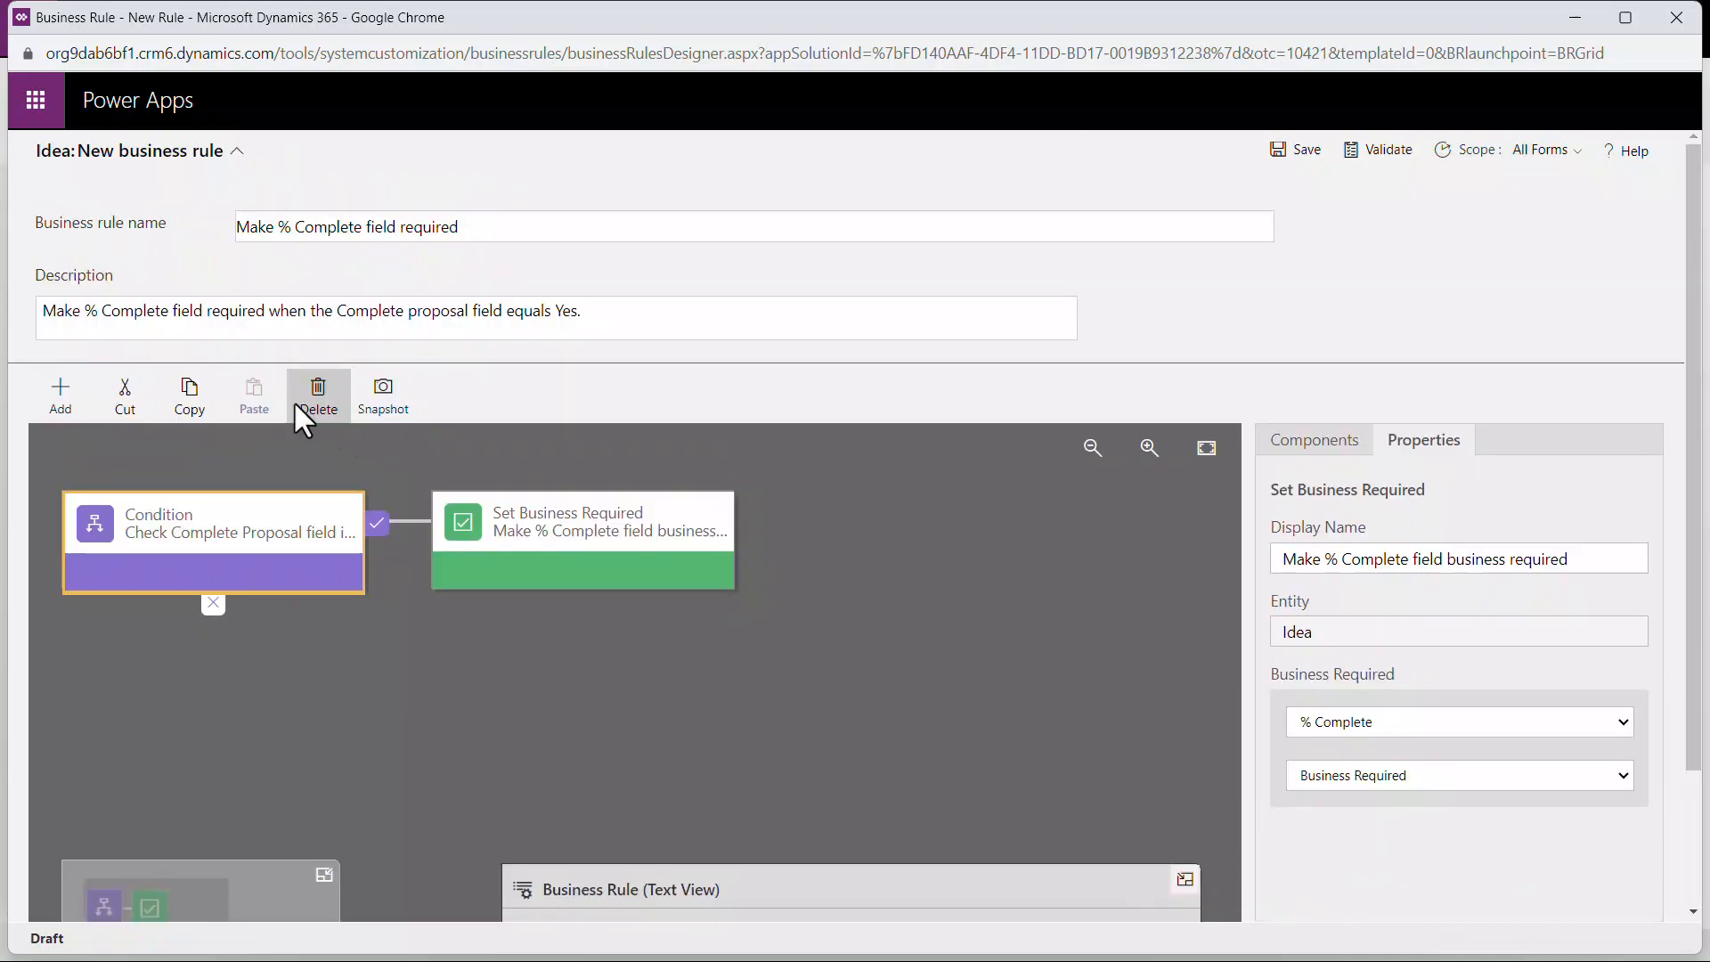
# Step: Add a Set Business Required action to the condition's not-met path and name it "Make % Complete field not business required"
pyautogui.click(71, 403)
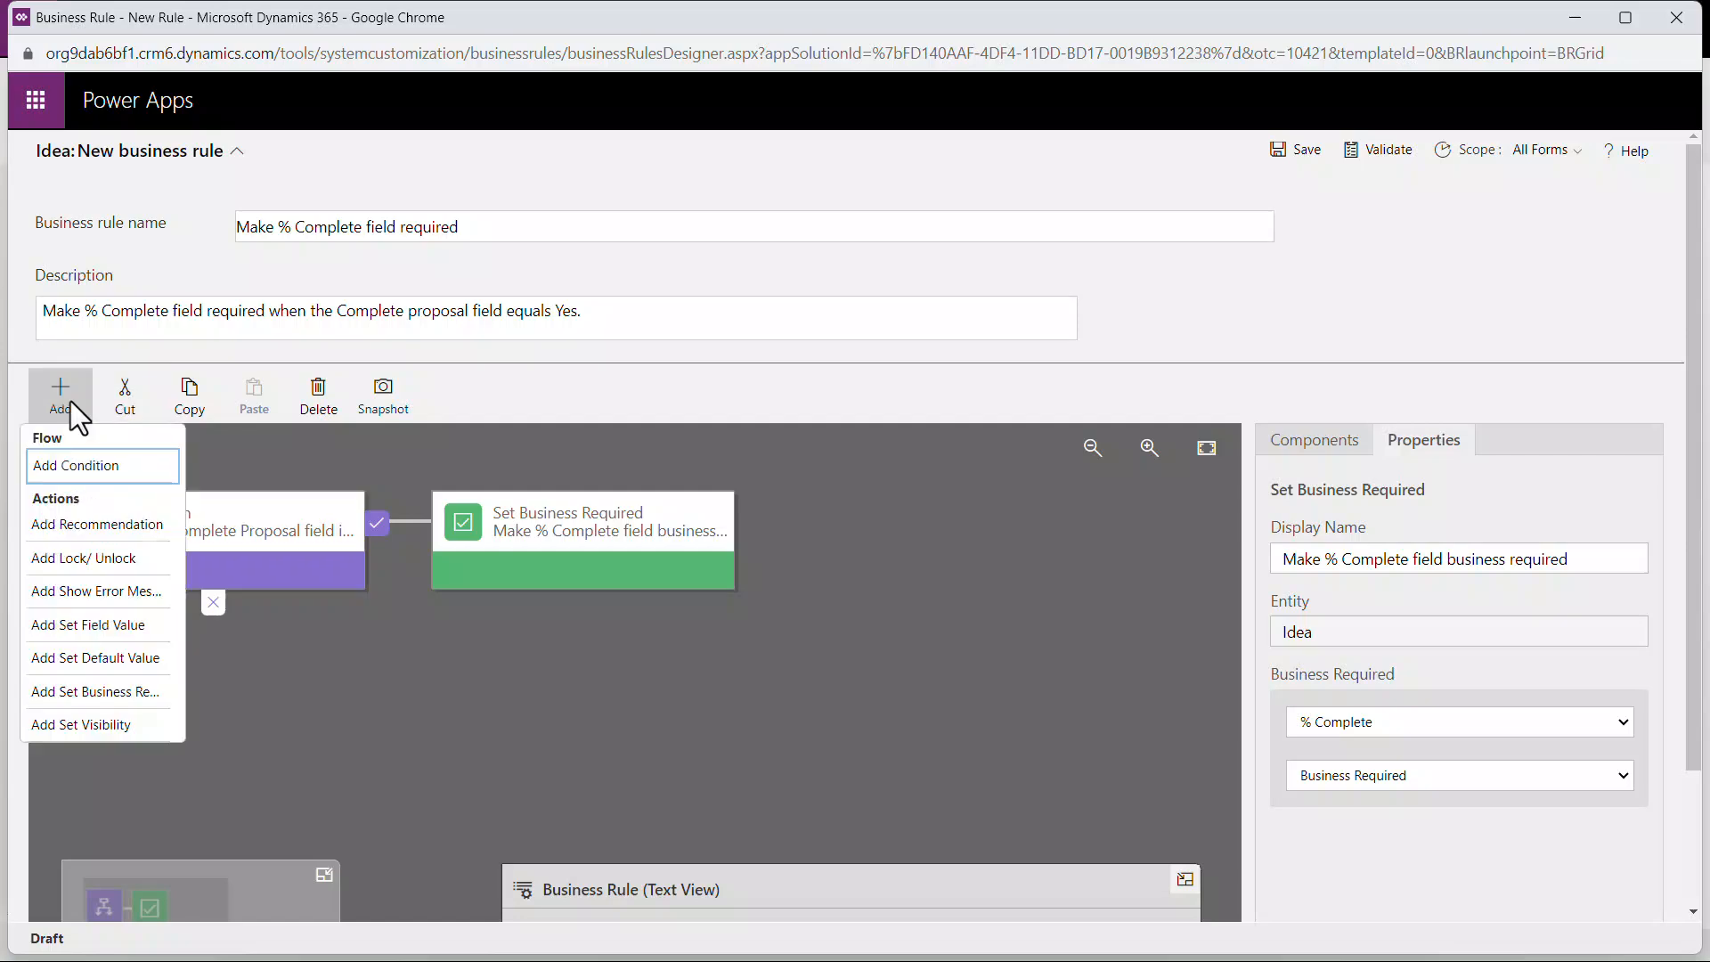
pyautogui.click(125, 689)
pyautogui.click(244, 634)
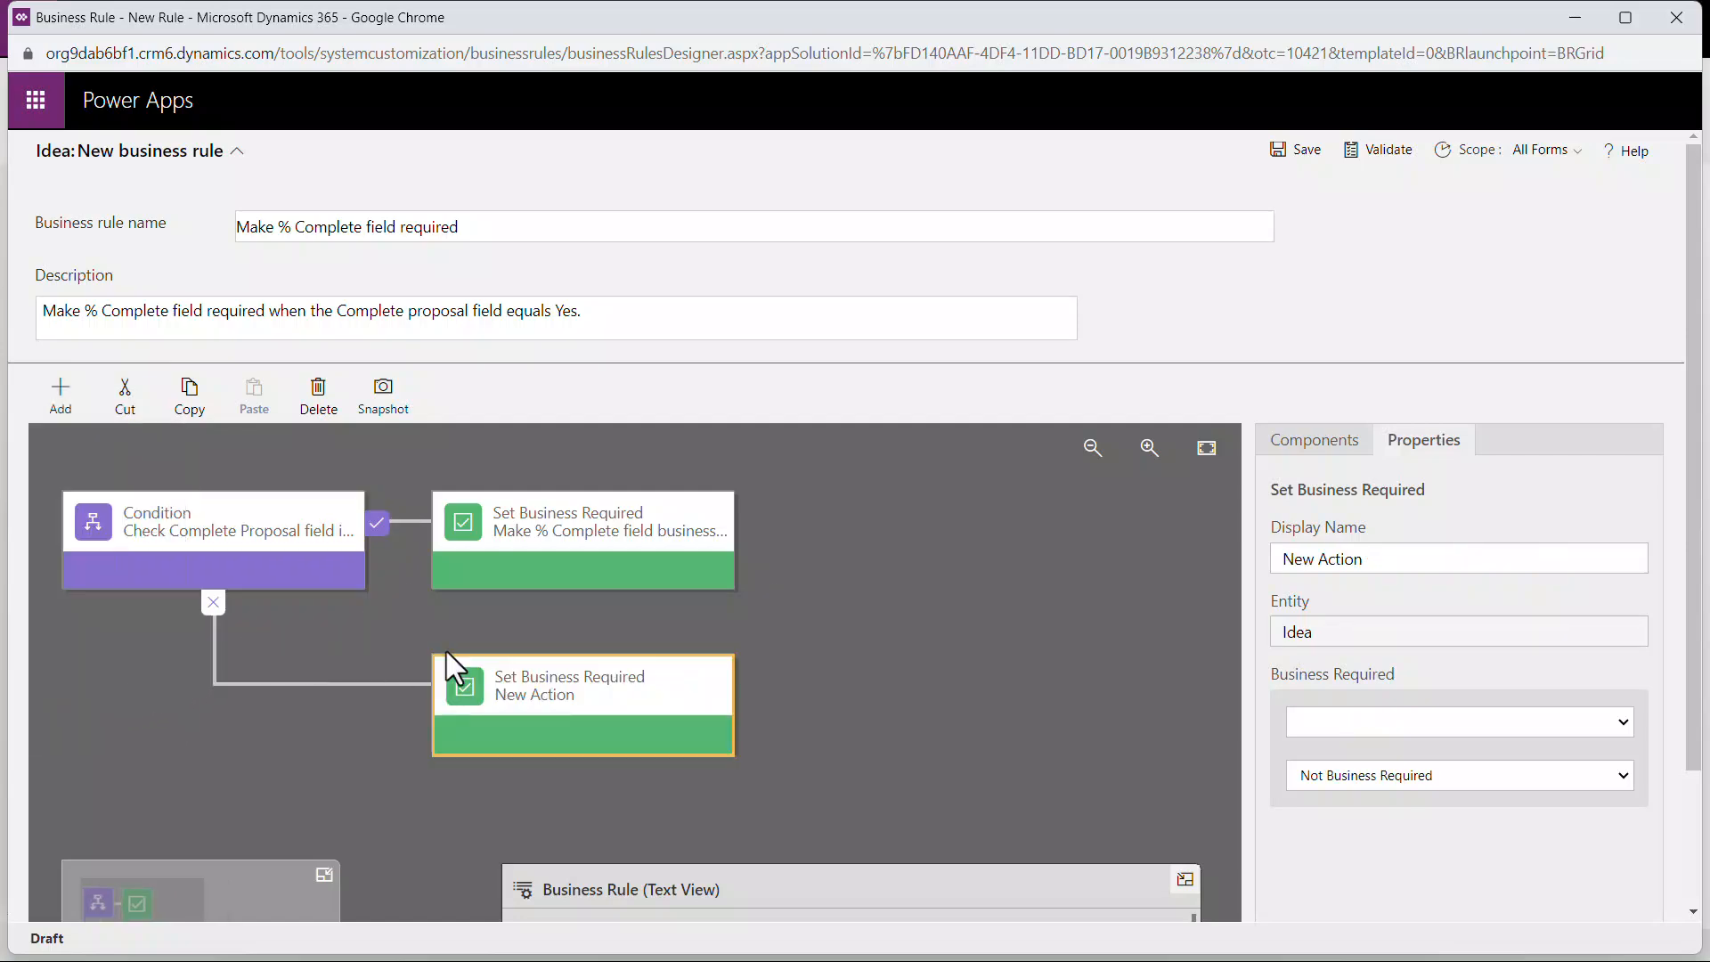
pyautogui.click(1483, 559)
pyautogui.hotkey('ctrl', 'a')
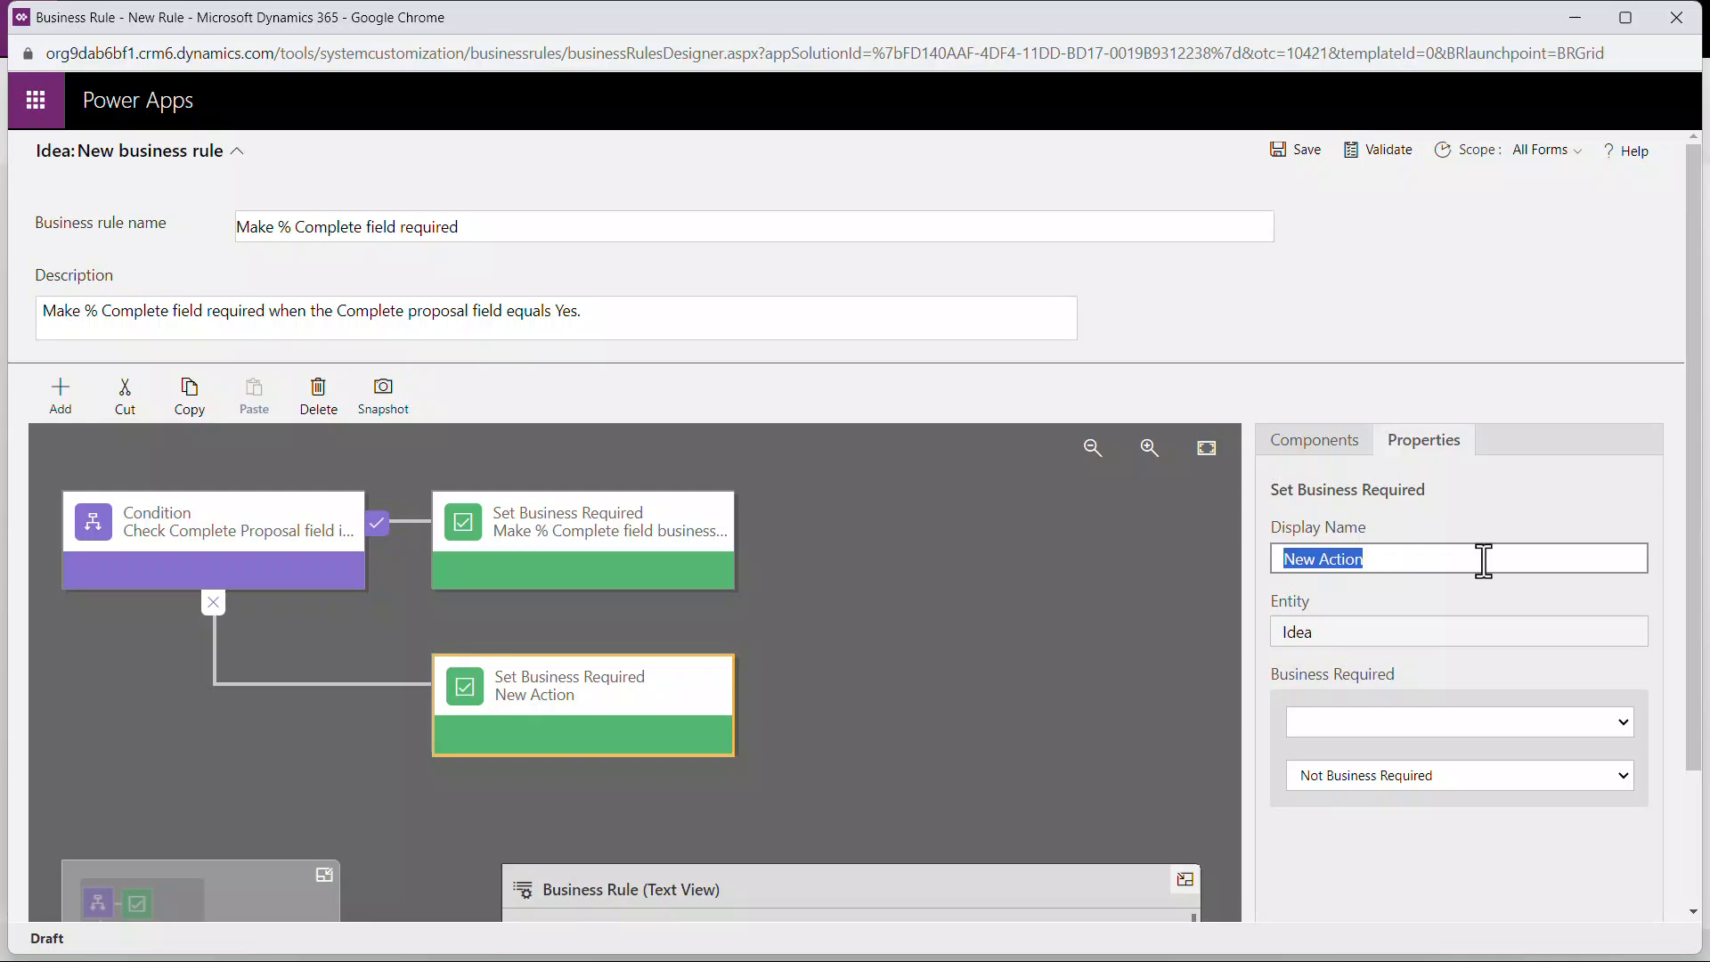
pyautogui.write('Make % Complete field not business required')
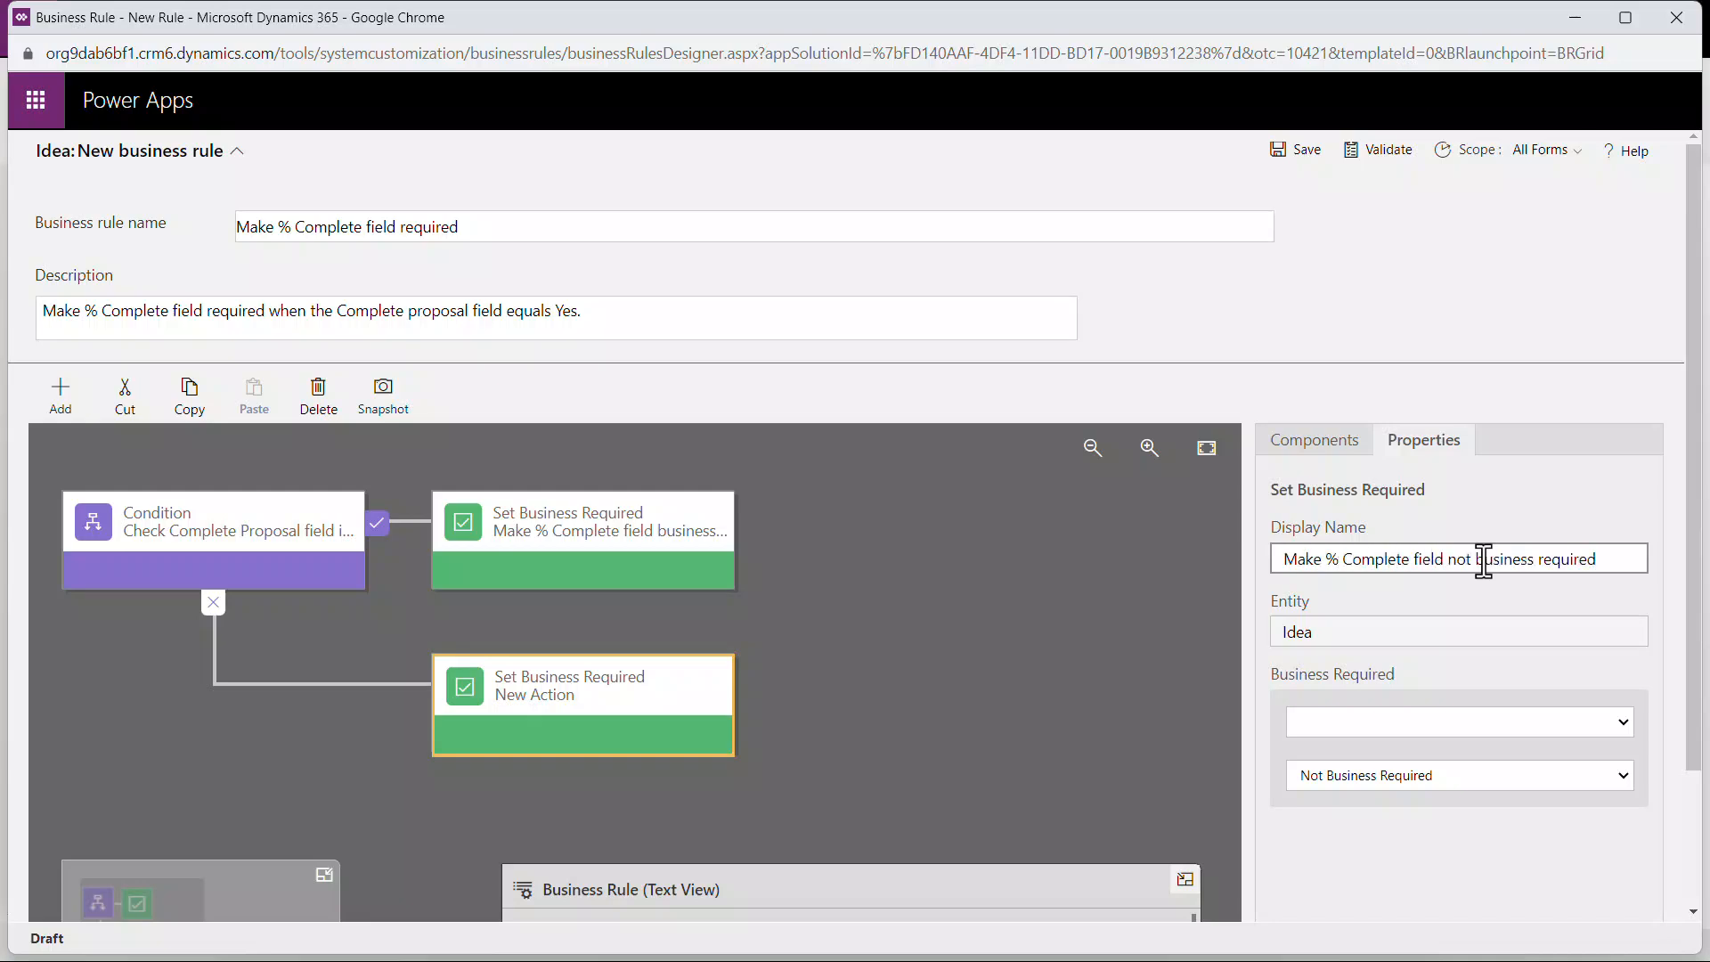
# Step: Select % Complete as the not-met action's field, leave it Not Business Required, and apply the action
pyautogui.click(1623, 723)
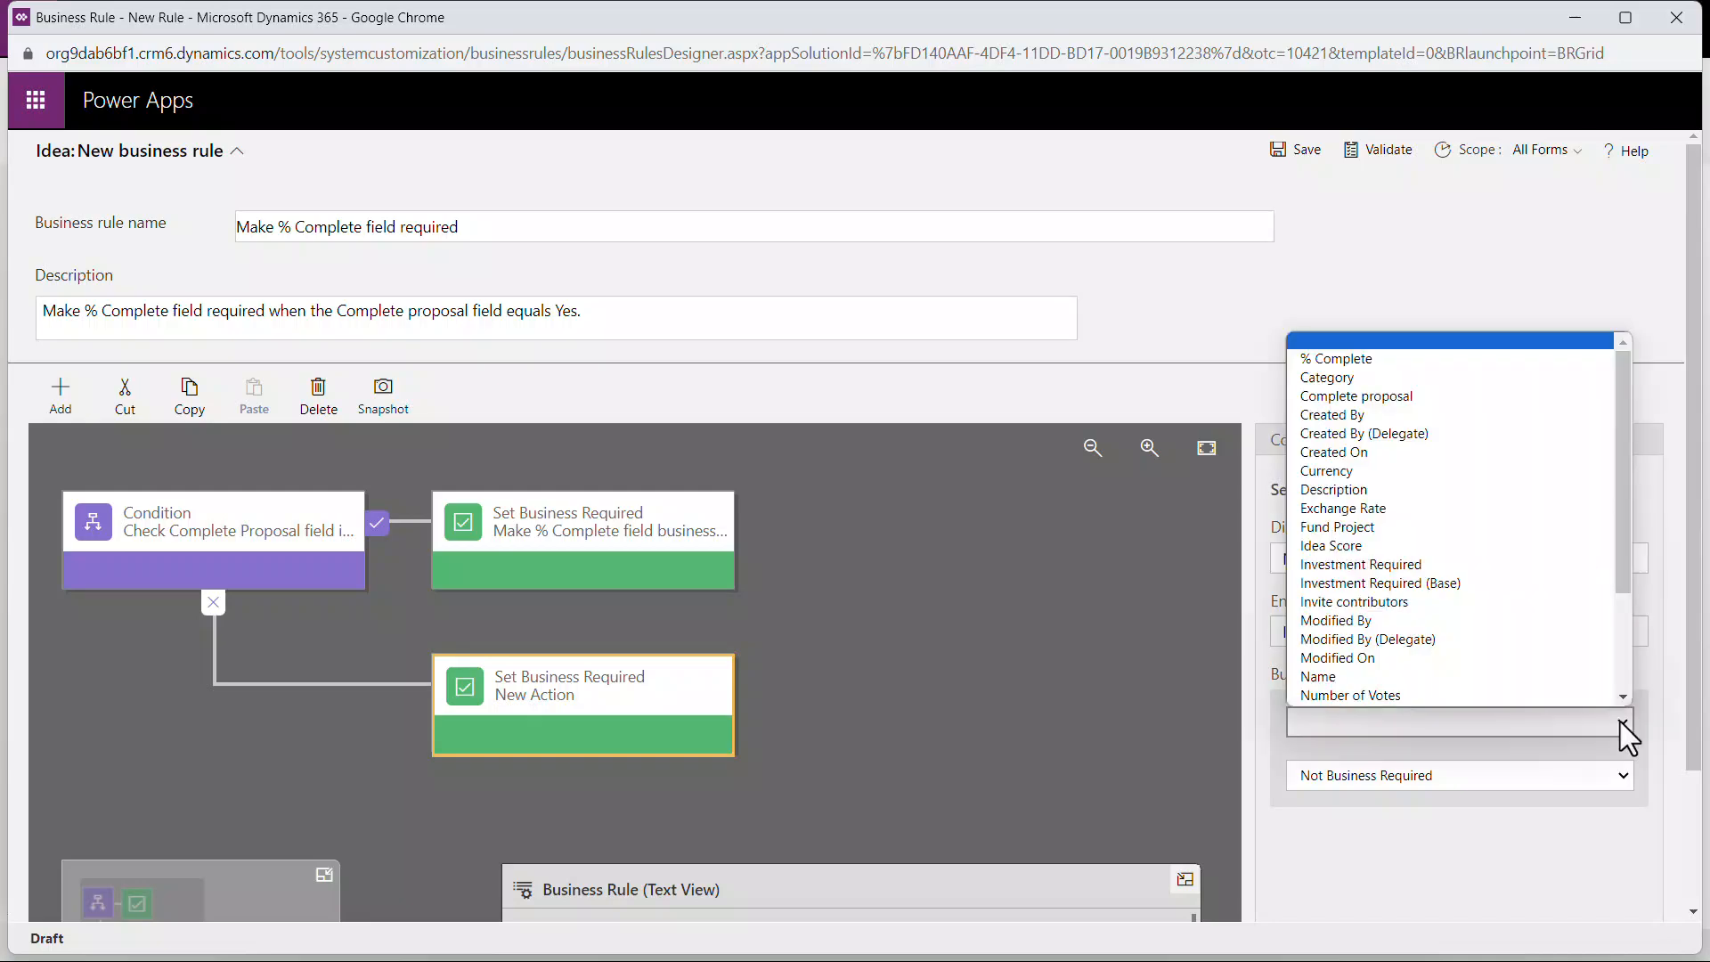
pyautogui.click(1594, 360)
pyautogui.scroll(-2, 1669, 535)
pyautogui.click(1406, 889)
pyautogui.scroll(2, 1676, 497)
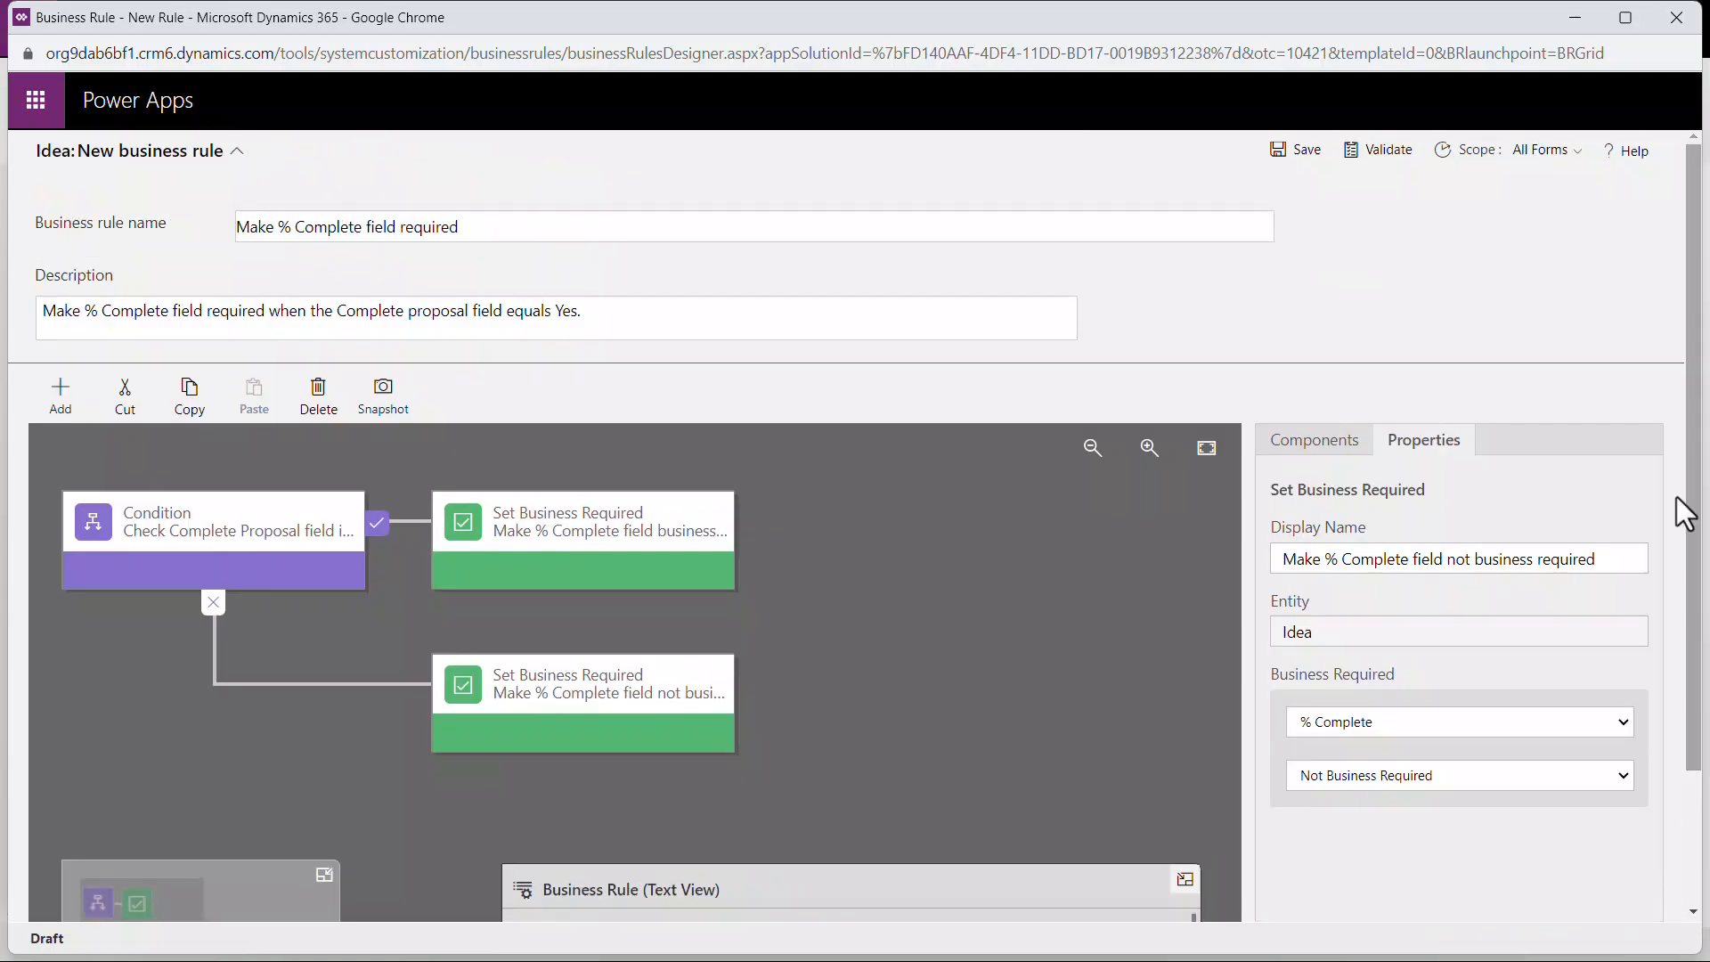
# Step: Save and activate the business rule, and close its designer and the business rules list
pyautogui.click(1578, 151)
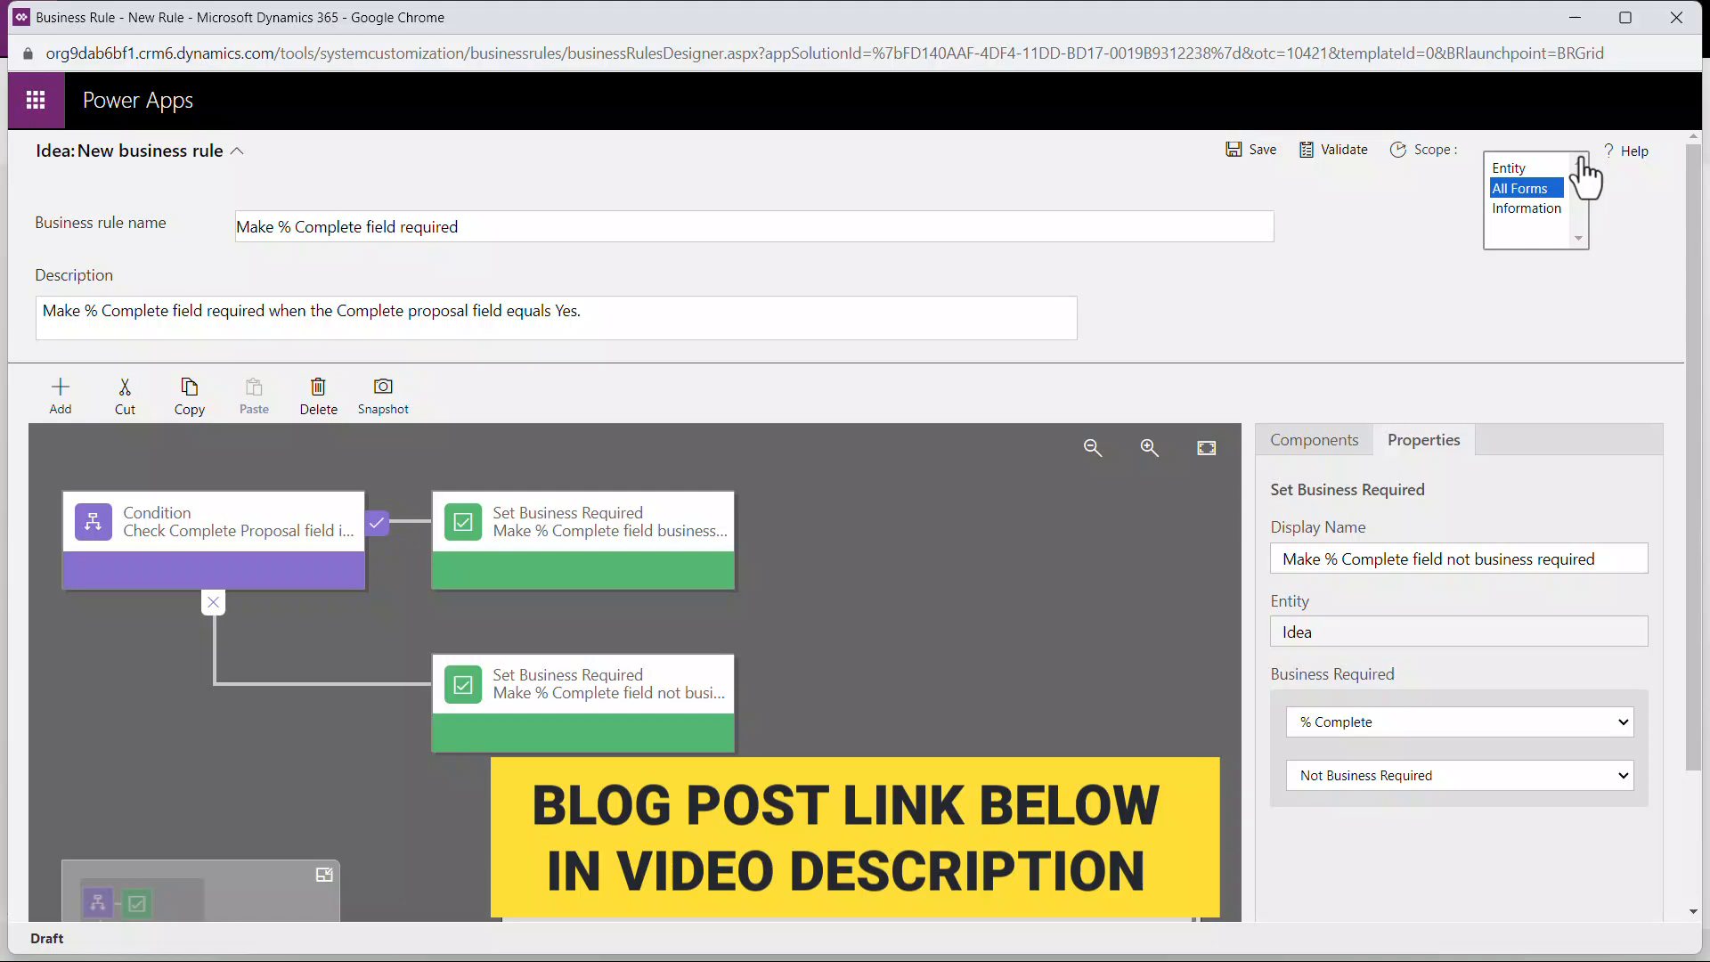
pyautogui.click(1256, 150)
pyautogui.click(1395, 149)
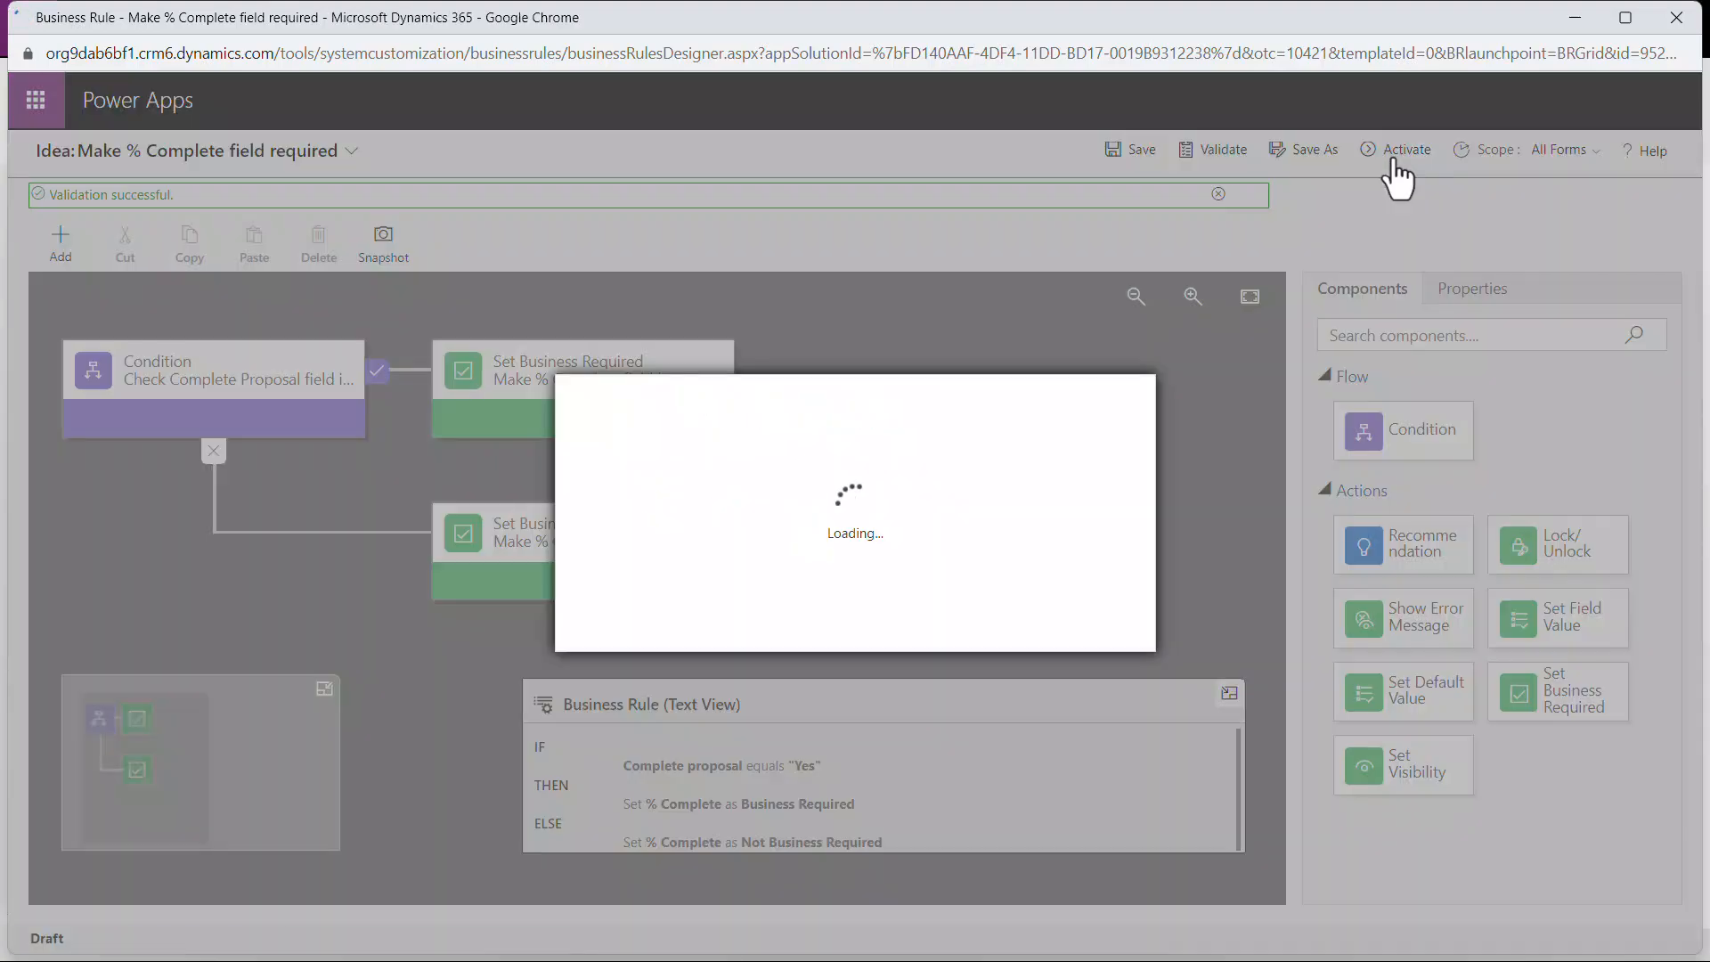
pyautogui.click(1006, 634)
pyautogui.click(1673, 18)
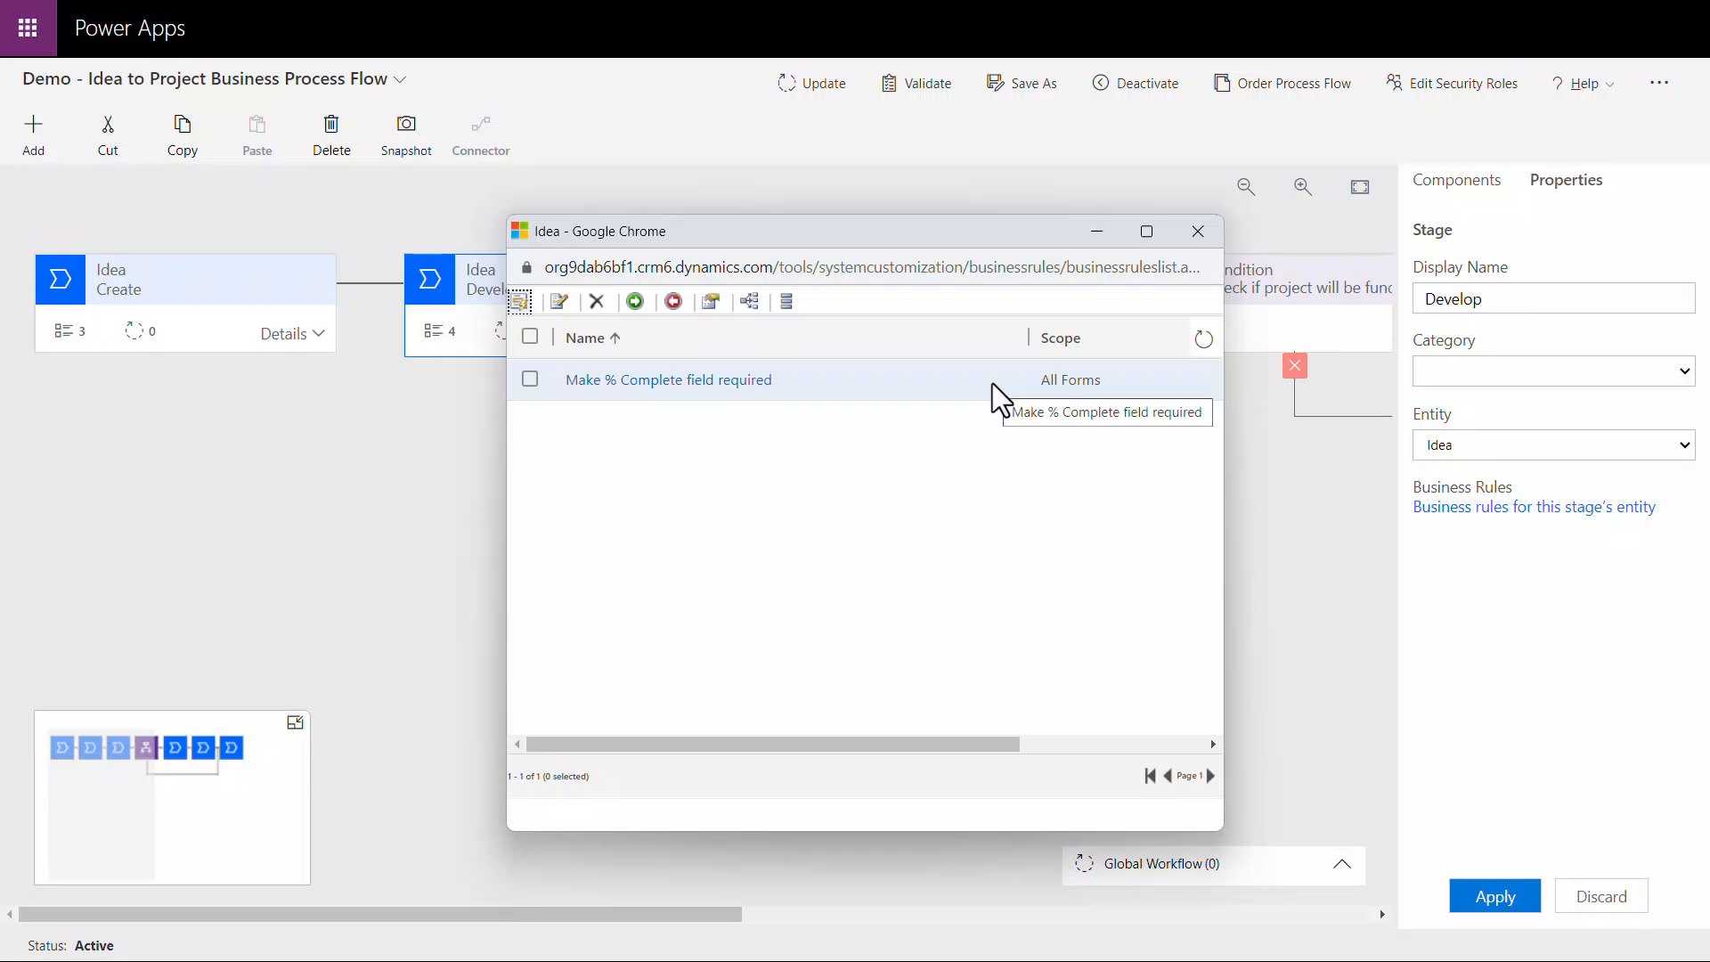
pyautogui.click(1177, 226)
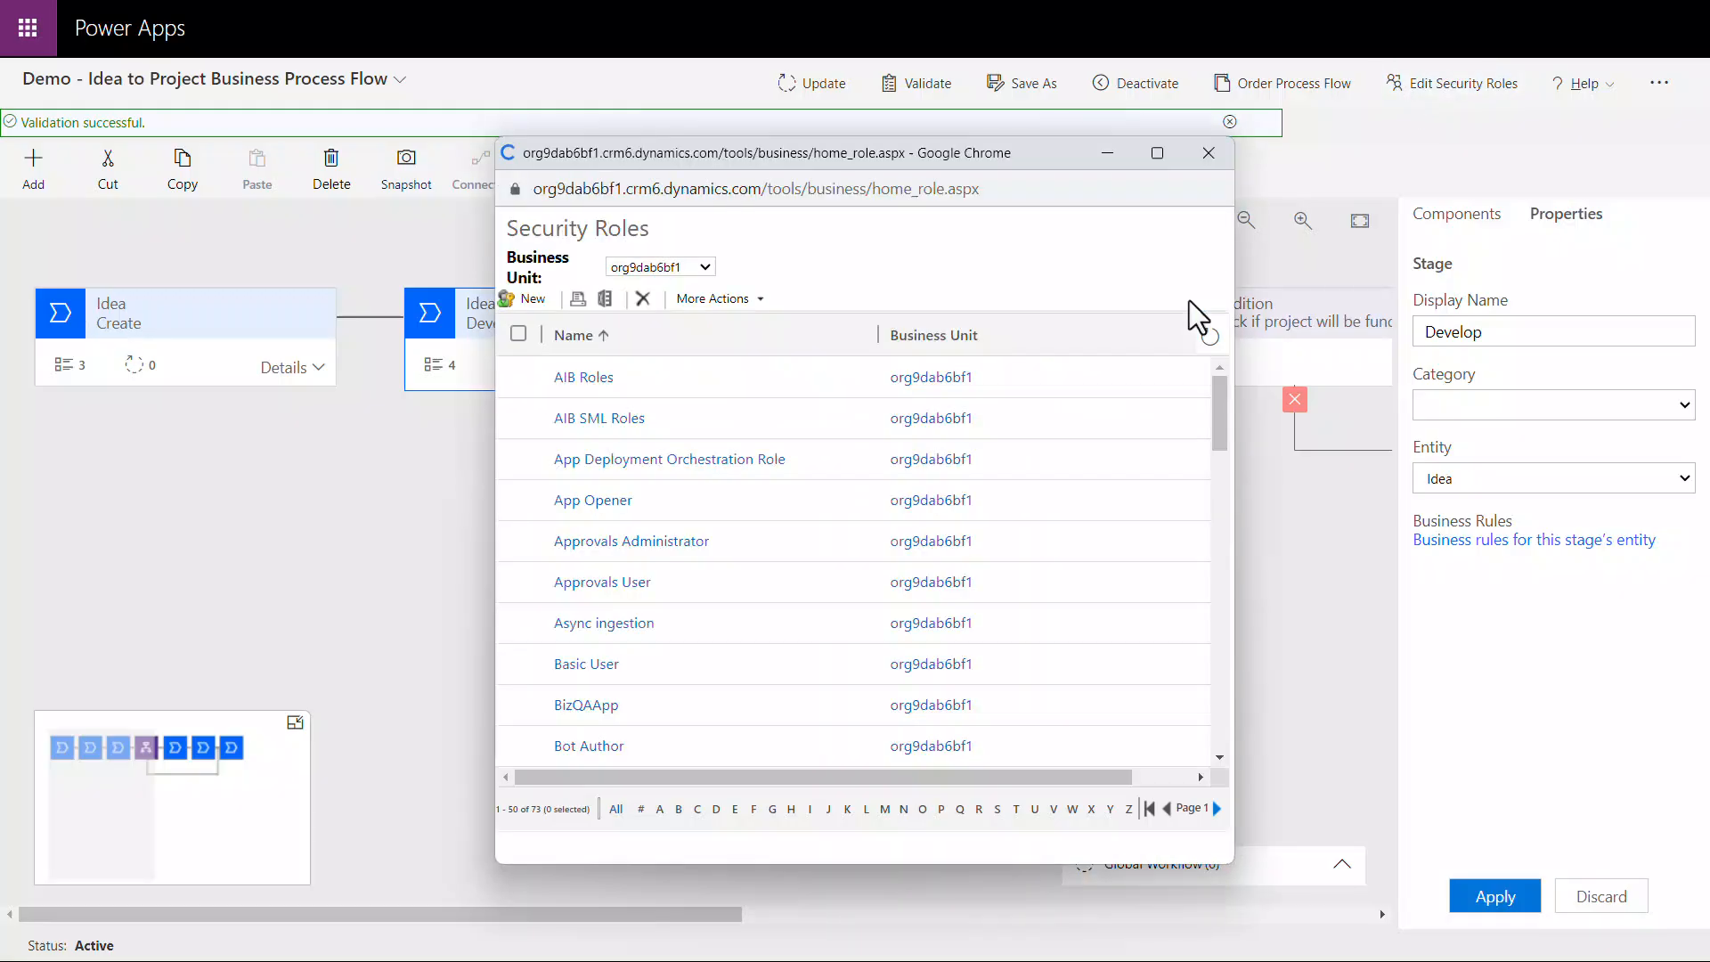
# Step: Grant the Demo_Innovation Challenge app user role Organization-level privileges on the Demo - Idea to Project Business Process Flow and save the role
pyautogui.scroll(-10, 1018, 614)
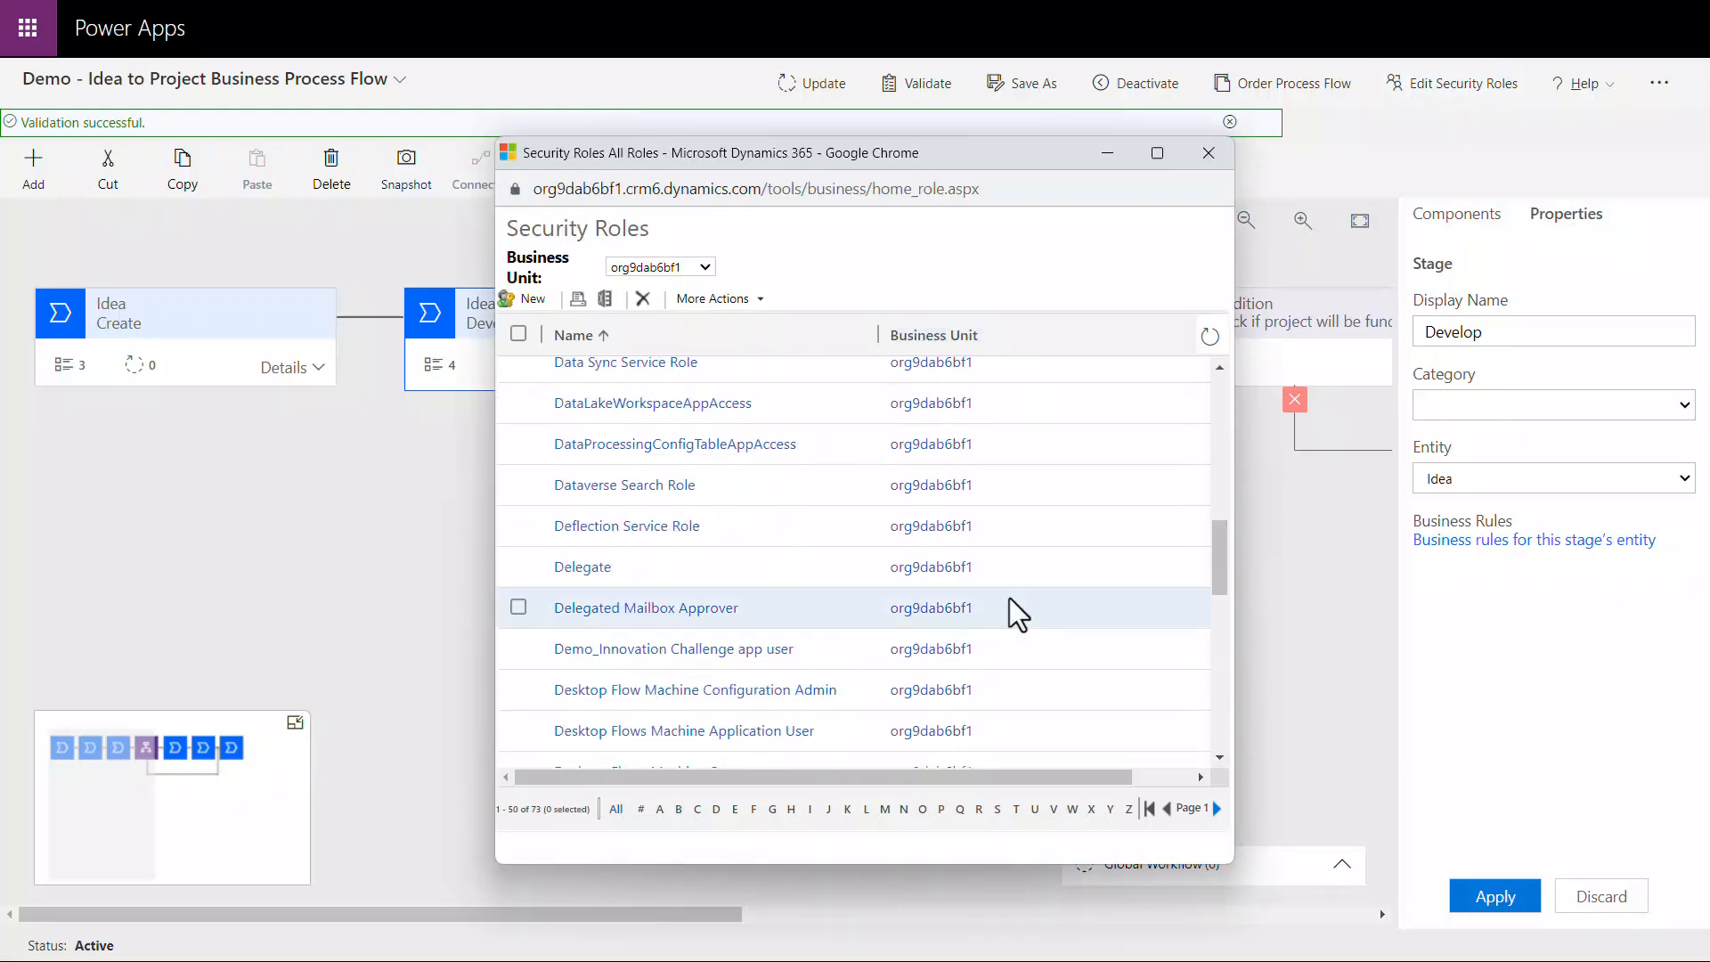
pyautogui.click(780, 654)
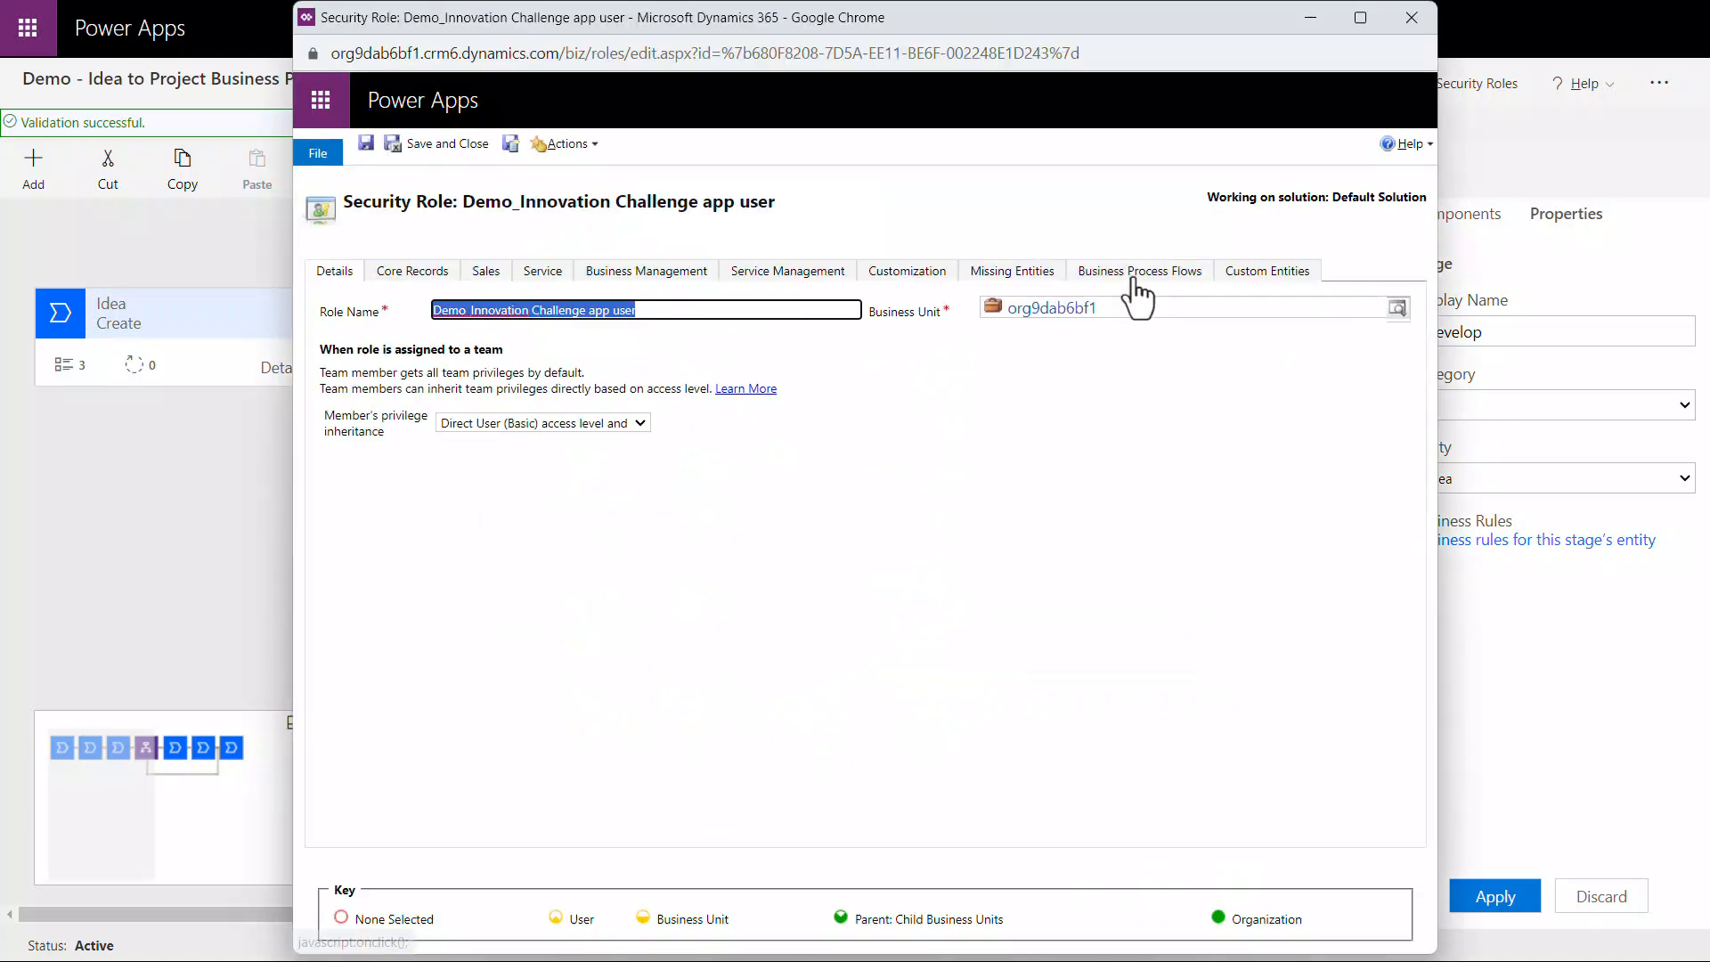
pyautogui.click(1136, 283)
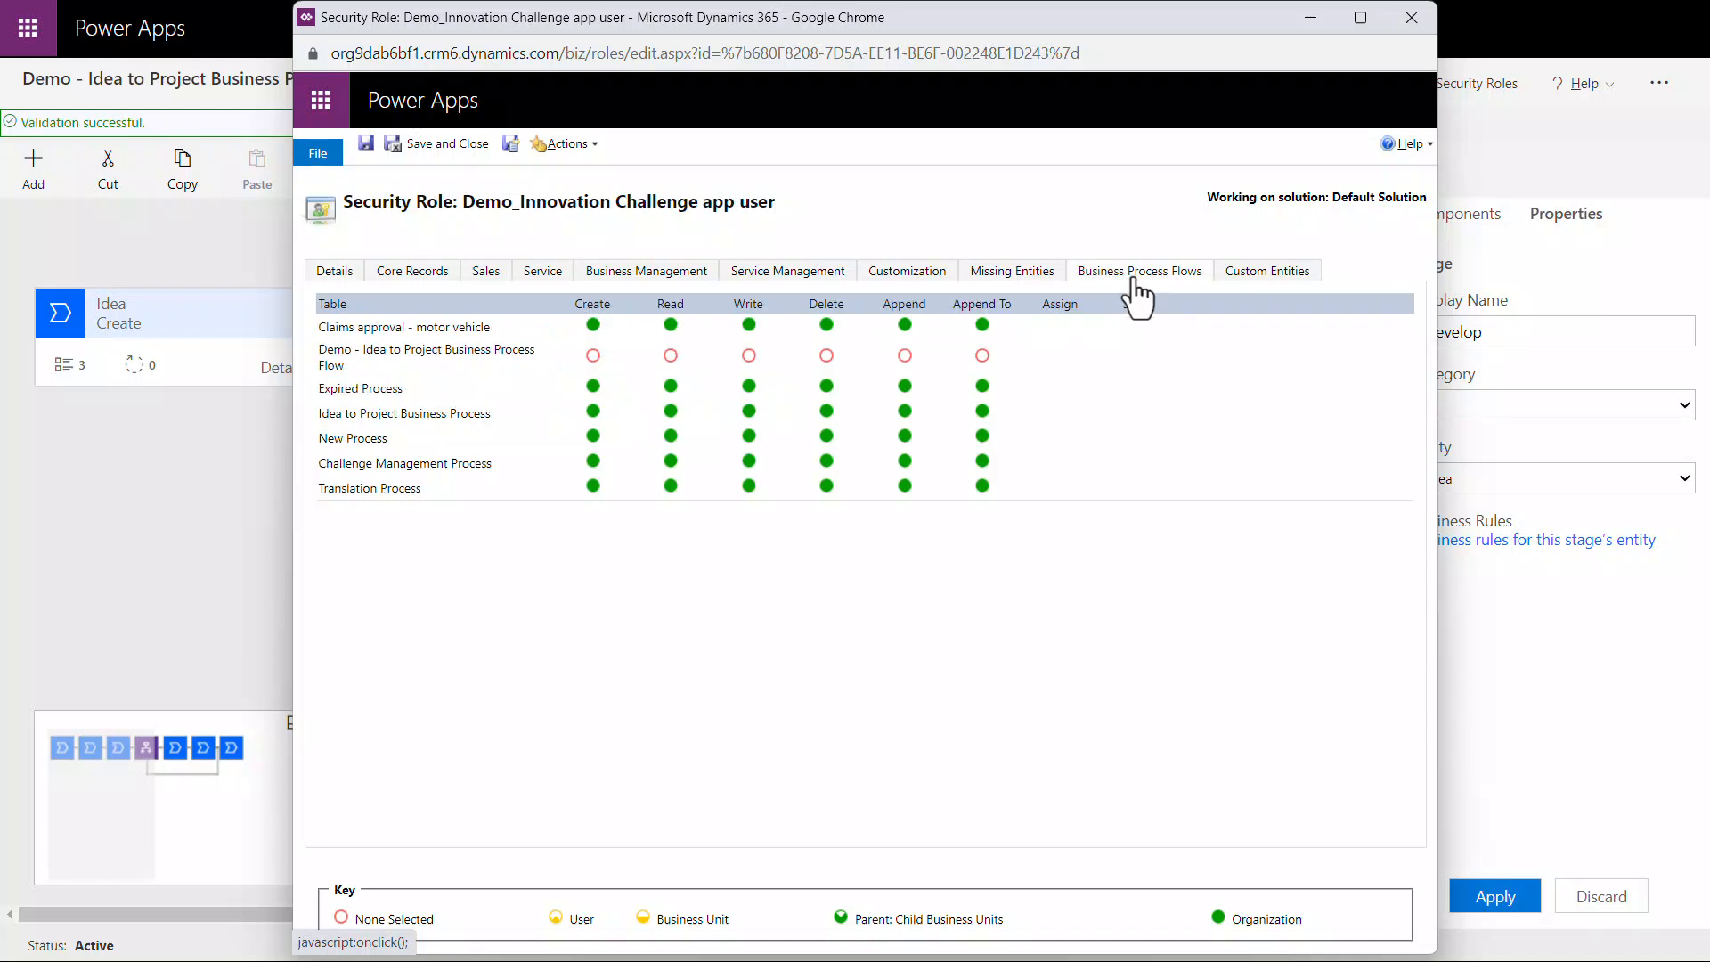
pyautogui.click(532, 357)
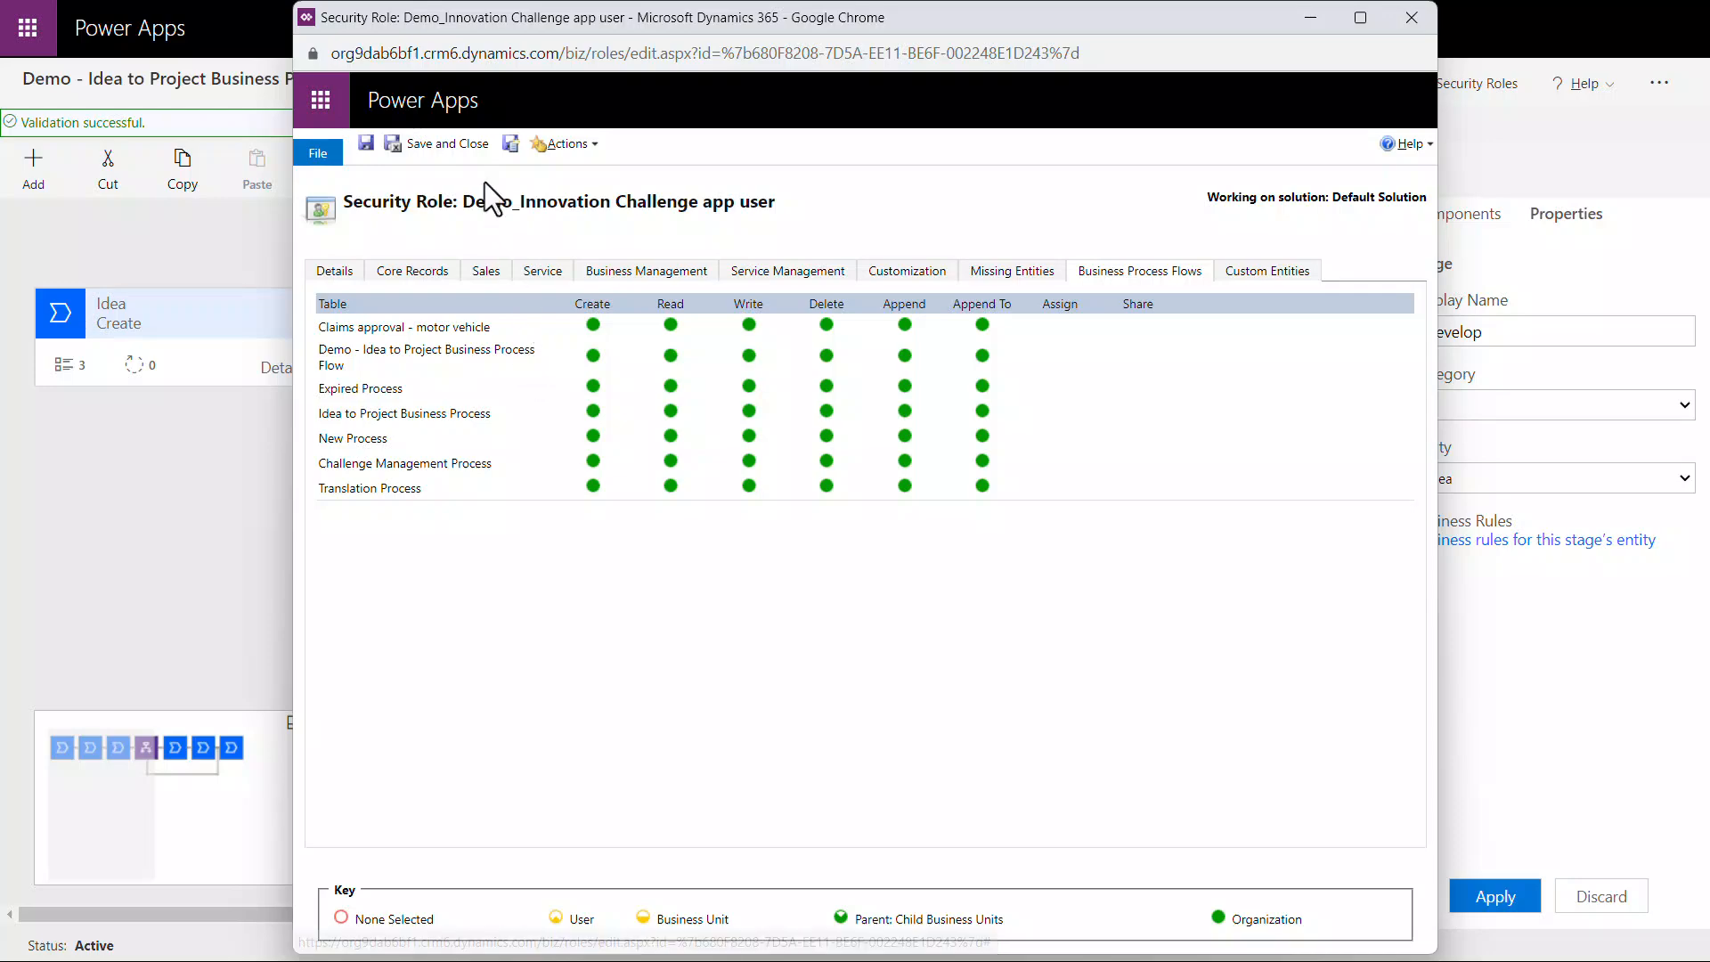
pyautogui.click(472, 147)
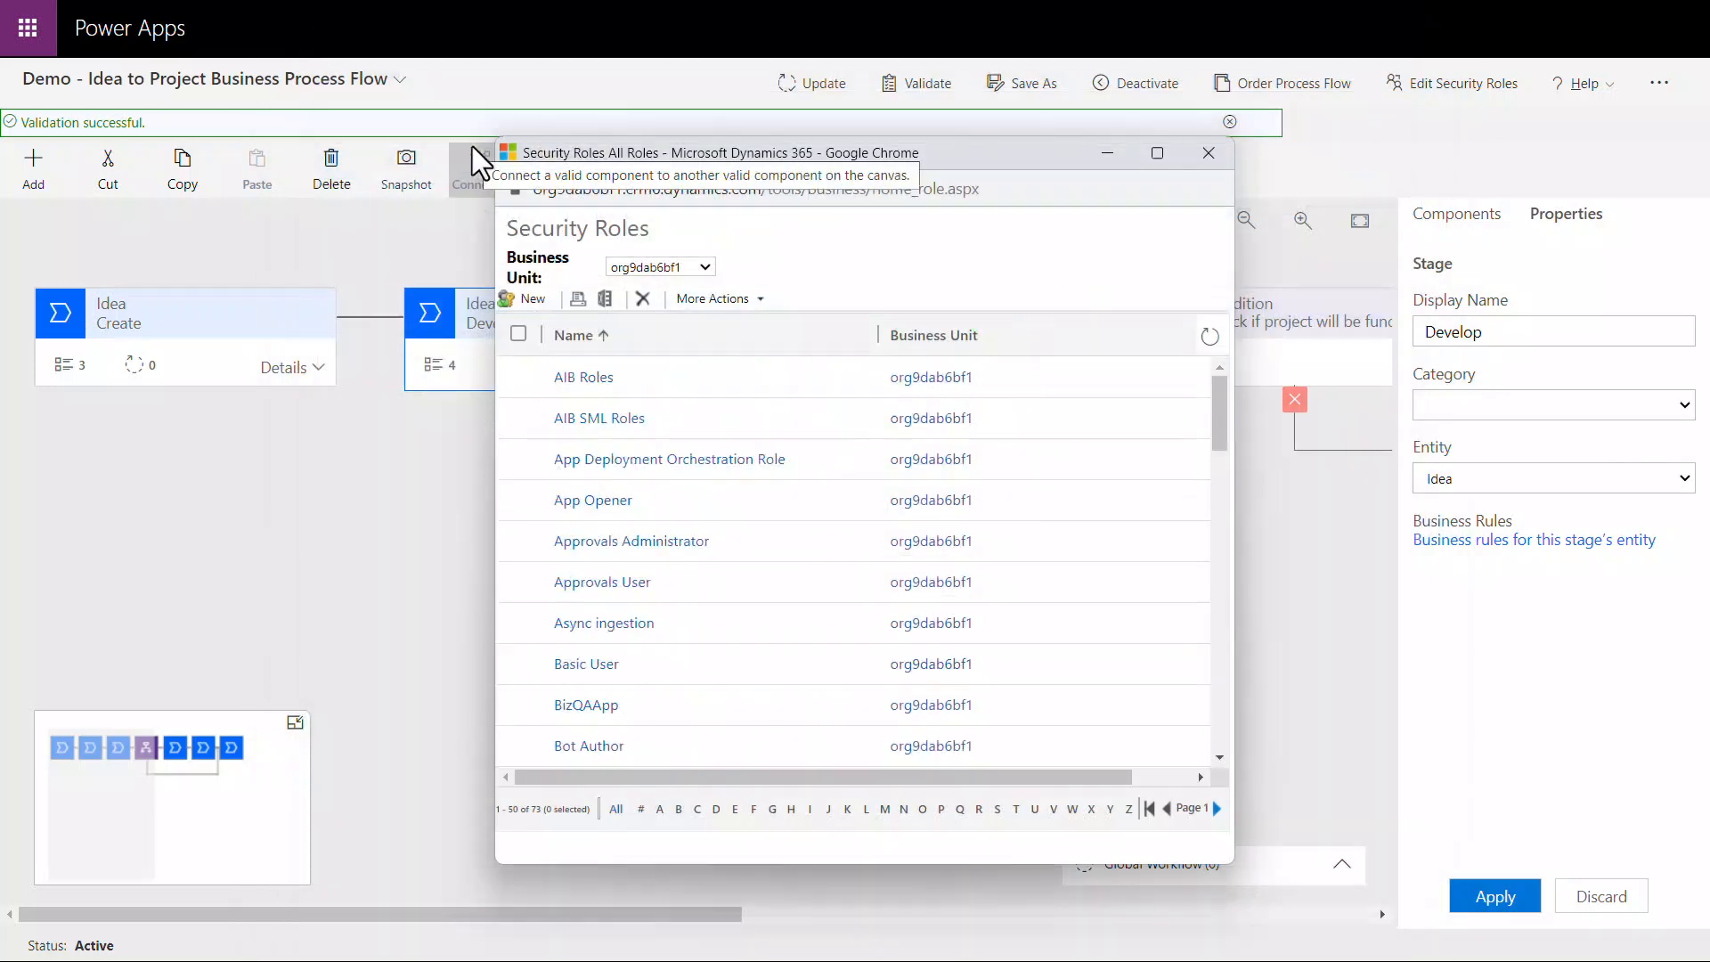
pyautogui.click(1209, 153)
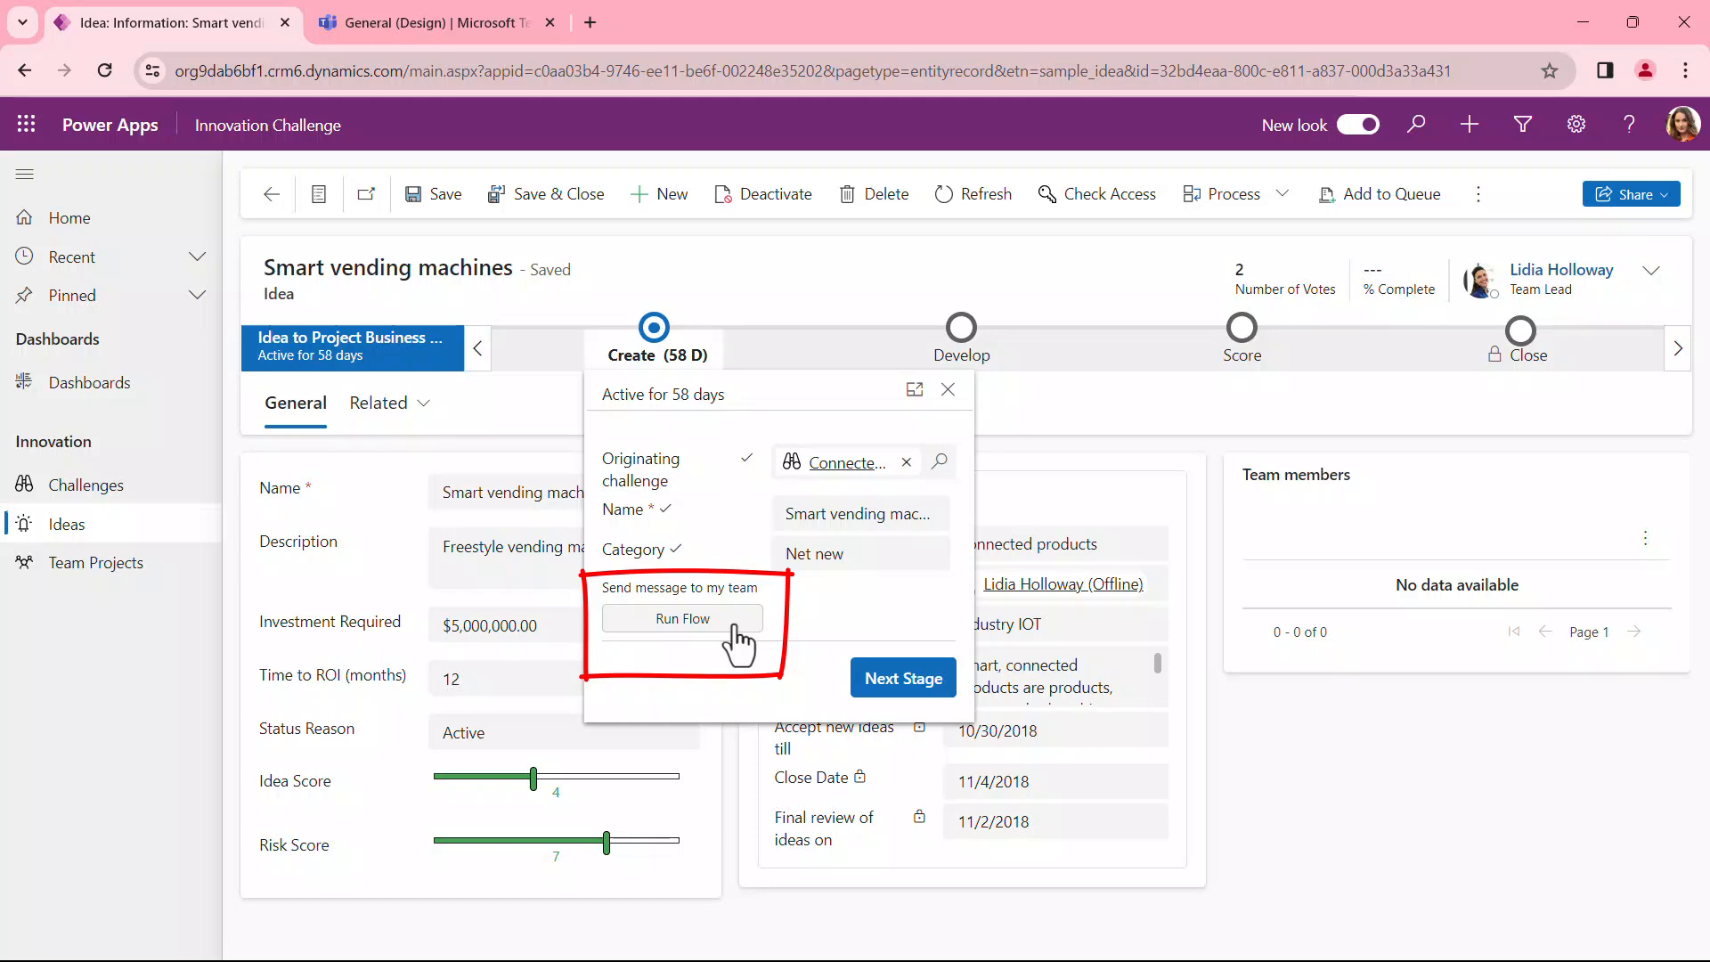
# Step: Run the Send a message from BPF flow from the Smart vending machines idea's Create stage with the comment "Hi team check out this cool idea!"
pyautogui.click(735, 640)
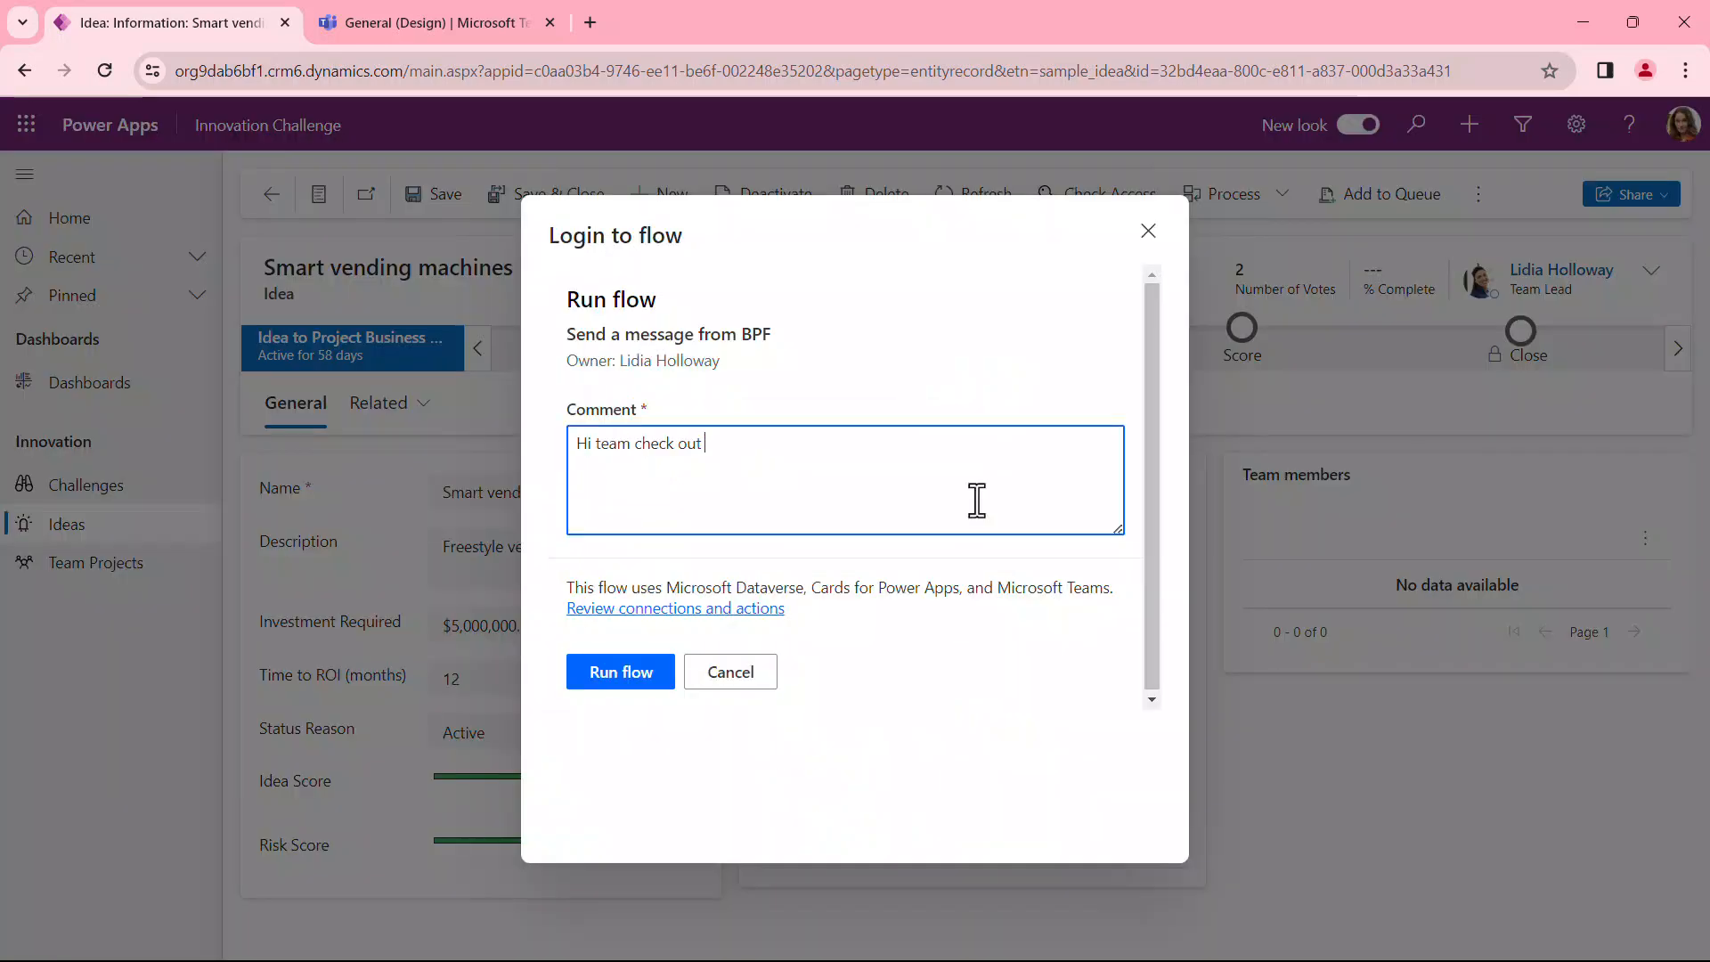
pyautogui.write('this cool idea!')
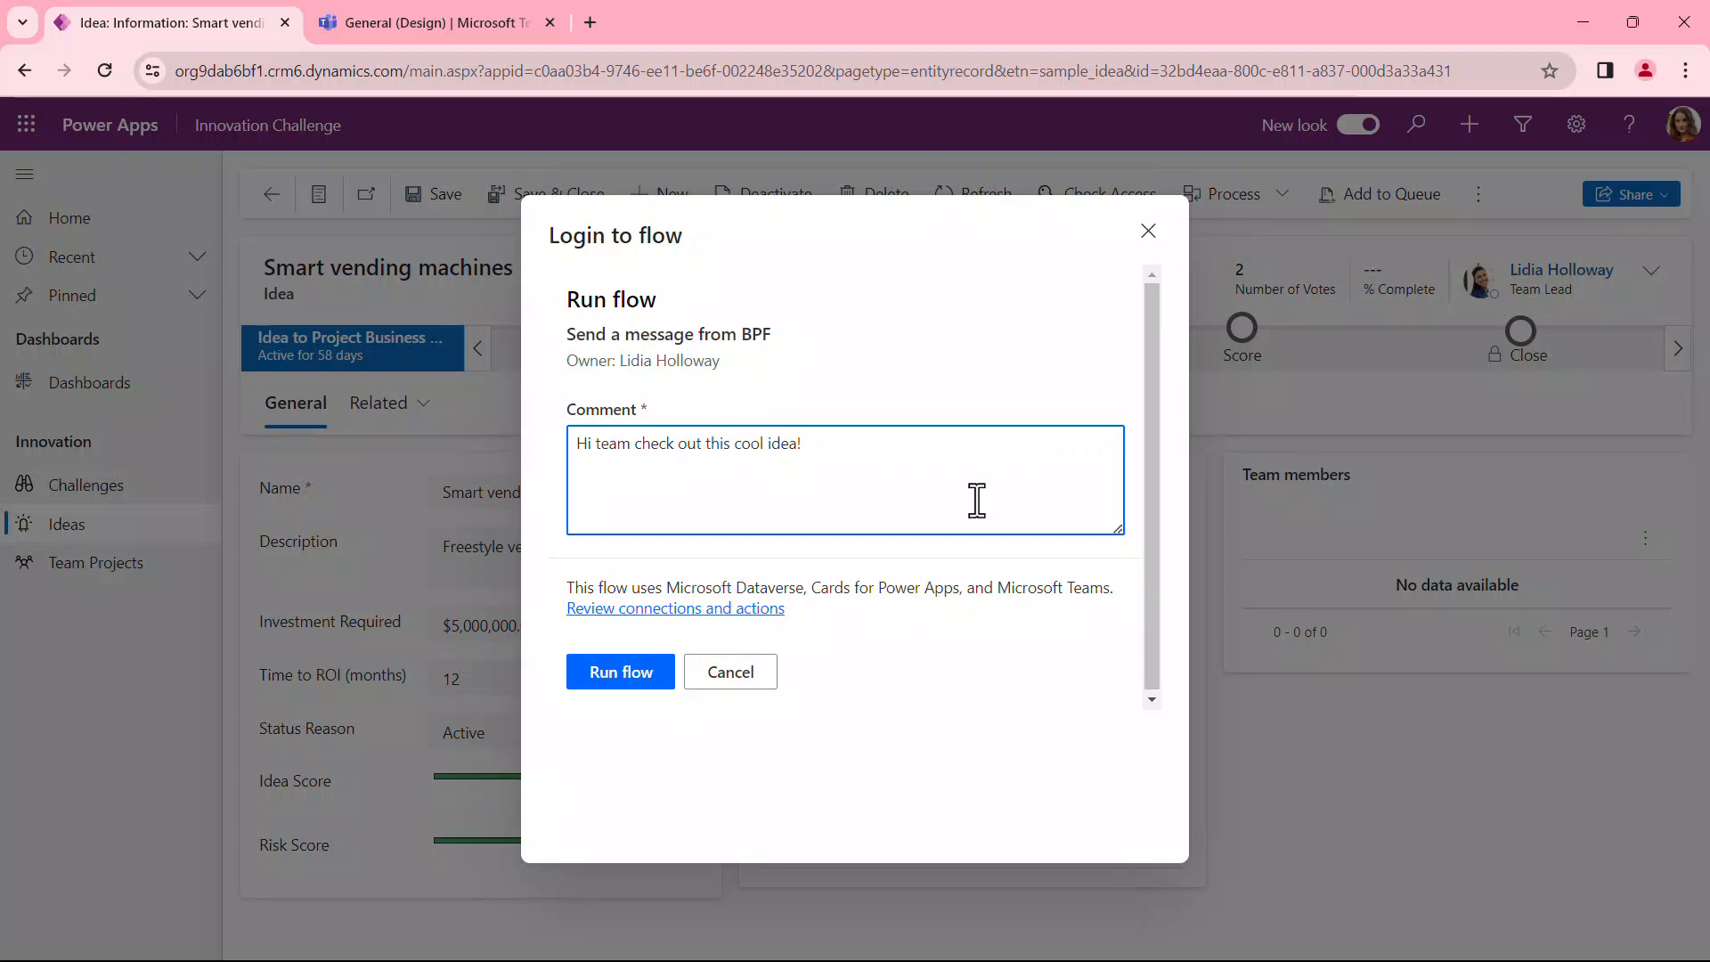
pyautogui.click(664, 677)
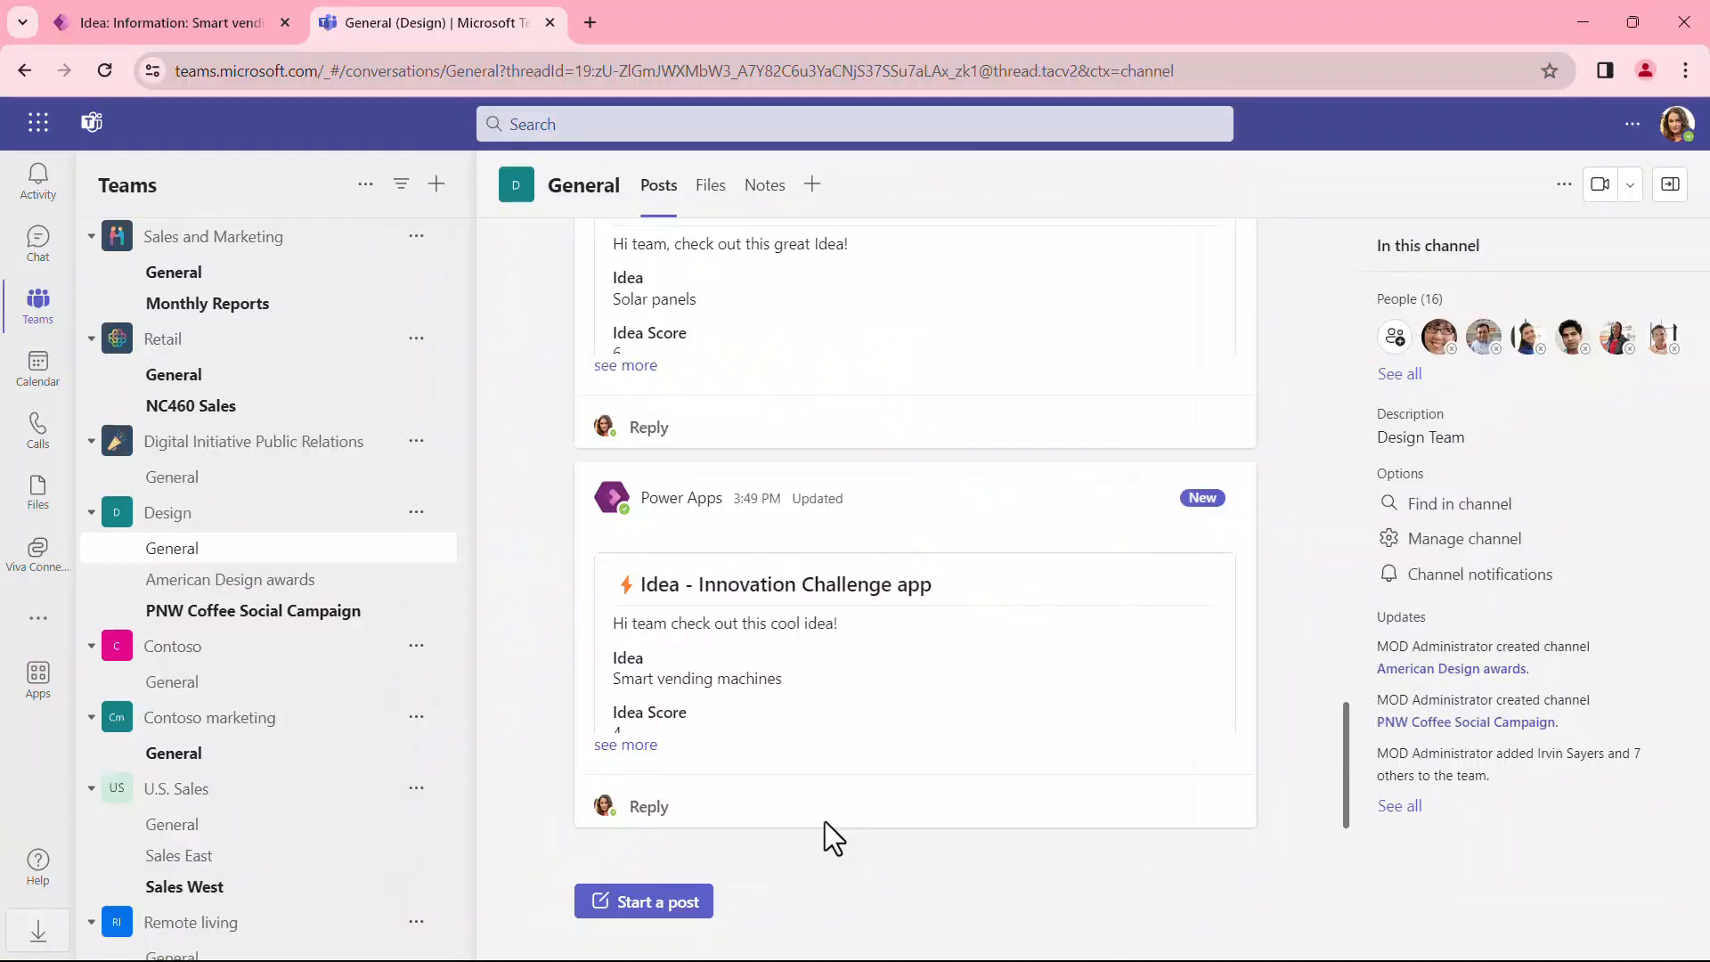
# Step: Expand the Smart vending machines idea card in the Design team's General channel to view its full details
pyautogui.click(654, 746)
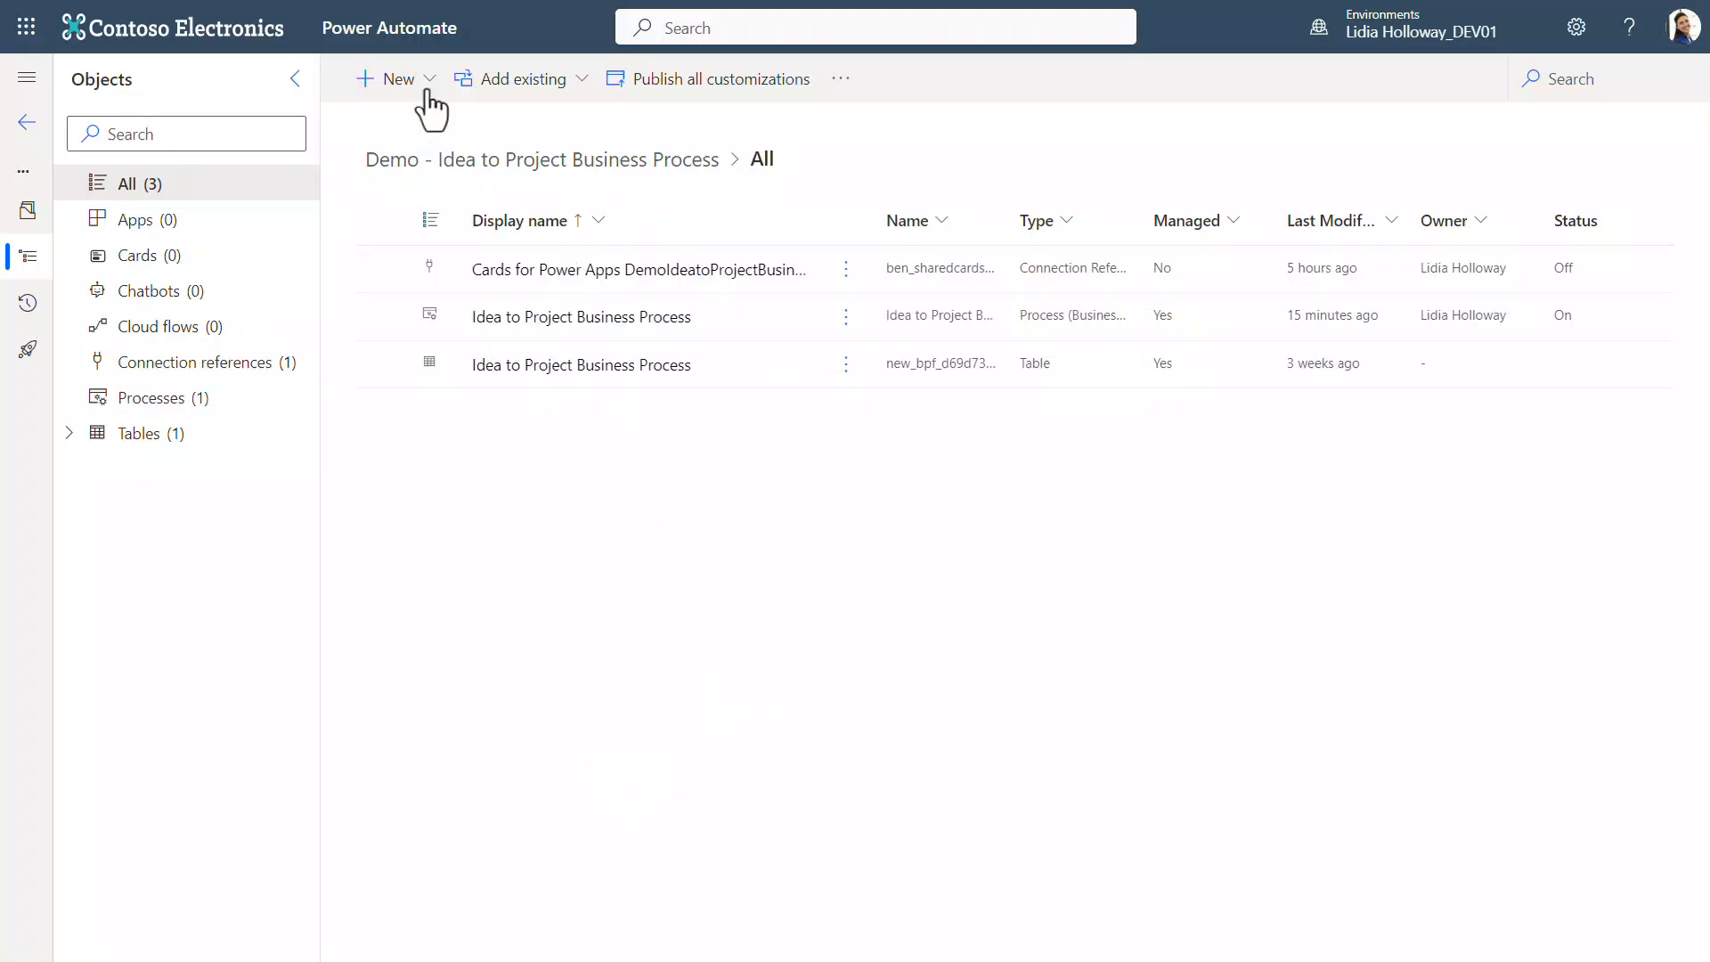
# Step: In Power Automate, create an instant cloud flow named "Send a message from BPF" with the trigger "When a flow step is run from a business process flow"
pyautogui.click(423, 85)
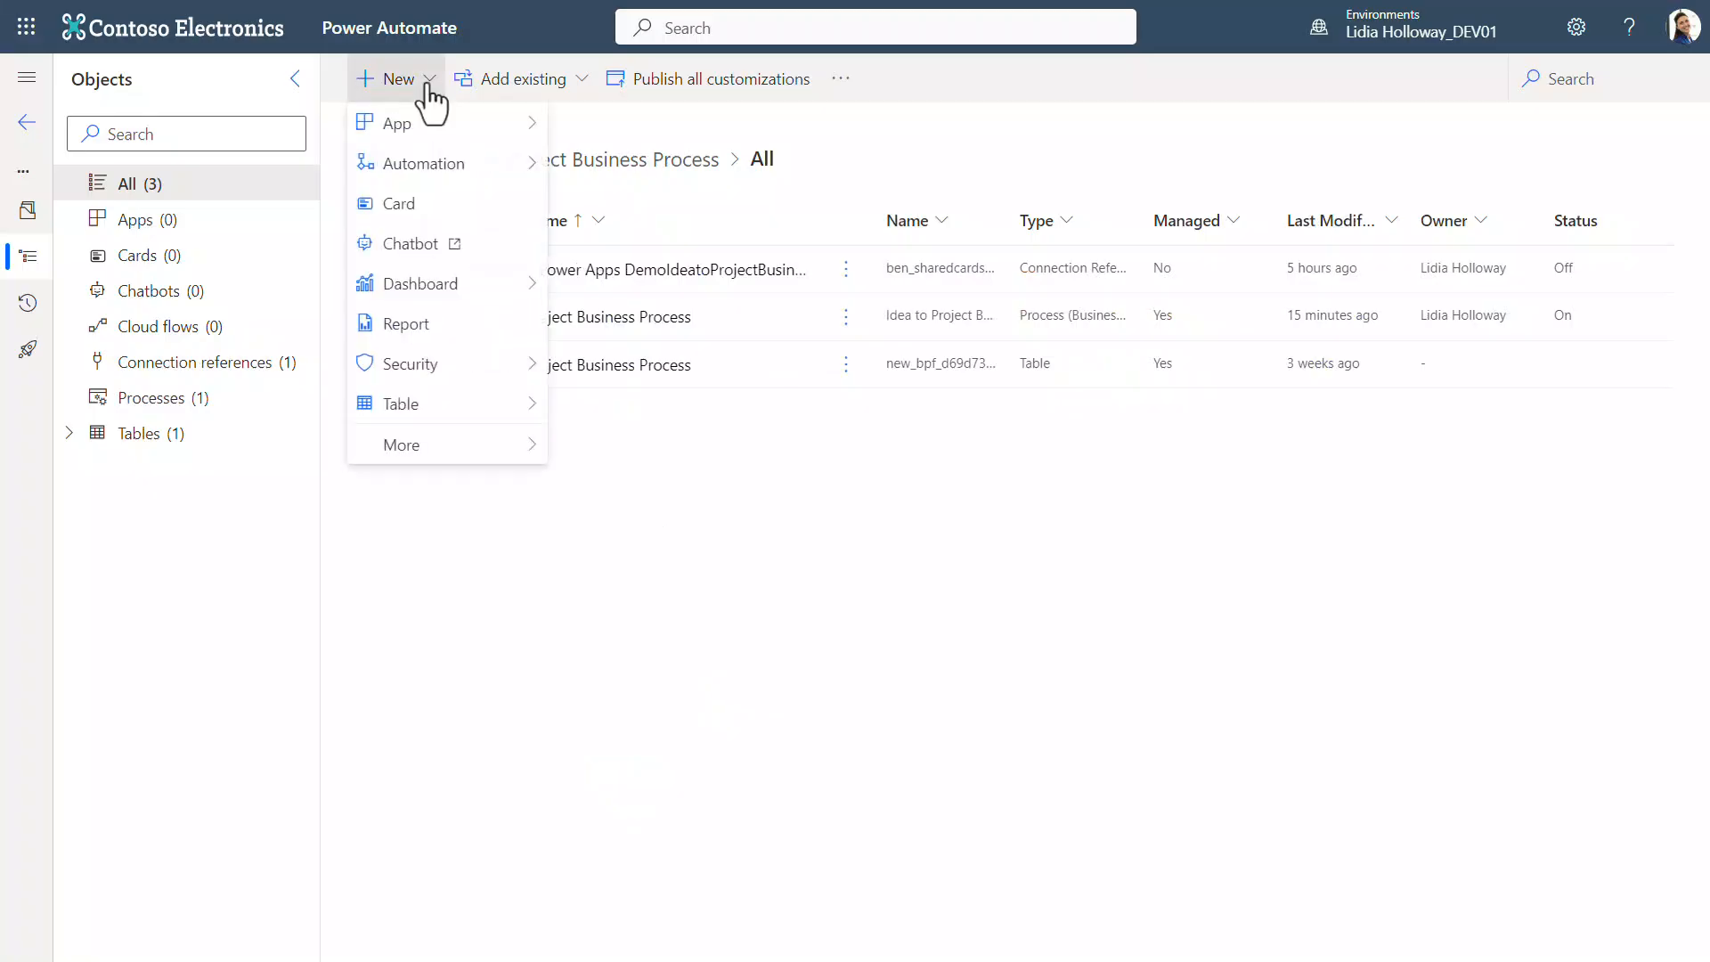
pyautogui.moveTo(443, 169)
pyautogui.moveTo(679, 179)
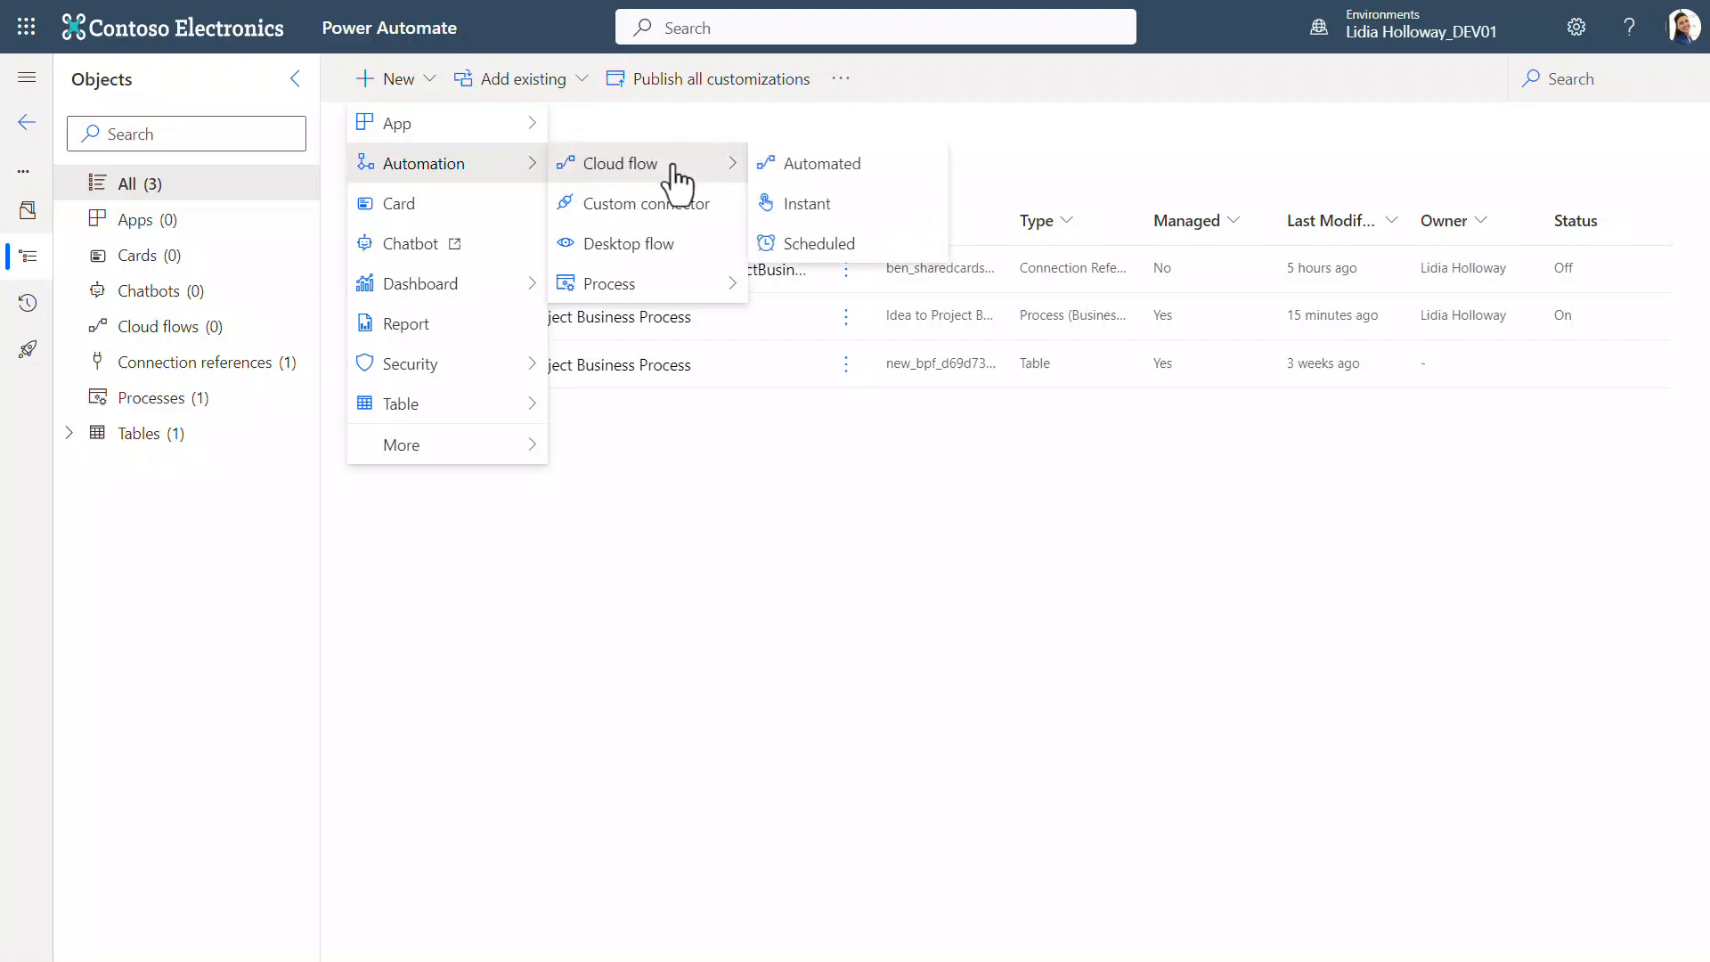
pyautogui.click(824, 204)
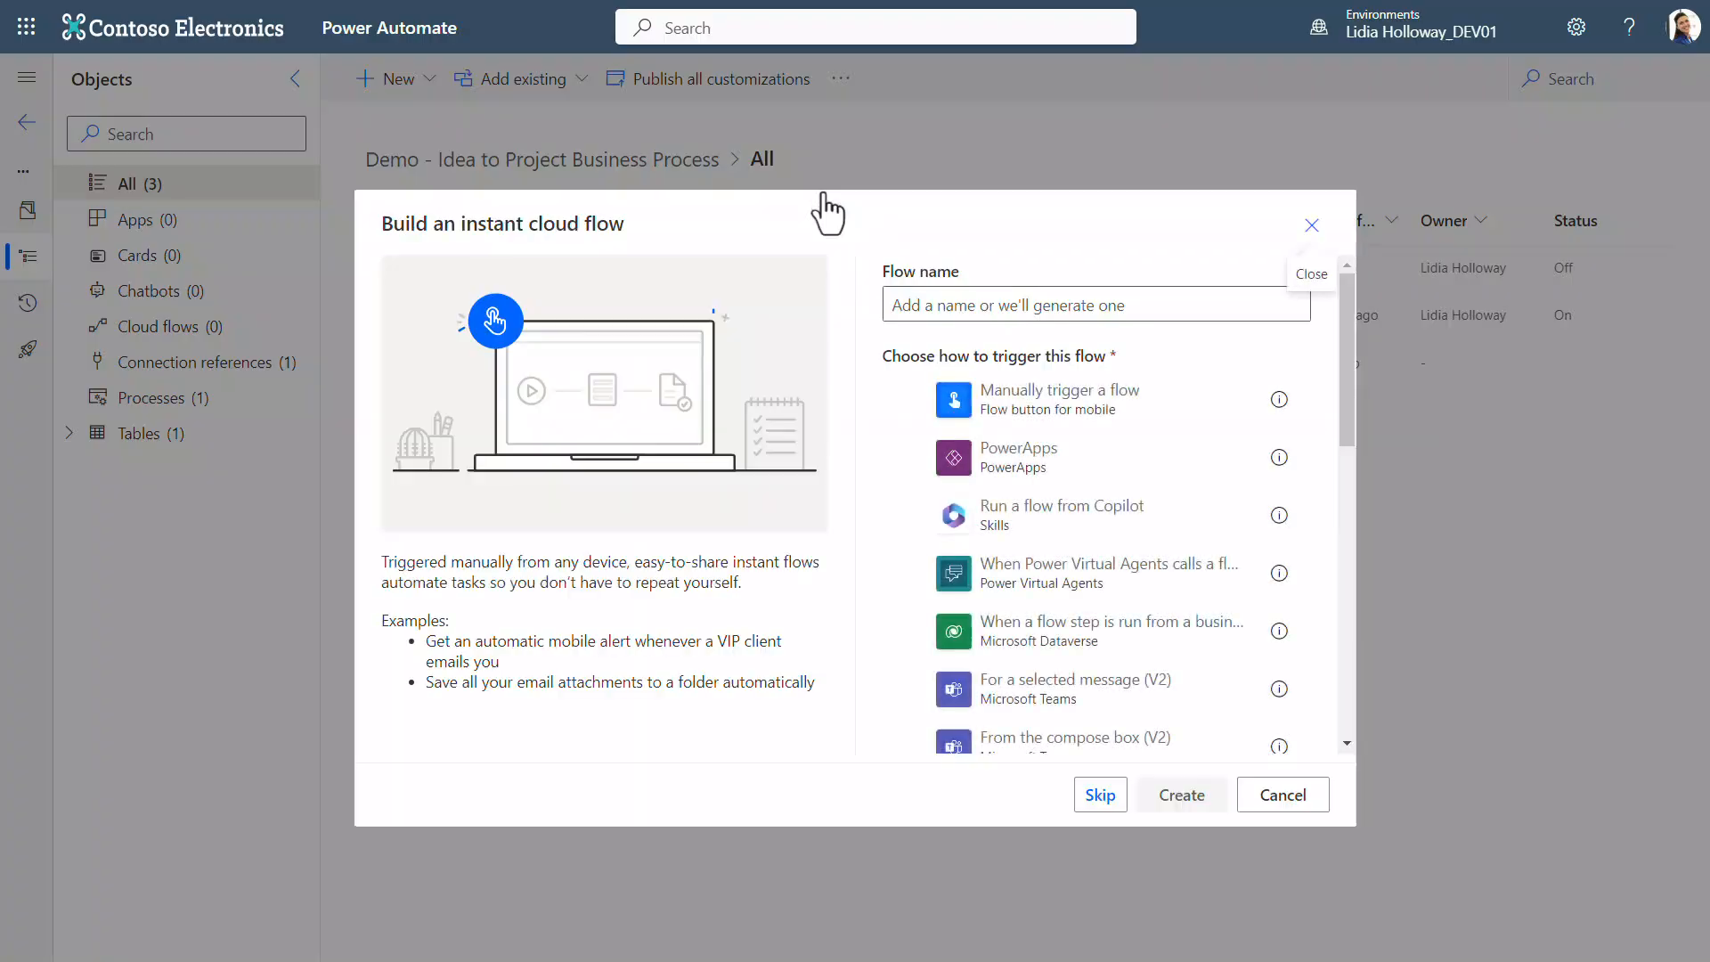
pyautogui.click(1183, 312)
pyautogui.click(1193, 355)
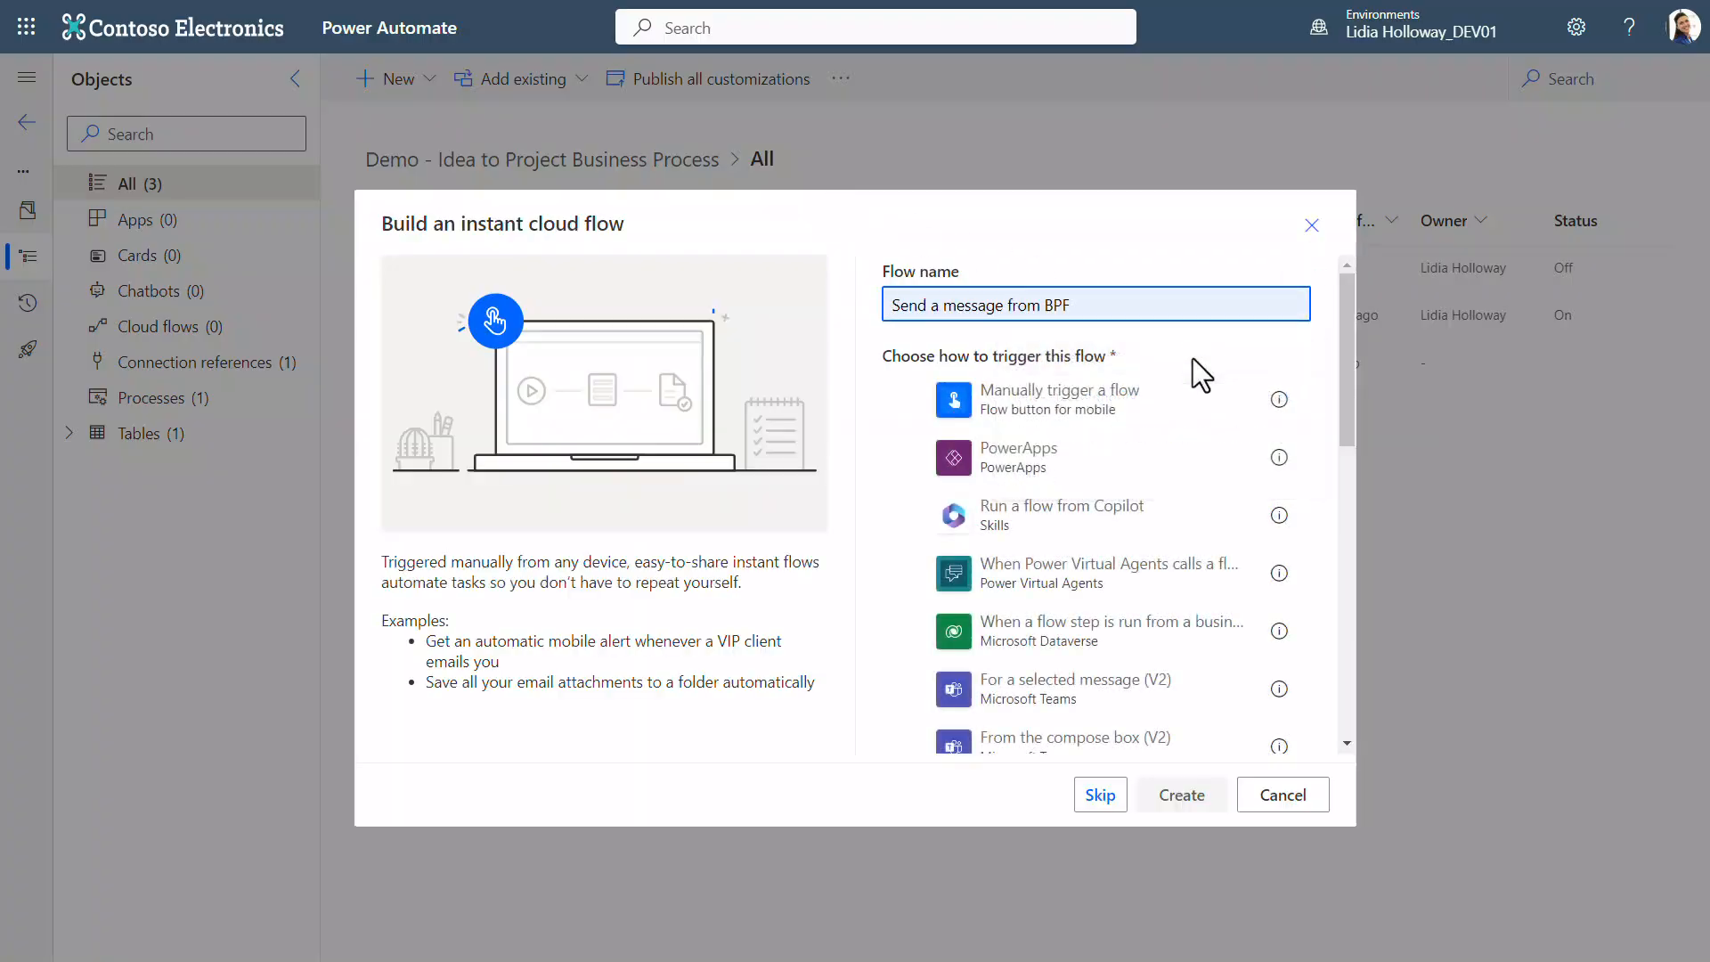
pyautogui.click(1188, 640)
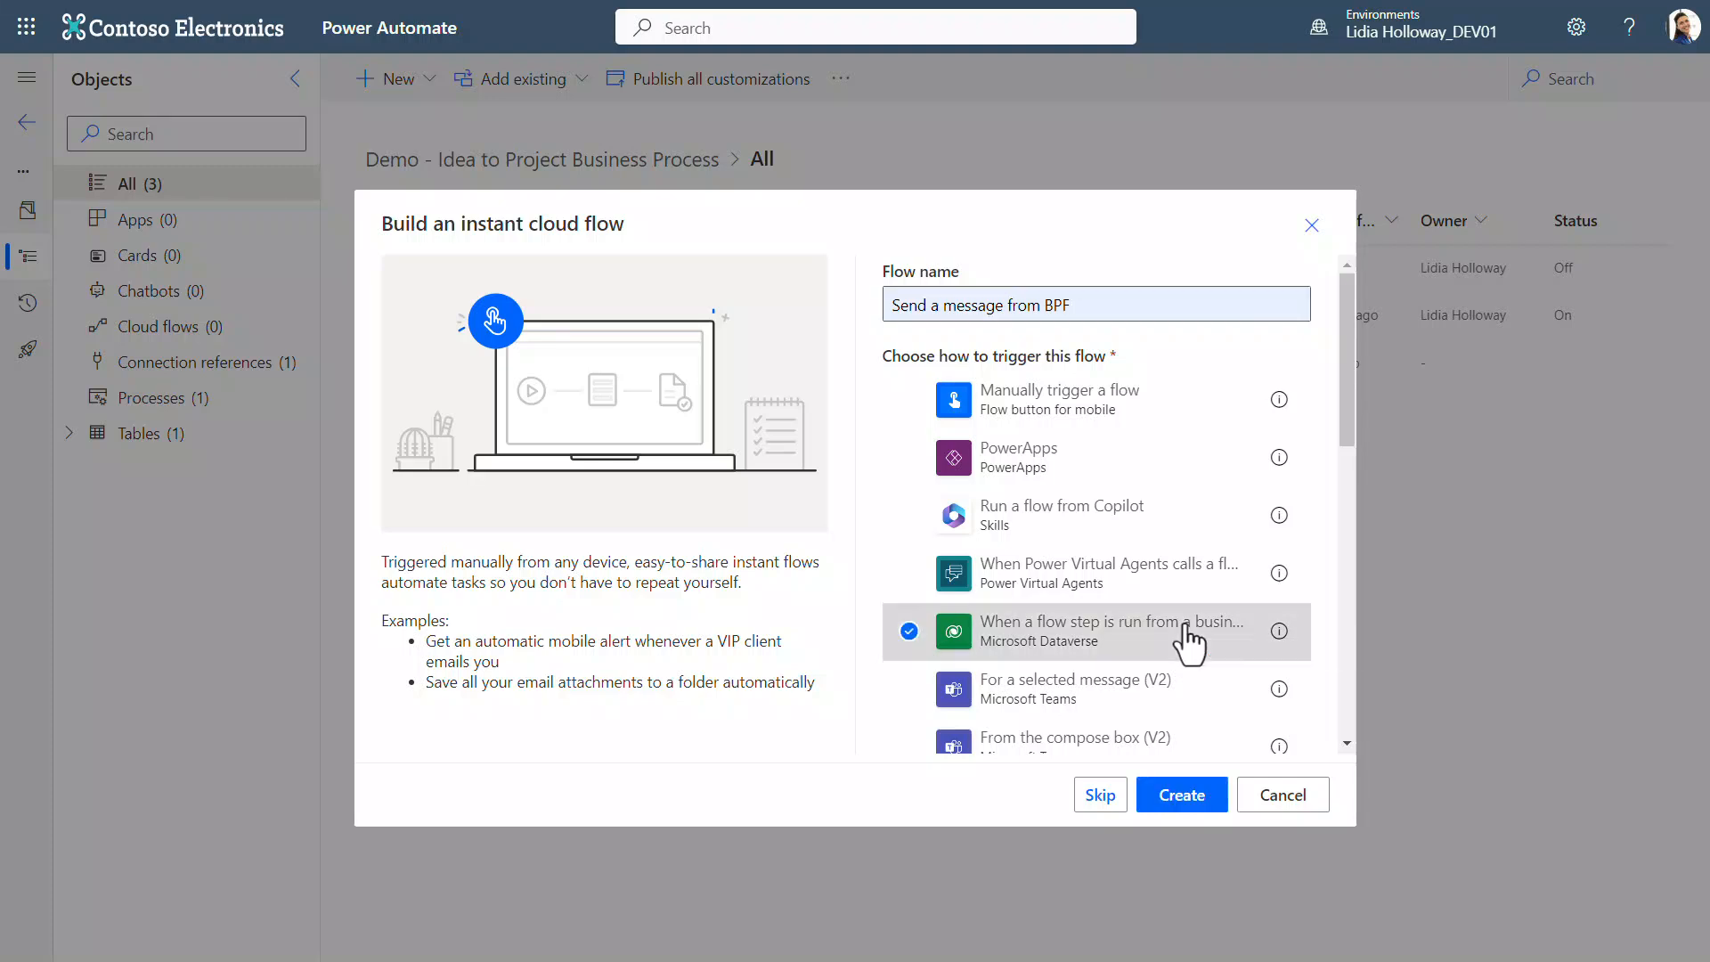
pyautogui.click(1182, 795)
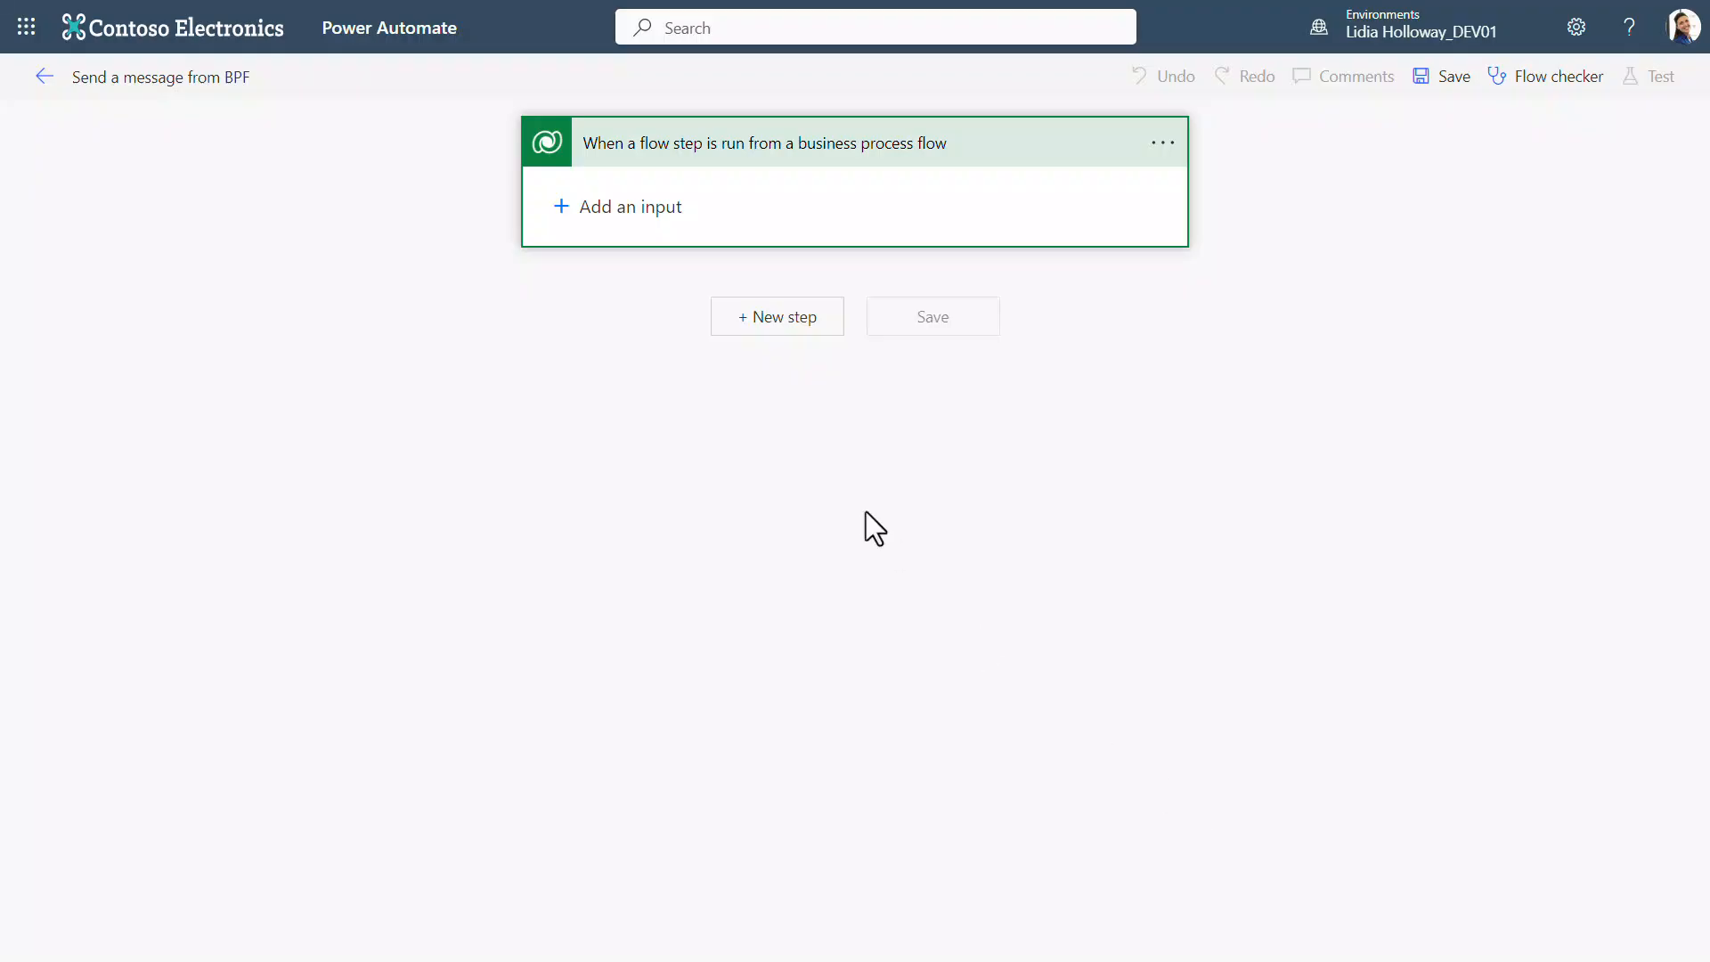
# Step: Add a text input named Comment to the trigger with the prompt "Please enter a comment for the Teams message"
pyautogui.click(623, 214)
pyautogui.click(600, 253)
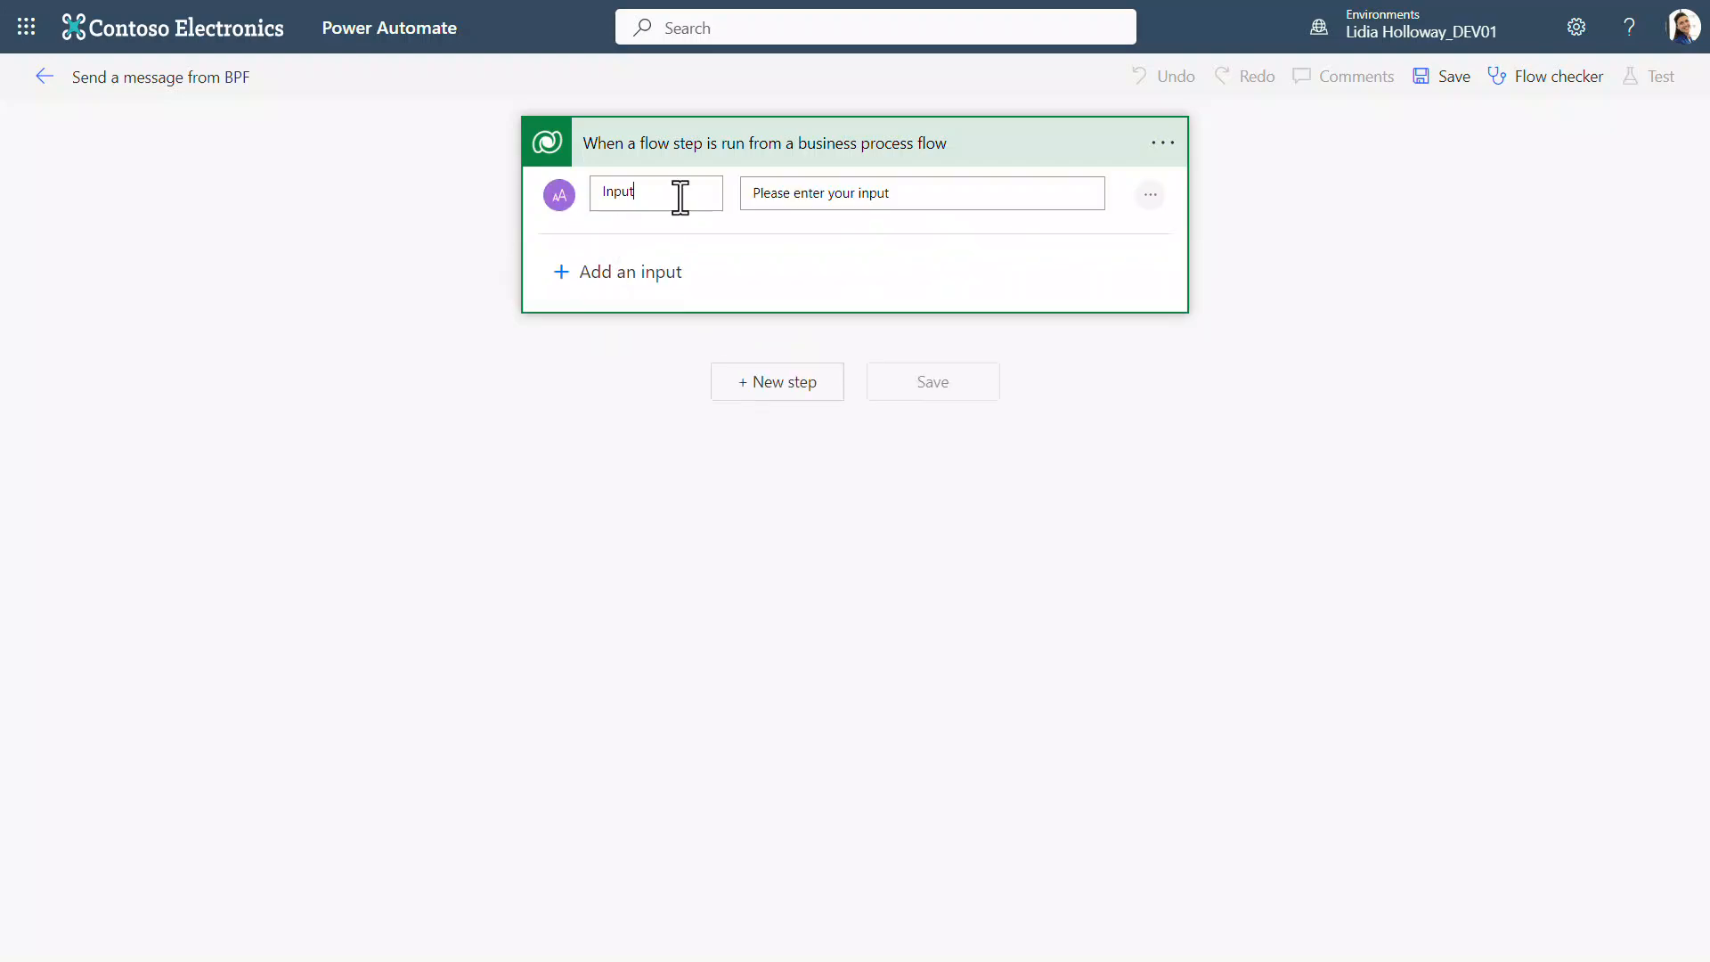
pyautogui.write('Comment')
pyautogui.press('Tab')
pyautogui.write('Please enter a comment for the Teams message')
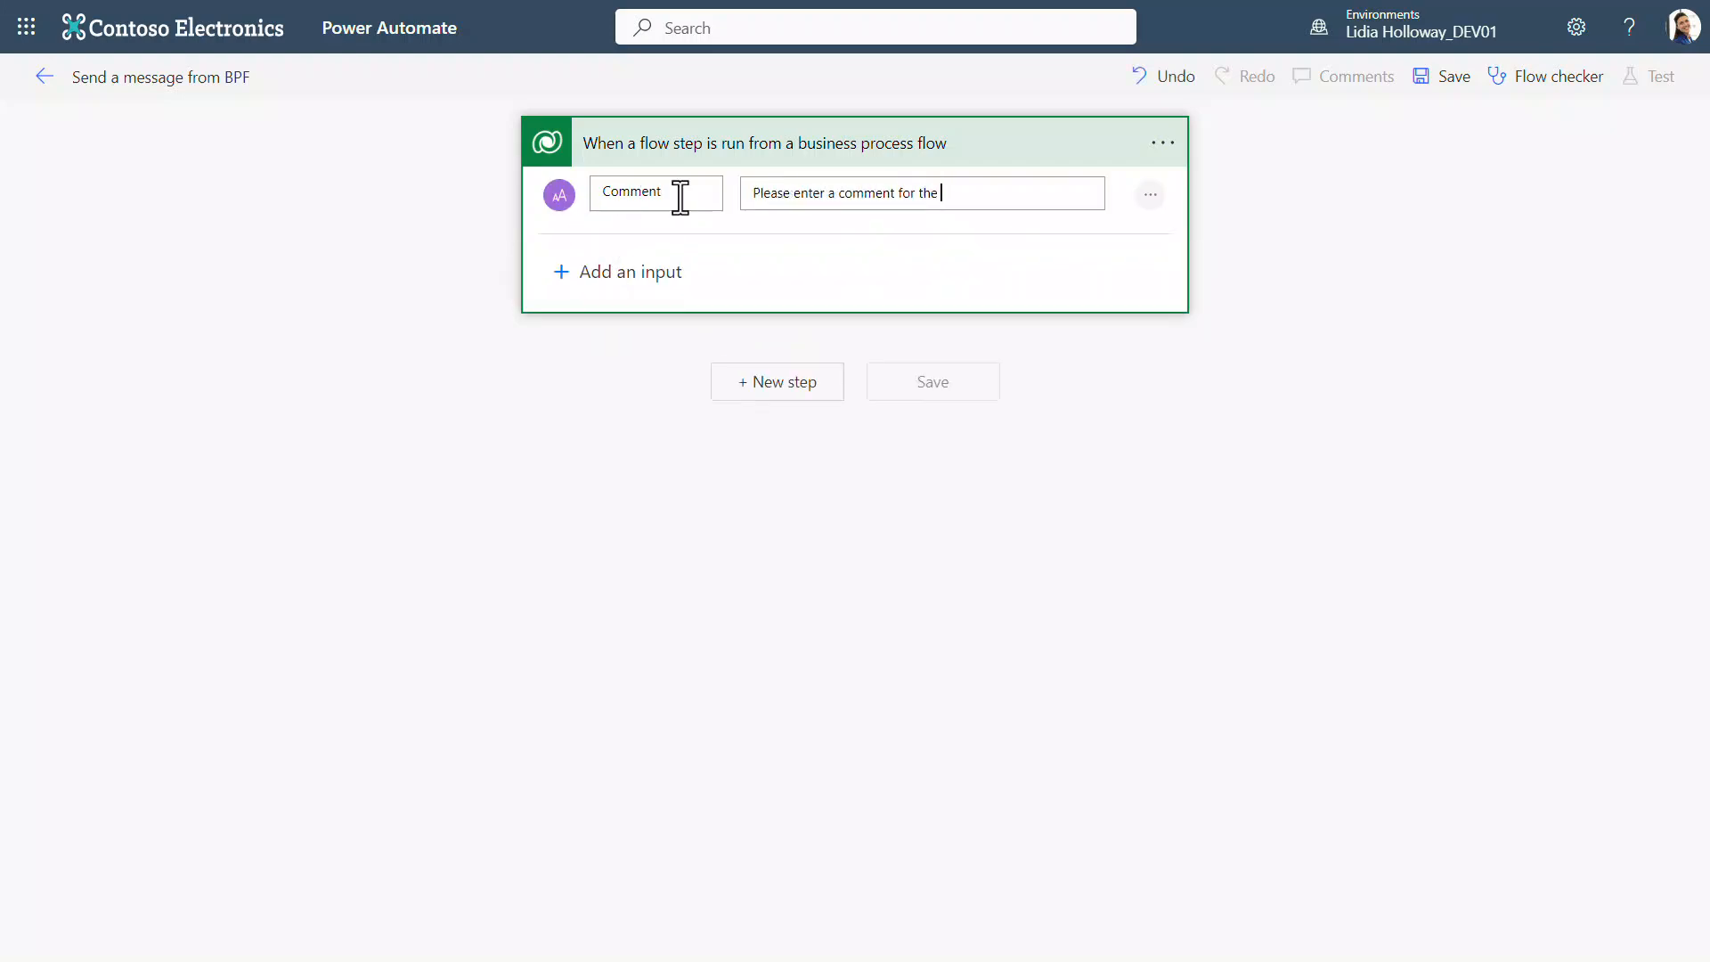
# Step: Add a Microsoft Dataverse "Get a row by ID" action and rename it "Get Ideas row by ID"
pyautogui.click(728, 367)
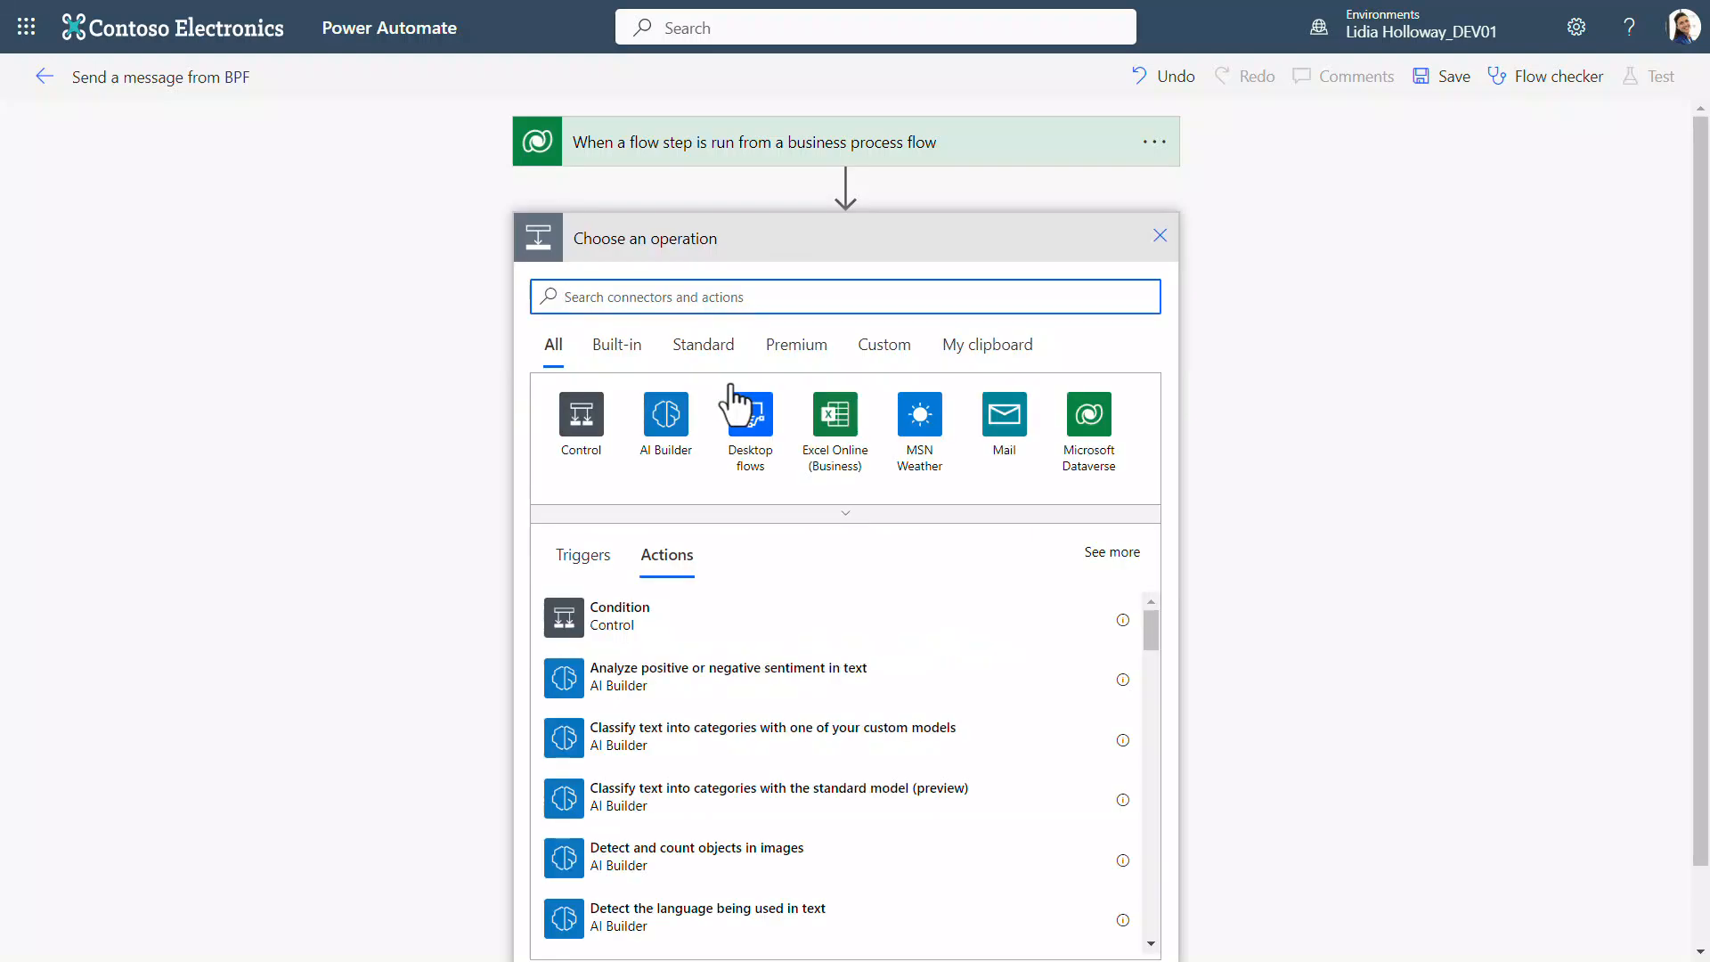
pyautogui.write('get a row')
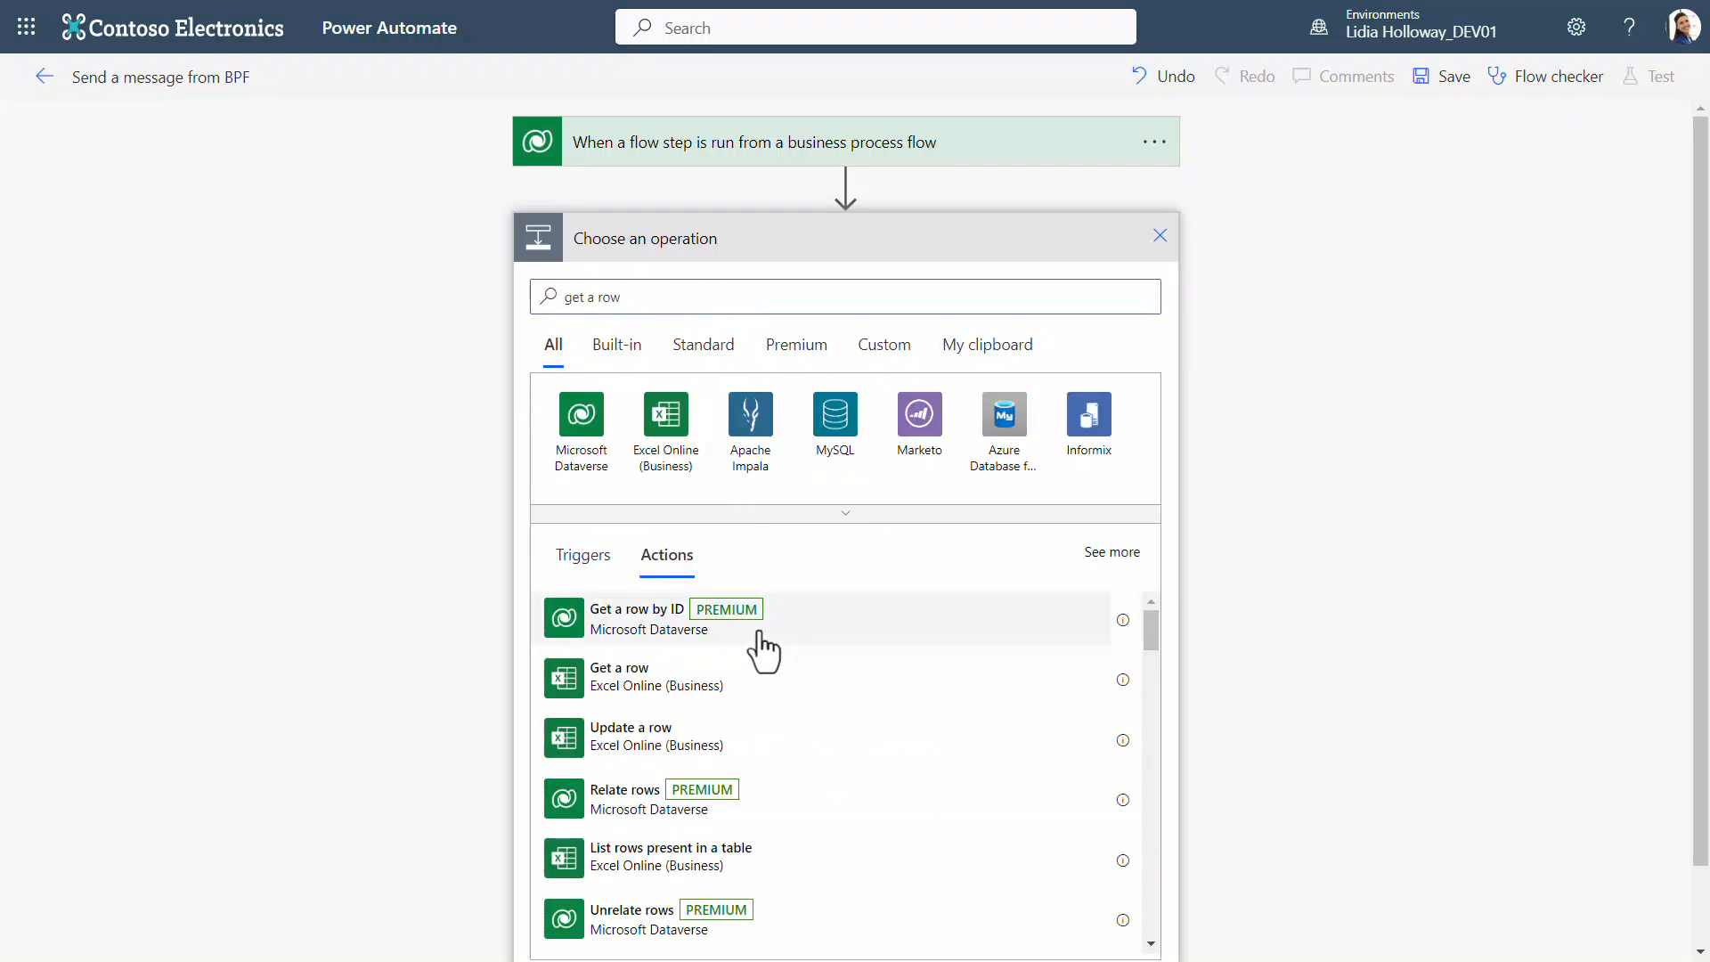
pyautogui.click(758, 624)
pyautogui.click(769, 253)
pyautogui.doubleClick(615, 238)
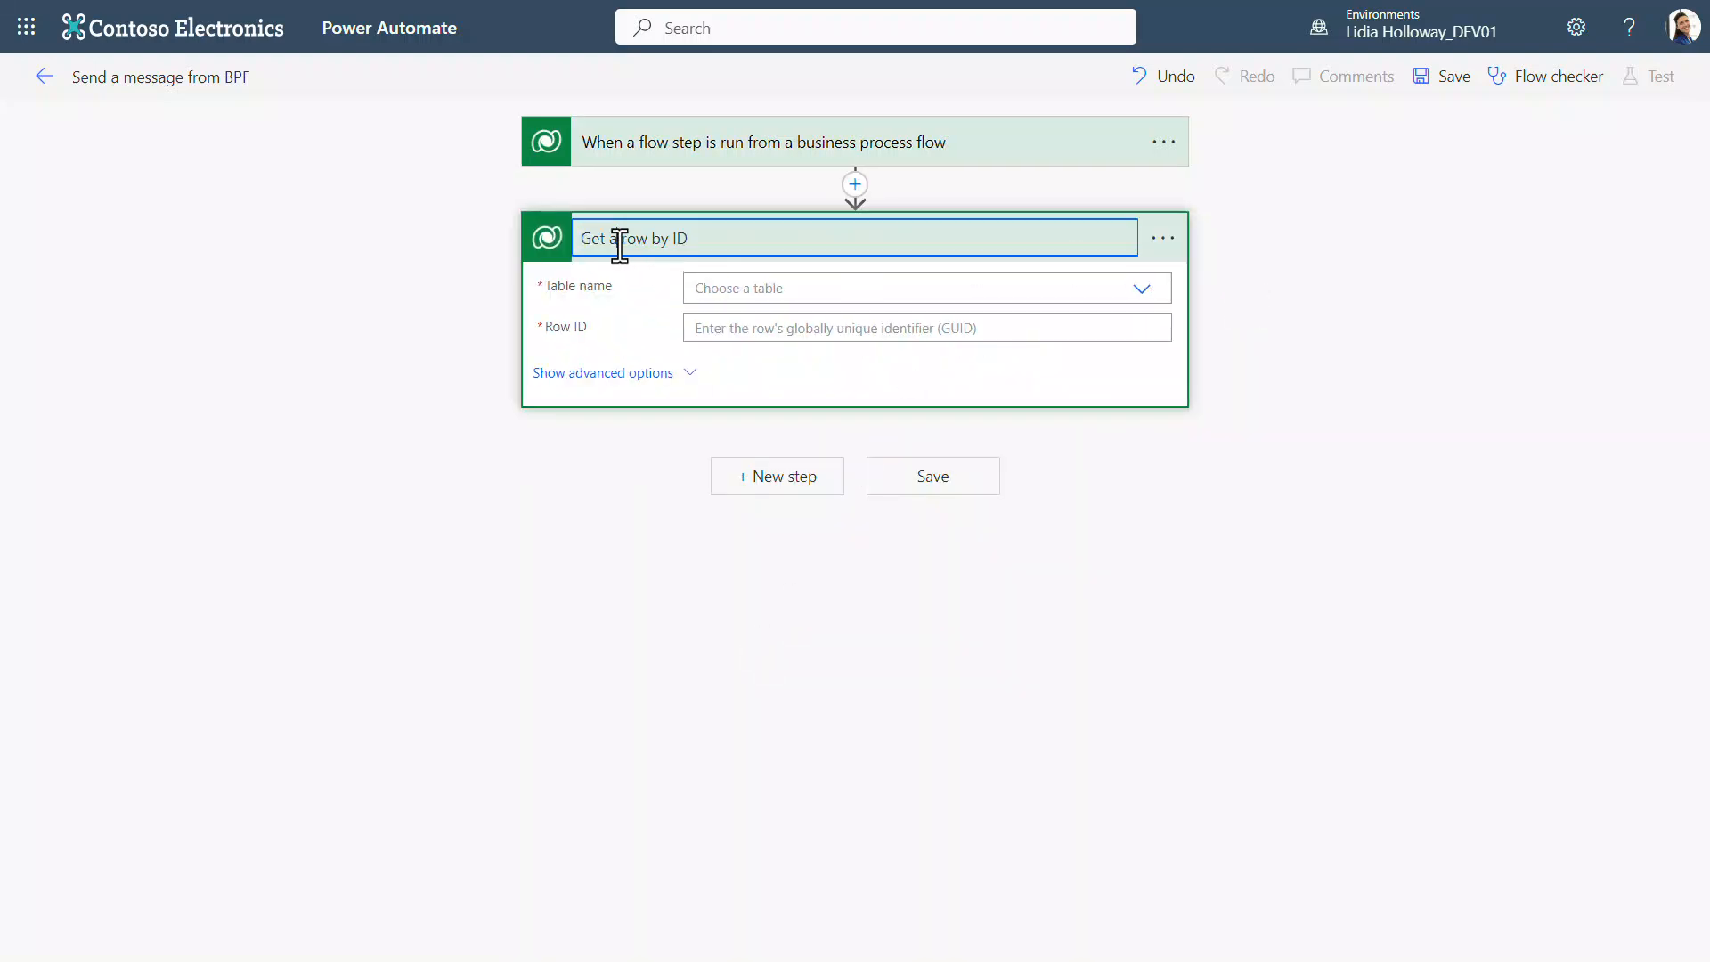
pyautogui.write('Ideas')
# Step: Set the action's table to Ideas and its Row ID to the BPF Flow Stage Table Row Id dynamic value
pyautogui.click(828, 287)
pyautogui.write('ideas')
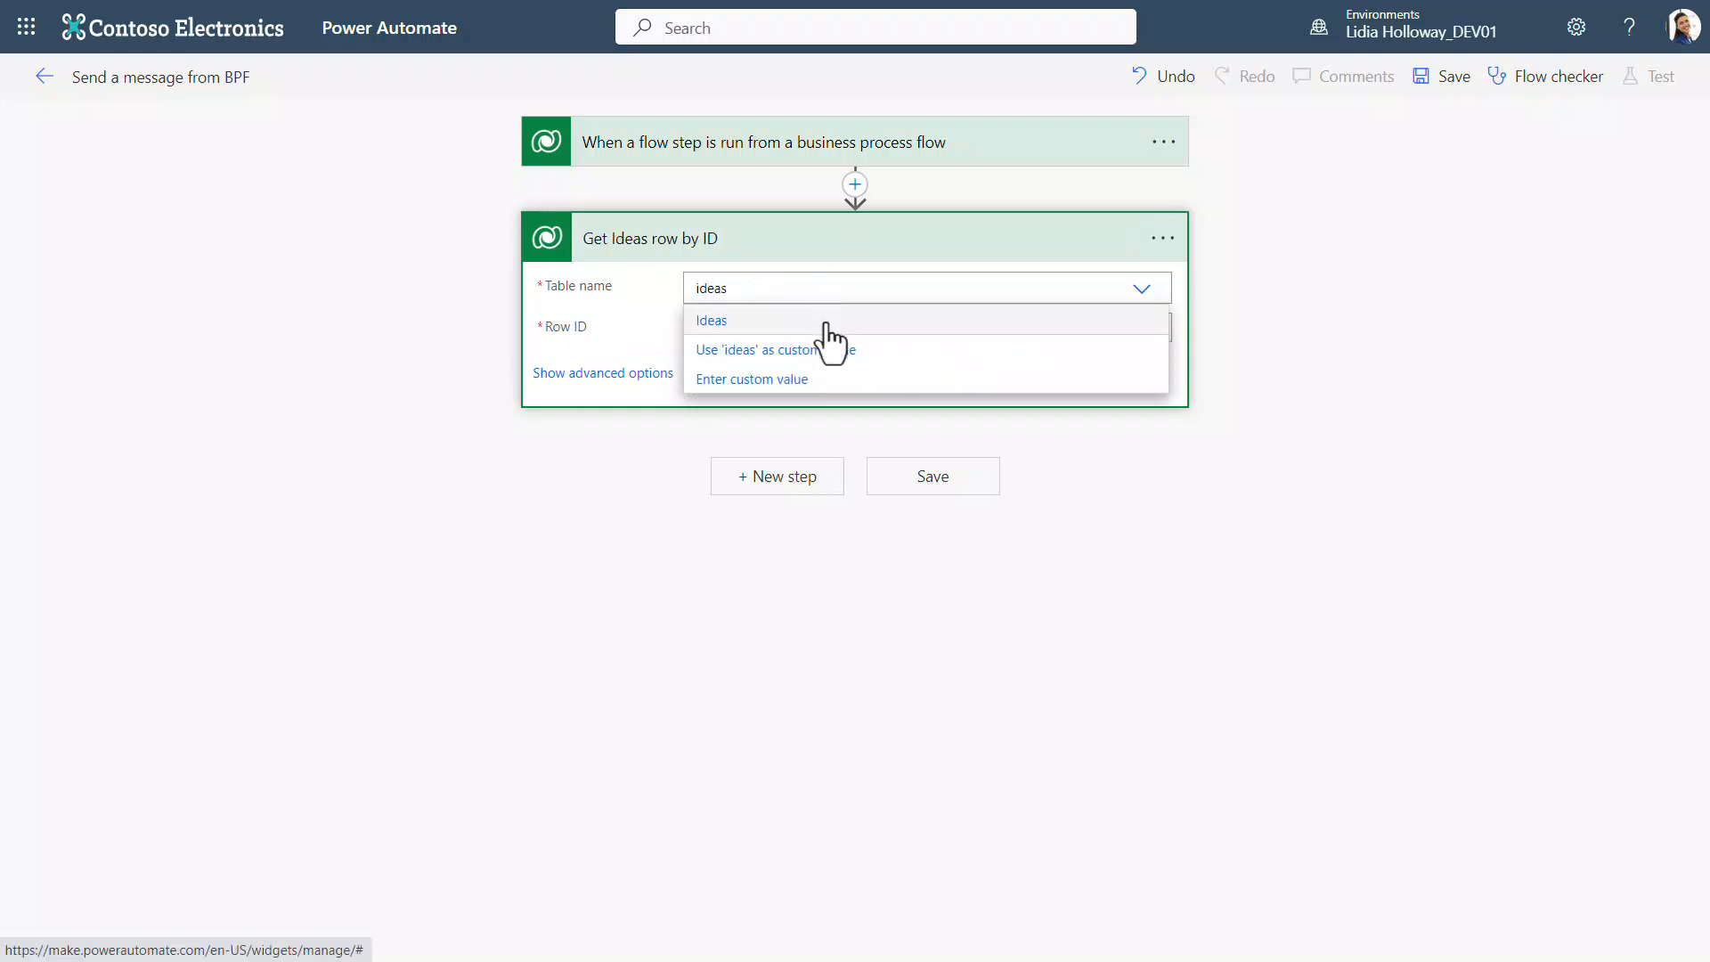
pyautogui.click(825, 320)
pyautogui.click(842, 337)
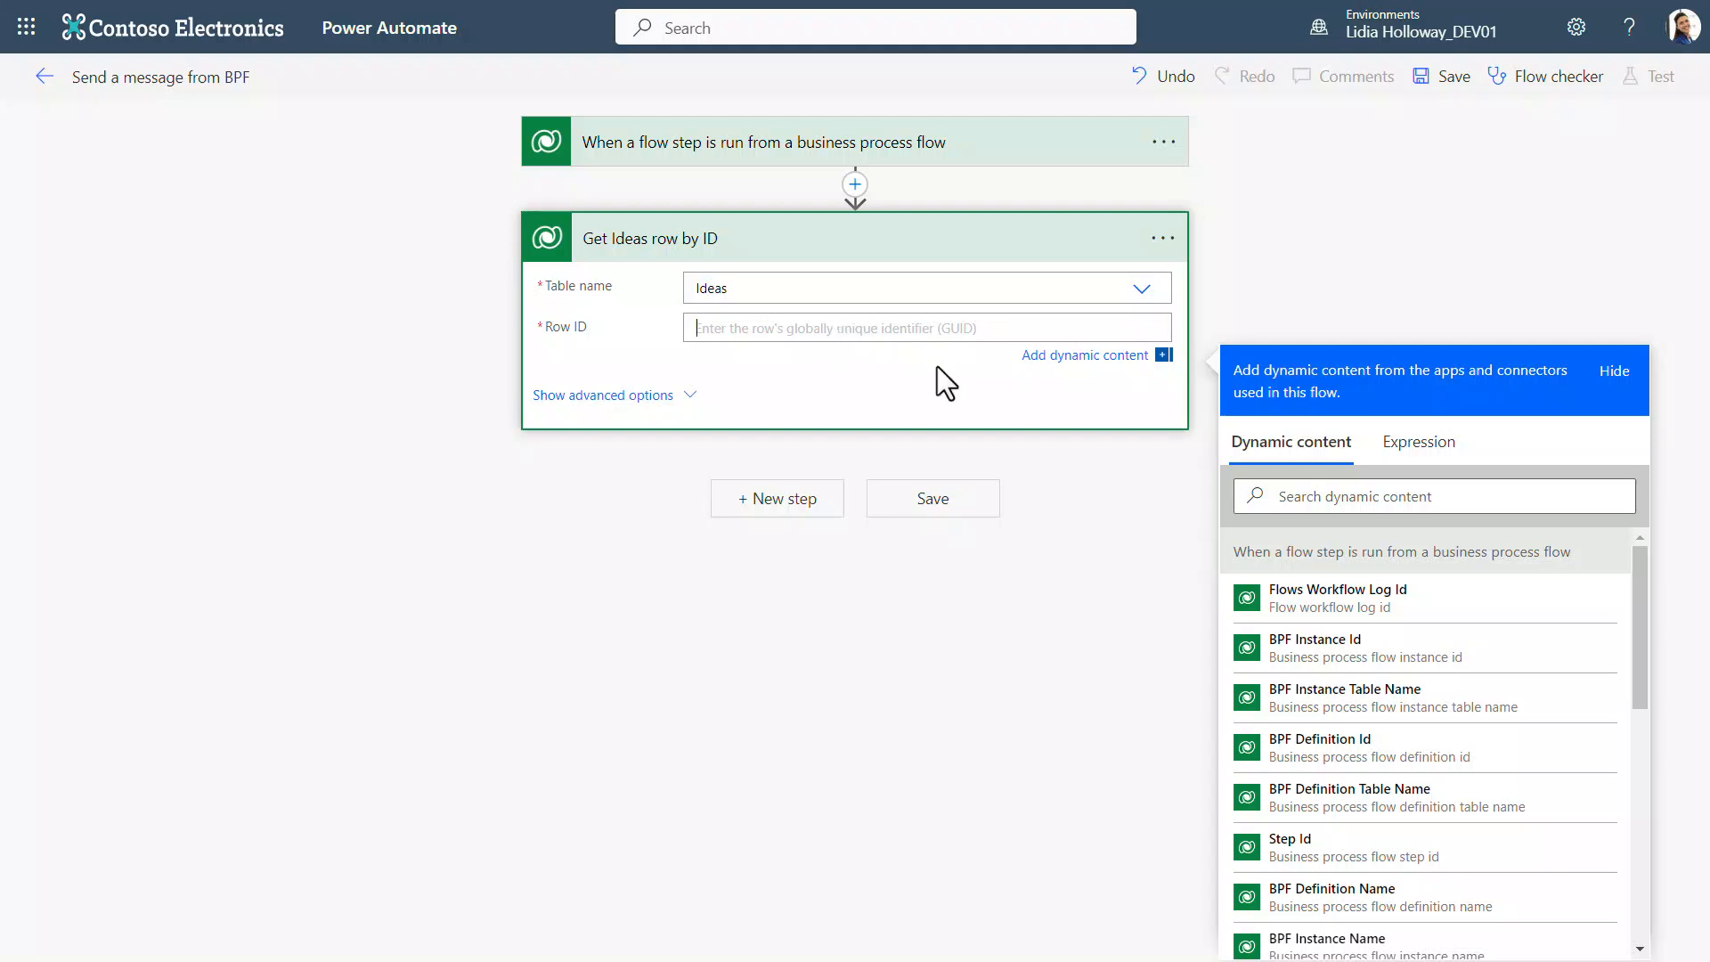
pyautogui.click(1457, 499)
pyautogui.write('BPF flow')
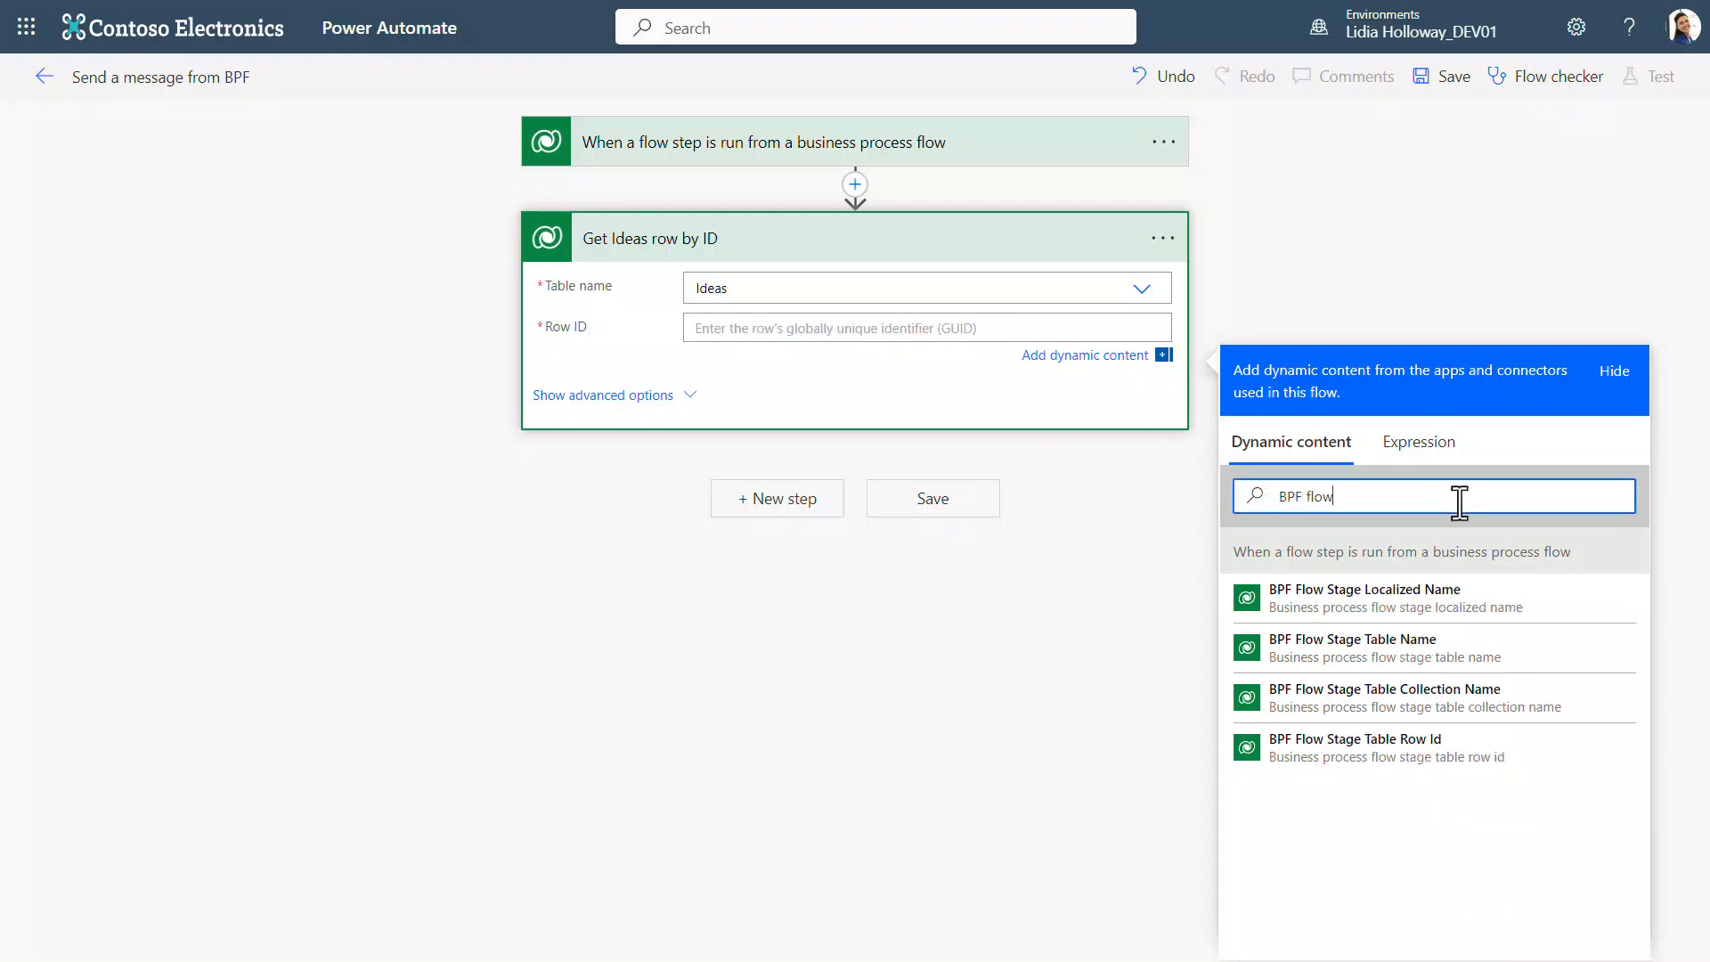
pyautogui.click(1505, 759)
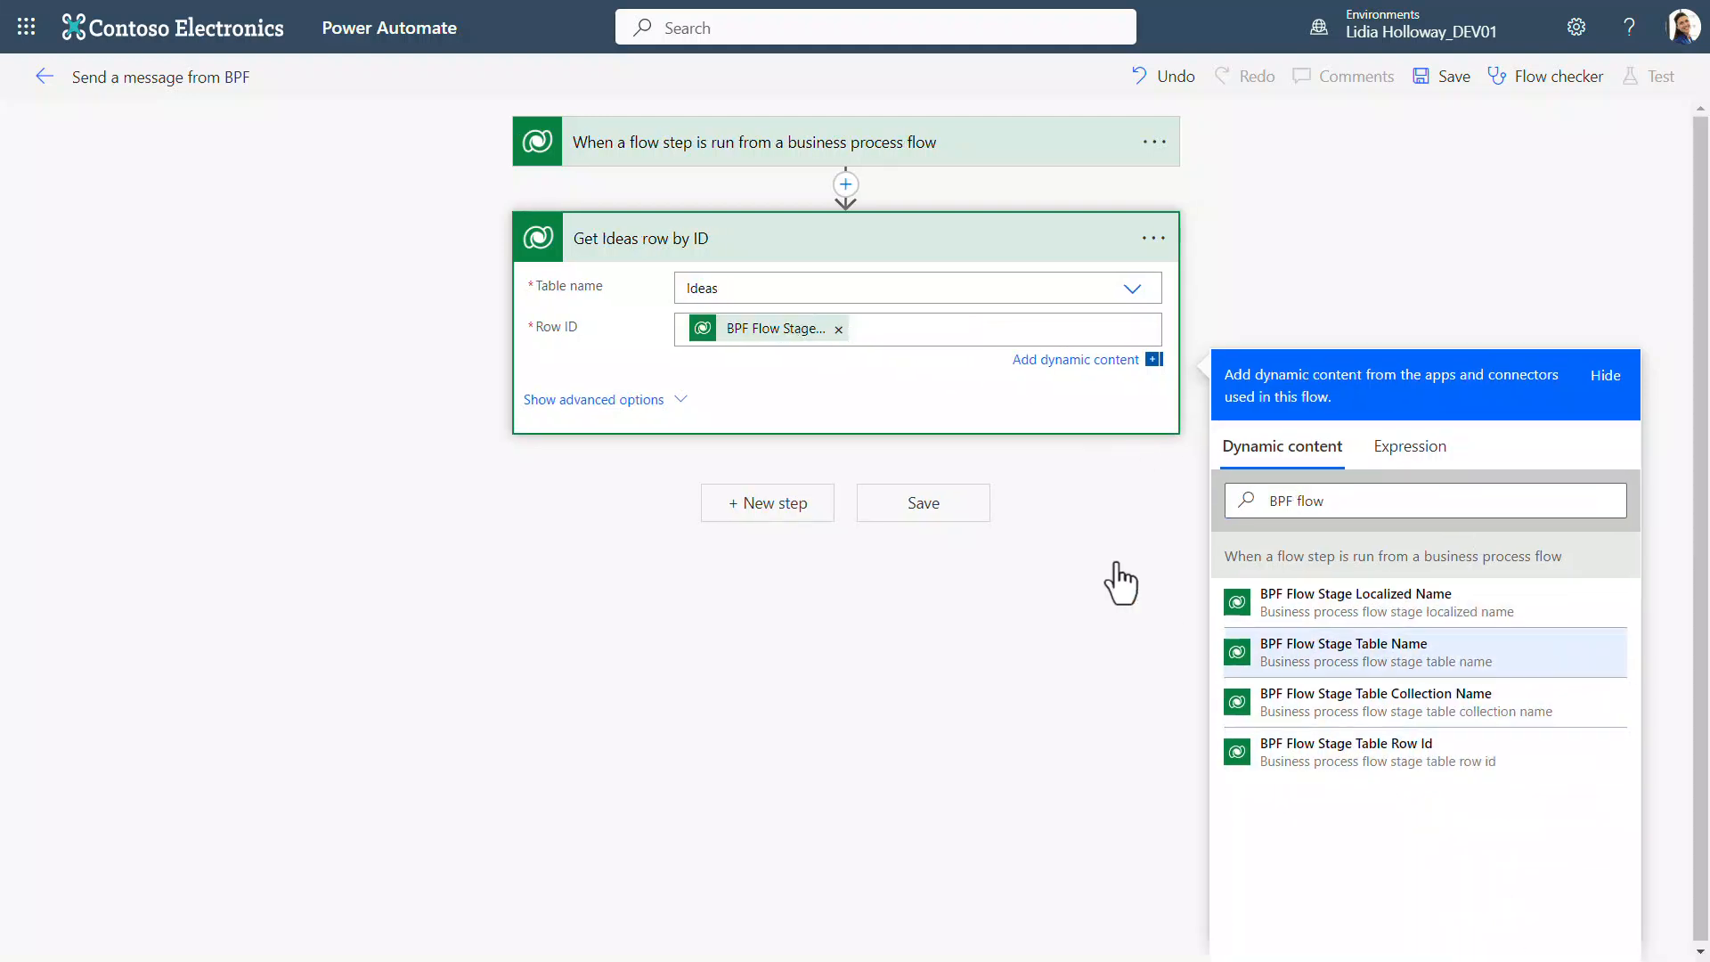
# Step: Limit the retrieved Ideas columns to sample_name, sample_ideascore and the risk score column in the advanced options
pyautogui.click(680, 401)
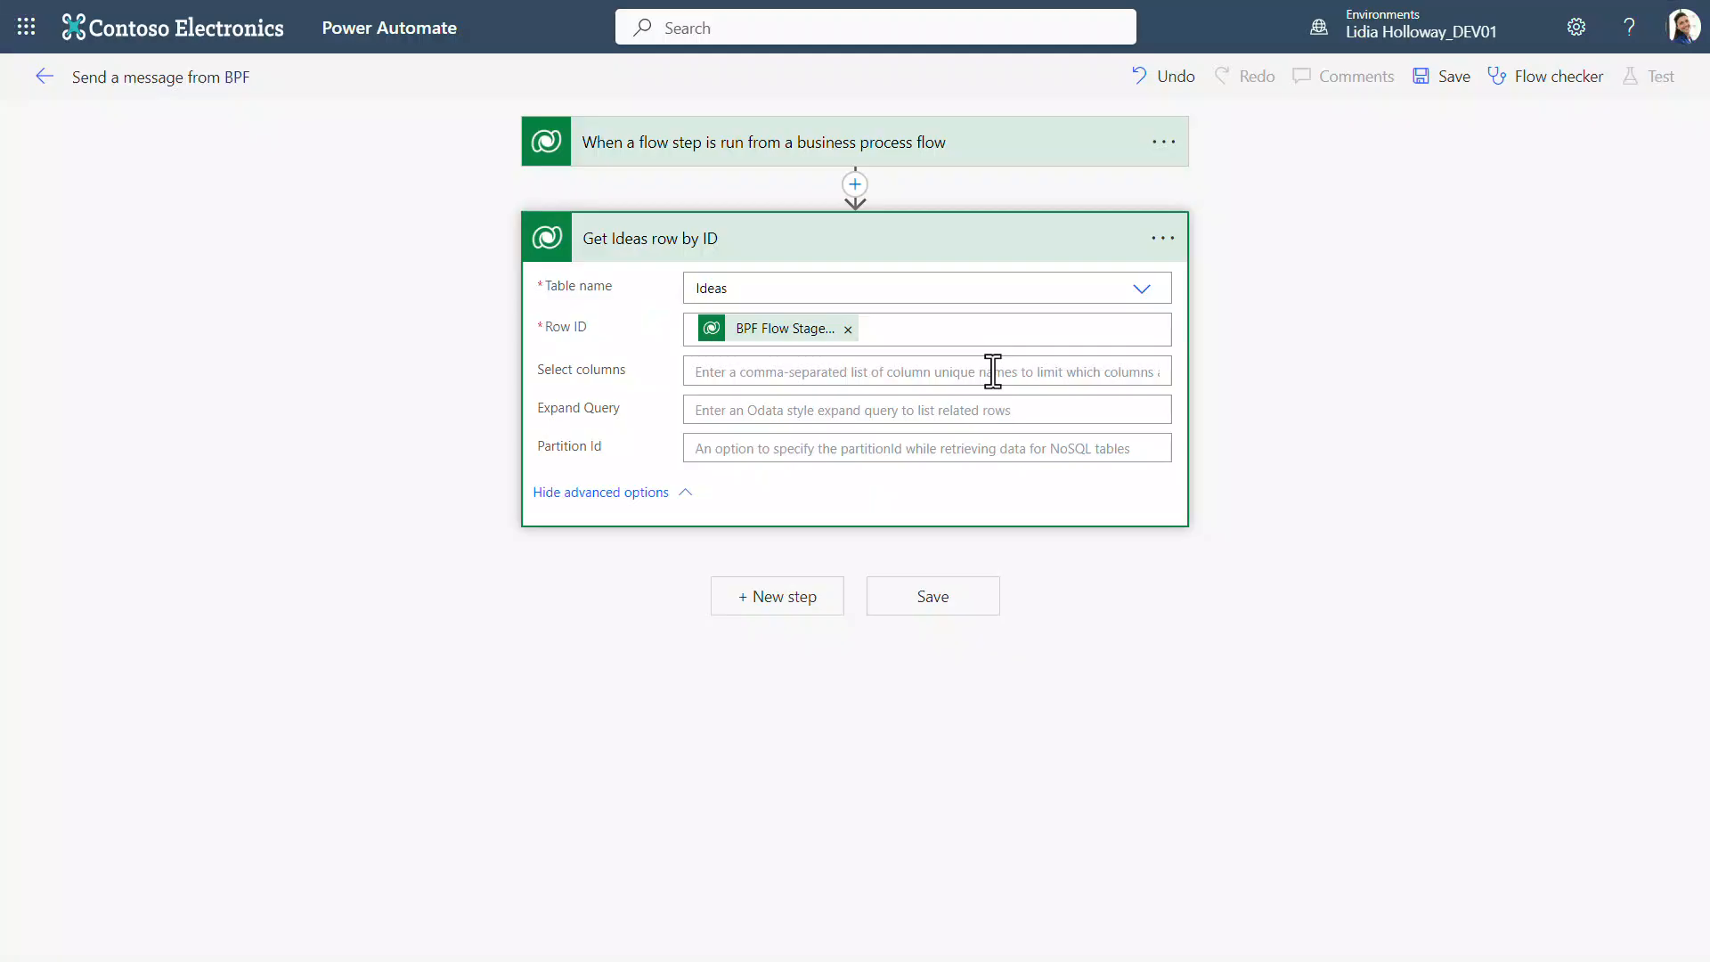
pyautogui.click(992, 370)
pyautogui.write('sample_name')
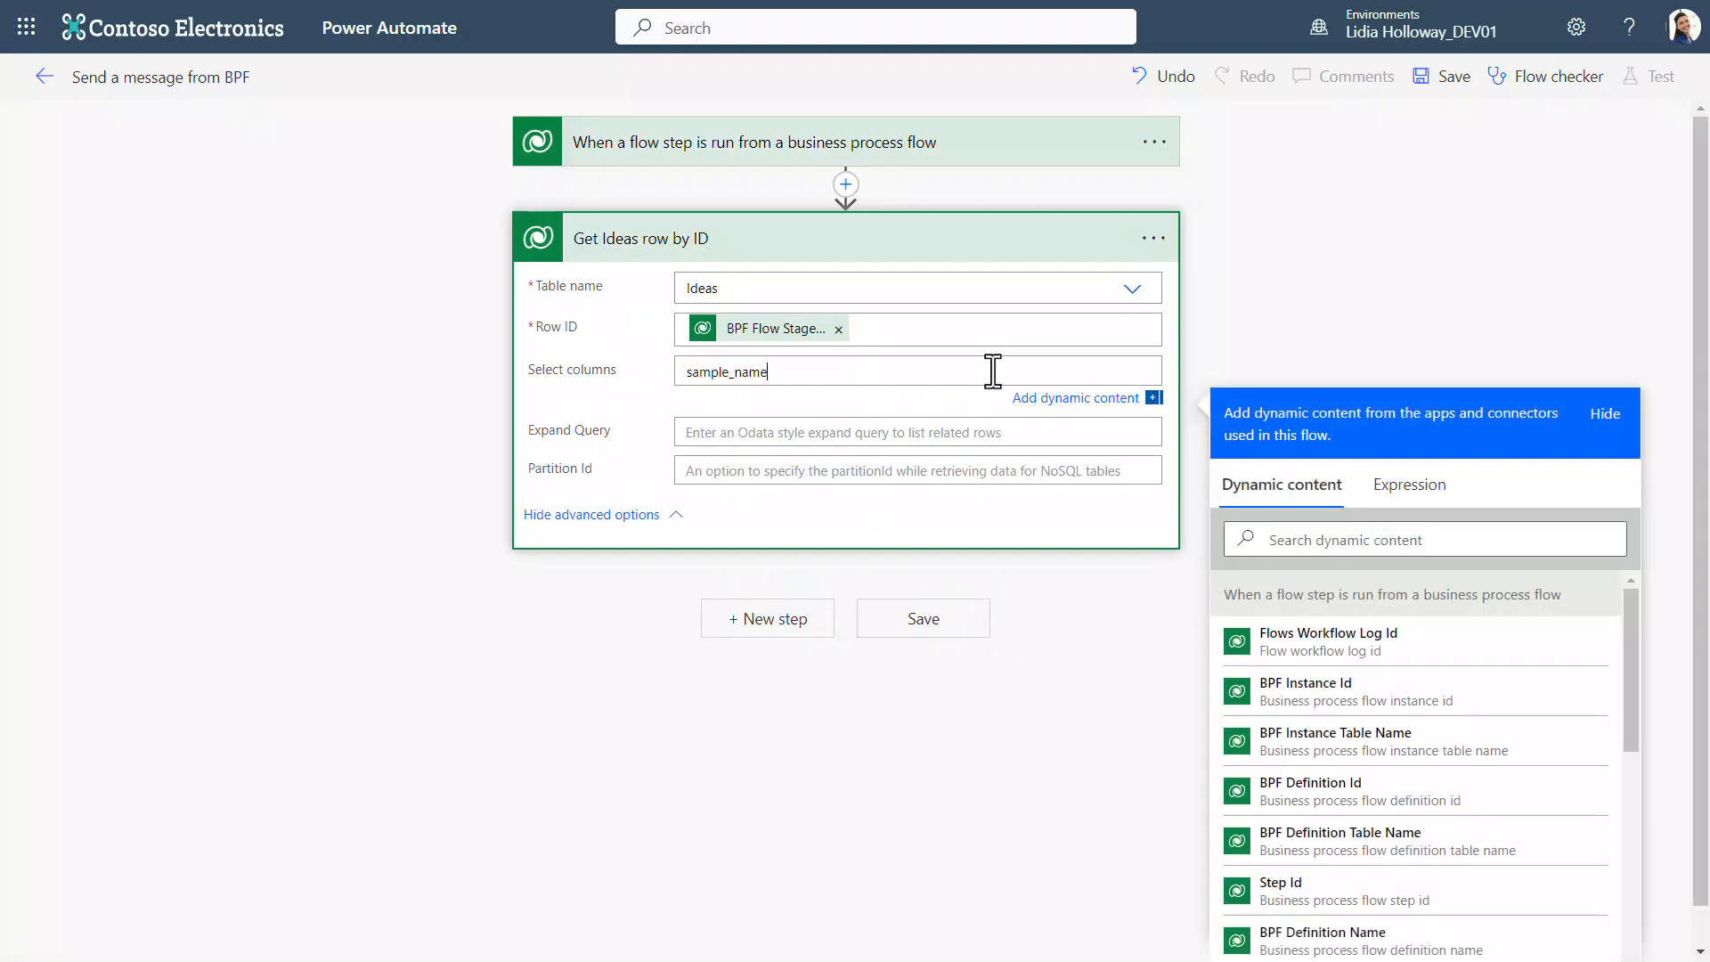
pyautogui.write(',sample_ide')
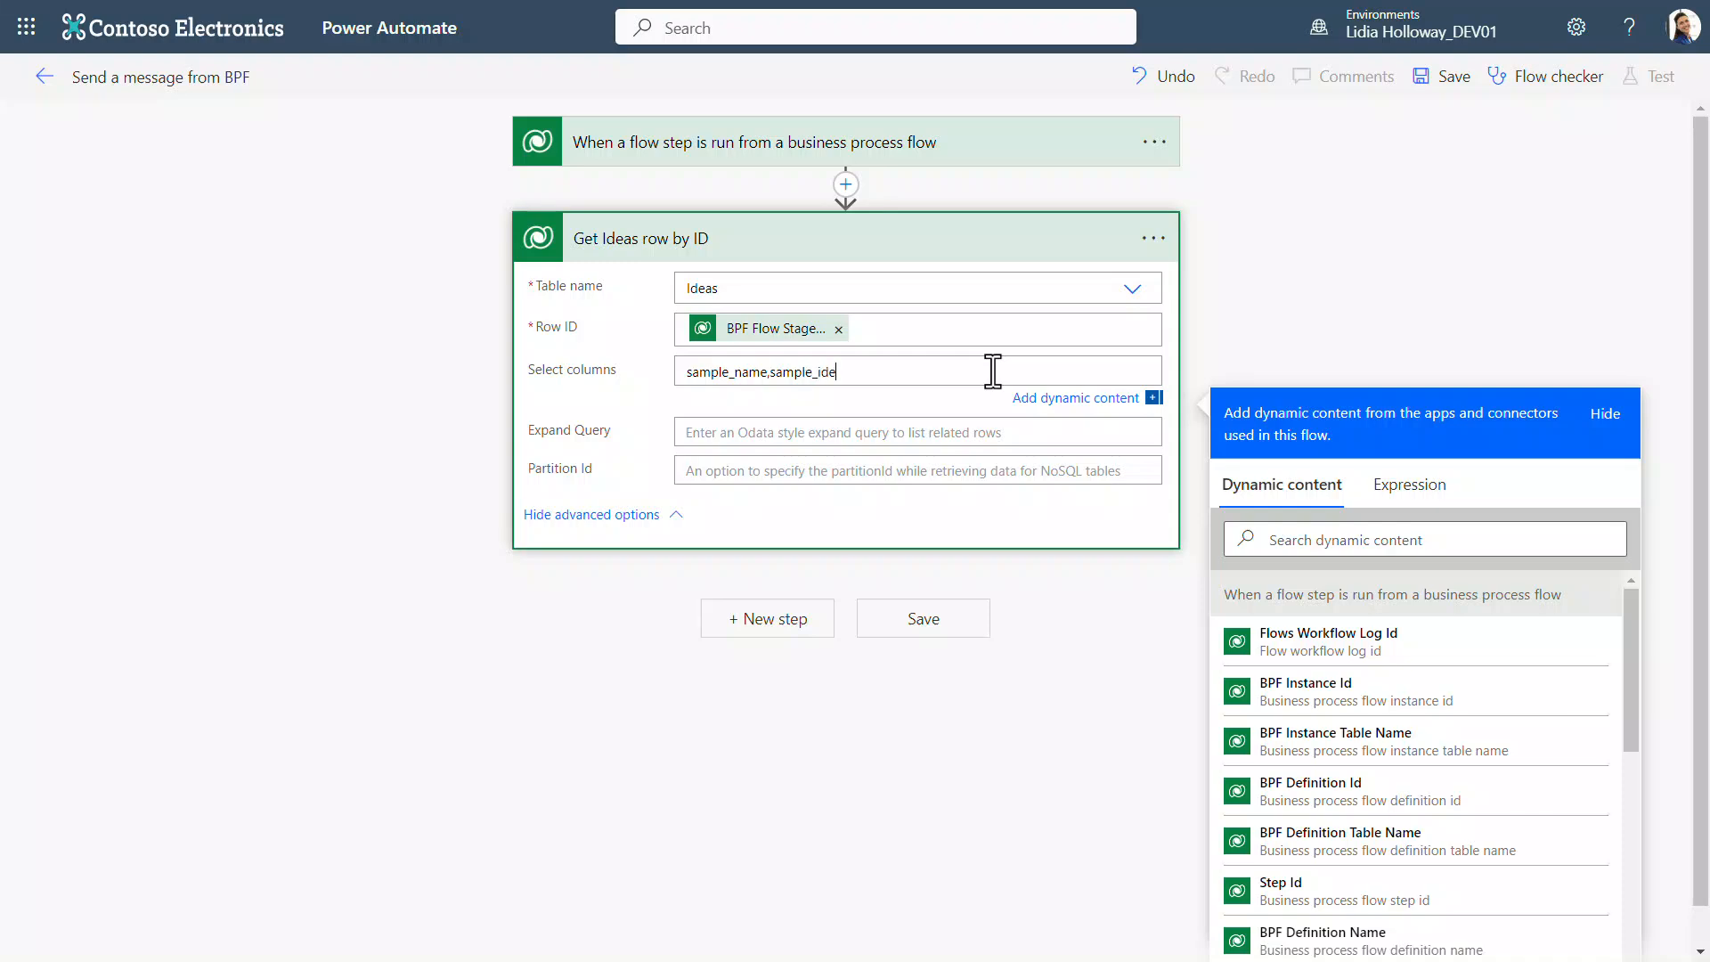
pyautogui.write('ascore,sample_riskscore')
# Step: Add a new step and choose the Cards for Power Apps connector by searching for "cards for power apps"
pyautogui.click(802, 626)
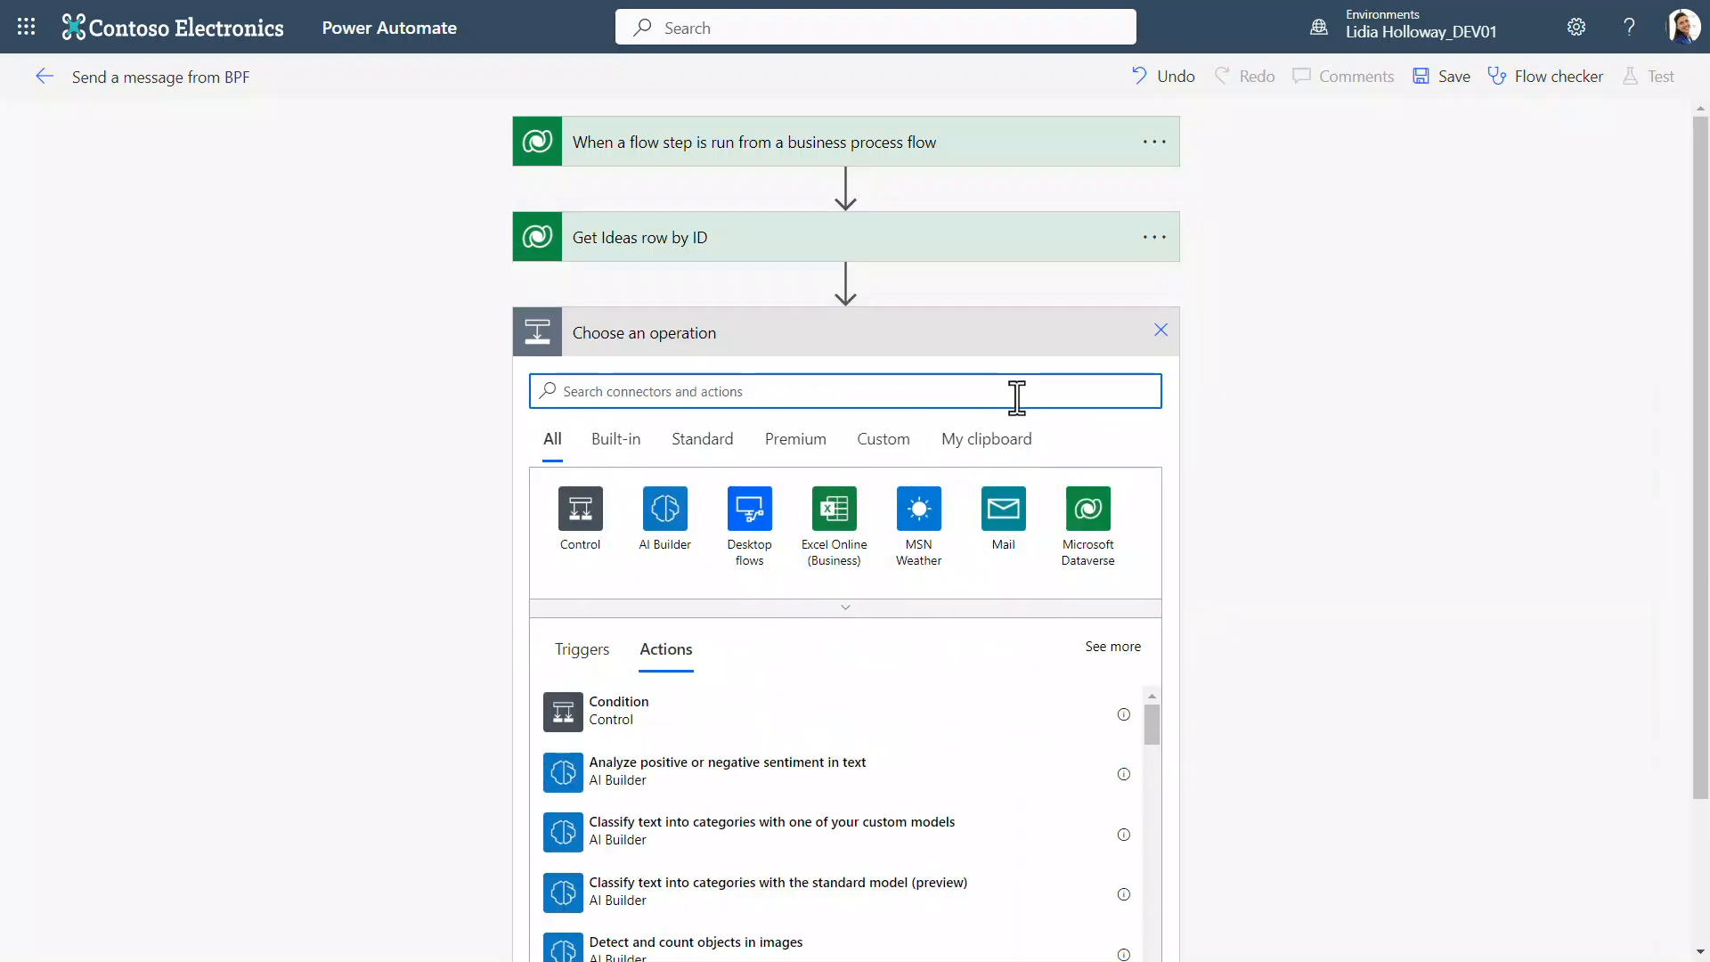
pyautogui.write('cards for power apps')
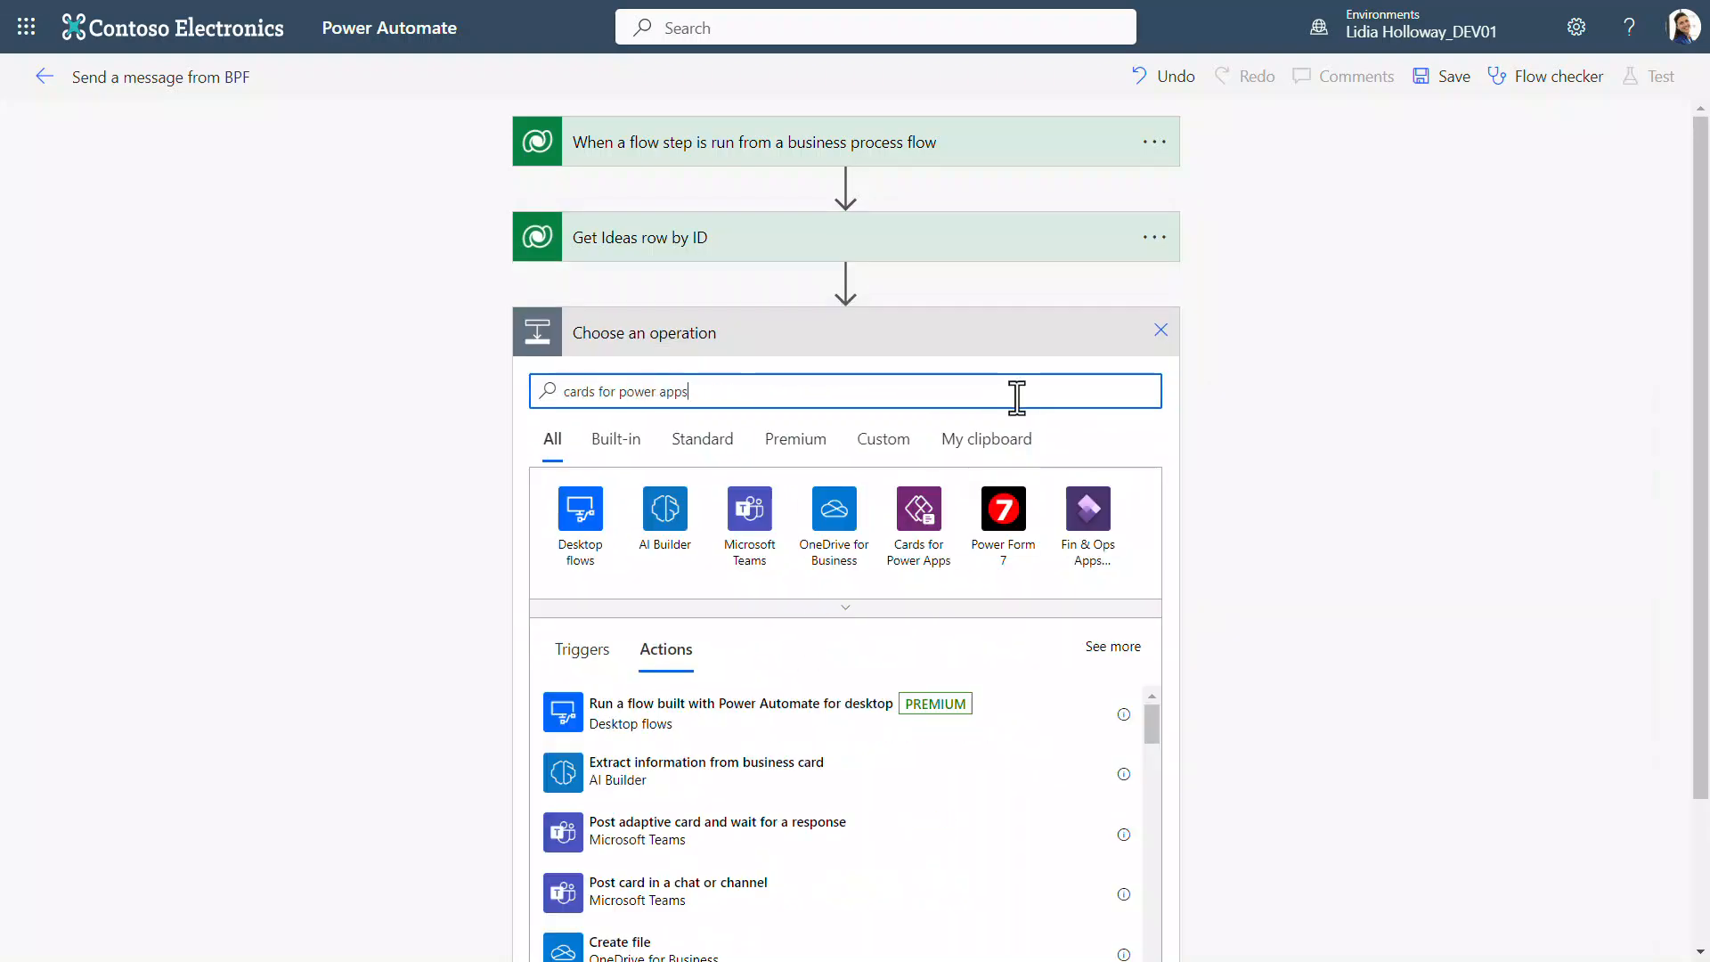
pyautogui.click(918, 516)
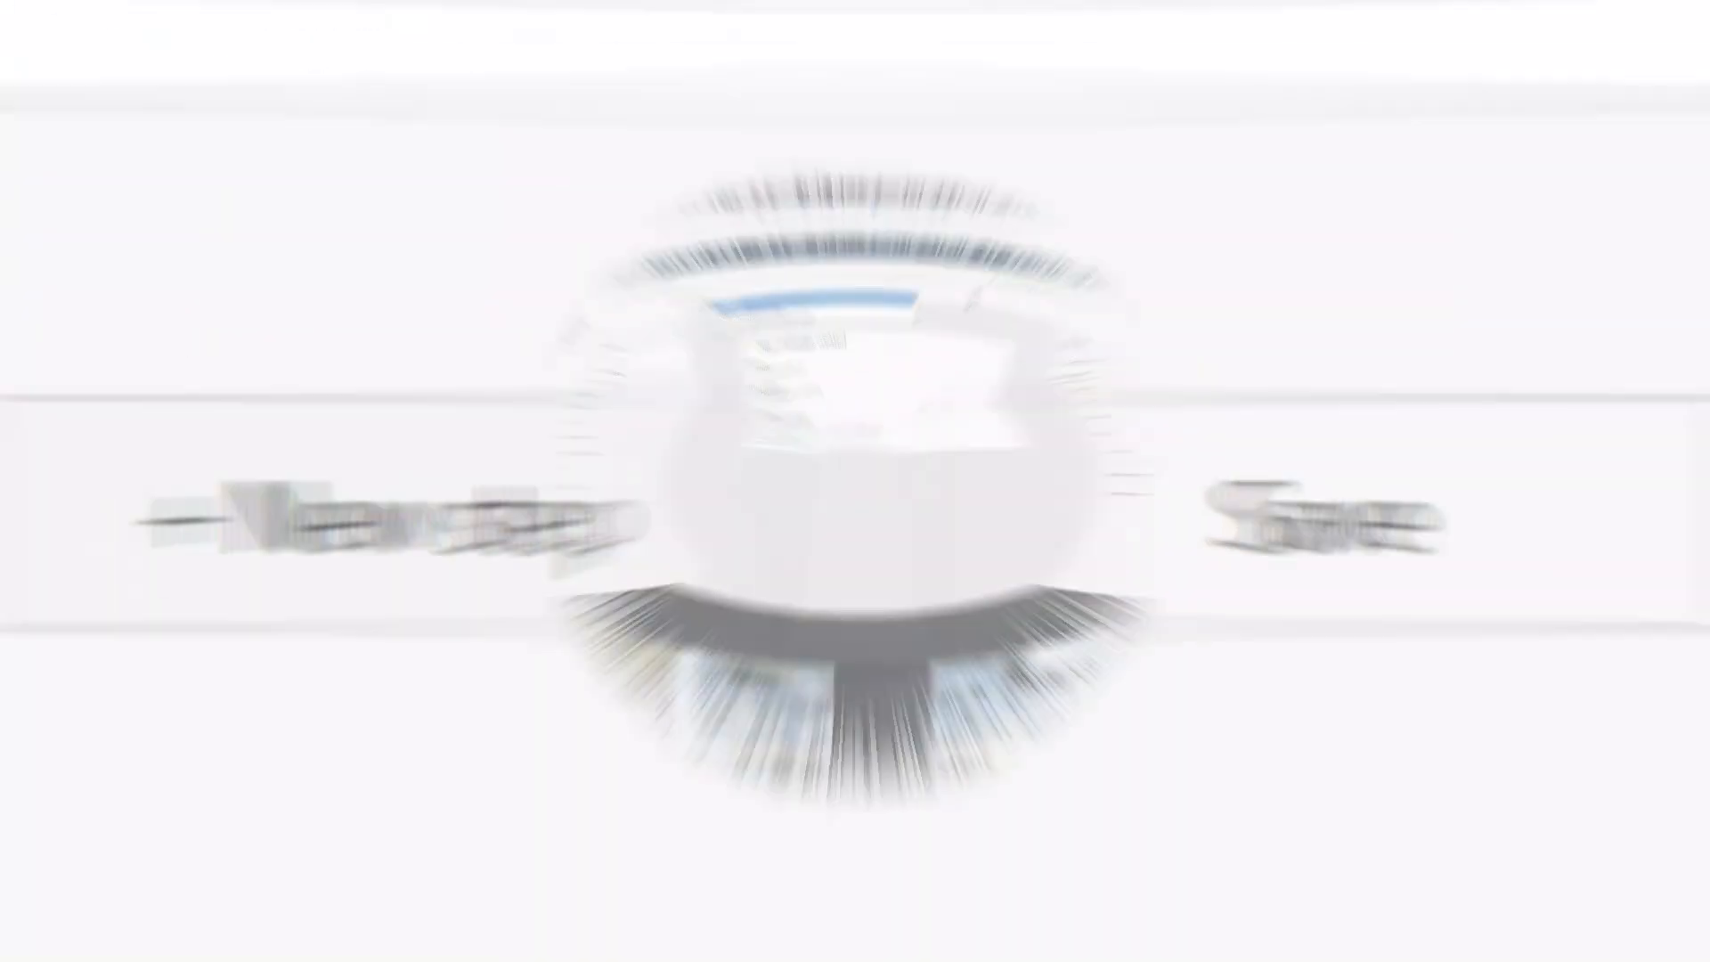
# Step: In the Power Apps card designer, enter a LookUp on 'Environment Variable Values' in the View Challenge button's Url formula
pyautogui.write("('Enviro")
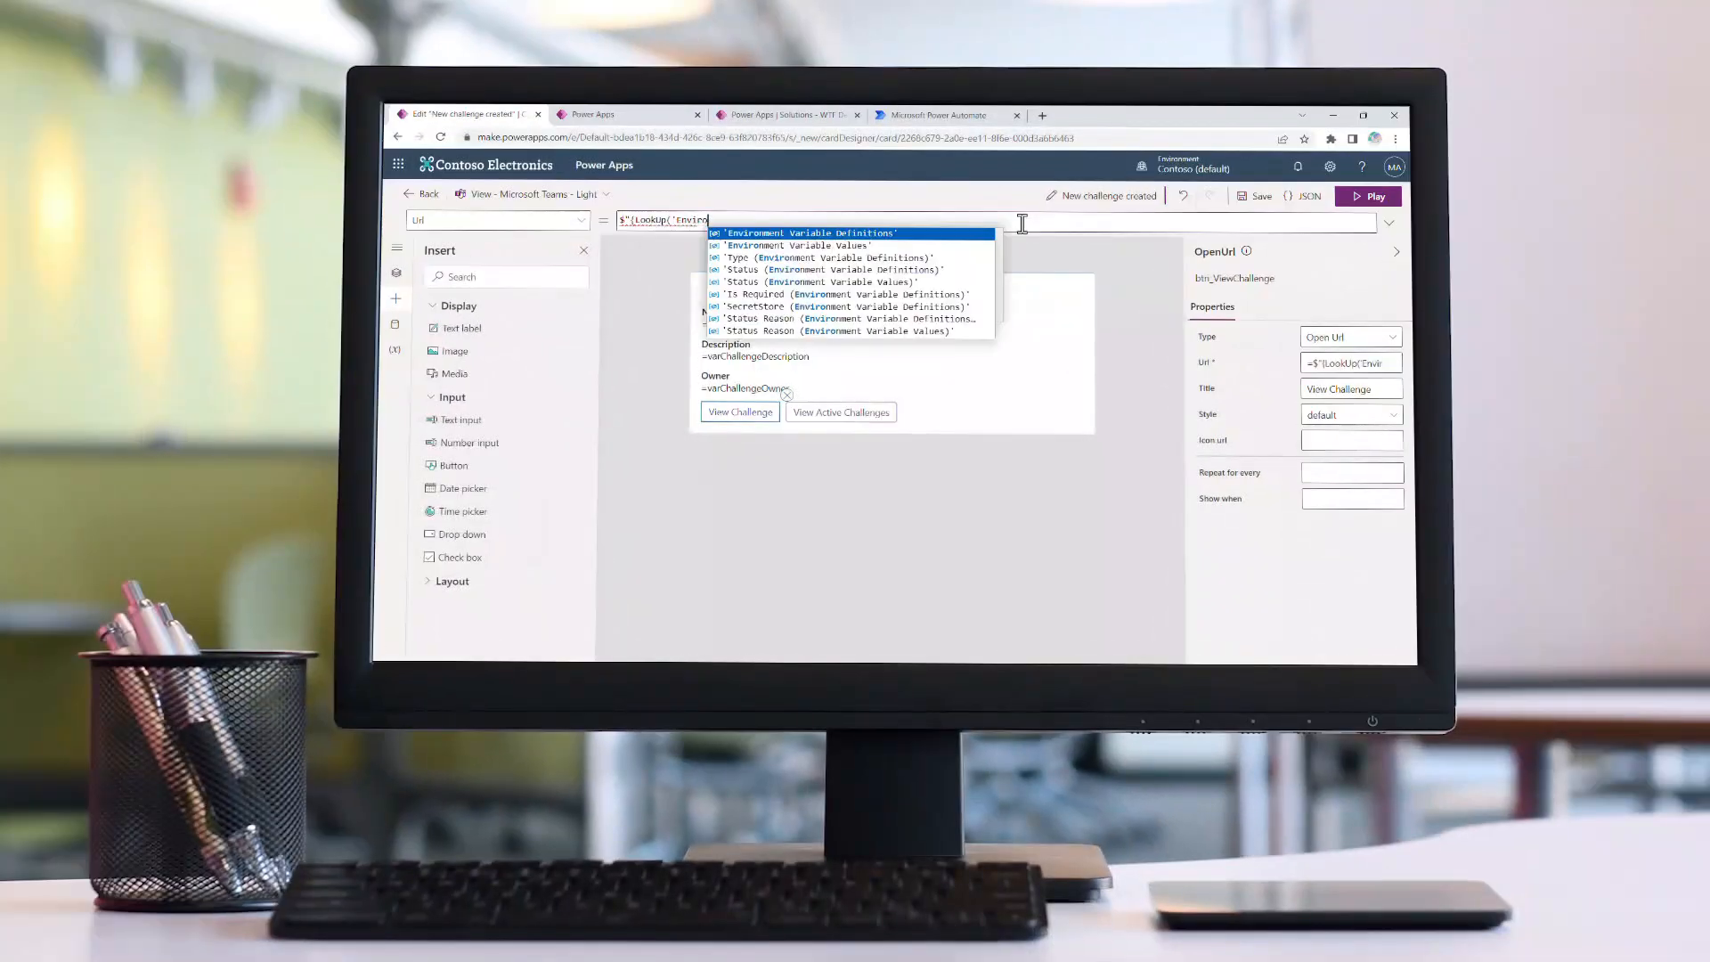
pyautogui.press('Down')
pyautogui.write("nment Variable Values',")
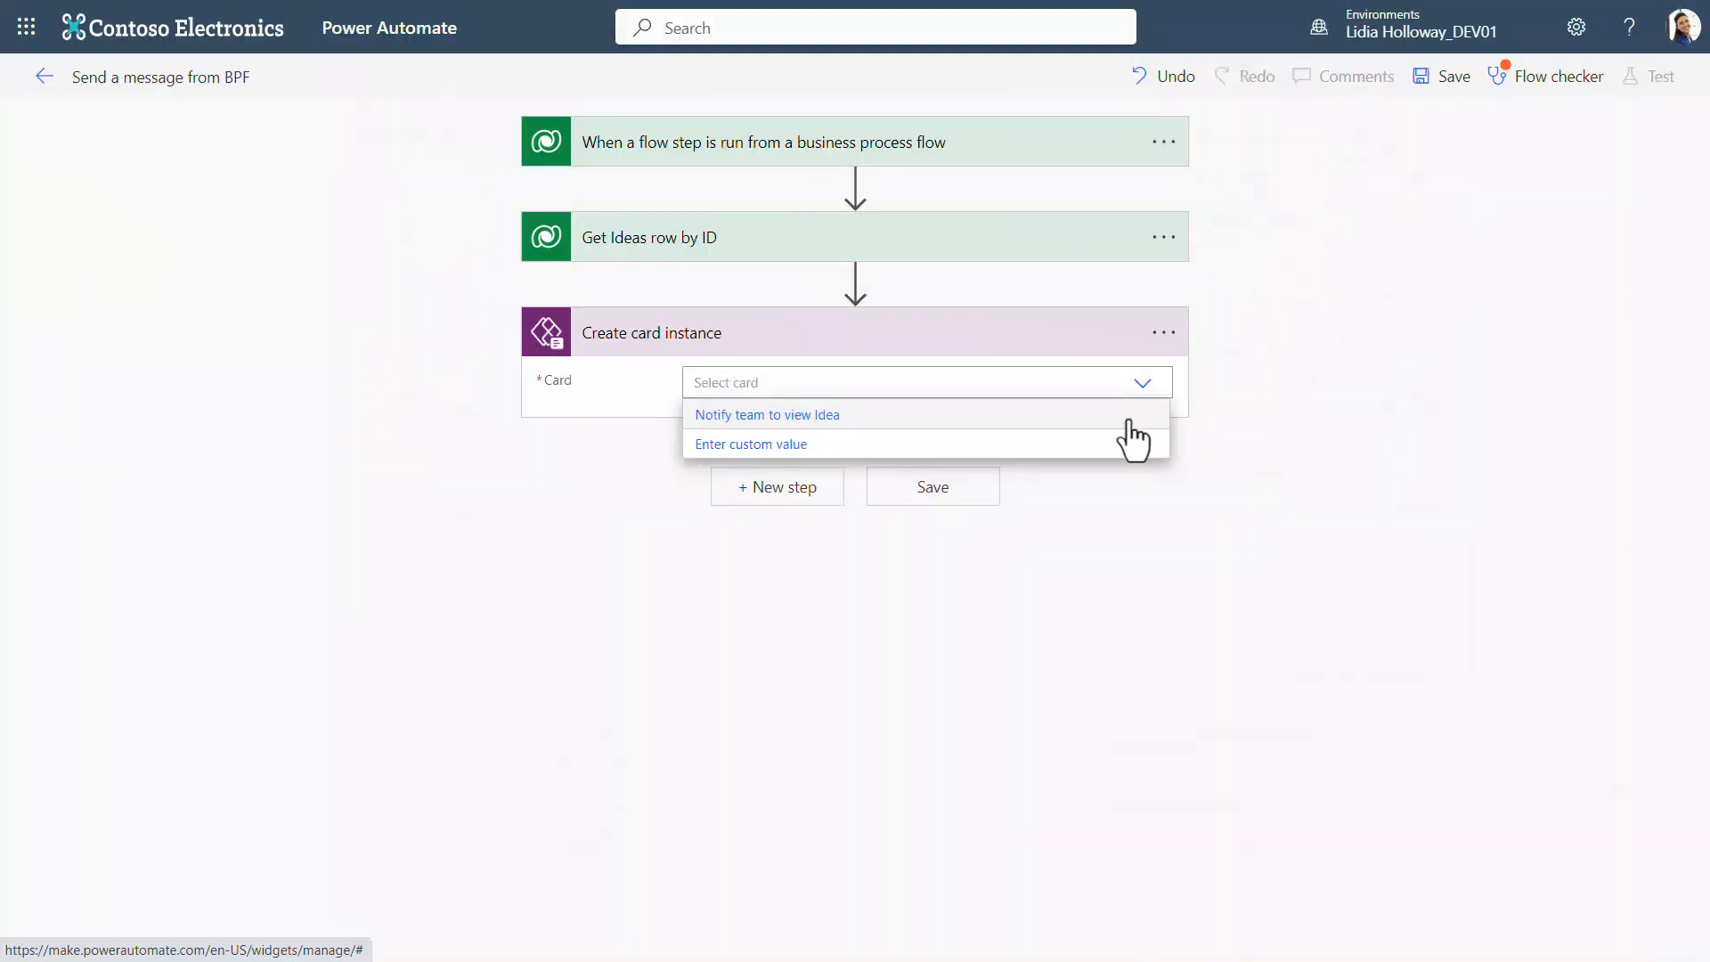
# Step: Select the "Notify team to view Idea" card for the Create card instance action and map Message from BPF to the Comment input
pyautogui.click(1129, 418)
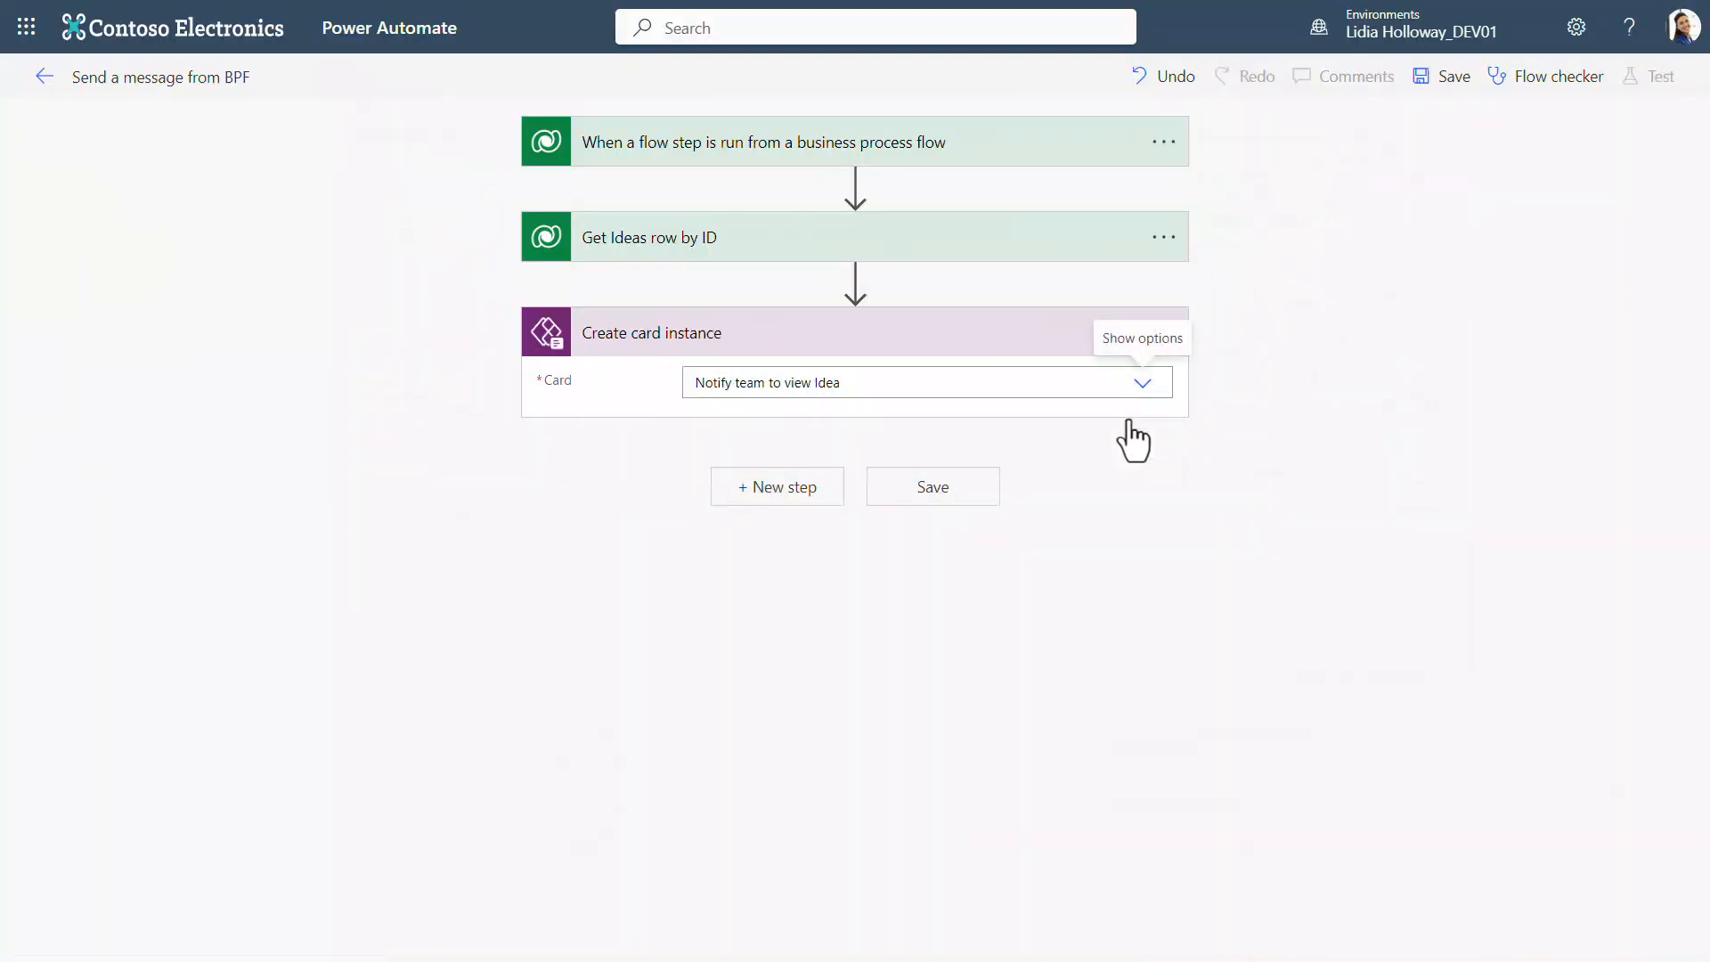
pyautogui.click(1136, 423)
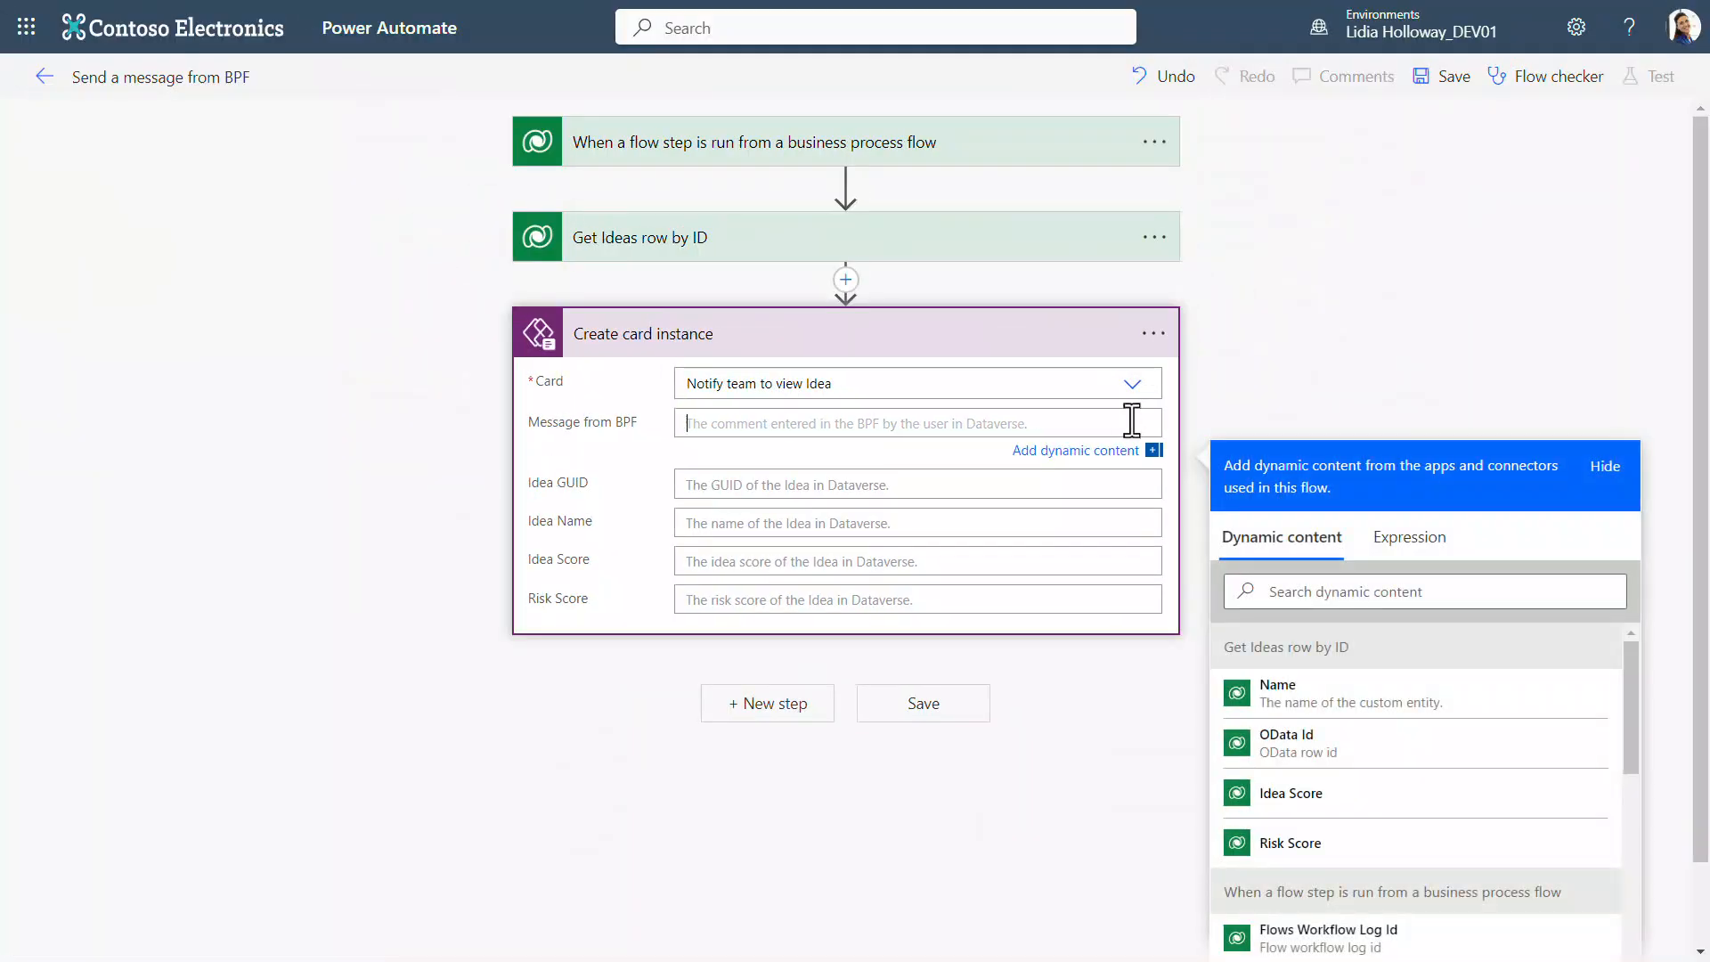
pyautogui.click(1363, 591)
pyautogui.write('Comment')
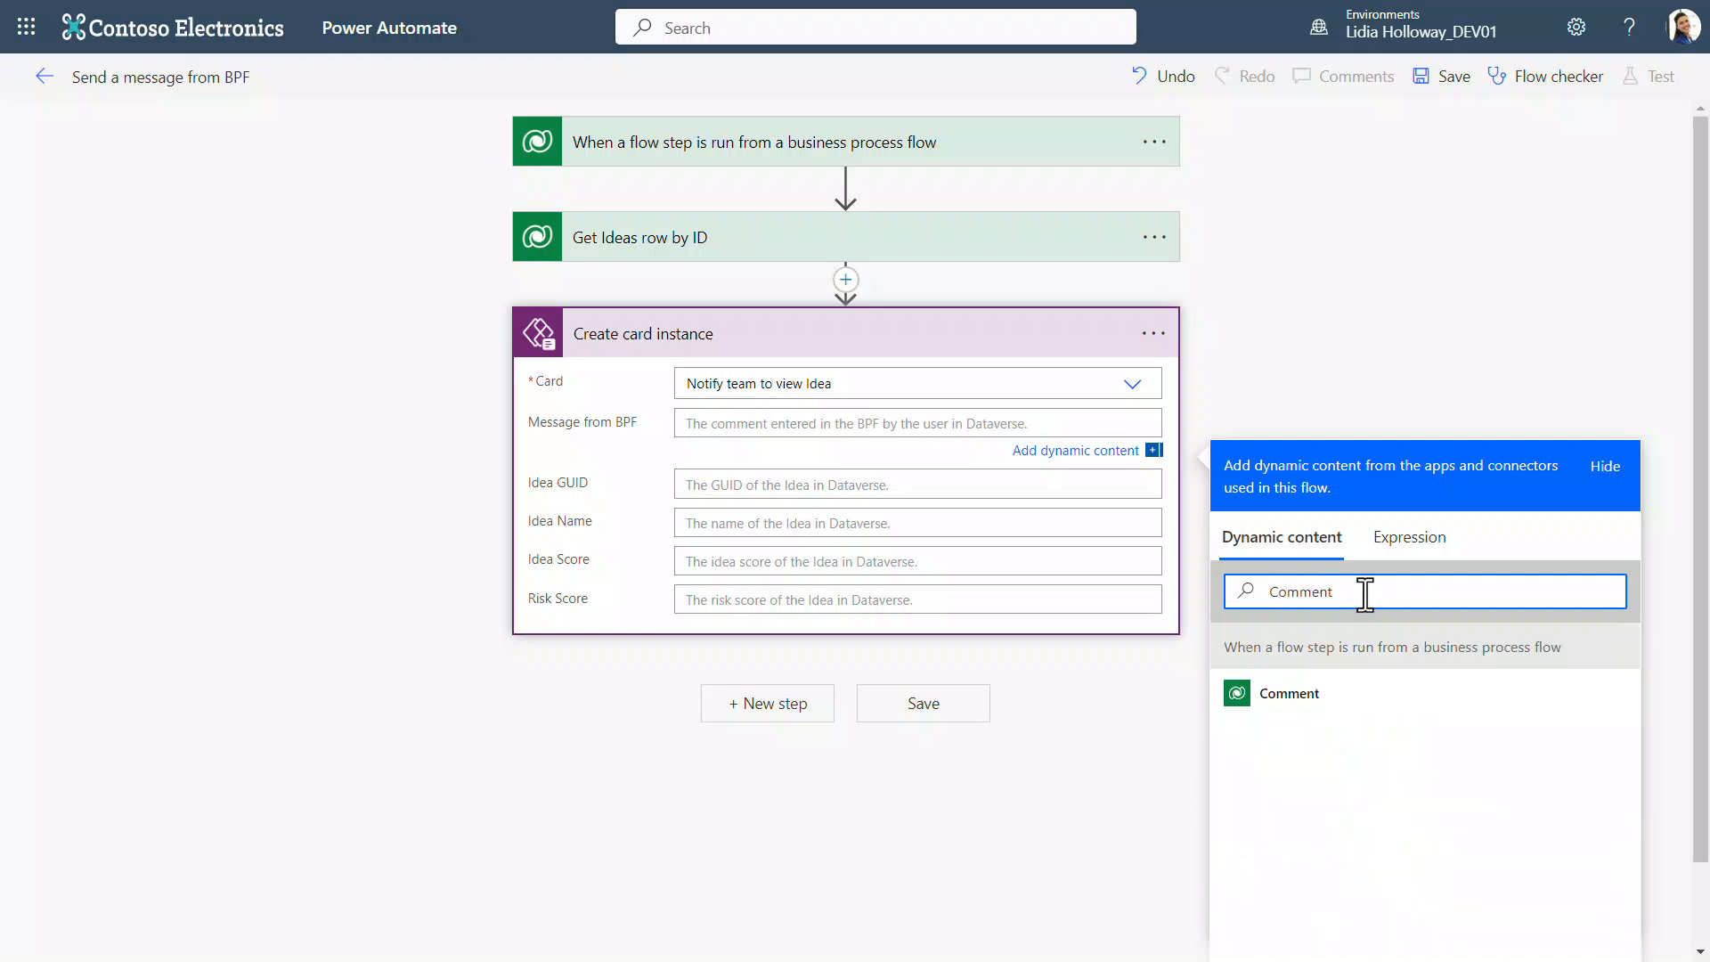
pyautogui.click(1373, 696)
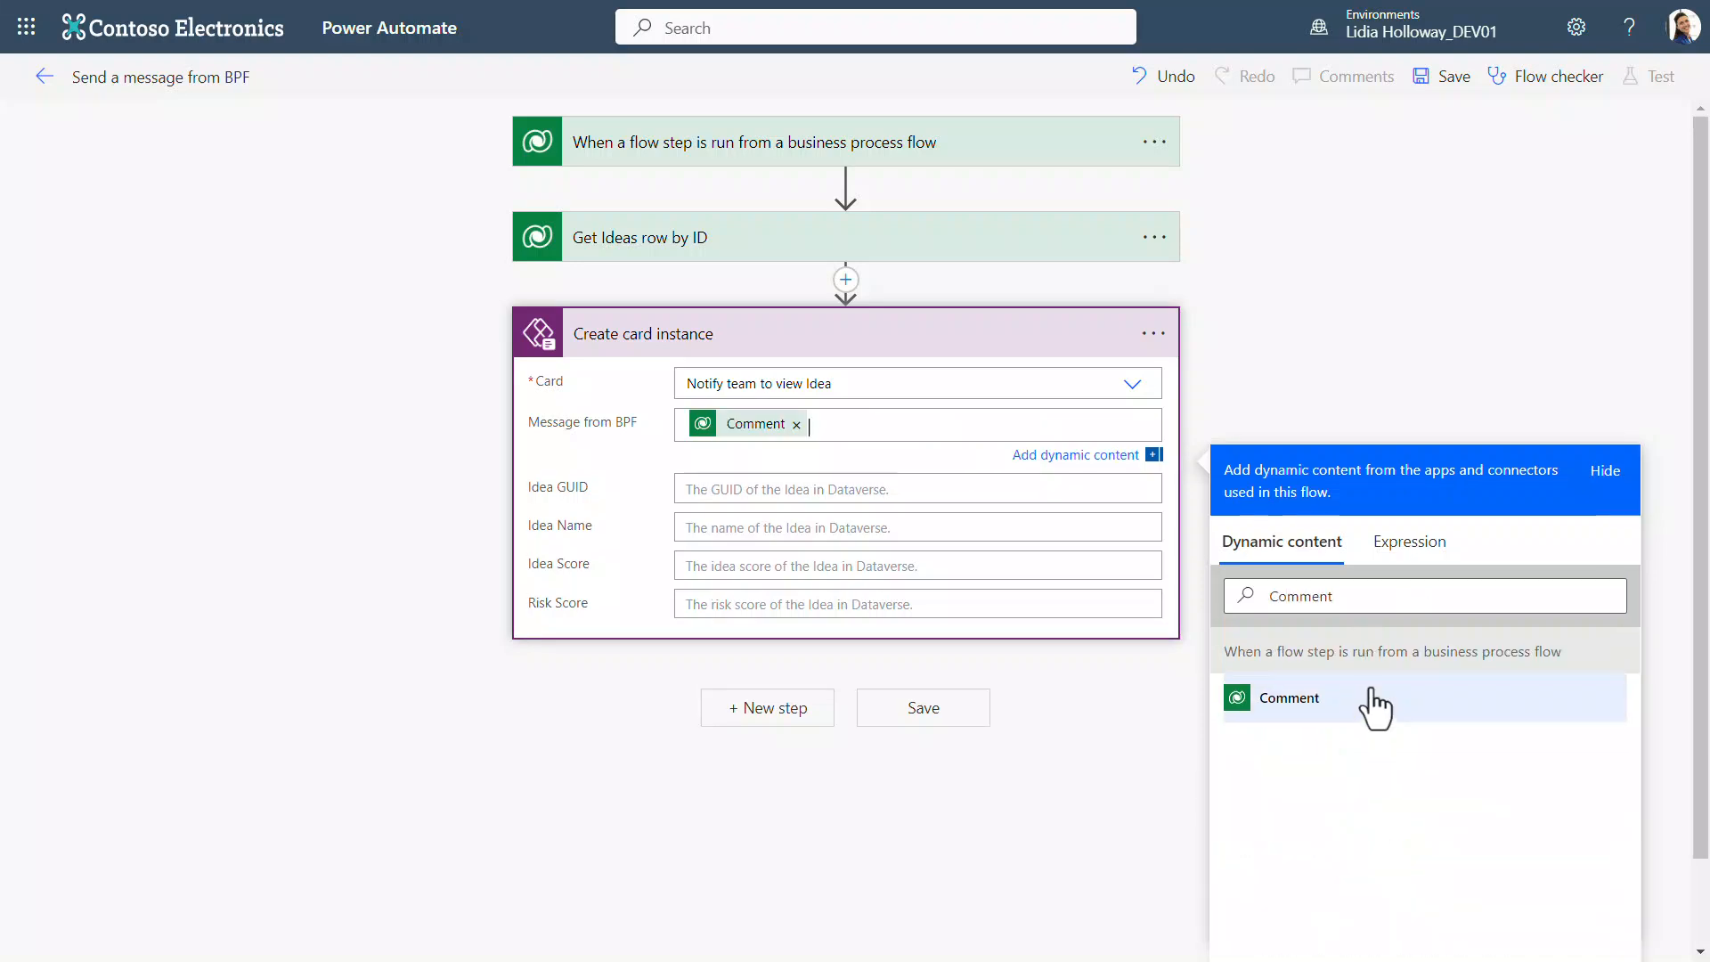
# Step: Map the card's Idea GUID to the BPF Flow Stage Table Row Id dynamic value
pyautogui.click(1077, 489)
pyautogui.click(1328, 635)
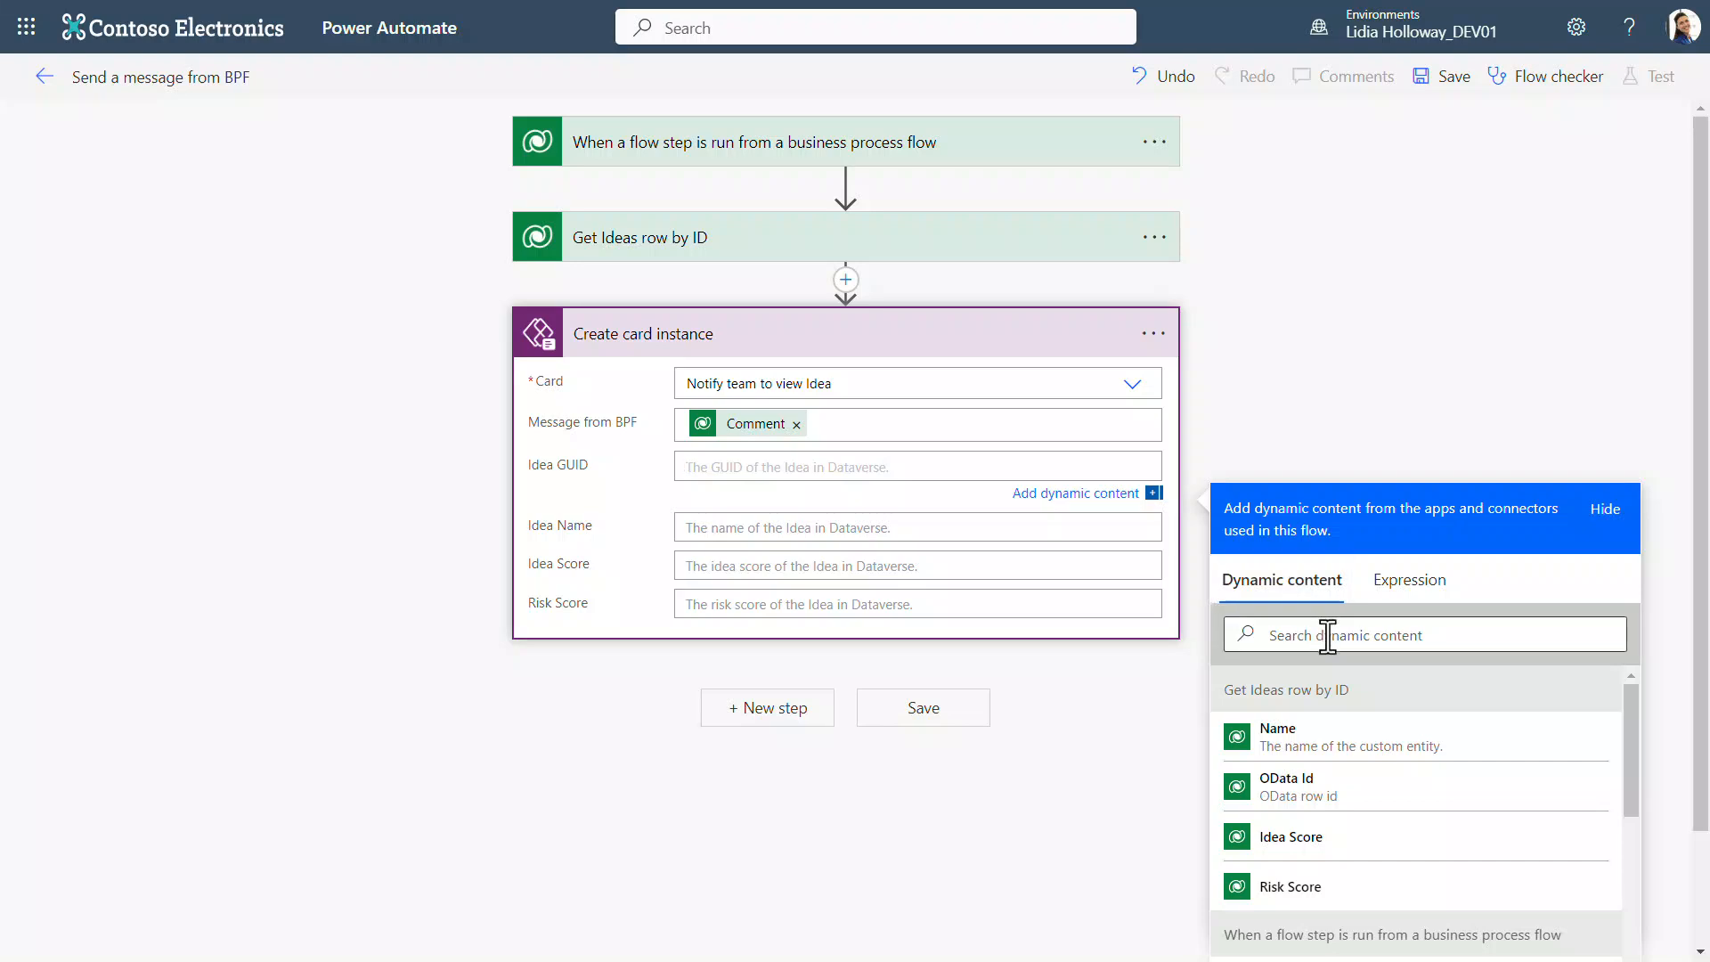
pyautogui.write('BPF f')
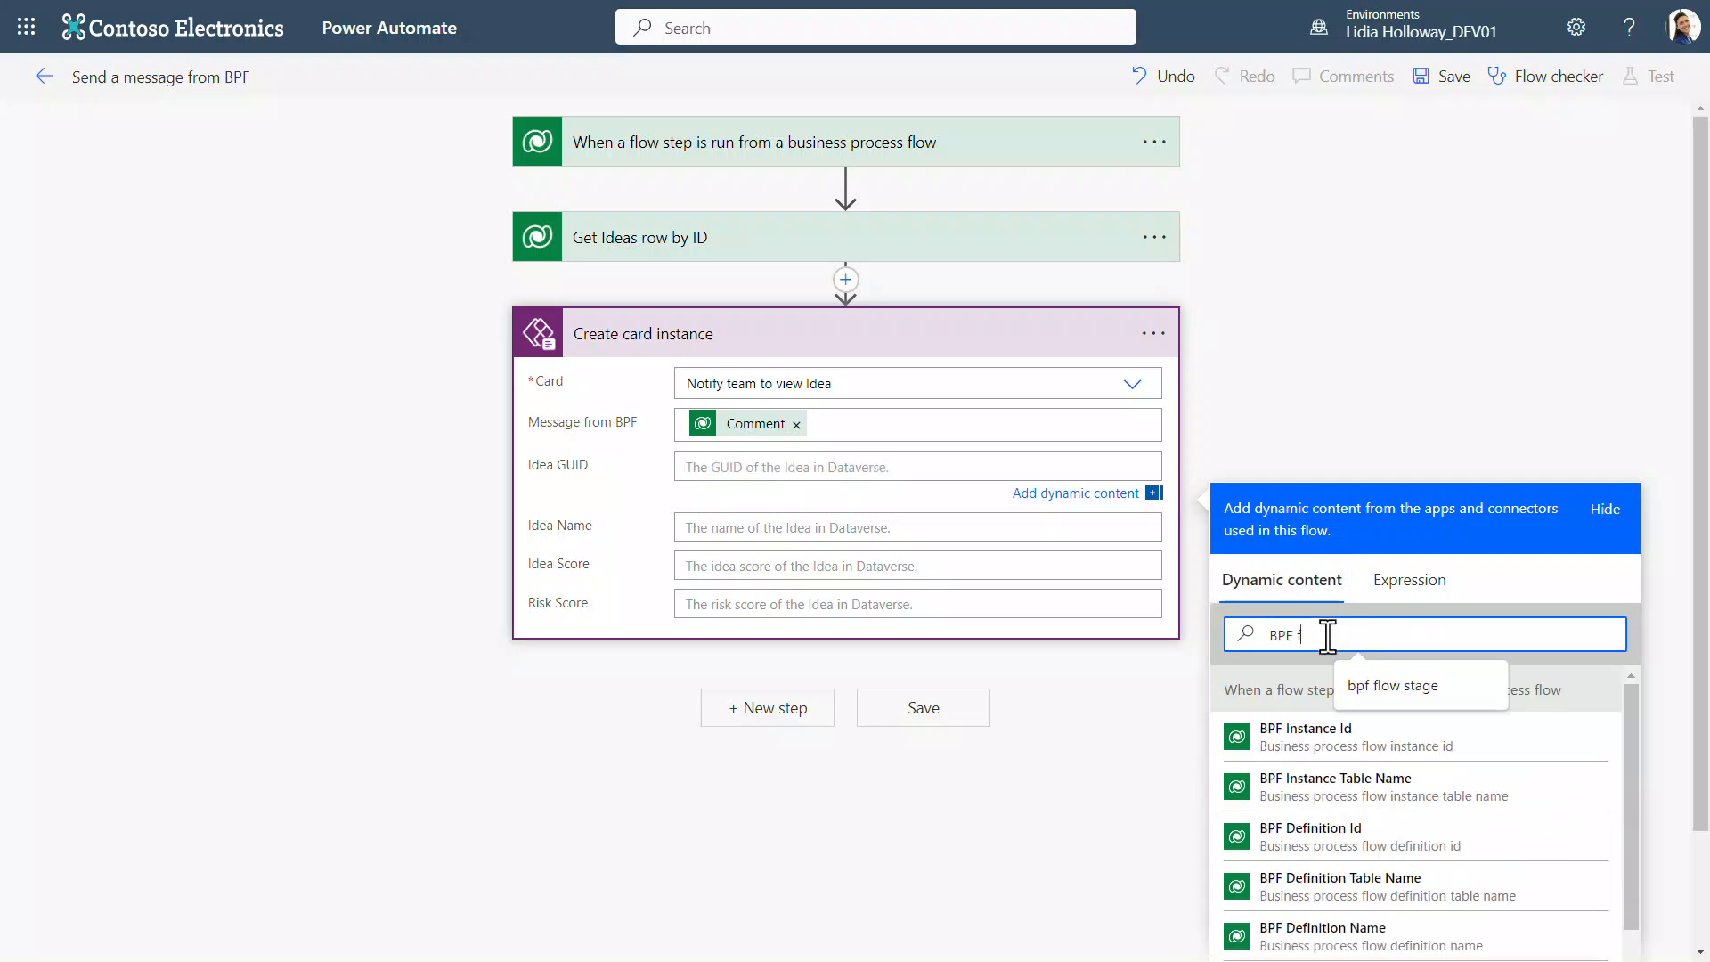
pyautogui.write('low')
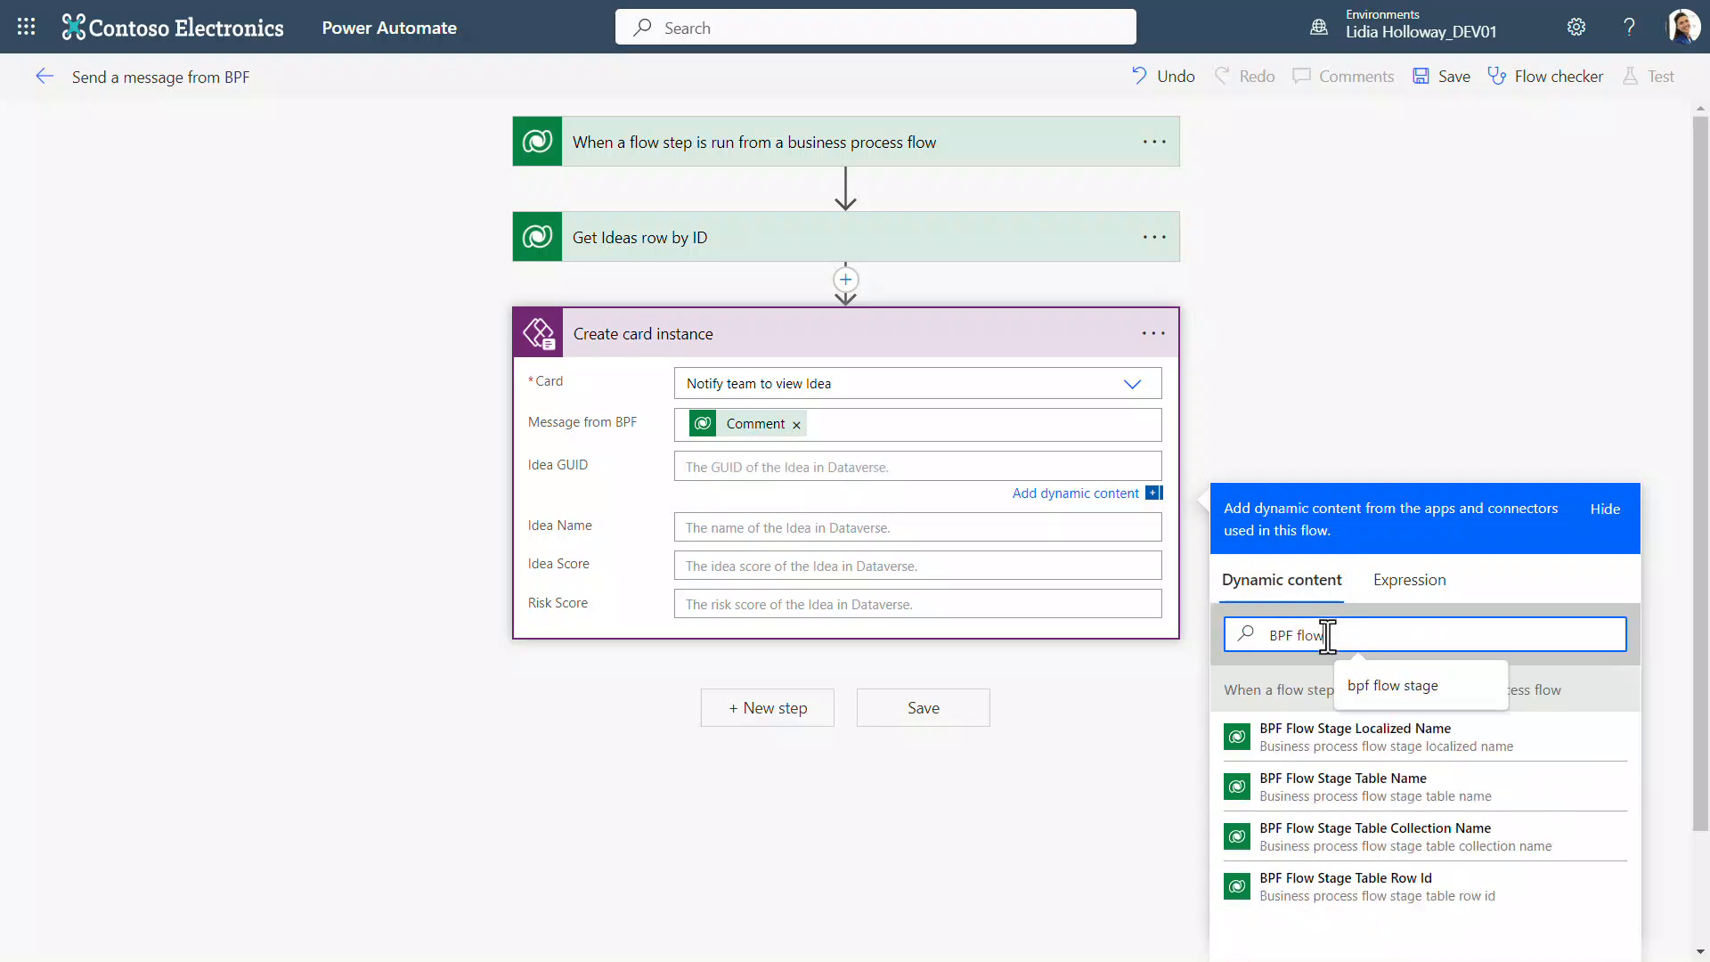
pyautogui.click(1379, 896)
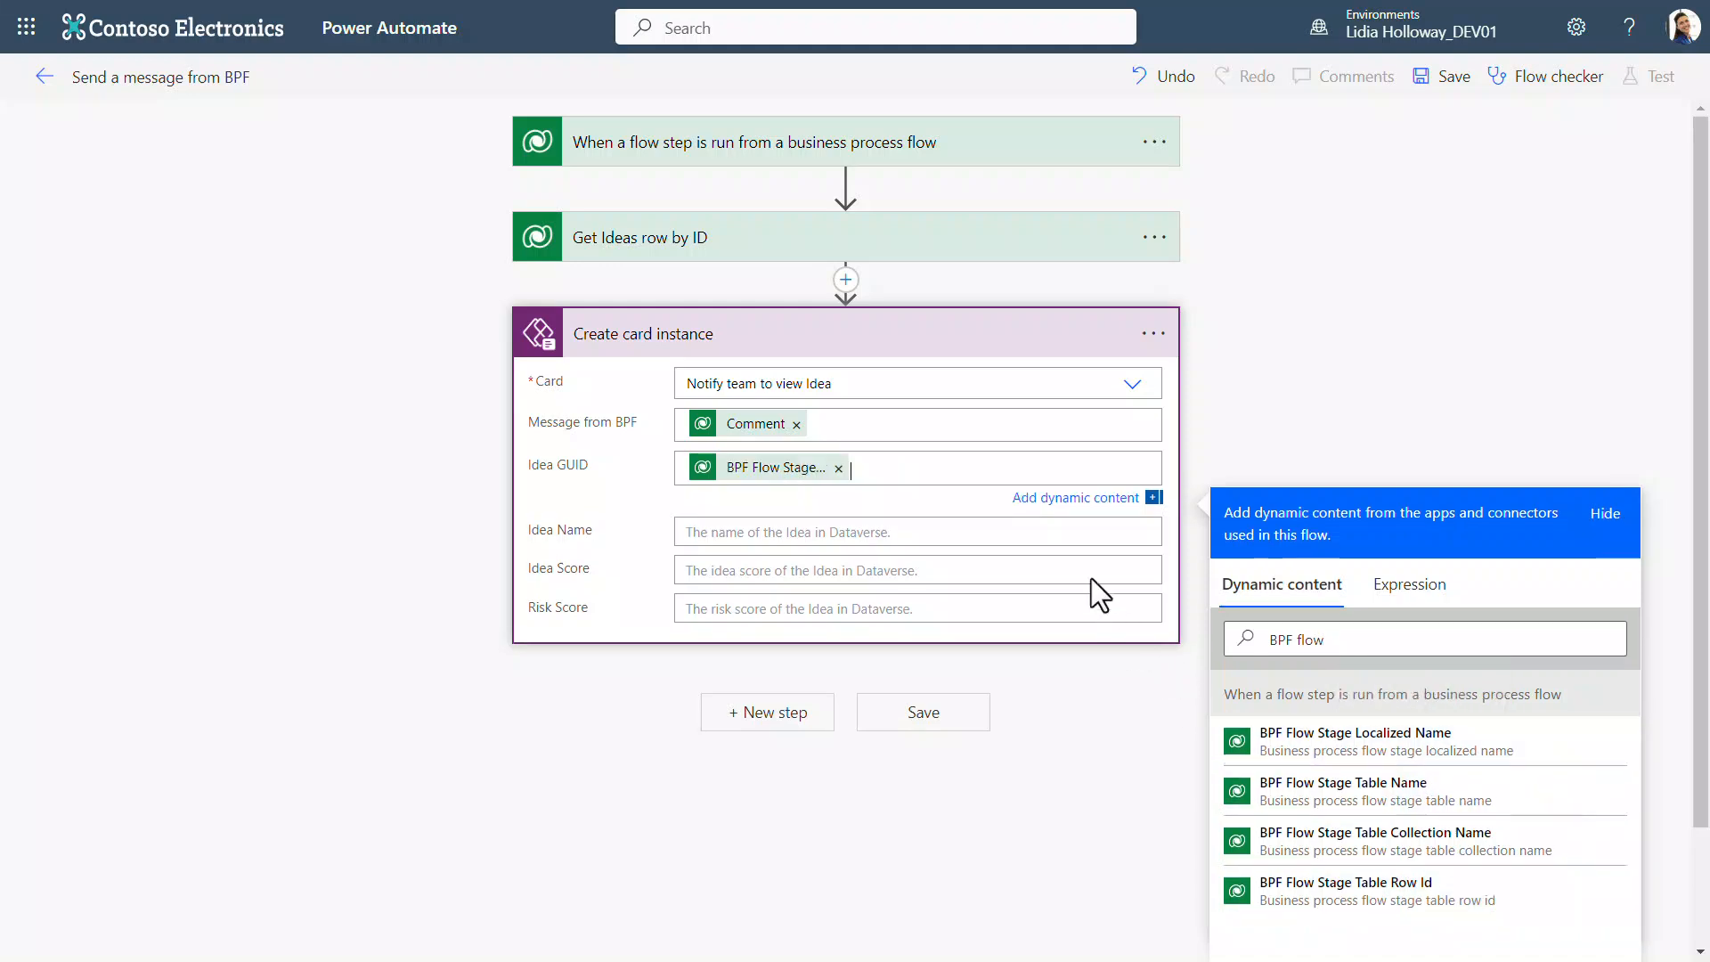
# Step: Map the card's Idea Name and Idea Score to the Name and Idea Score values from Get Ideas row by ID
pyautogui.click(1071, 538)
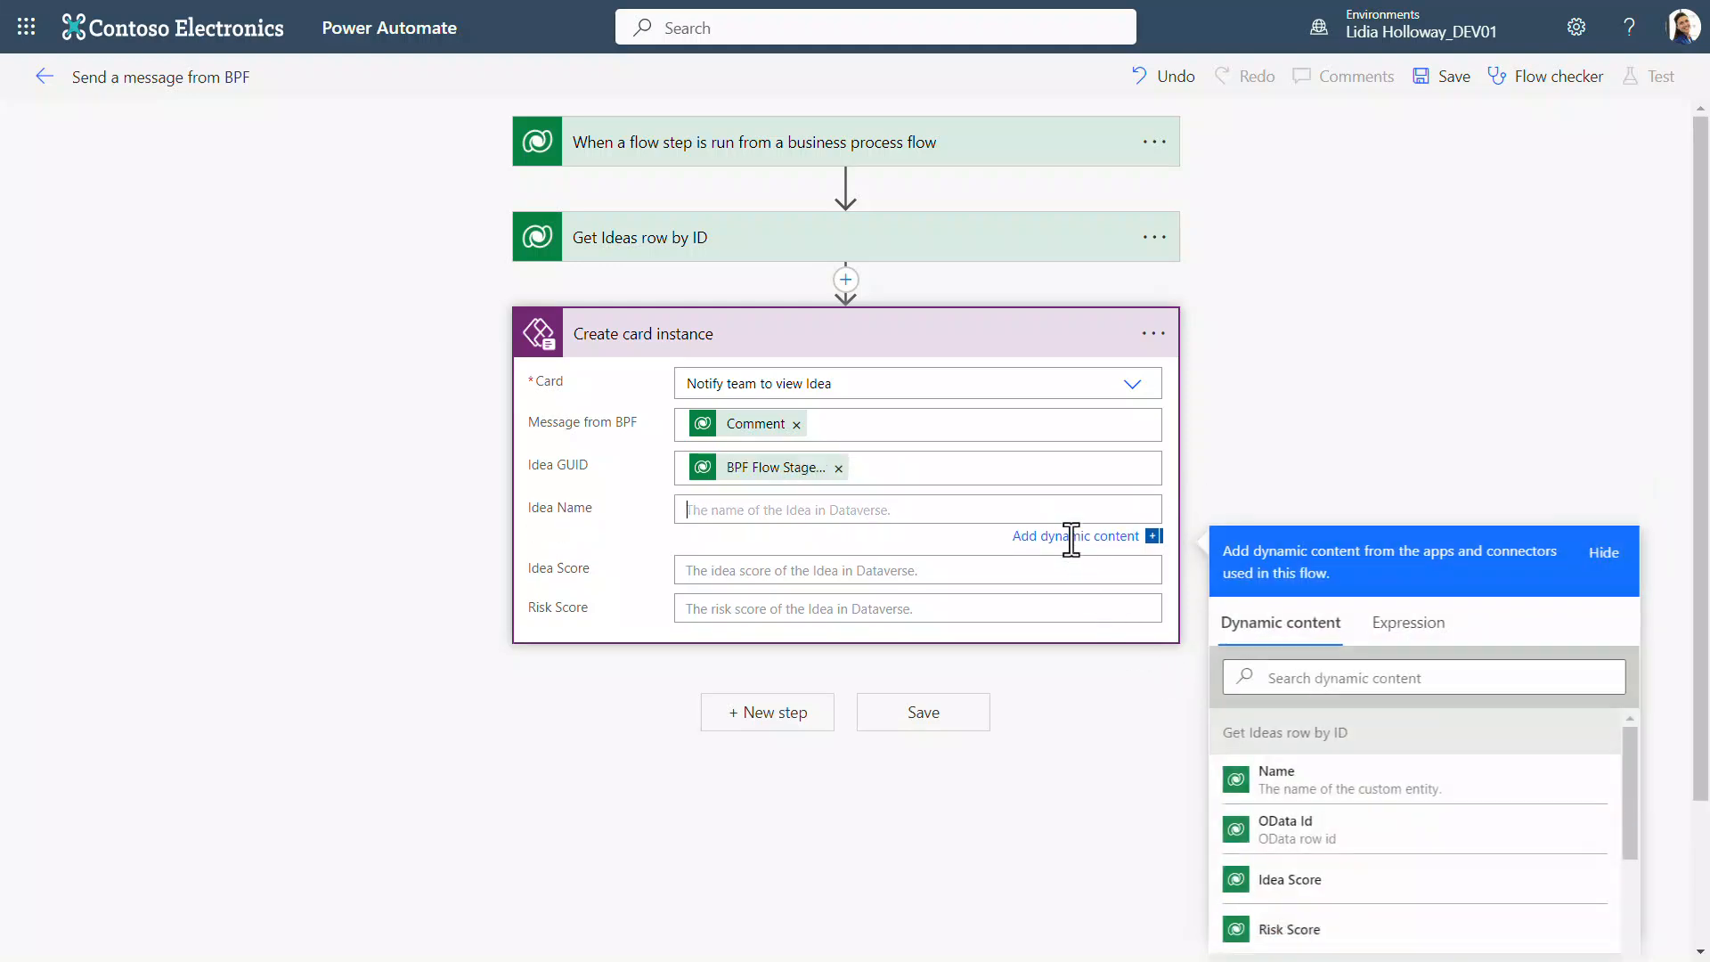
pyautogui.click(1347, 798)
pyautogui.click(1149, 577)
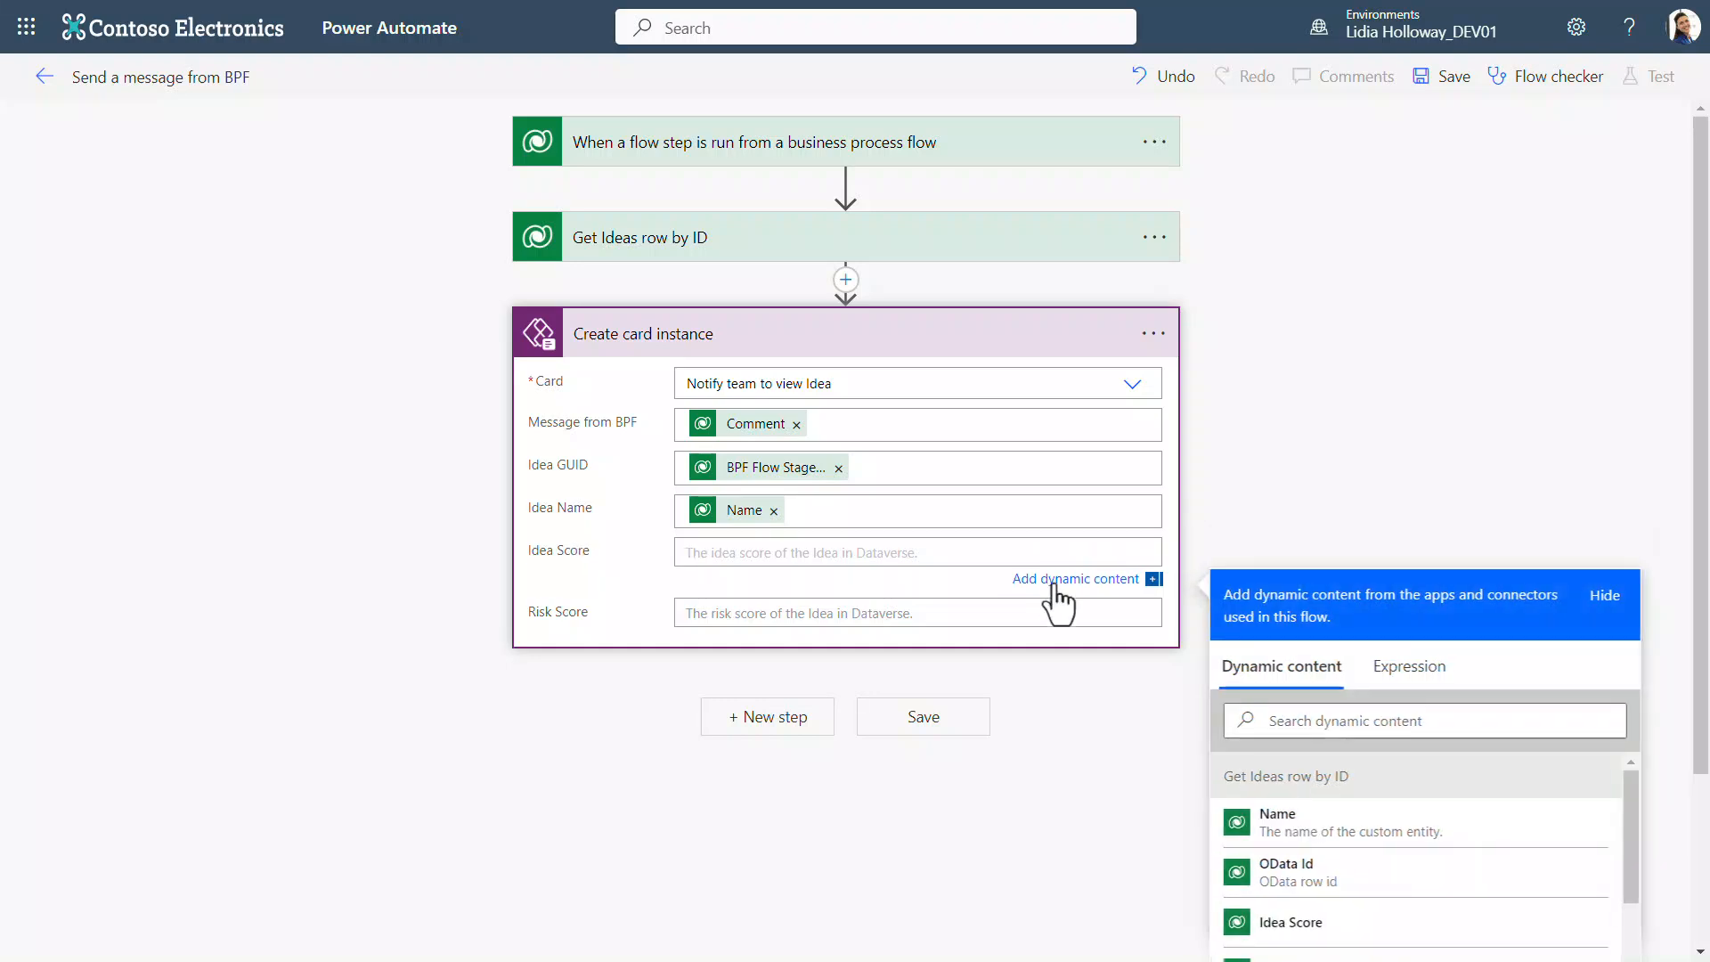
pyautogui.click(1363, 930)
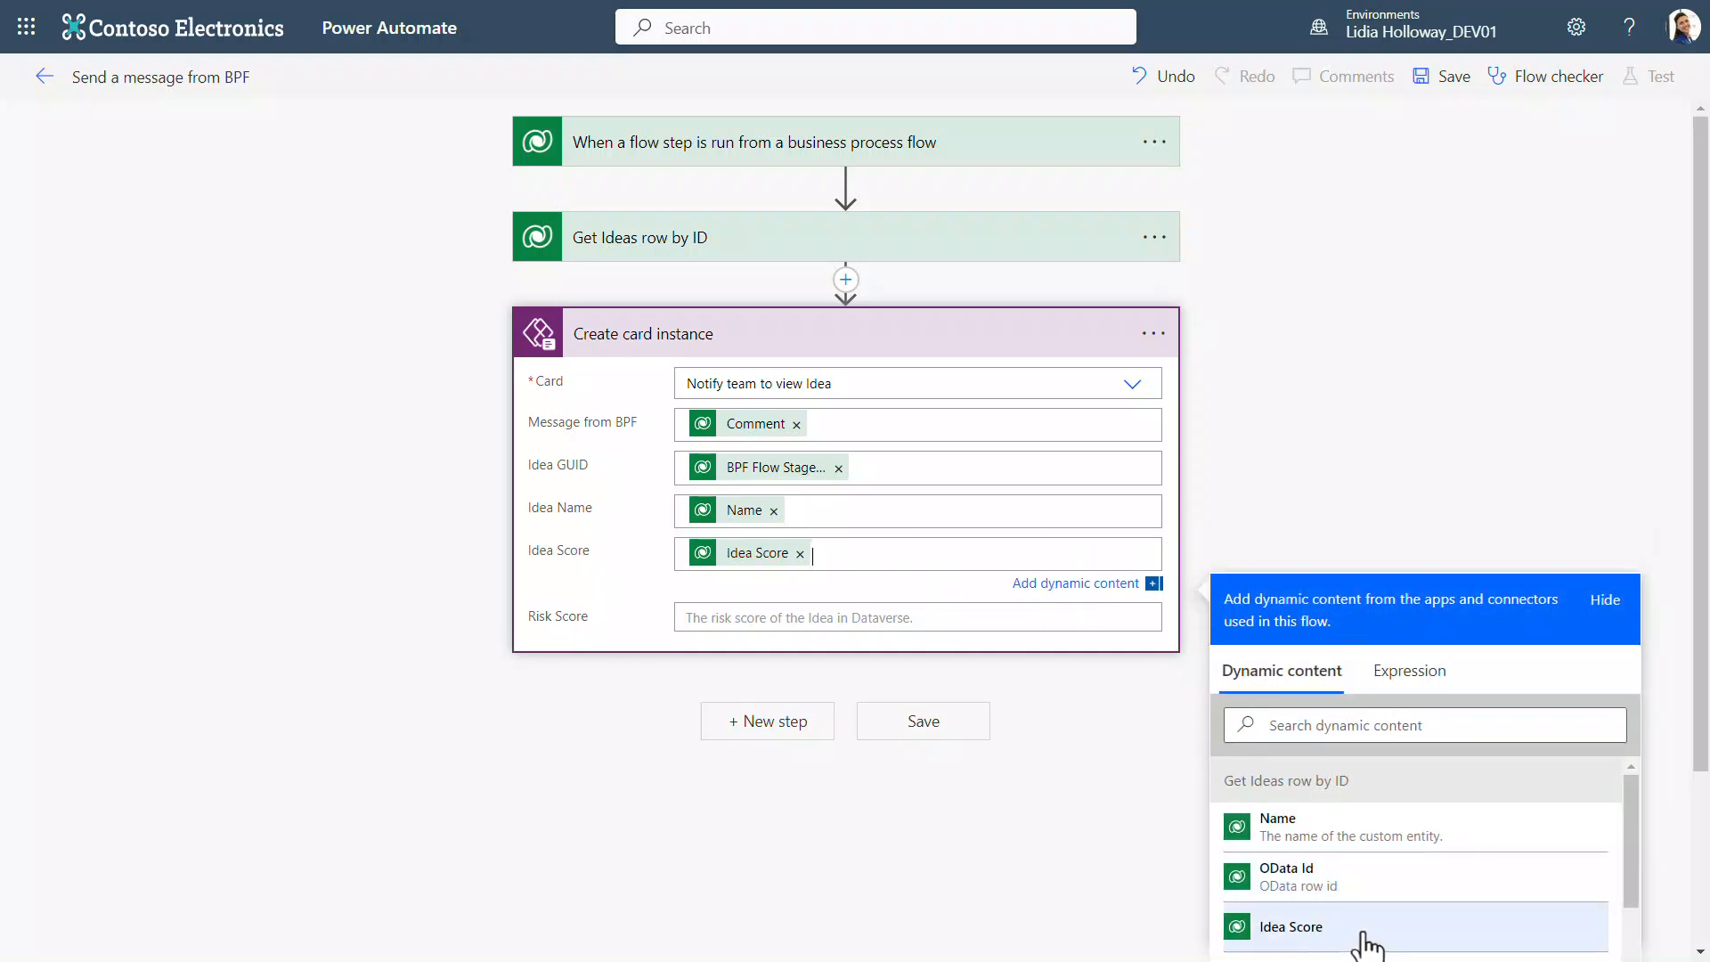
# Step: Map the card's Risk Score input to the Risk Score value from Get Ideas row by ID
pyautogui.click(972, 613)
pyautogui.scroll(-1, 1416, 784)
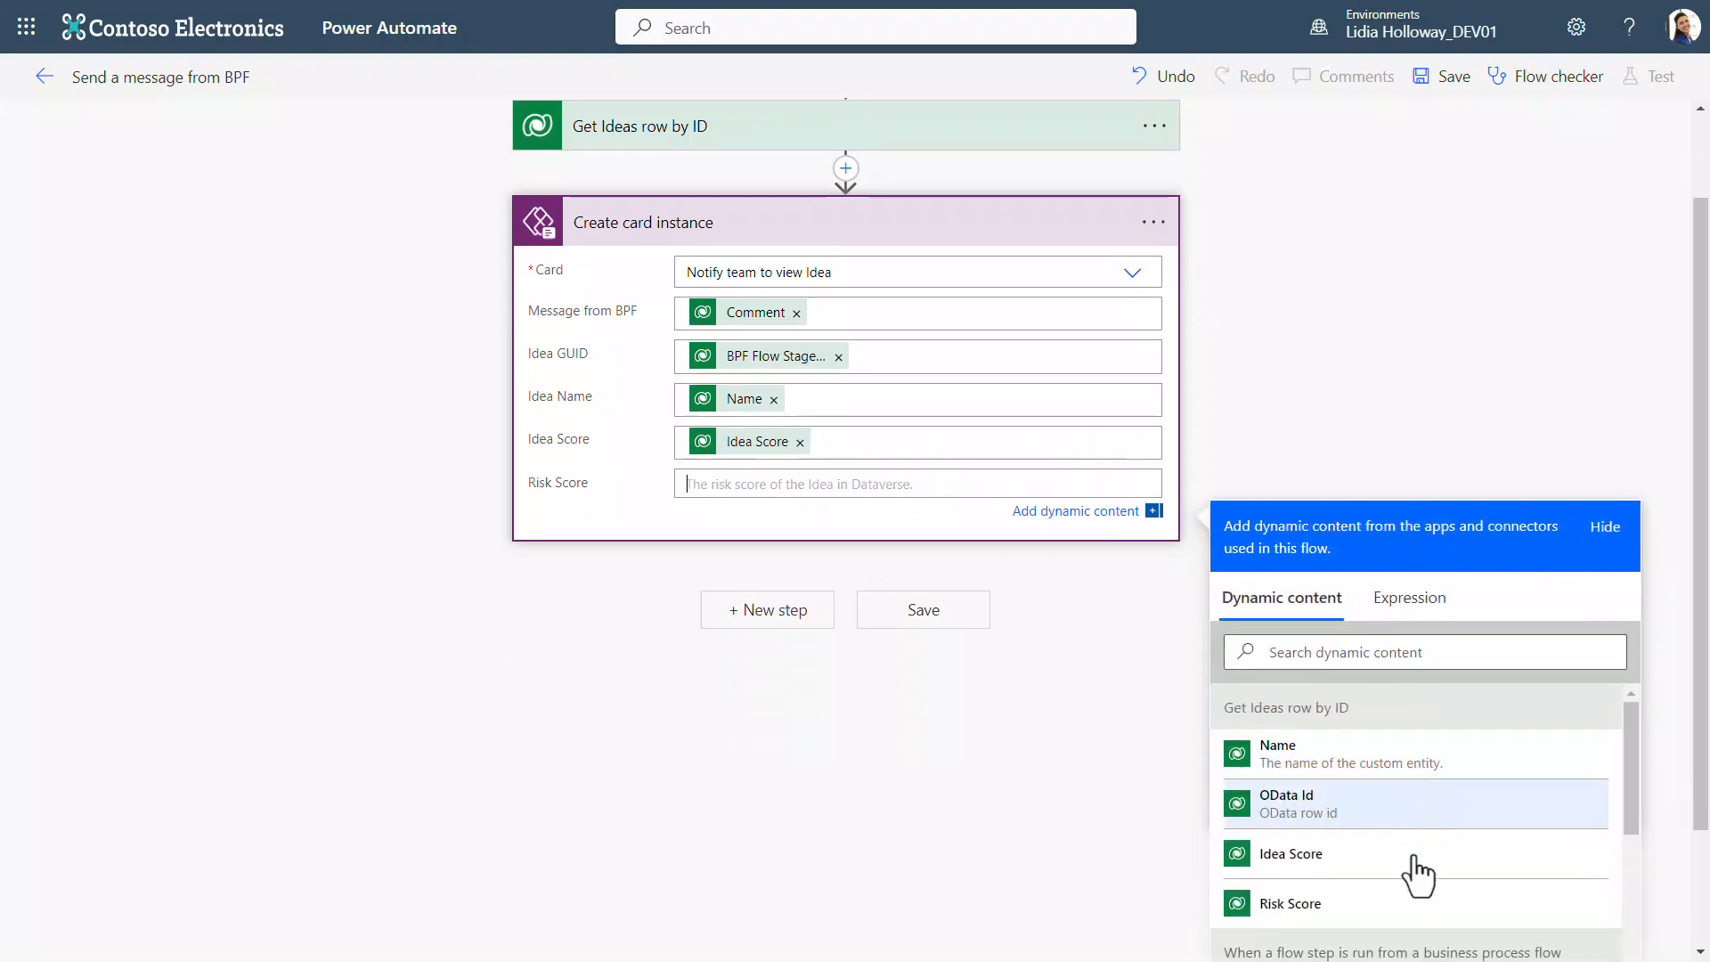
pyautogui.click(1410, 903)
# Step: Add a Post card in a chat or channel action after Create card instance
pyautogui.click(770, 623)
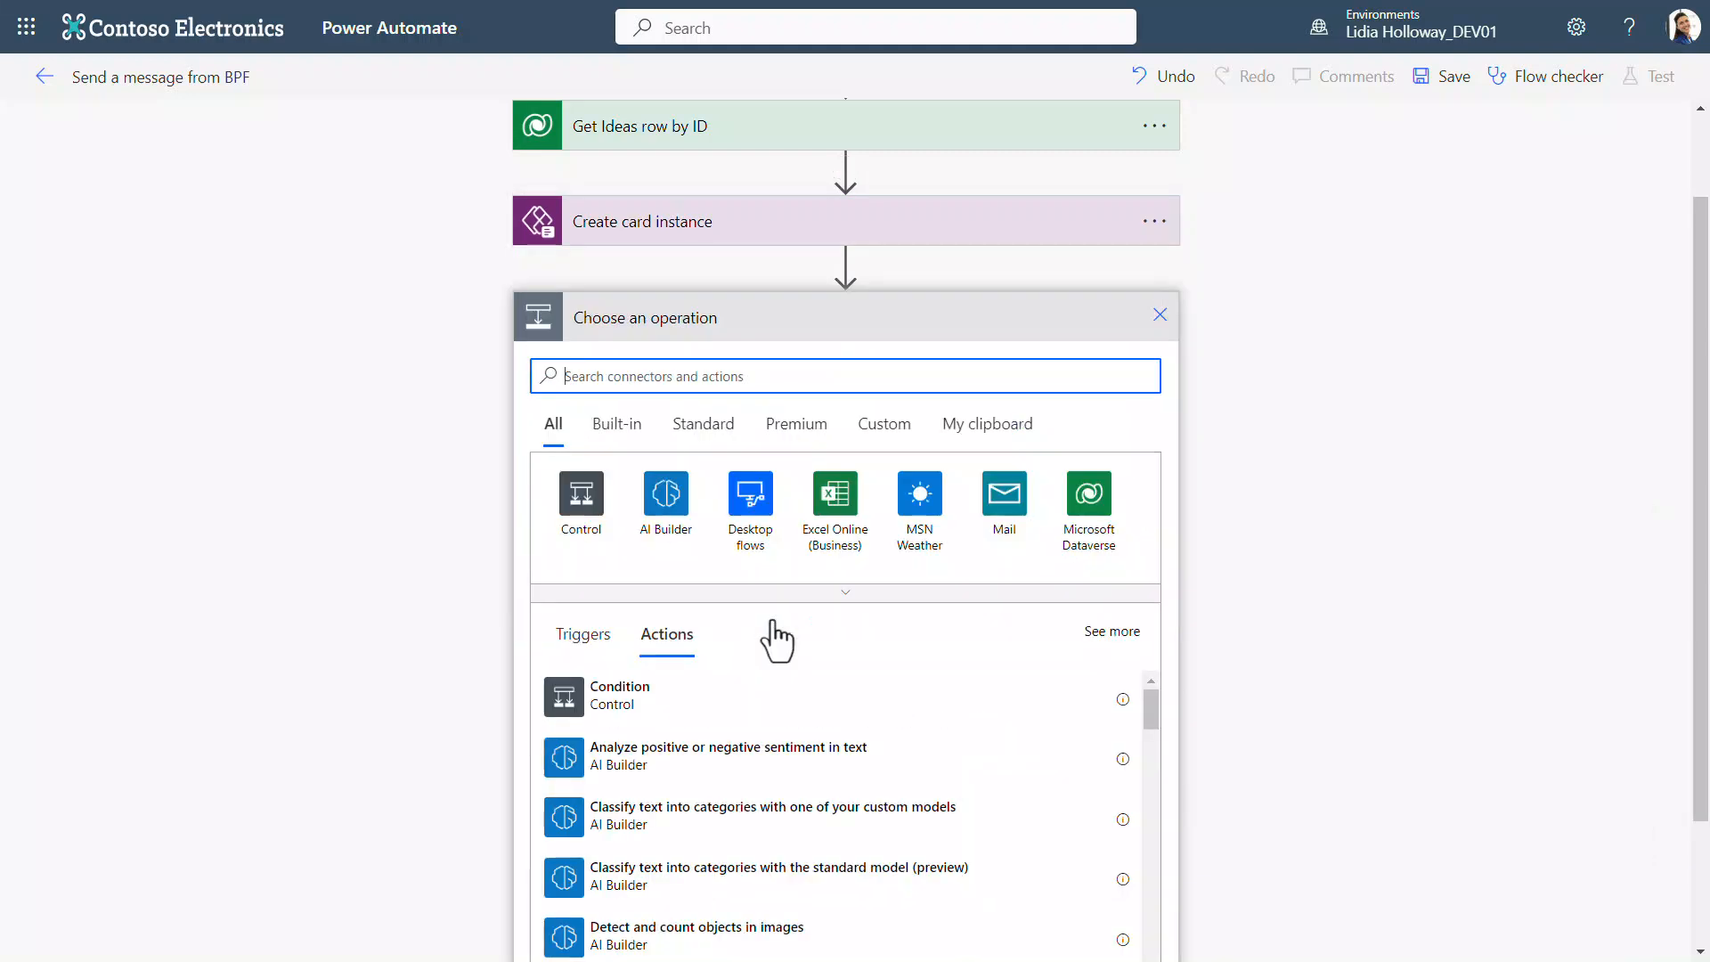
pyautogui.write('post card in a chat')
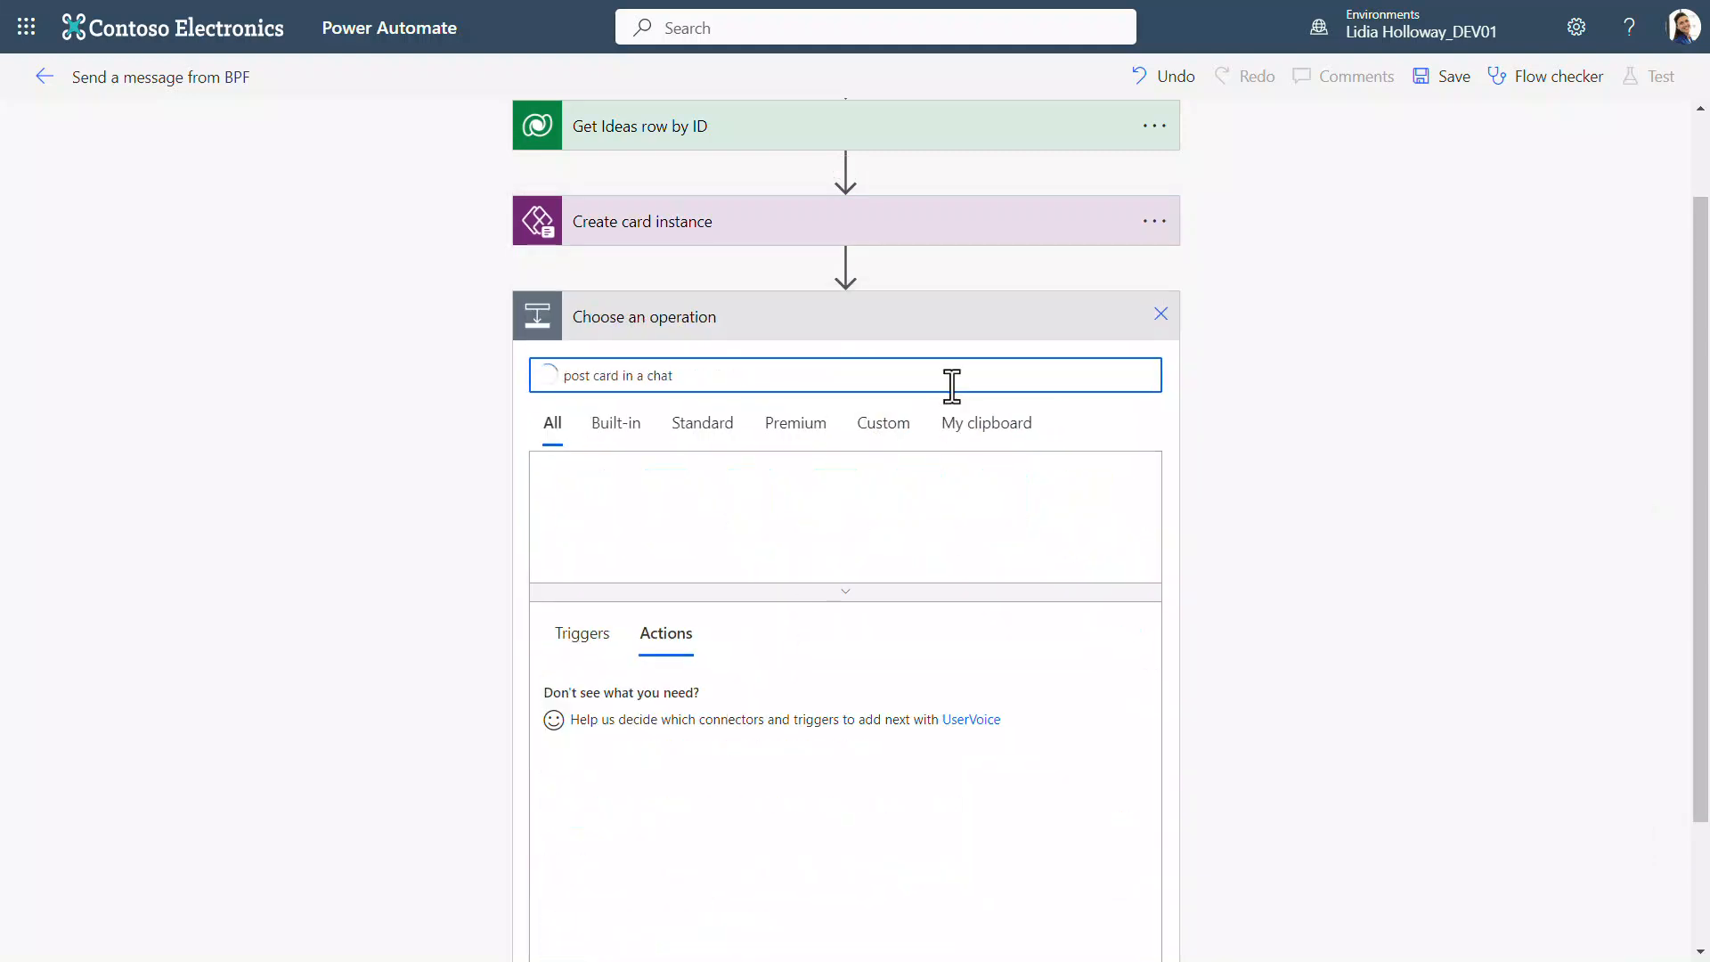
pyautogui.click(783, 694)
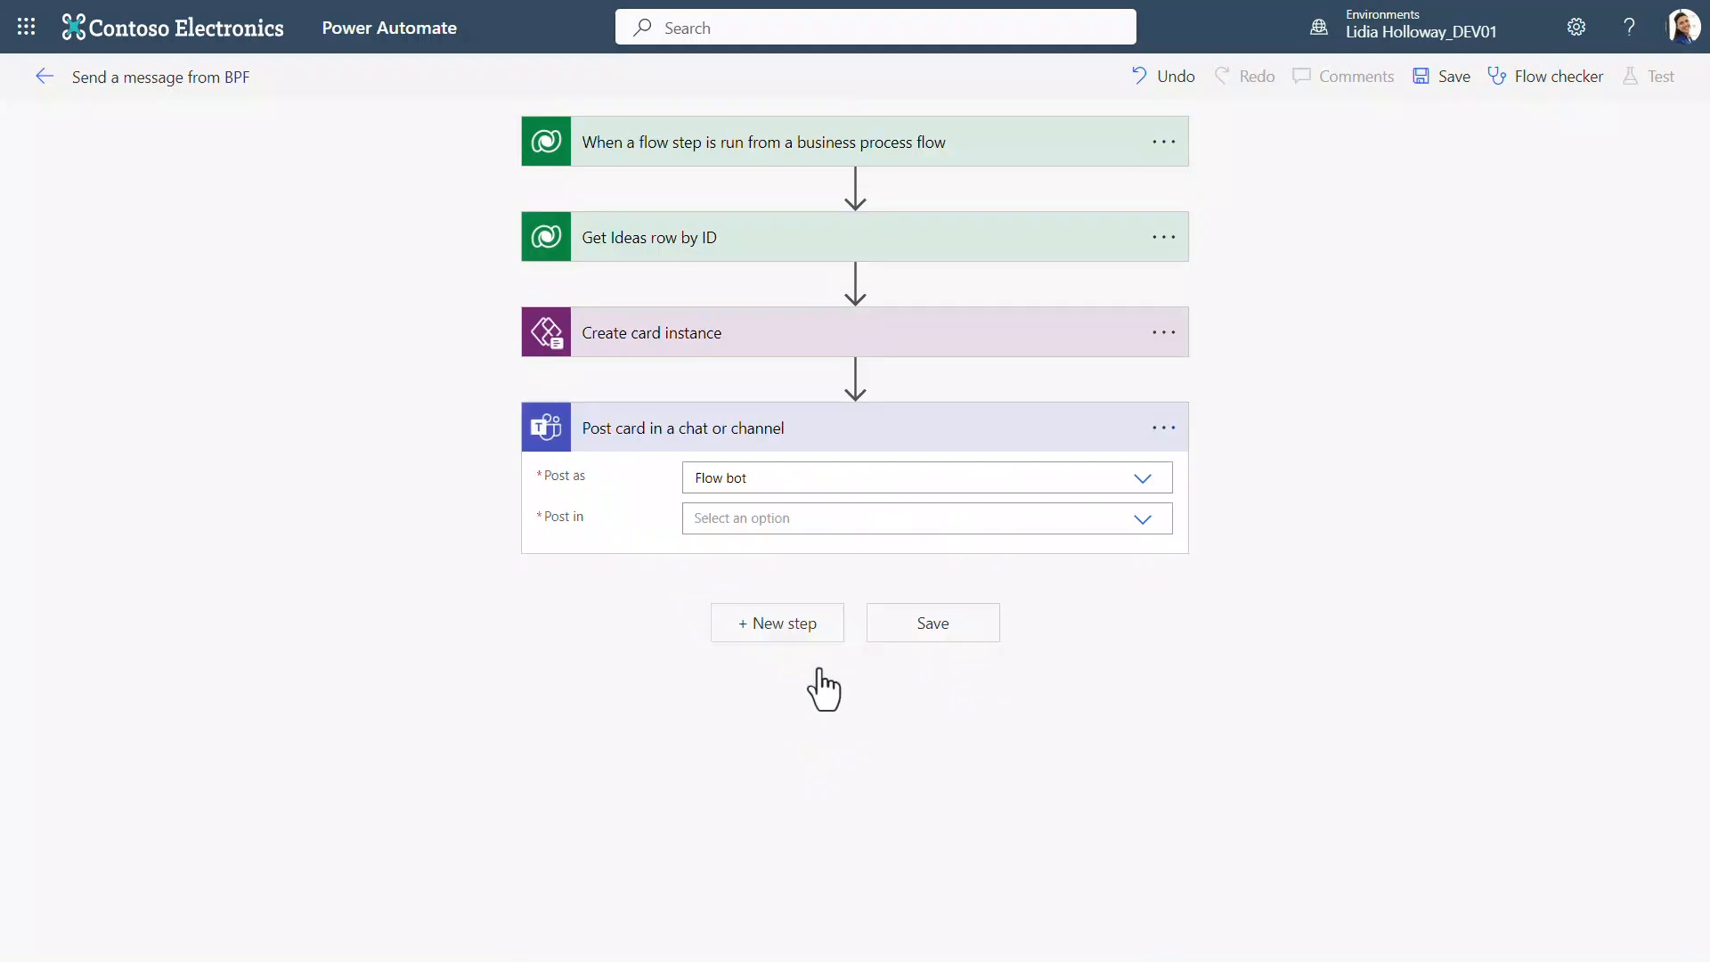
# Step: Configure the card to be posted as Power Apps (Preview) in a Channel
pyautogui.click(1142, 481)
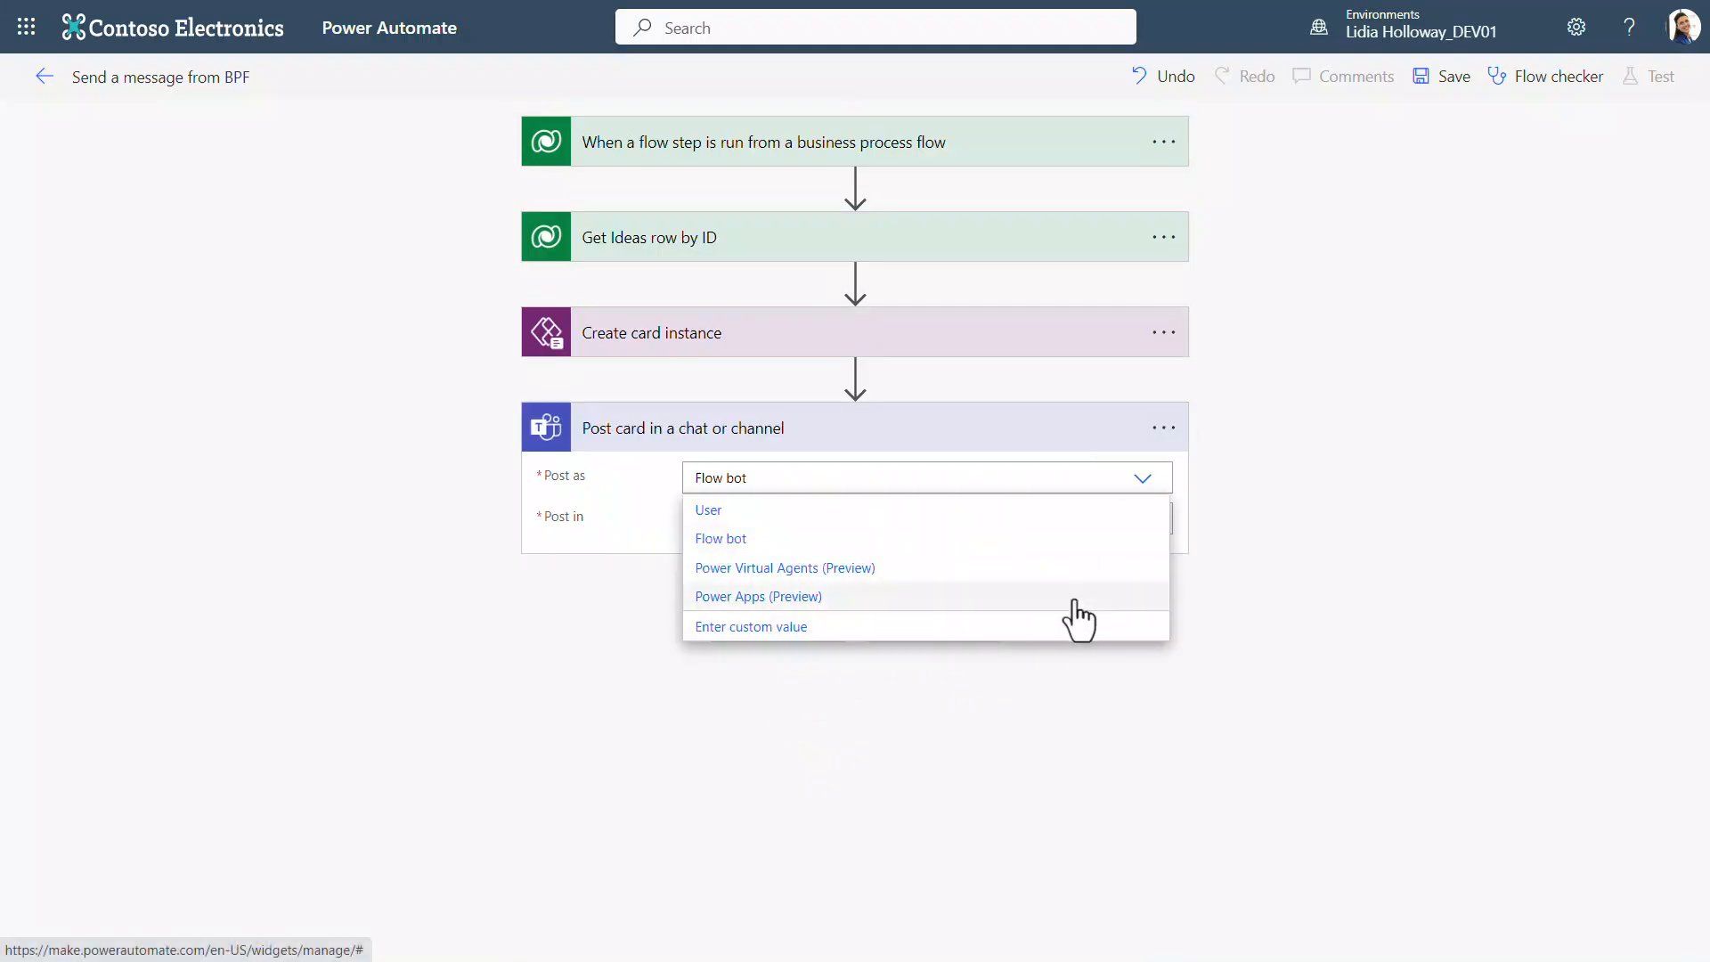
pyautogui.click(1078, 599)
pyautogui.click(1140, 521)
pyautogui.click(1131, 547)
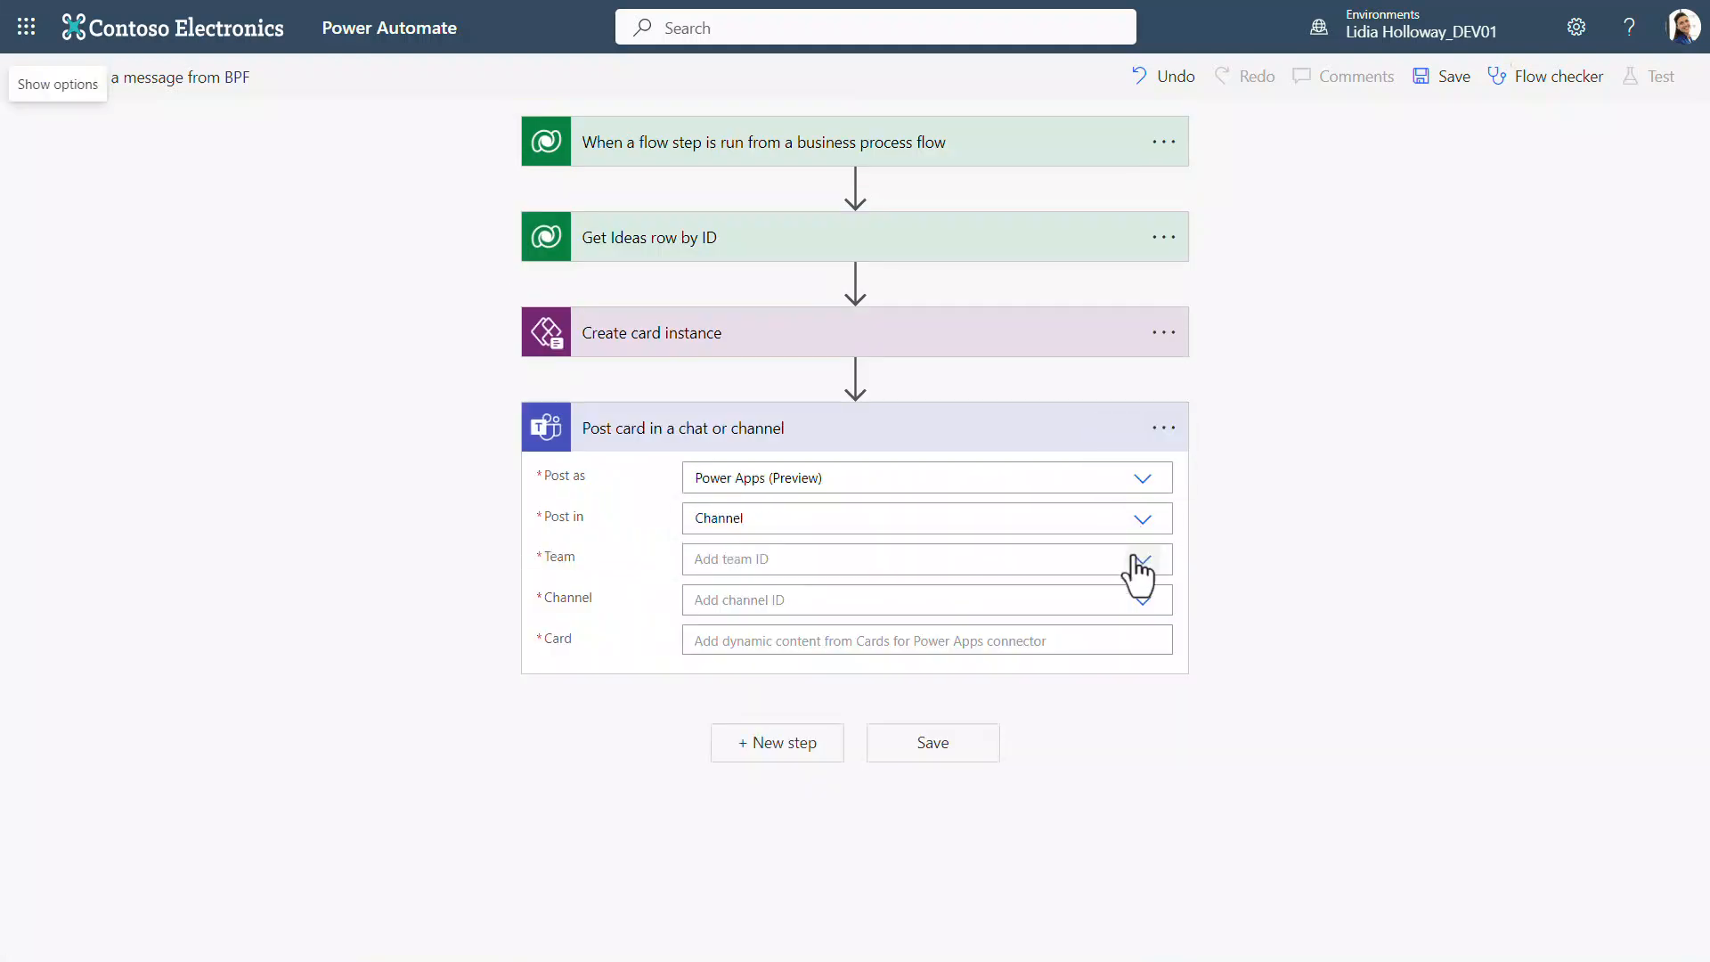
# Step: Target the Design team's General channel and use the Card output of Create card instance as the posted card
pyautogui.click(1139, 560)
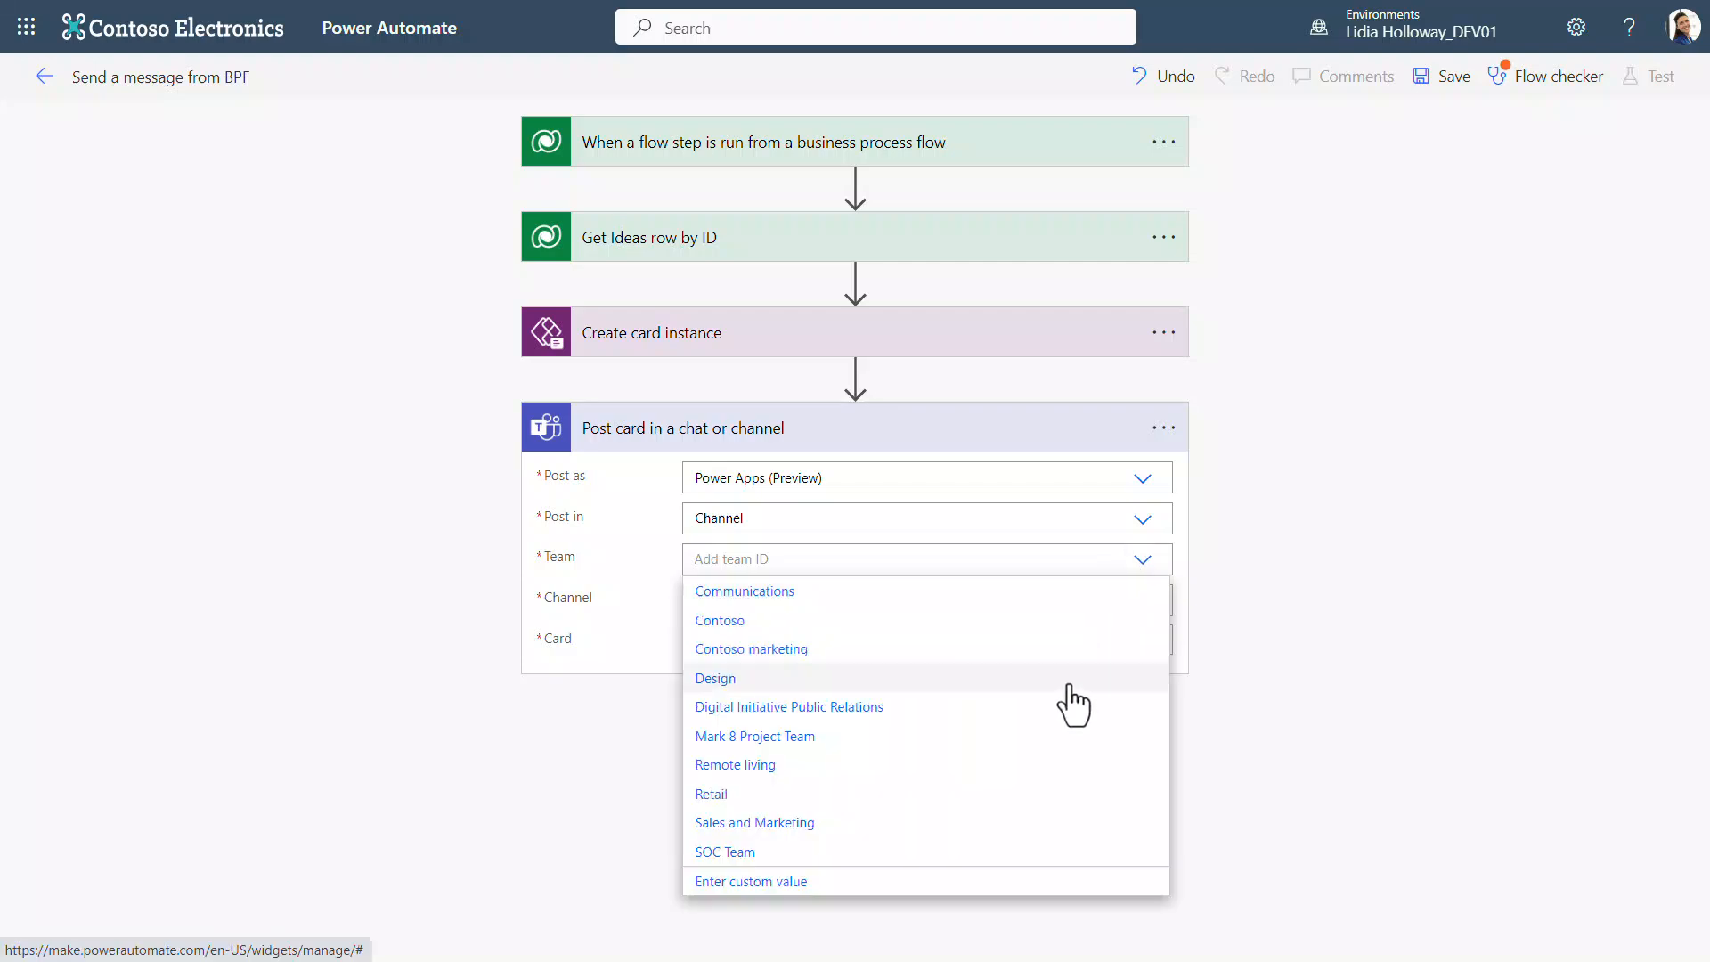
pyautogui.click(1069, 680)
pyautogui.click(1141, 599)
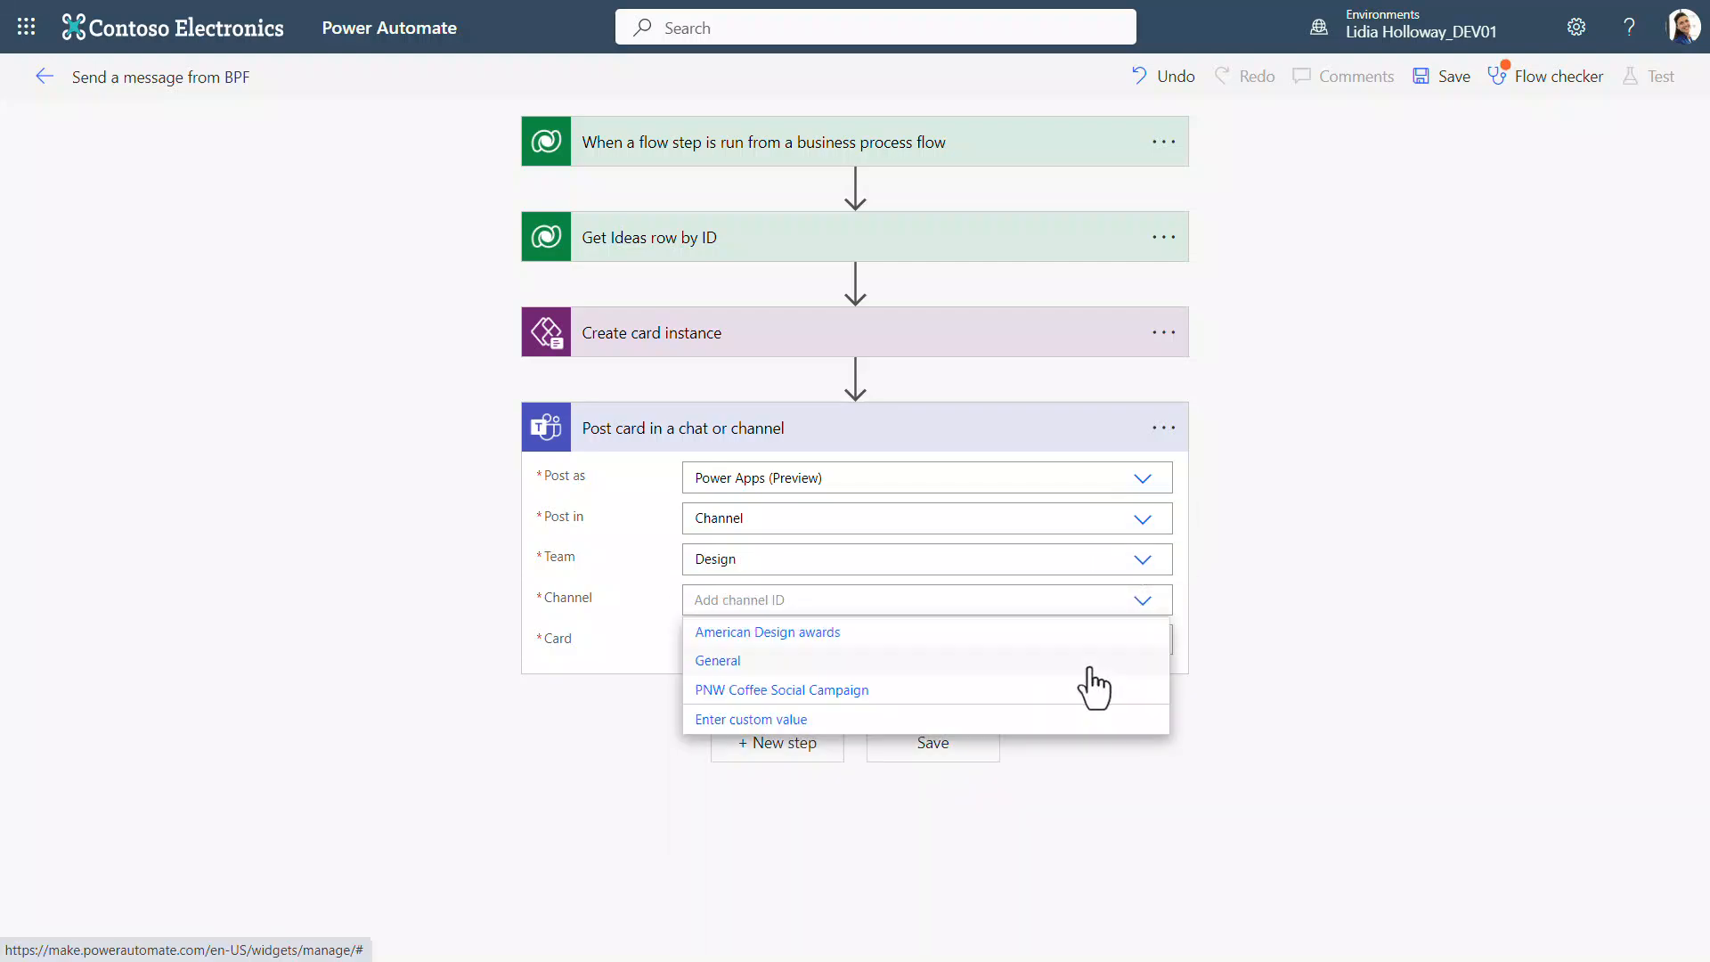
pyautogui.click(1088, 668)
pyautogui.click(1094, 641)
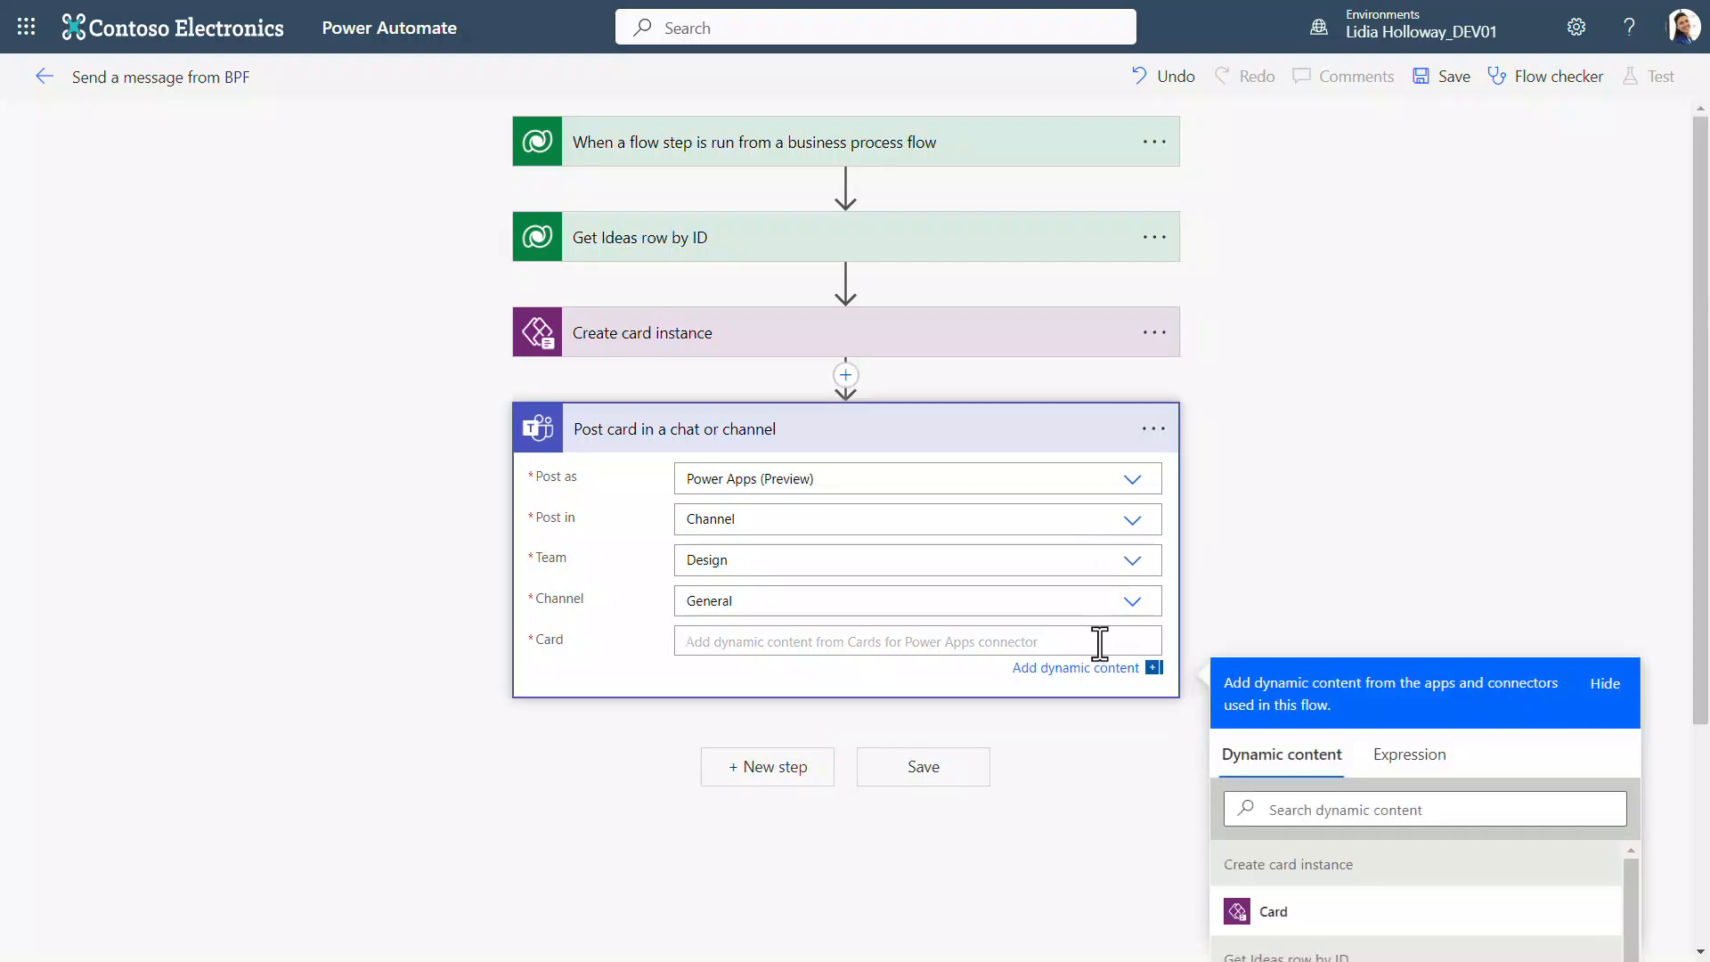
pyautogui.click(1272, 917)
# Step: Add an Update a row action after the Teams post and rename it Update Process Log row
pyautogui.click(778, 782)
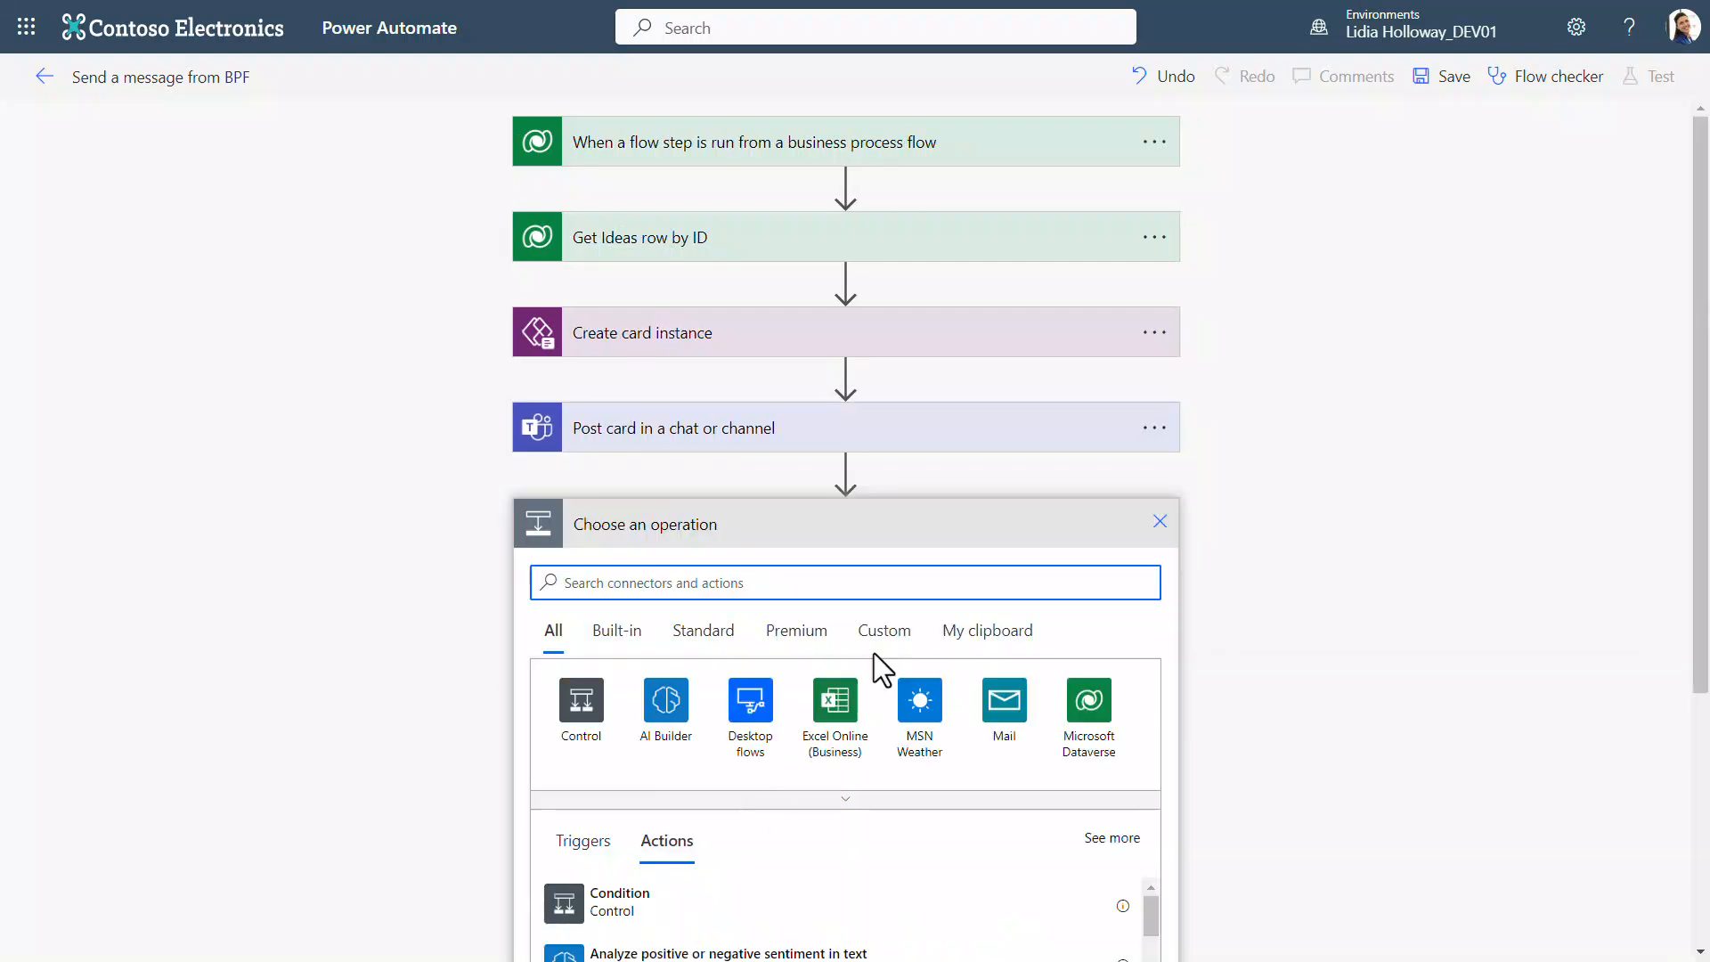
pyautogui.write('update row')
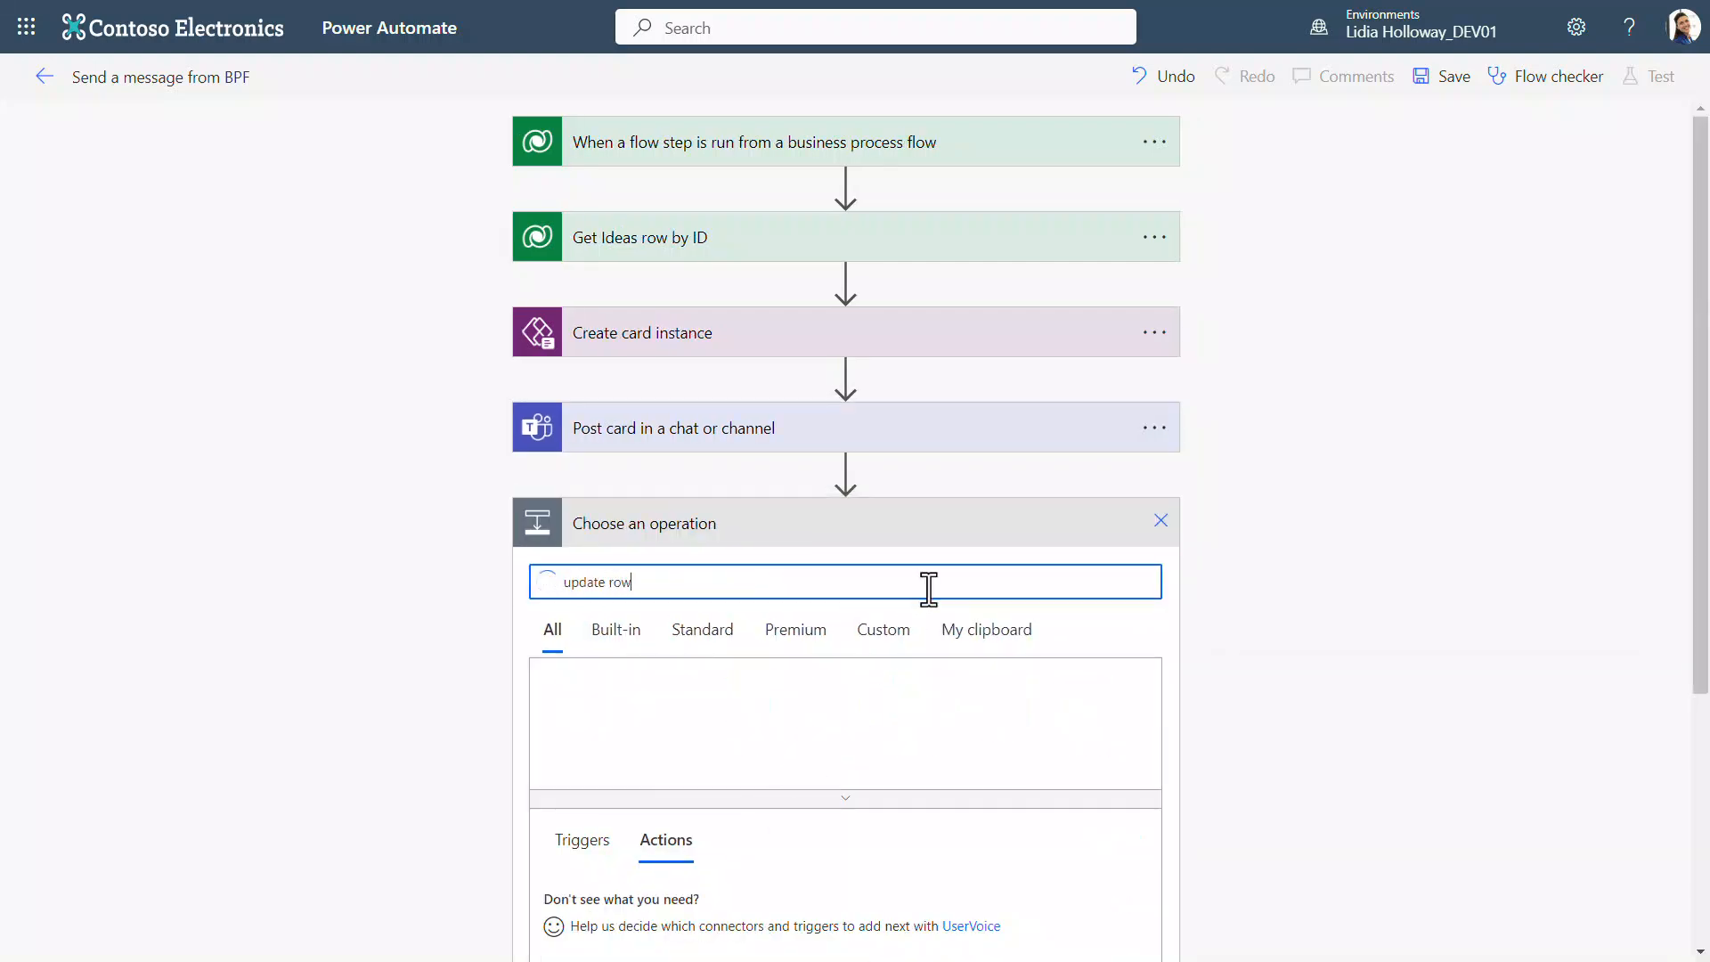
pyautogui.scroll(-1, 929, 588)
pyautogui.click(766, 853)
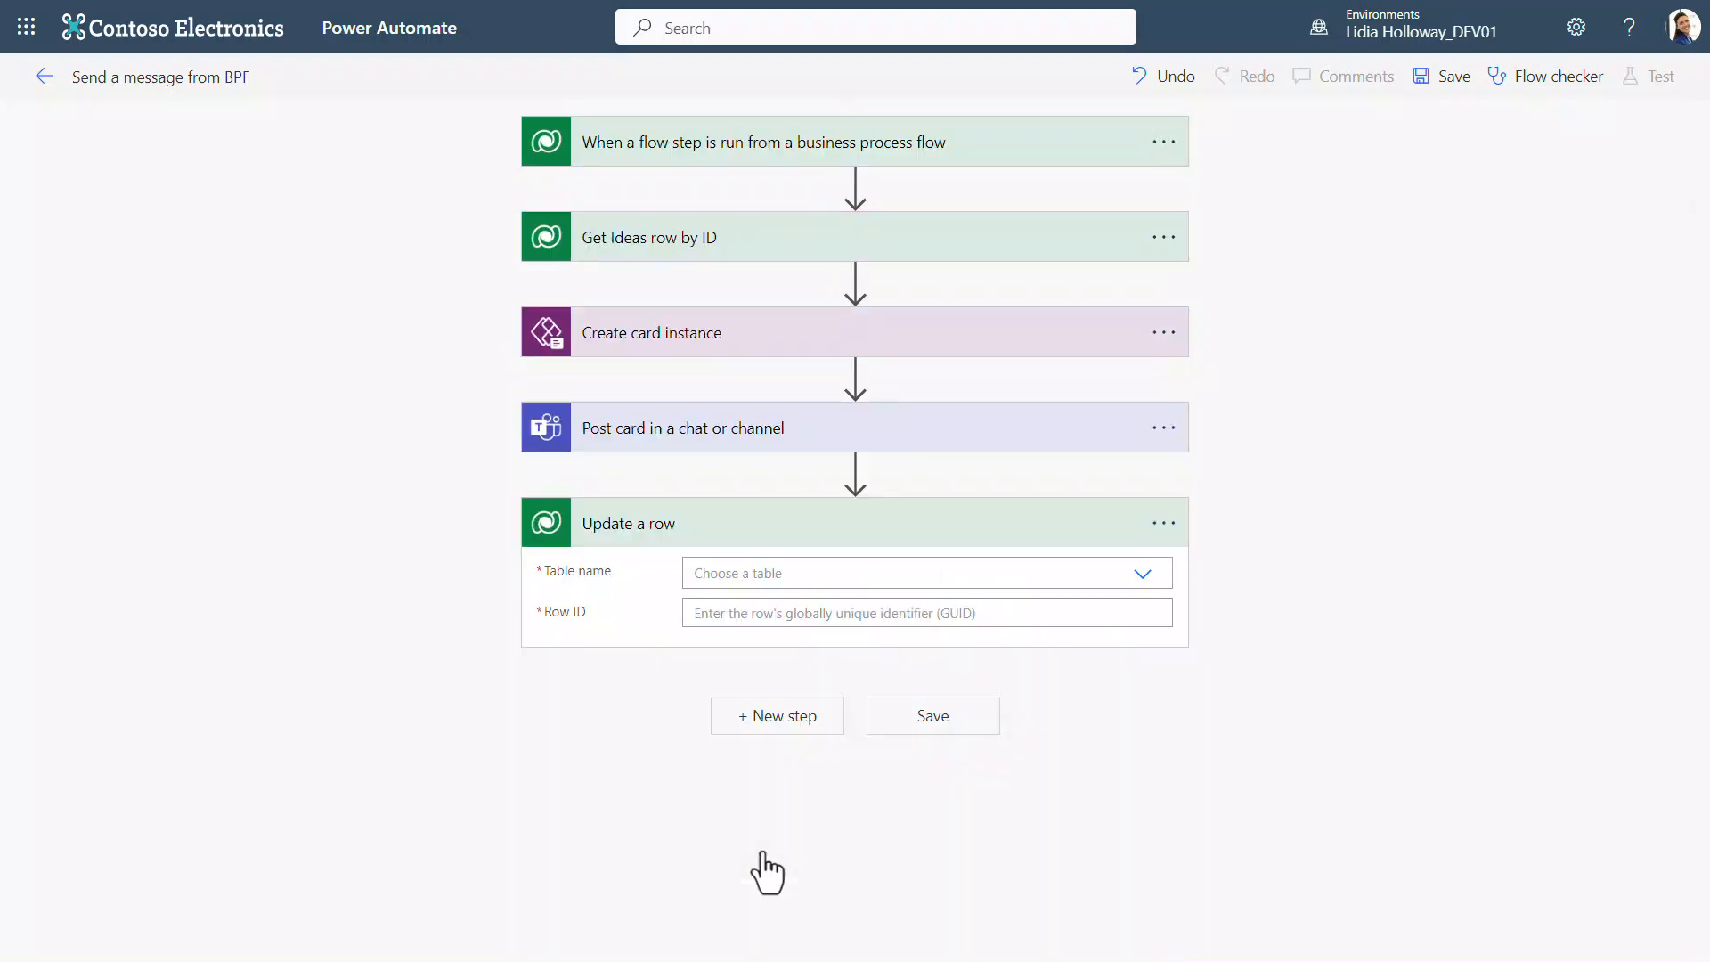
pyautogui.click(1163, 523)
pyautogui.click(1218, 543)
pyautogui.doubleClick(647, 525)
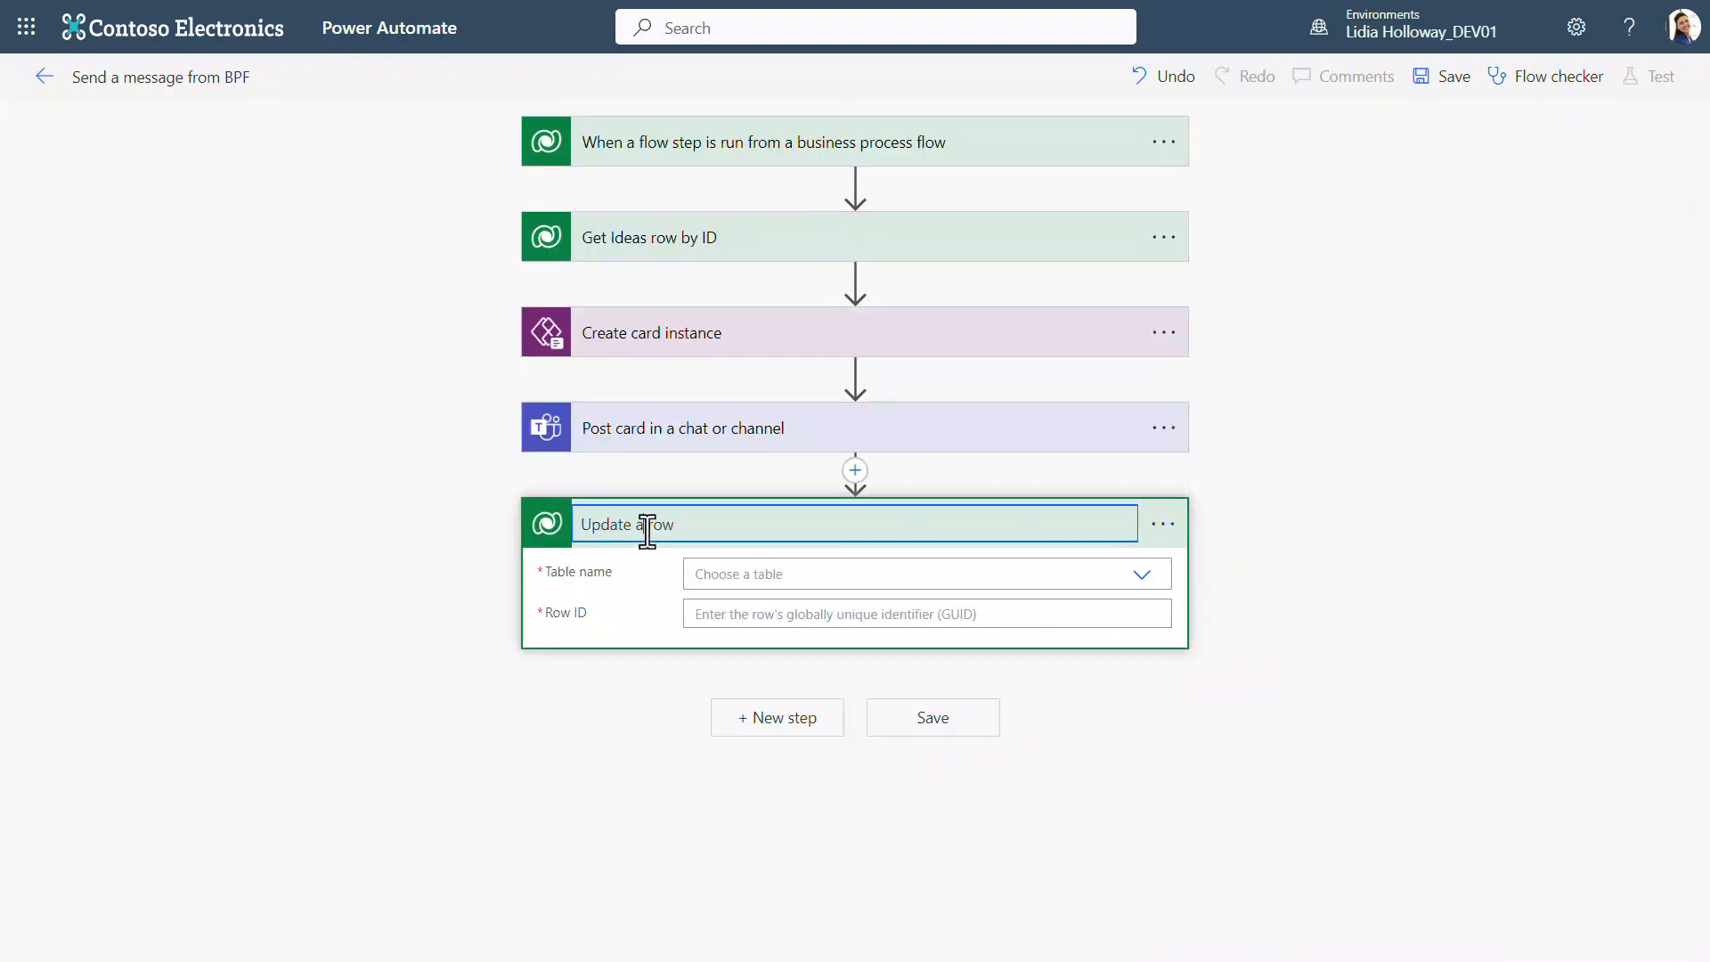
pyautogui.write('Process Log')
# Step: Set the Update Process Log row action's table to Process Logs and its Row ID to Flows Workflow Log Id
pyautogui.click(840, 573)
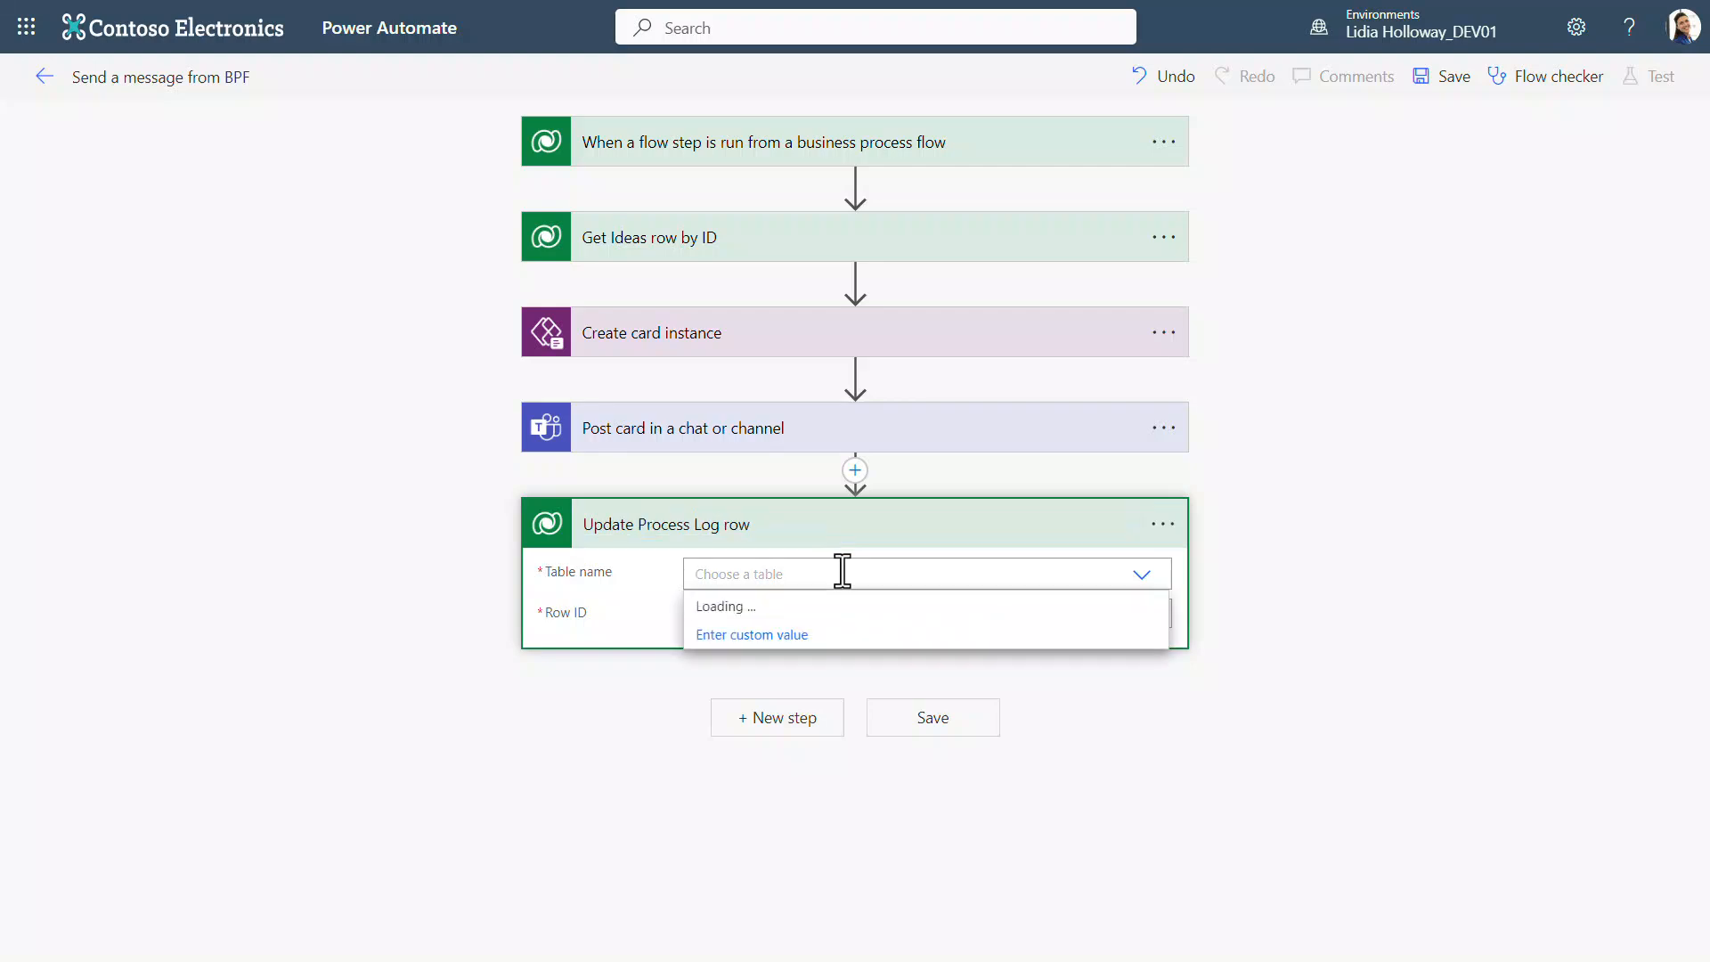
pyautogui.write('process log')
pyautogui.click(846, 601)
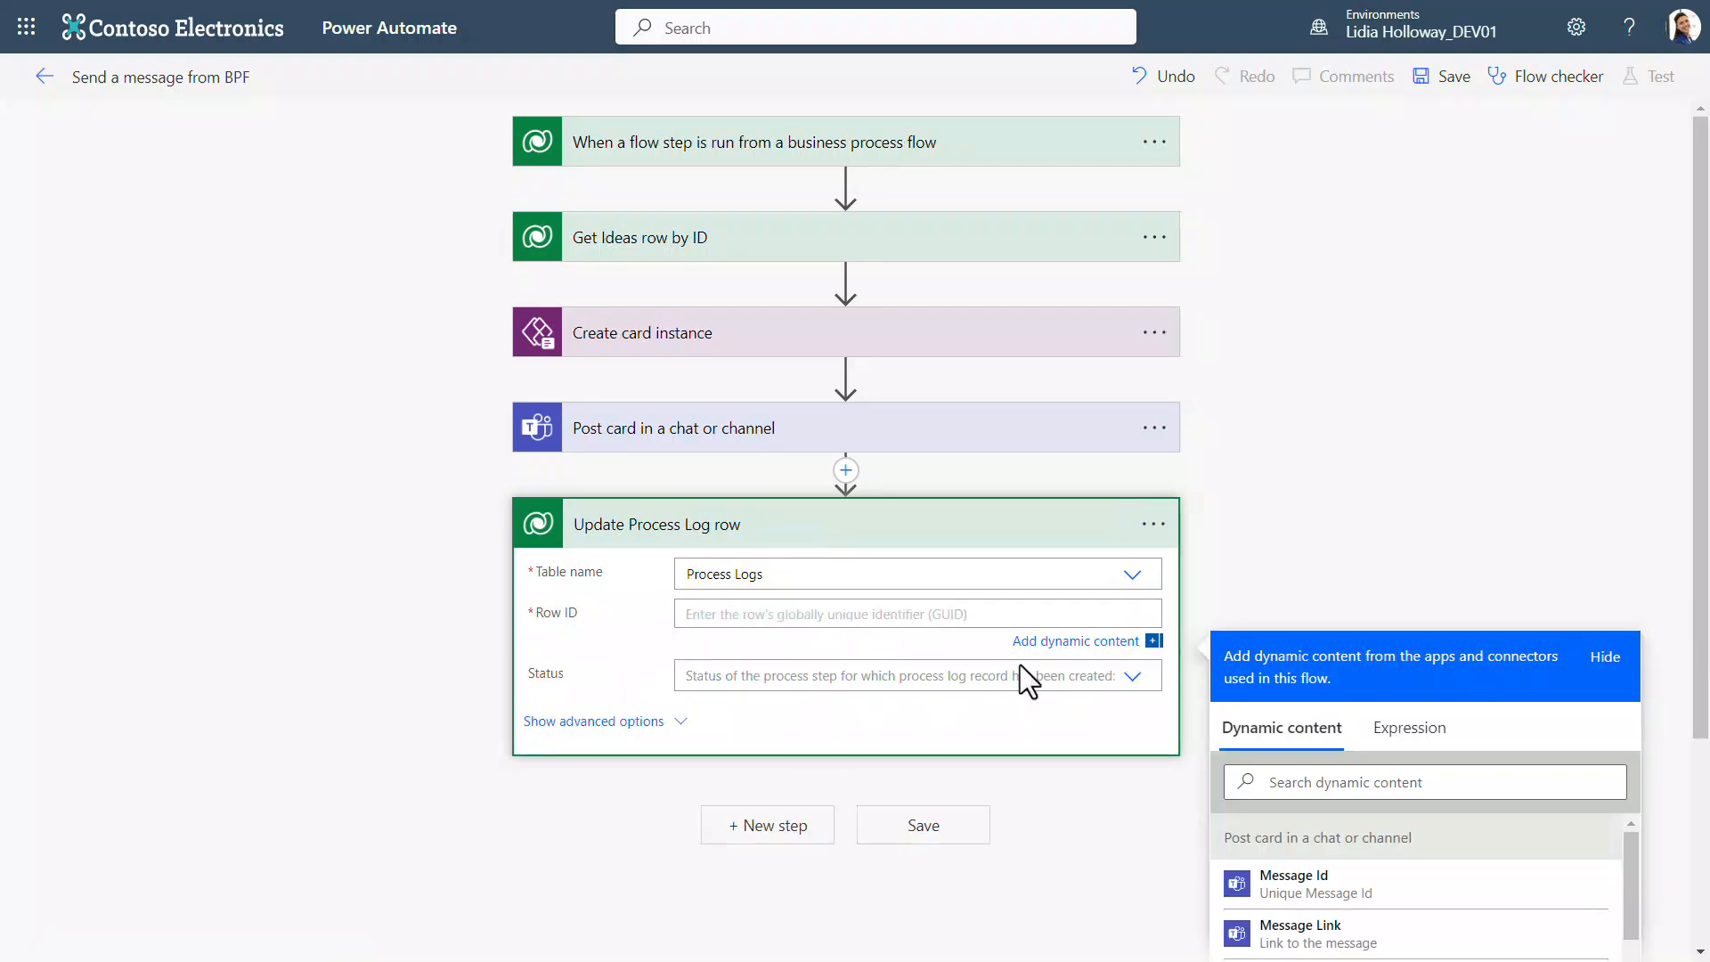
pyautogui.write('flows')
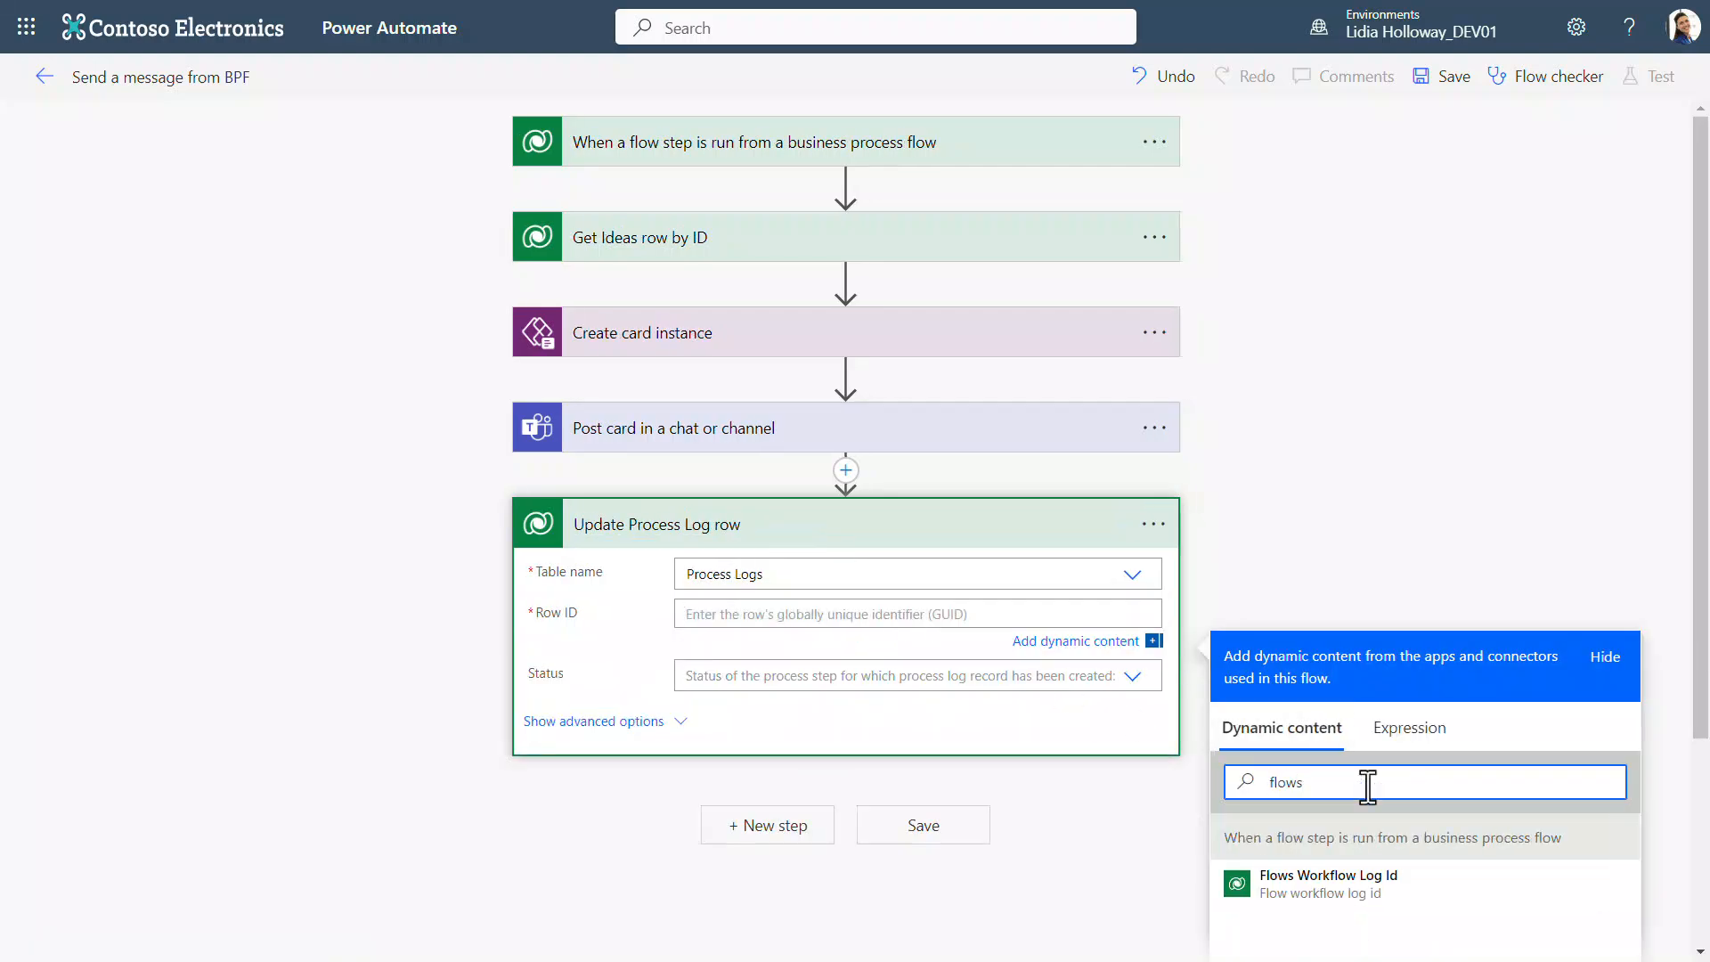
pyautogui.click(1424, 900)
# Step: Set the process log row's Status to Succeeded and save the flow
pyautogui.click(1021, 679)
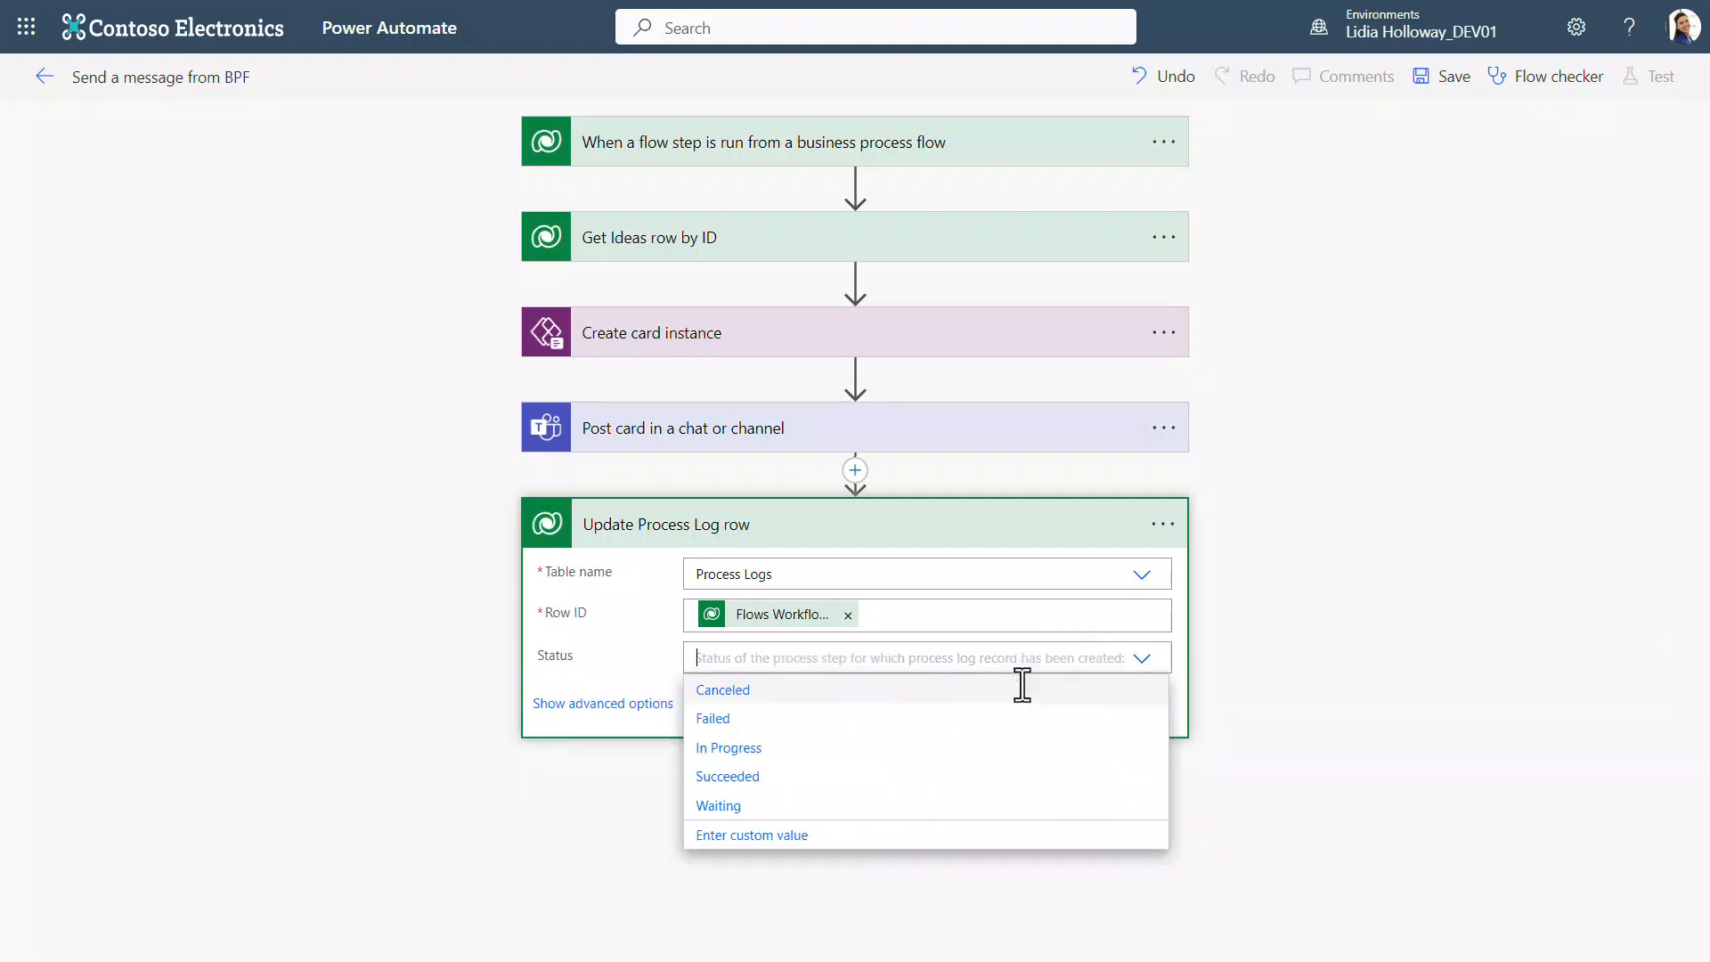
pyautogui.click(1016, 777)
pyautogui.click(980, 818)
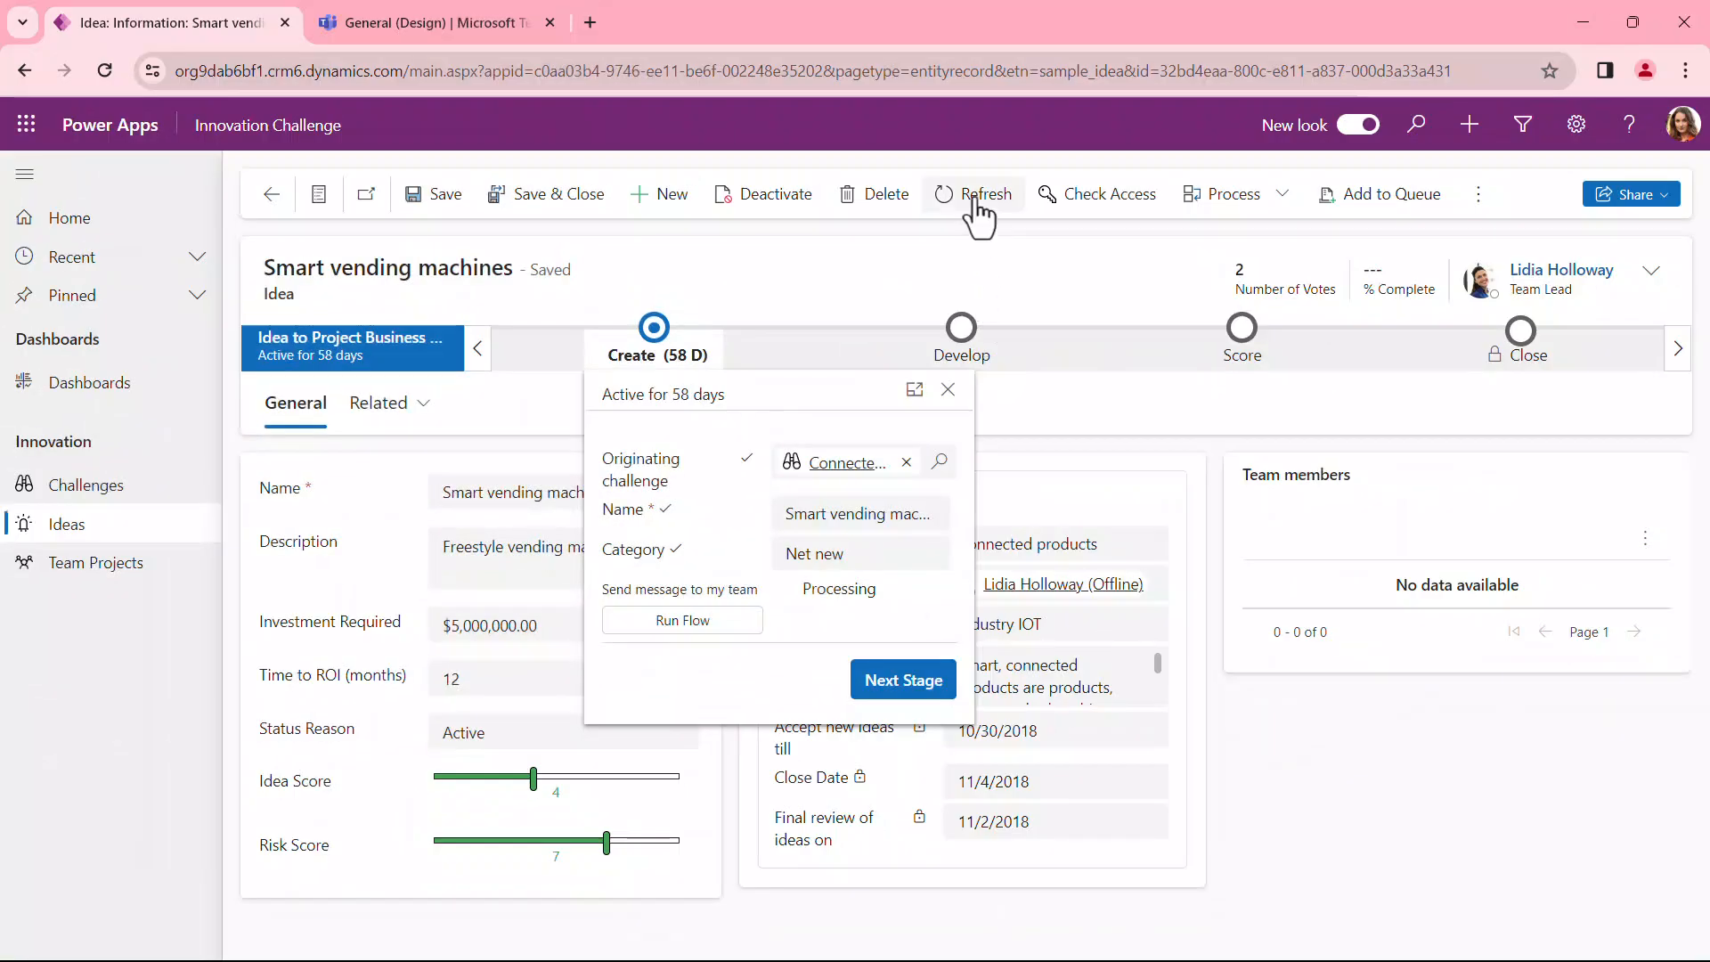
# Step: In the Innovation Challenge app, open the Create stage of the Smart vending machines idea's process
pyautogui.click(981, 212)
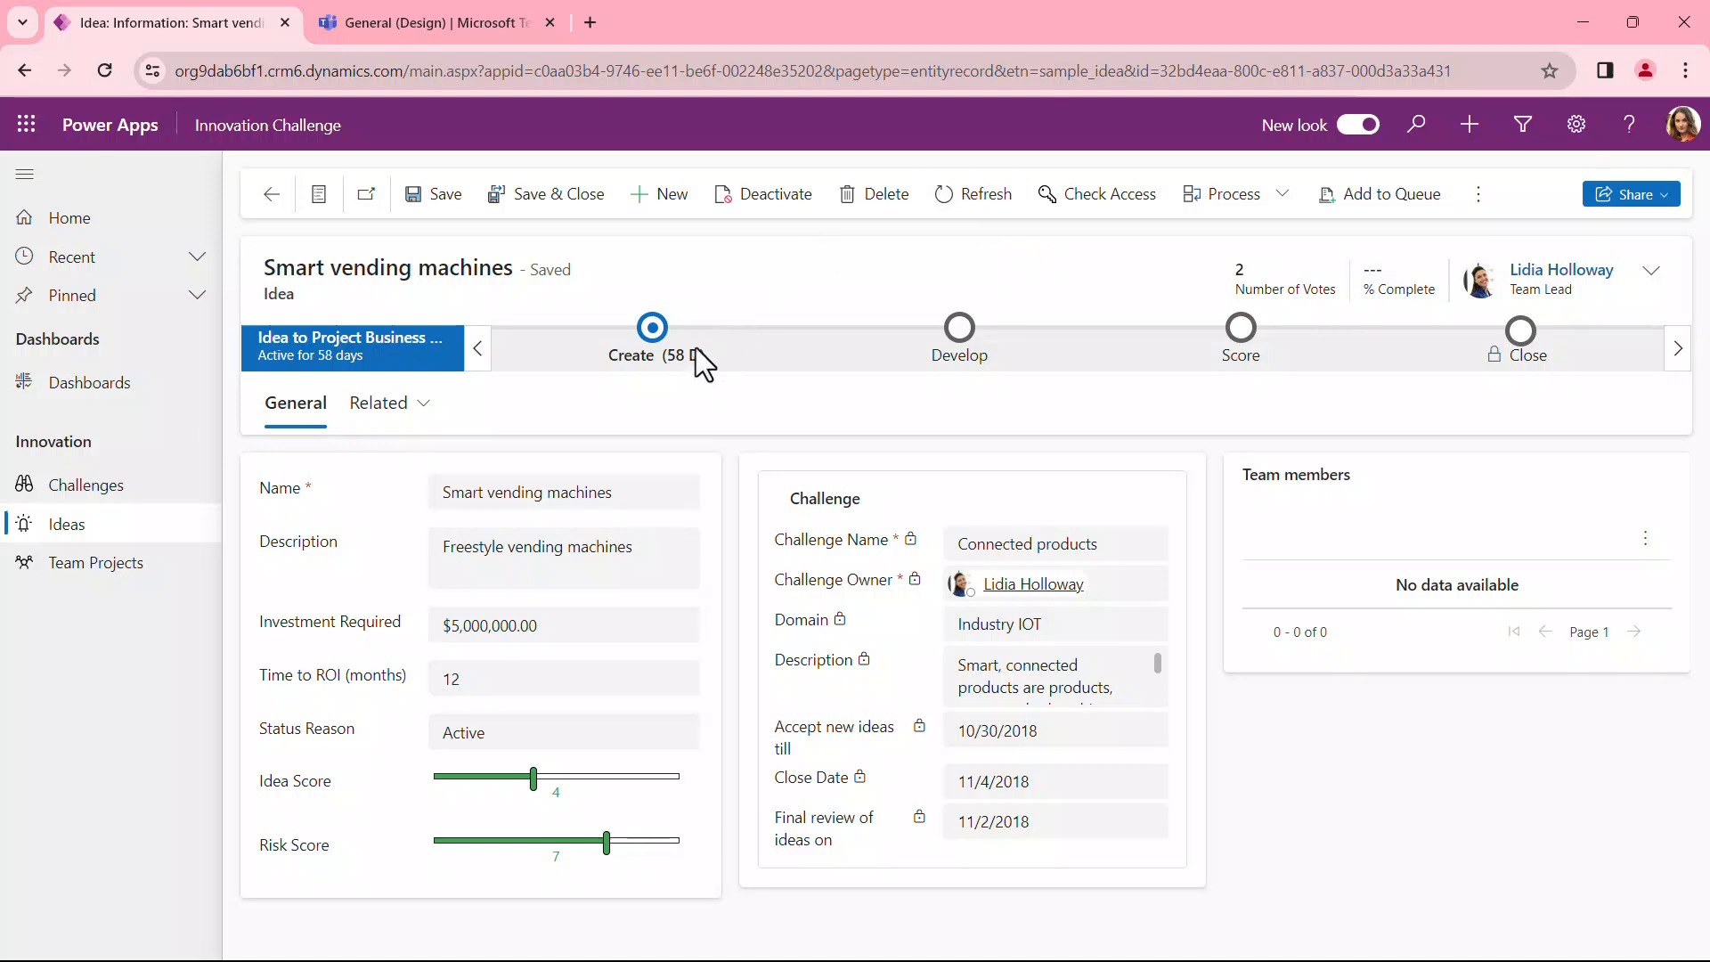
pyautogui.click(651, 356)
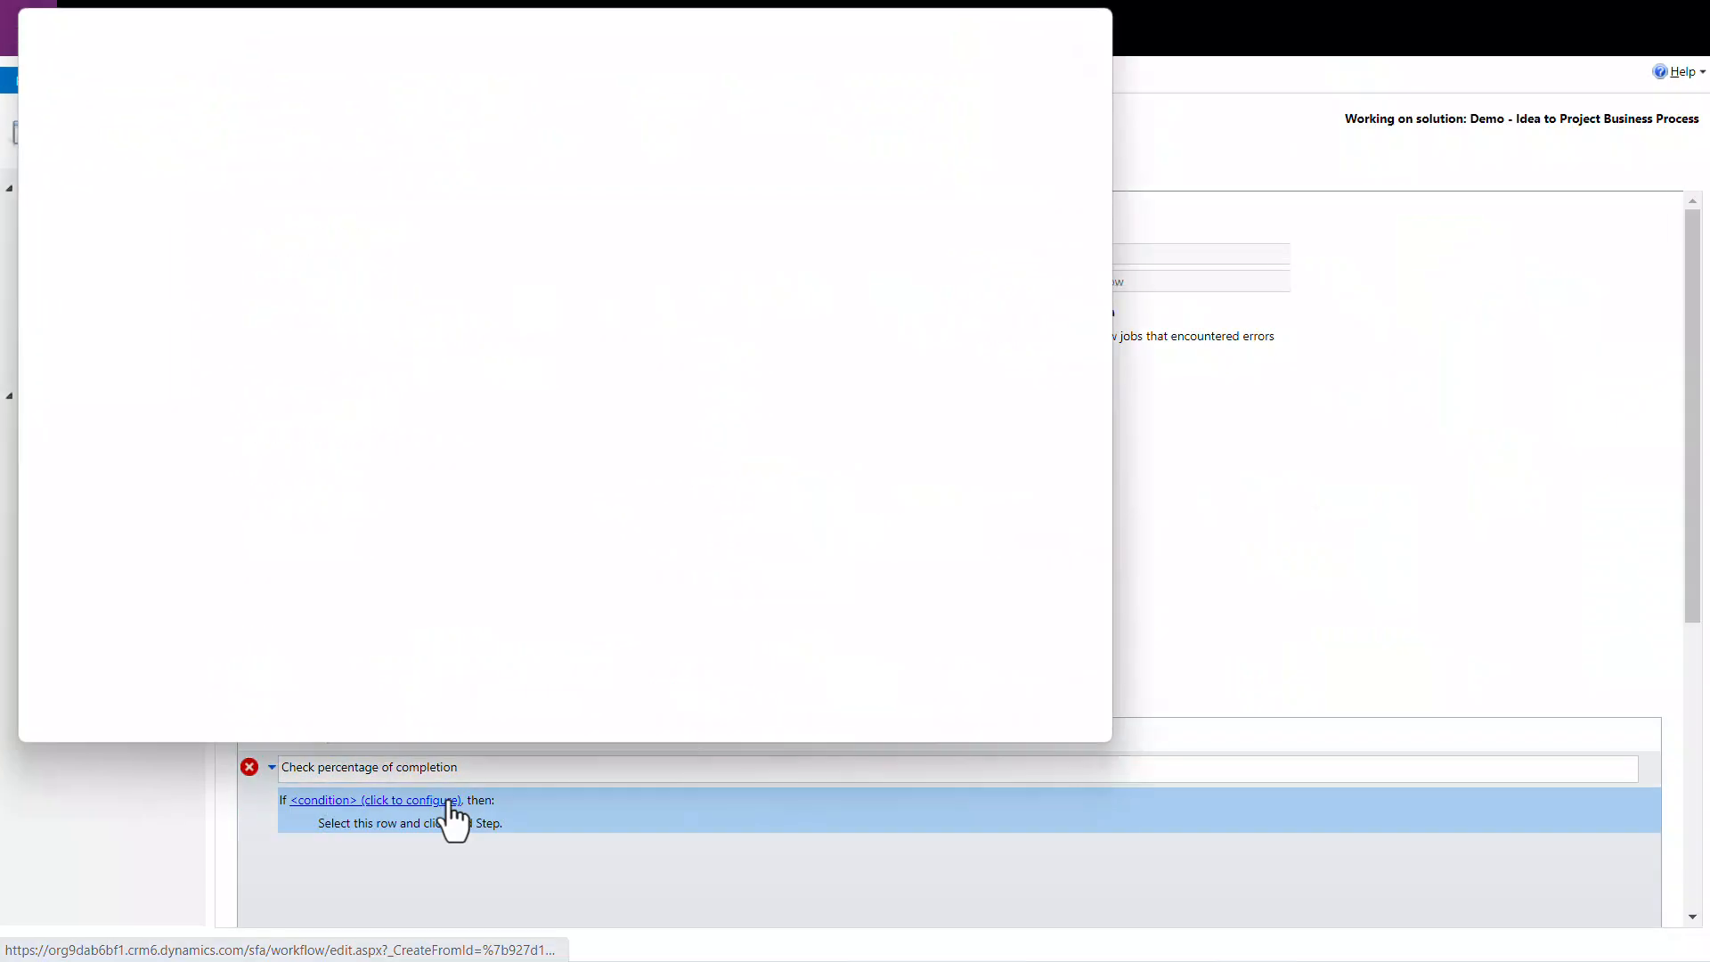
# Step: In the Check percentage of completion condition, add the clause Idea % Complete Is Less Than or Equal To 79
pyautogui.click(125, 181)
pyautogui.click(125, 218)
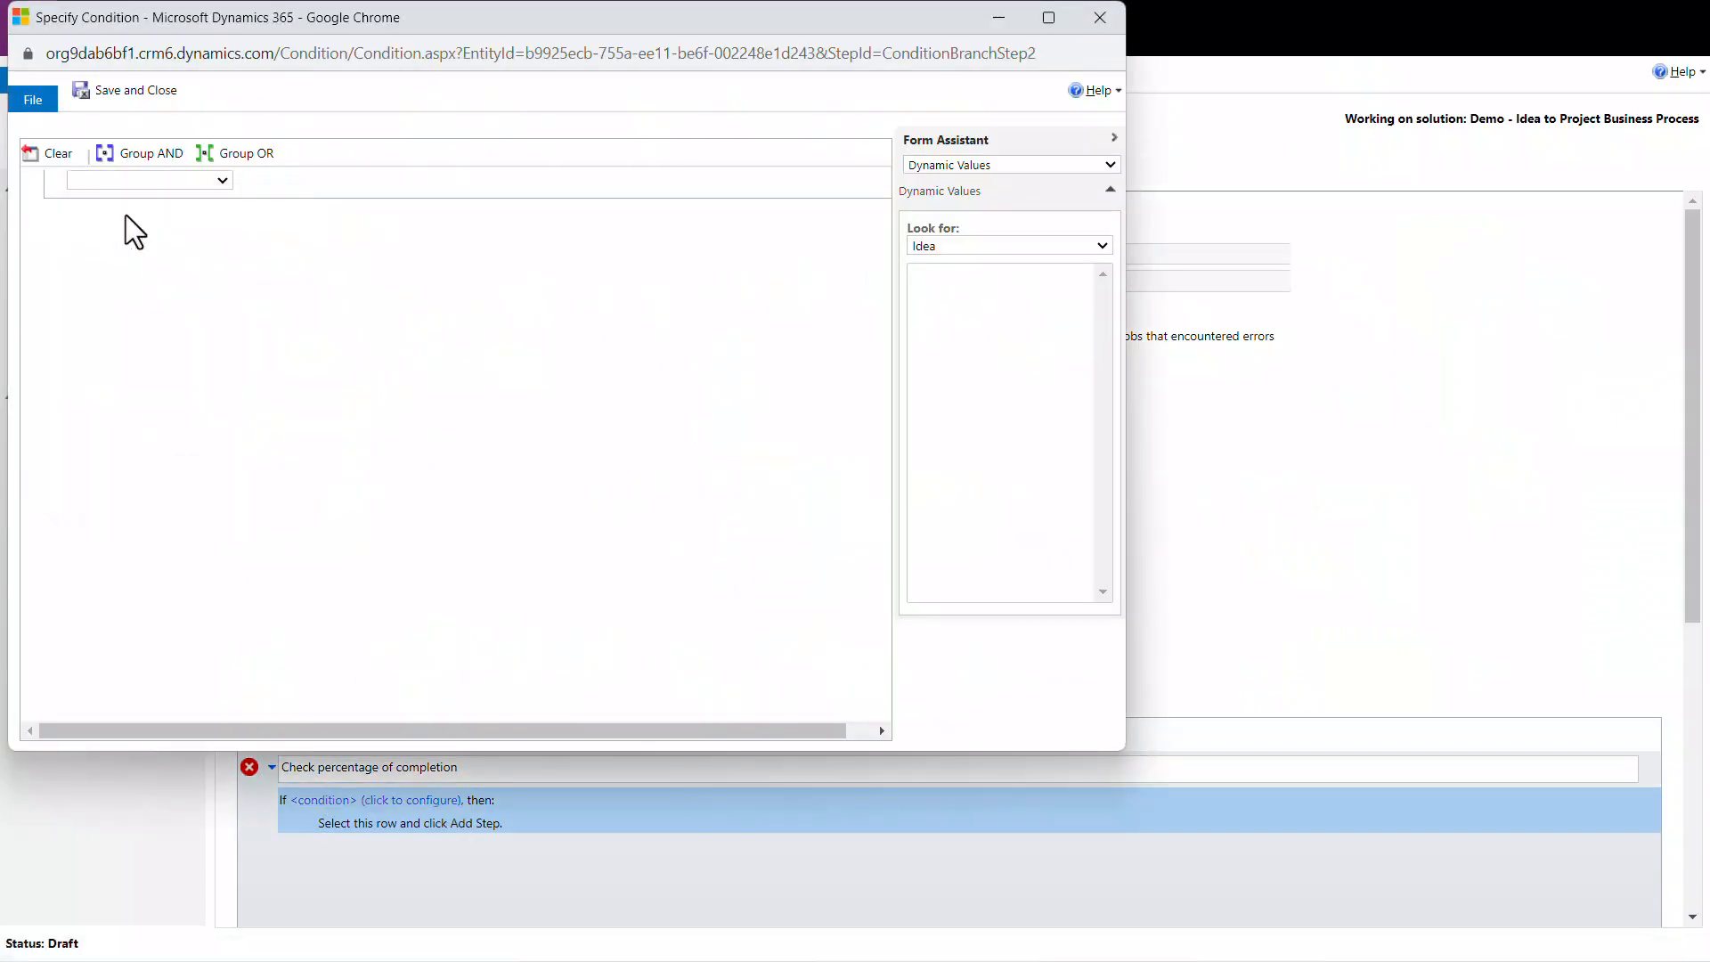
pyautogui.click(285, 181)
pyautogui.click(276, 196)
pyautogui.click(454, 182)
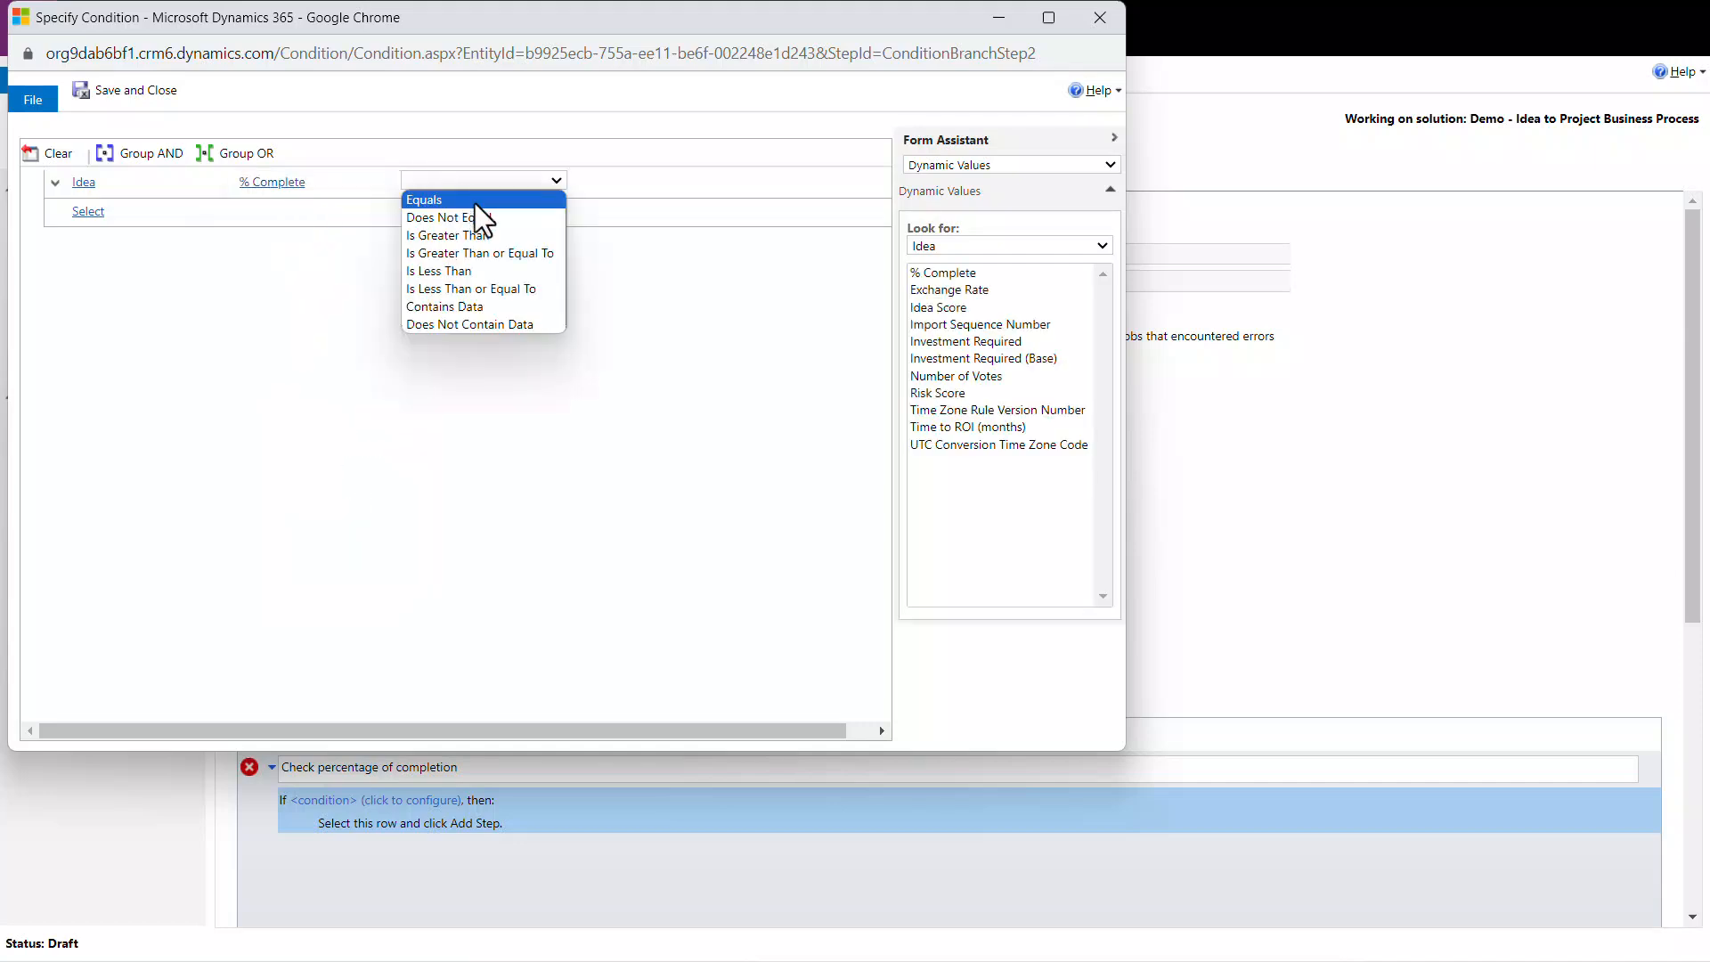
pyautogui.click(505, 287)
pyautogui.click(606, 182)
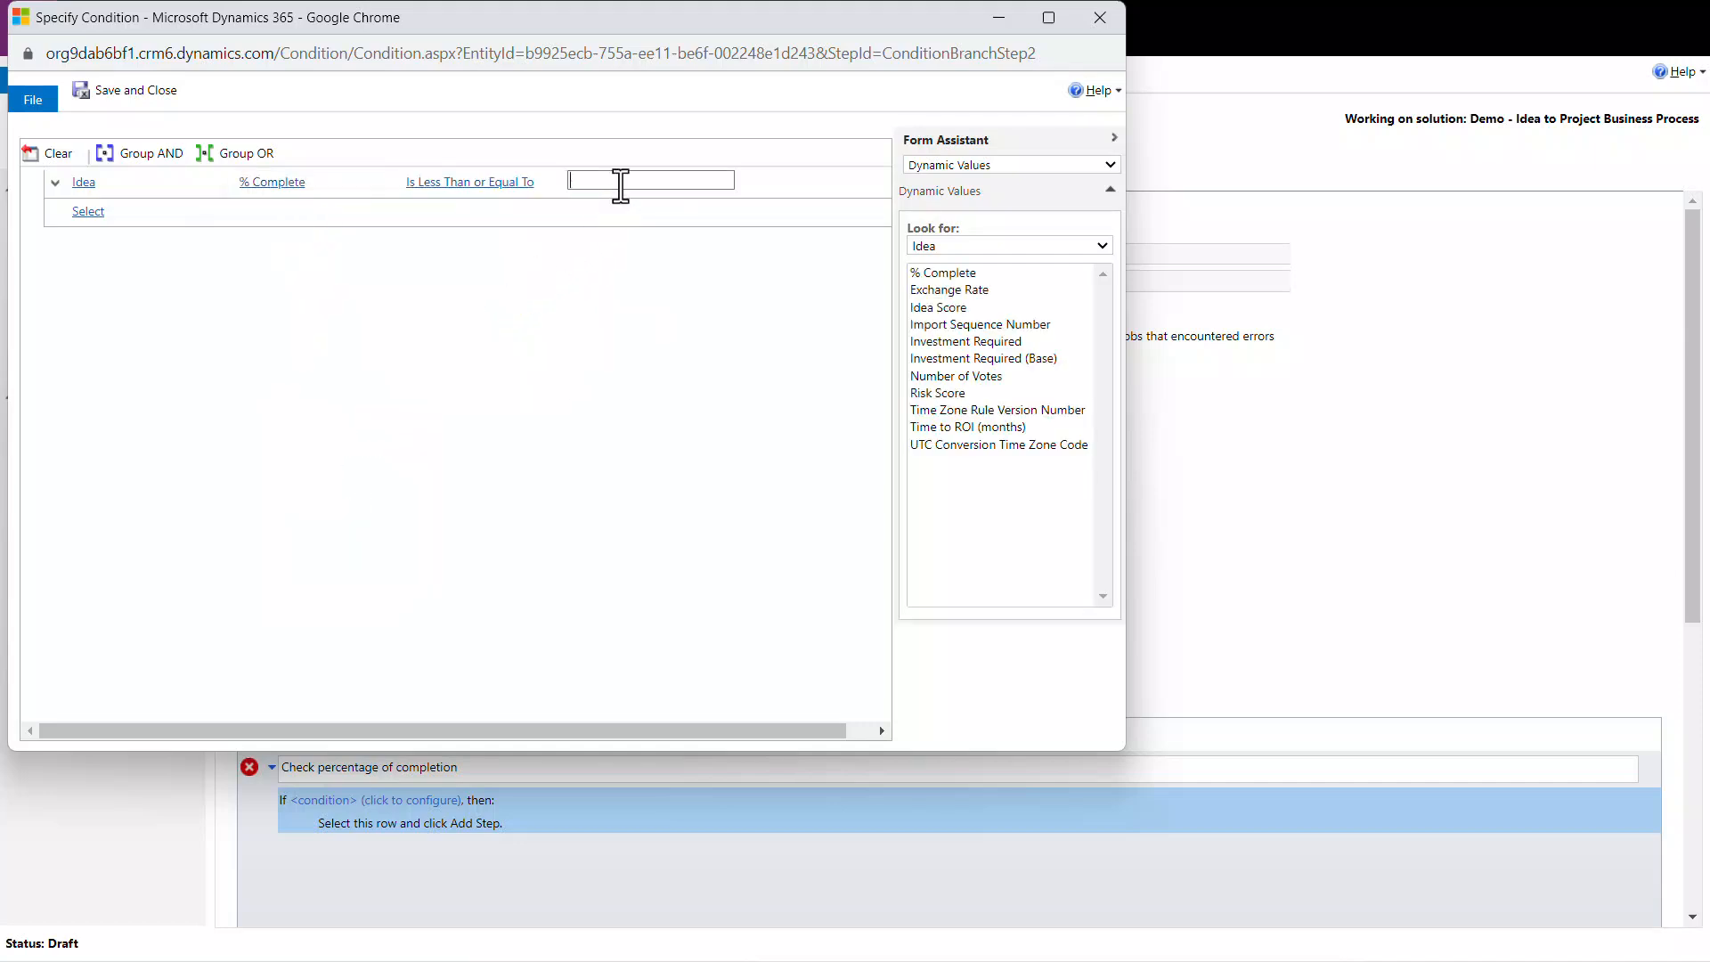
pyautogui.write('79')
# Step: Start a second condition clause on the Idea's % Complete field and open its operator choices
pyautogui.click(163, 244)
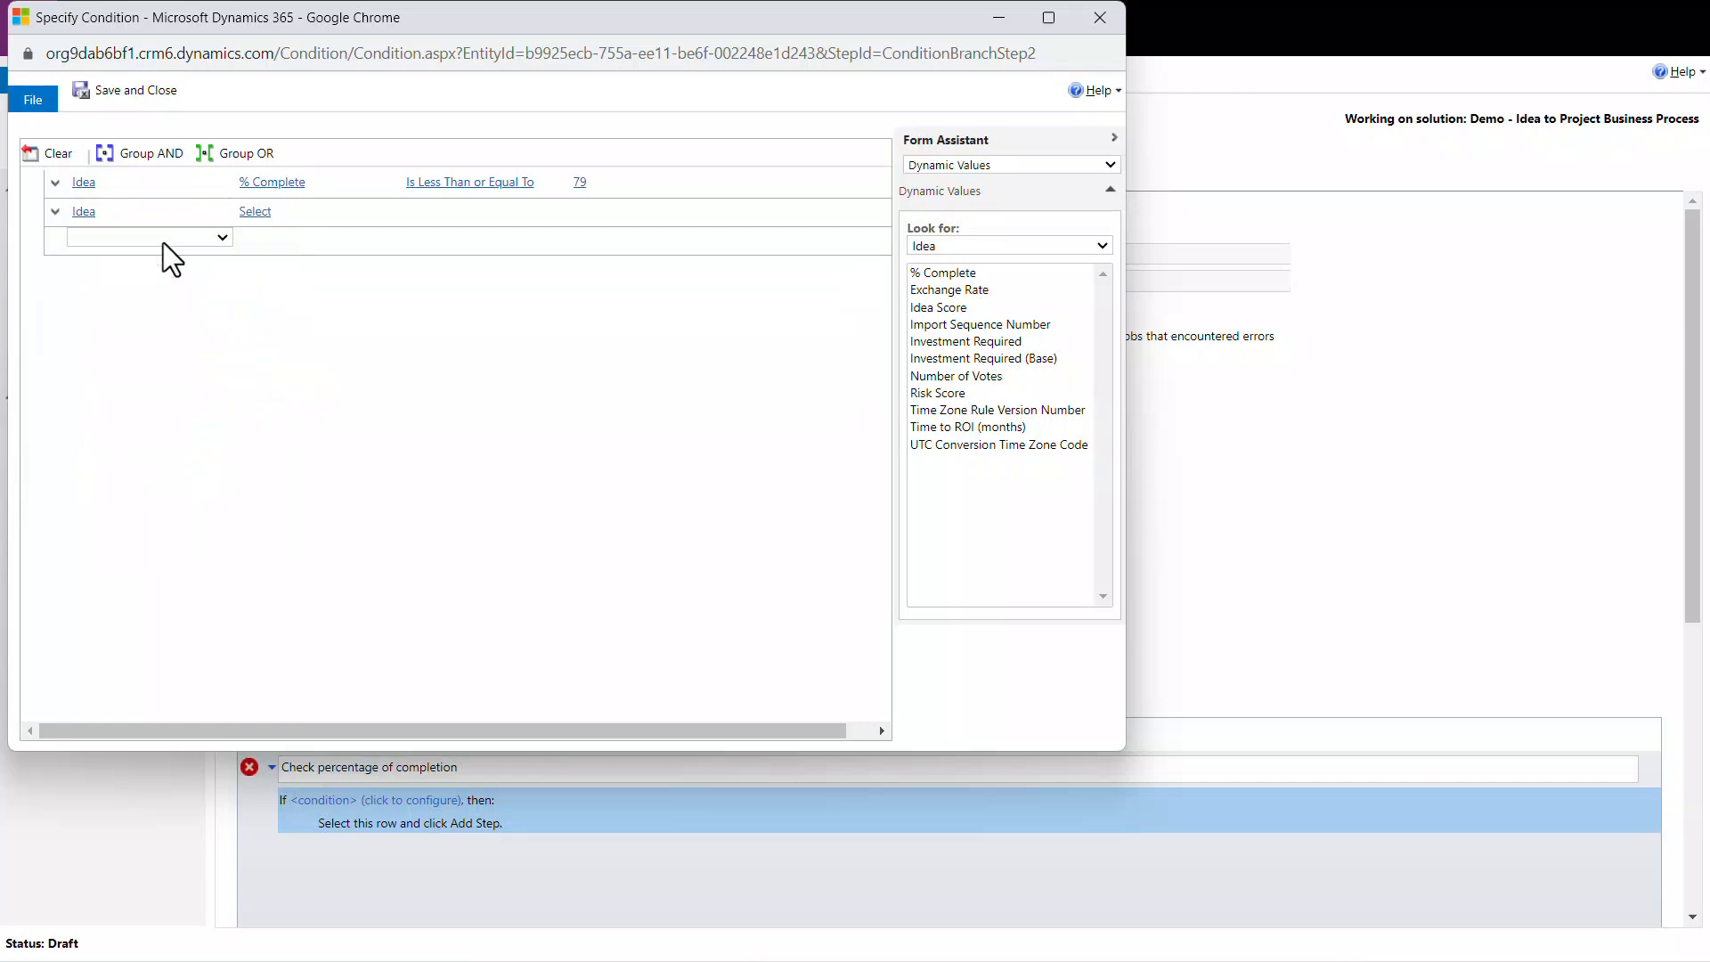
pyautogui.click(267, 212)
pyautogui.click(280, 213)
pyautogui.click(281, 224)
pyautogui.click(448, 213)
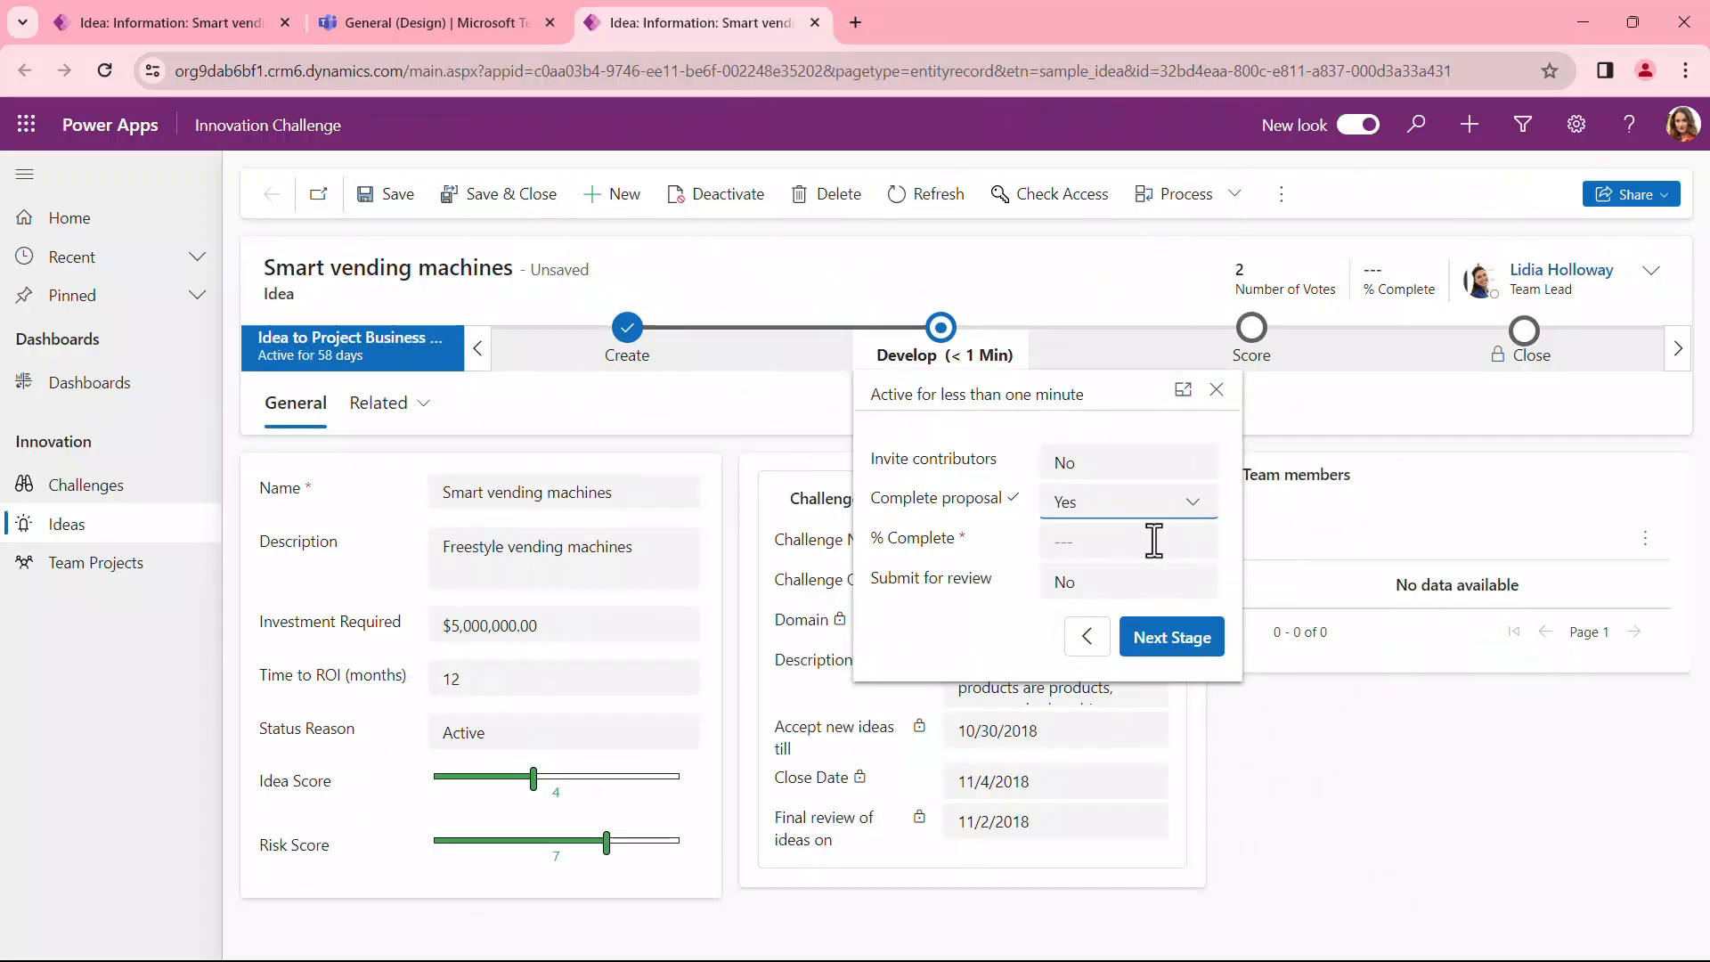
# Step: In the Smart vending machines idea's Develop stage, set % Complete to 65 and try to advance to the next stage
pyautogui.click(1153, 540)
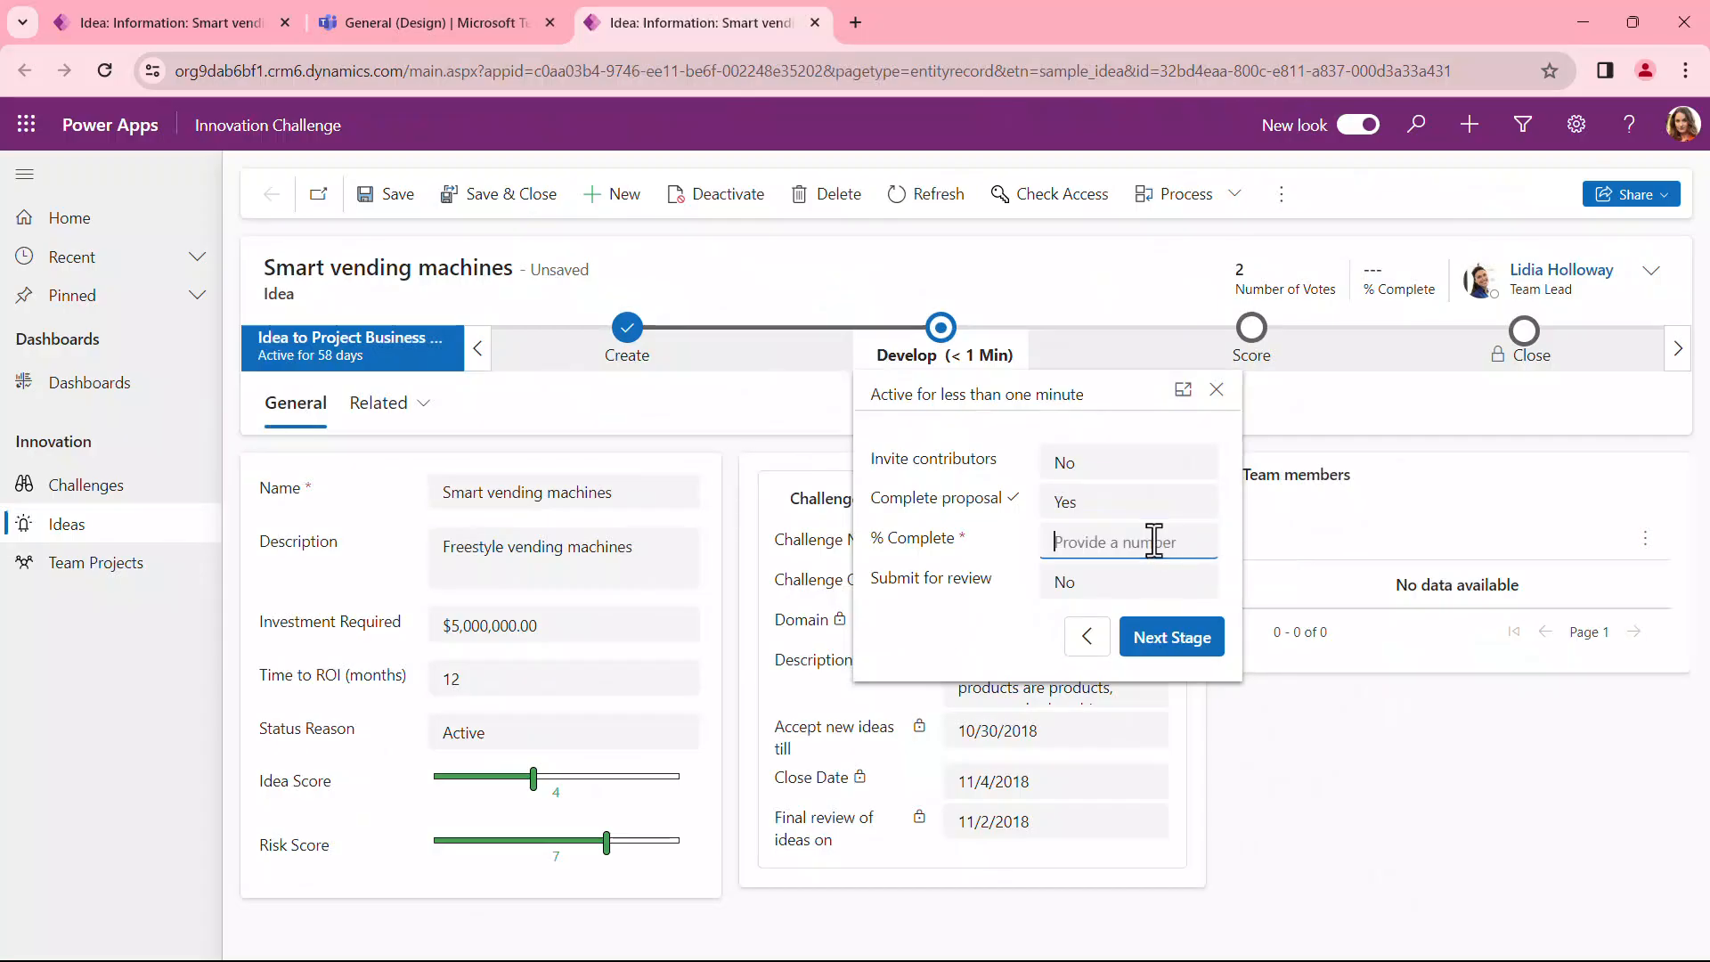
pyautogui.write('65')
pyautogui.click(1185, 658)
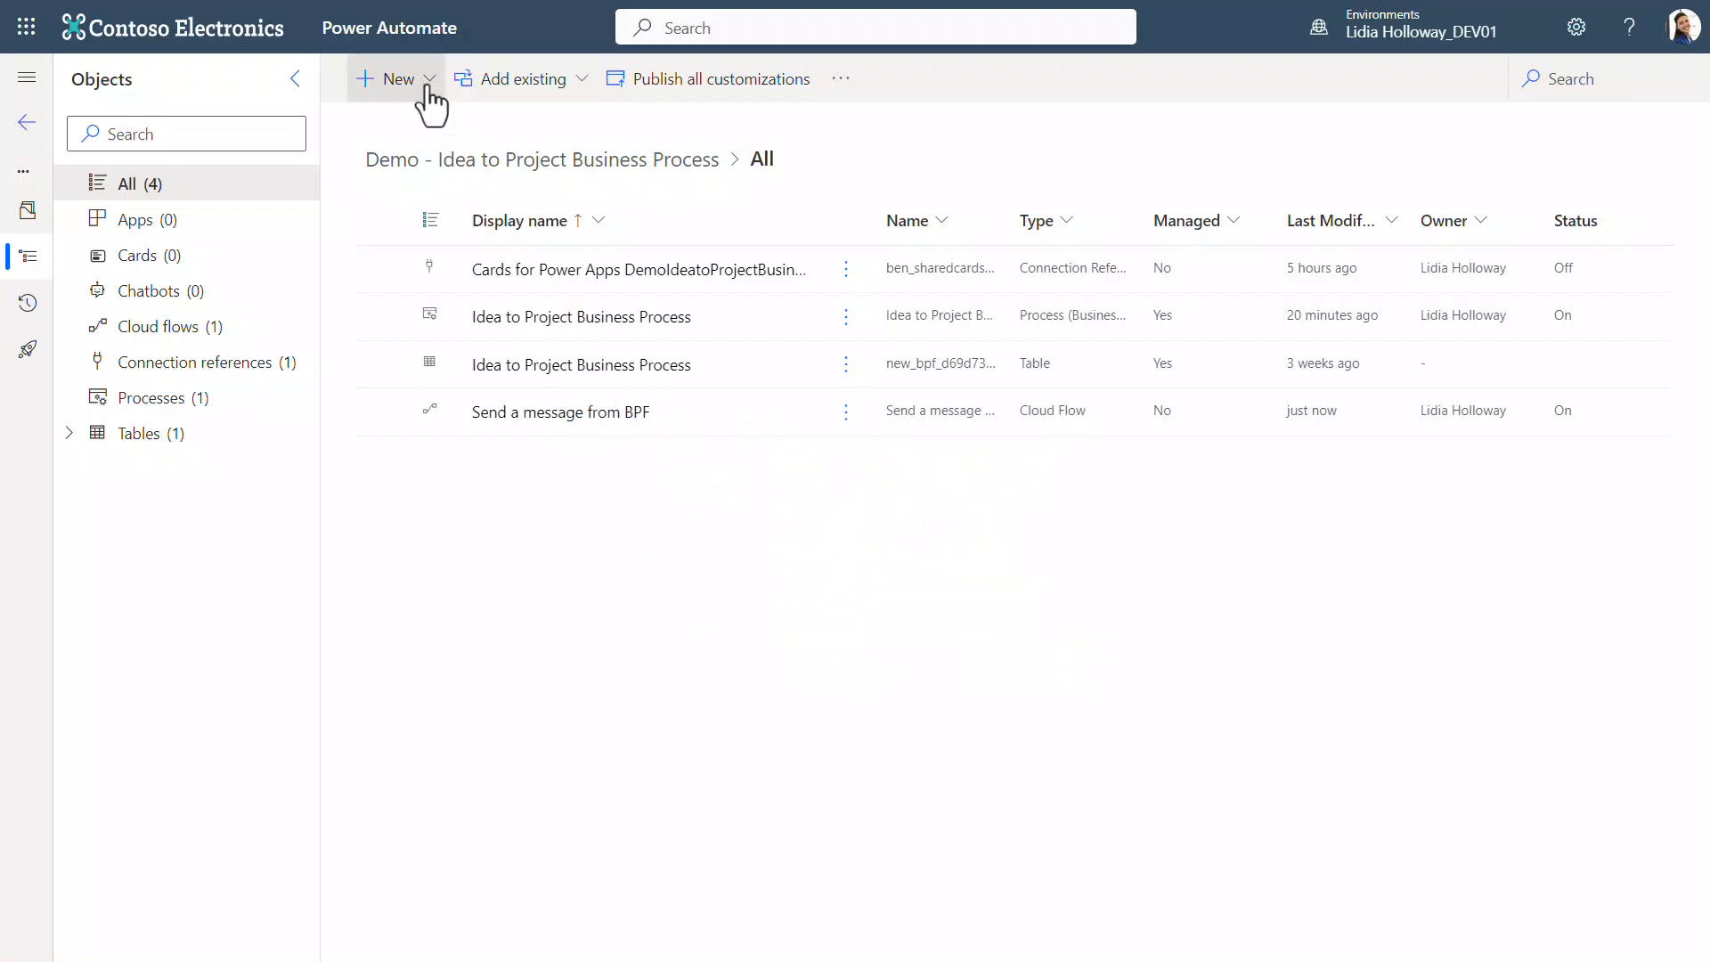
# Step: In the Demo - Idea to Project Business Process solution, start a new workflow with the display name Check percentage of completion
pyautogui.click(392, 79)
pyautogui.moveTo(472, 169)
pyautogui.moveTo(680, 286)
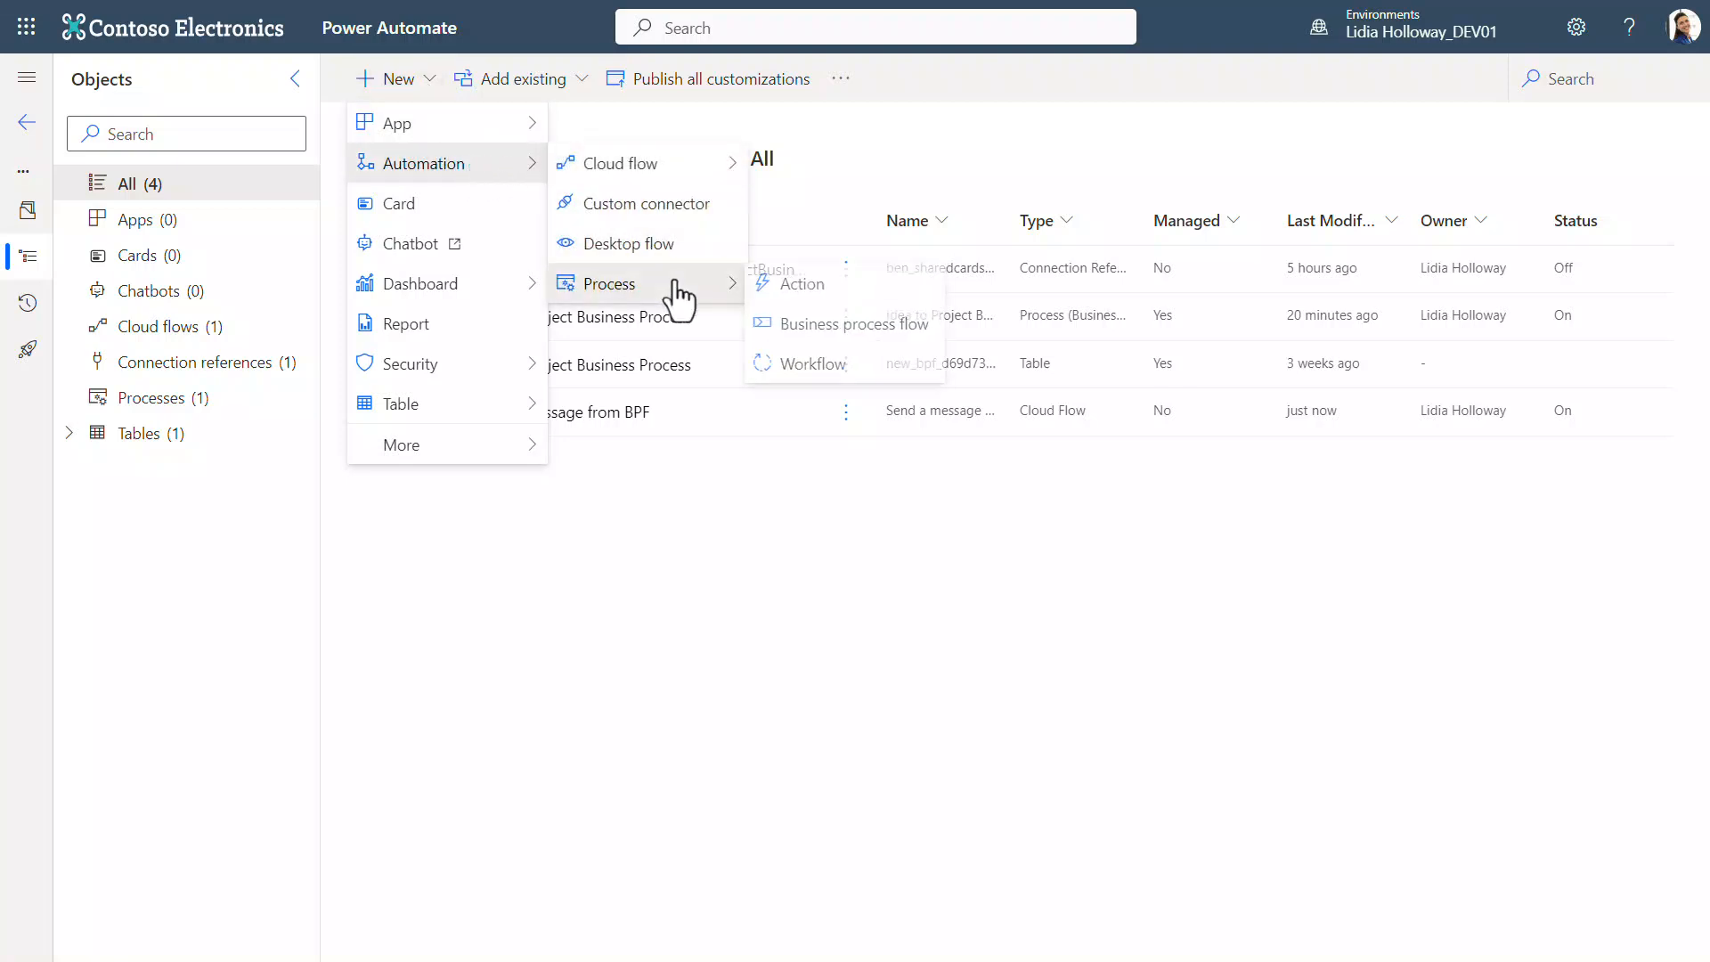
pyautogui.click(889, 381)
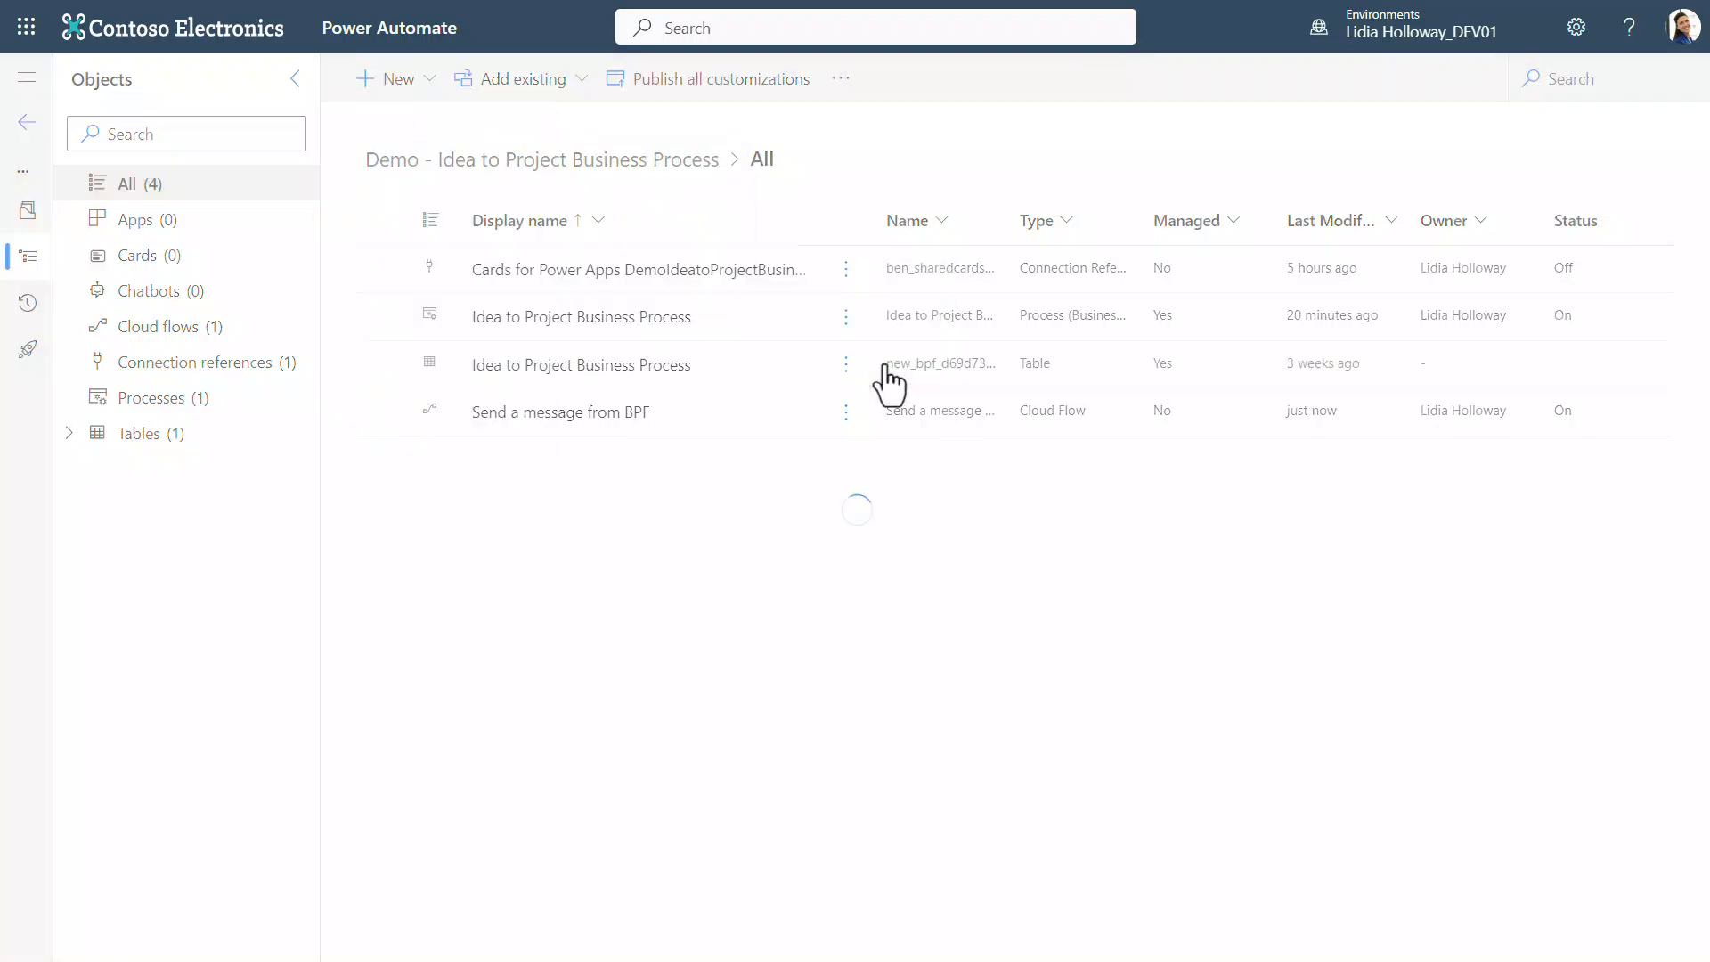
pyautogui.click(1594, 175)
pyautogui.write('Check percentage of completion')
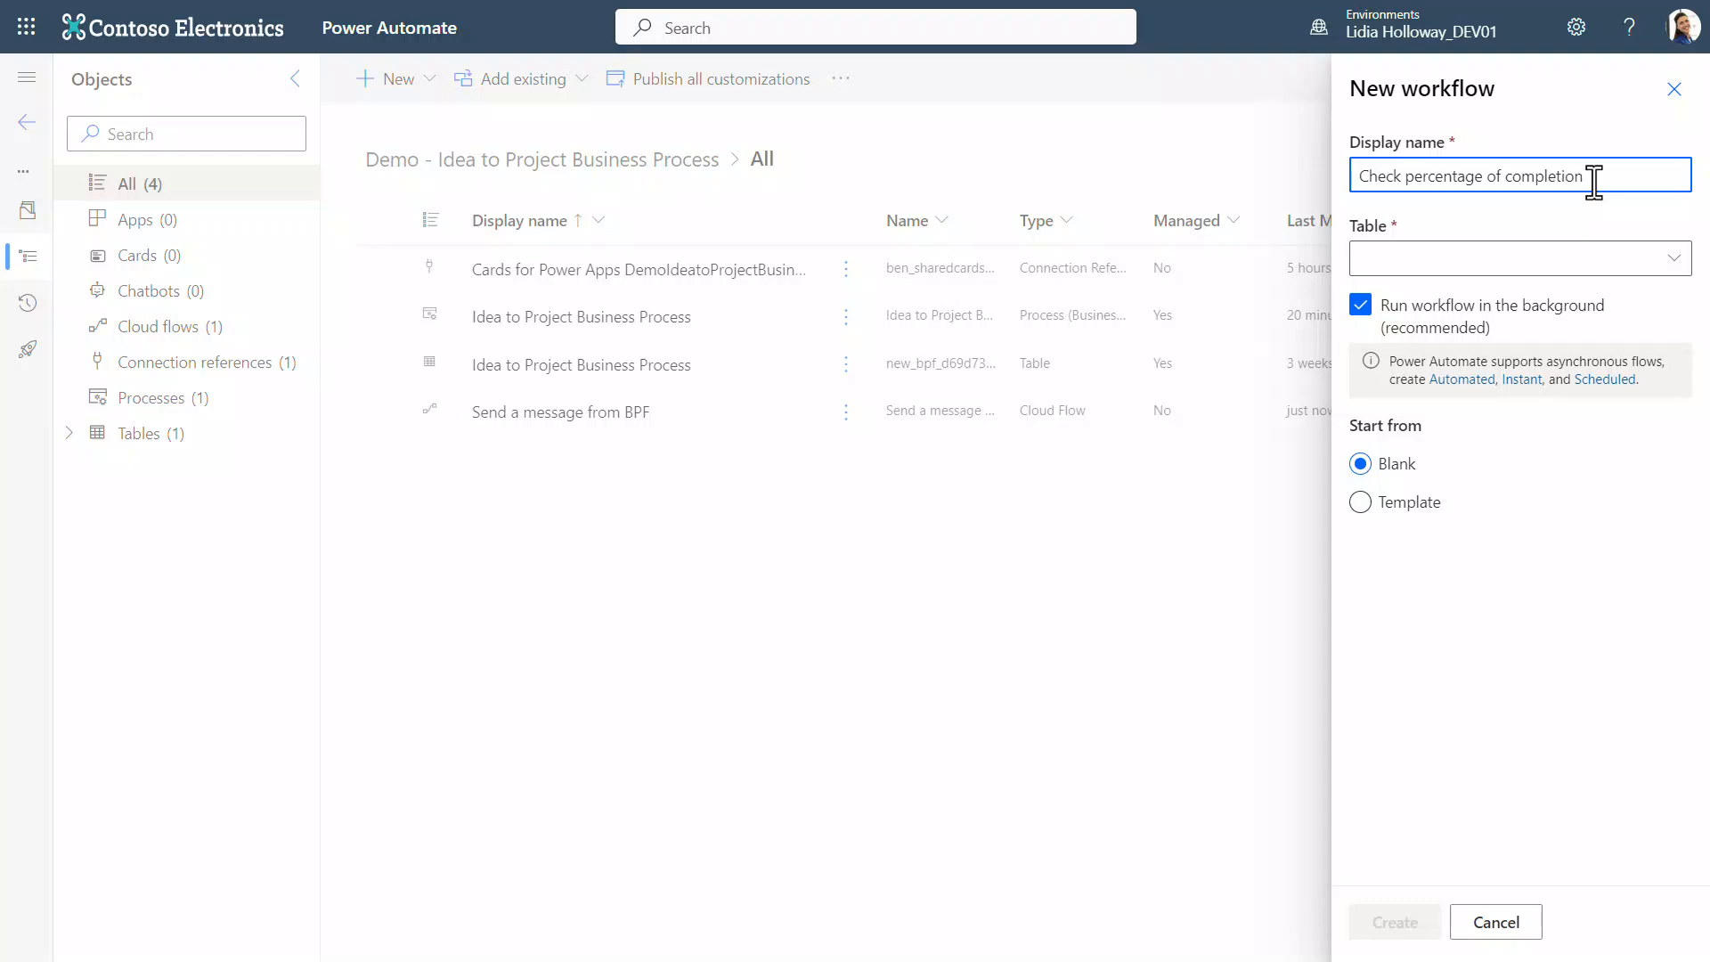
# Step: Set the workflow's table to Idea, turn off running in the background, and create it from blank
pyautogui.click(1607, 259)
pyautogui.write('Idea')
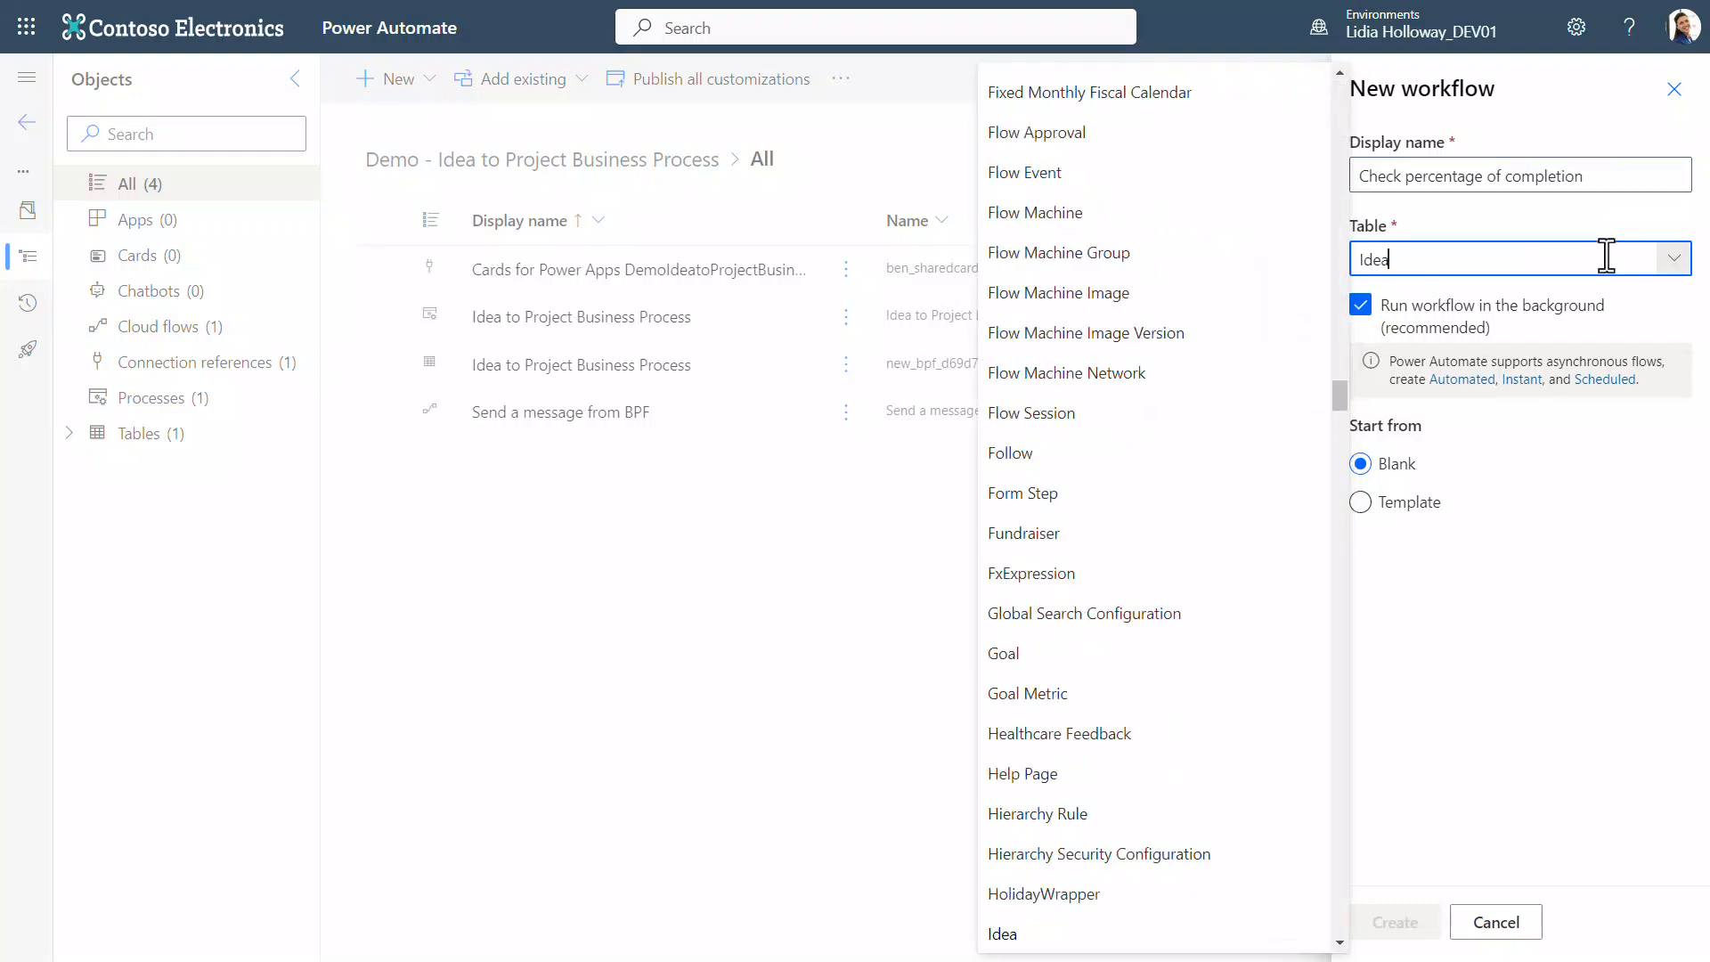
pyautogui.click(1291, 943)
pyautogui.click(1361, 310)
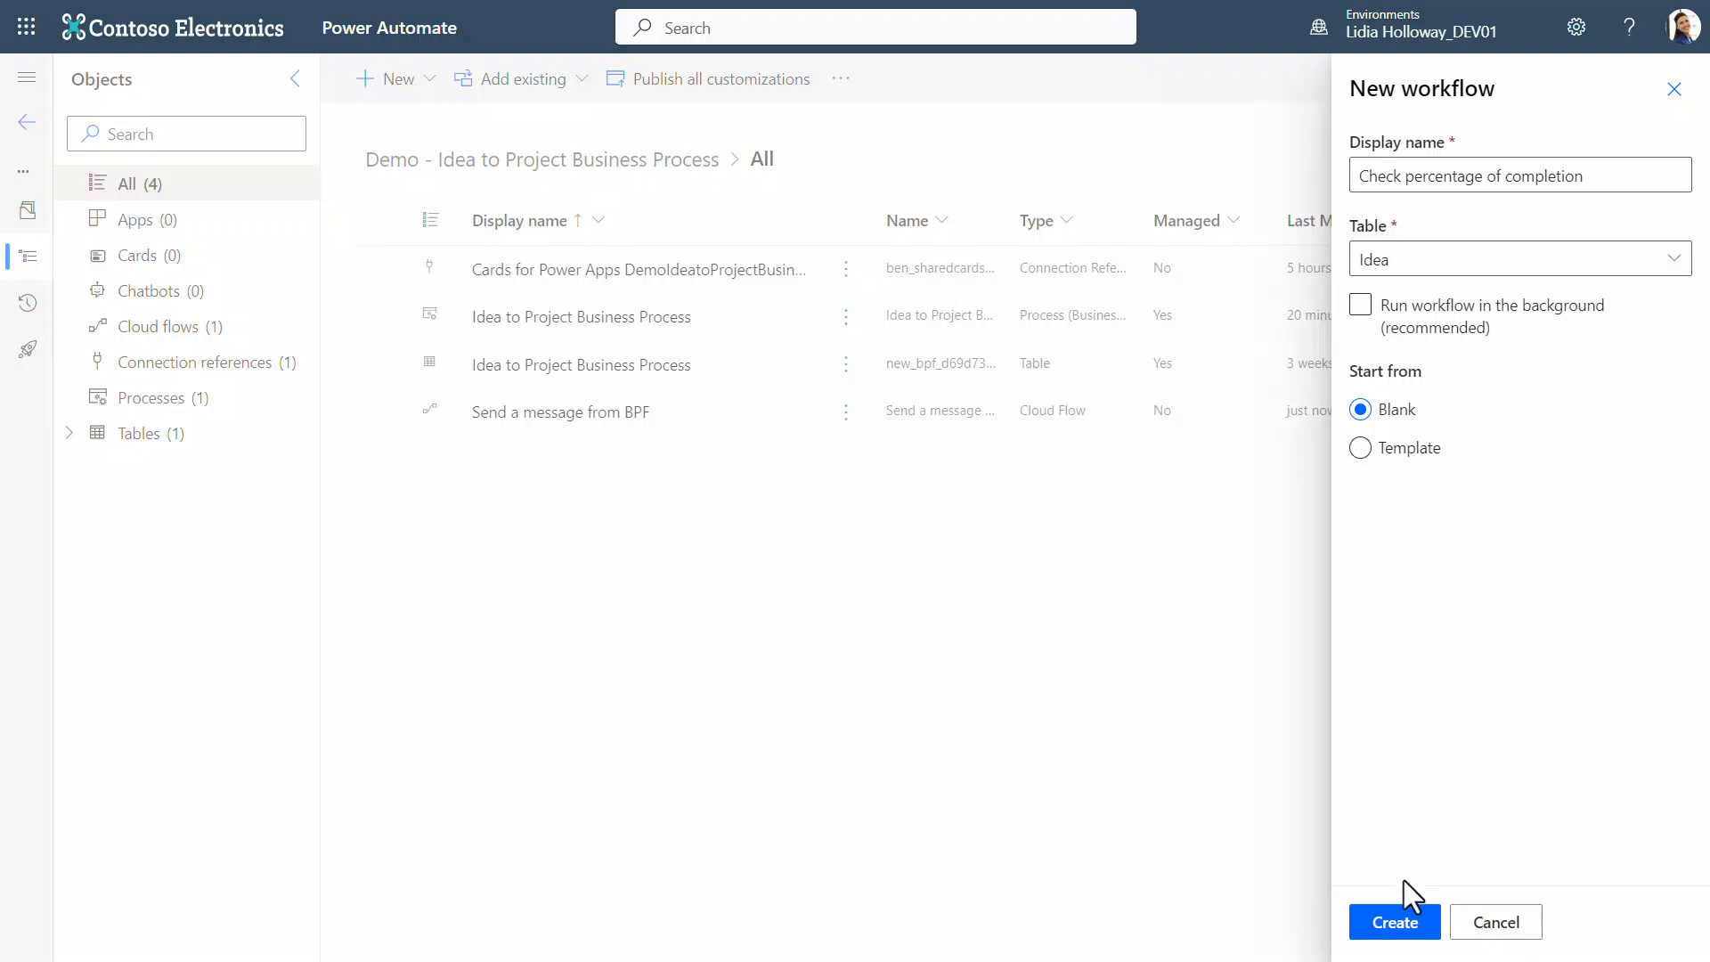
pyautogui.click(1402, 926)
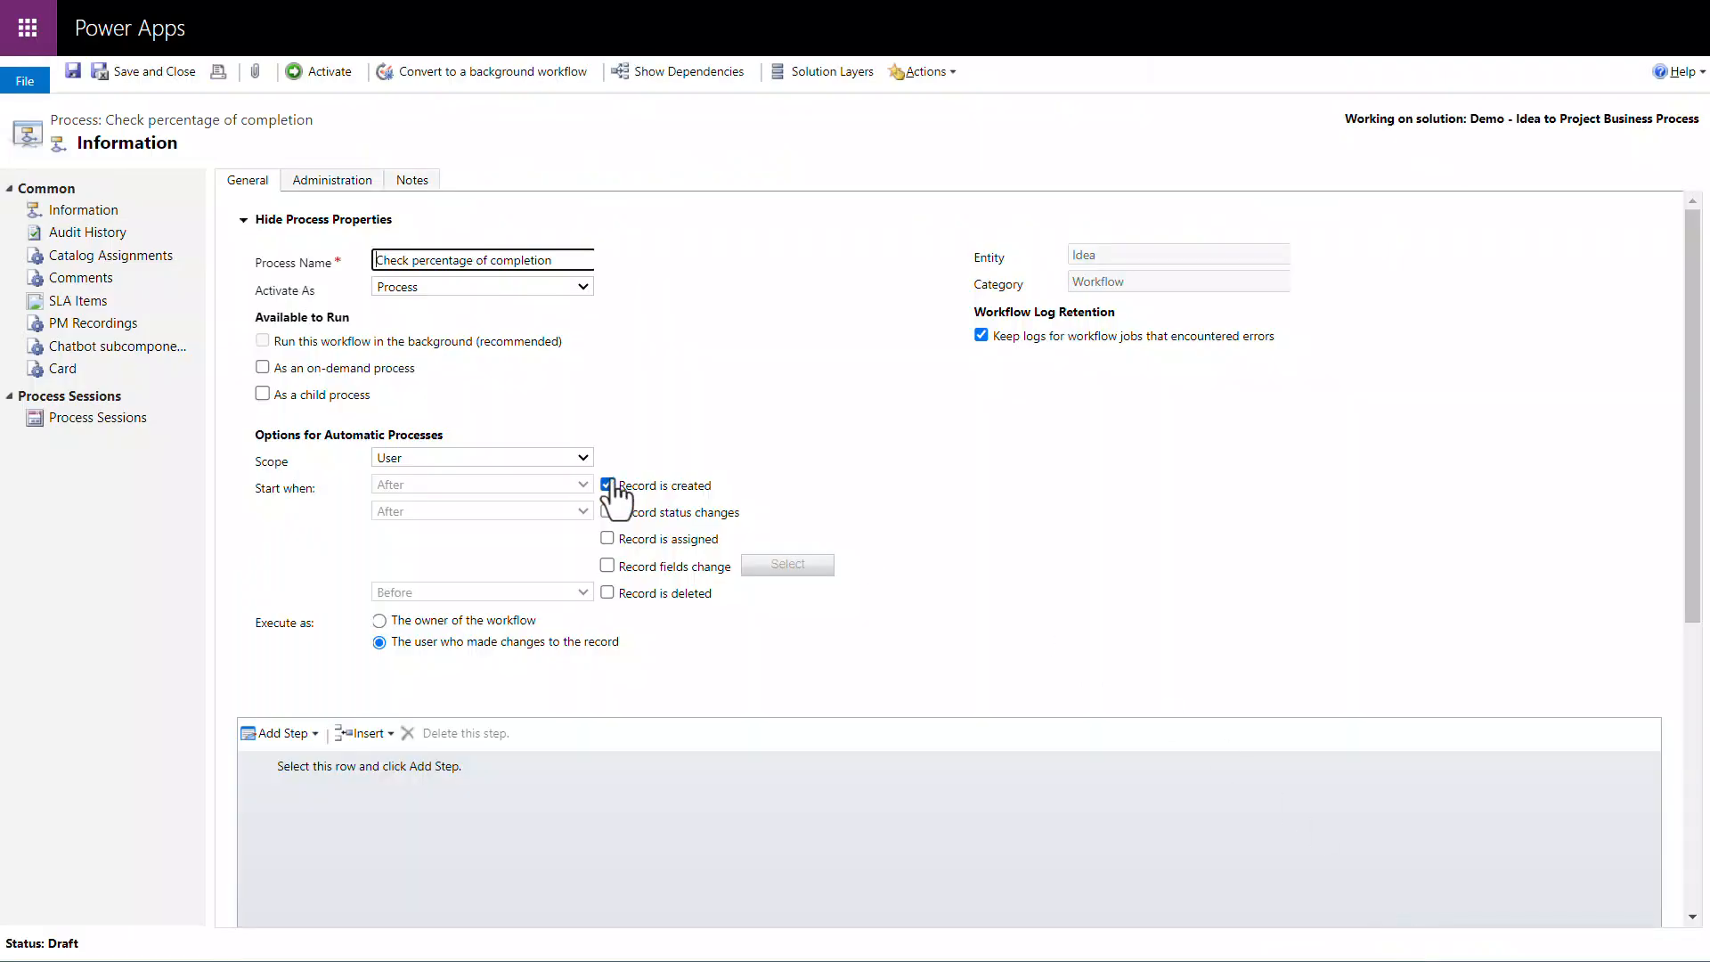
# Step: Make the workflow available as an on-demand process, set its scope to Organization and stop it from starting when a record is created
pyautogui.click(262, 367)
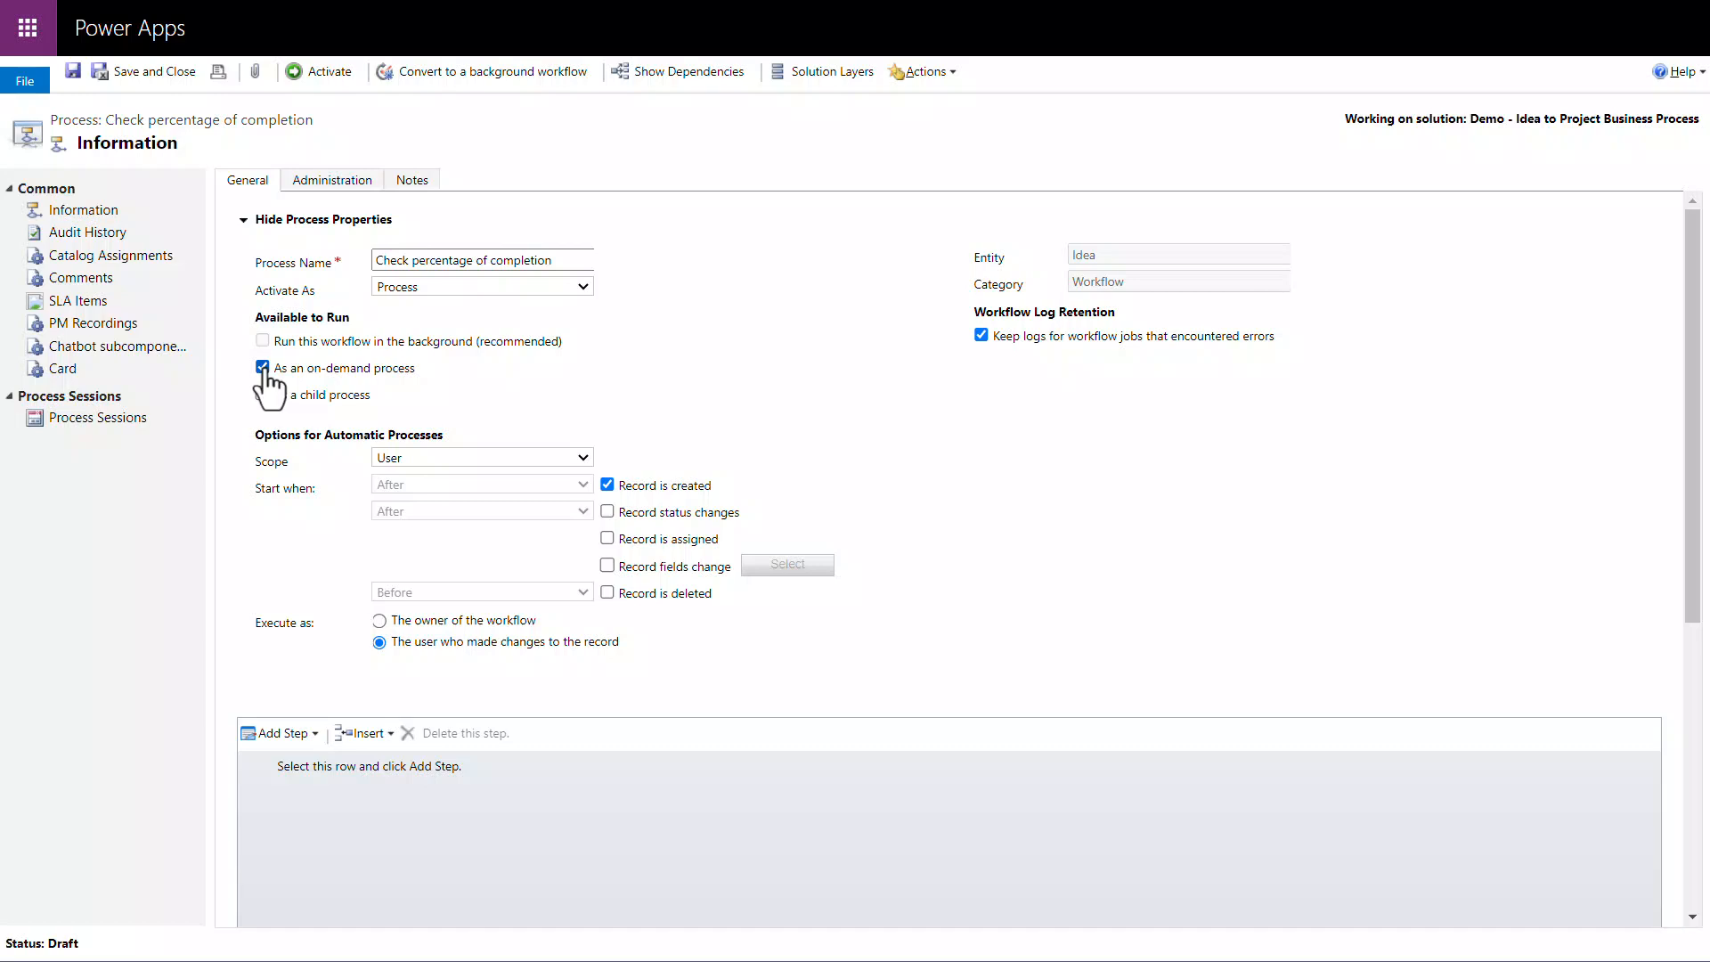
pyautogui.click(452, 456)
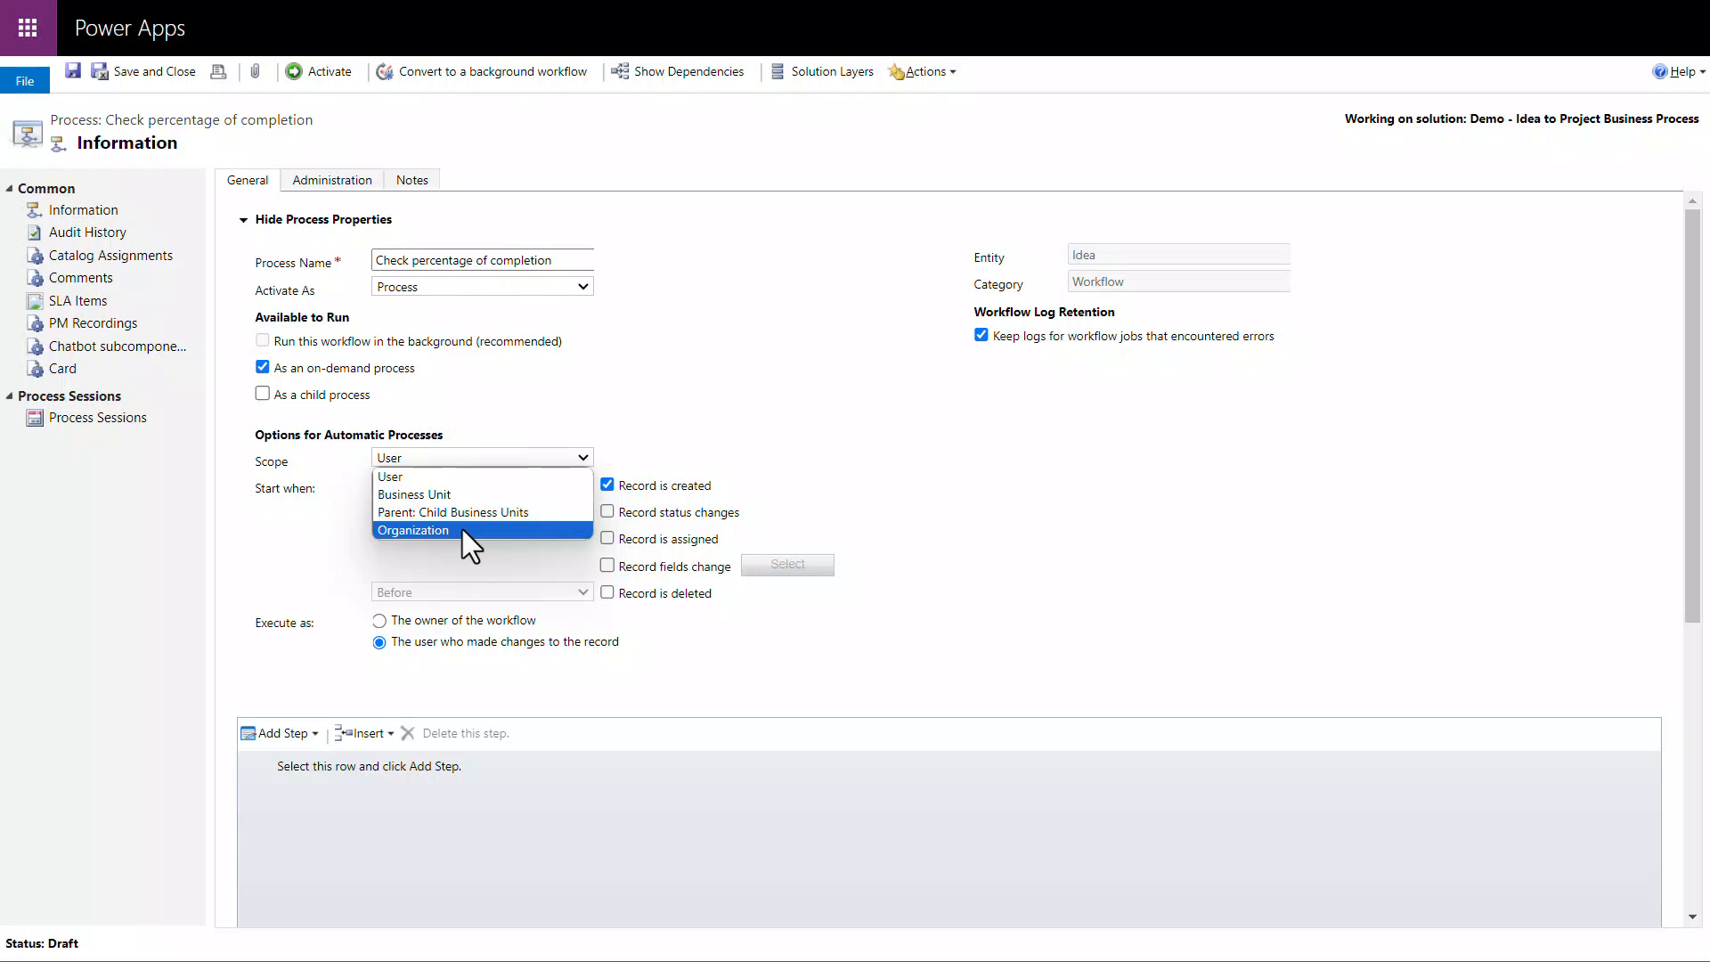
pyautogui.click(463, 529)
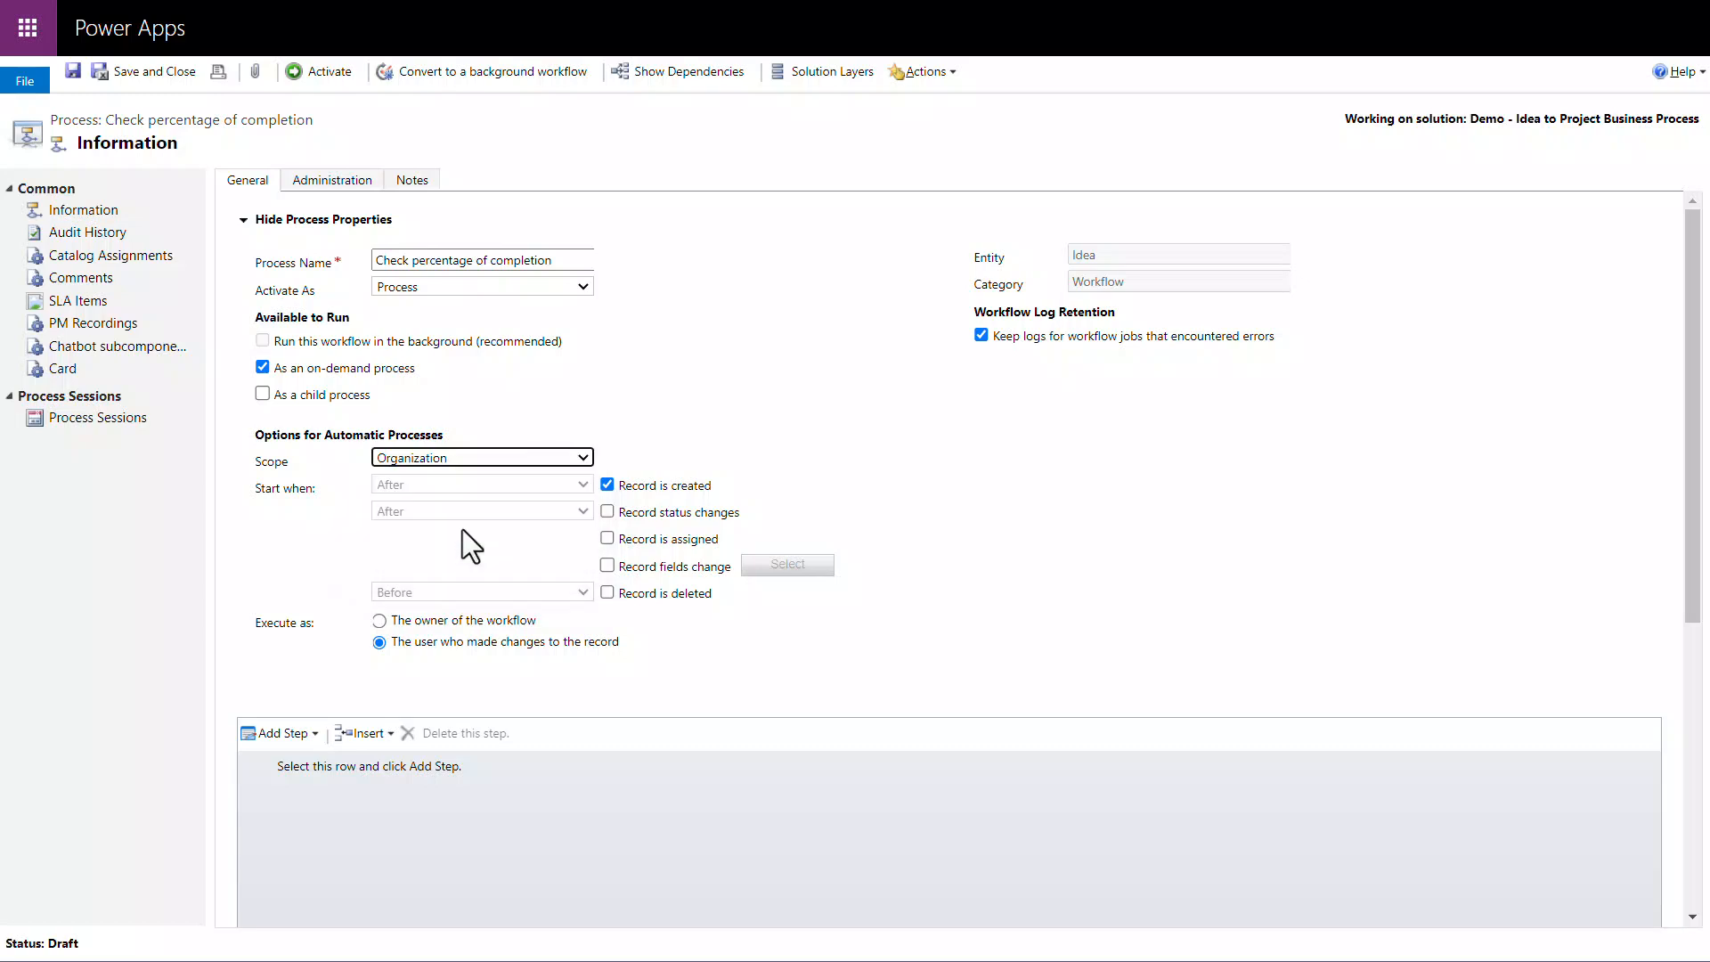
pyautogui.click(606, 487)
# Step: Add a Check Condition step to the workflow with the description "Check percentage of completion"
pyautogui.click(440, 768)
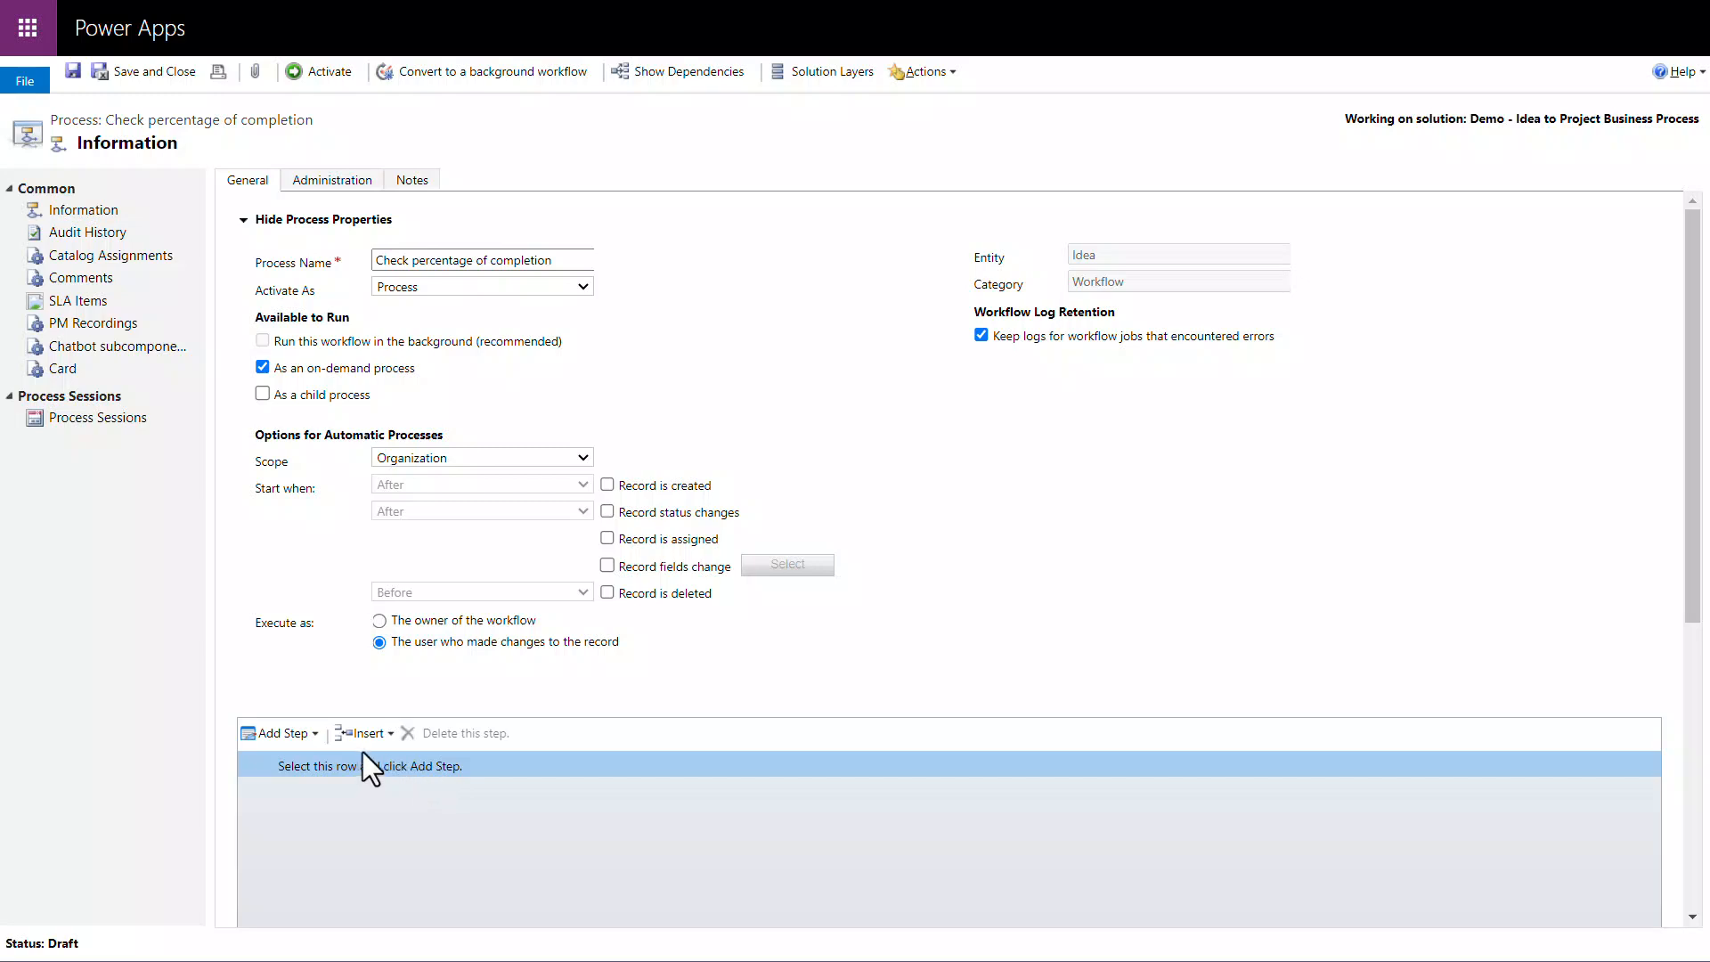
pyautogui.click(310, 738)
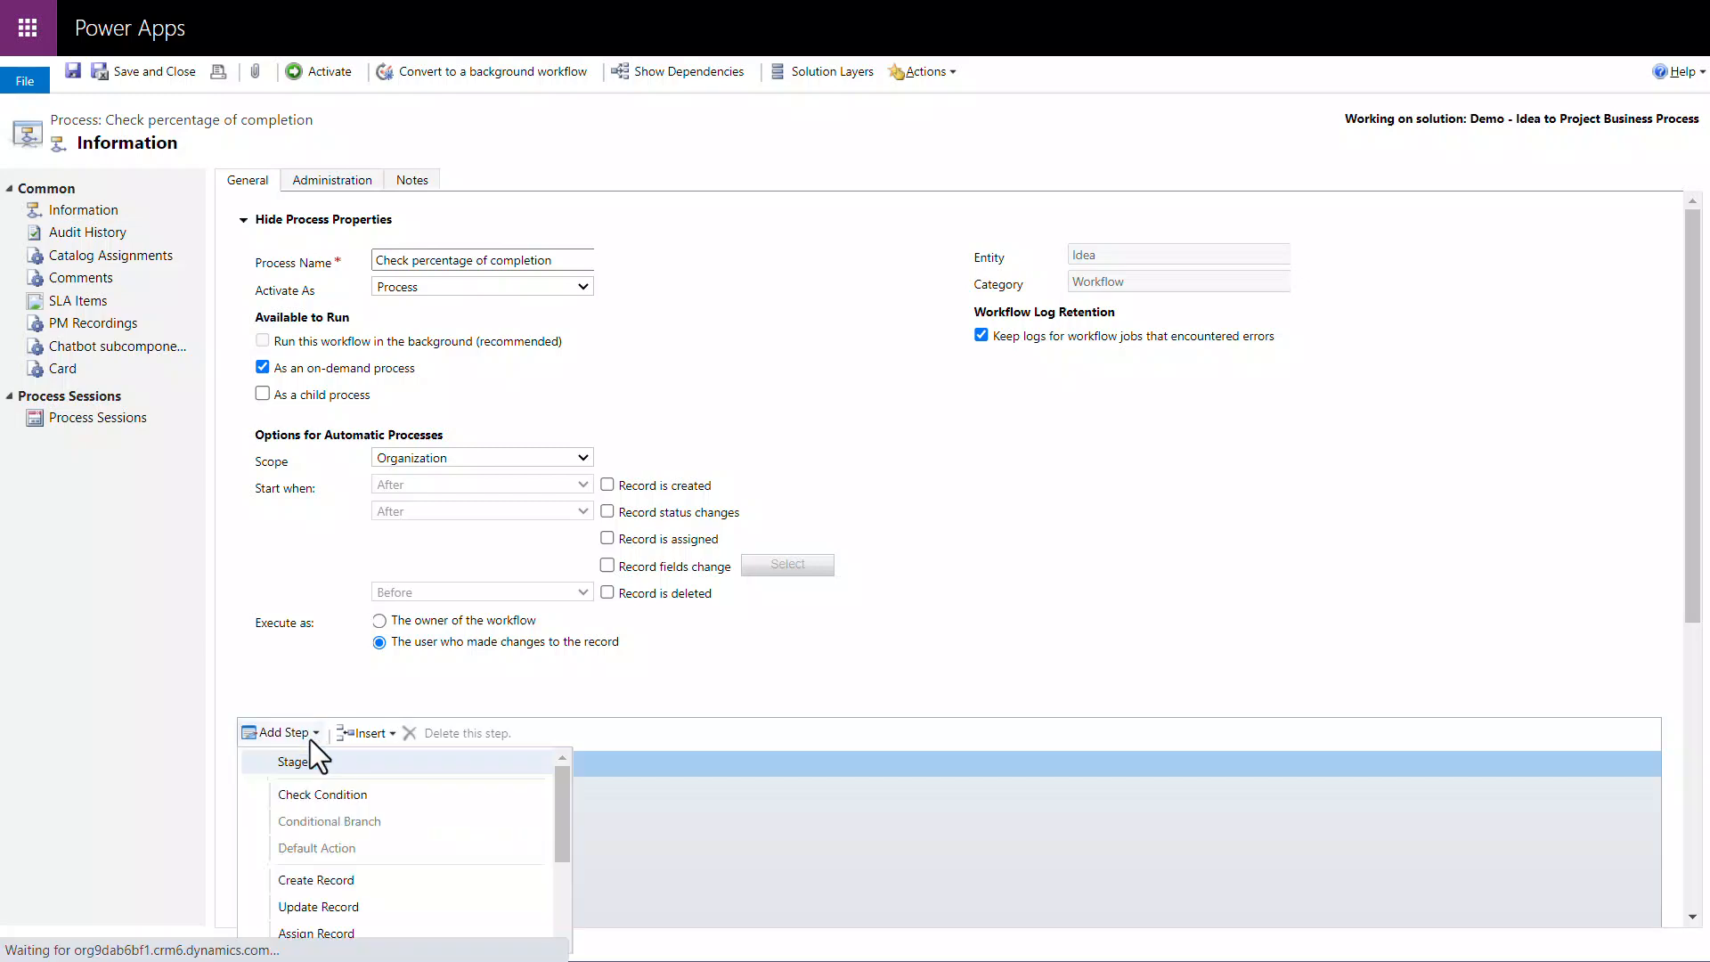
pyautogui.click(345, 795)
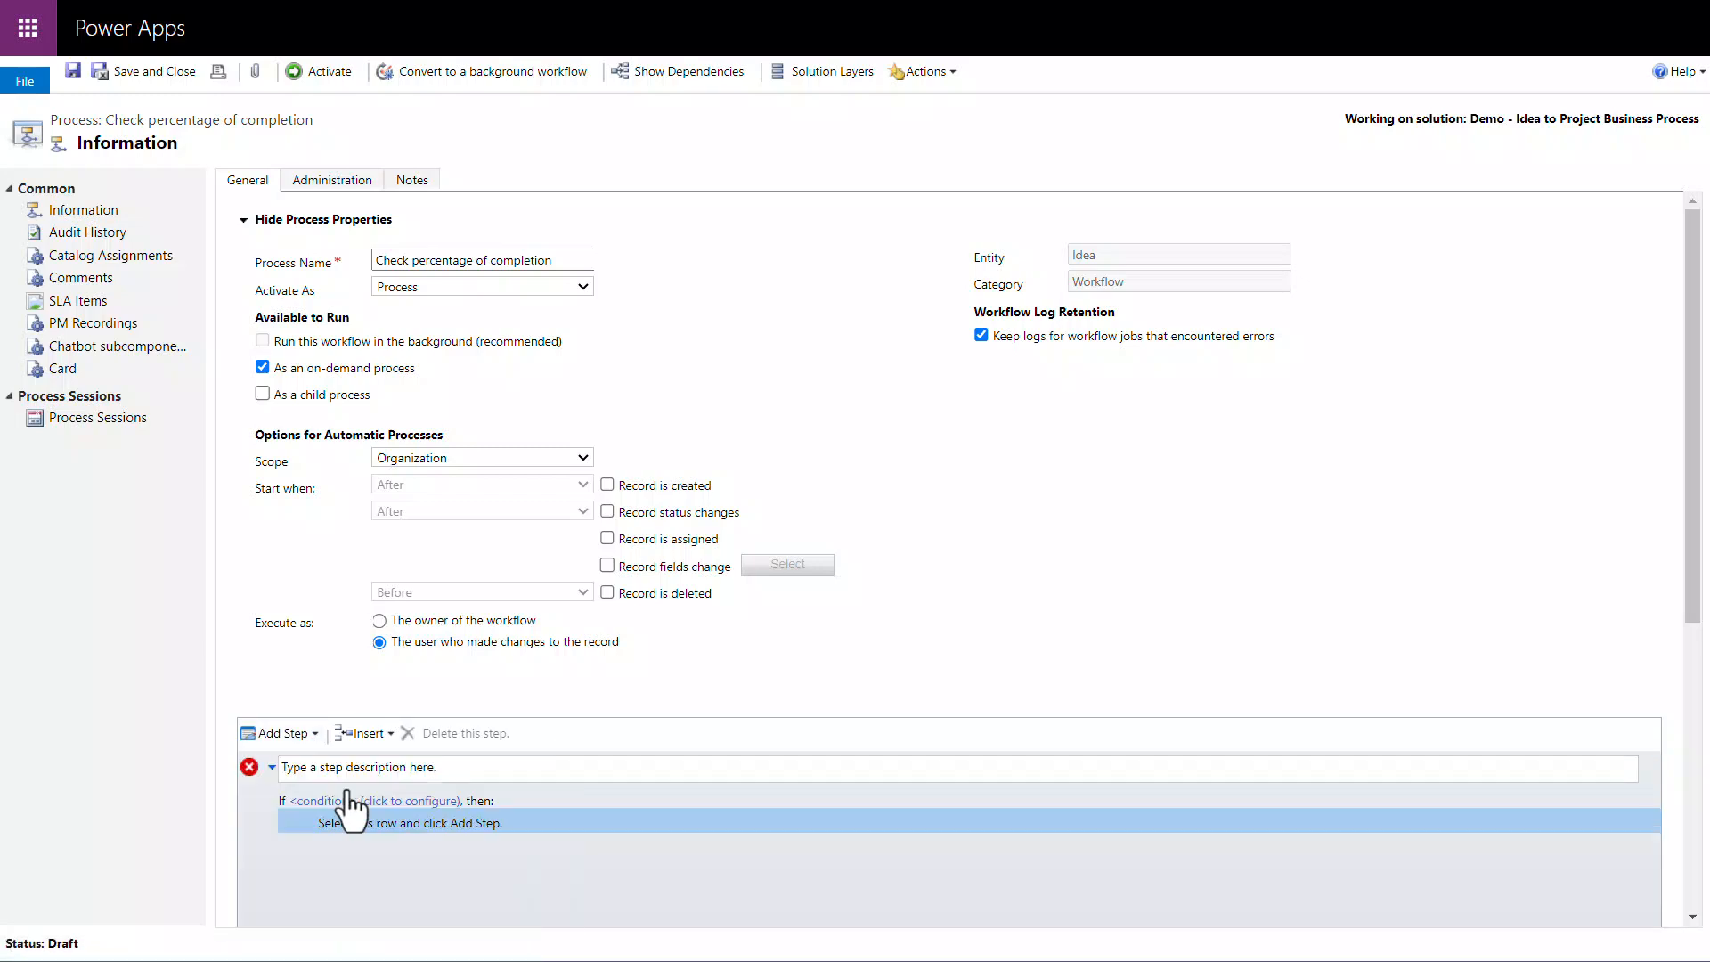
pyautogui.click(462, 772)
pyautogui.write('Check percentage of completion')
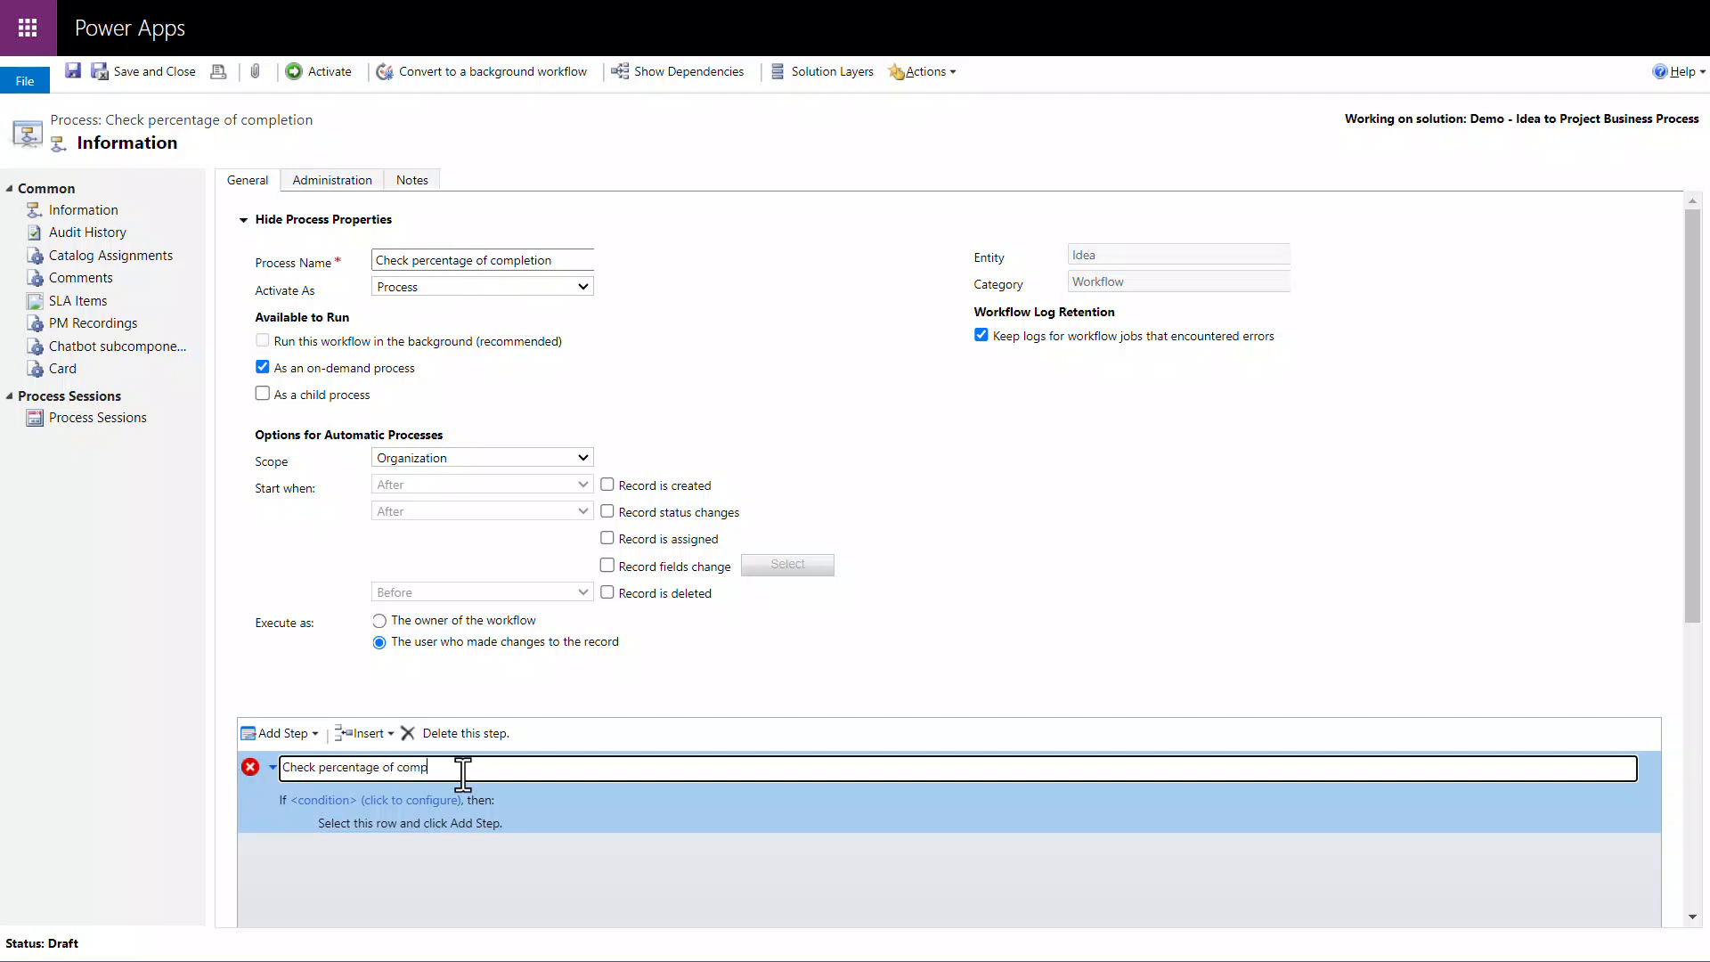
# Step: Configure the step's condition with a first clause: Idea % Complete Is Less Than or Equal To 79
pyautogui.click(450, 802)
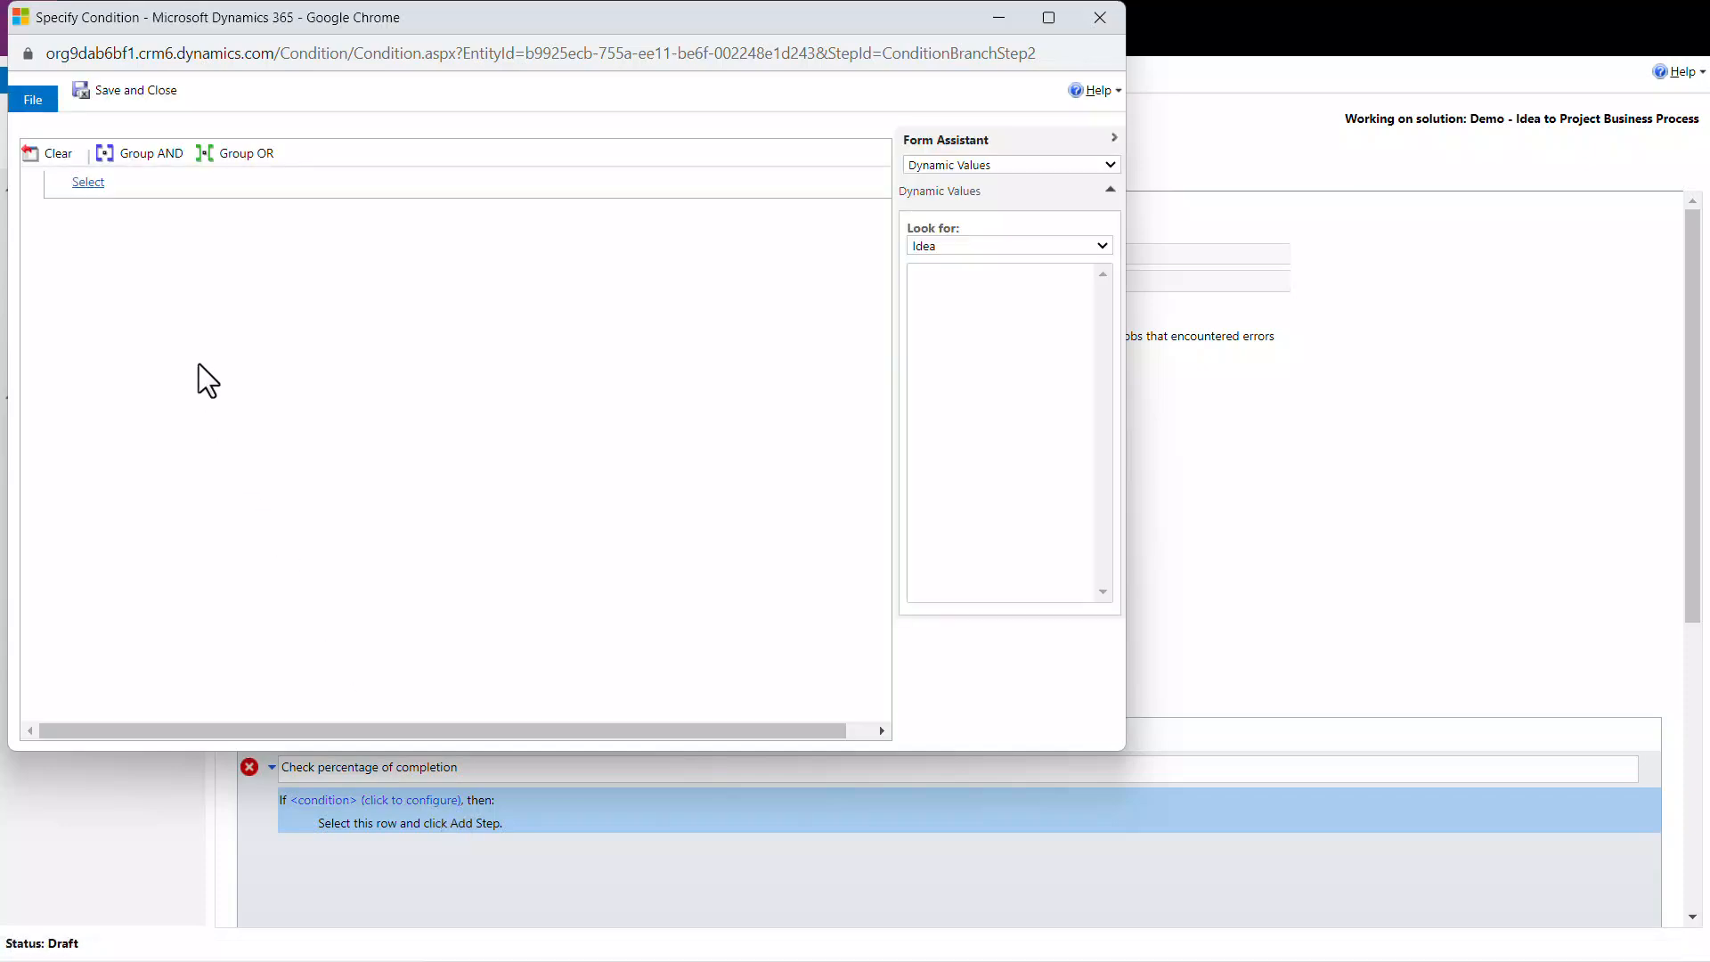
pyautogui.click(96, 183)
pyautogui.click(117, 182)
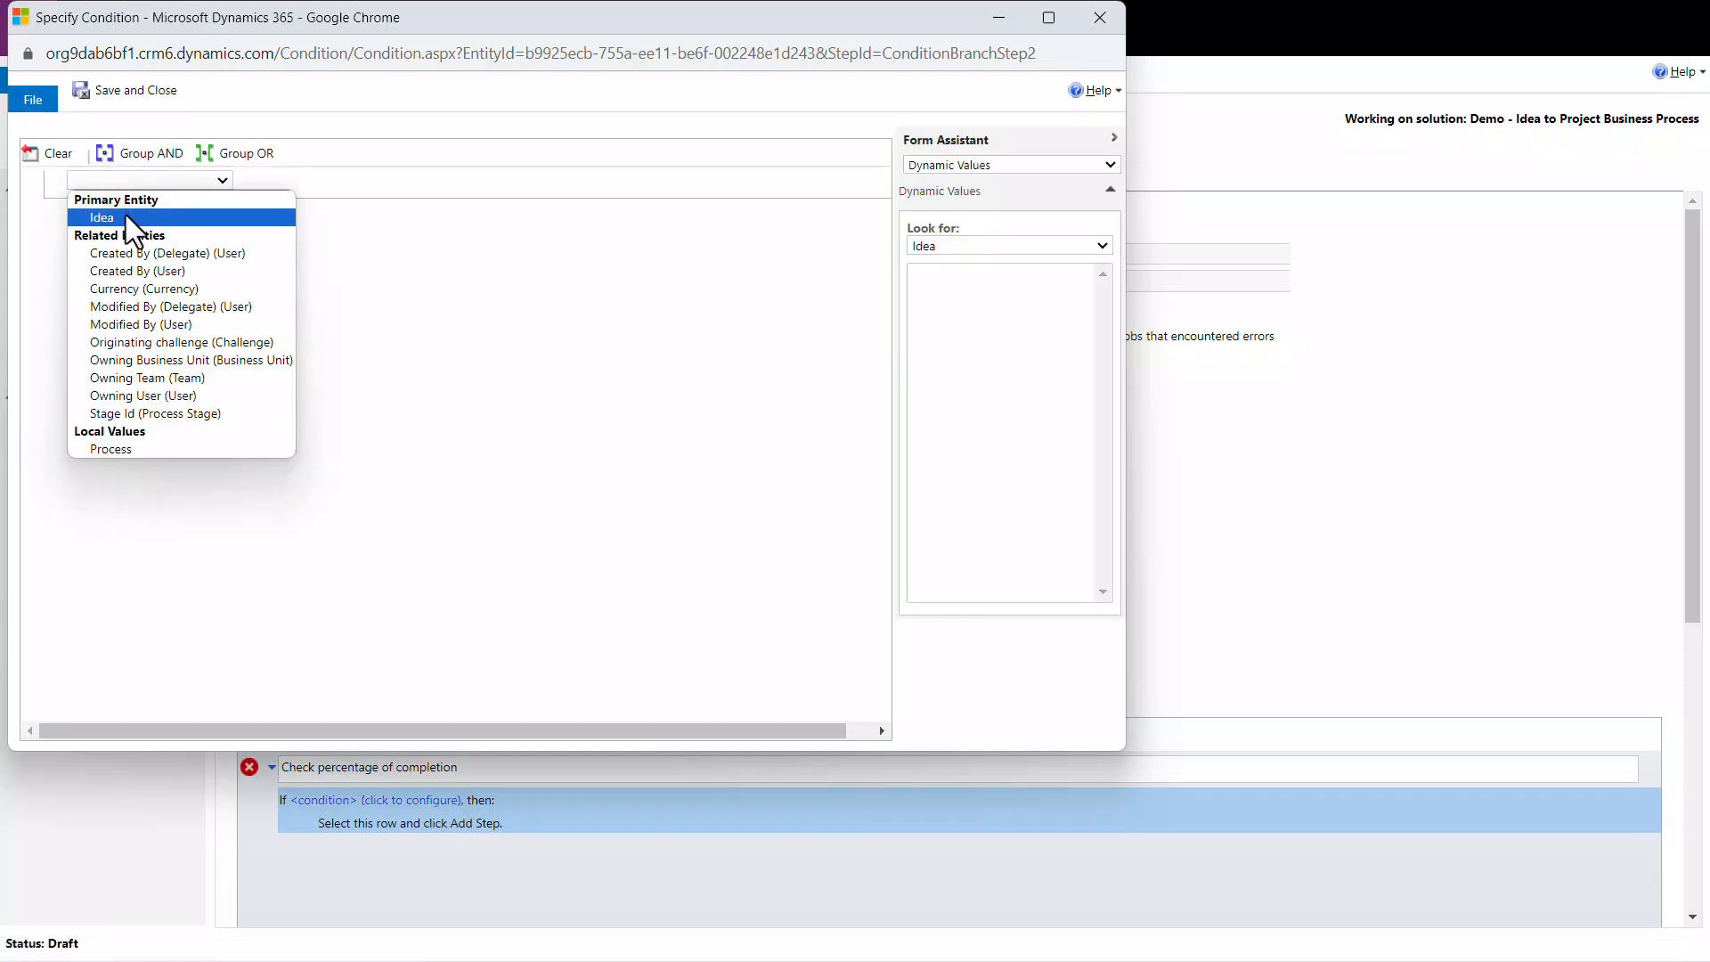
pyautogui.click(126, 217)
pyautogui.click(255, 183)
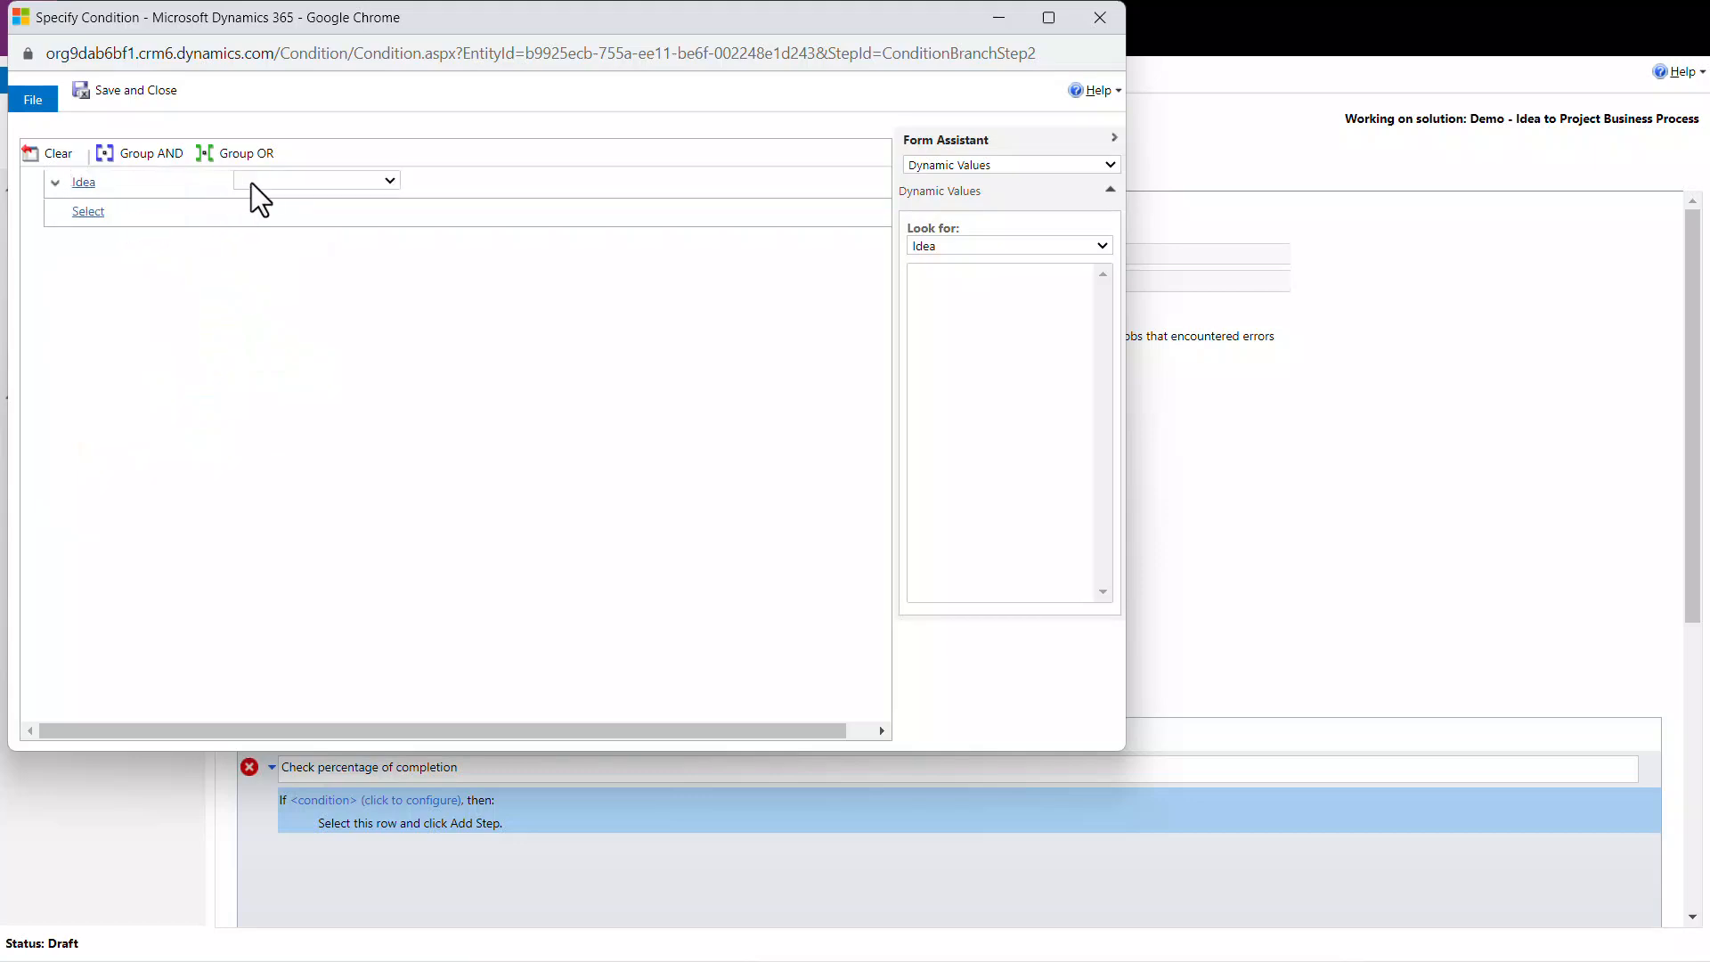
pyautogui.click(267, 184)
pyautogui.click(286, 200)
pyautogui.click(424, 181)
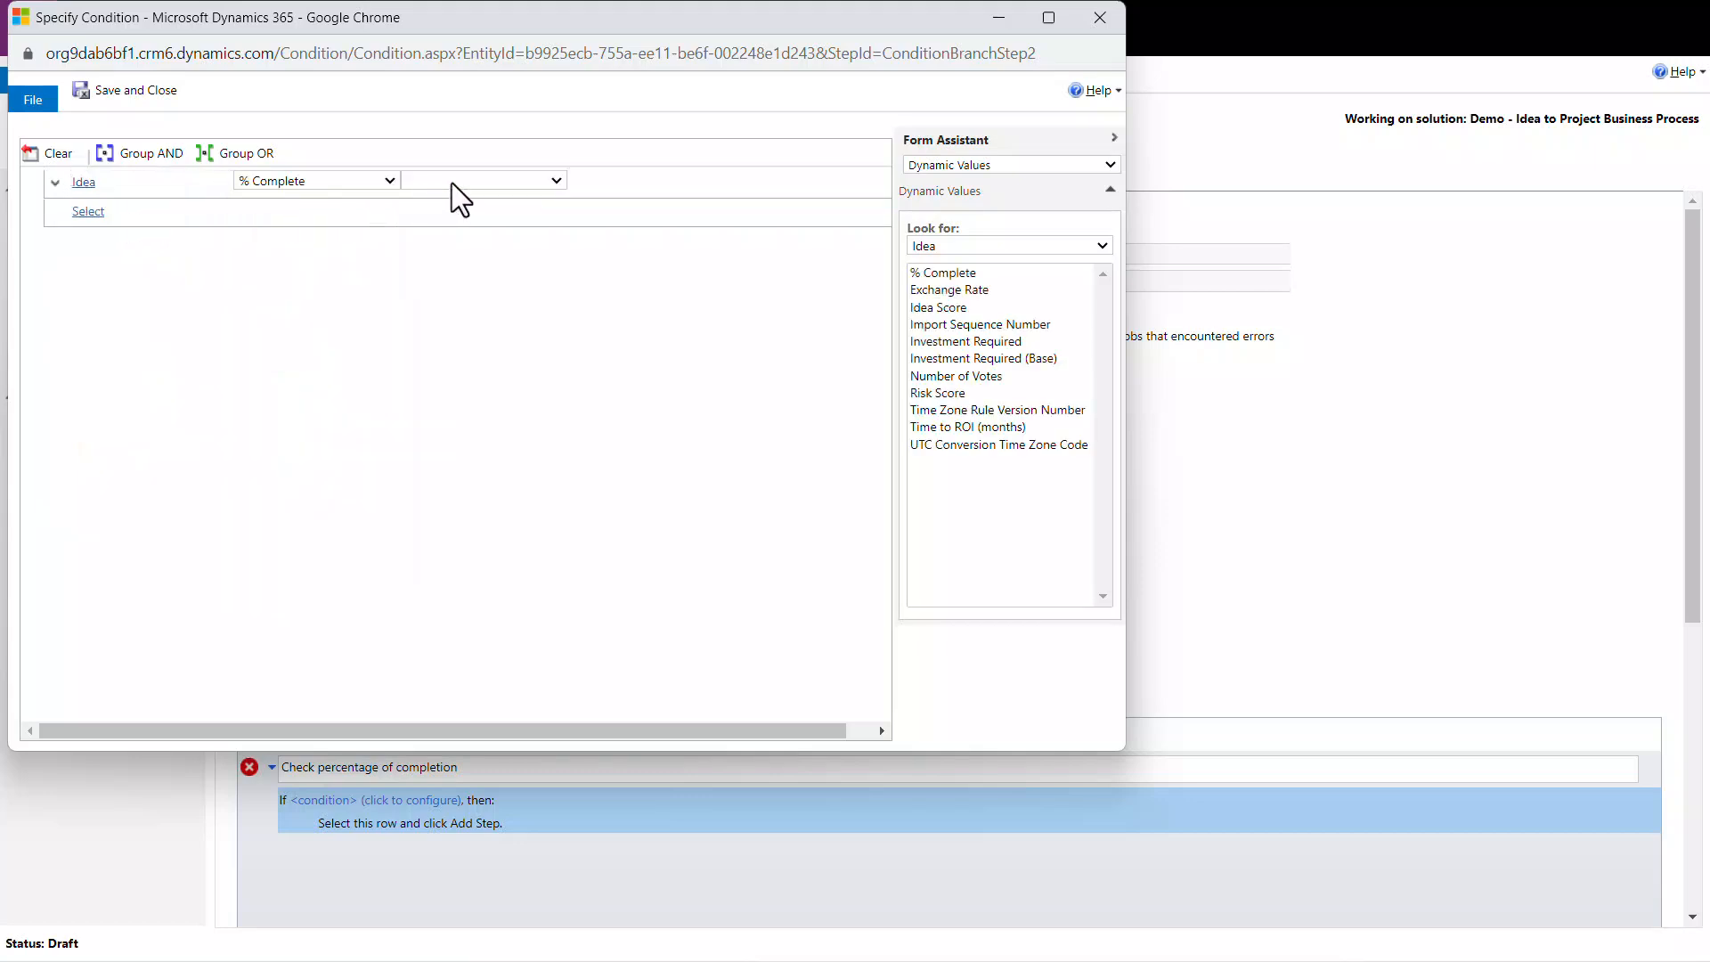
pyautogui.click(459, 182)
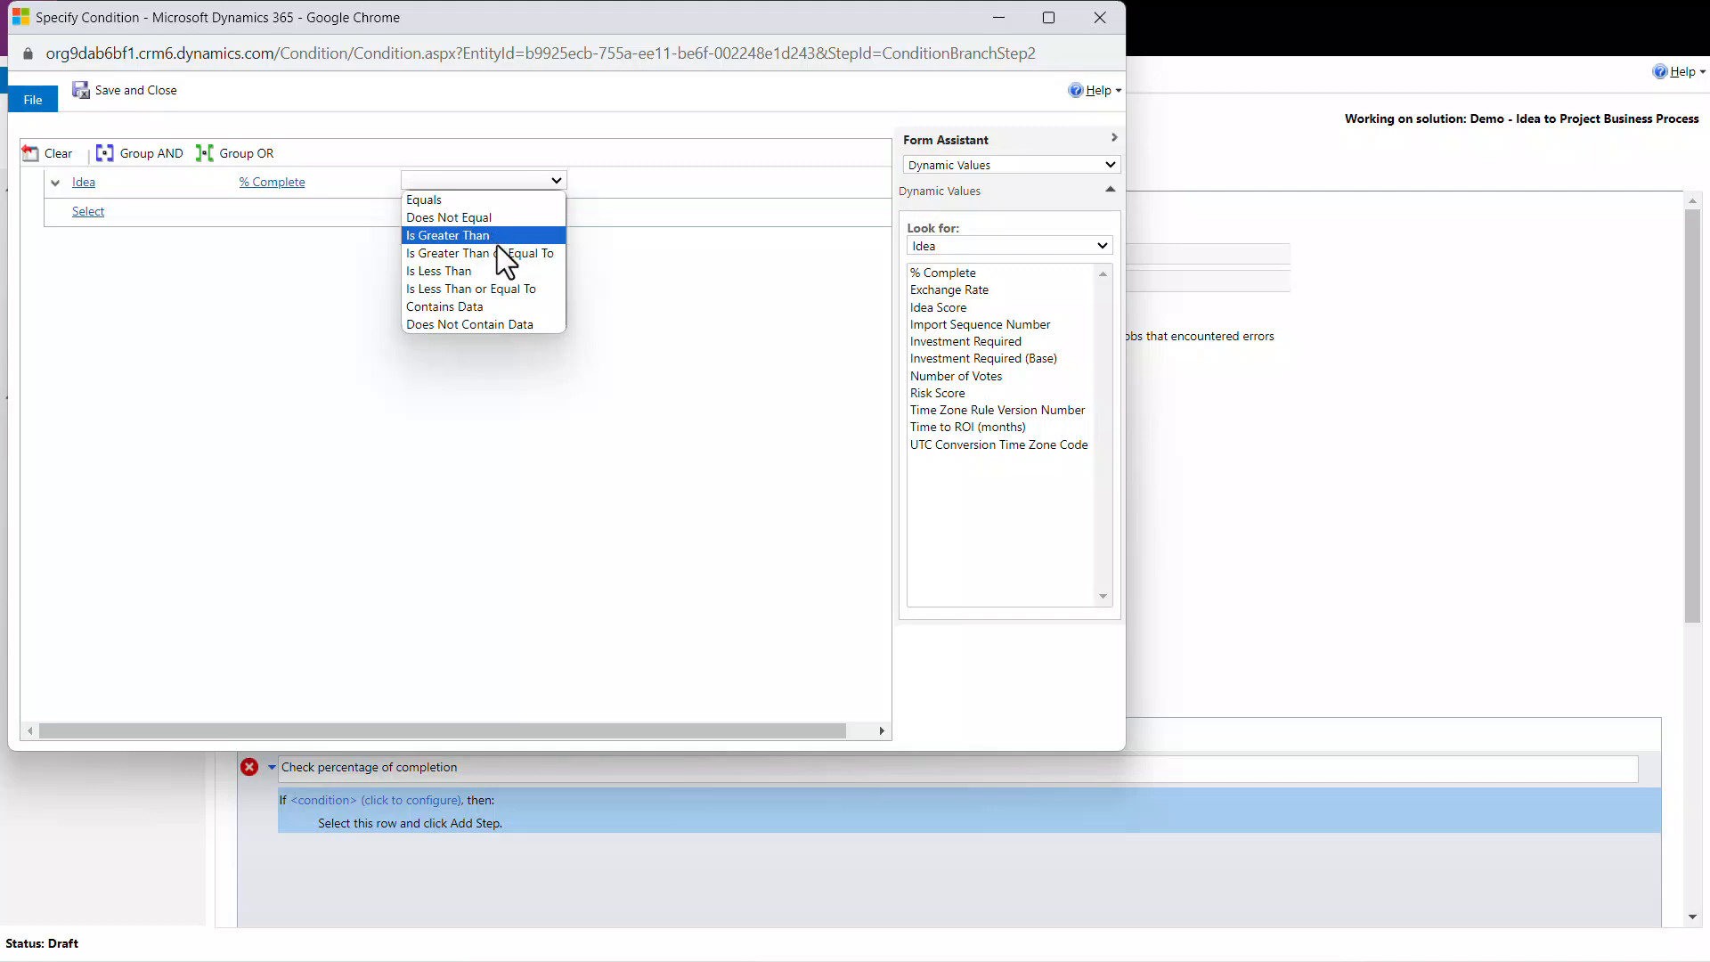
pyautogui.click(509, 290)
pyautogui.click(619, 183)
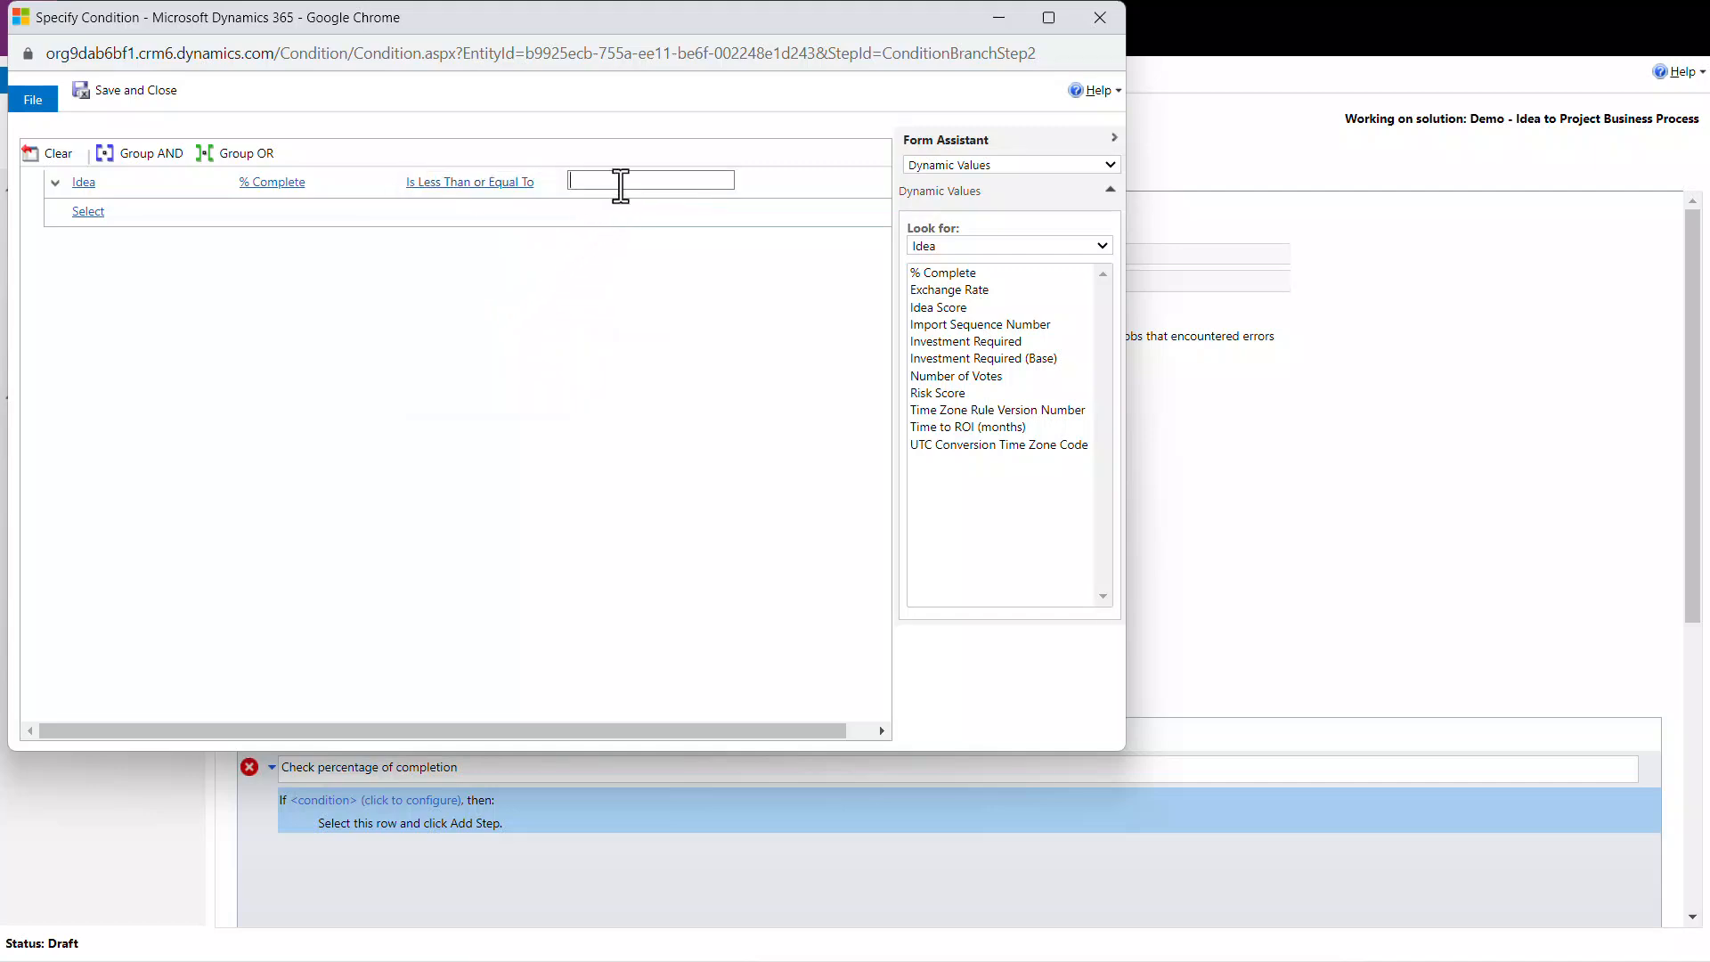
pyautogui.write('79')
# Step: Add a second clause to the condition: Idea % Complete Does Not Contain Data
pyautogui.click(180, 212)
pyautogui.click(180, 212)
pyautogui.click(163, 242)
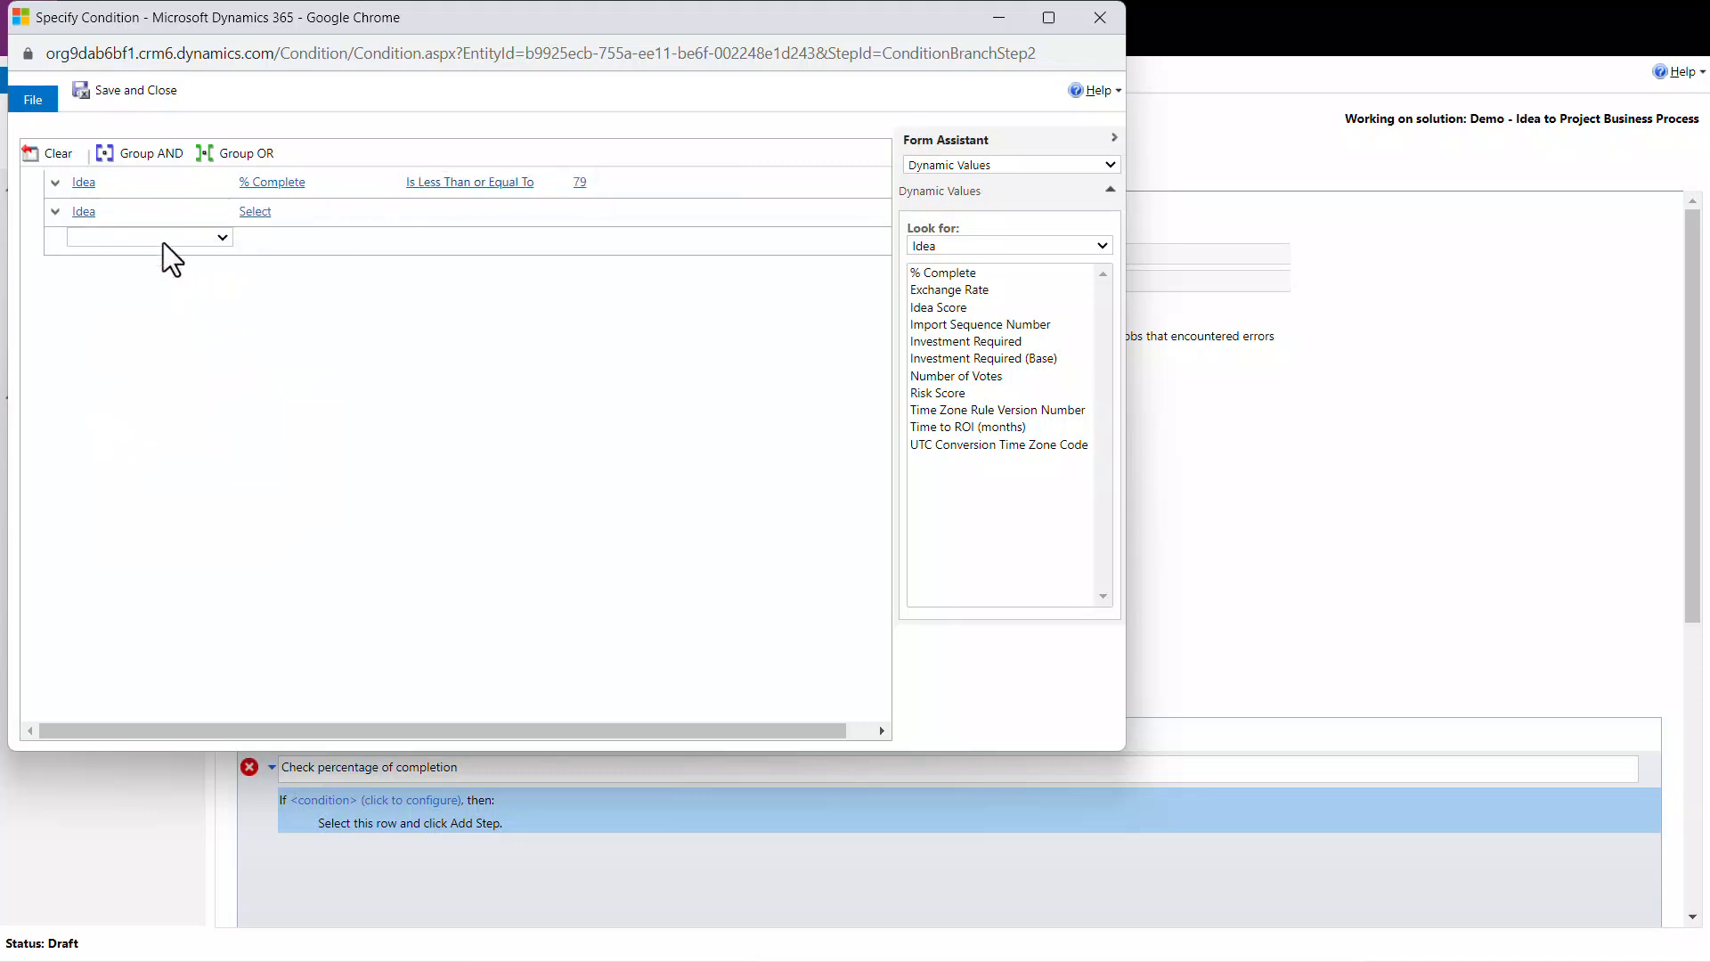
pyautogui.click(259, 212)
pyautogui.click(278, 216)
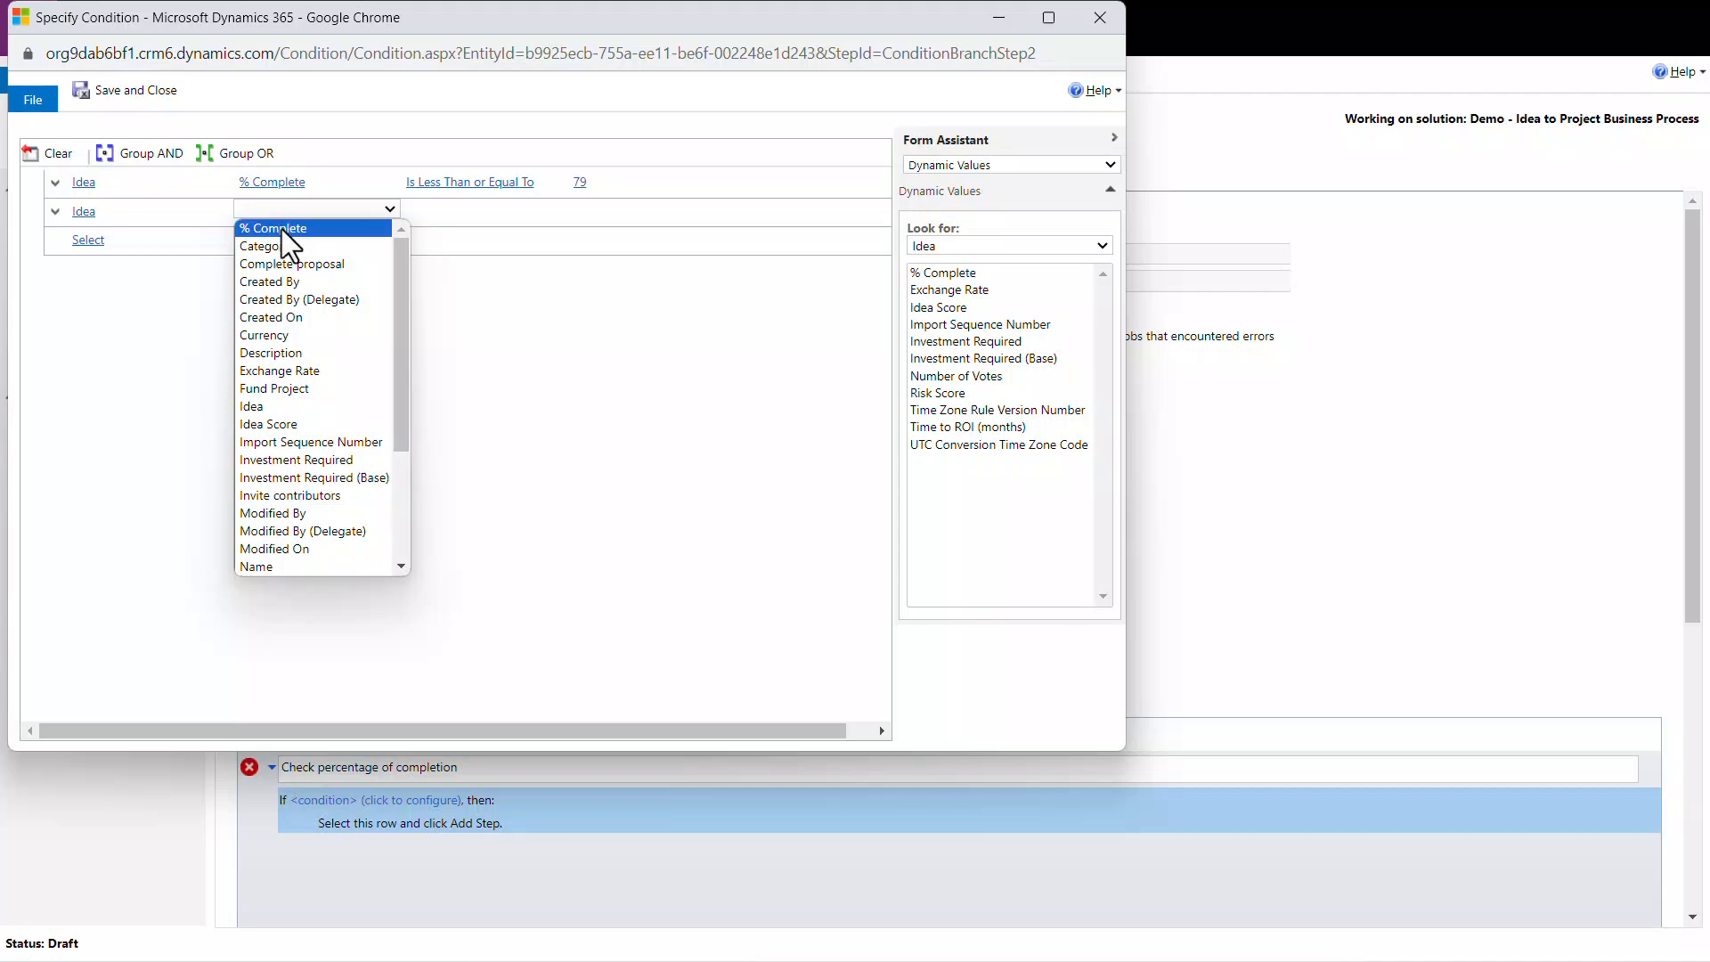
pyautogui.click(281, 228)
pyautogui.click(423, 212)
pyautogui.click(447, 212)
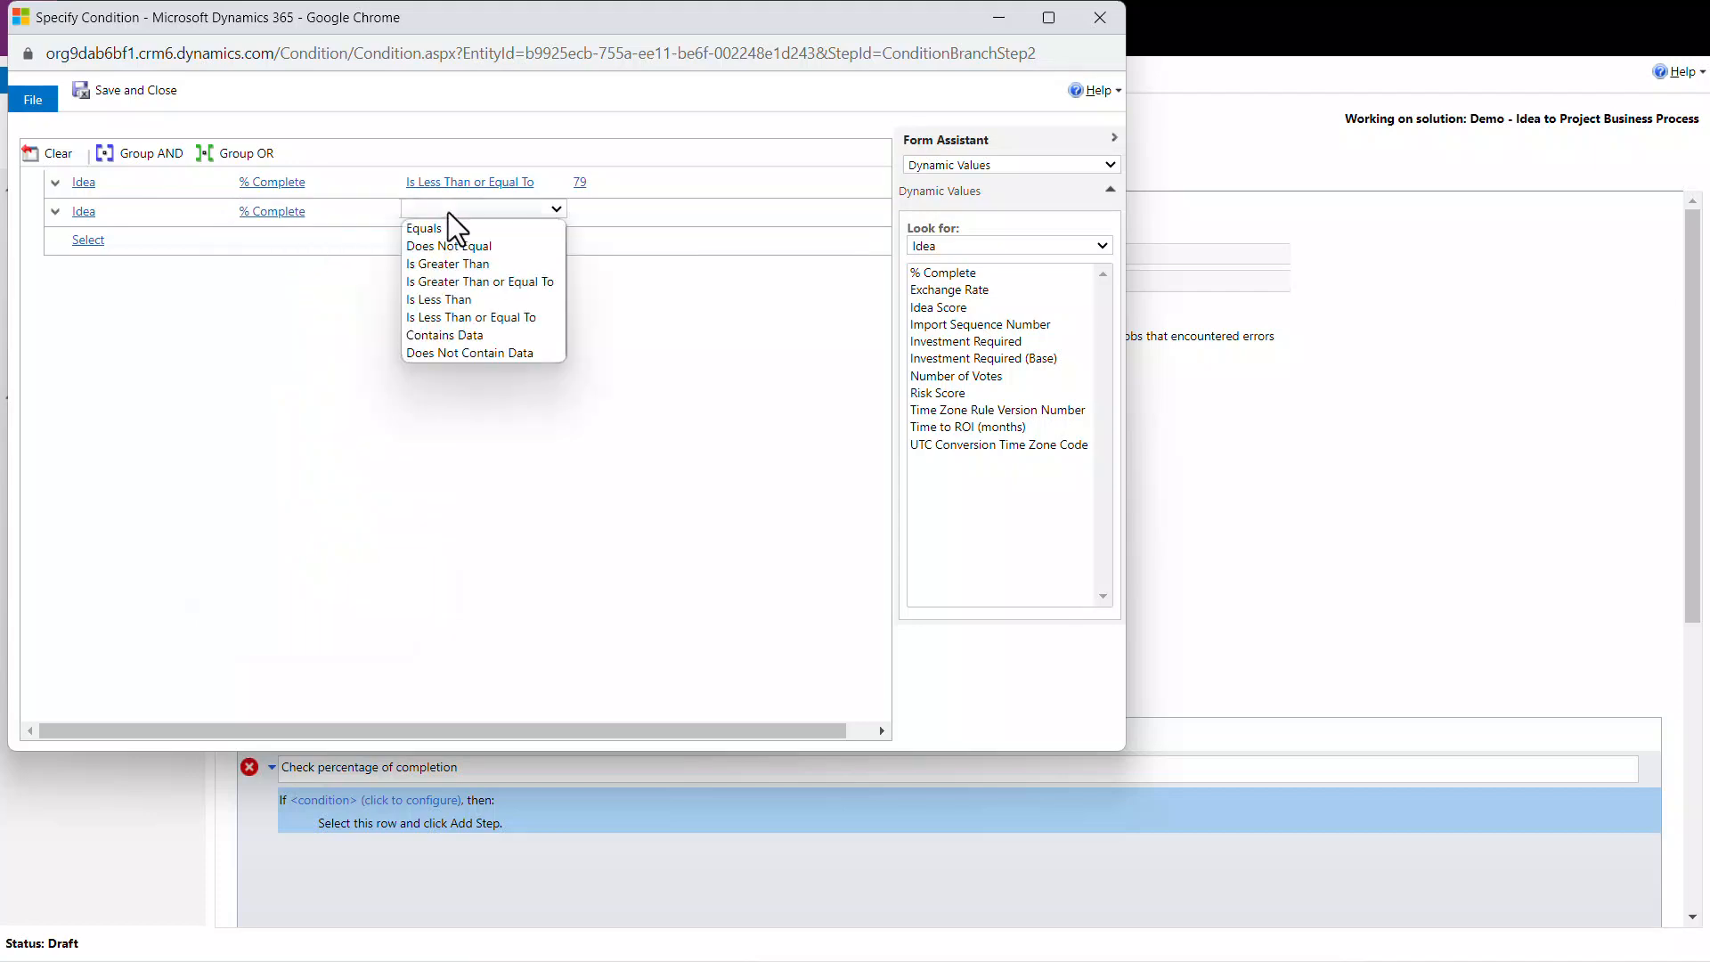
pyautogui.click(531, 352)
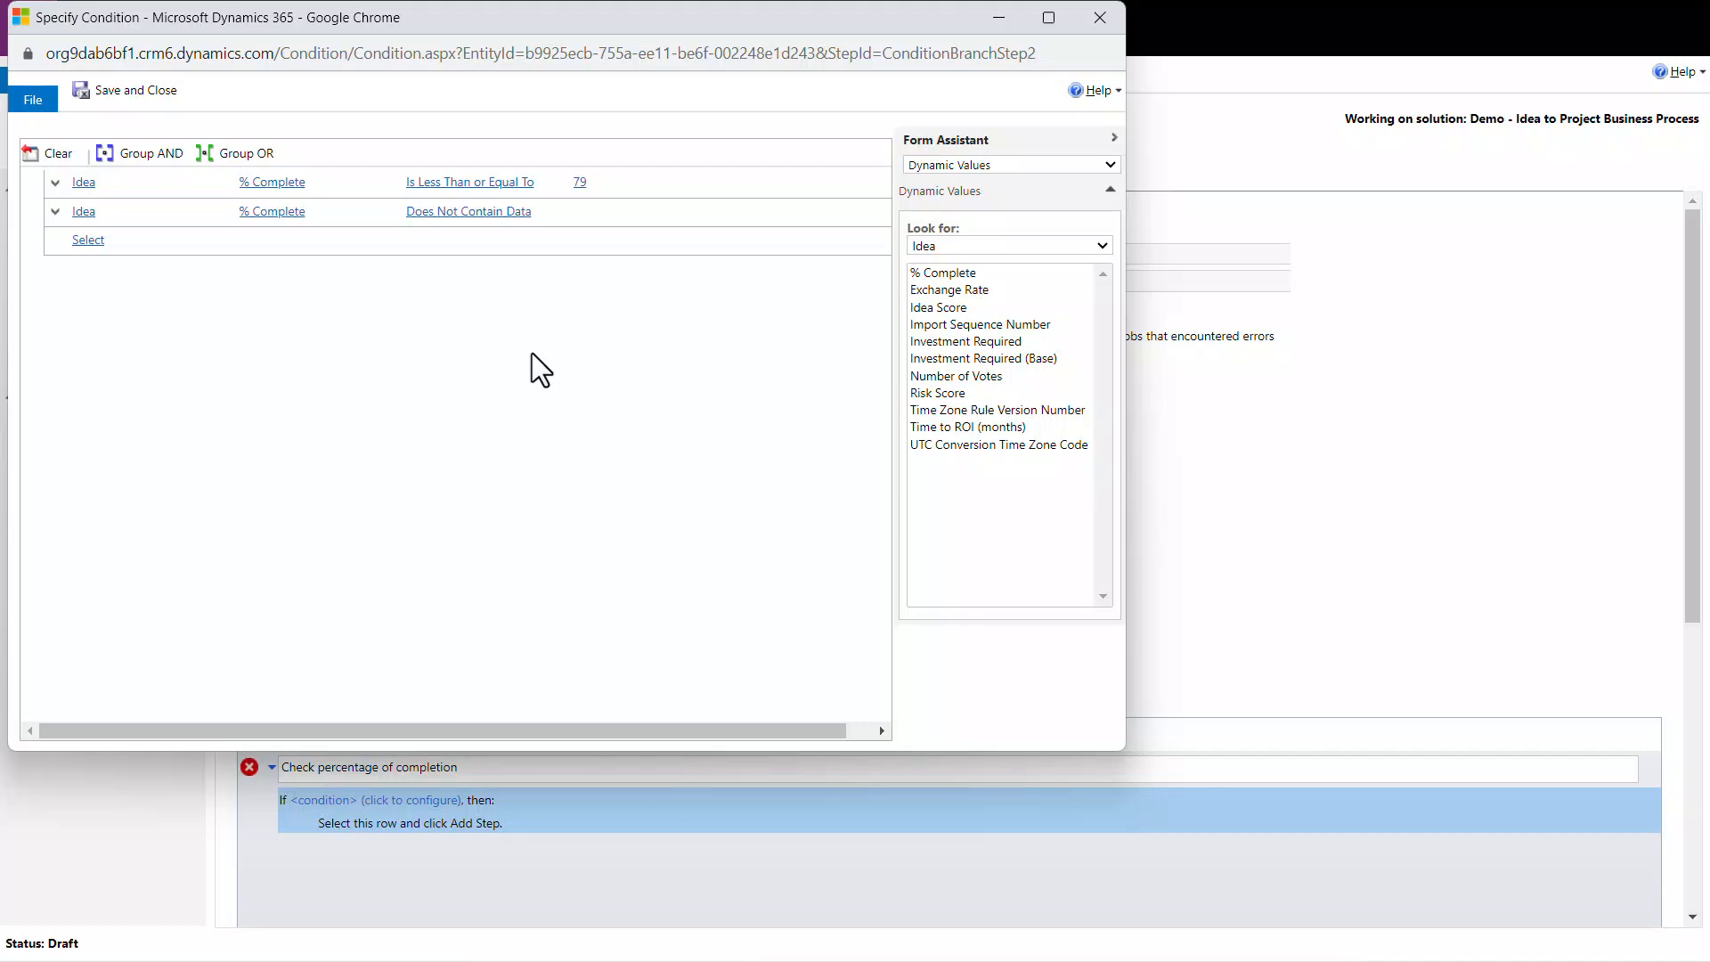
# Step: Group the two % Complete clauses with OR, then save and close the condition
pyautogui.click(56, 212)
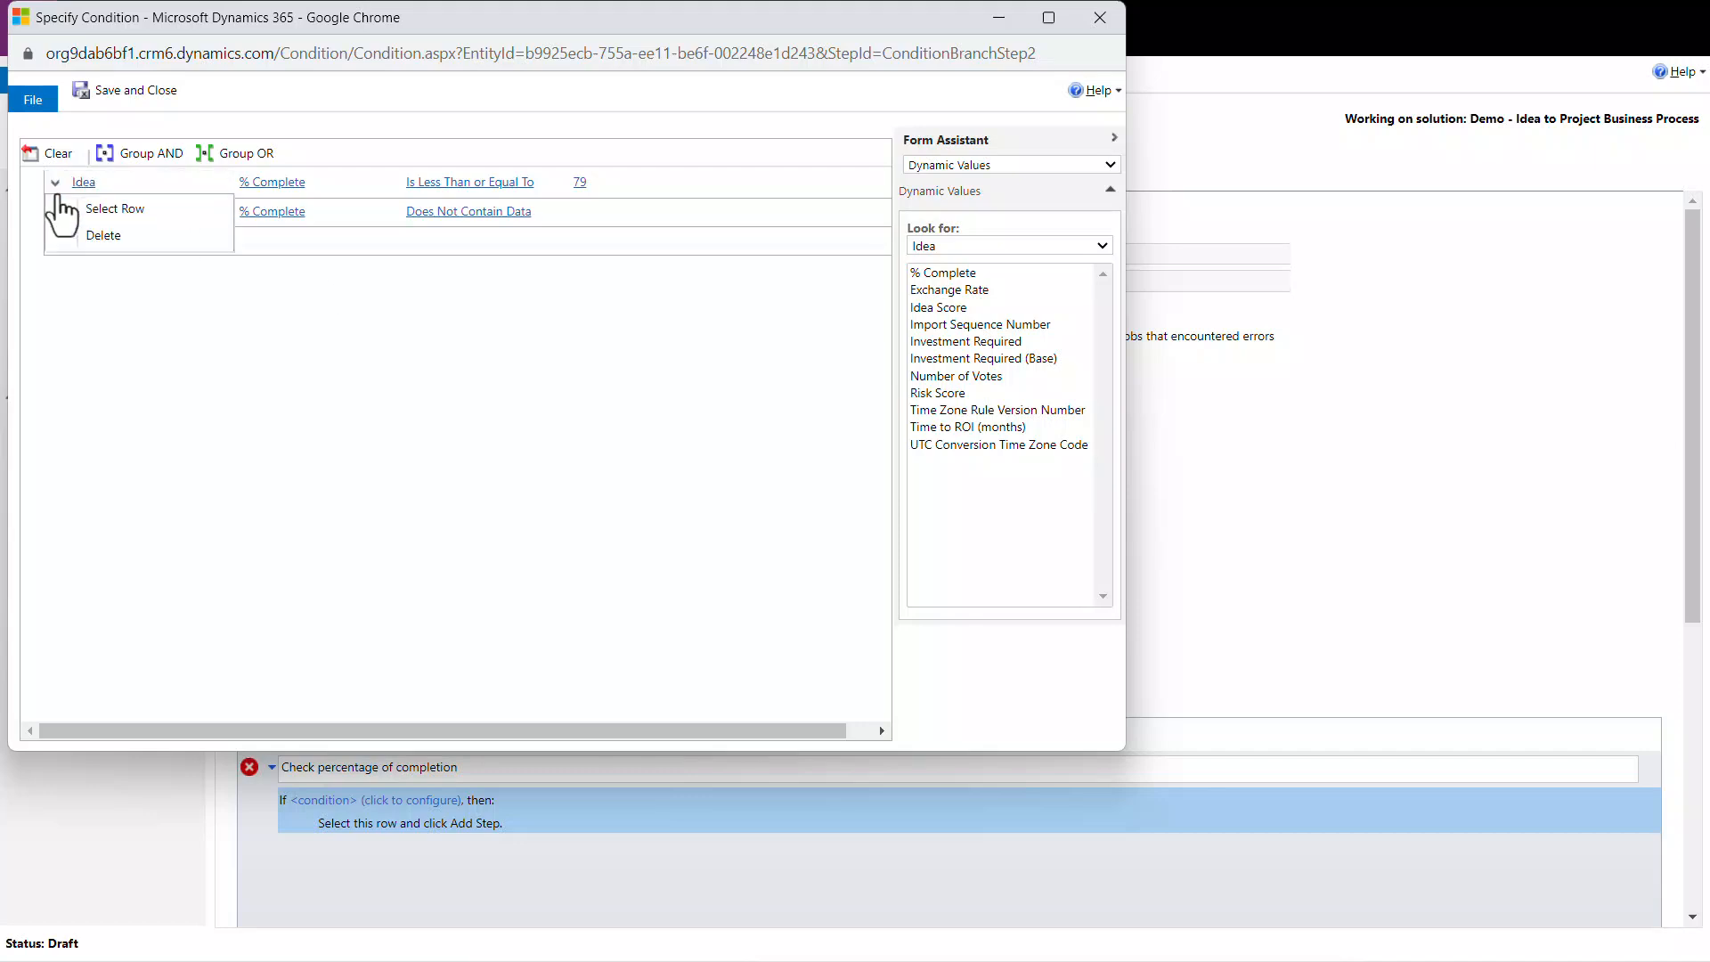
pyautogui.click(81, 210)
pyautogui.click(56, 211)
pyautogui.click(105, 236)
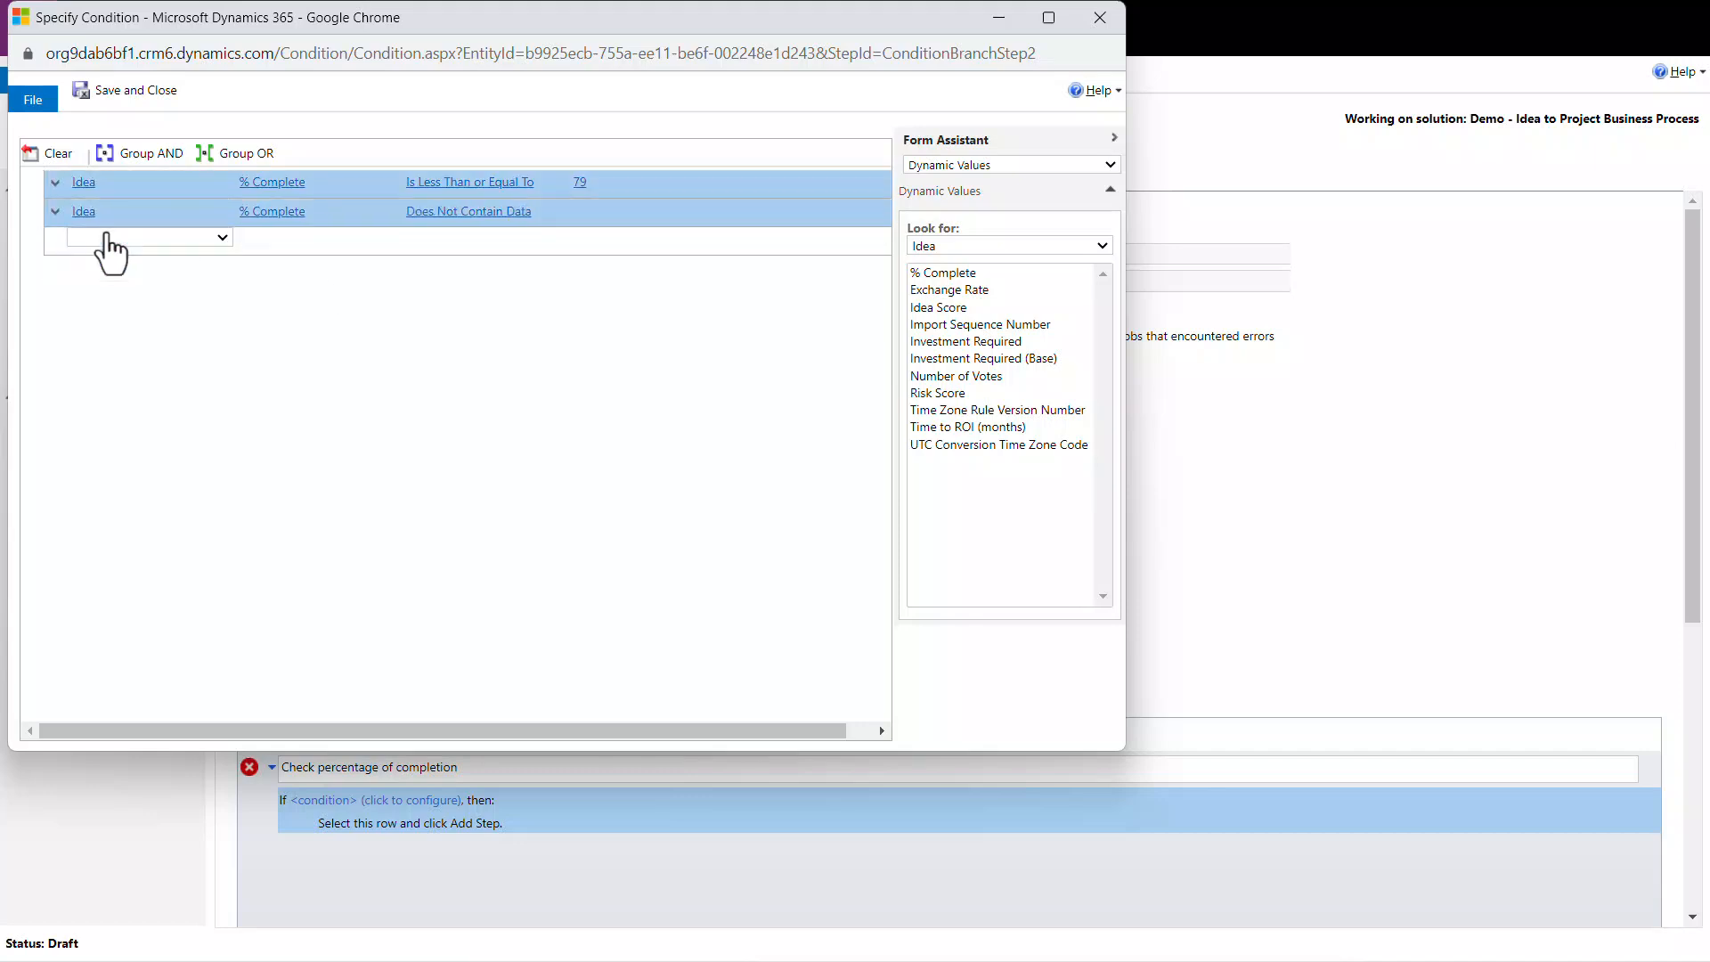
pyautogui.click(219, 157)
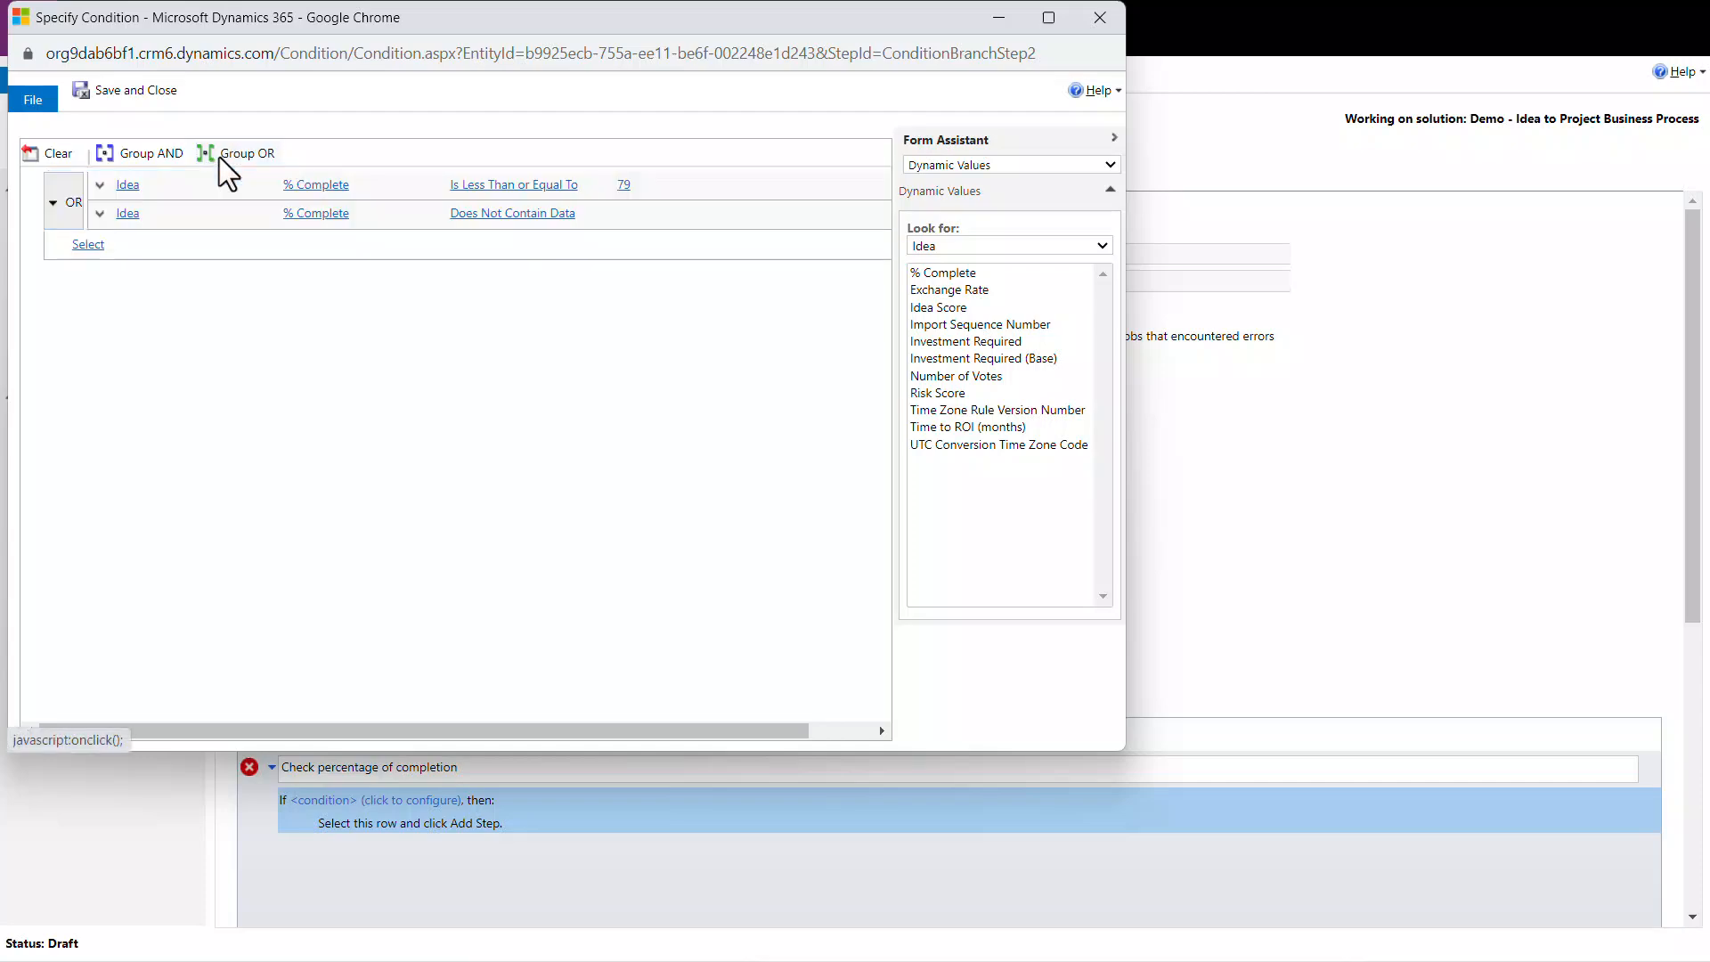
pyautogui.click(158, 98)
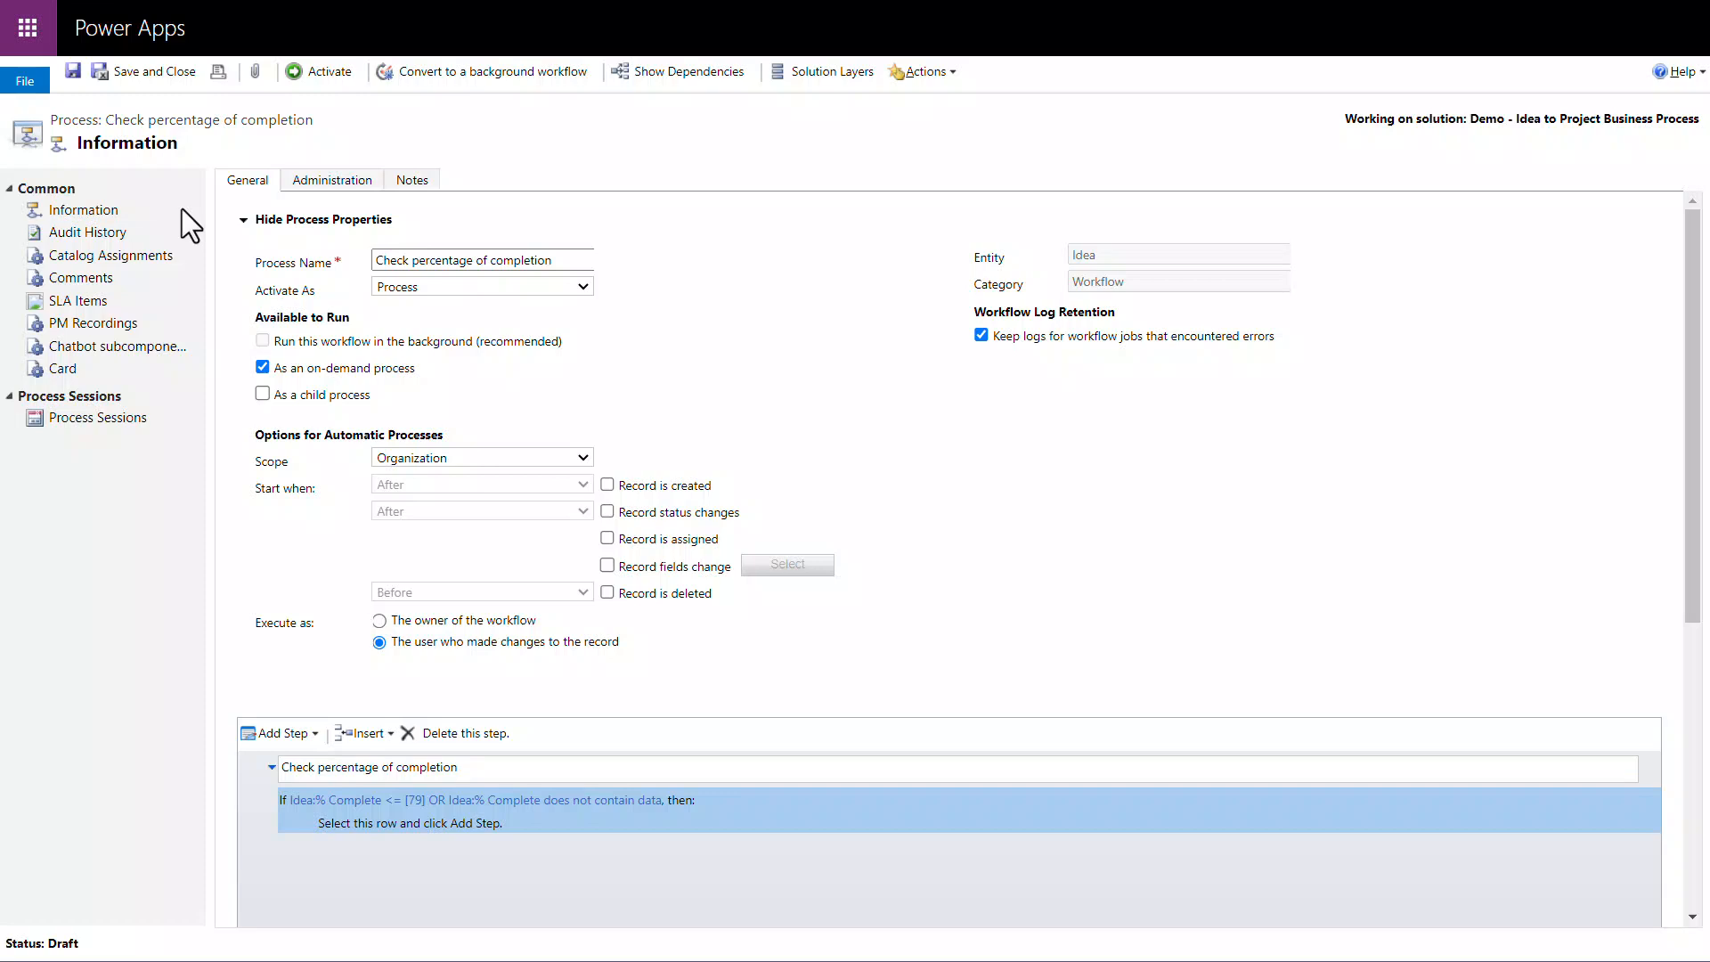
# Step: Add a Stop Workflow step under the condition with the description "Cancel and display message to user"
pyautogui.click(327, 825)
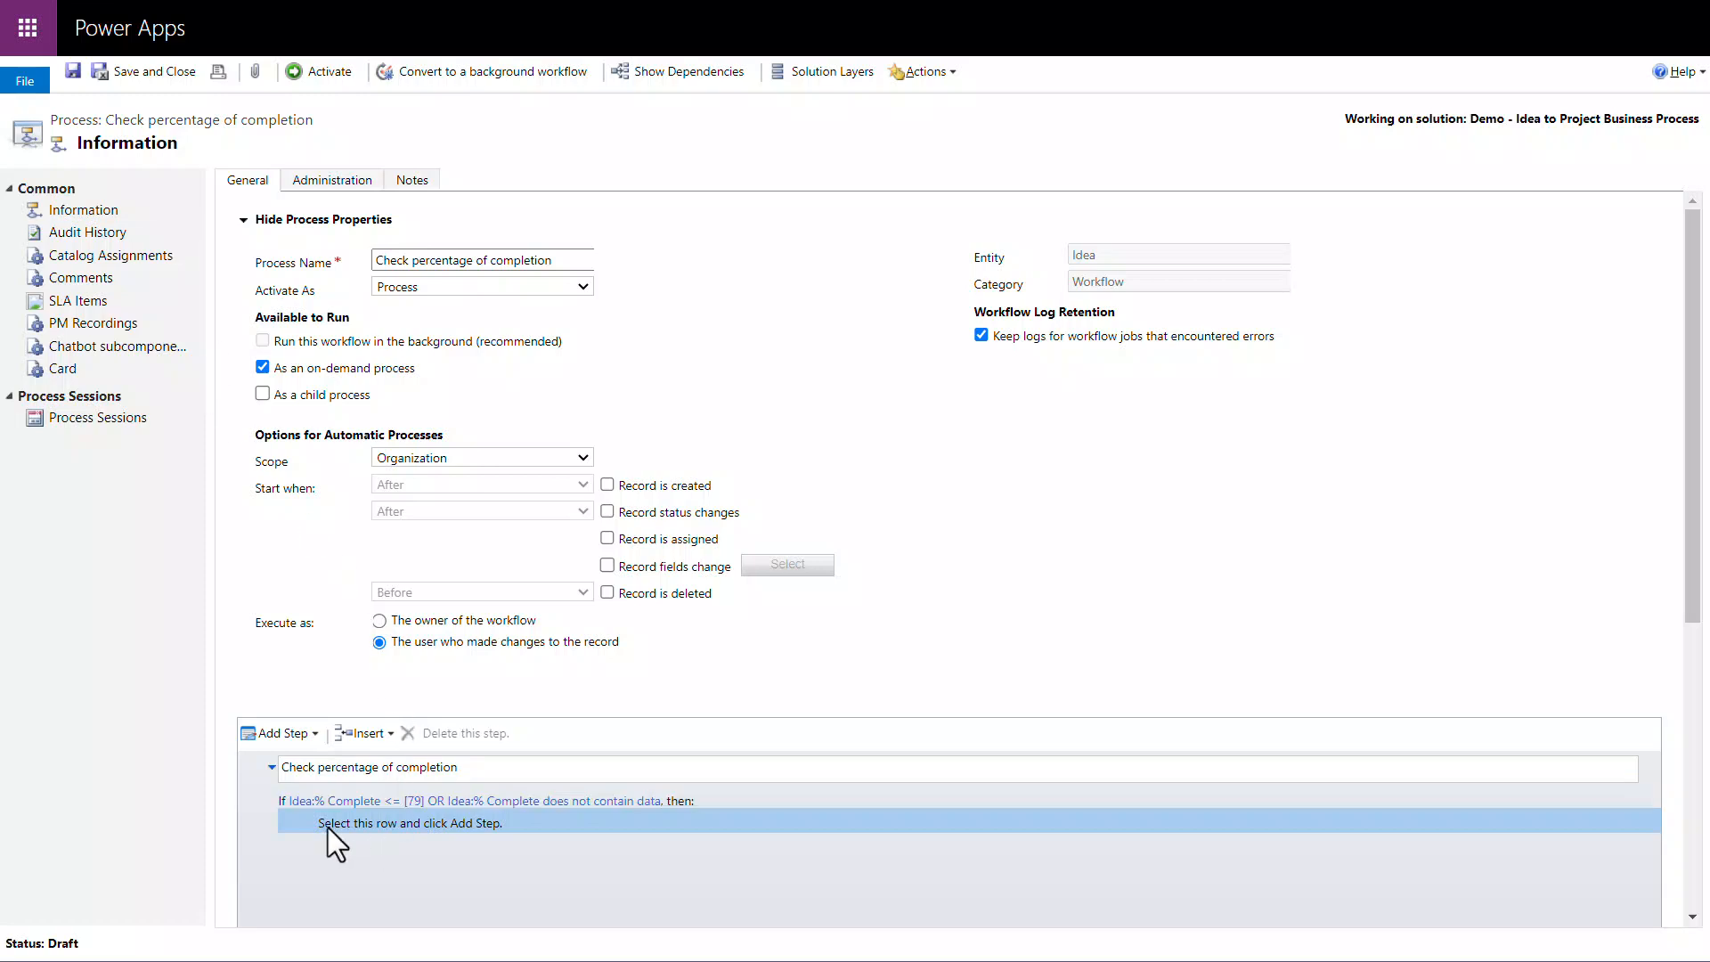
pyautogui.click(317, 741)
pyautogui.moveTo(549, 813); pyautogui.dragTo(559, 862)
pyautogui.scroll(-3, 559, 862)
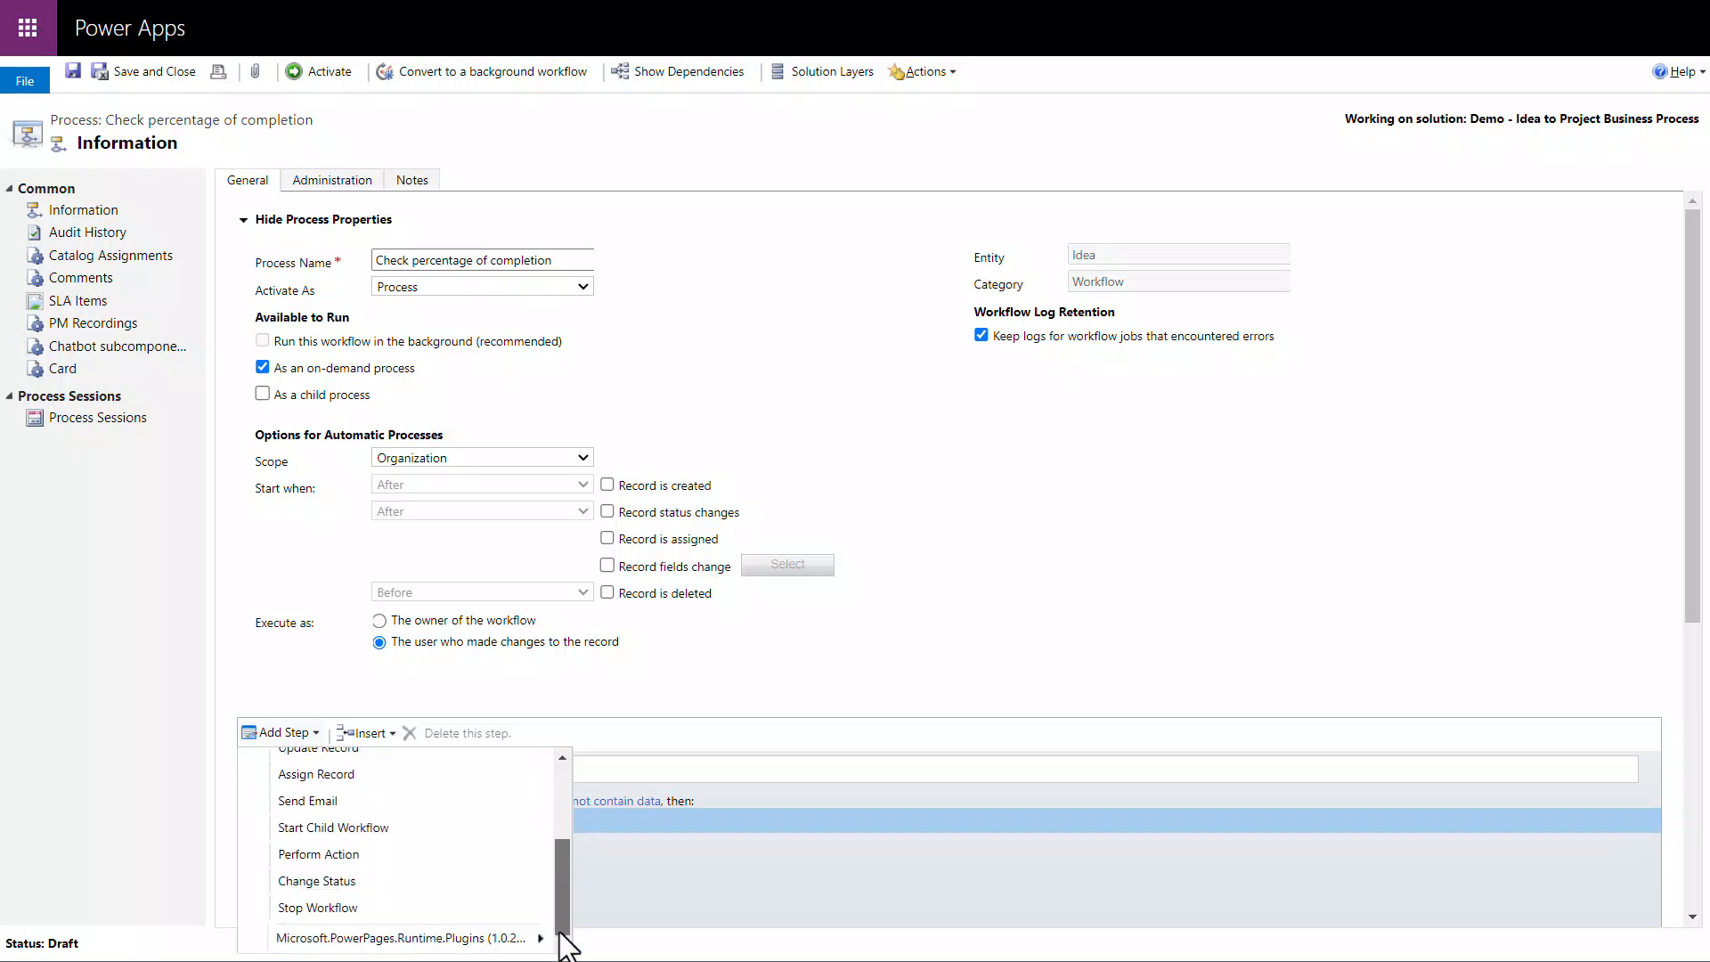
pyautogui.click(516, 916)
pyautogui.click(545, 823)
pyautogui.write('Cancel and display message to user')
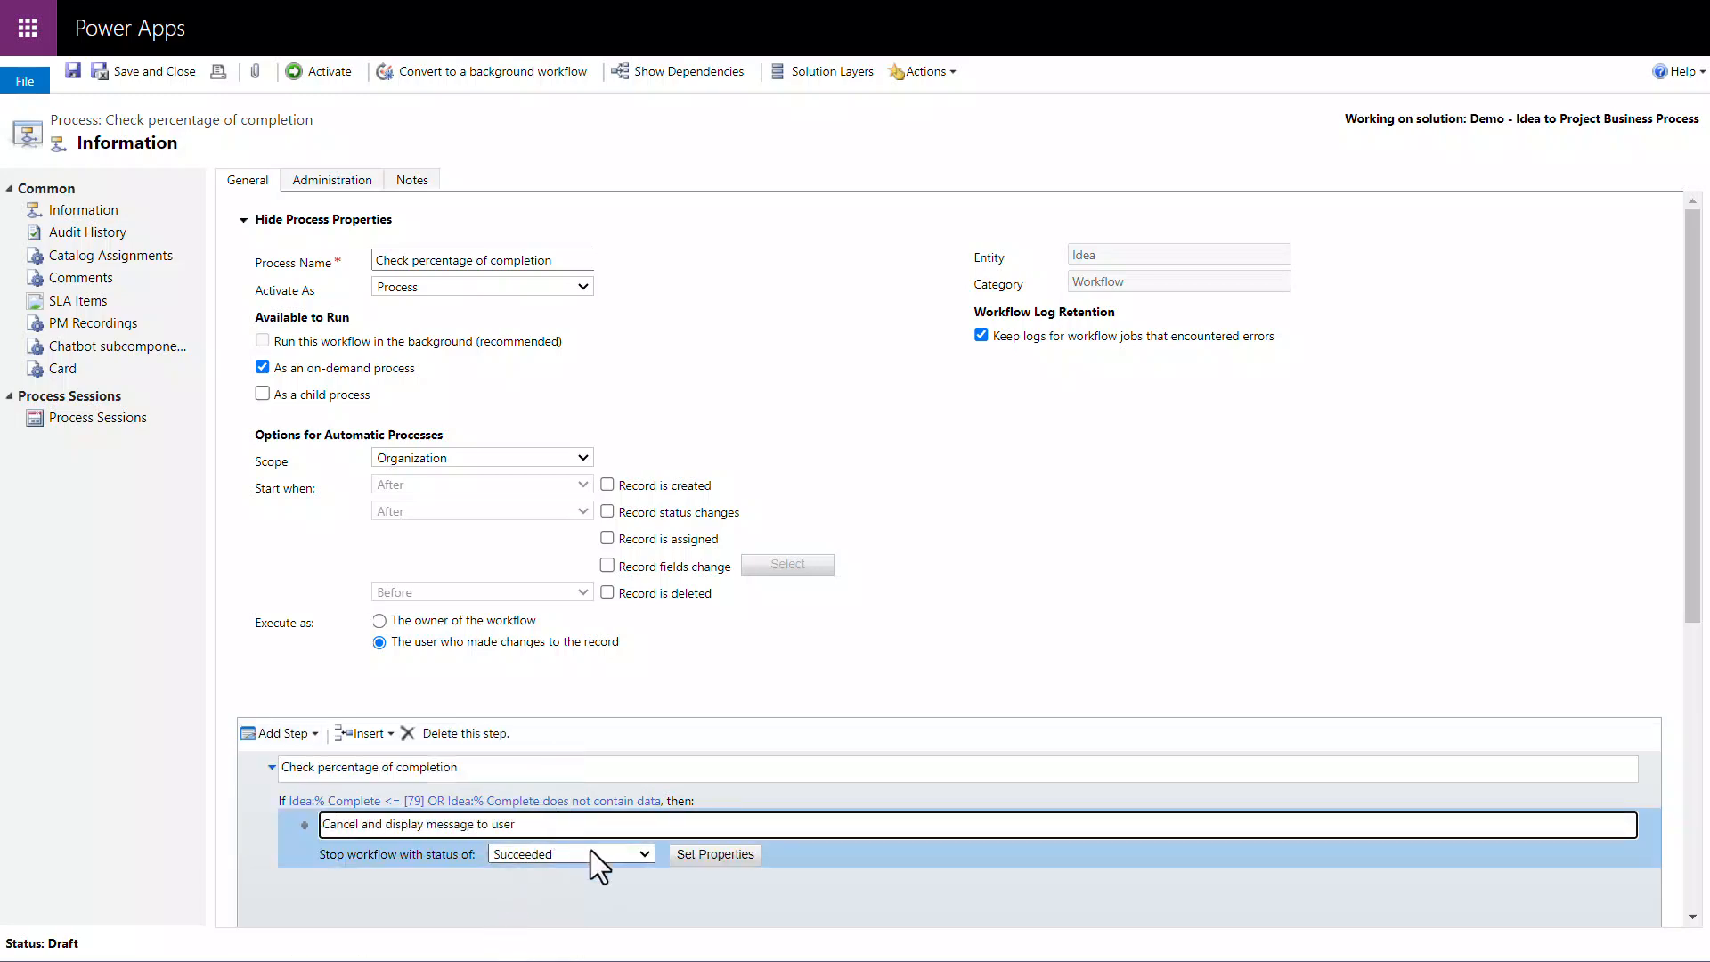
# Step: Set the stop status to Canceled and save the status message "Cannot proceed as percentage of completion is less than 80"
pyautogui.click(643, 855)
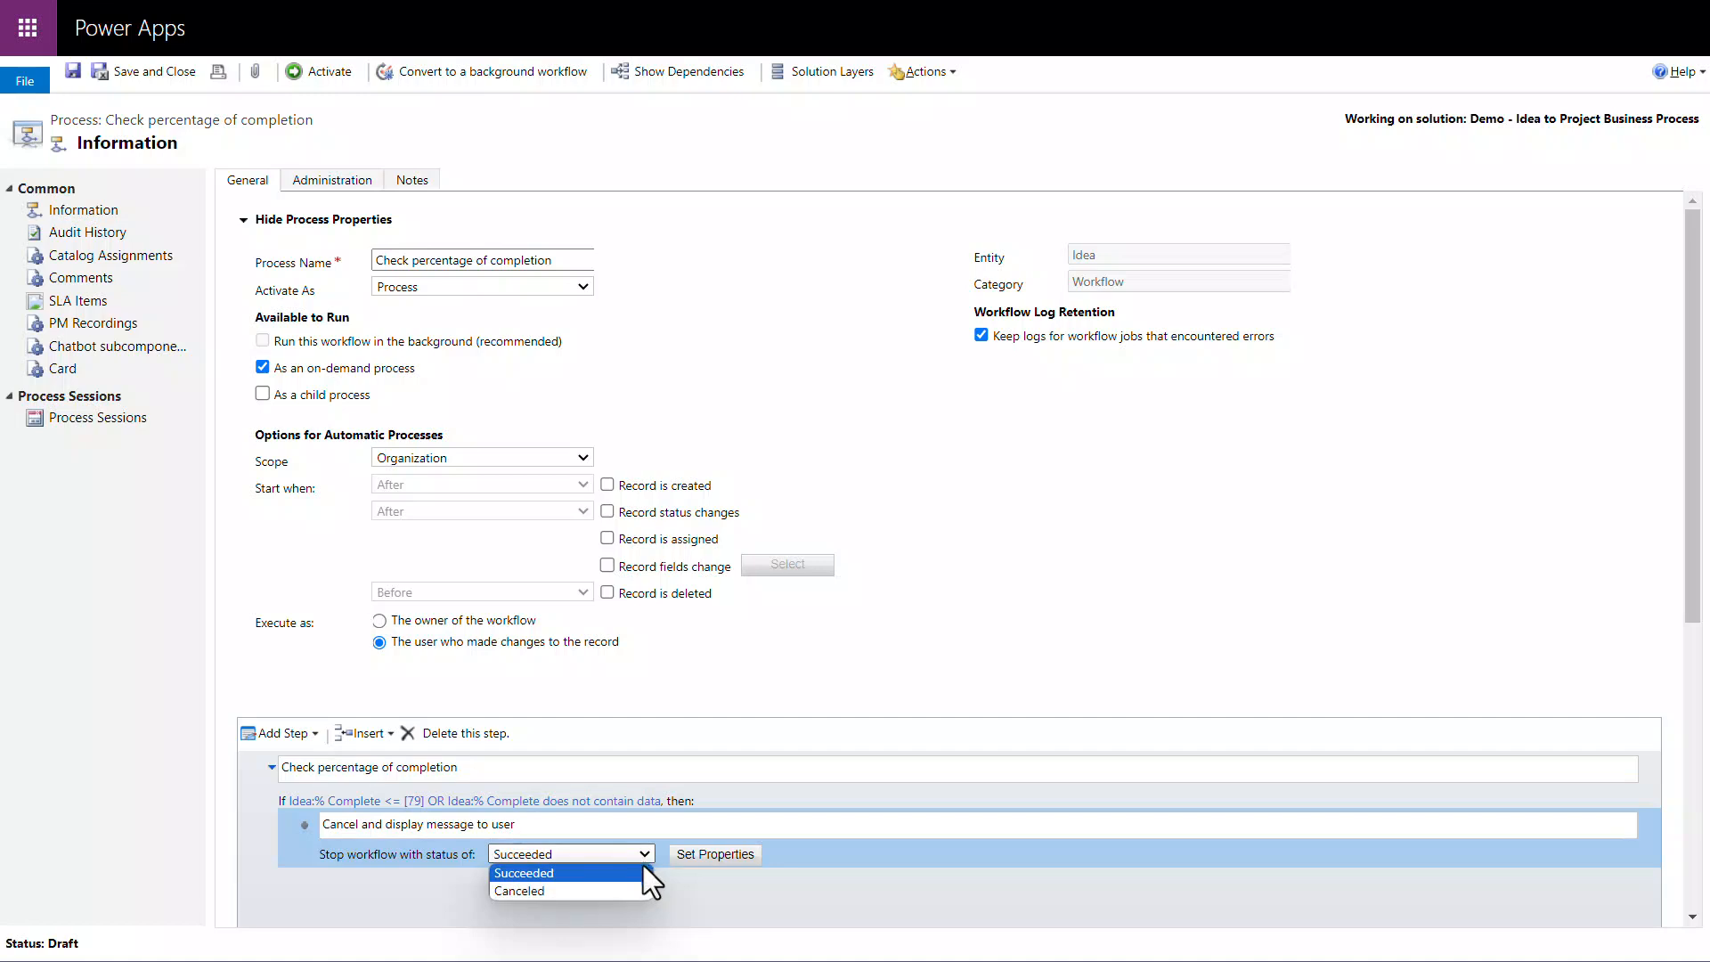
pyautogui.click(634, 888)
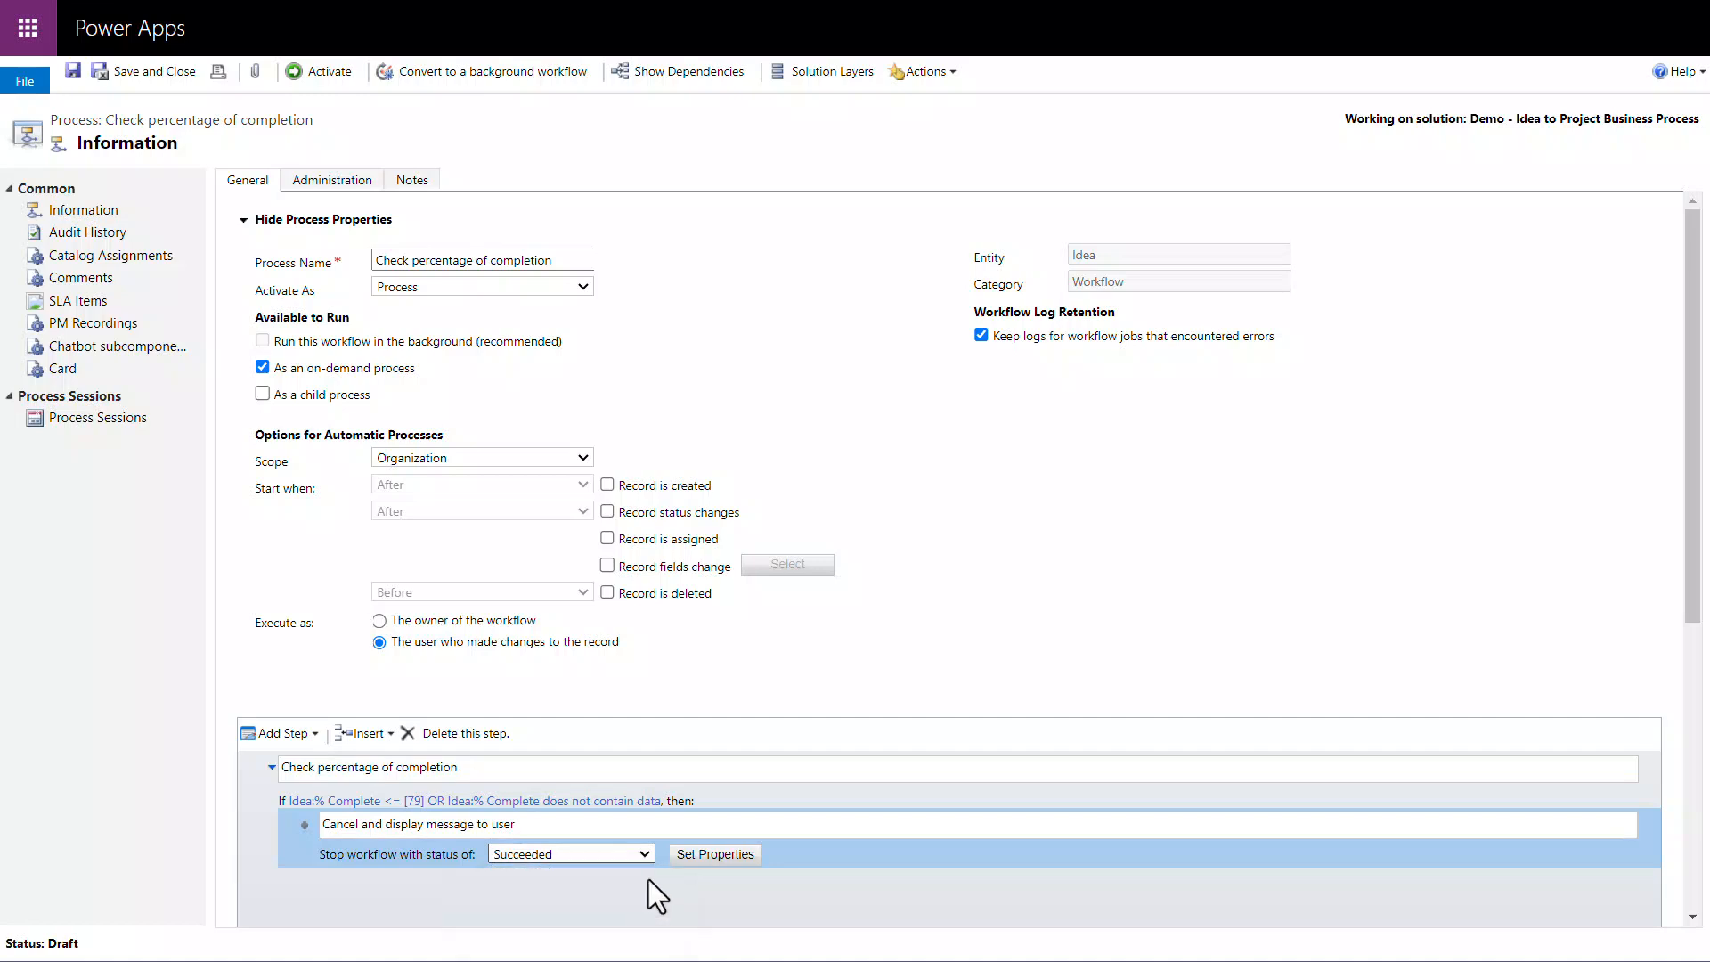
pyautogui.click(715, 855)
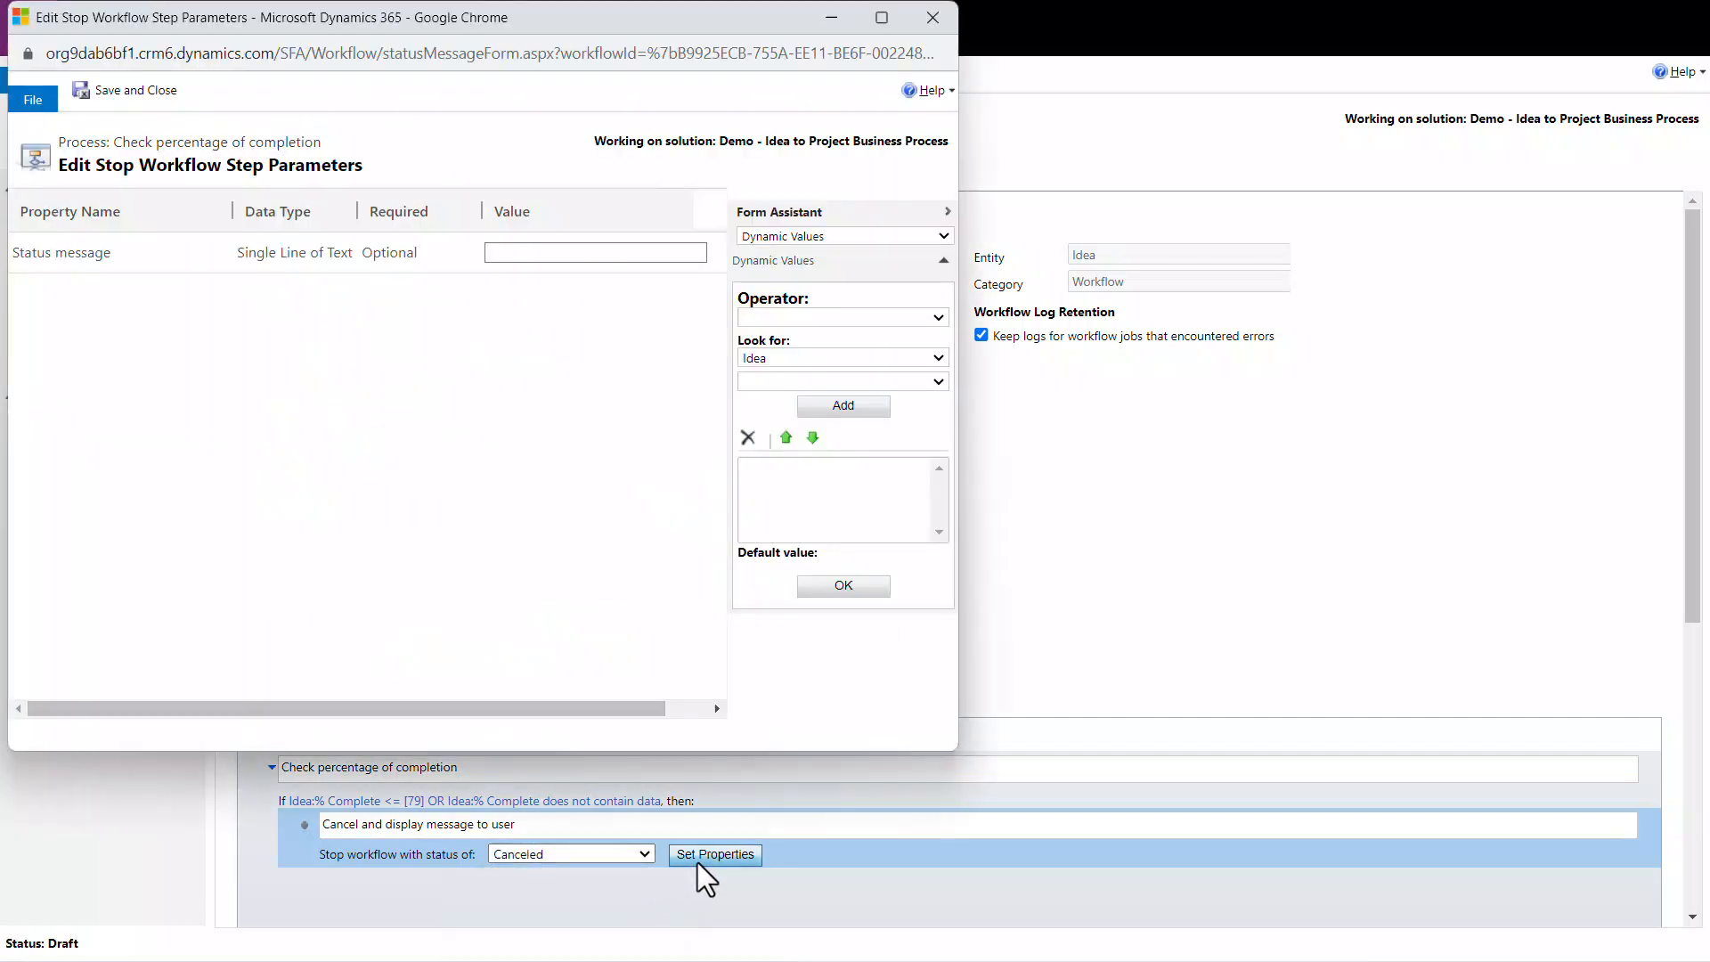
pyautogui.write('Cannot proceed as pe')
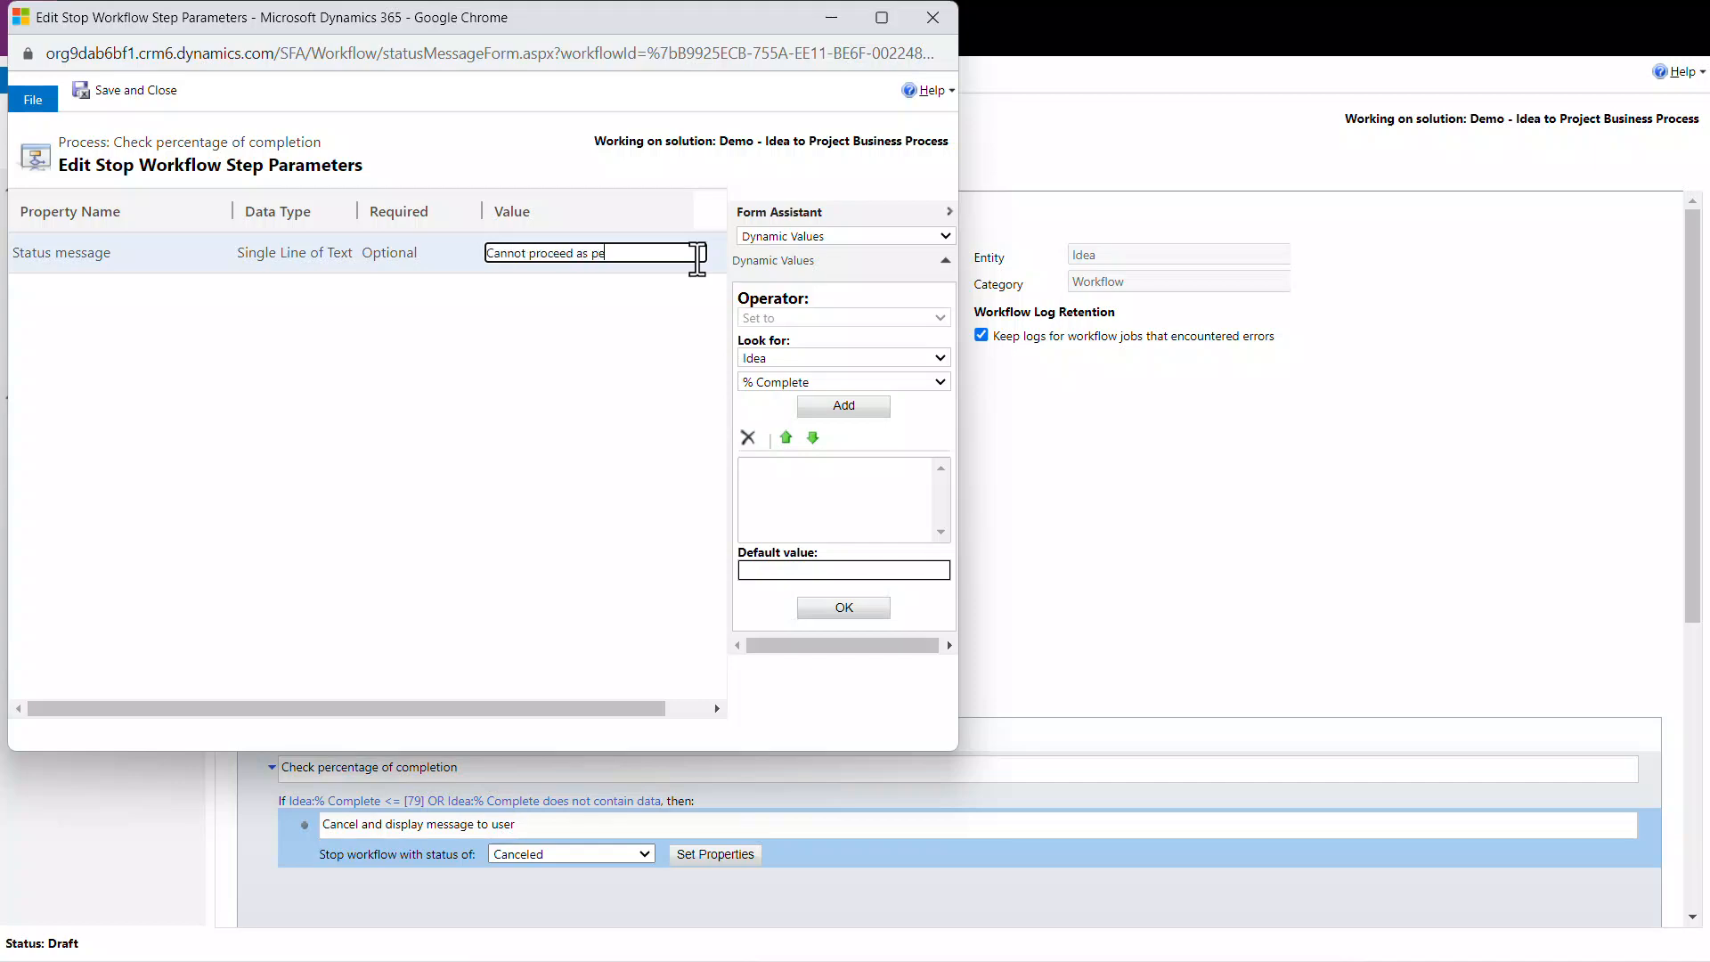
pyautogui.write('rcentage of completion is less than 80%')
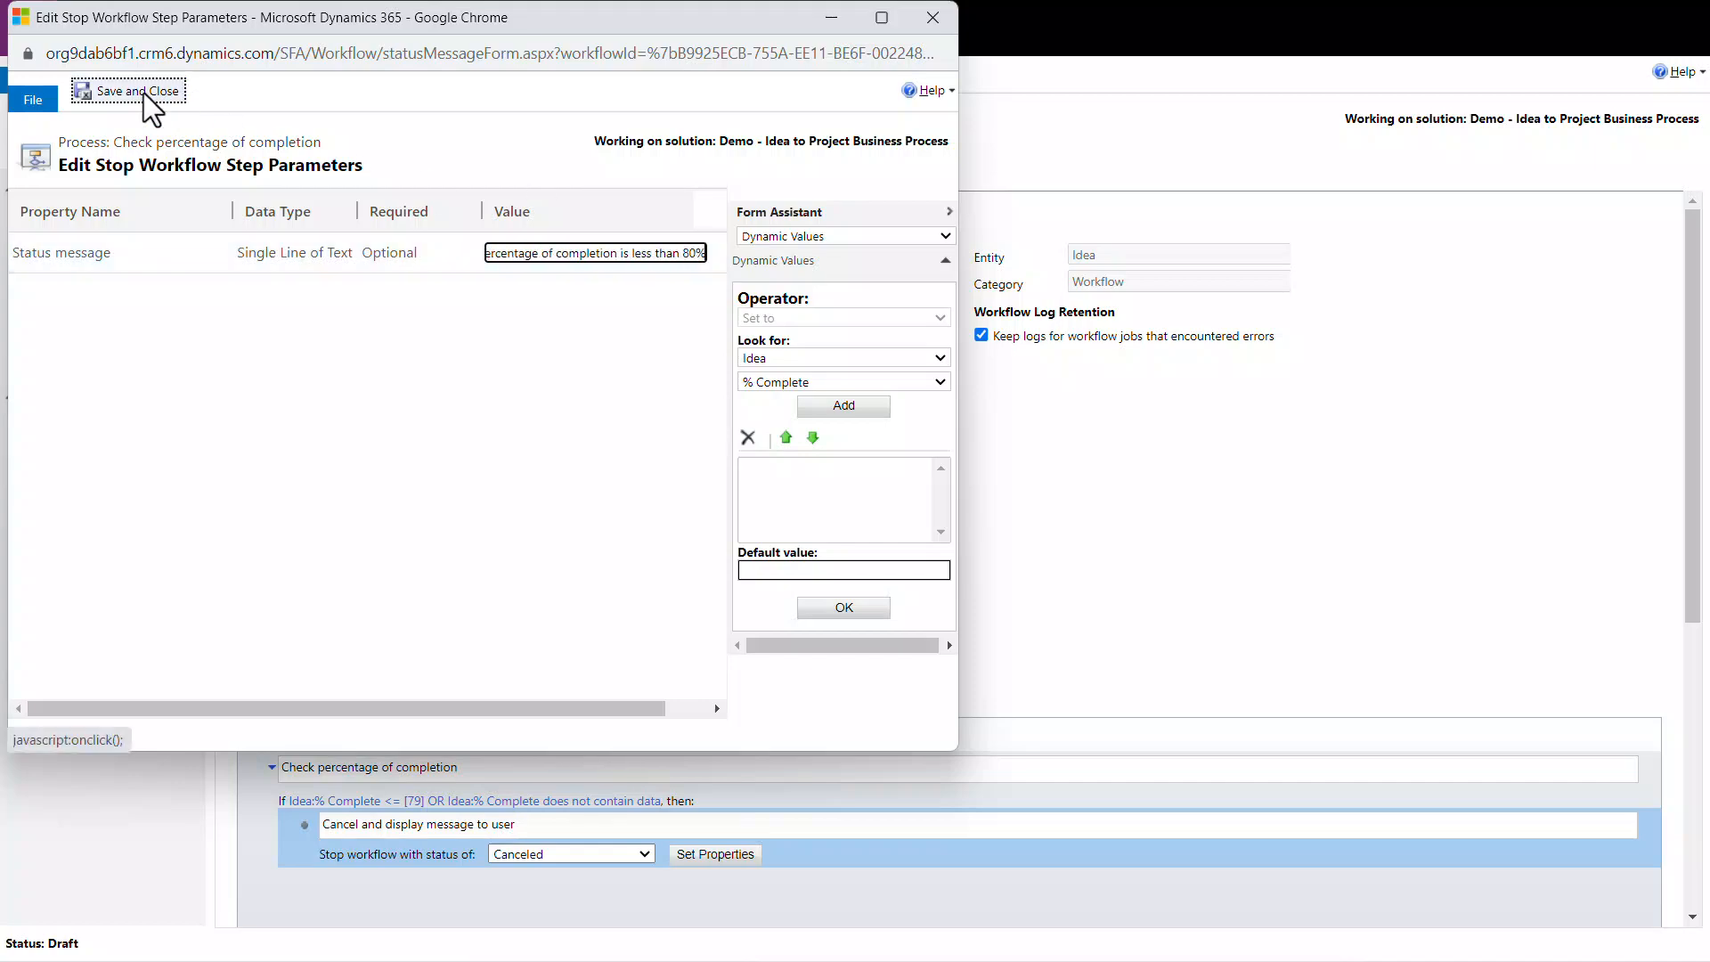
pyautogui.click(143, 92)
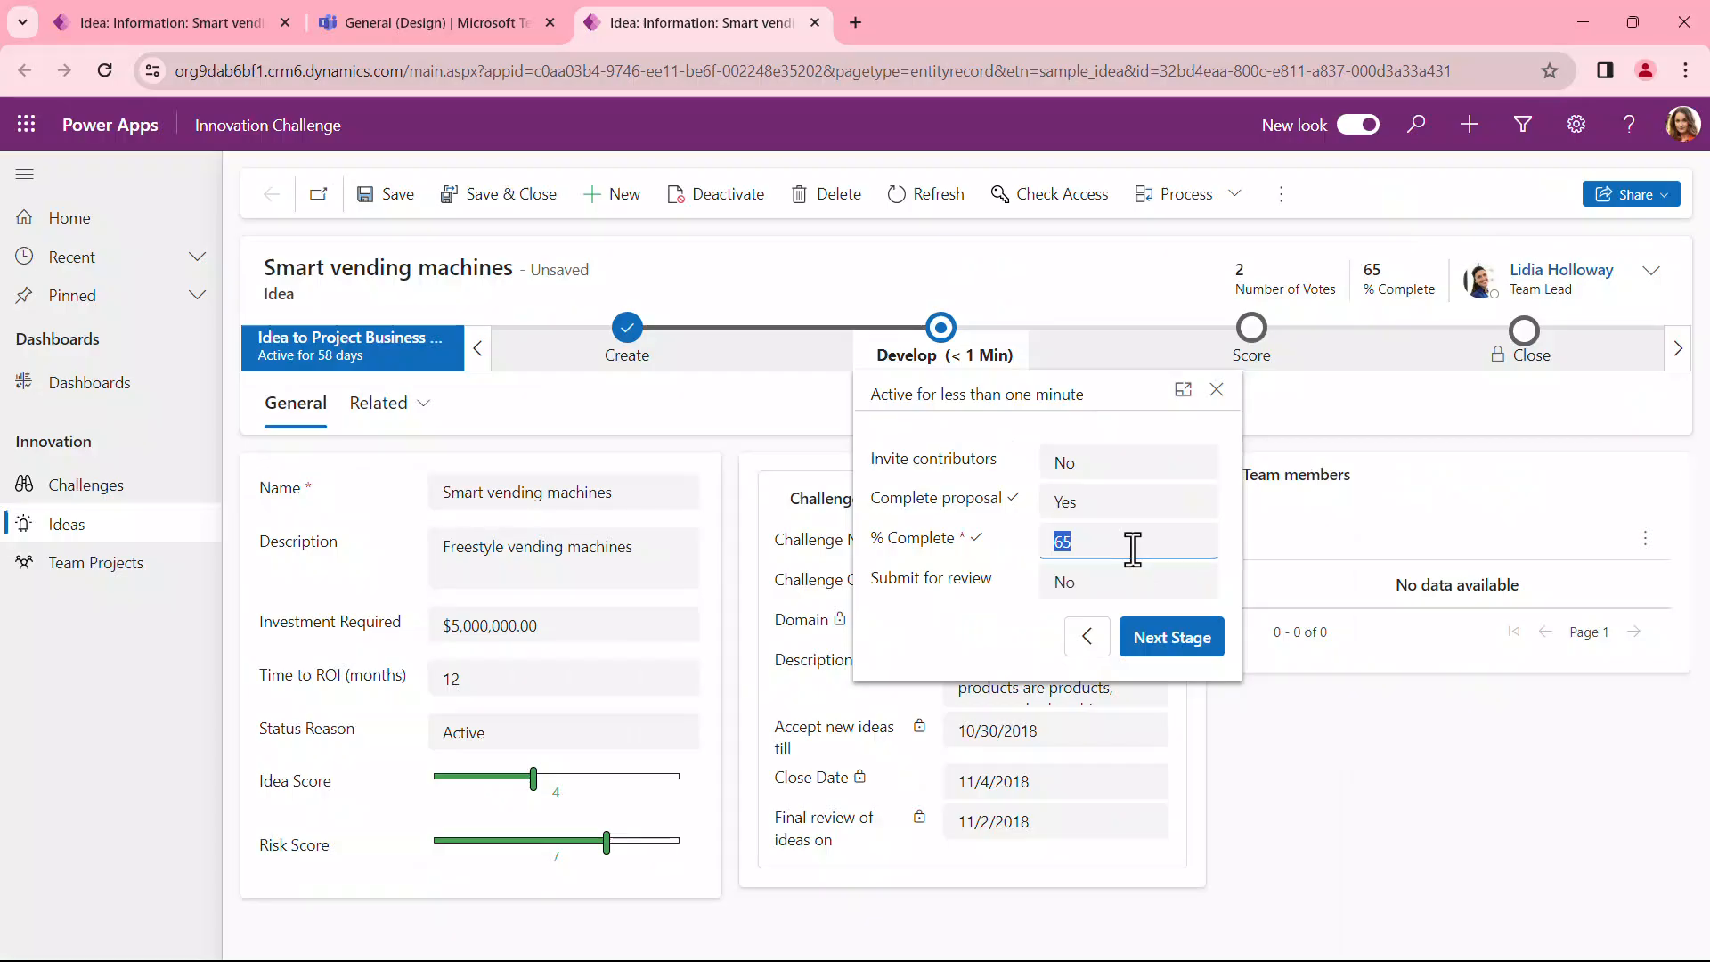
# Step: In the Smart vending machines idea's Develop stage, set % Complete to 85 and Submit for review to Yes, and advance to the next stage
pyautogui.write('85')
pyautogui.click(1101, 584)
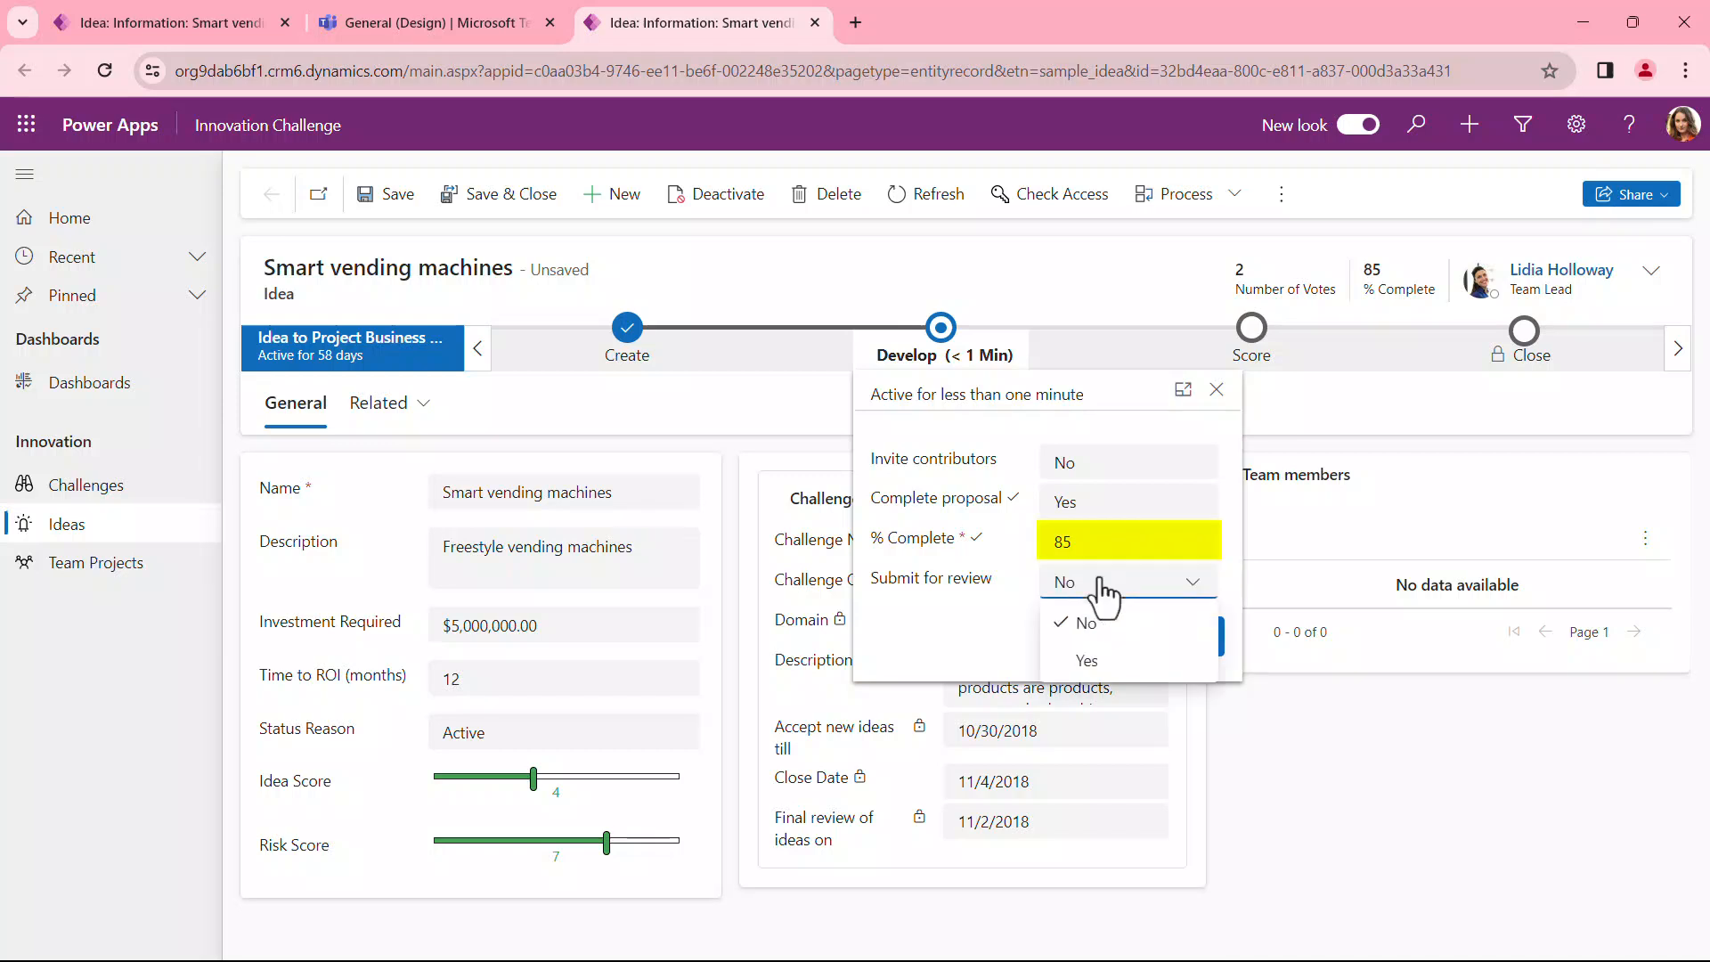
pyautogui.click(1125, 661)
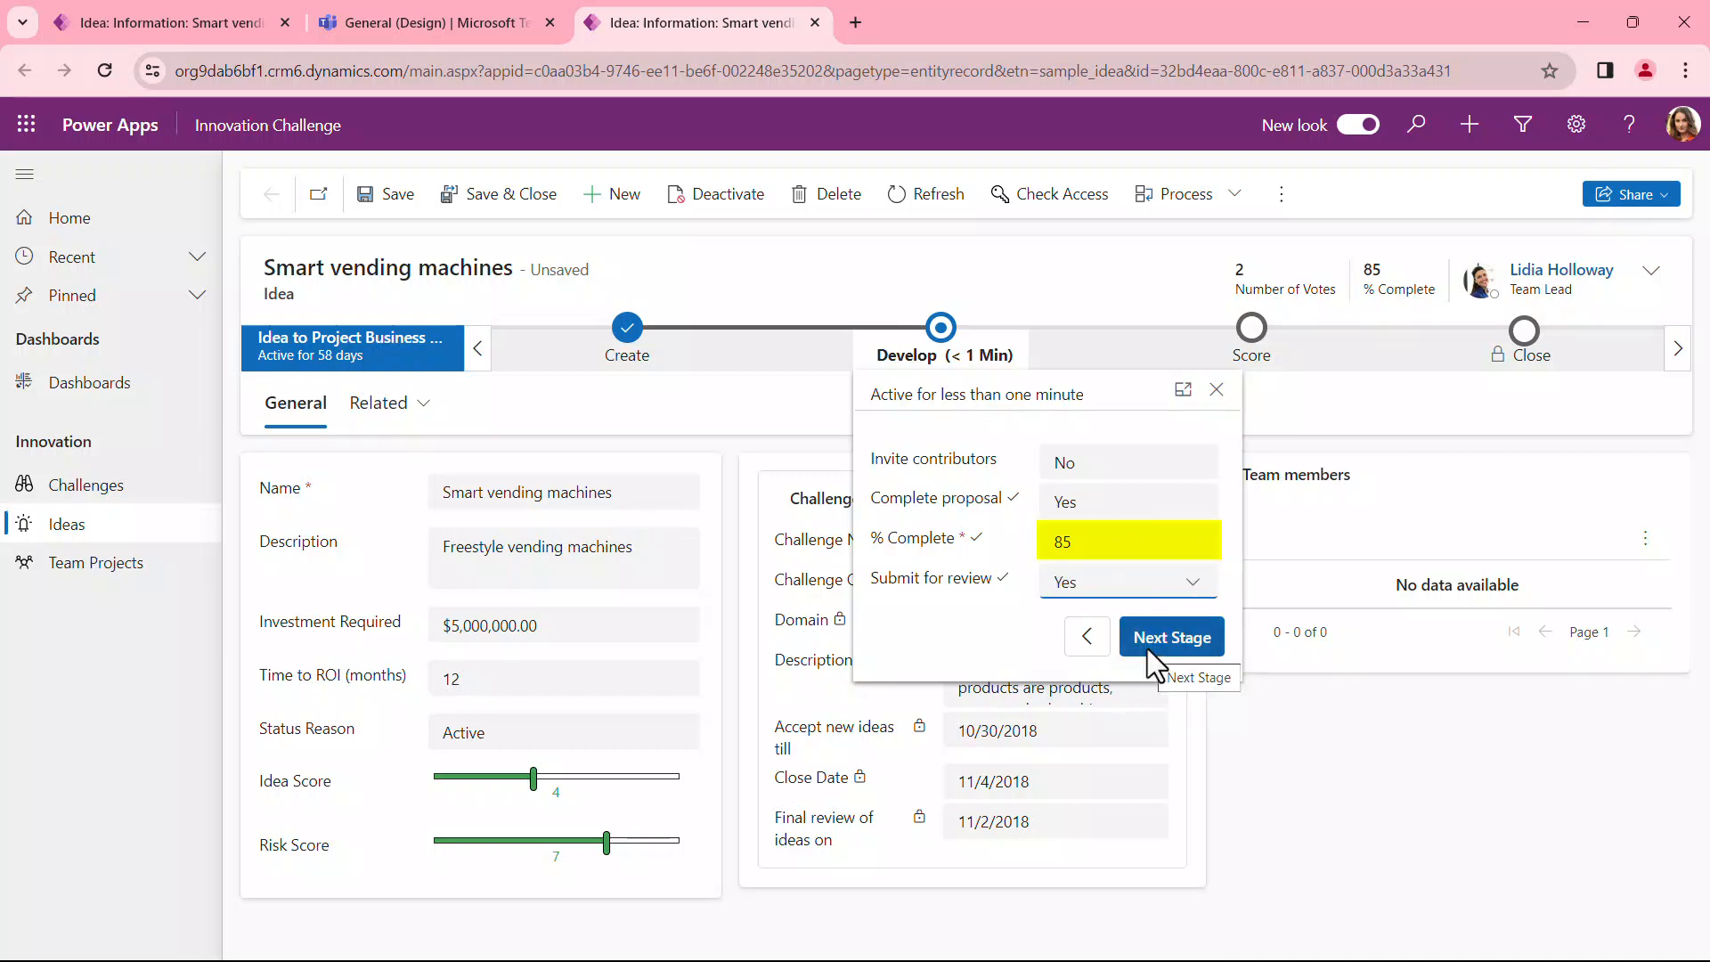
pyautogui.click(1148, 649)
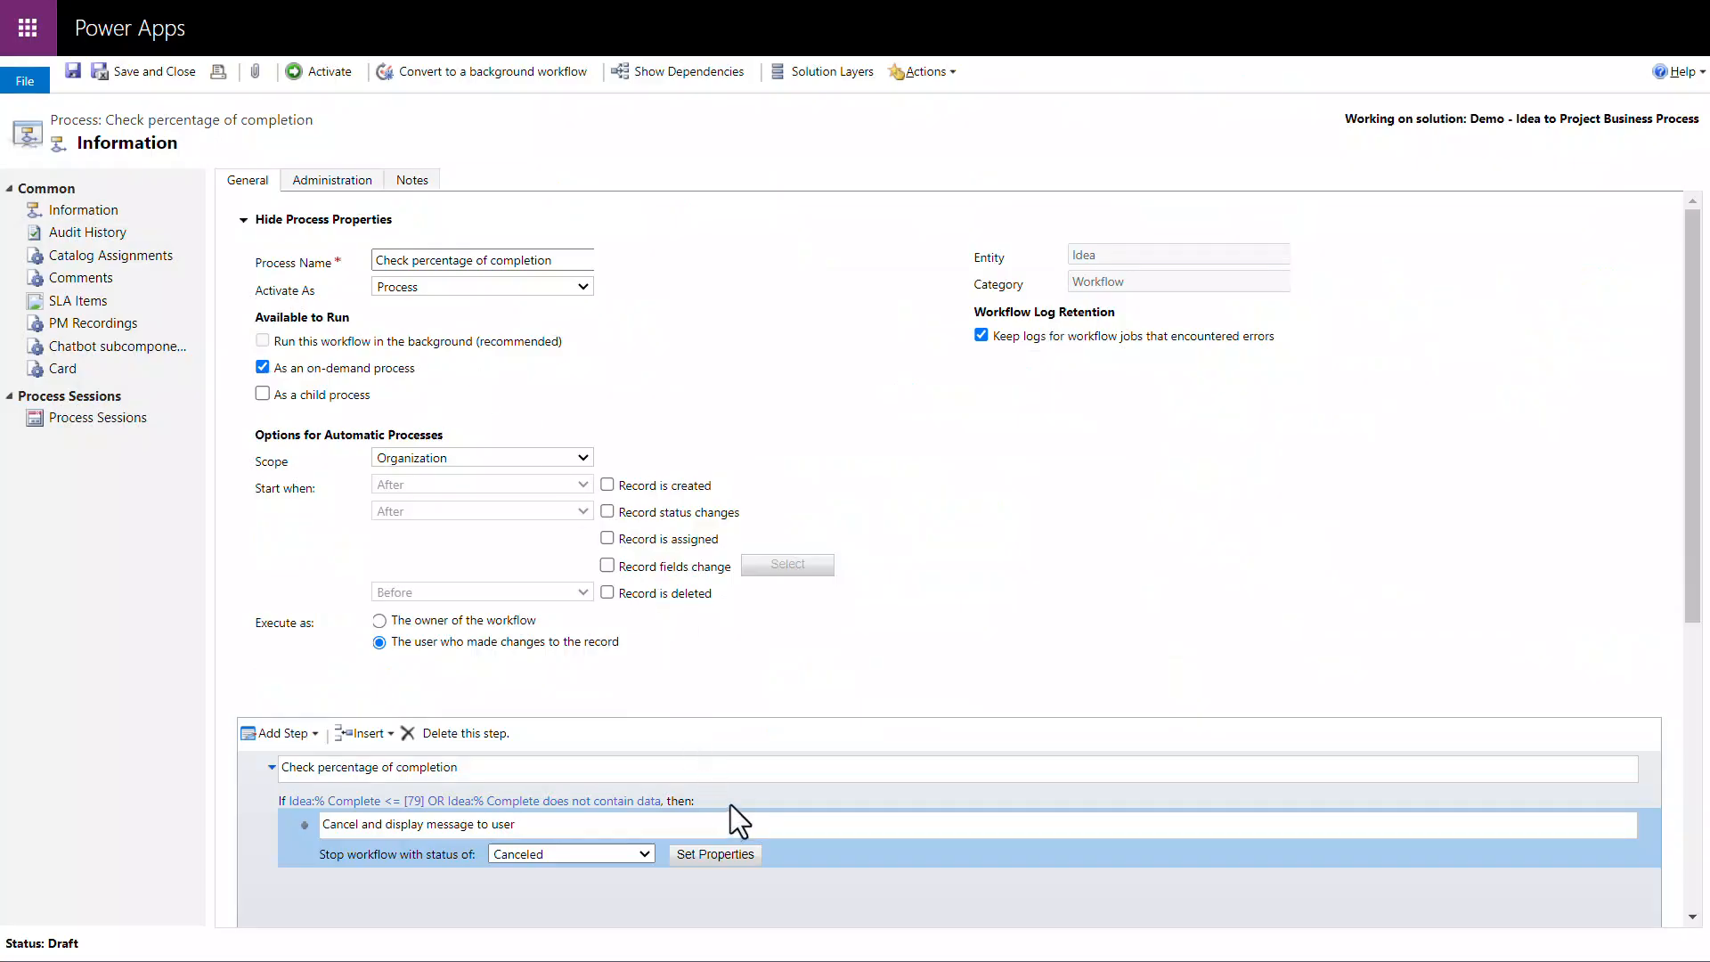
# Step: Add a conditional branch to the Check percentage of completion condition
pyautogui.click(730, 804)
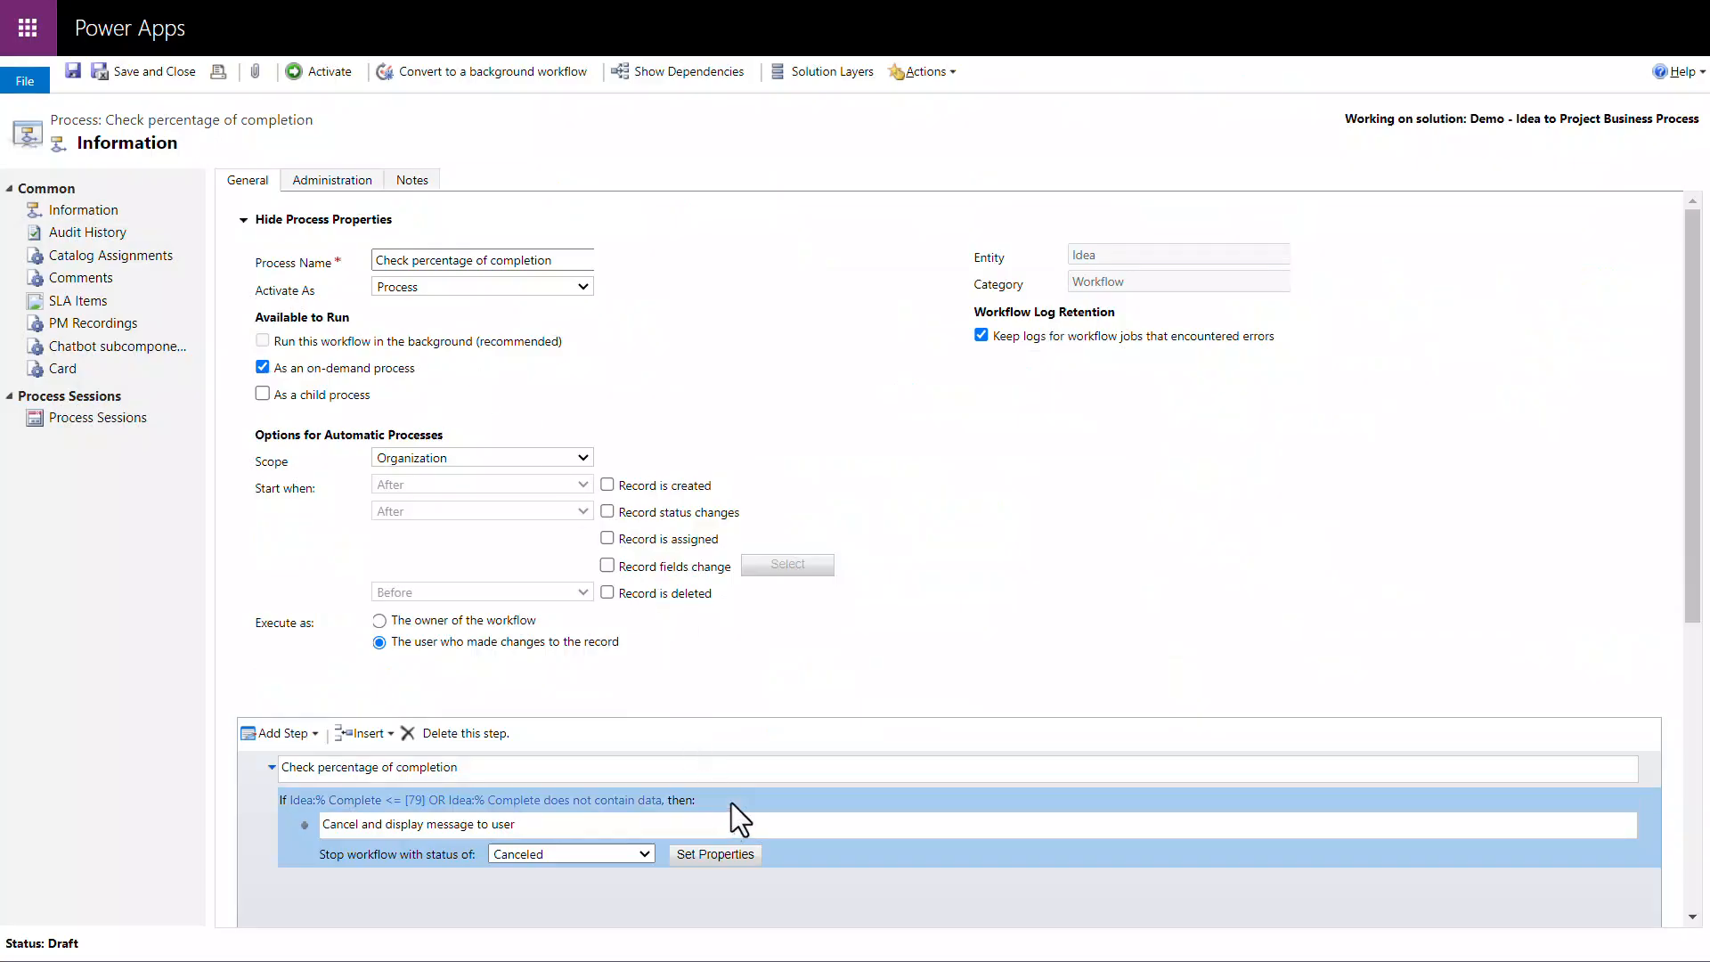
pyautogui.click(310, 732)
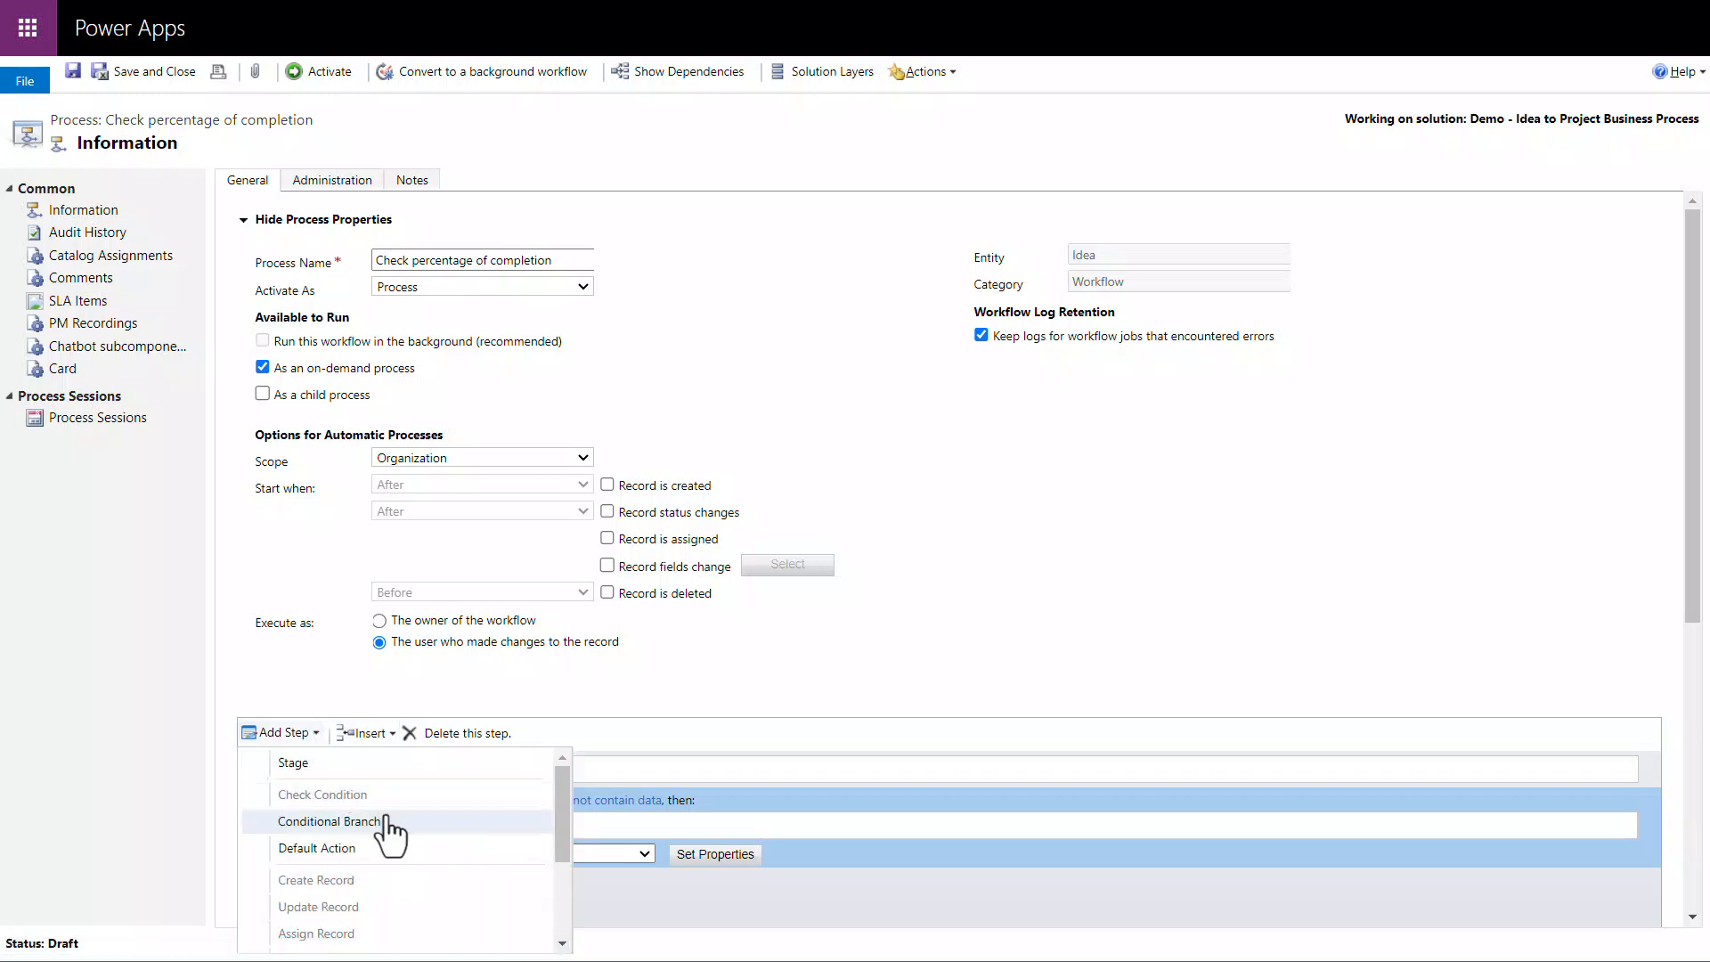
pyautogui.click(397, 823)
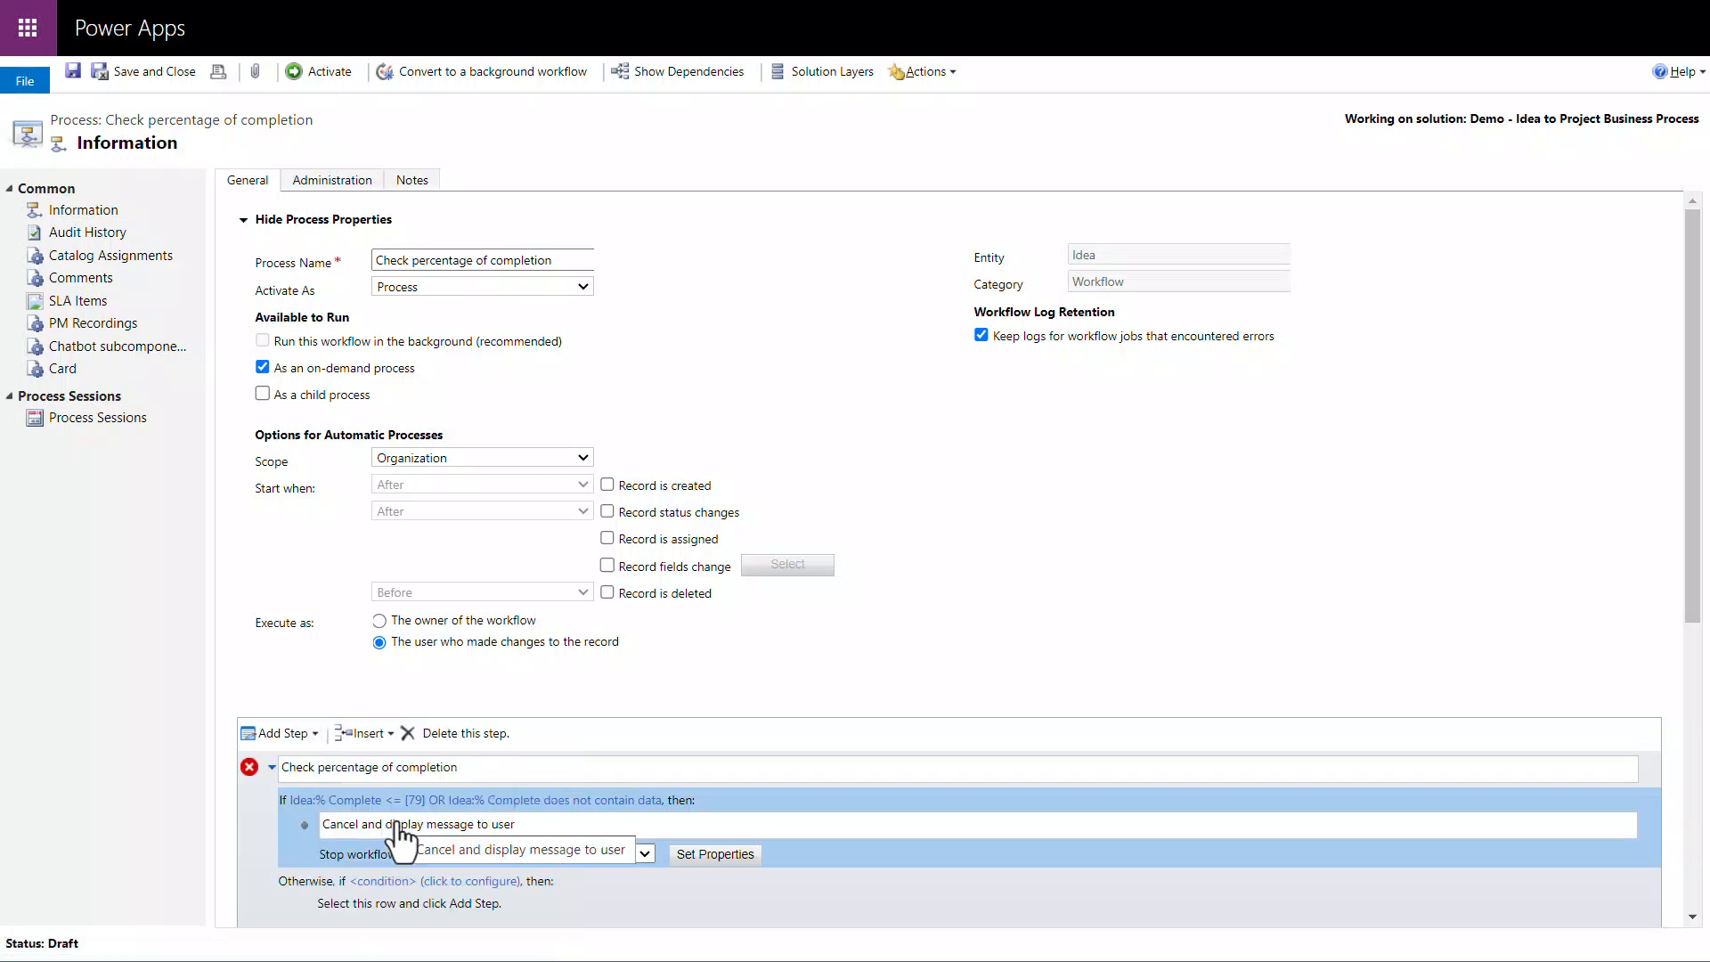
# Step: Set the new branch's condition to Idea % Complete Is Greater Than or Equal To 80, and save and close it
pyautogui.click(438, 881)
pyautogui.click(98, 182)
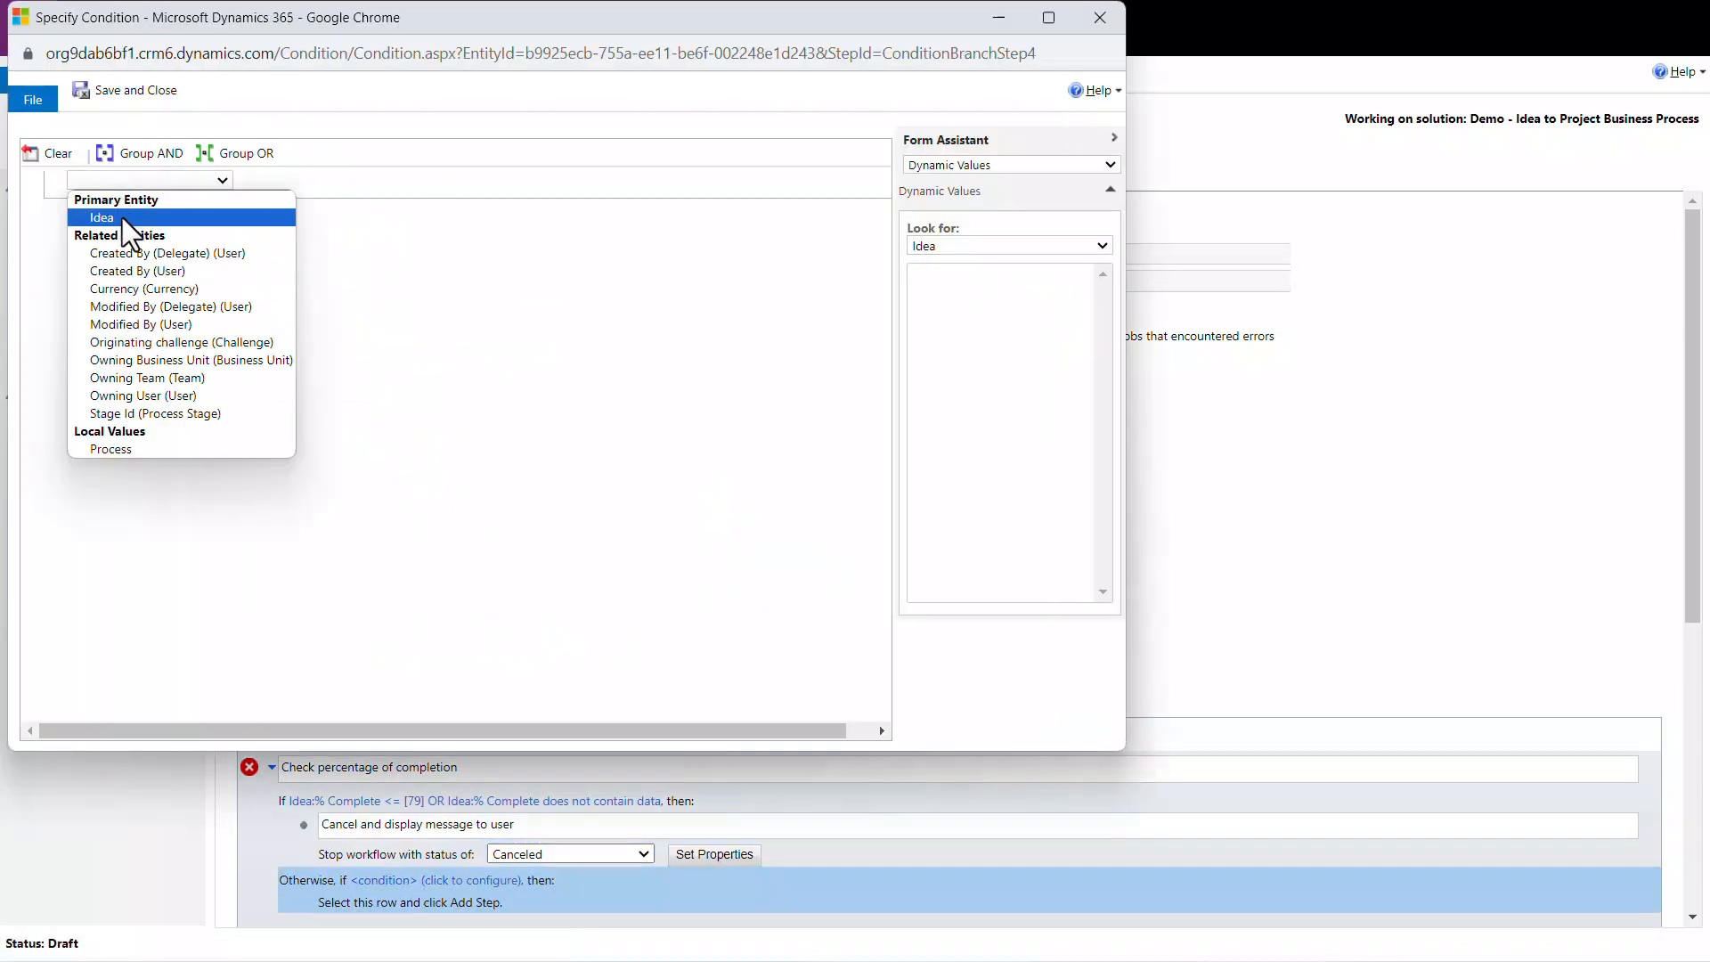
pyautogui.click(122, 217)
pyautogui.click(276, 183)
pyautogui.click(282, 198)
pyautogui.click(457, 185)
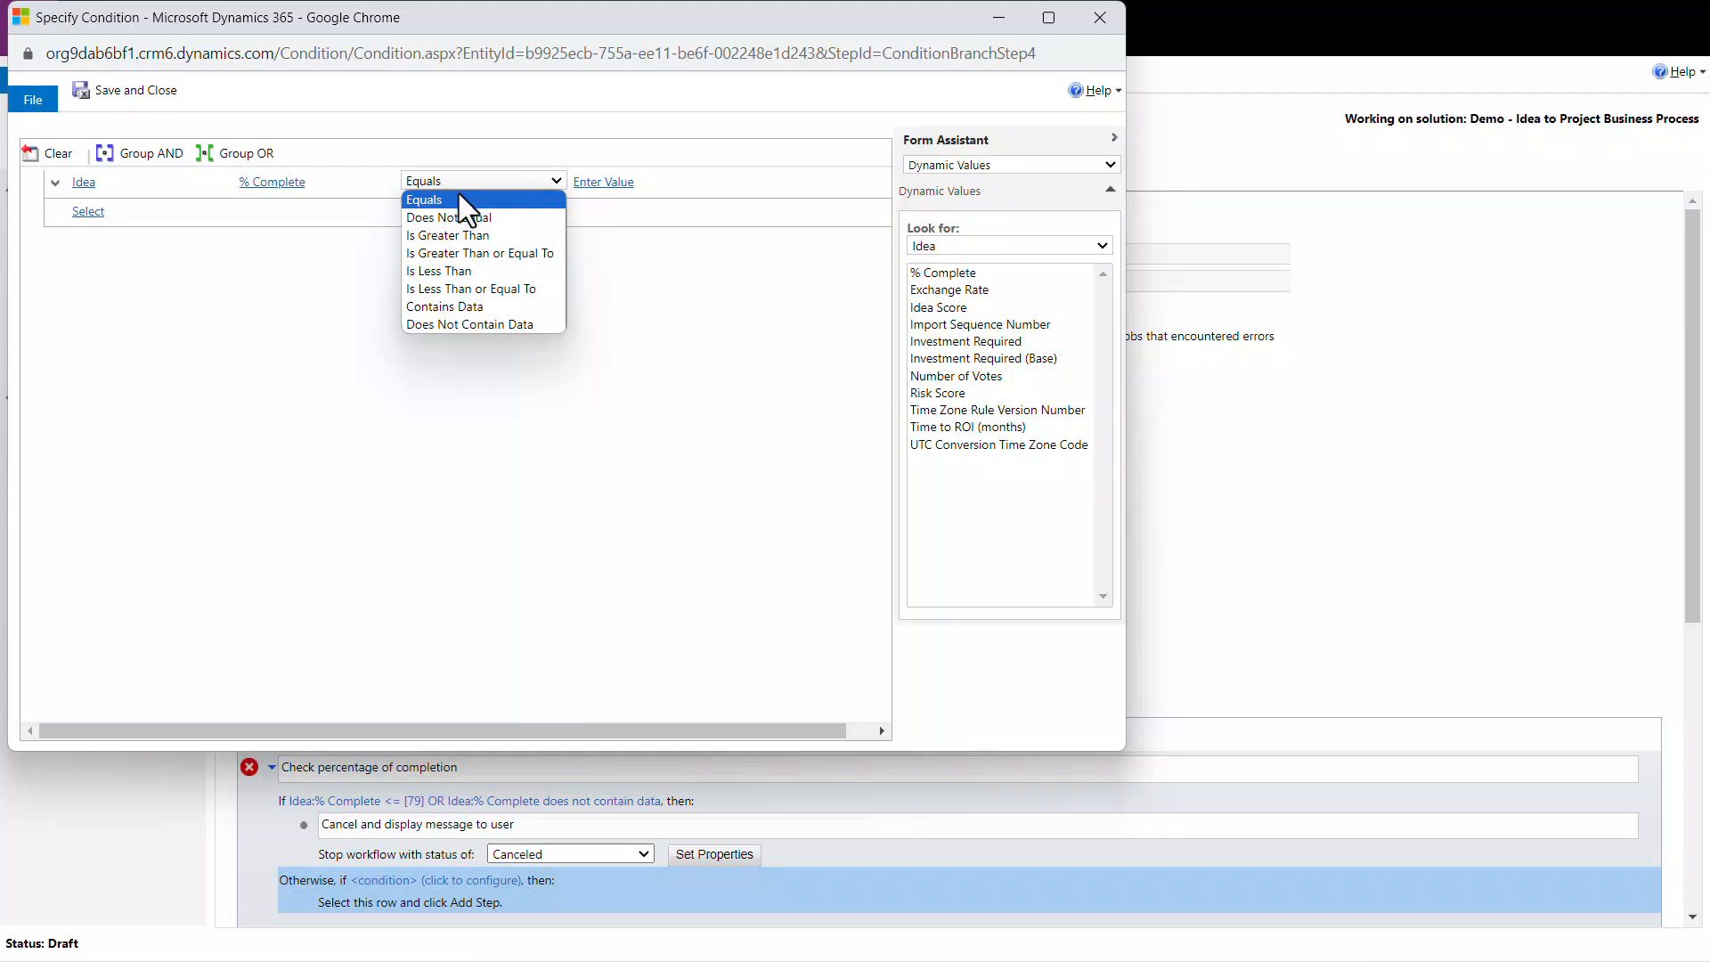
pyautogui.click(489, 255)
pyautogui.click(619, 182)
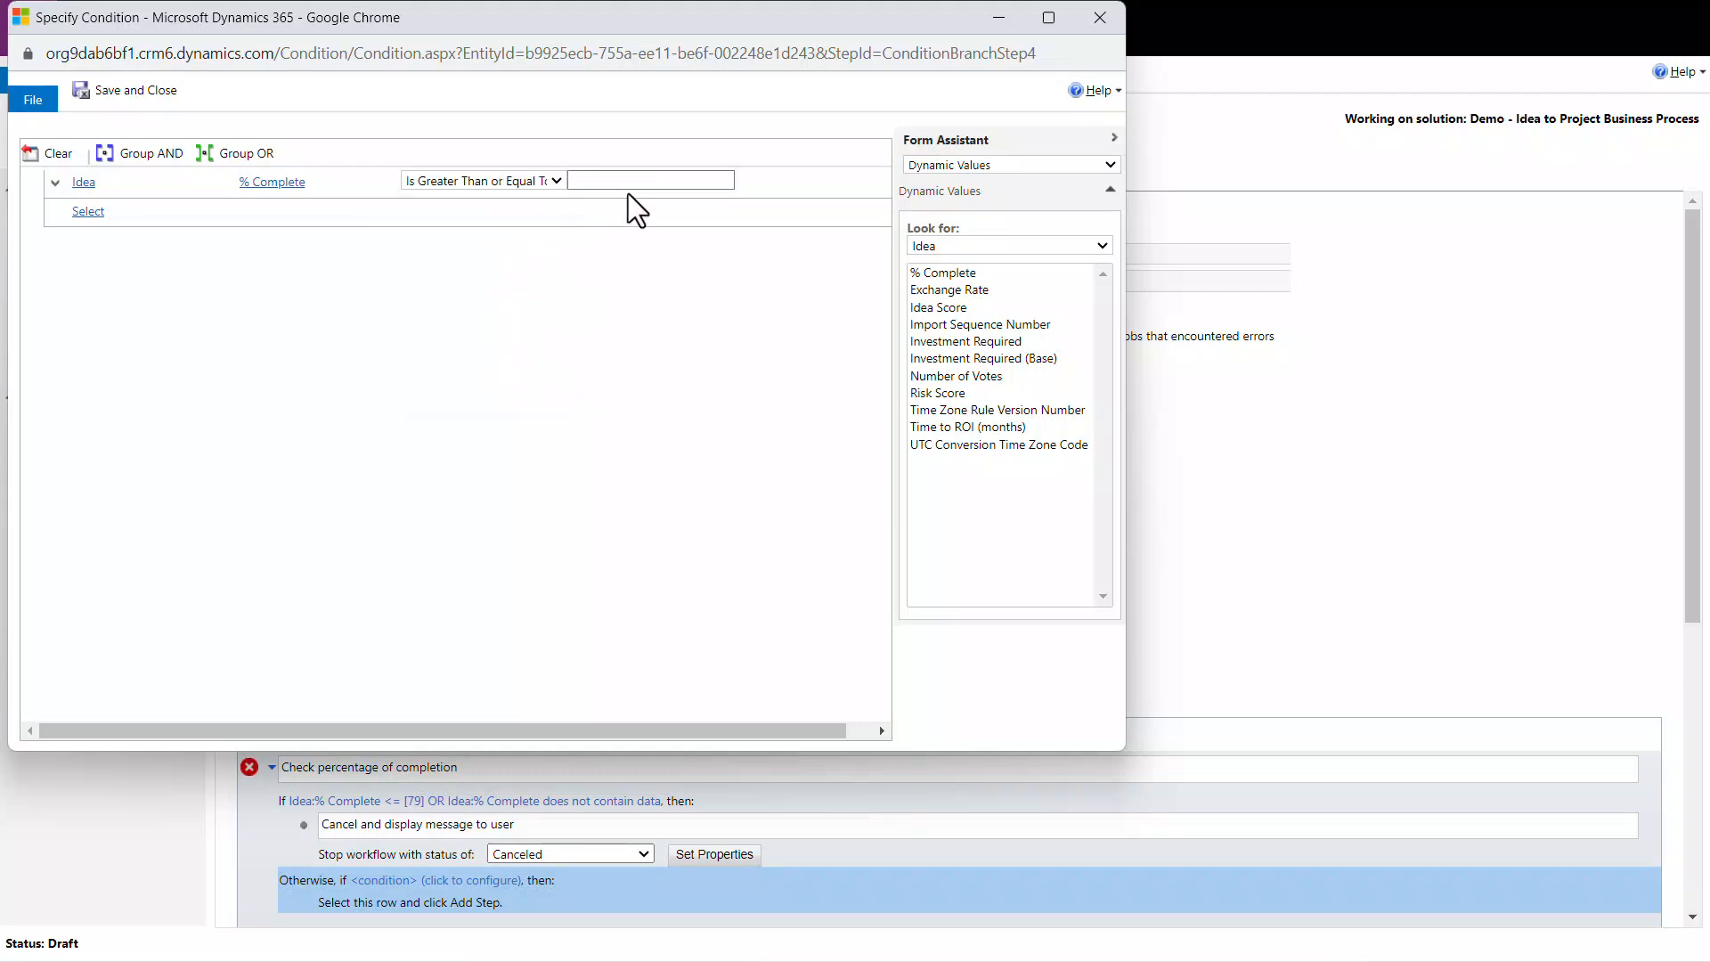
pyautogui.write('80')
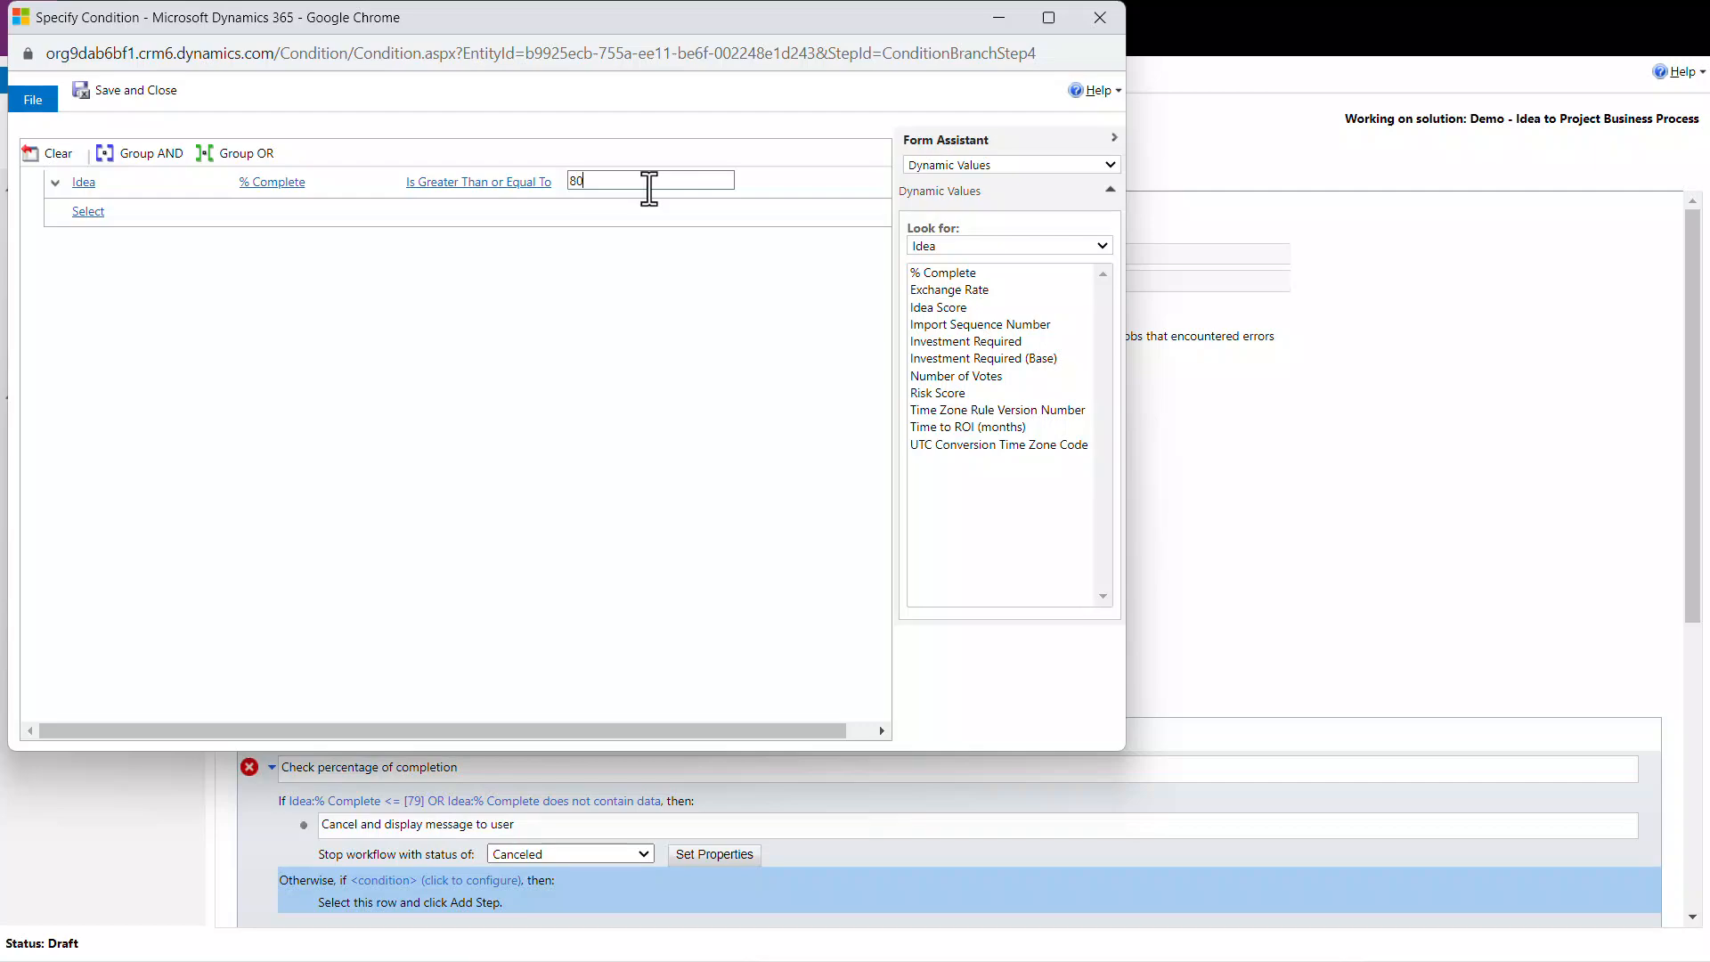
pyautogui.click(137, 82)
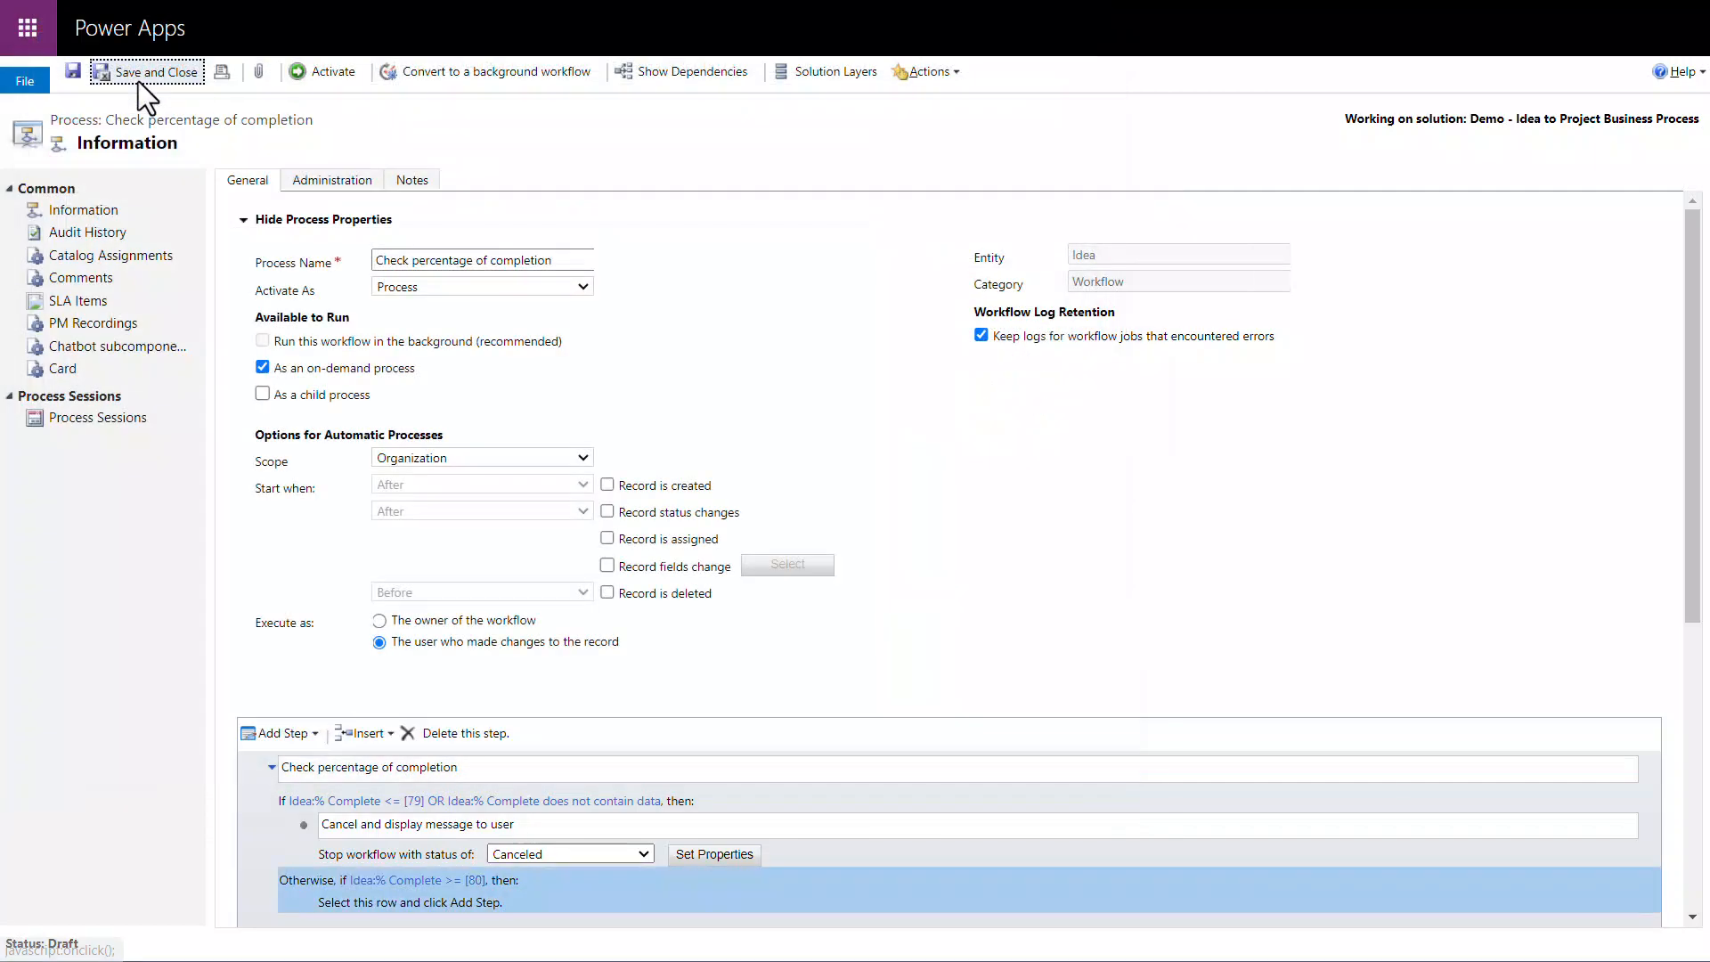
# Step: Add a Stop Workflow step under the 80 percent branch with the description "Succeeded"
pyautogui.click(449, 901)
pyautogui.click(308, 736)
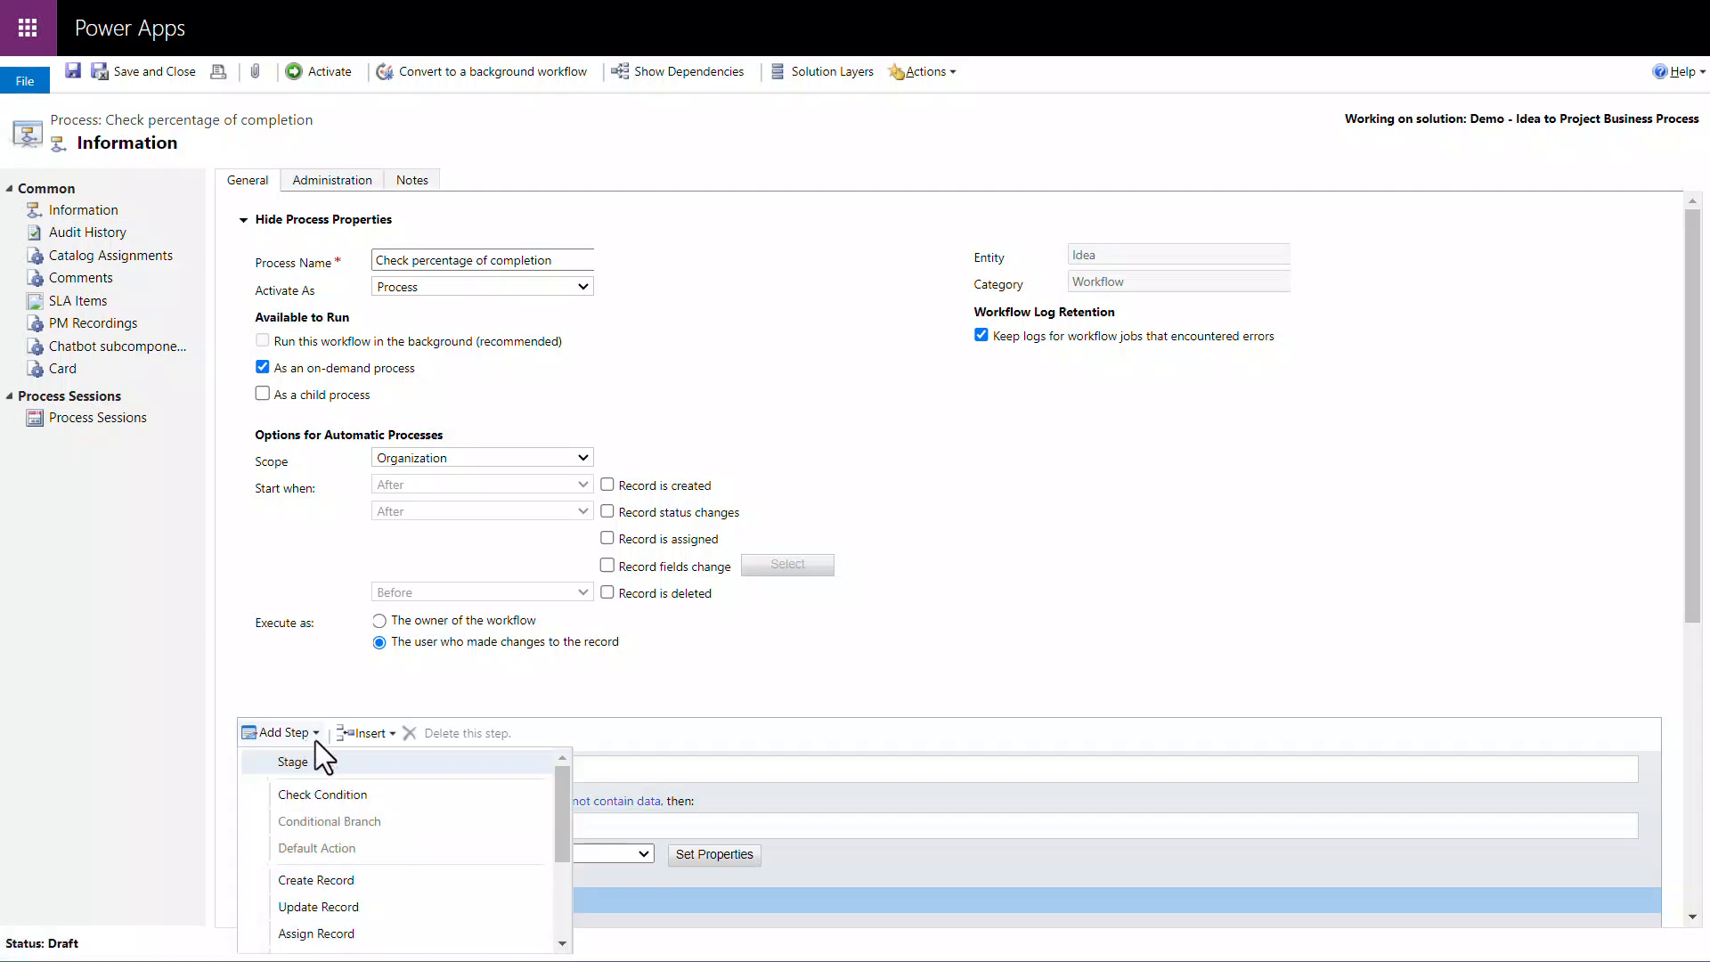
pyautogui.moveTo(558, 821); pyautogui.dragTo(558, 922)
pyautogui.click(526, 909)
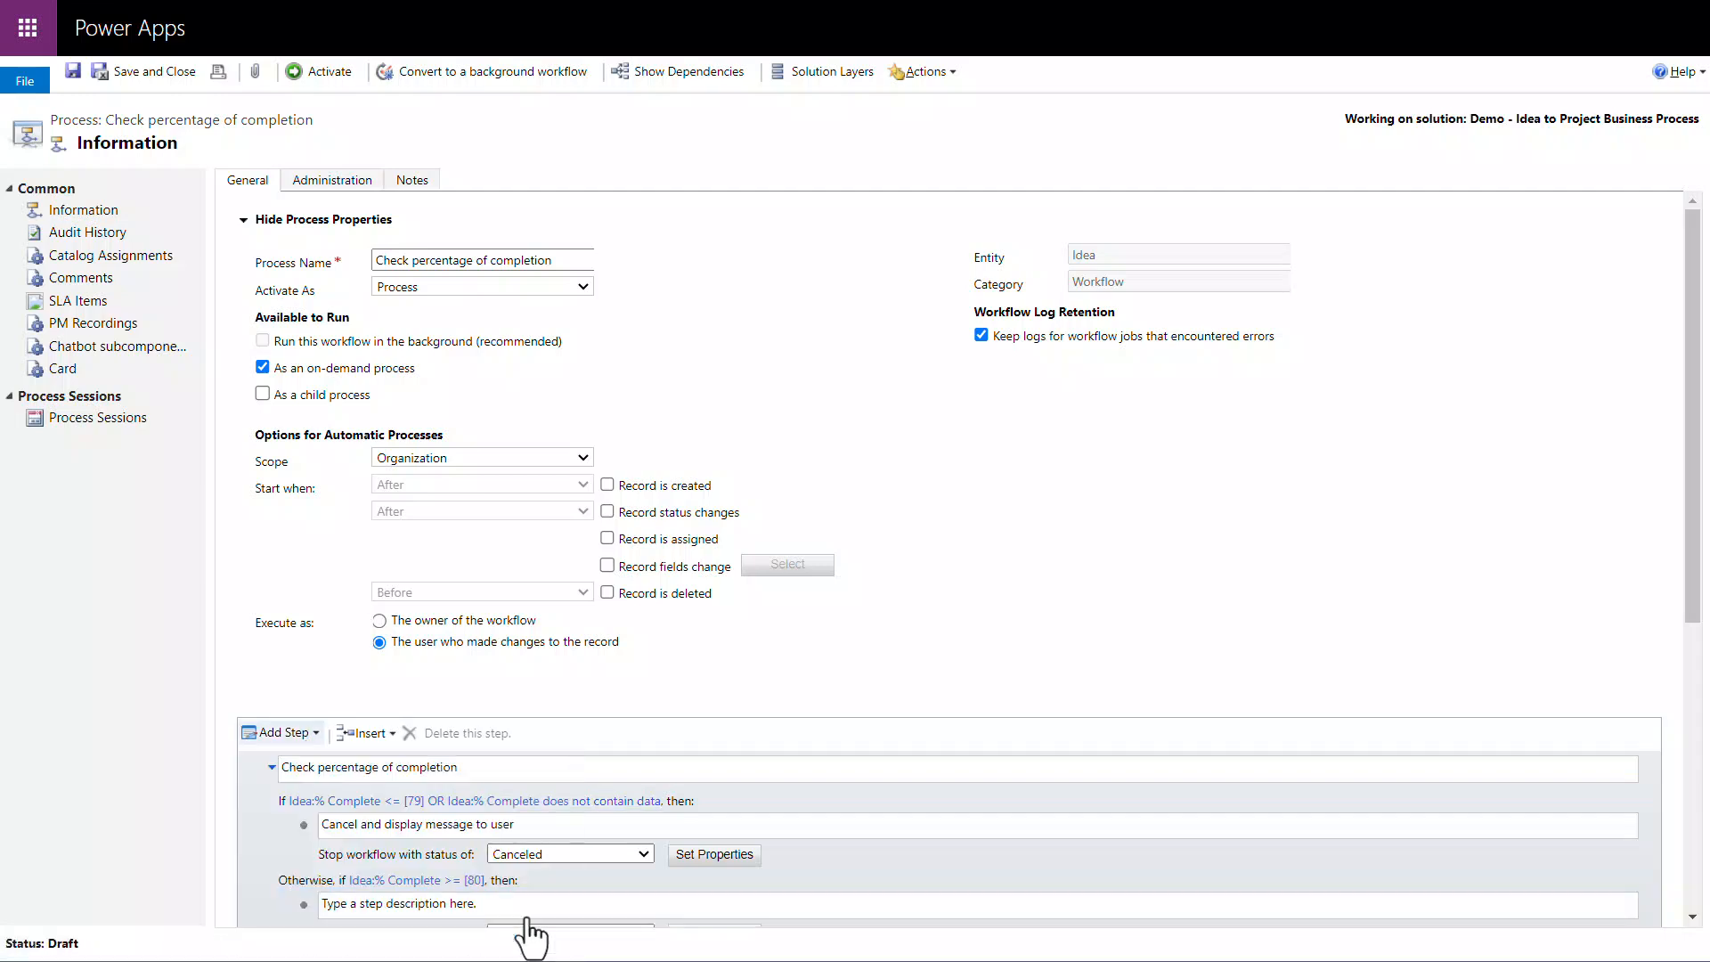
pyautogui.click(541, 903)
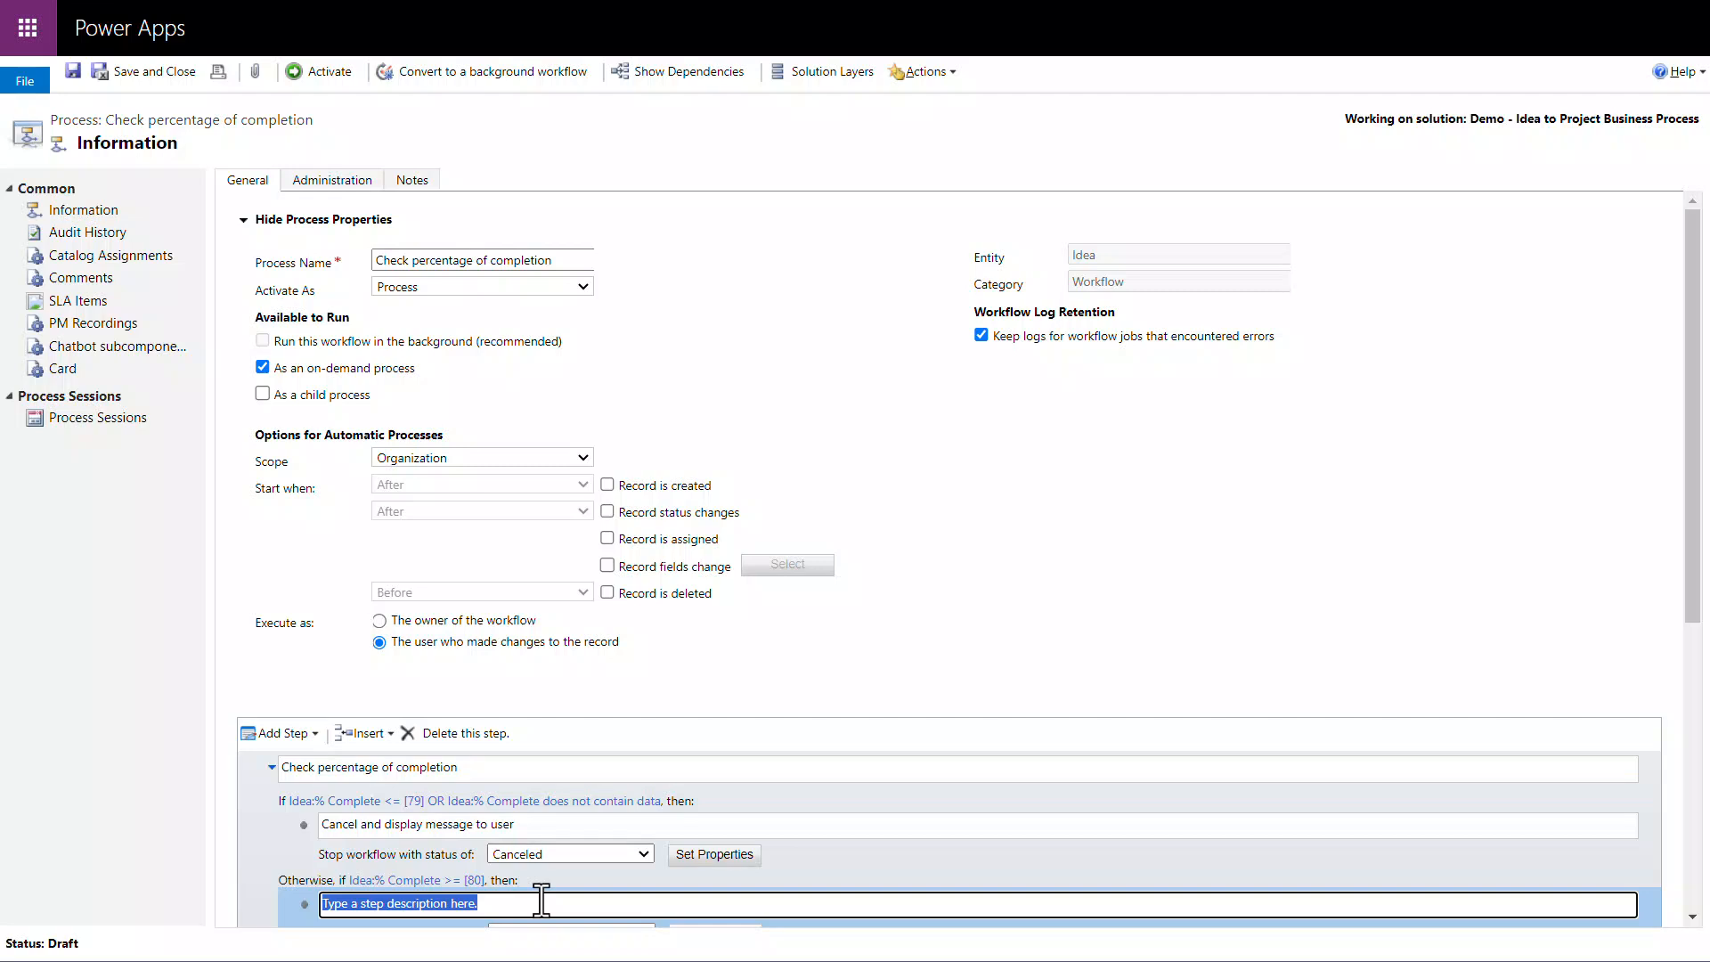
pyautogui.write('Succeede')
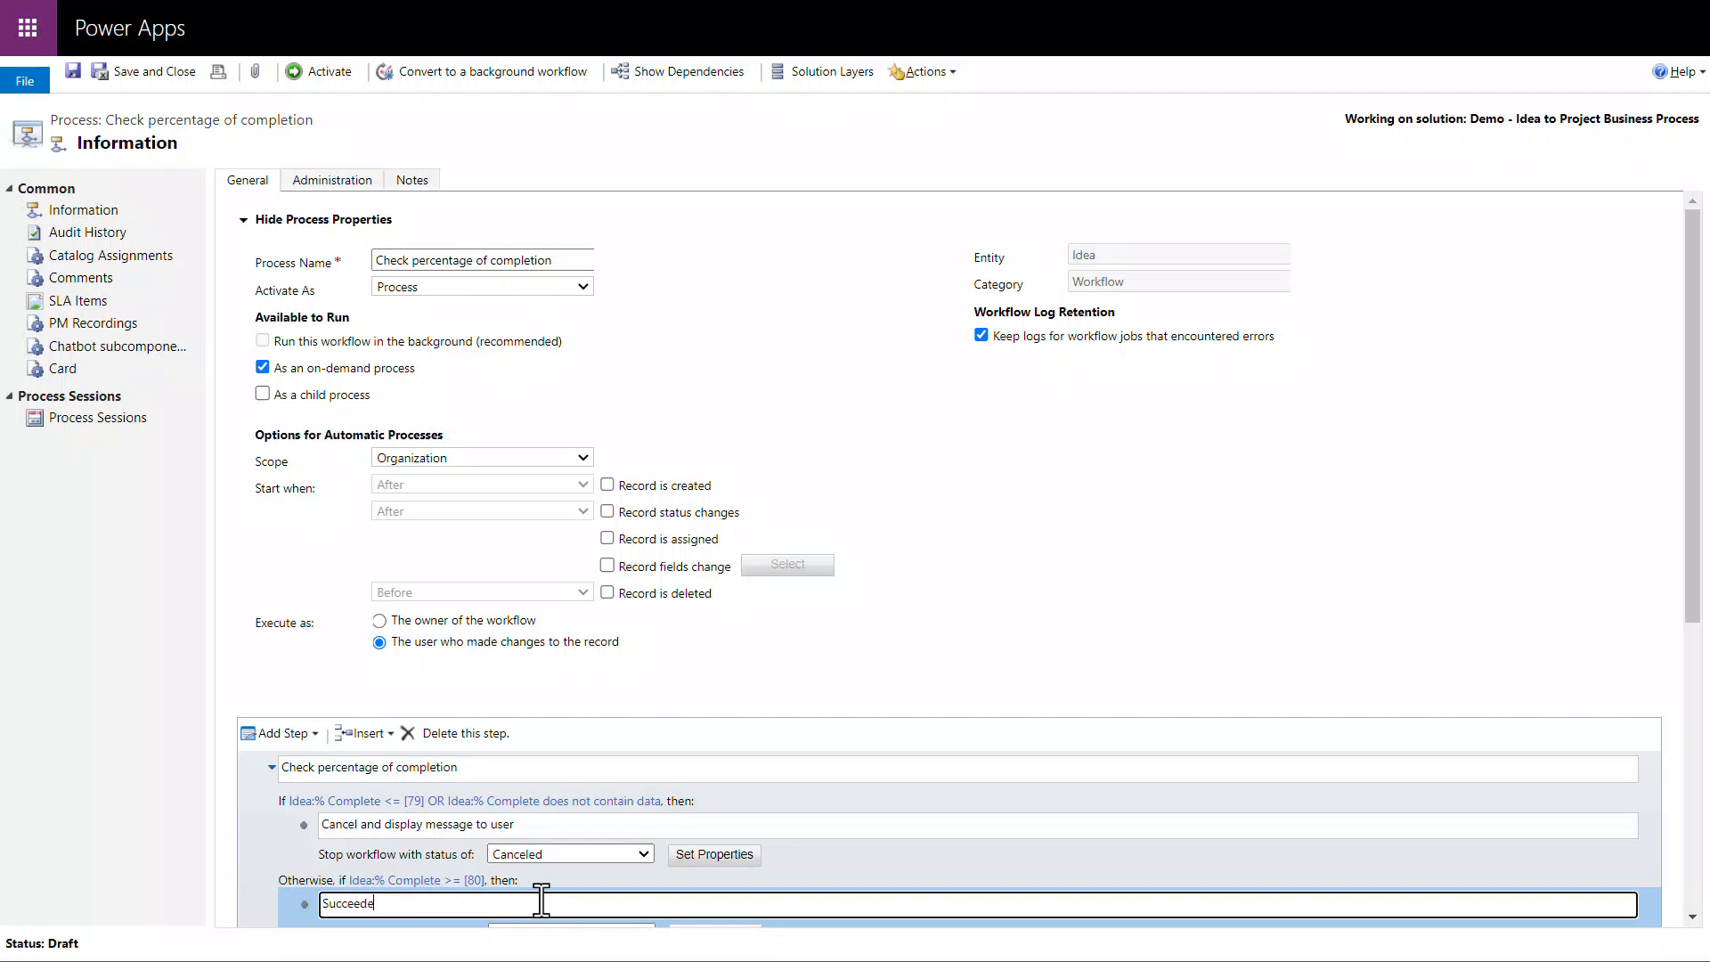
pyautogui.write('d')
pyautogui.scroll(-3, 540, 900)
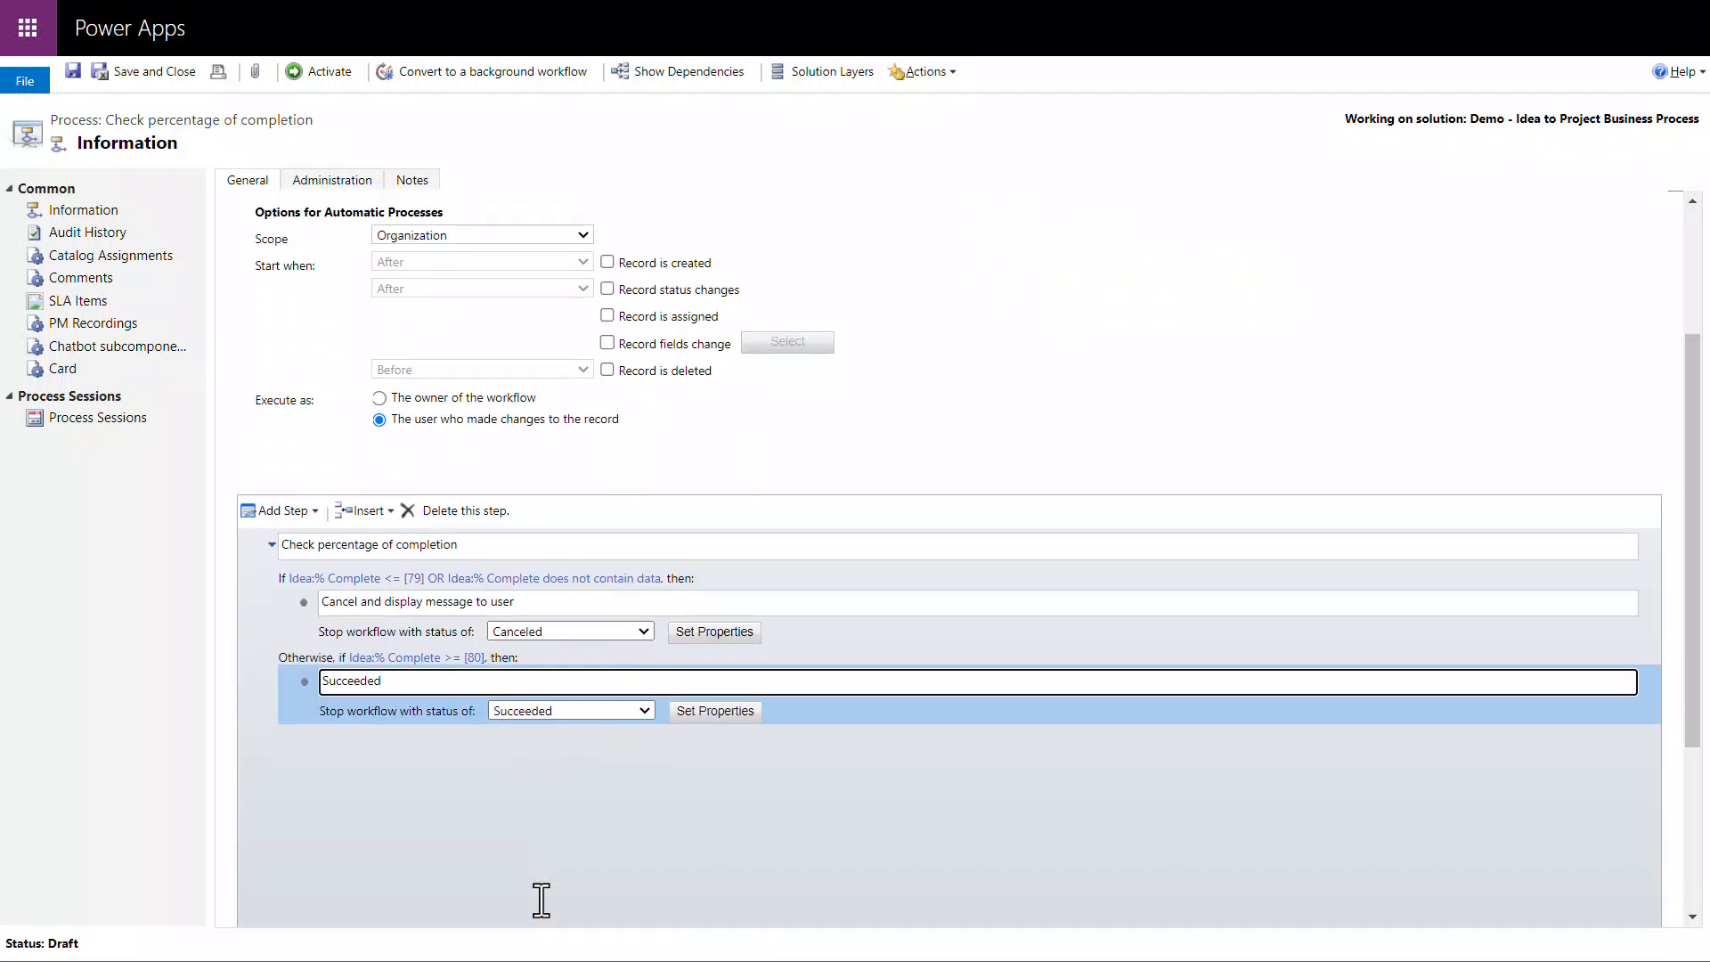
# Step: Save and activate the Check percentage of completion workflow, and return to the refreshed solution in Power Automate
pyautogui.scroll(3, 540, 900)
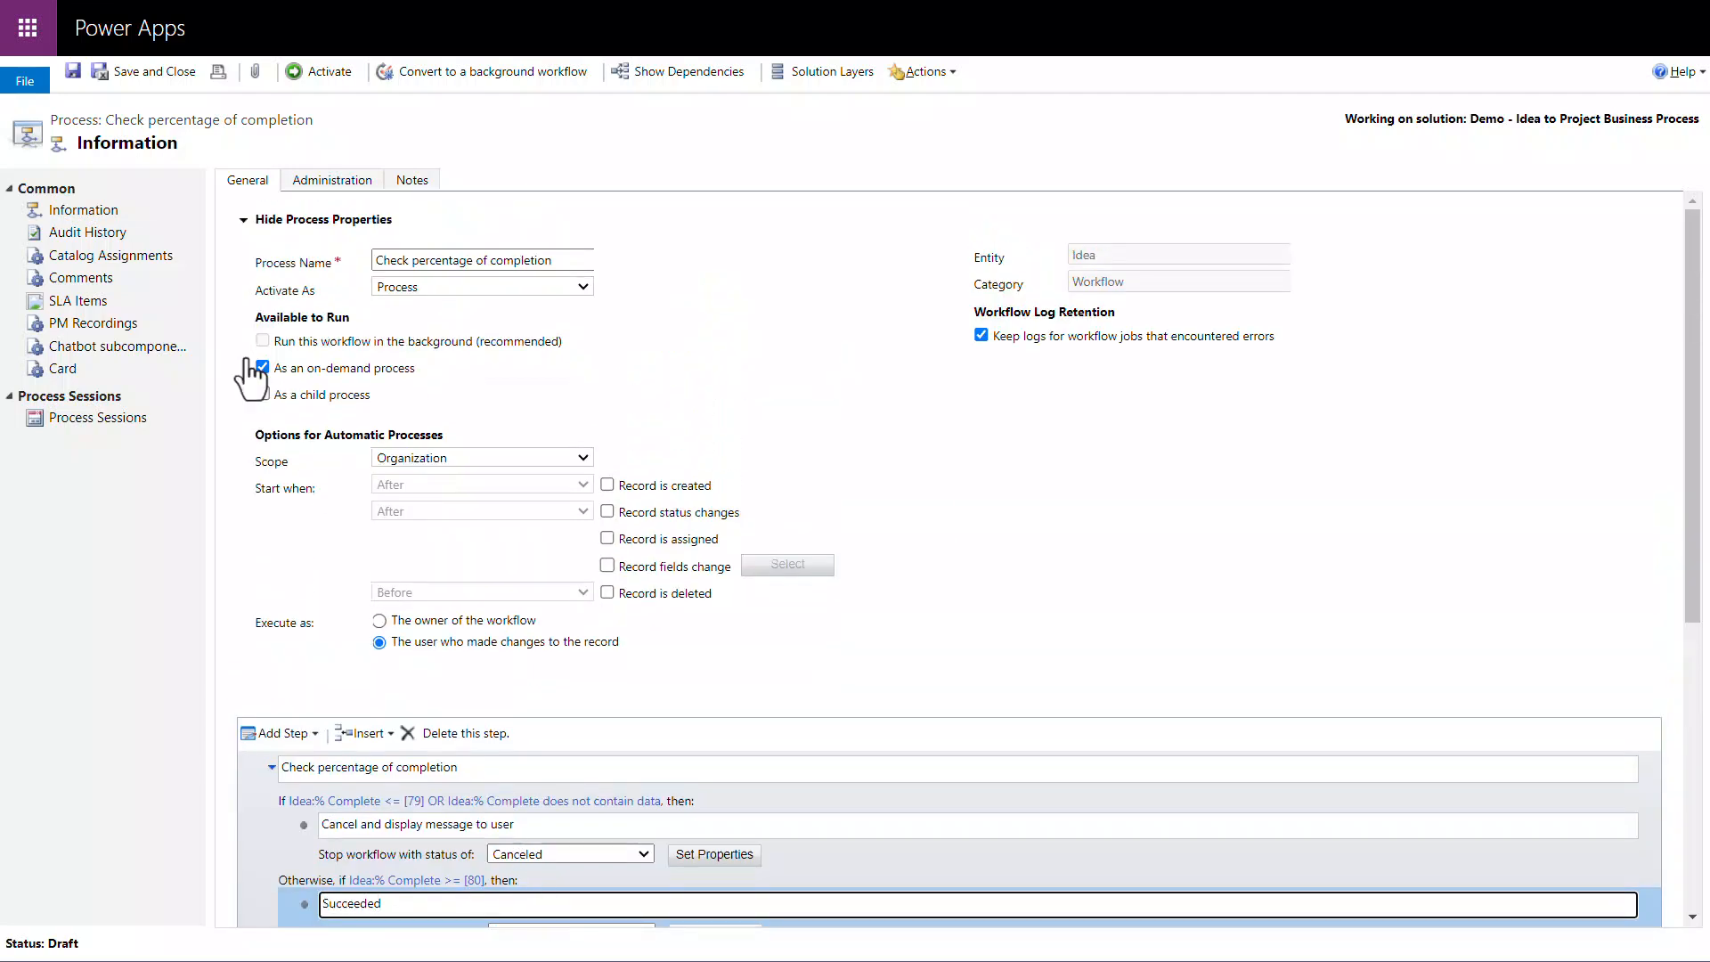
pyautogui.click(72, 72)
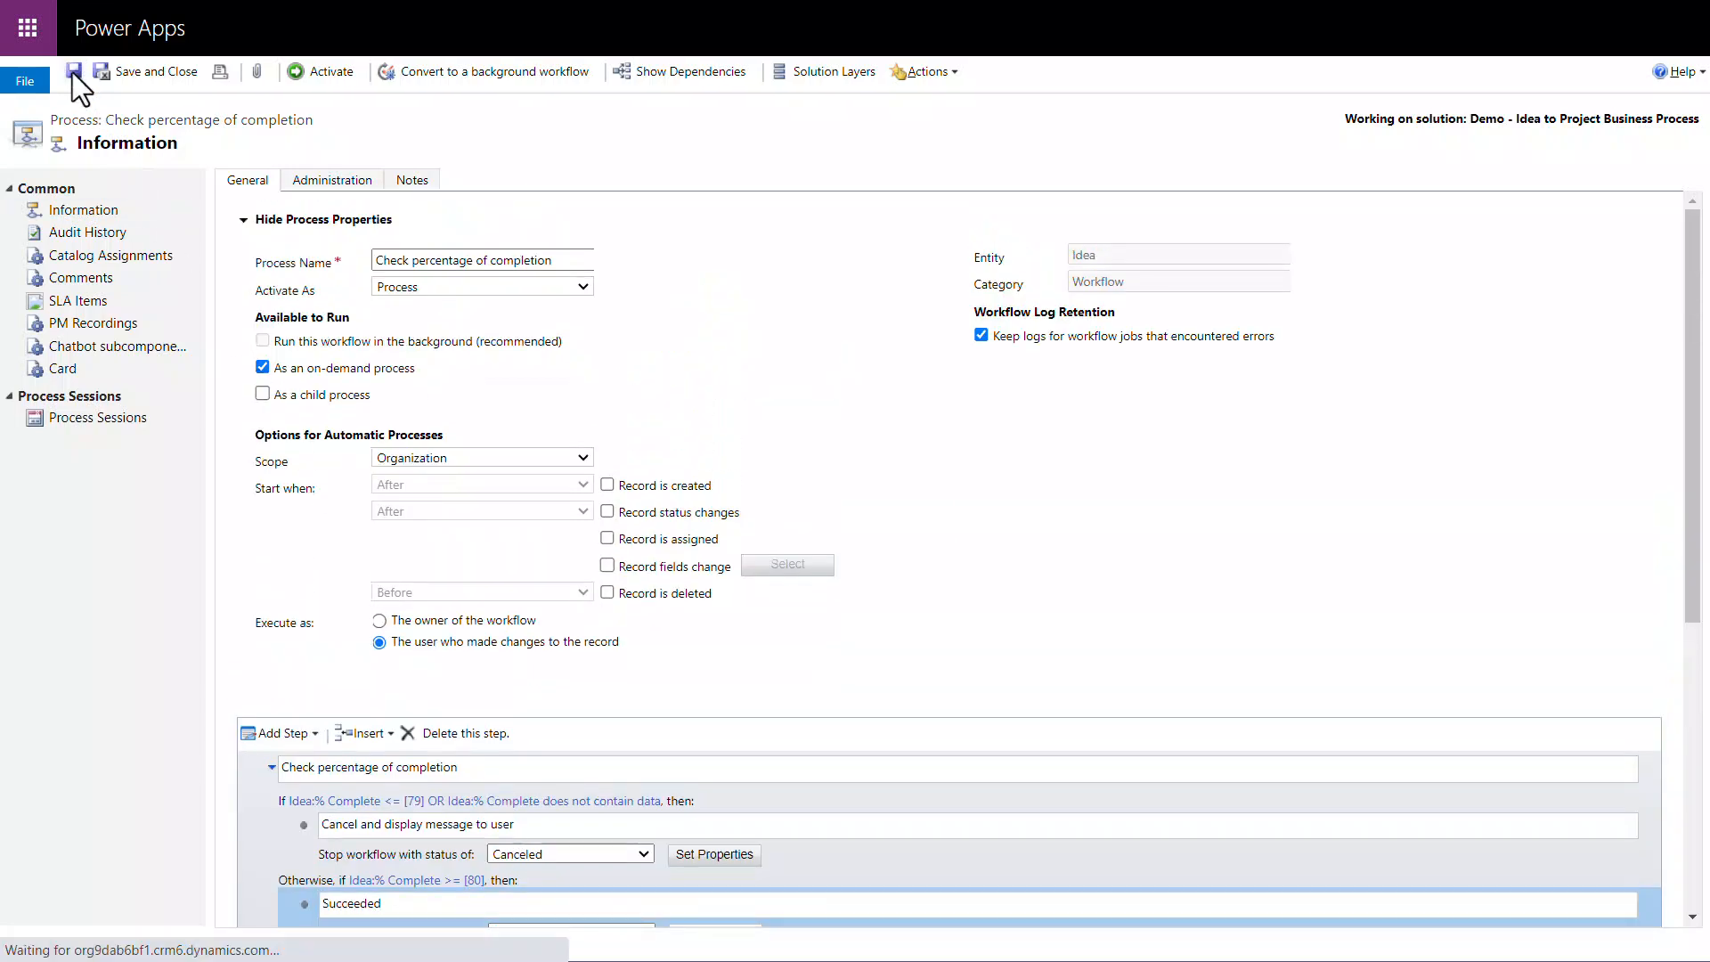
pyautogui.click(302, 73)
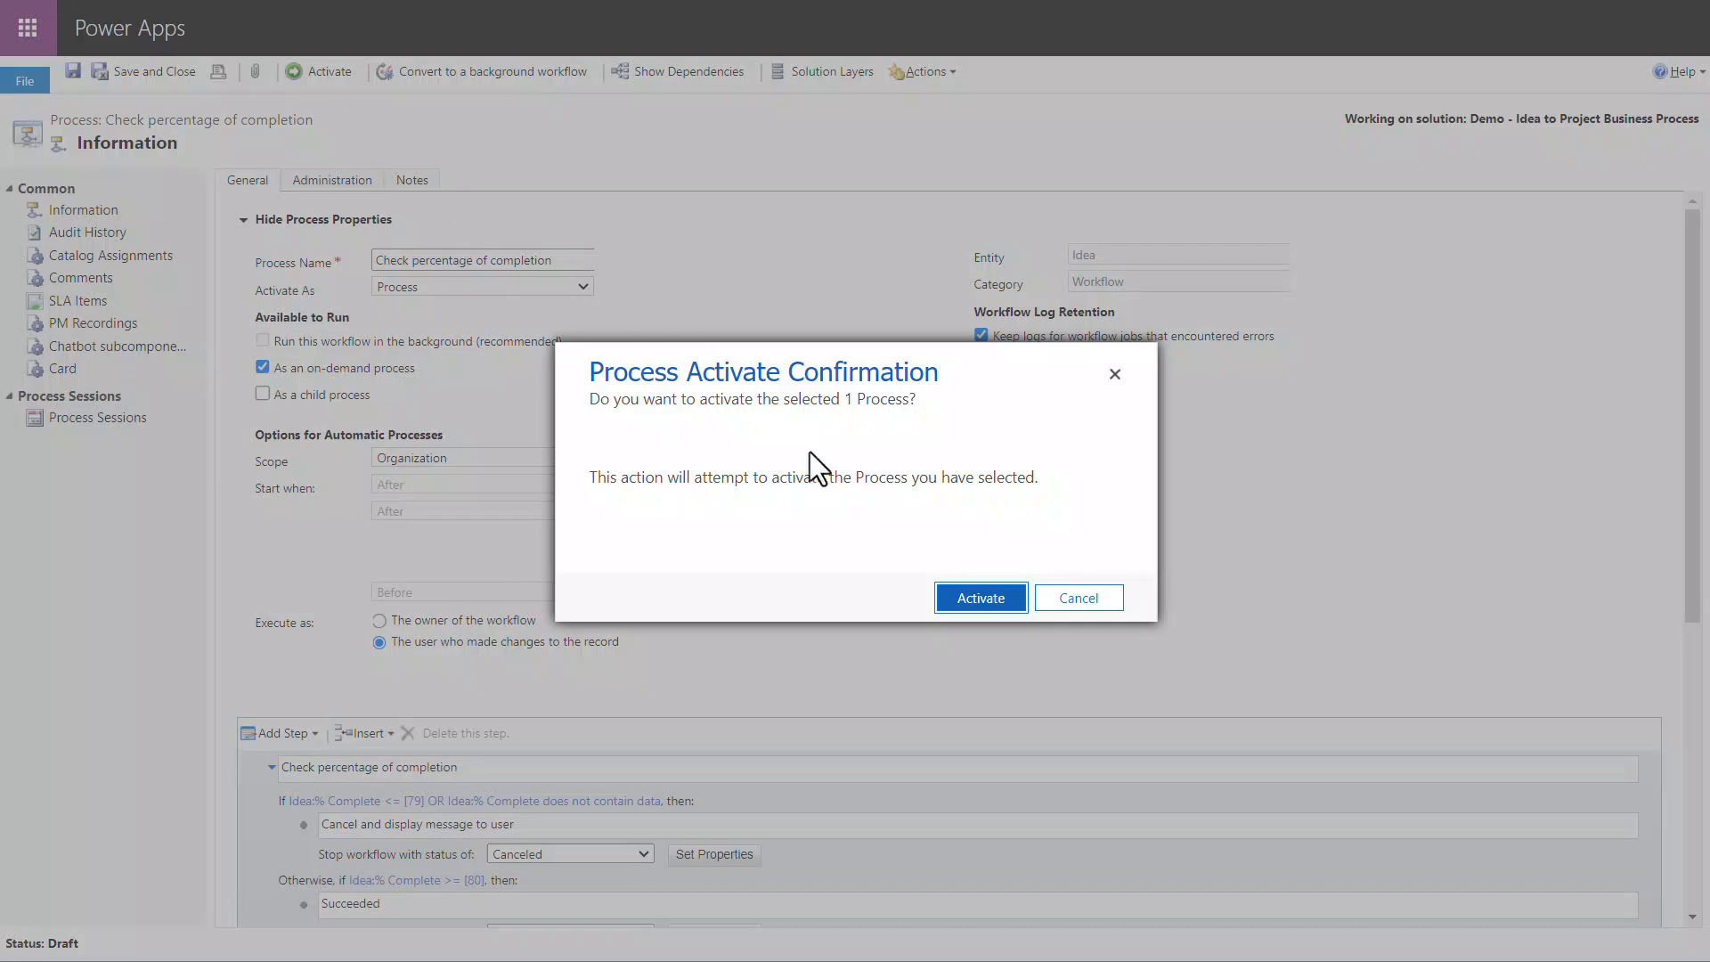
pyautogui.click(949, 611)
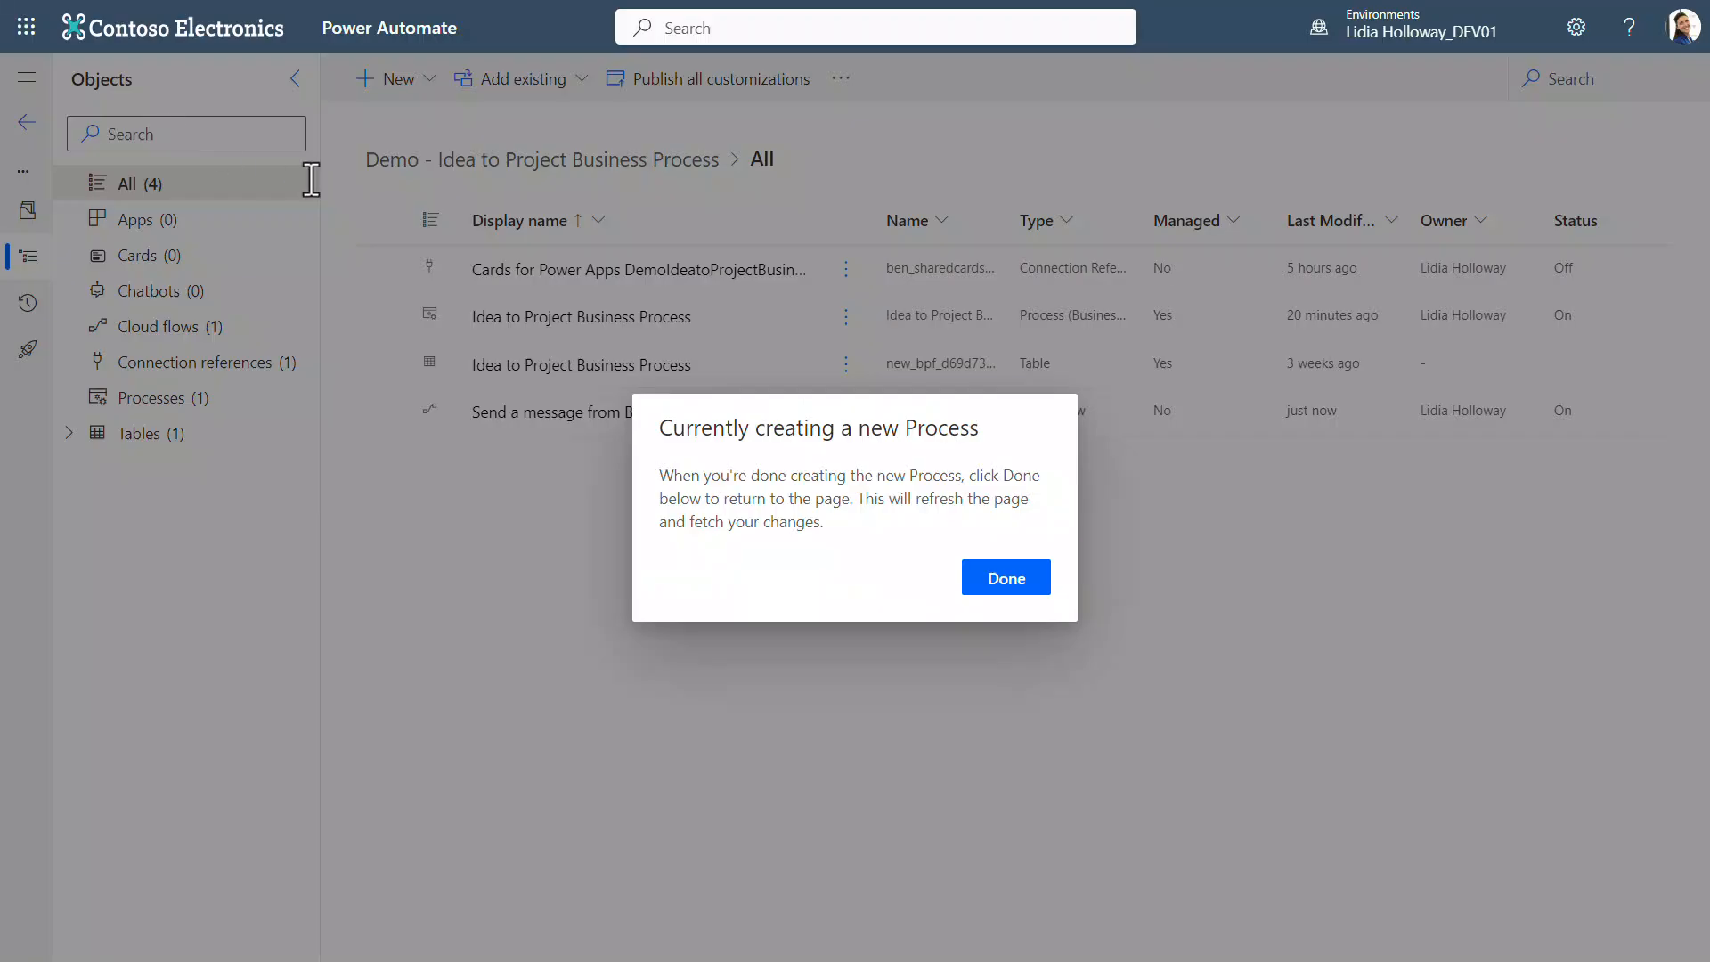
pyautogui.click(991, 580)
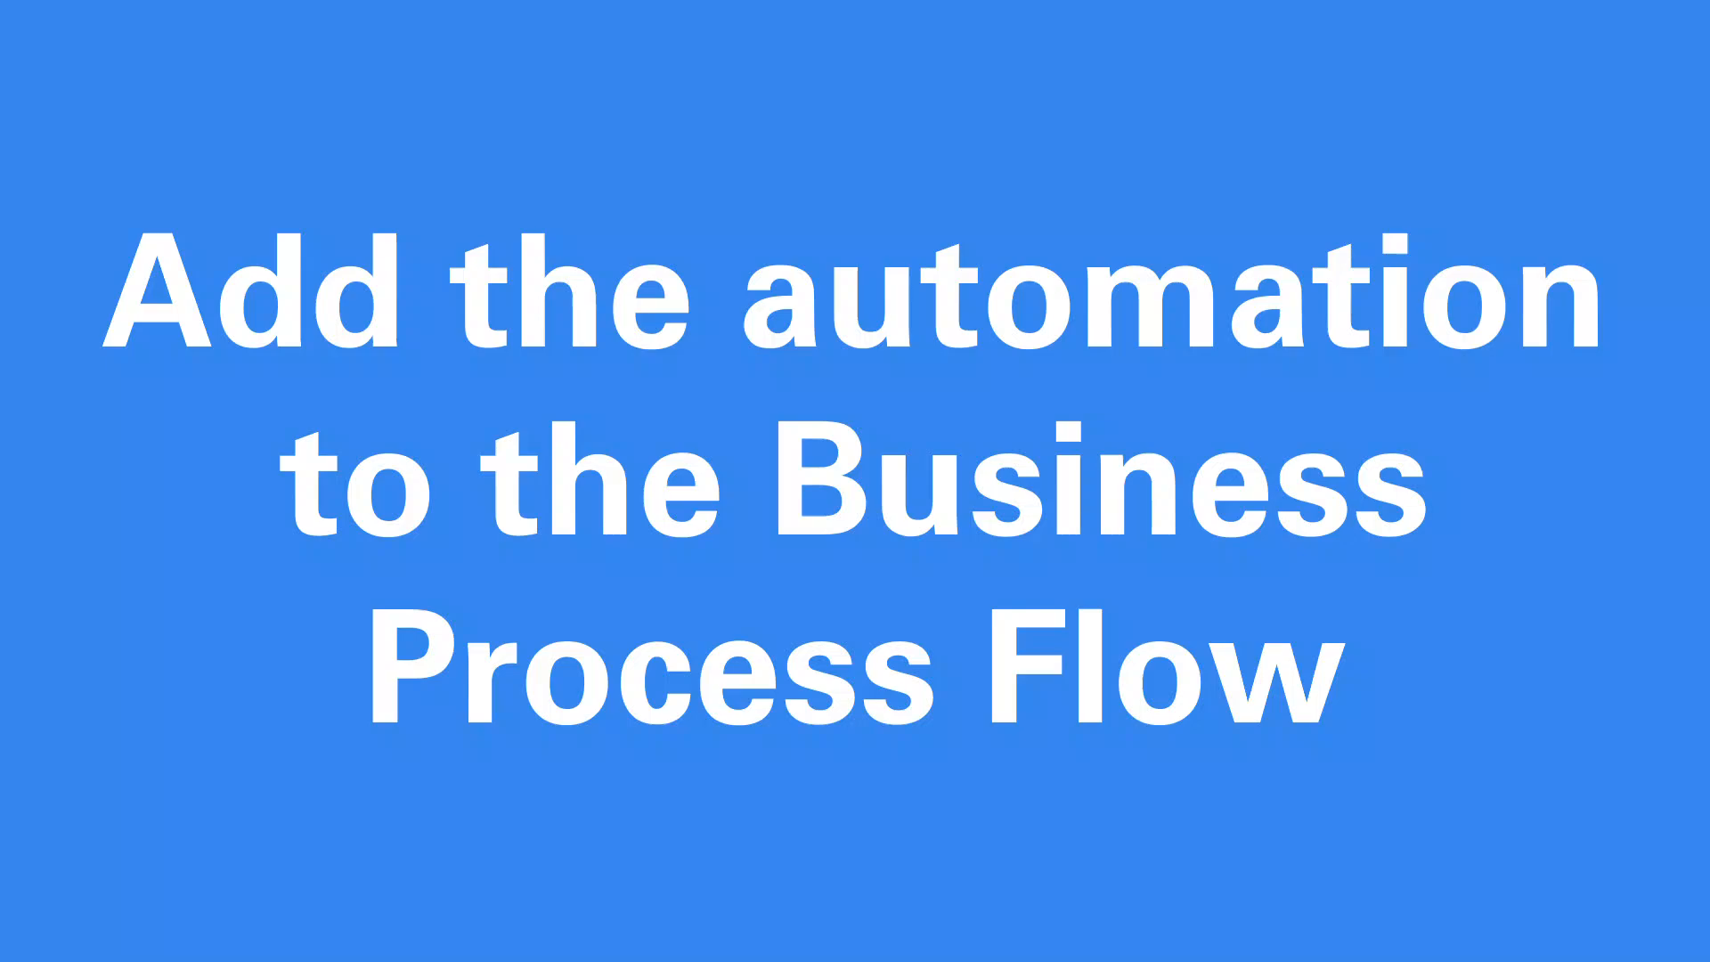
# Step: Add a flow step after the Category data step in the Create stage of the business process flow
pyautogui.click(41, 144)
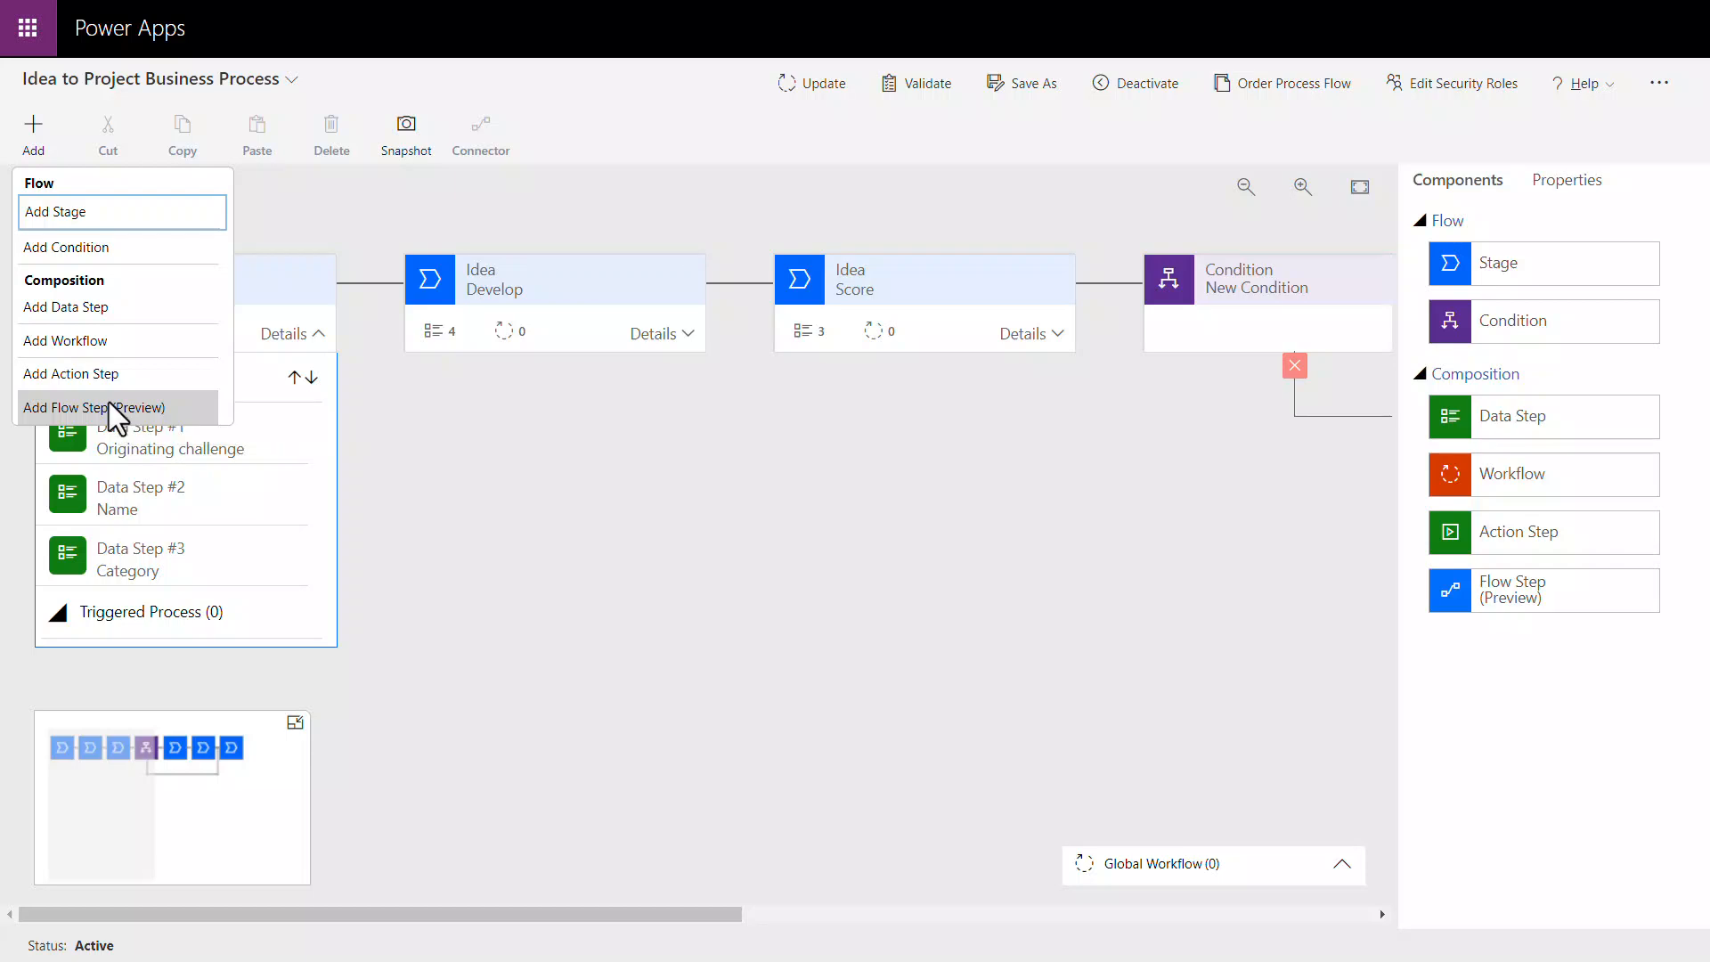
pyautogui.click(109, 402)
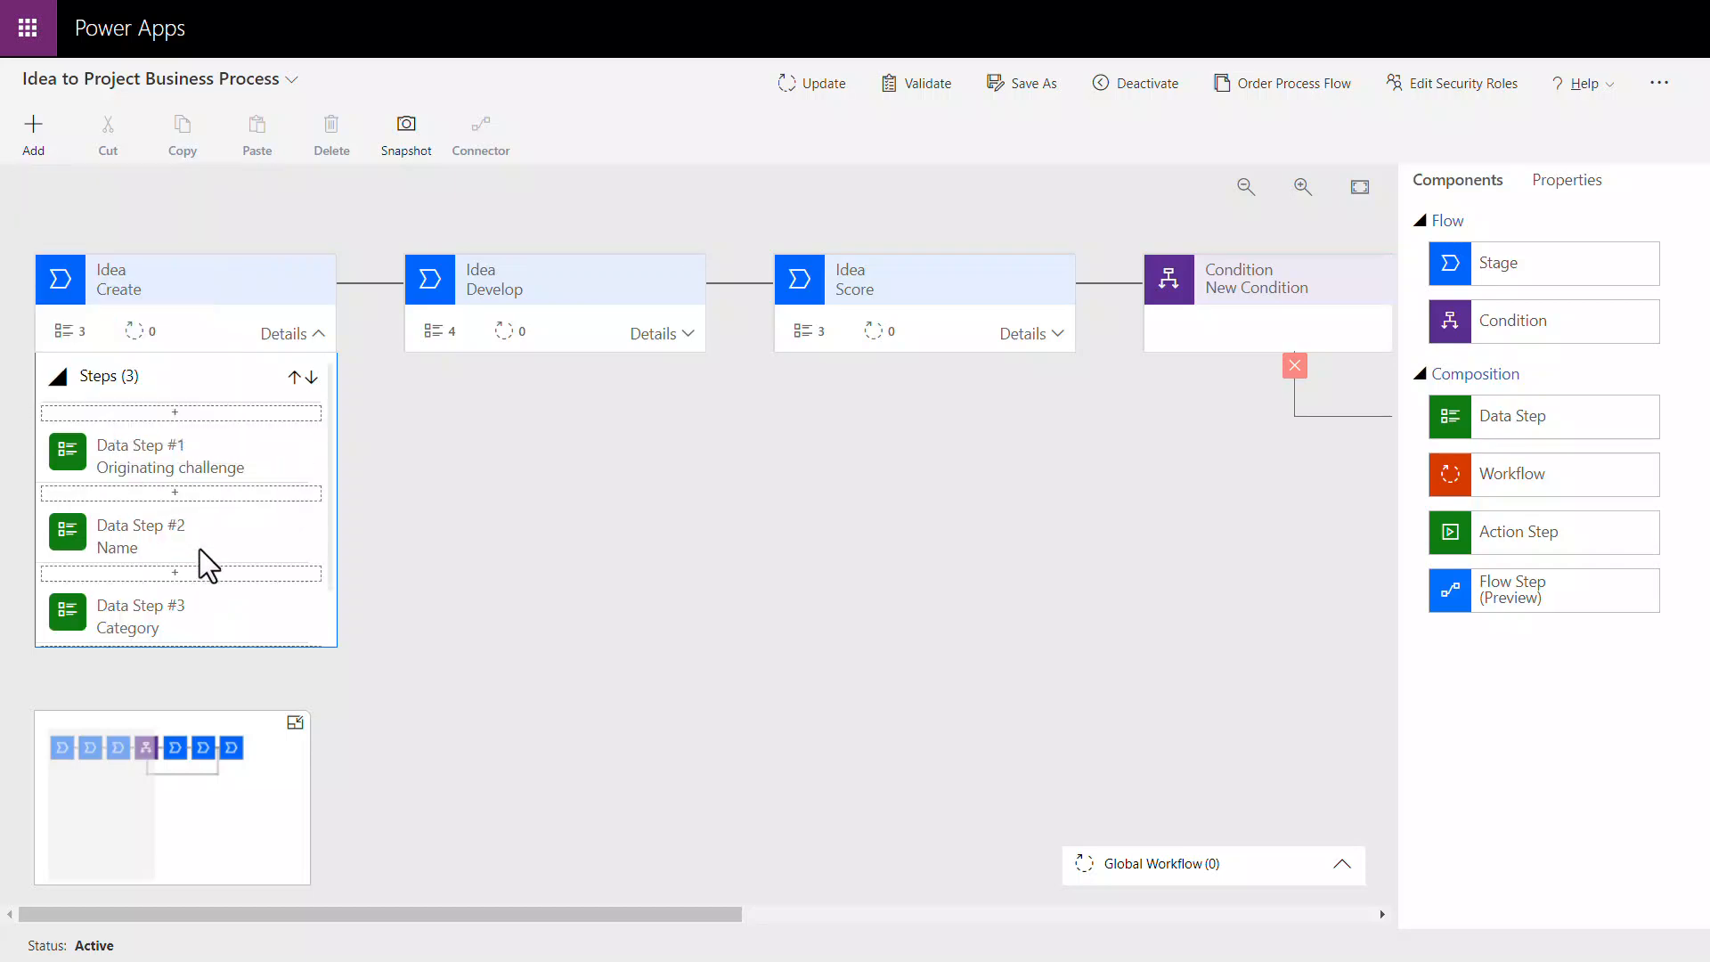
pyautogui.click(201, 579)
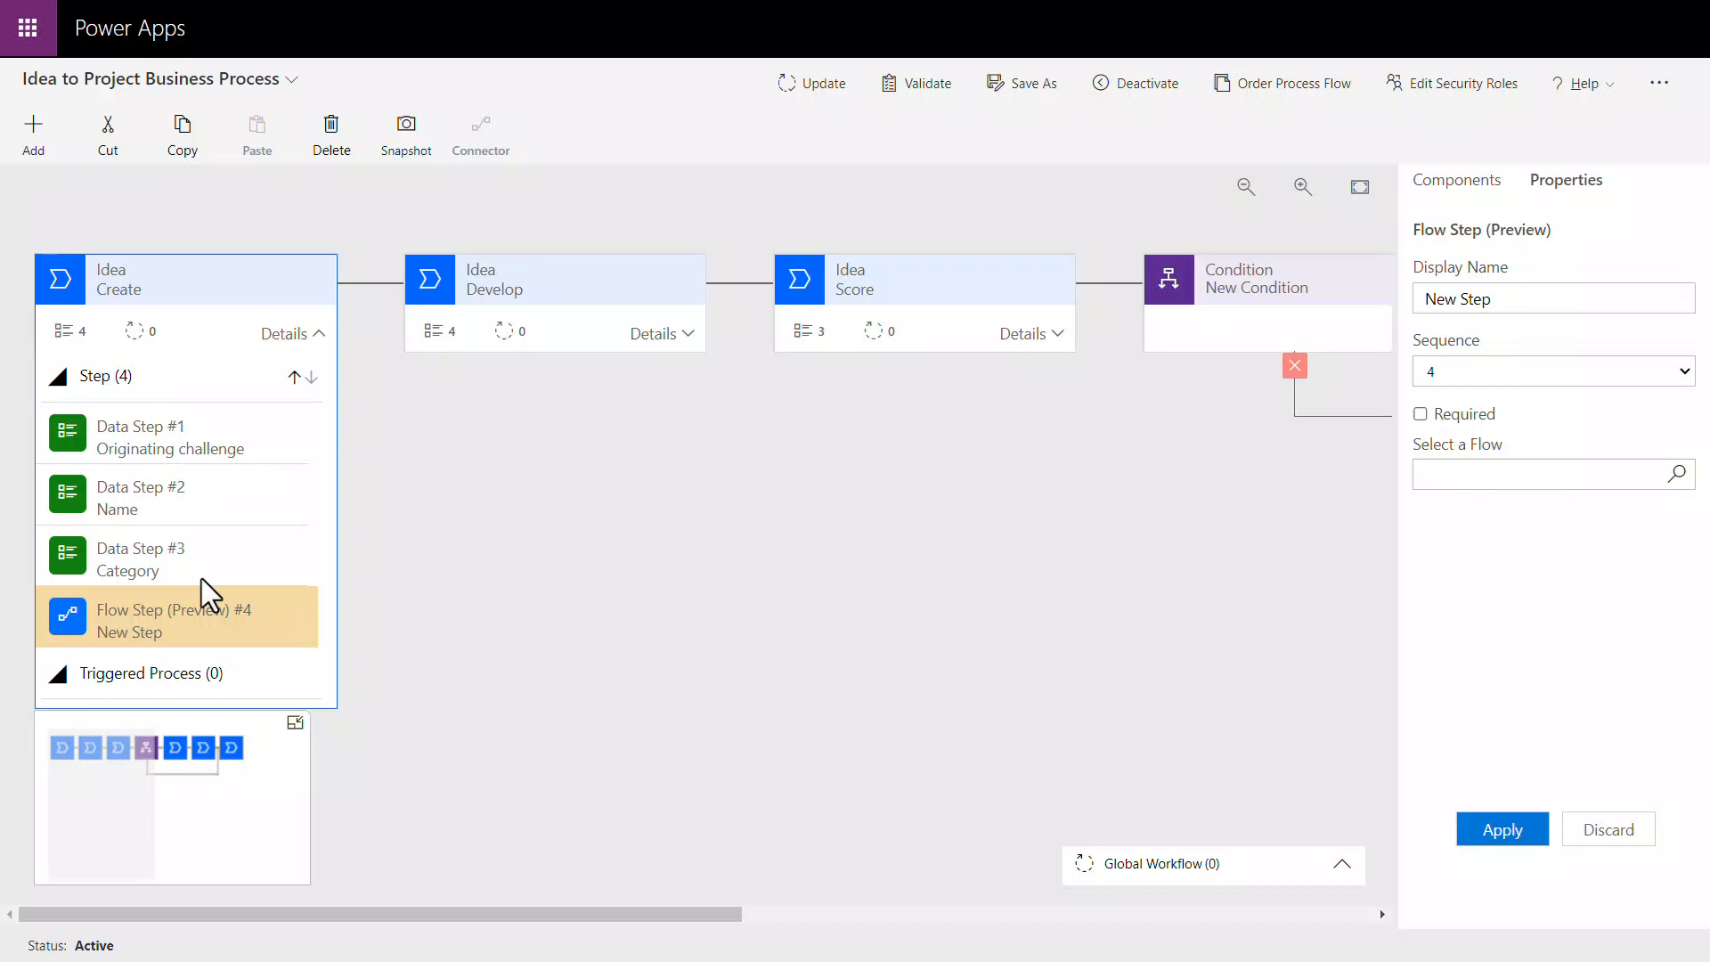
# Step: Name the flow step "Send message to my team", link it to the flow "Send a message from BPF", and apply the properties
pyautogui.click(1565, 301)
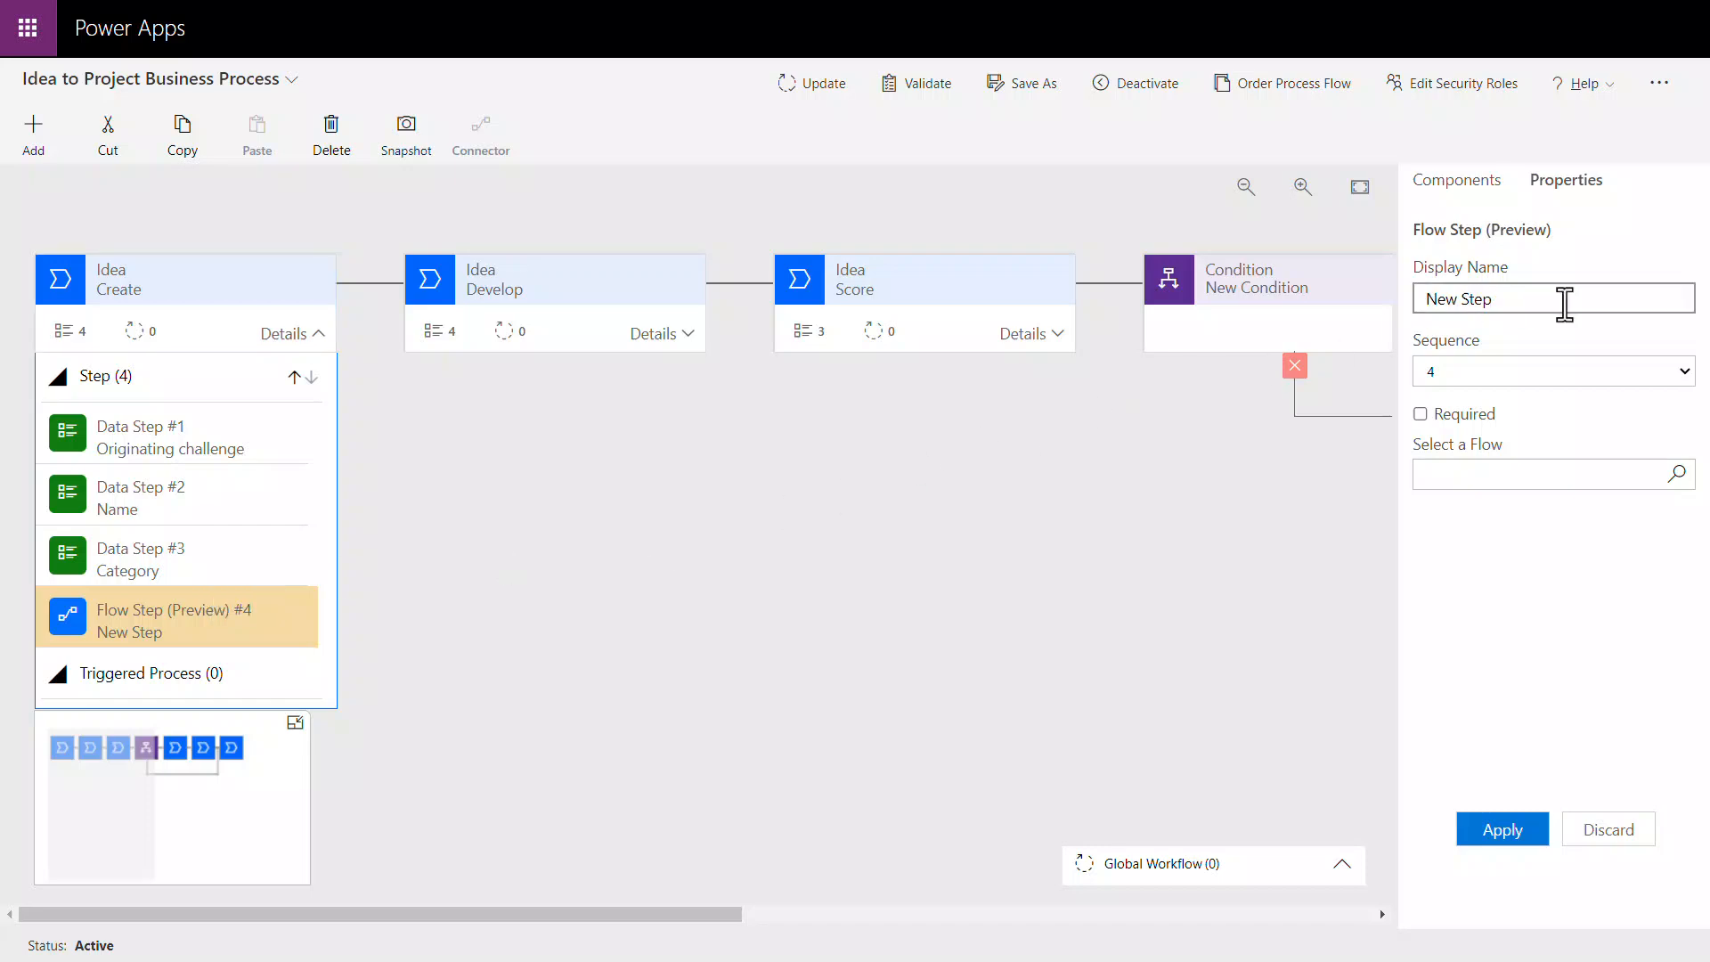
pyautogui.hotkey('ctrl', 'a')
pyautogui.write('Send message to my team')
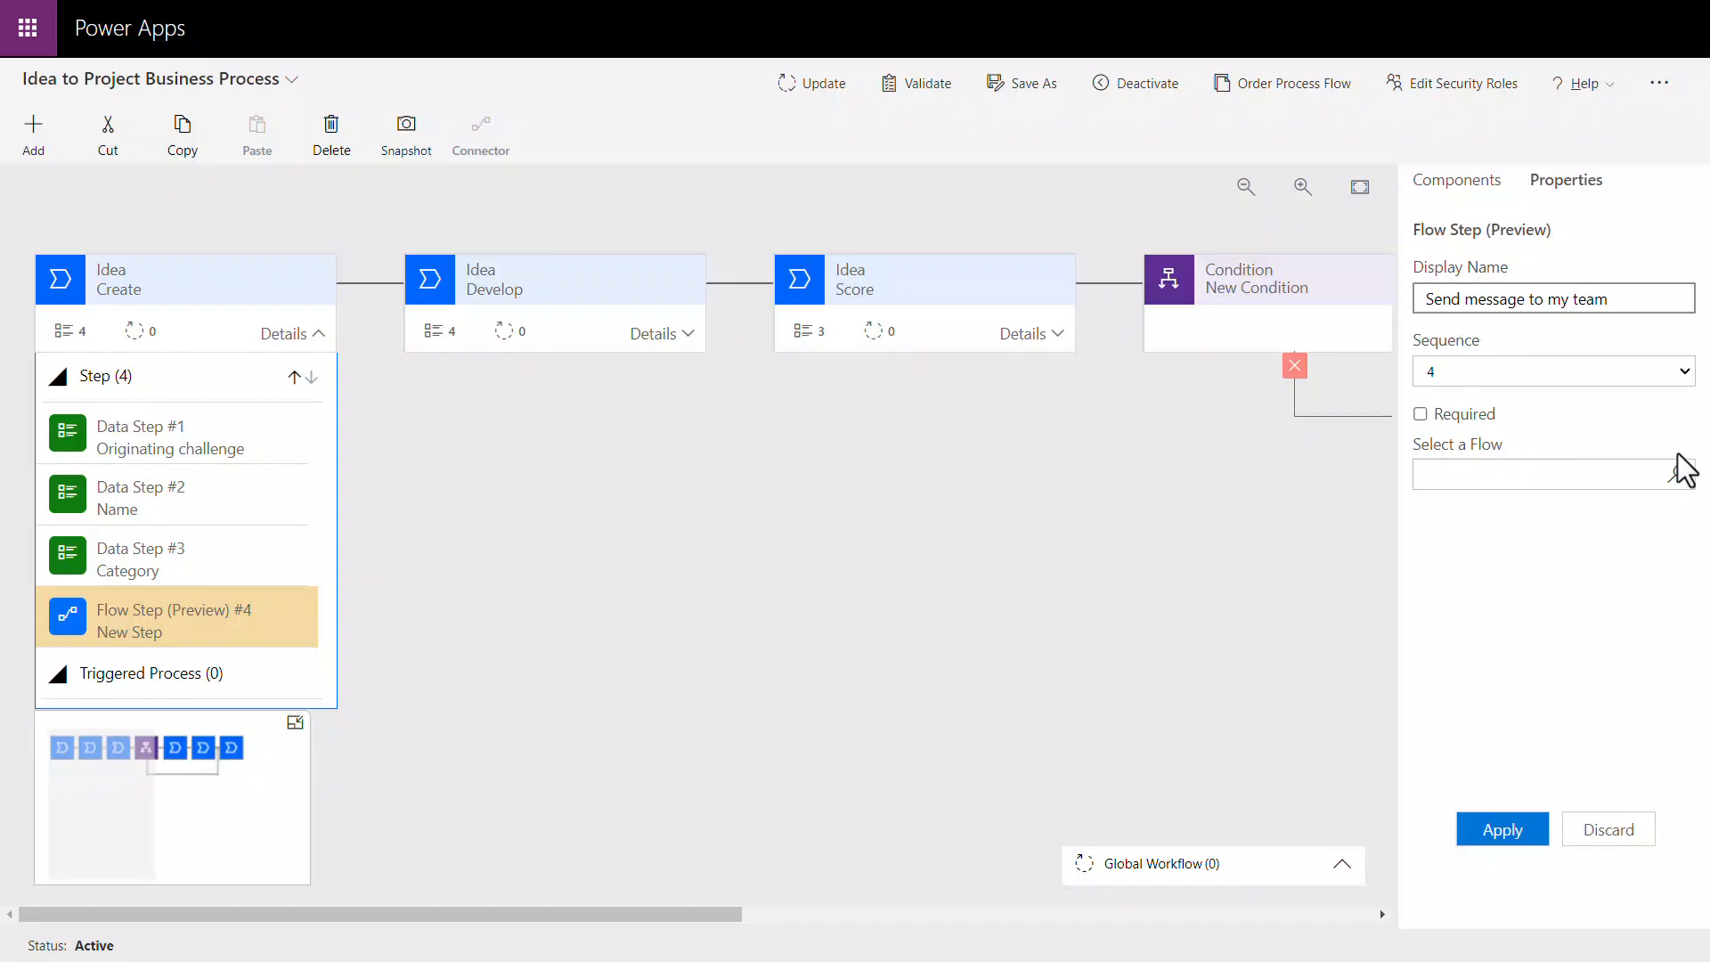
pyautogui.click(1678, 473)
pyautogui.moveTo(1684, 506); pyautogui.dragTo(1658, 574)
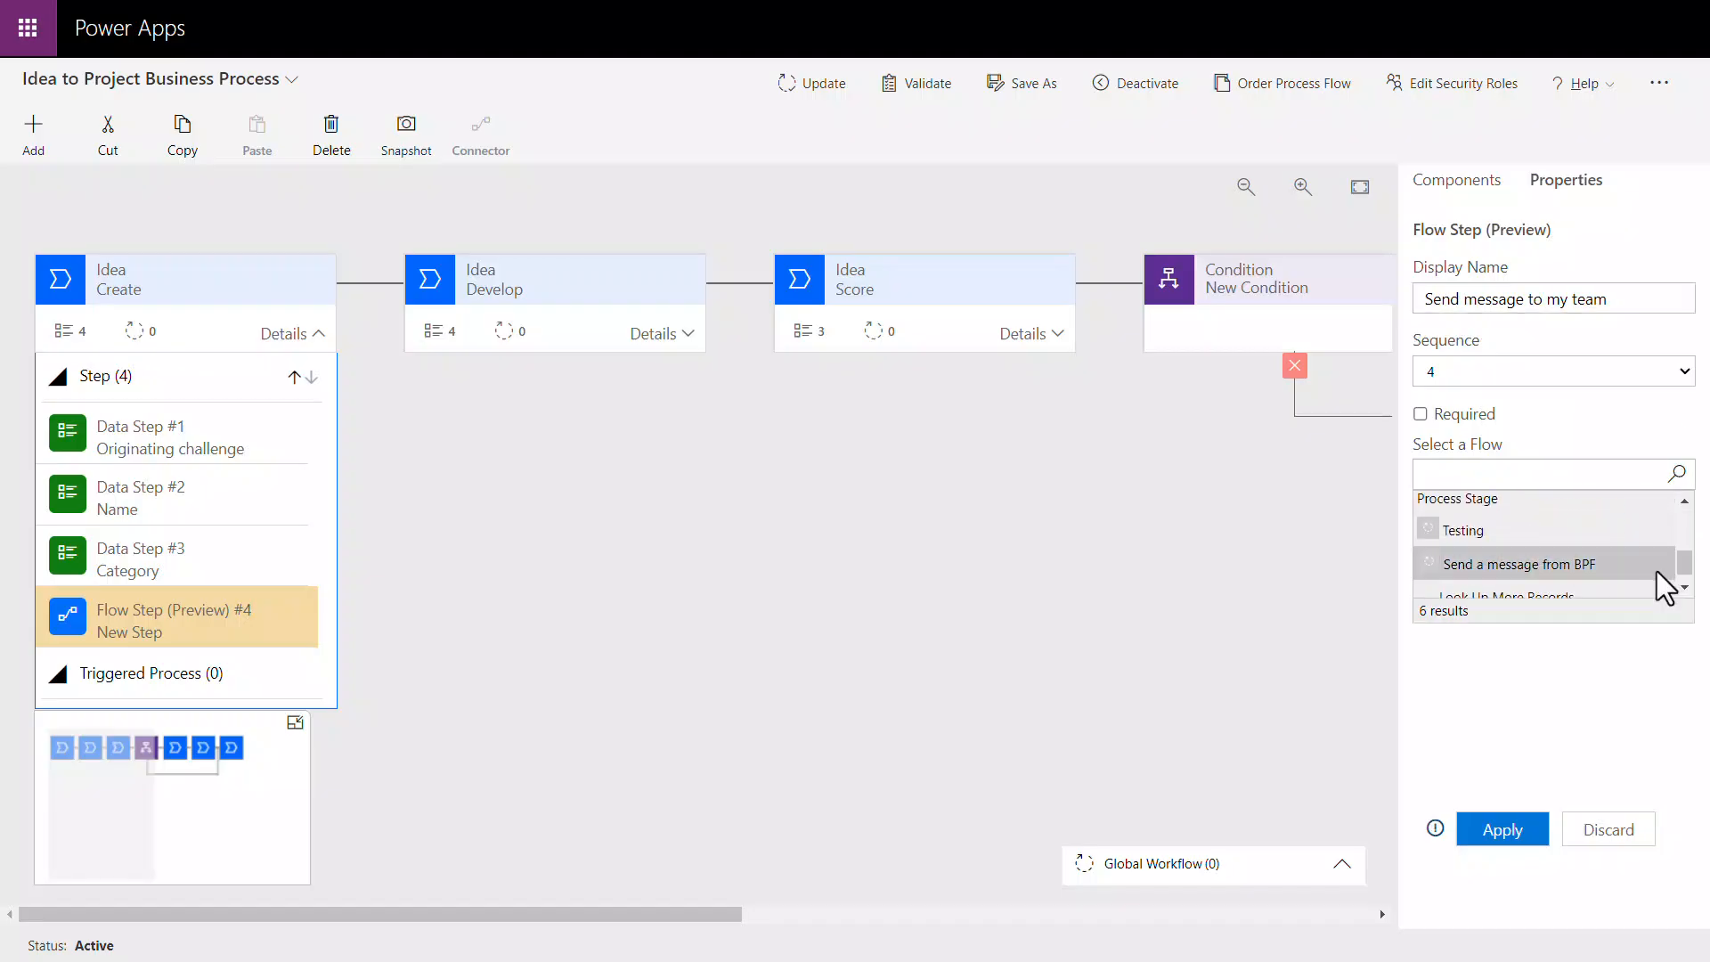
pyautogui.click(1523, 828)
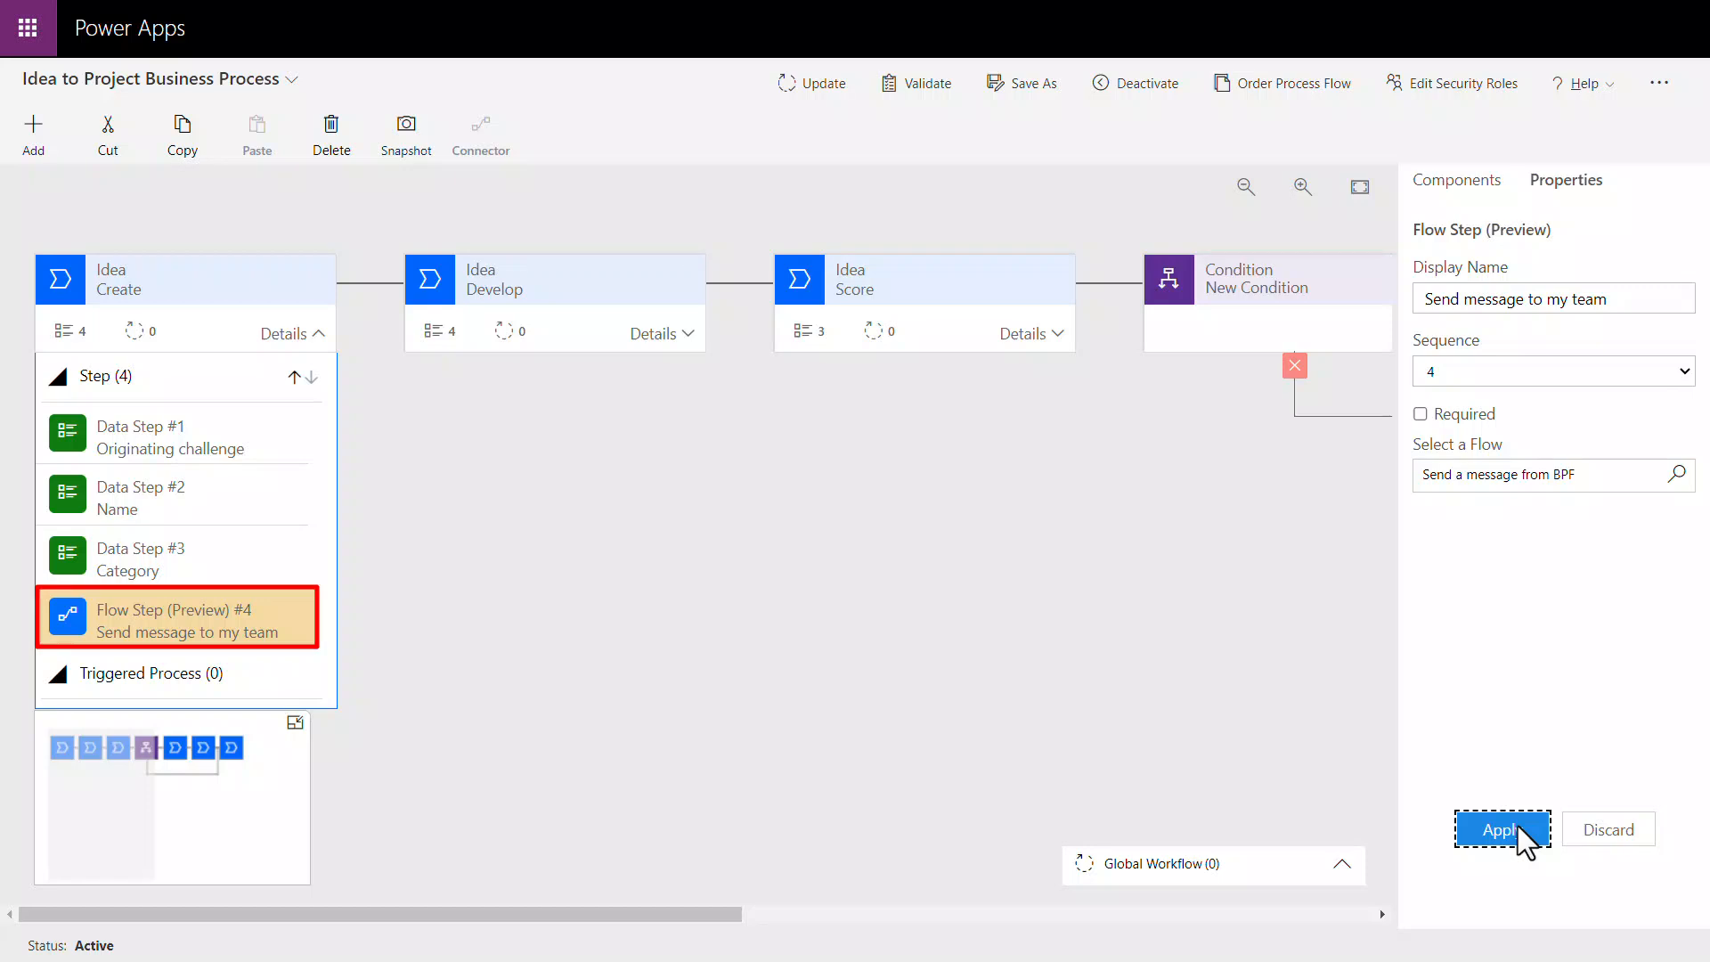
# Step: Add a workflow to the triggered processes of the Develop stage
pyautogui.click(675, 343)
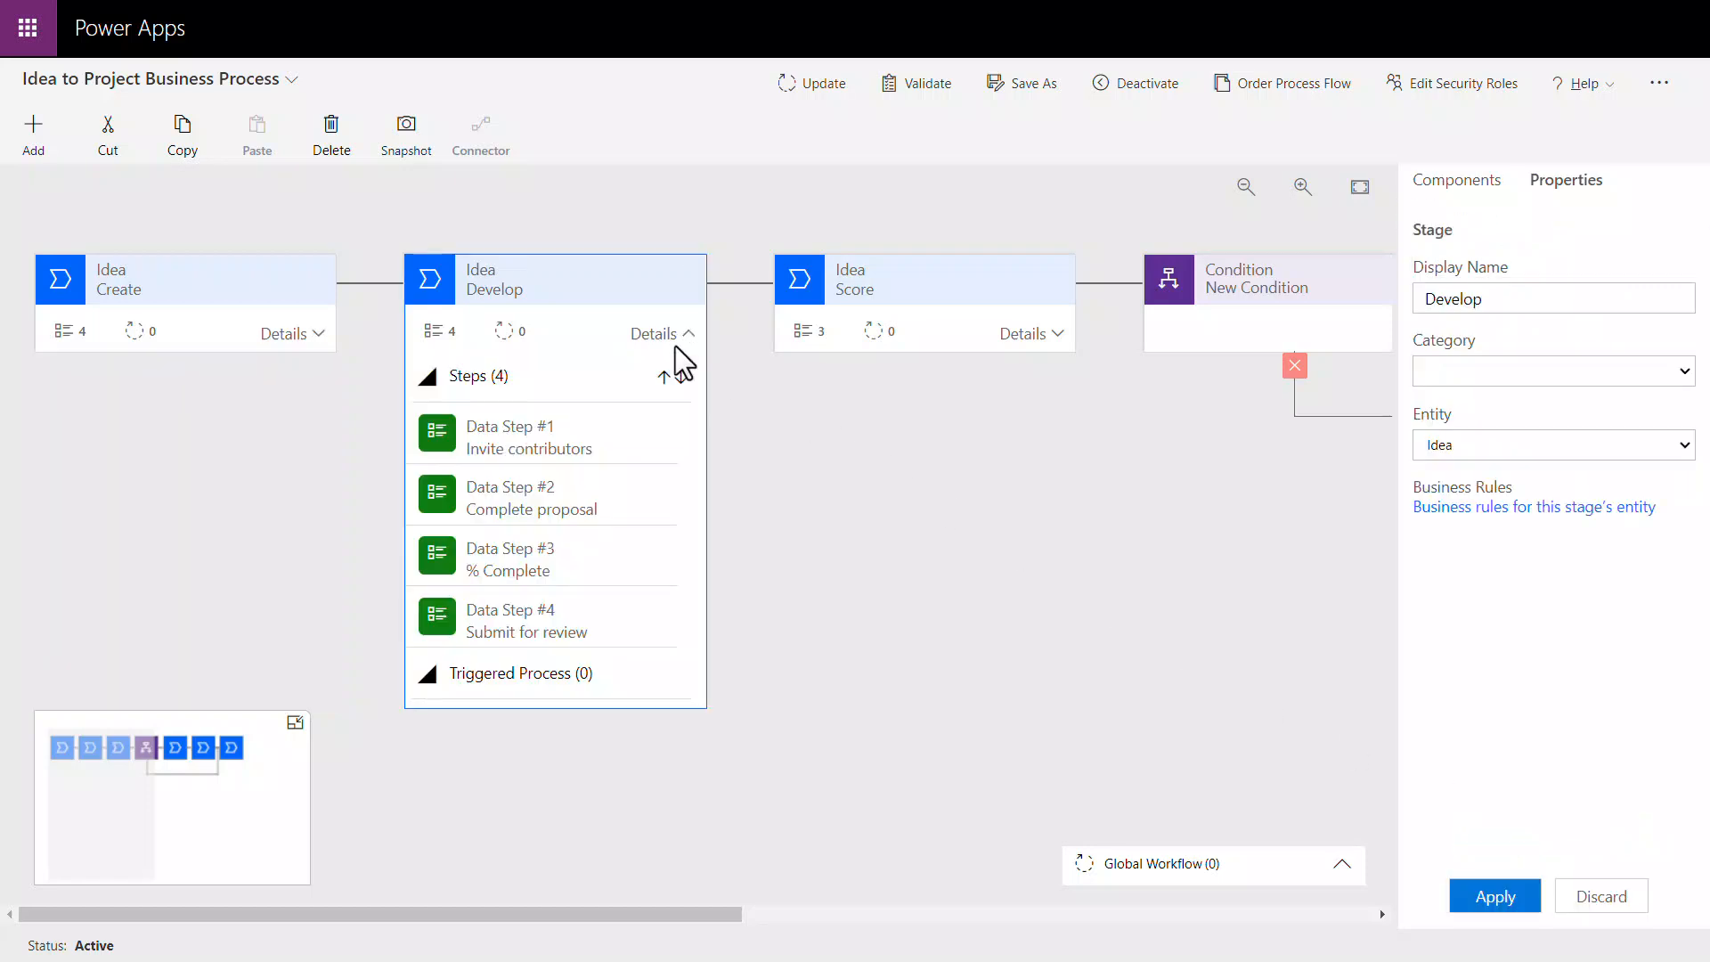
pyautogui.click(35, 138)
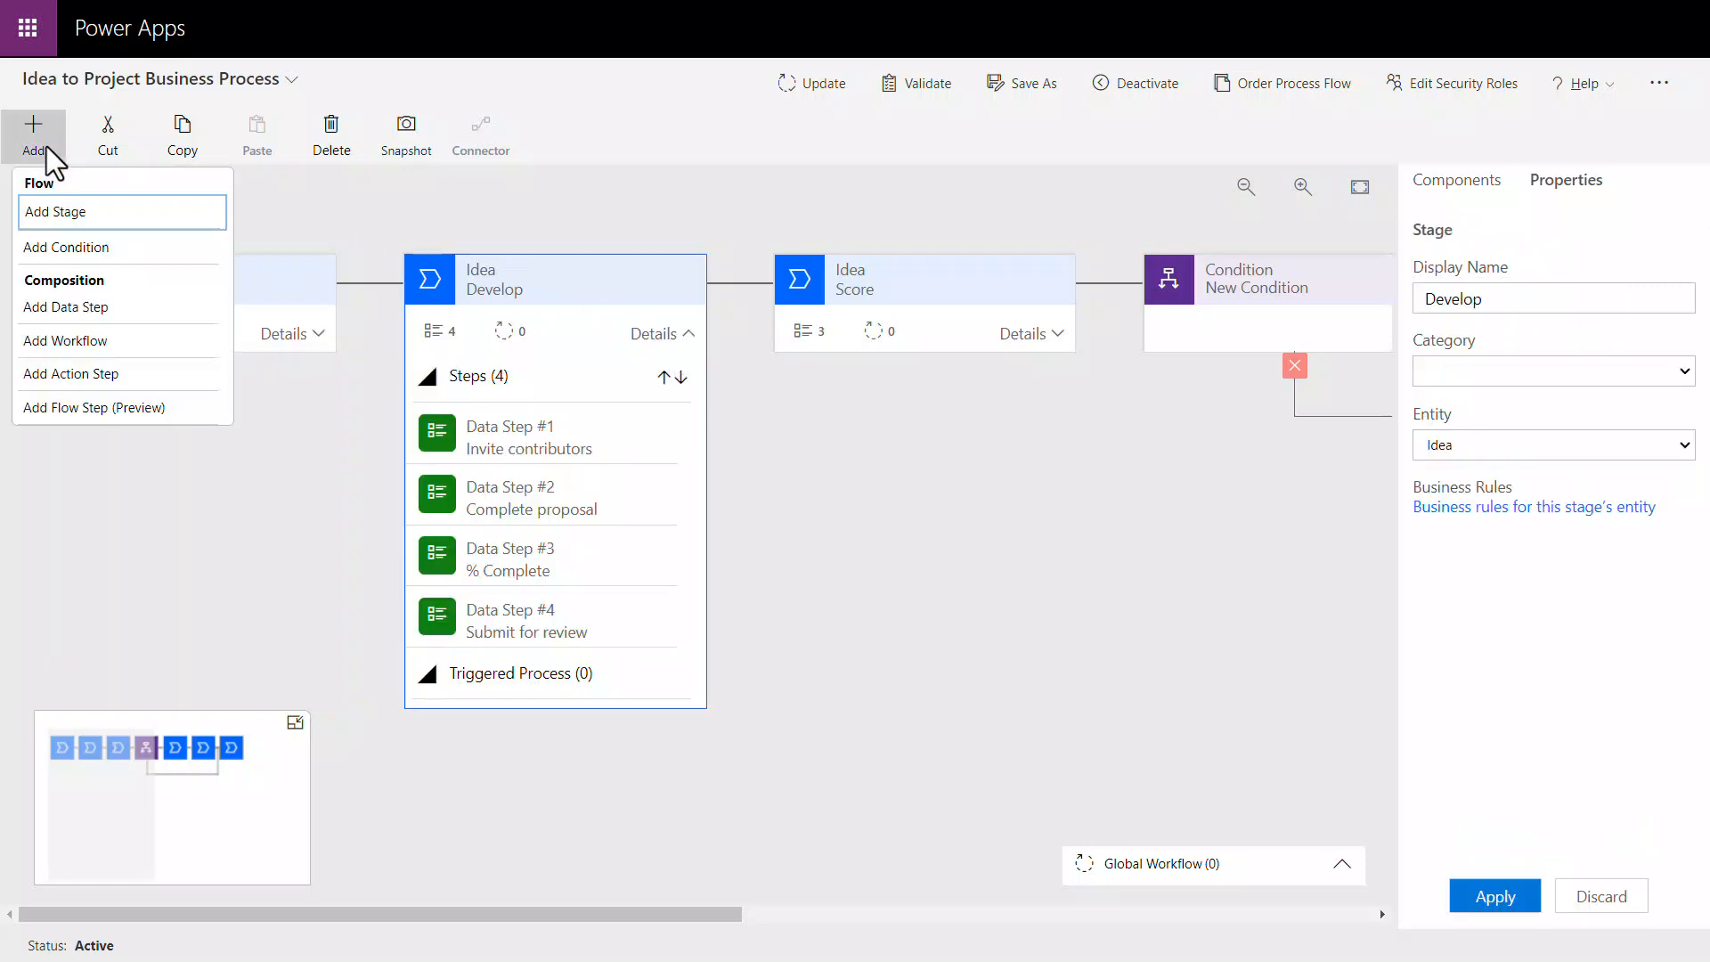
pyautogui.click(109, 350)
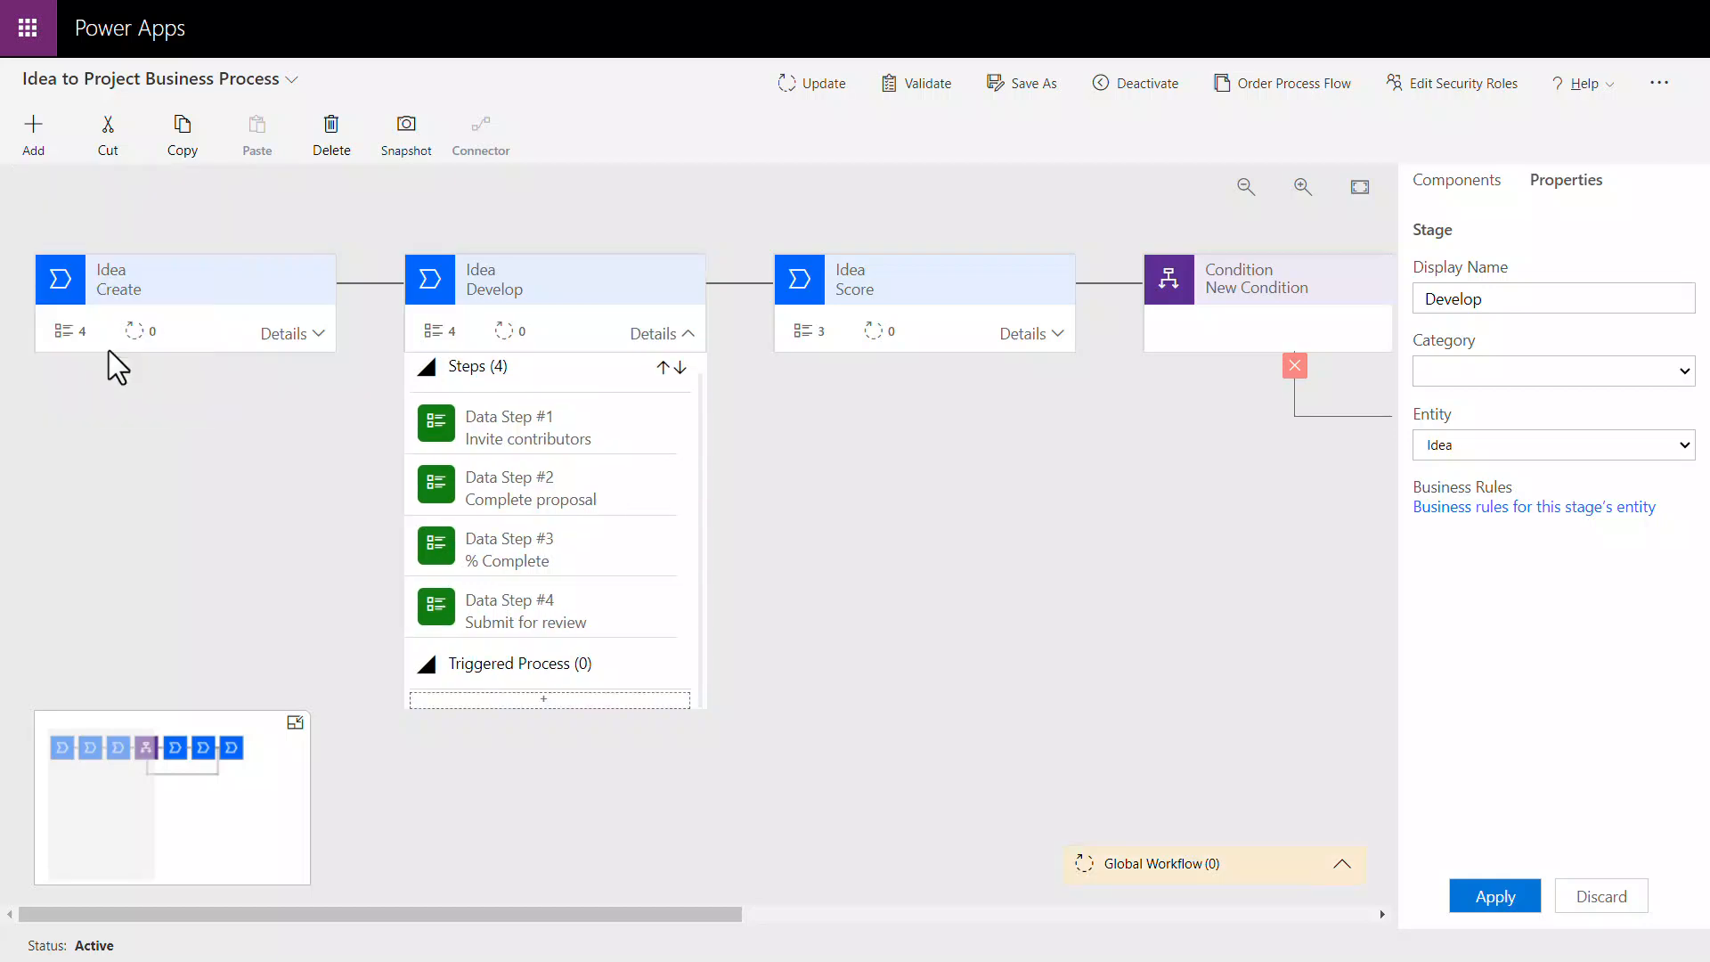
pyautogui.click(553, 700)
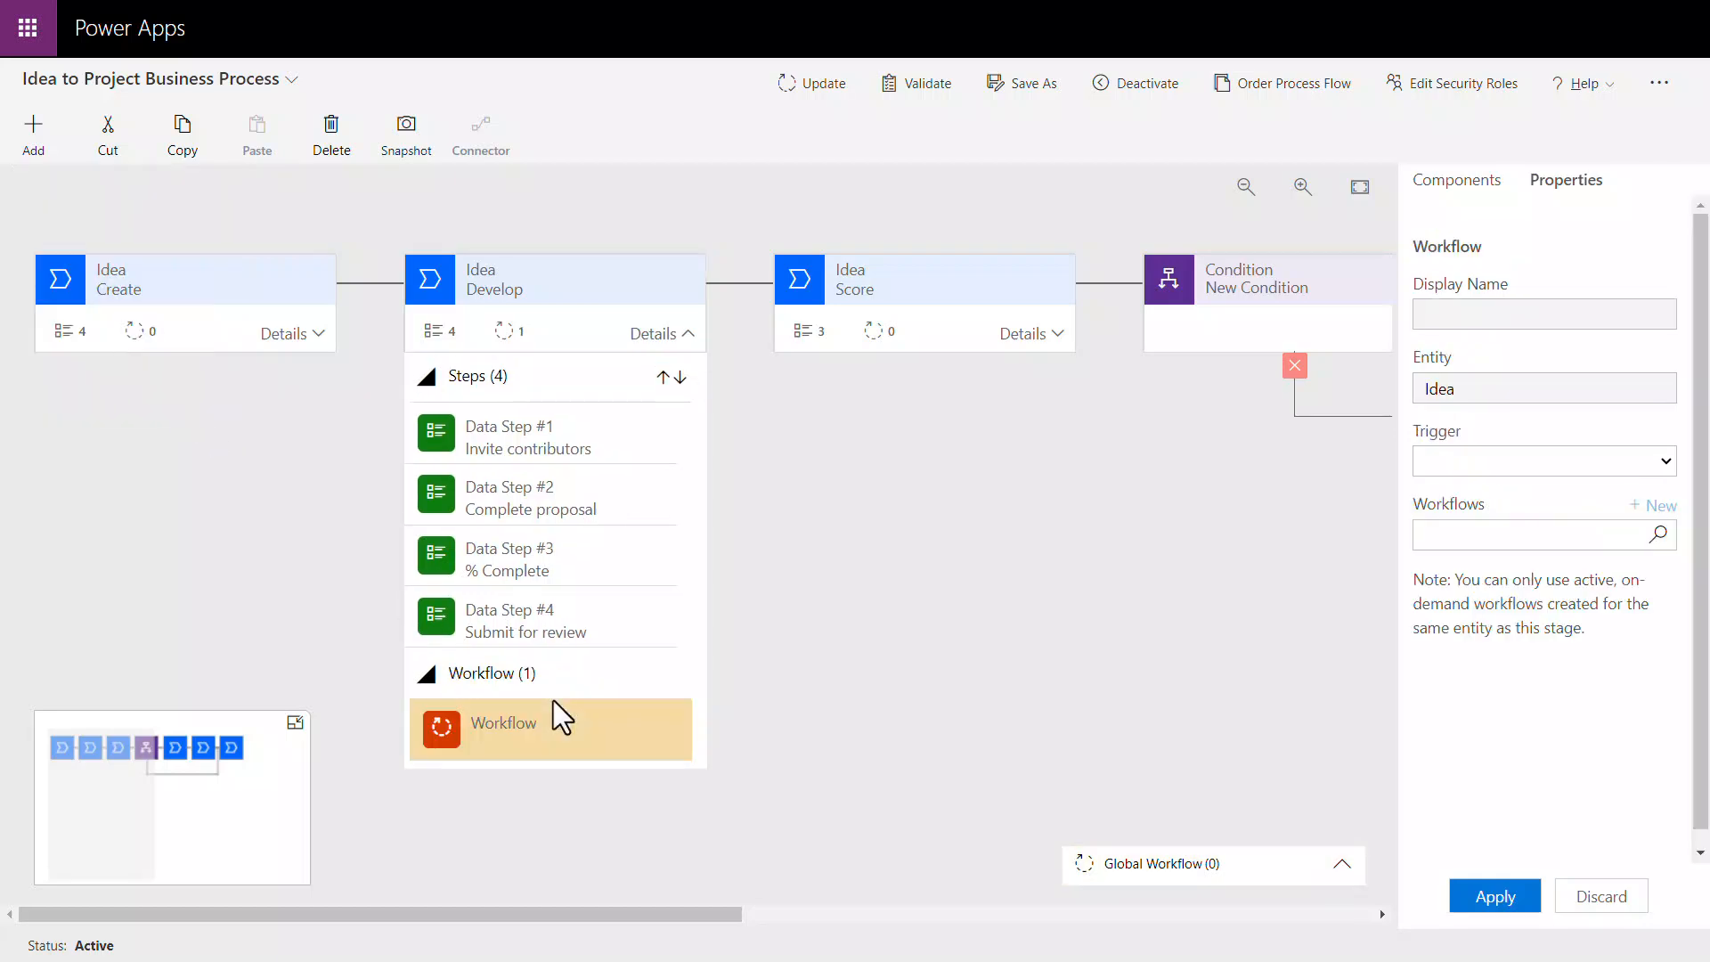
# Step: Set the Develop stage workflow to run Check percentage of completion on Stage Exit, and update the business process flow
pyautogui.click(1668, 464)
pyautogui.click(1515, 505)
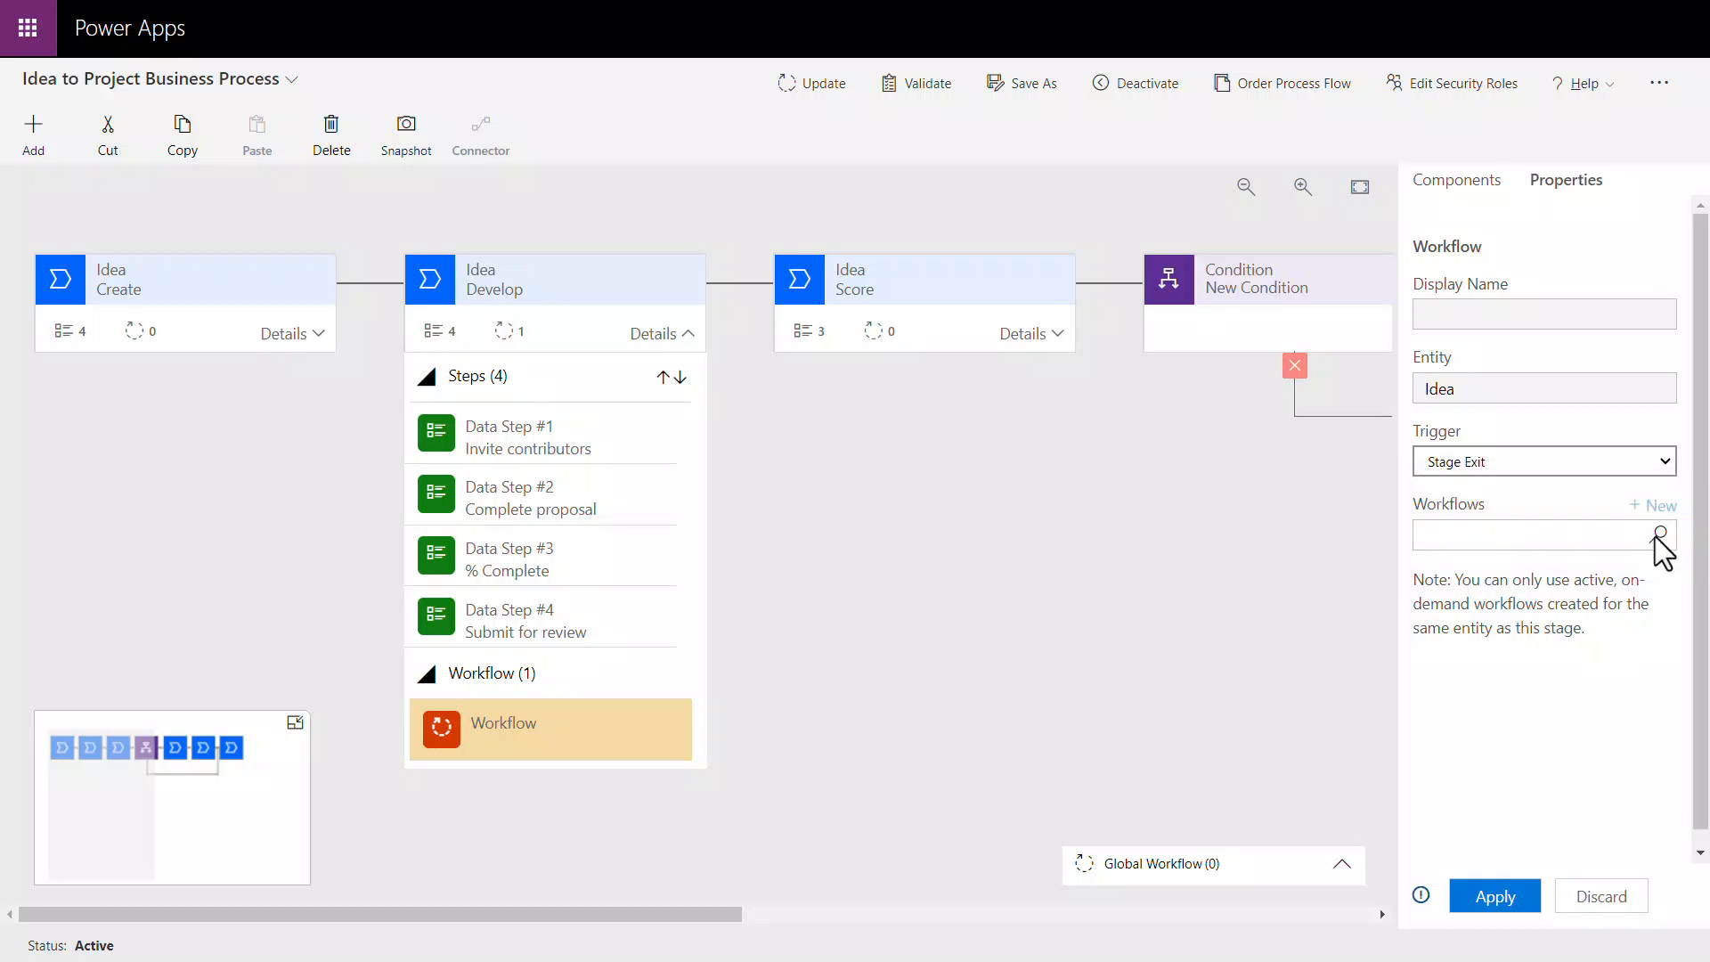
pyautogui.click(1660, 534)
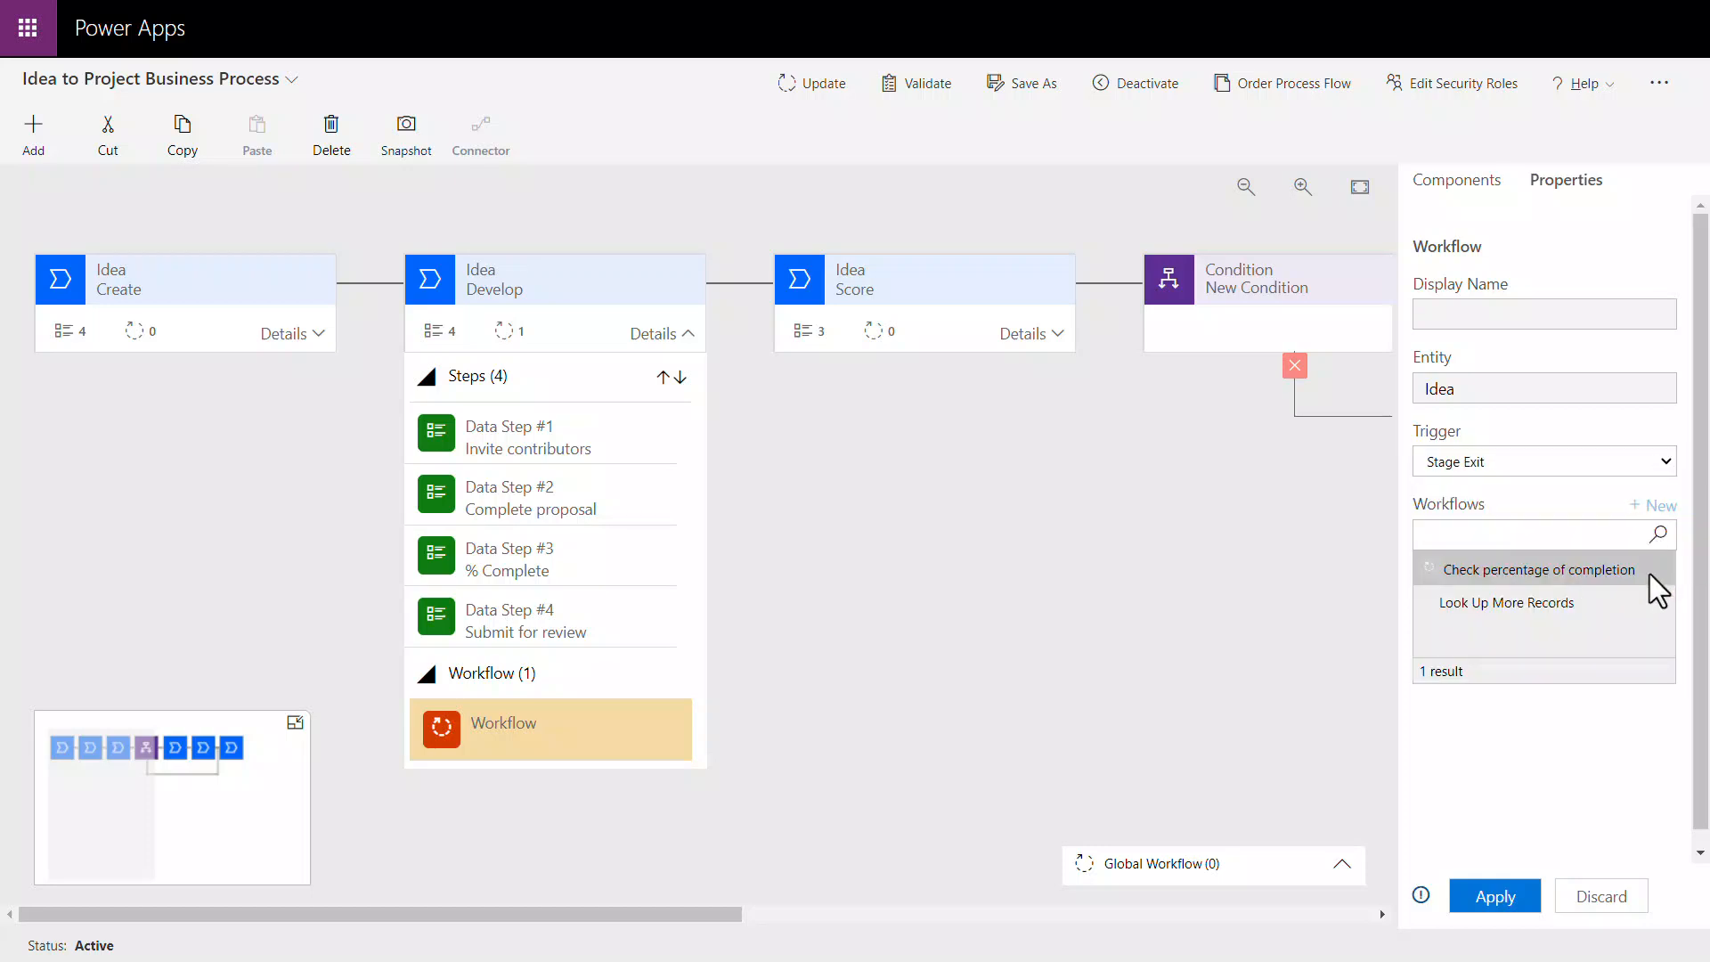
pyautogui.click(1650, 574)
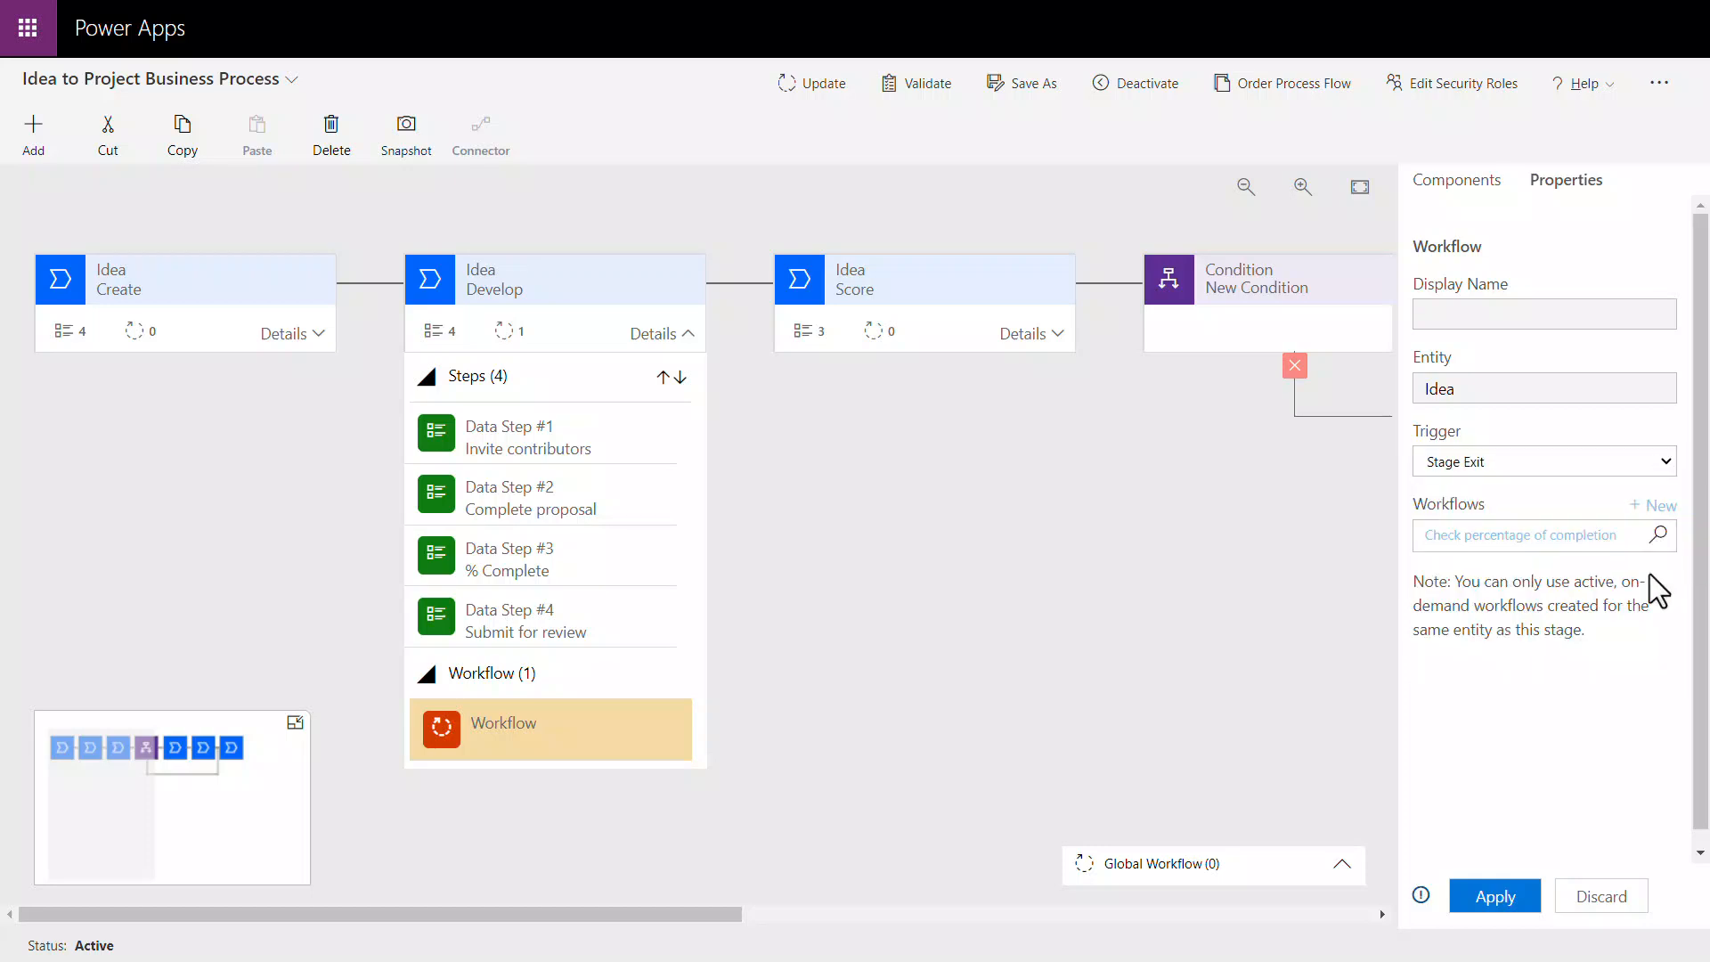
pyautogui.click(1514, 891)
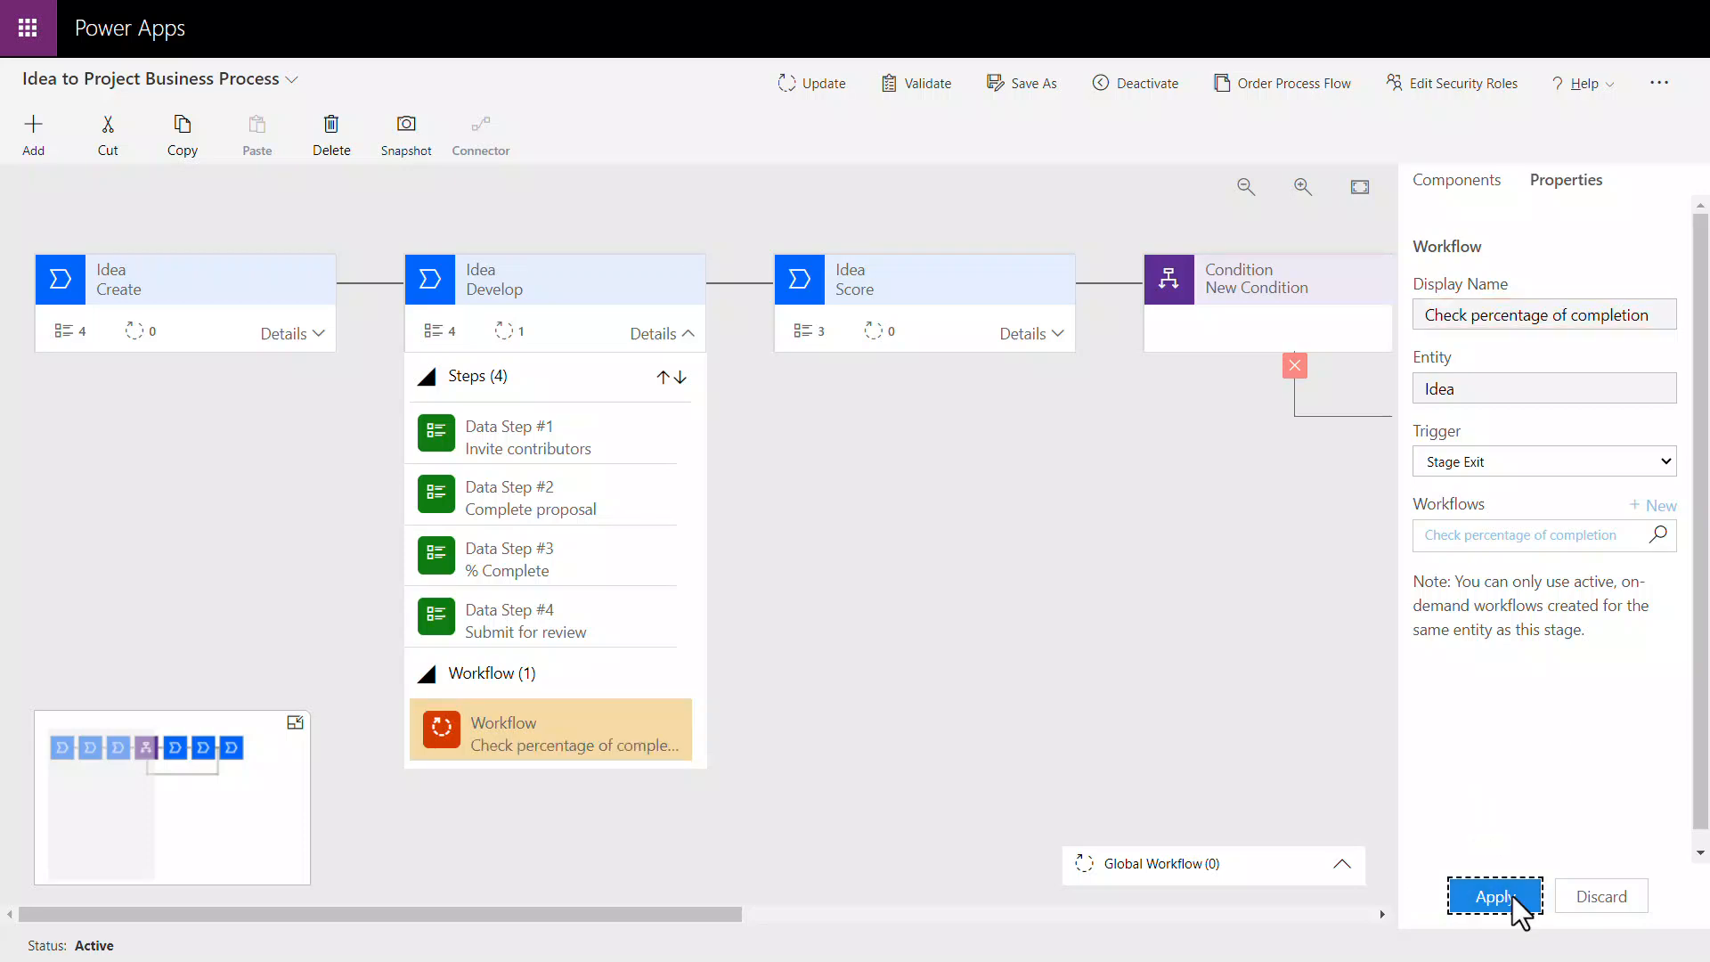
pyautogui.click(813, 84)
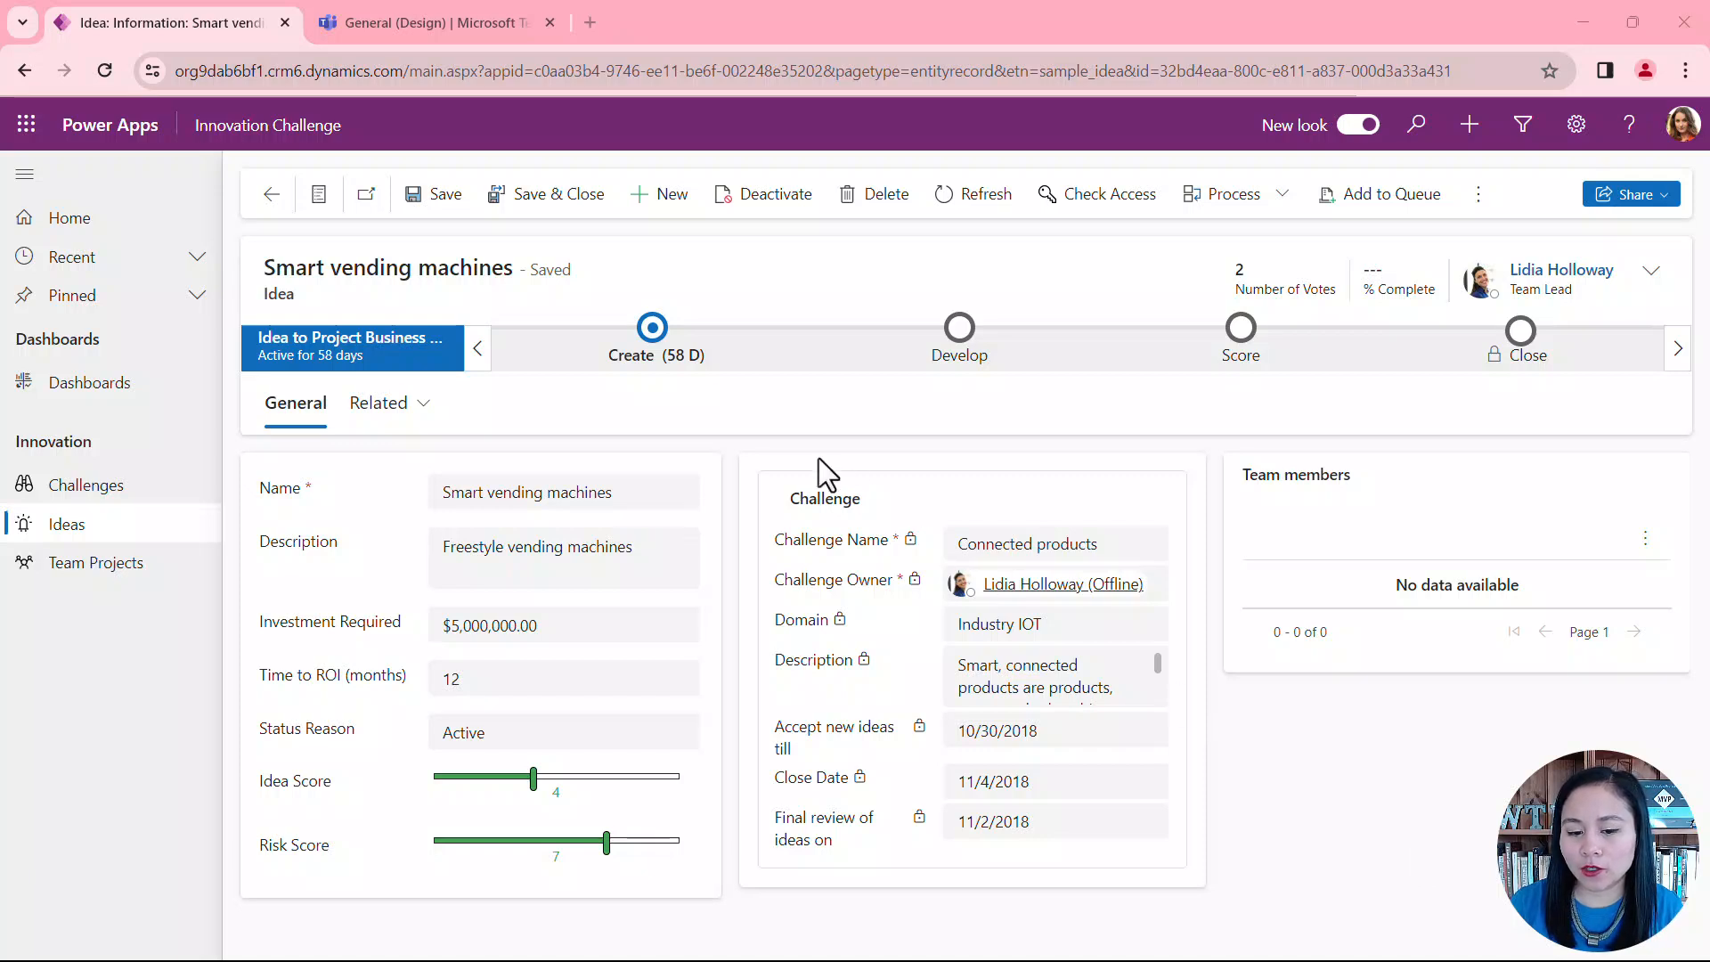
# Step: Run the Create stage's flow step with the comment "Hi team check out this cool idea!" and refresh the record to check its status
pyautogui.click(659, 363)
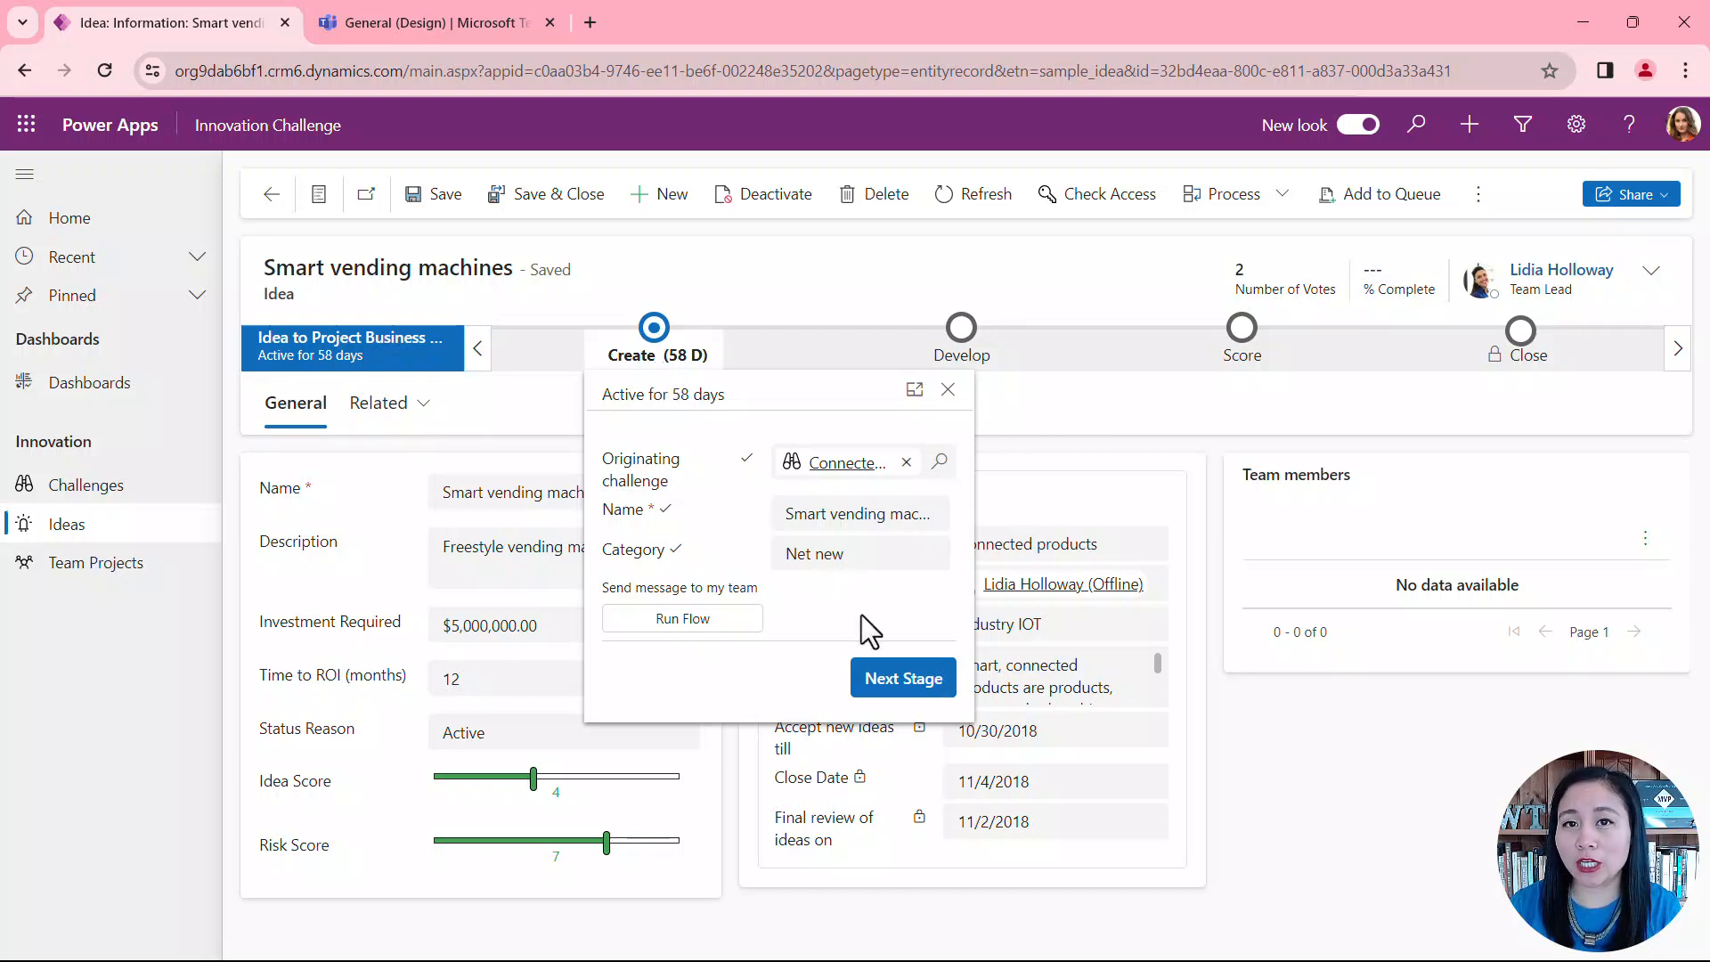
pyautogui.click(735, 626)
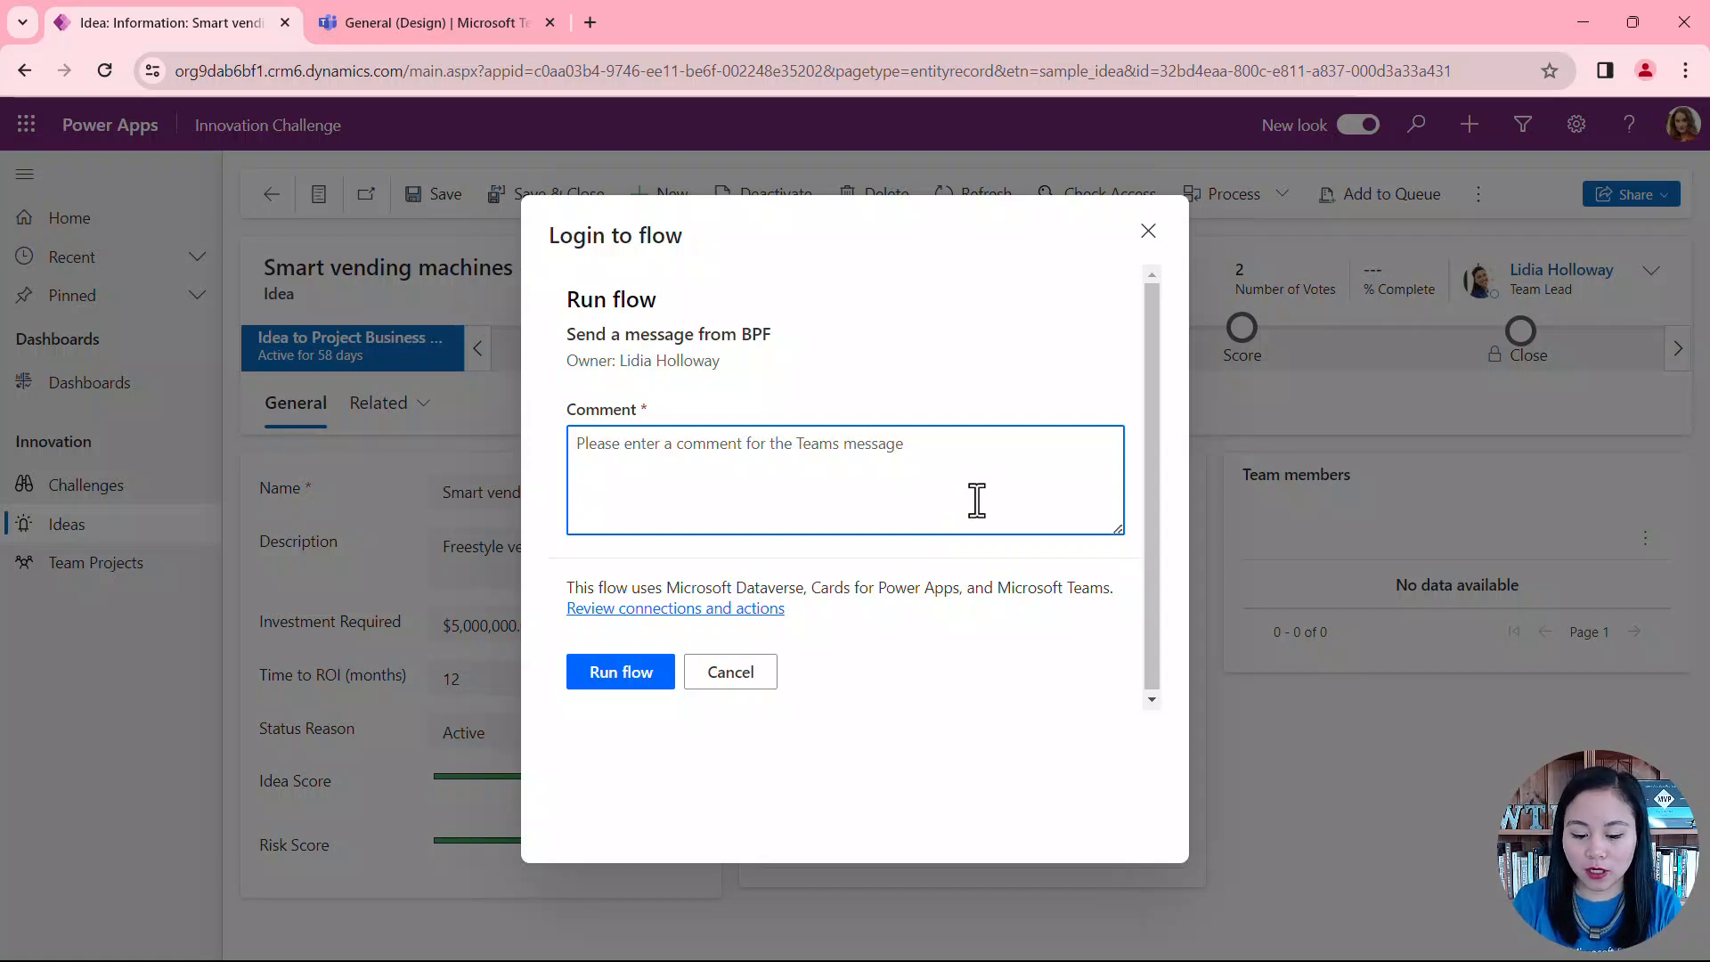
pyautogui.write('Hi te')
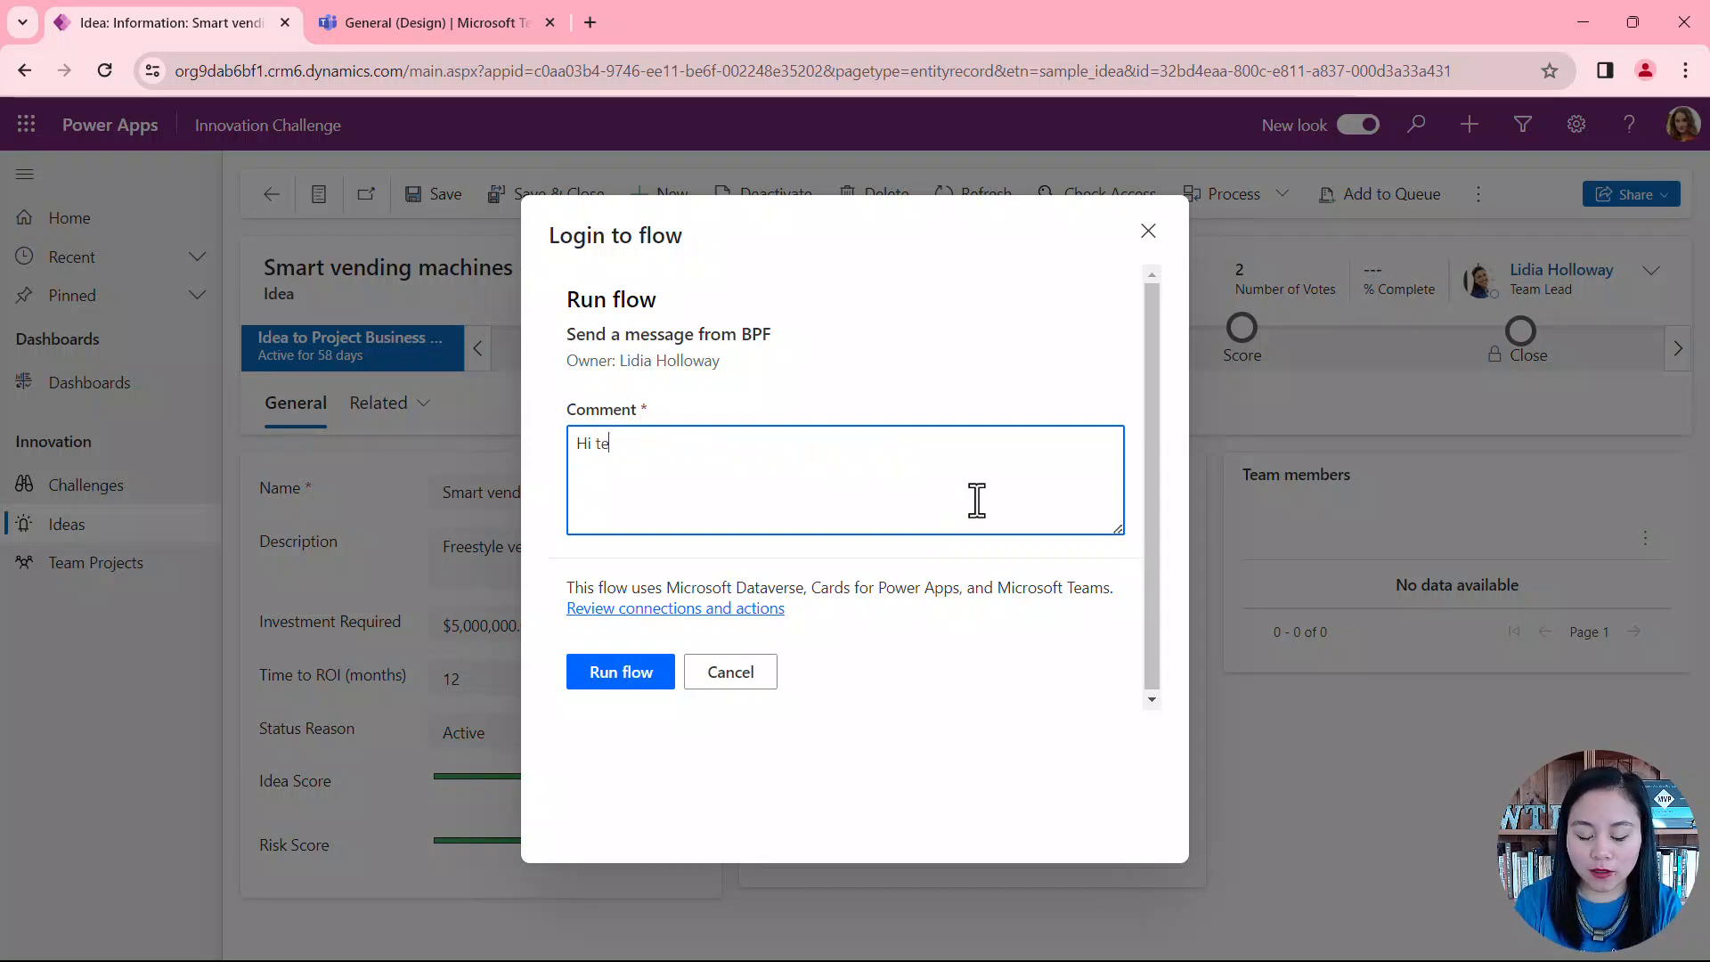
pyautogui.write('am check out this cool id')
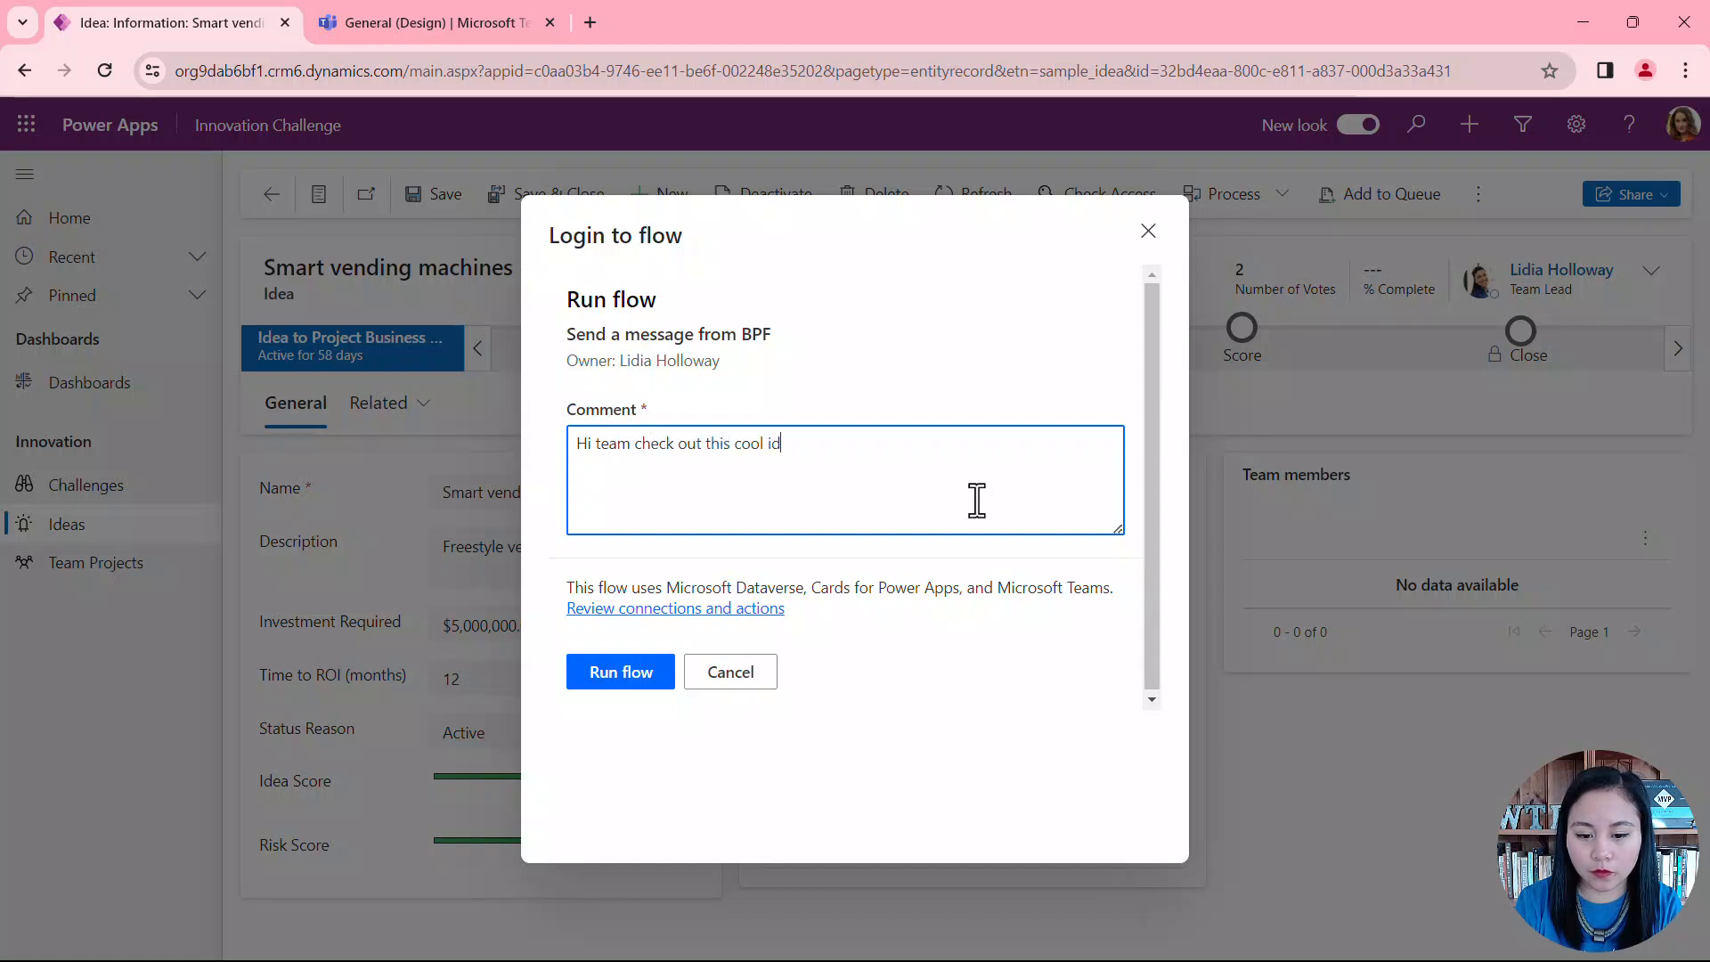
pyautogui.write('ea!')
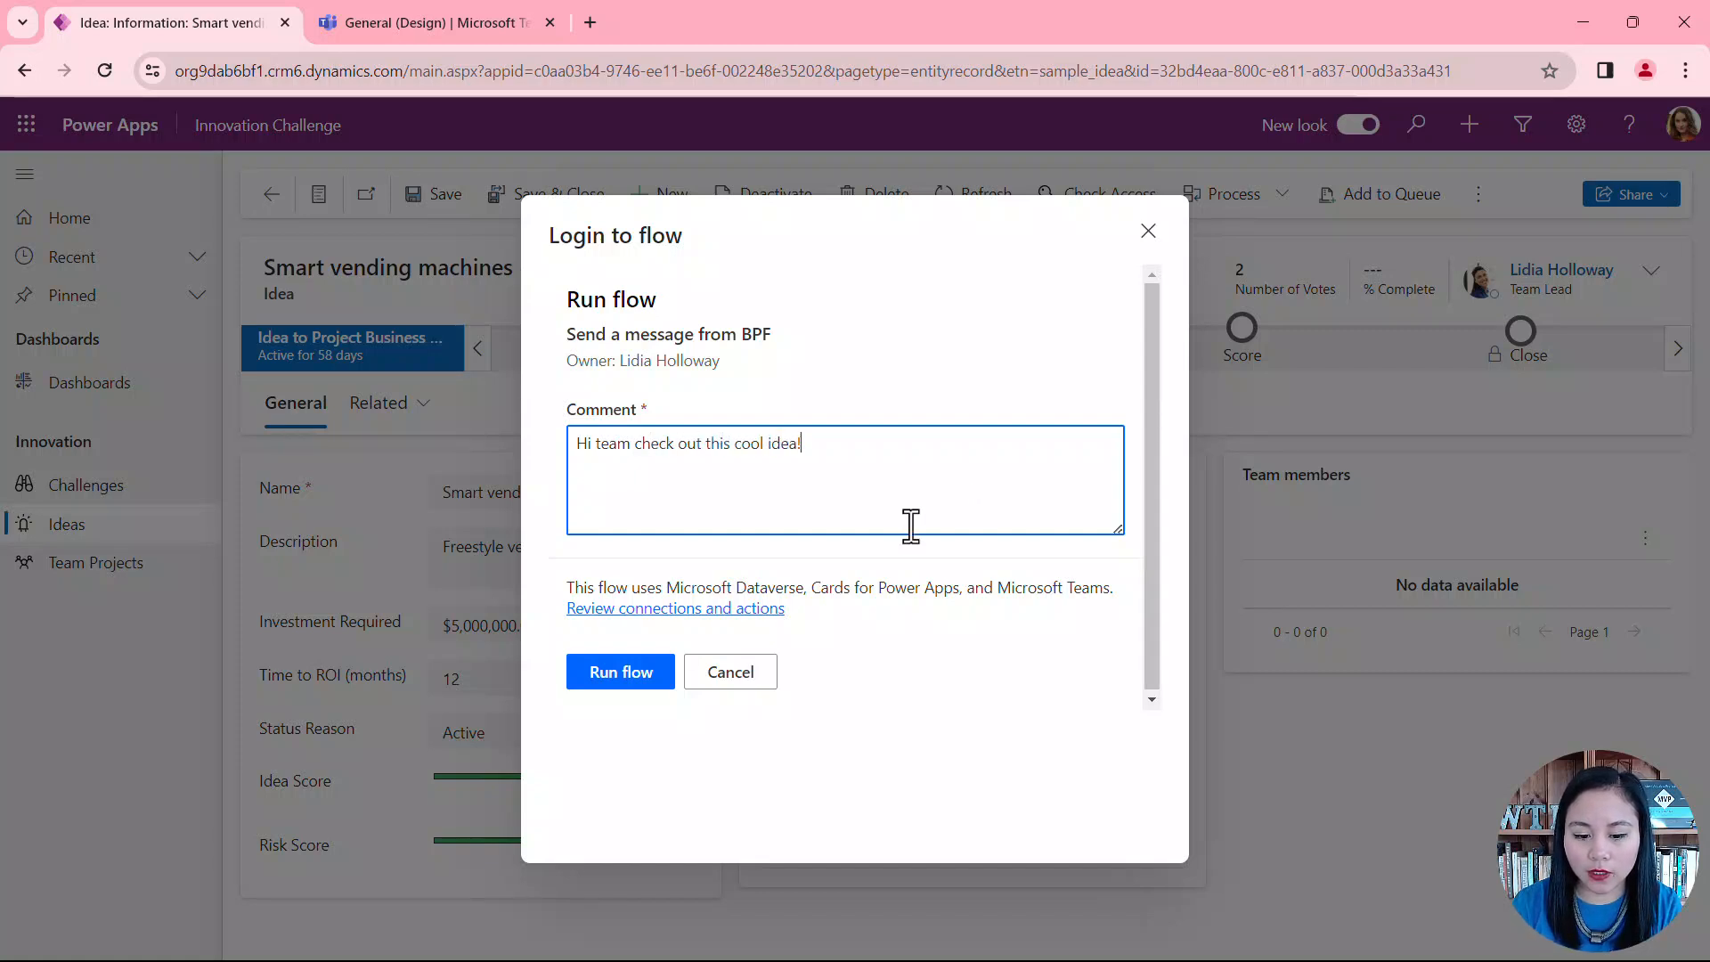
pyautogui.click(661, 682)
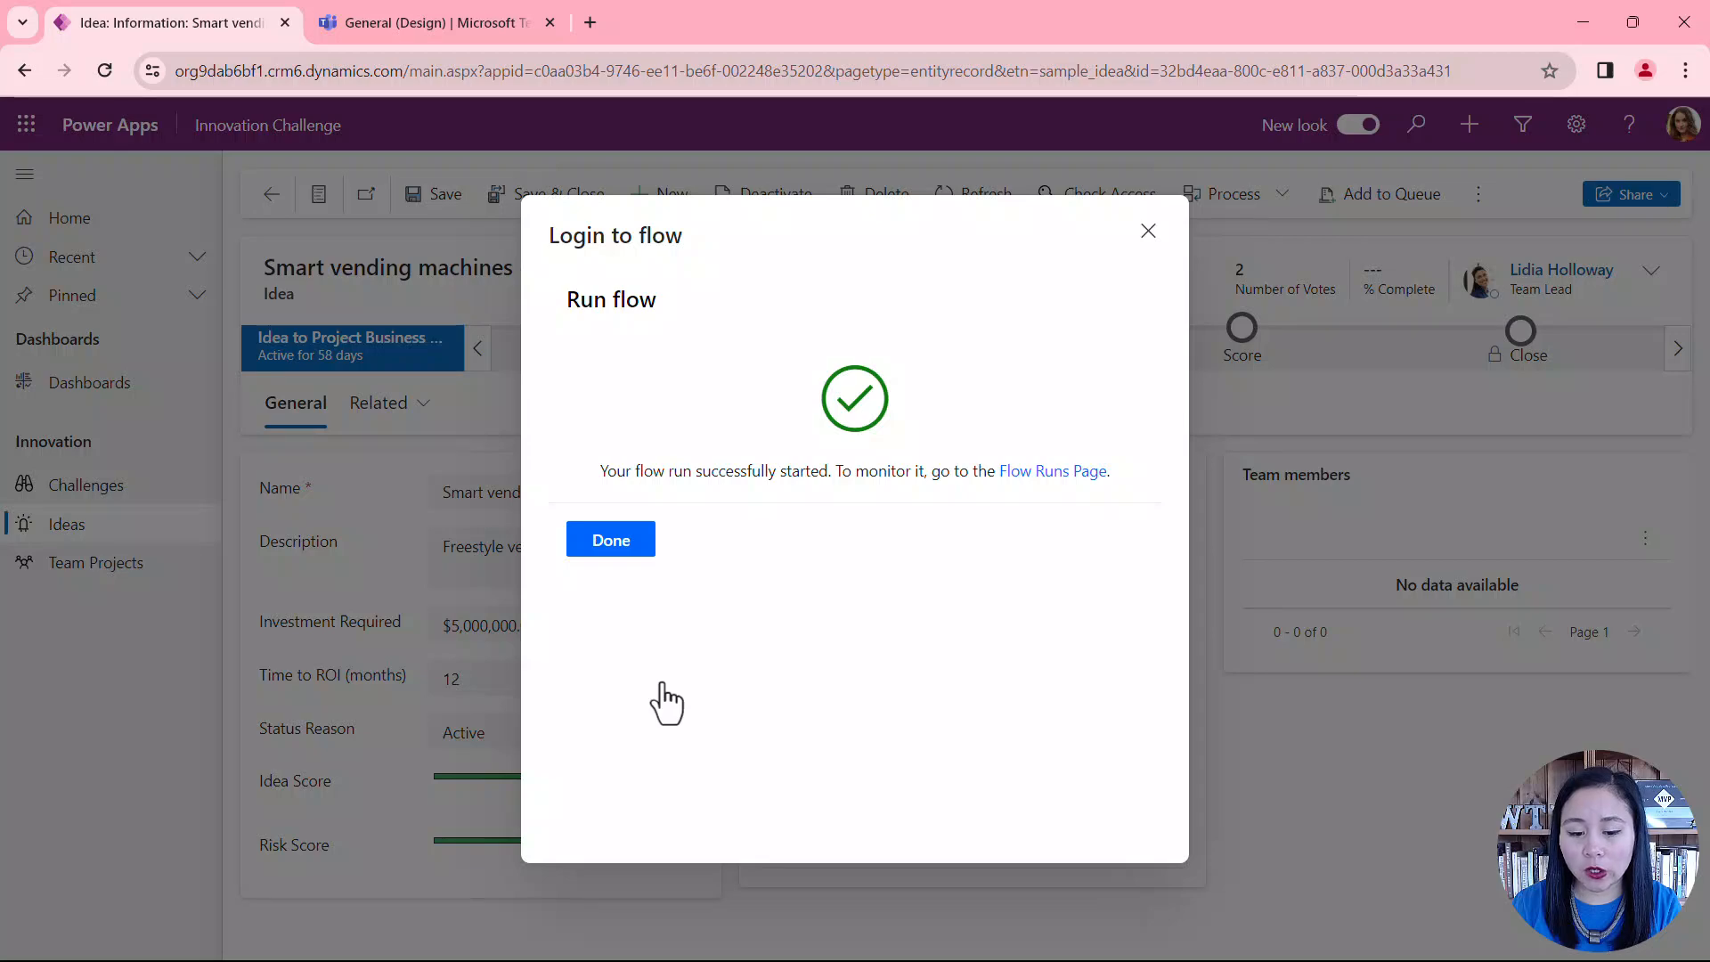
pyautogui.click(645, 561)
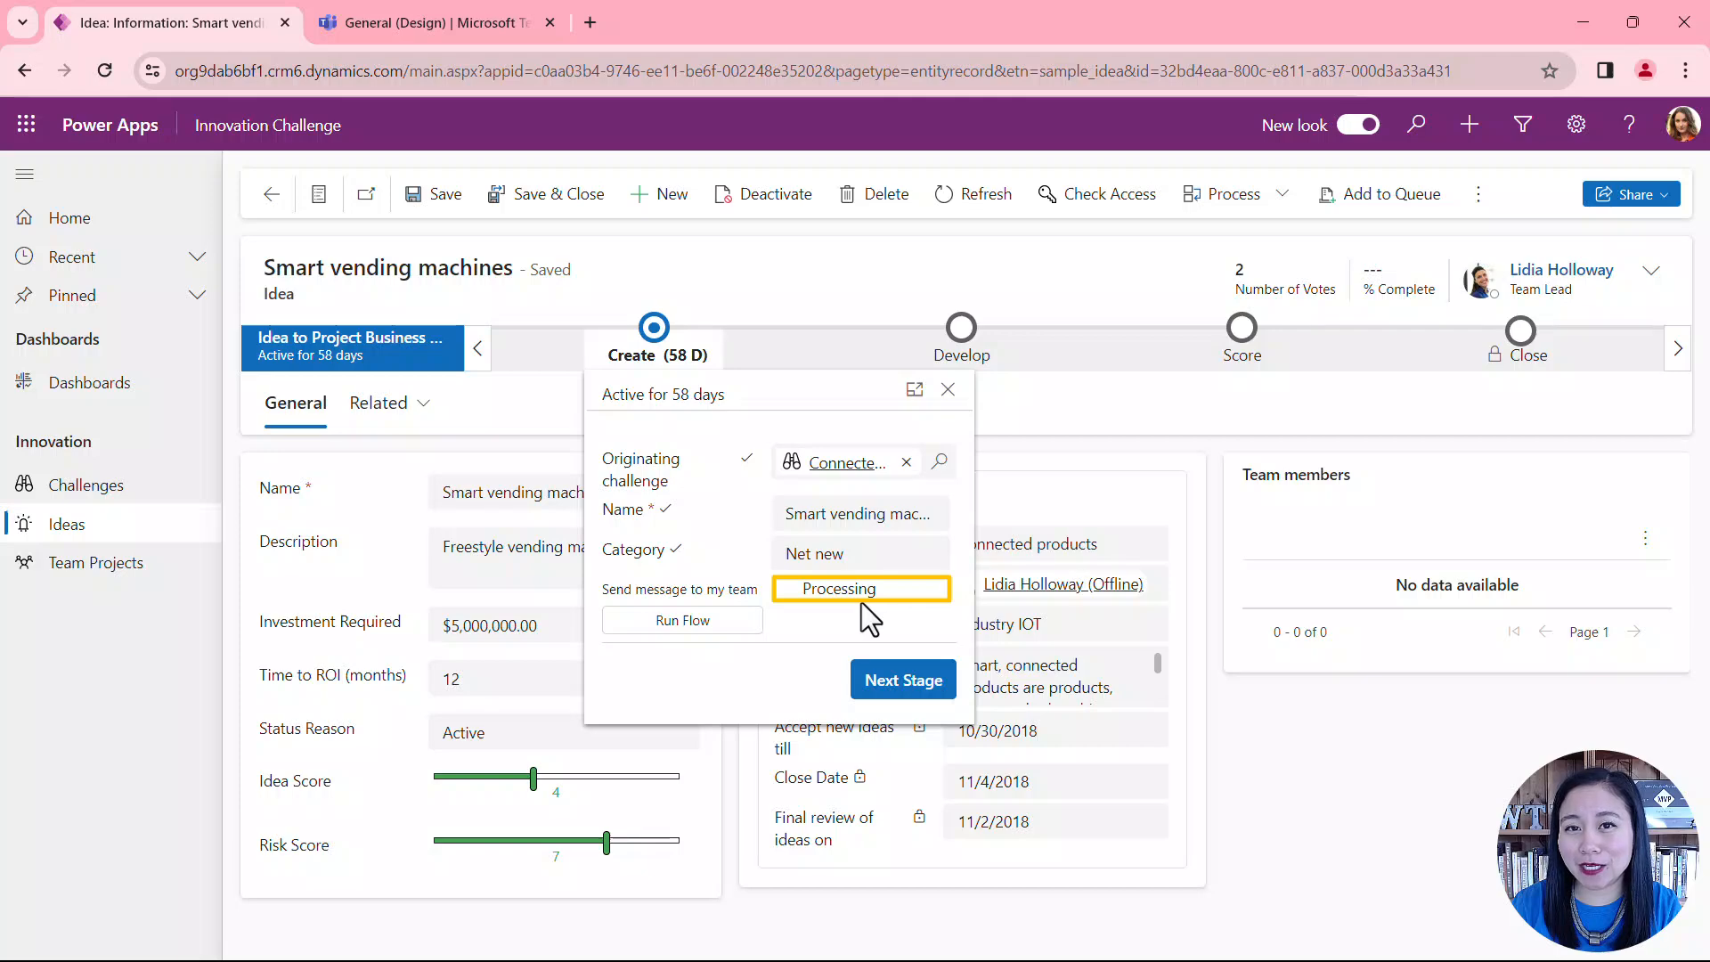
pyautogui.click(979, 217)
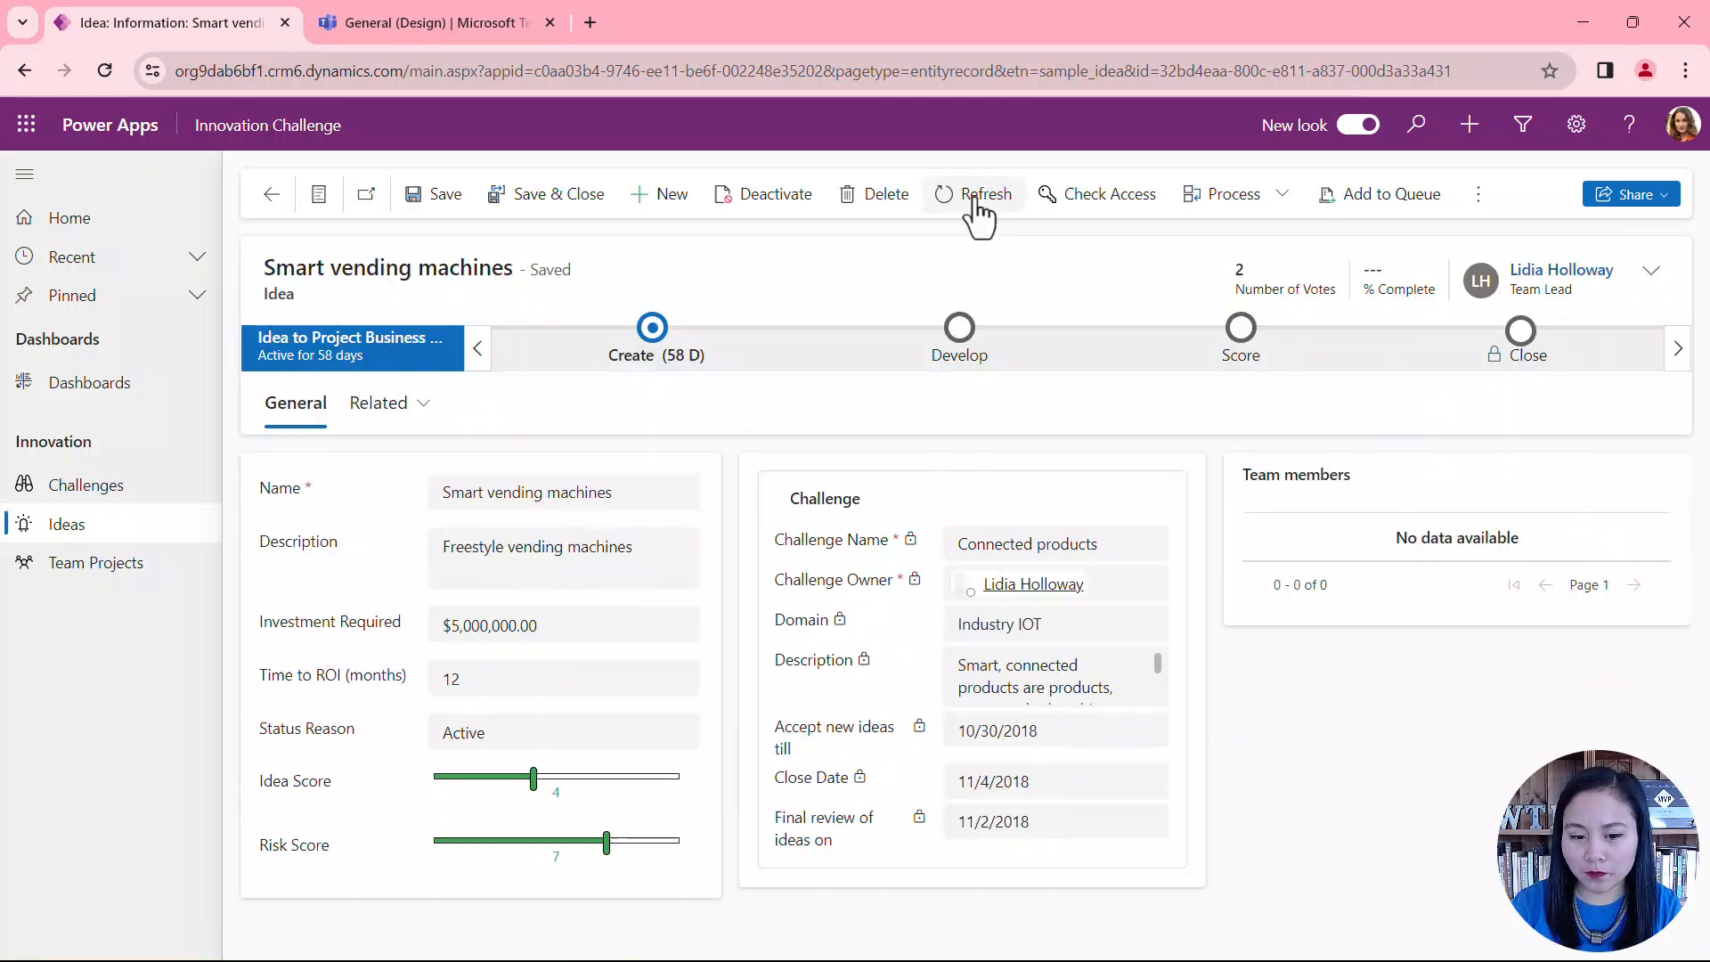
pyautogui.click(651, 361)
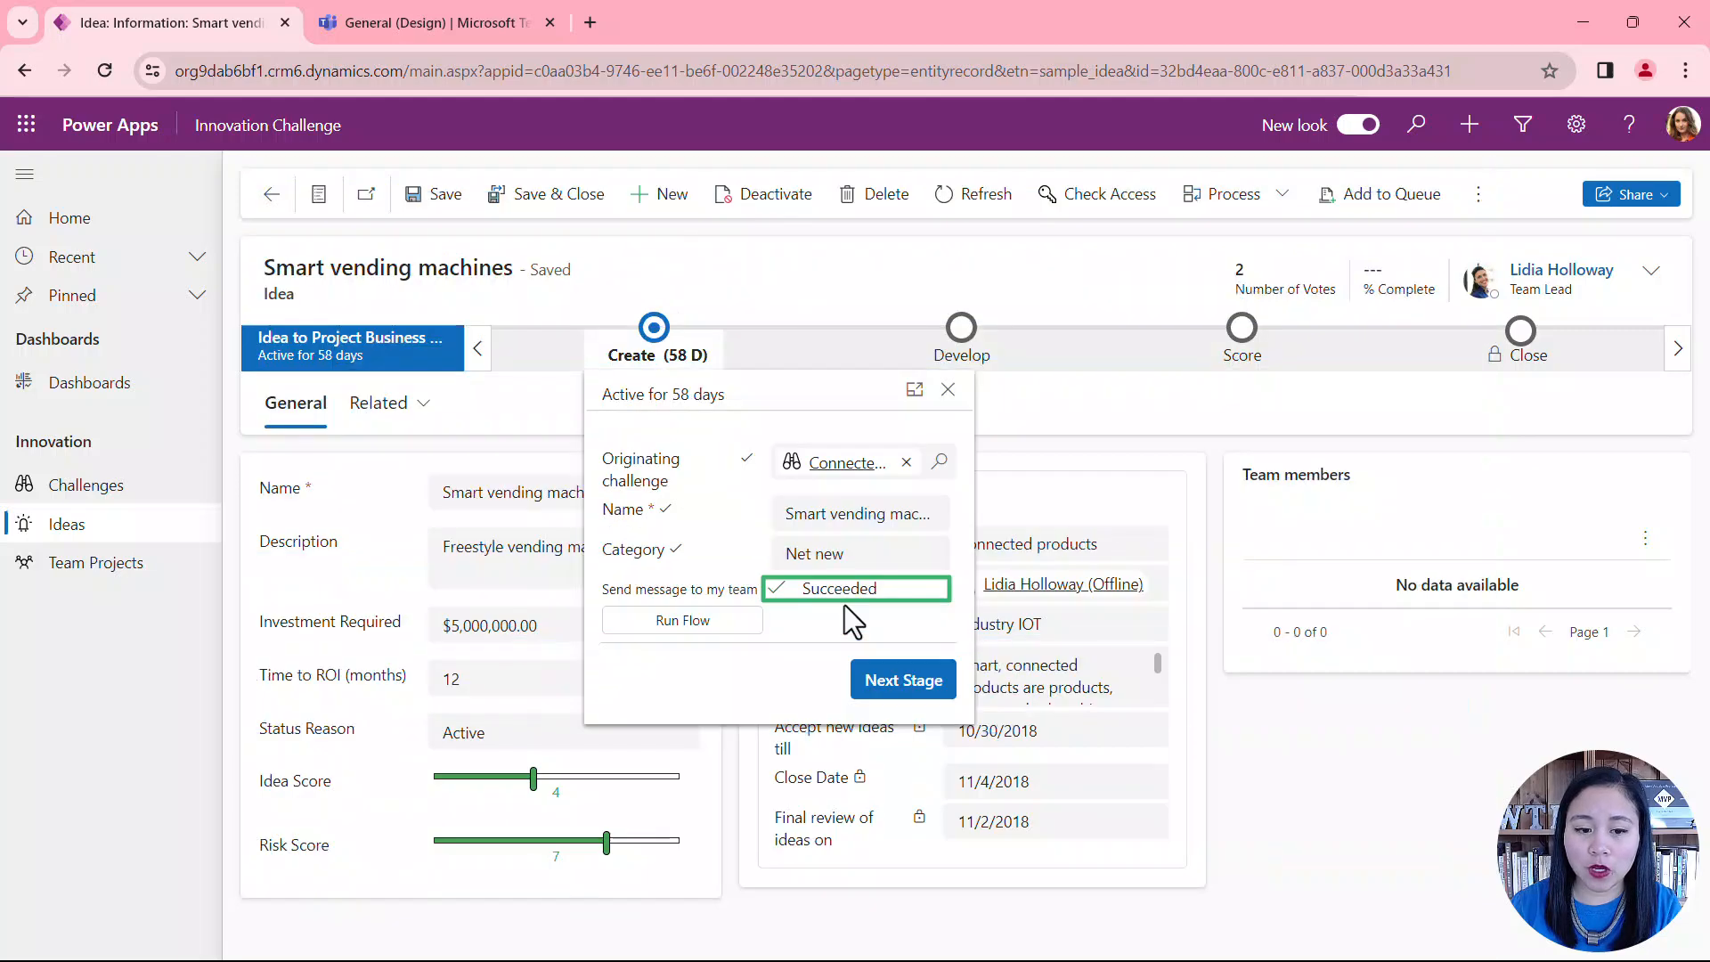
# Step: Switch to Teams, load and expand the newest card in the Design team's General channel, and open the idea from it
pyautogui.click(494, 26)
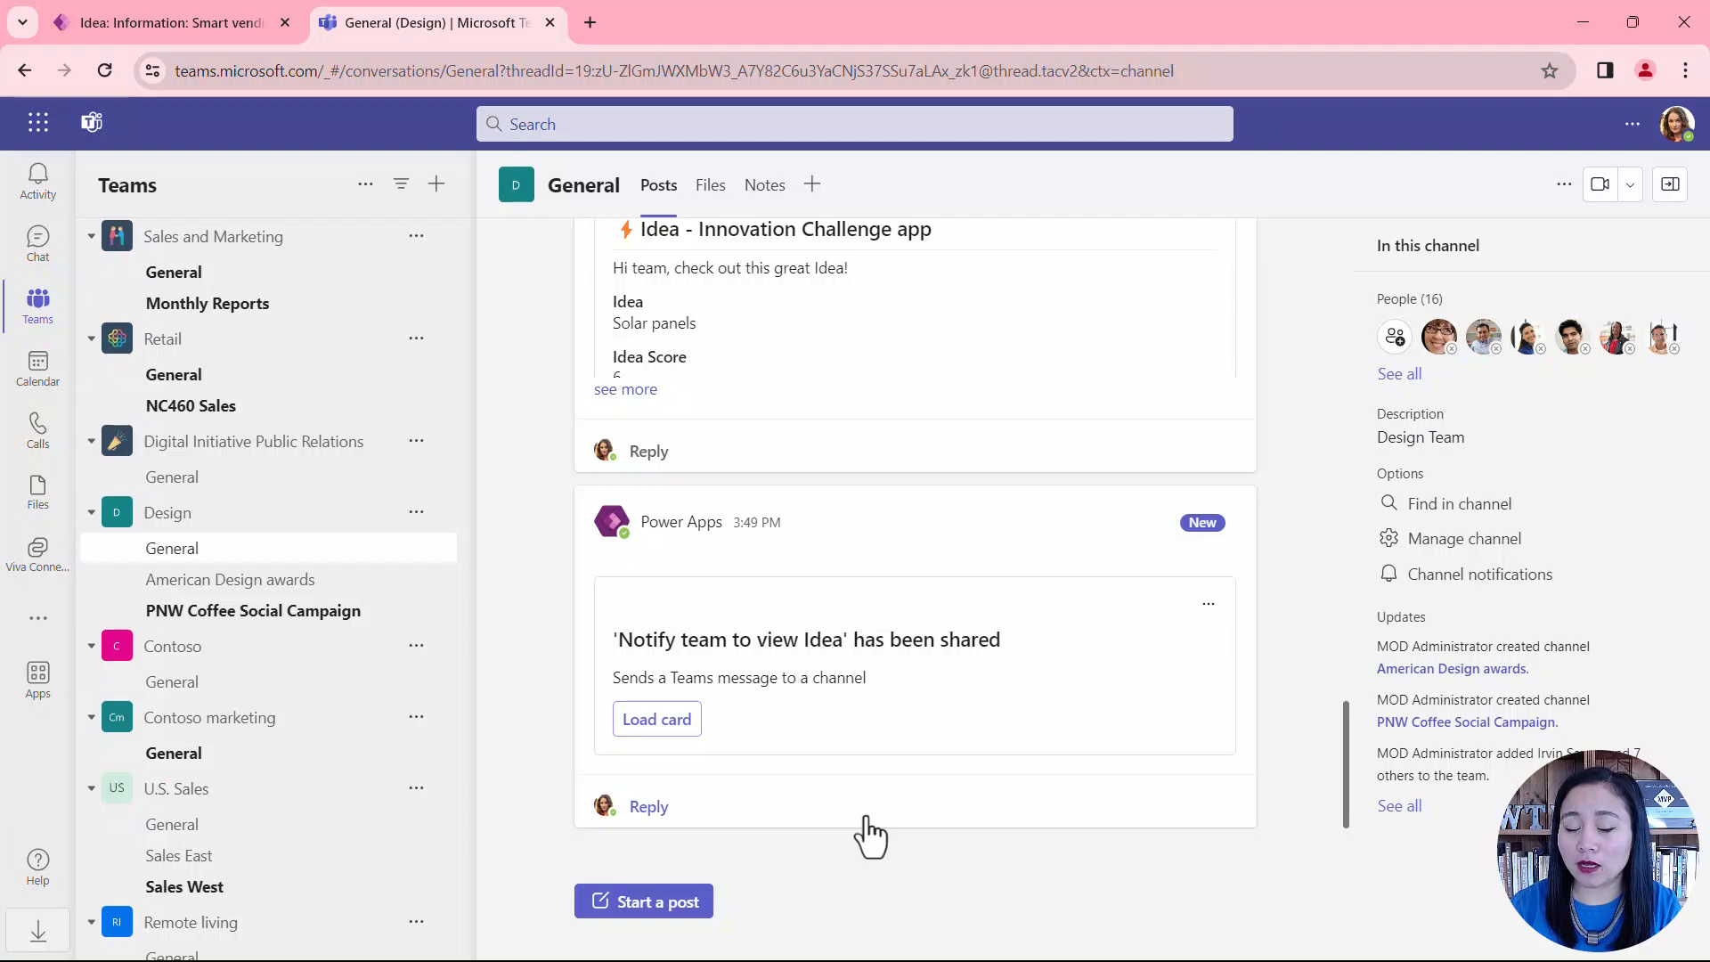
pyautogui.click(691, 732)
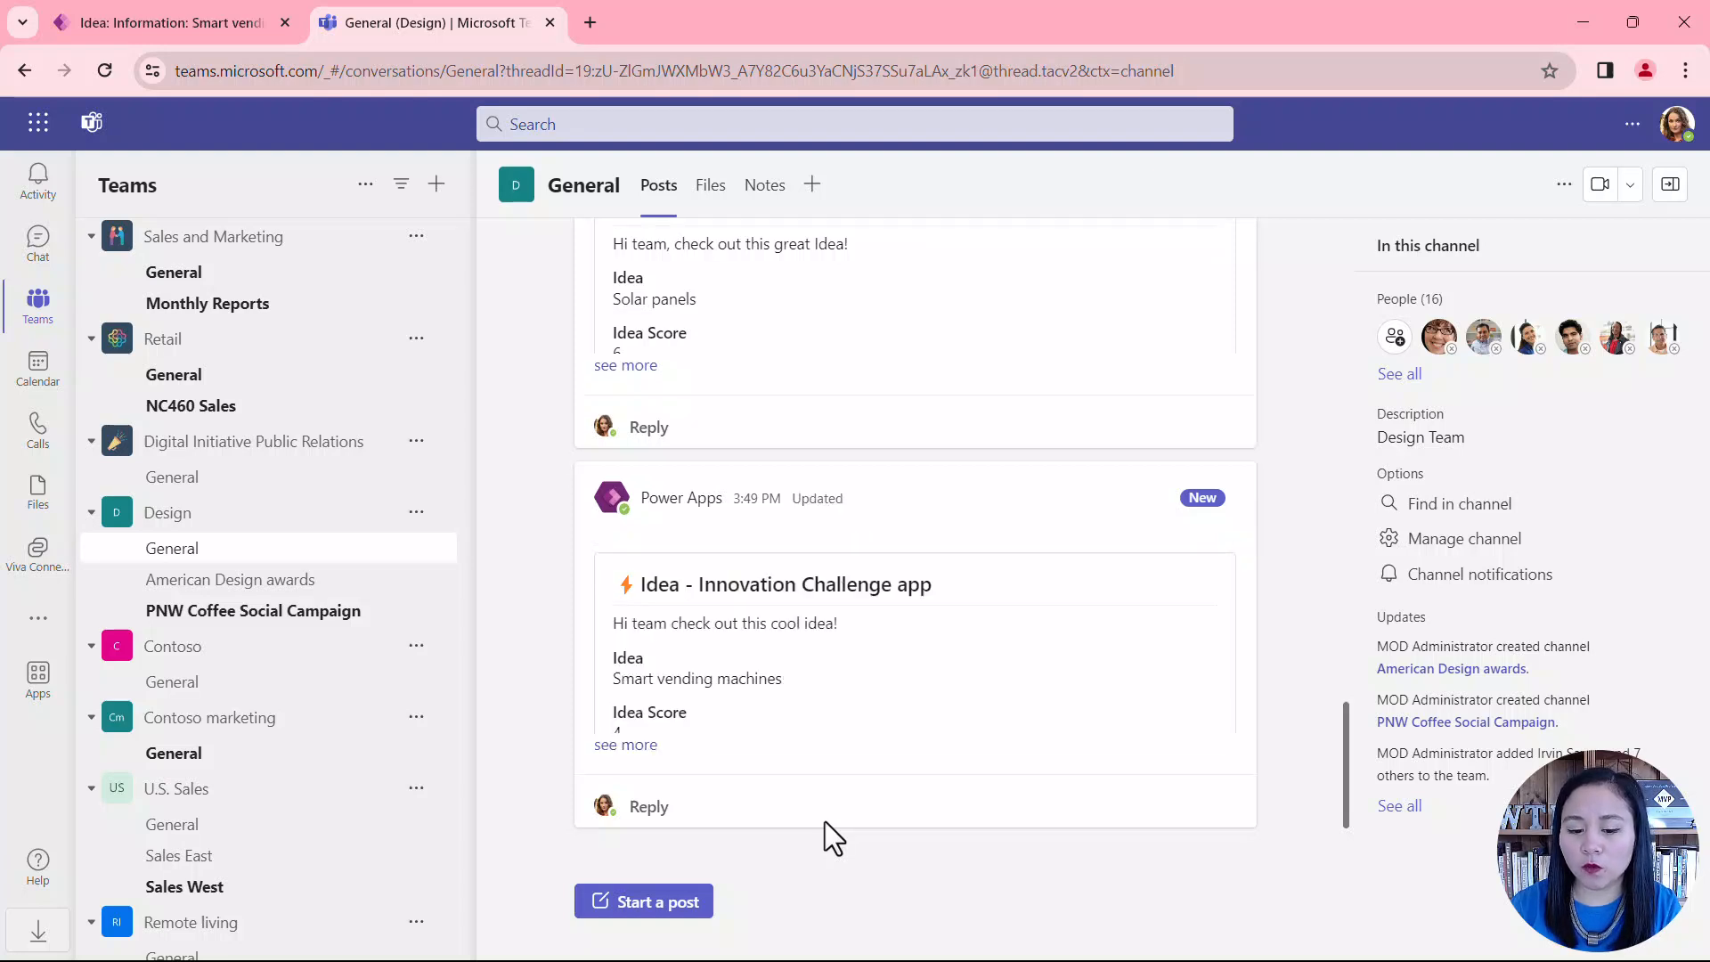
pyautogui.click(653, 749)
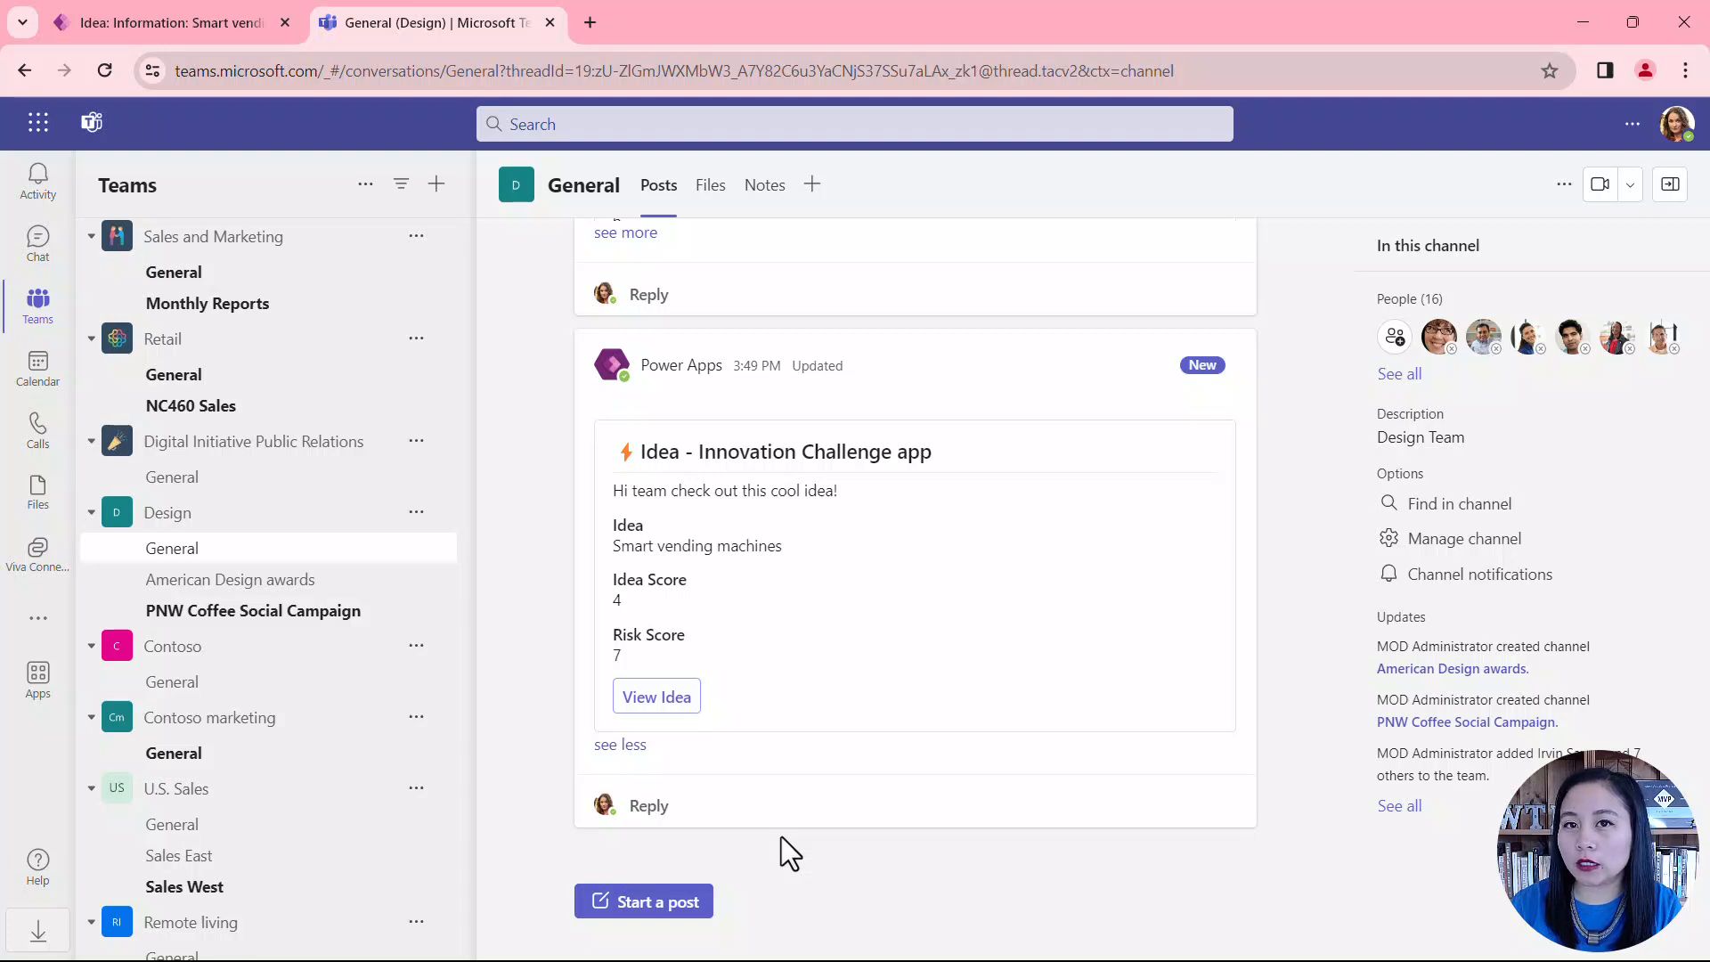
pyautogui.click(677, 712)
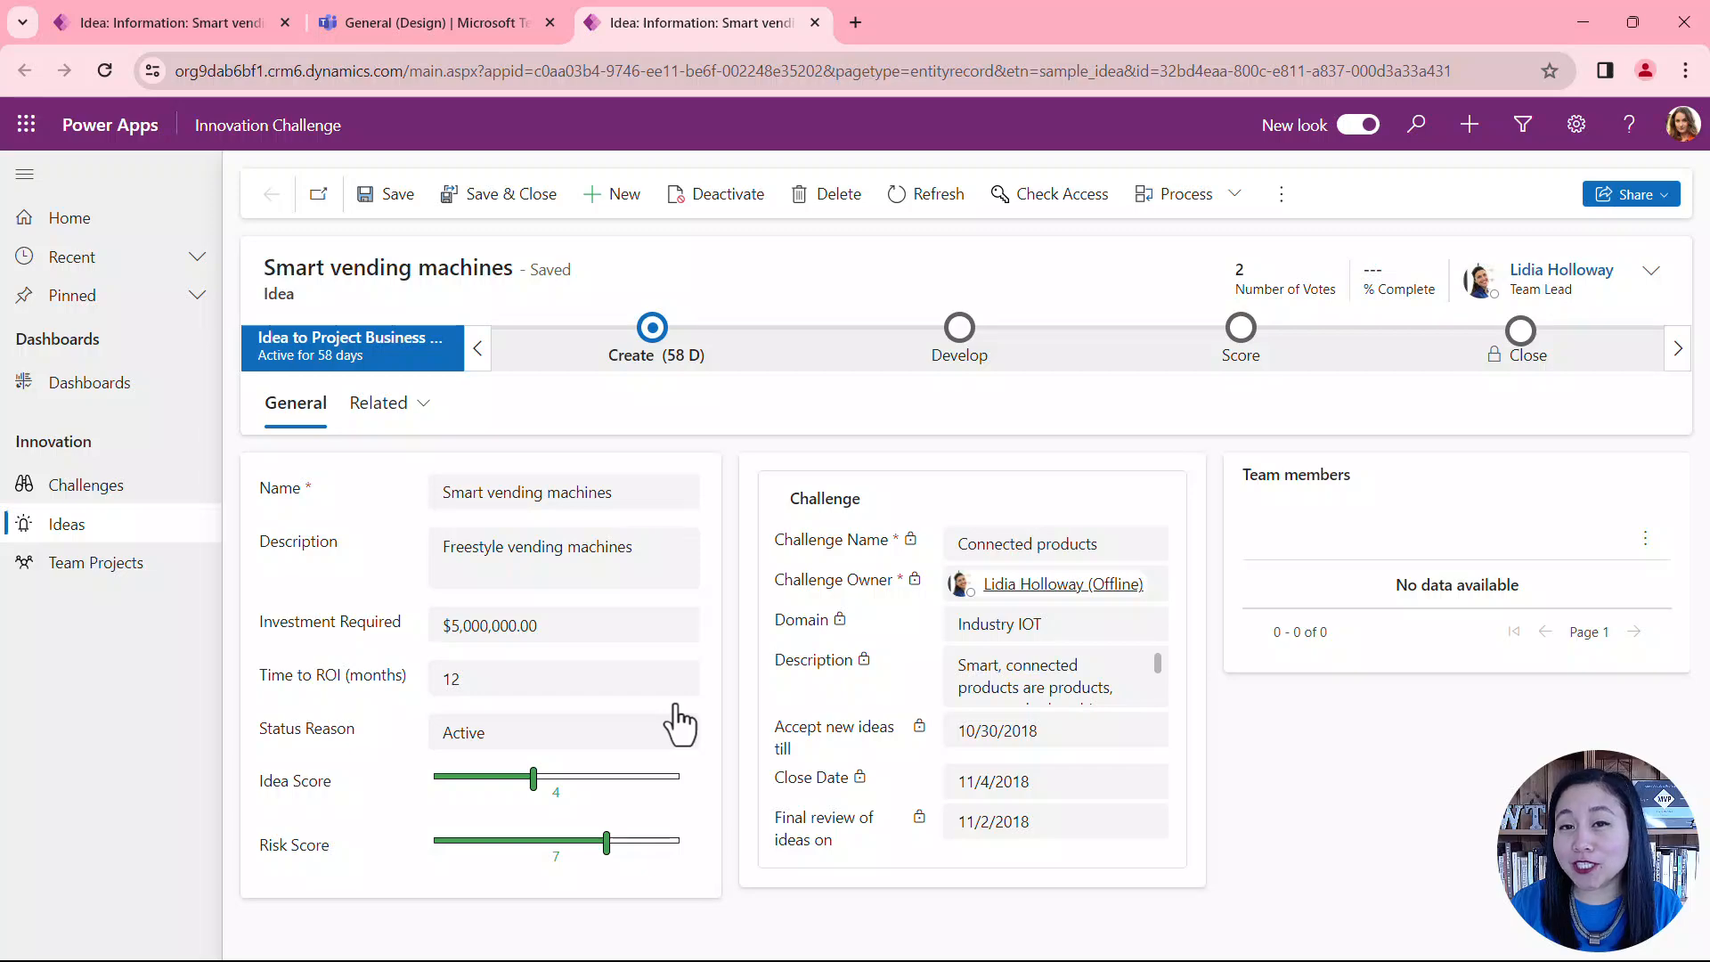
# Step: Advance the Smart vending machines idea from Create to the Develop stage and set Complete proposal to Yes
pyautogui.click(638, 359)
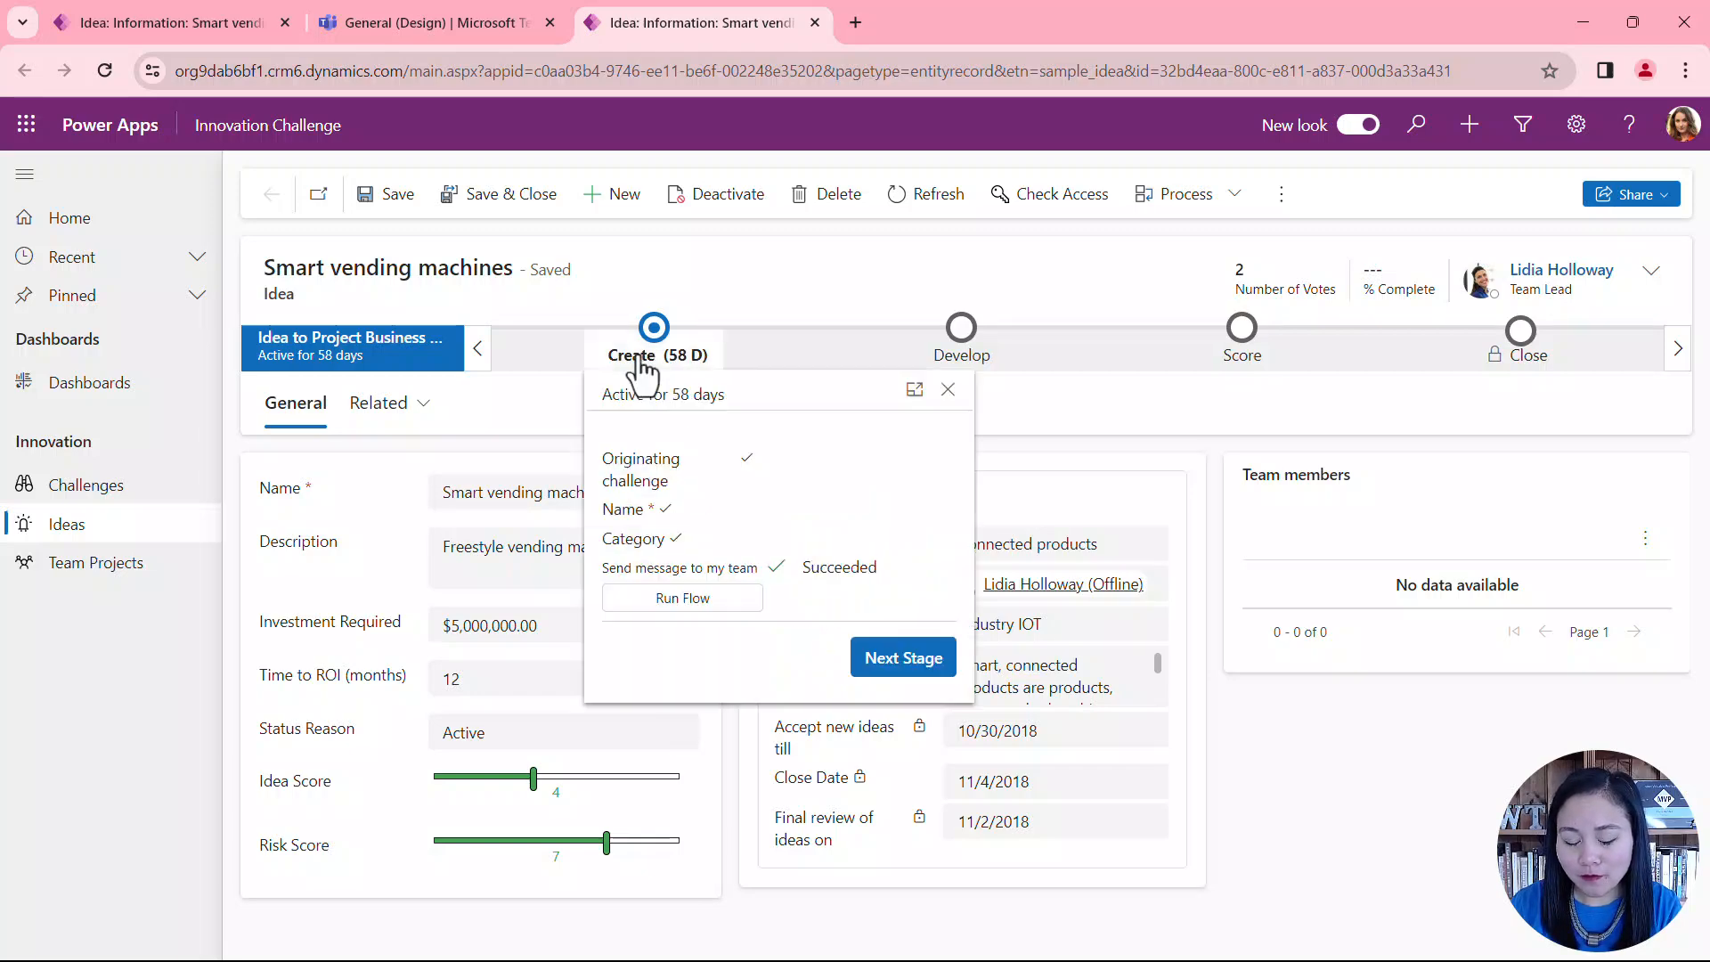
pyautogui.click(937, 696)
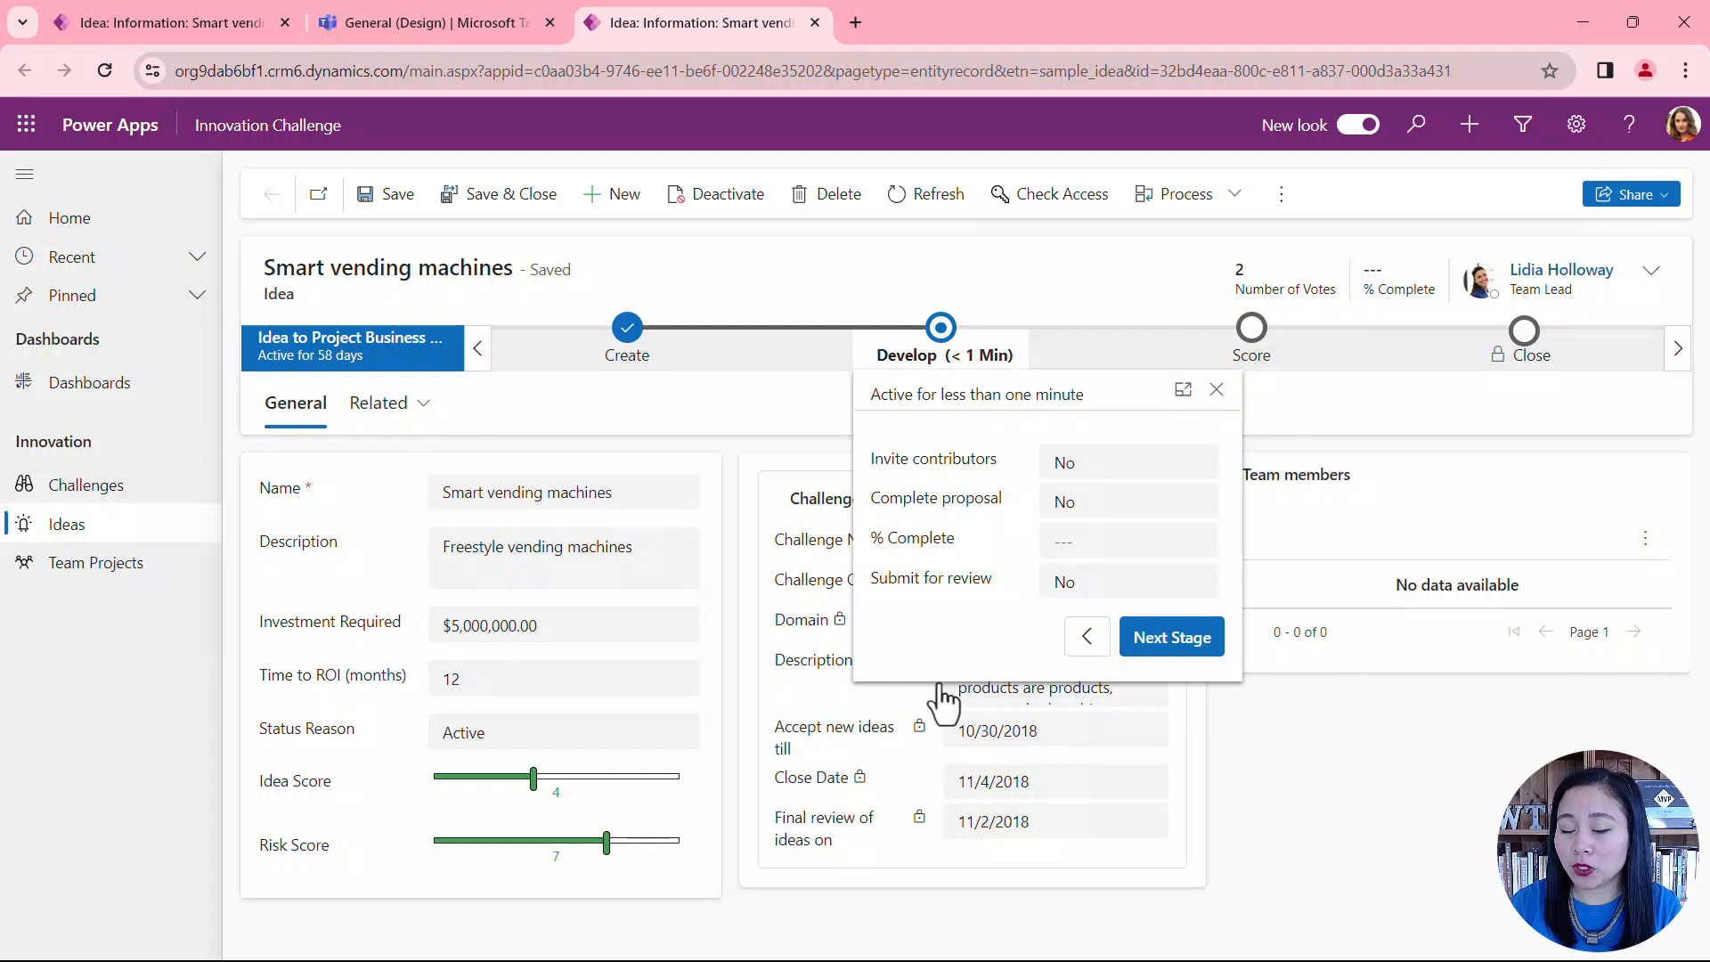
pyautogui.click(1116, 521)
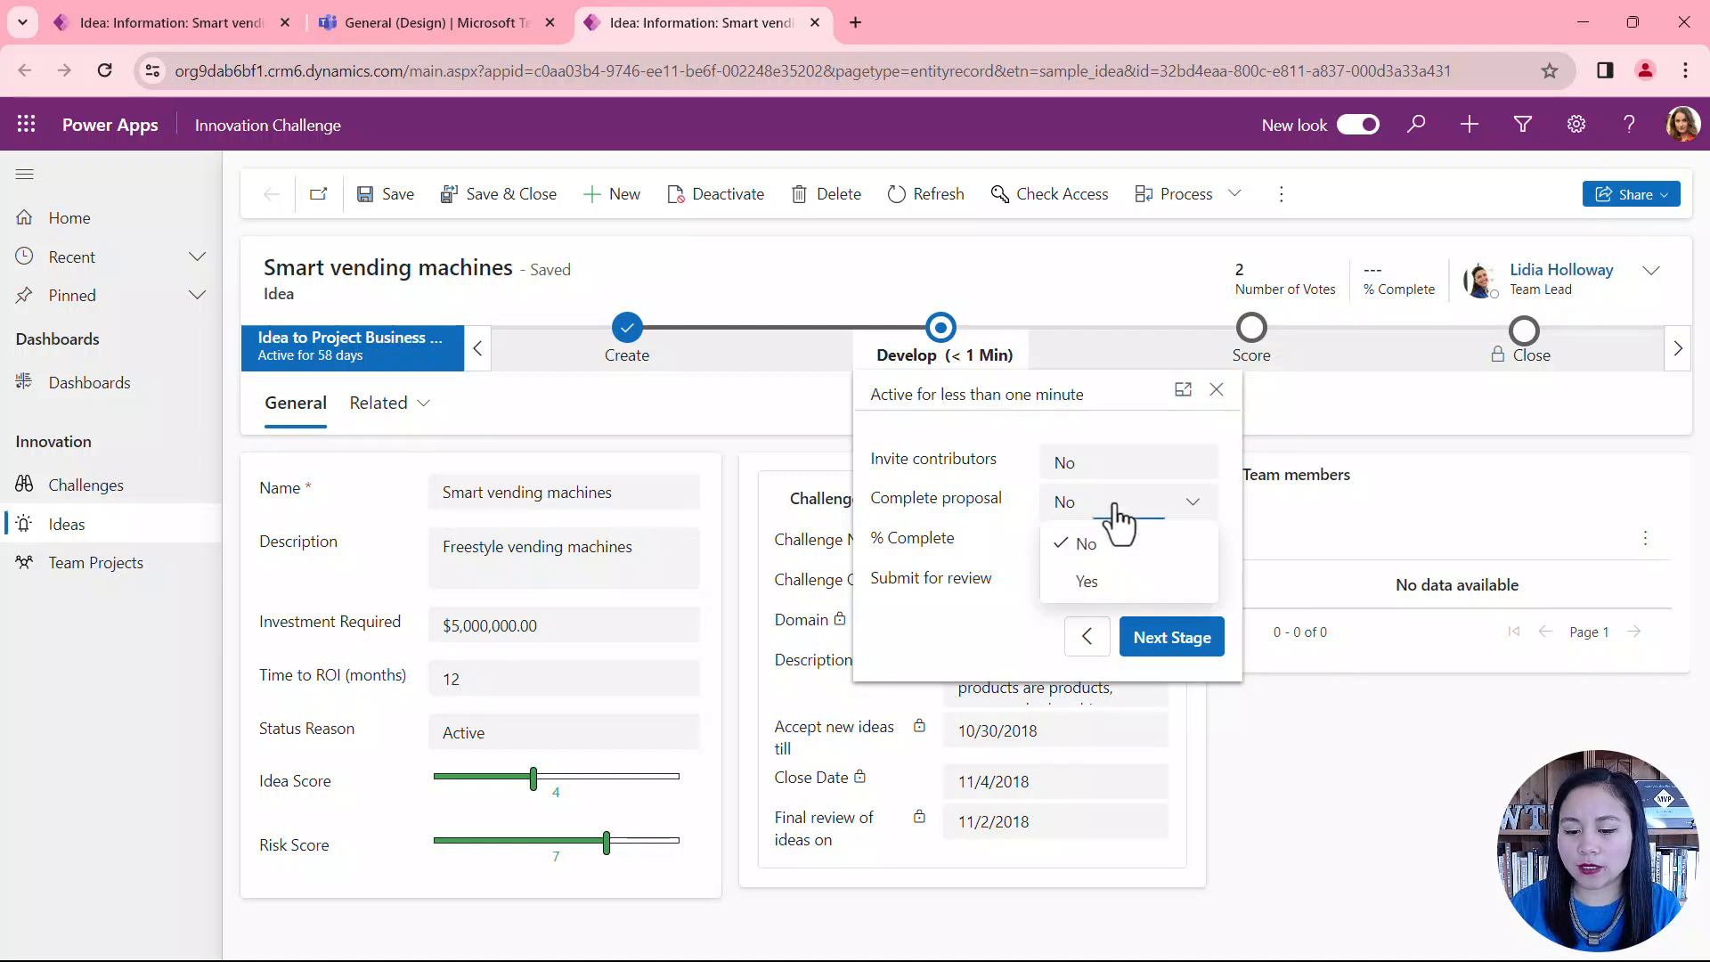
pyautogui.click(1139, 590)
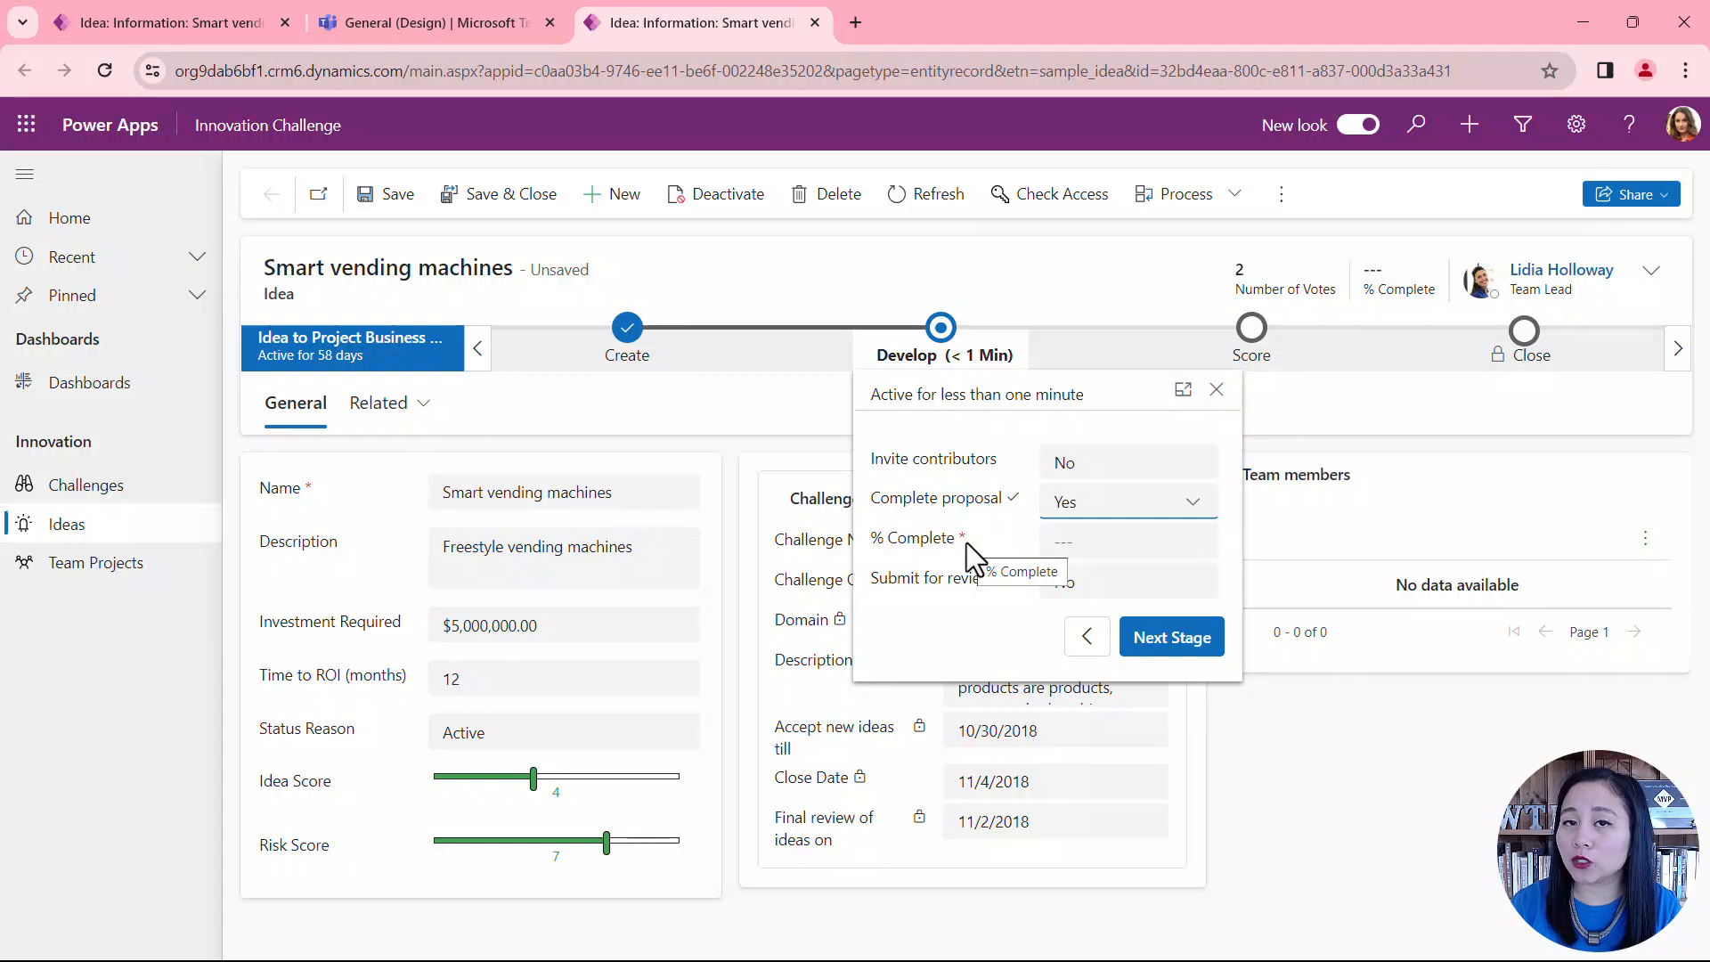
# Step: Set % Complete to 65 and try to advance the idea beyond the Develop stage
pyautogui.click(1154, 541)
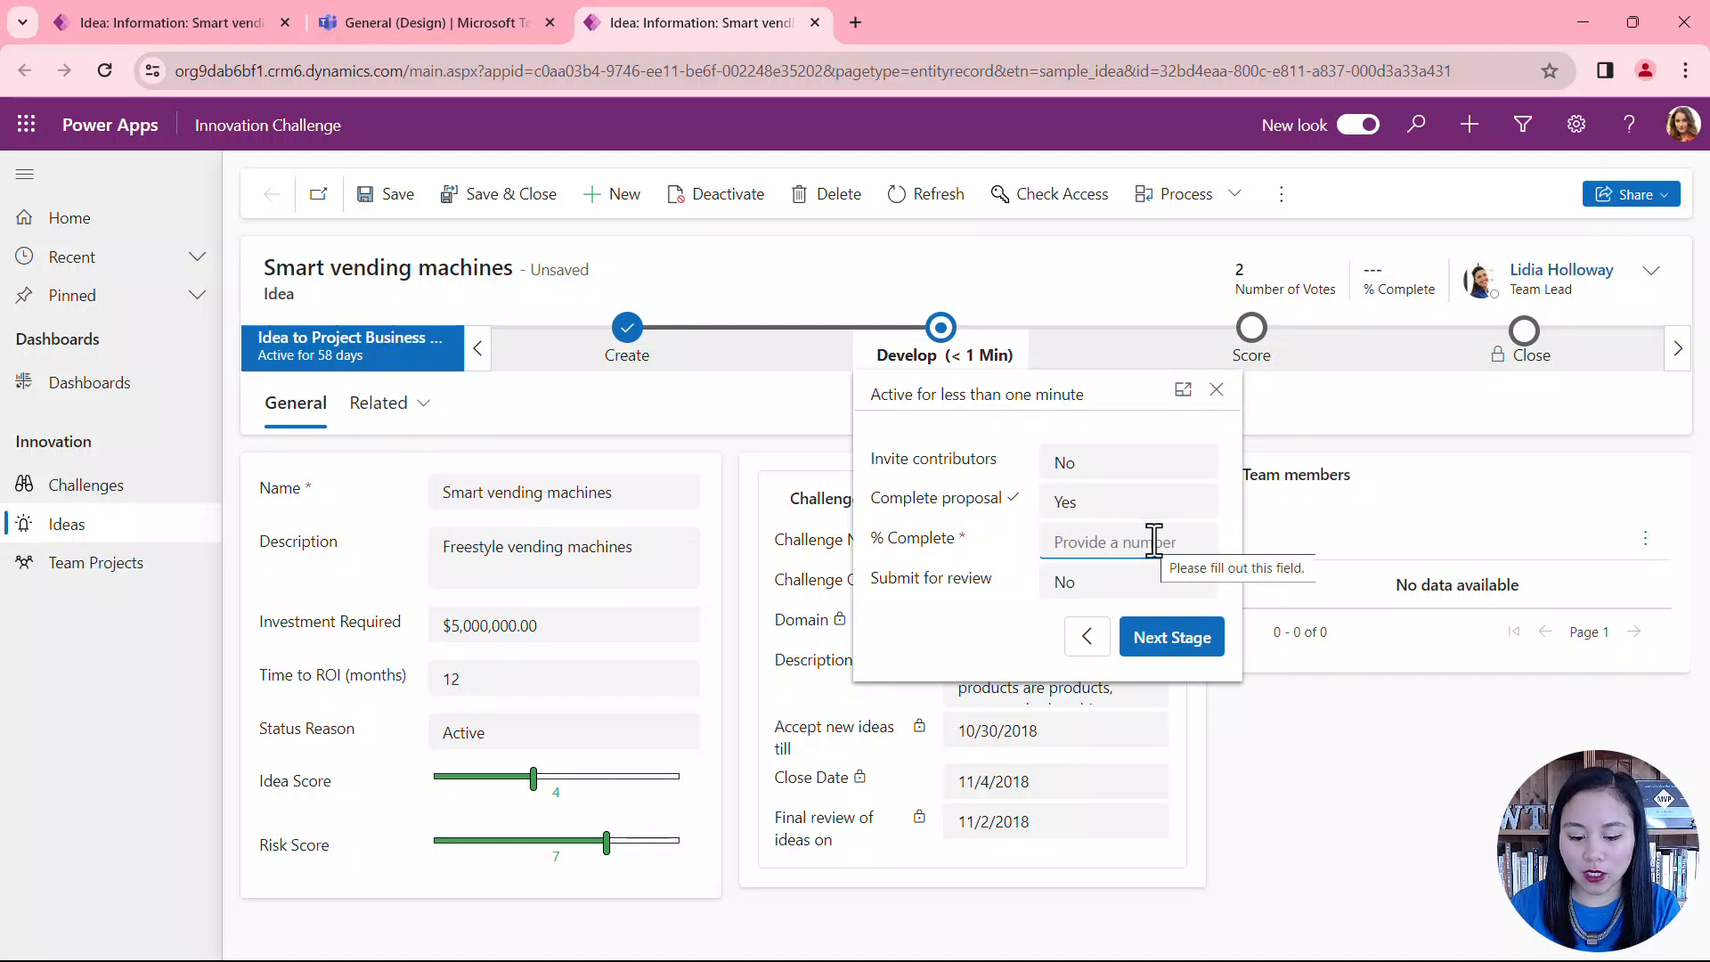
pyautogui.write('65')
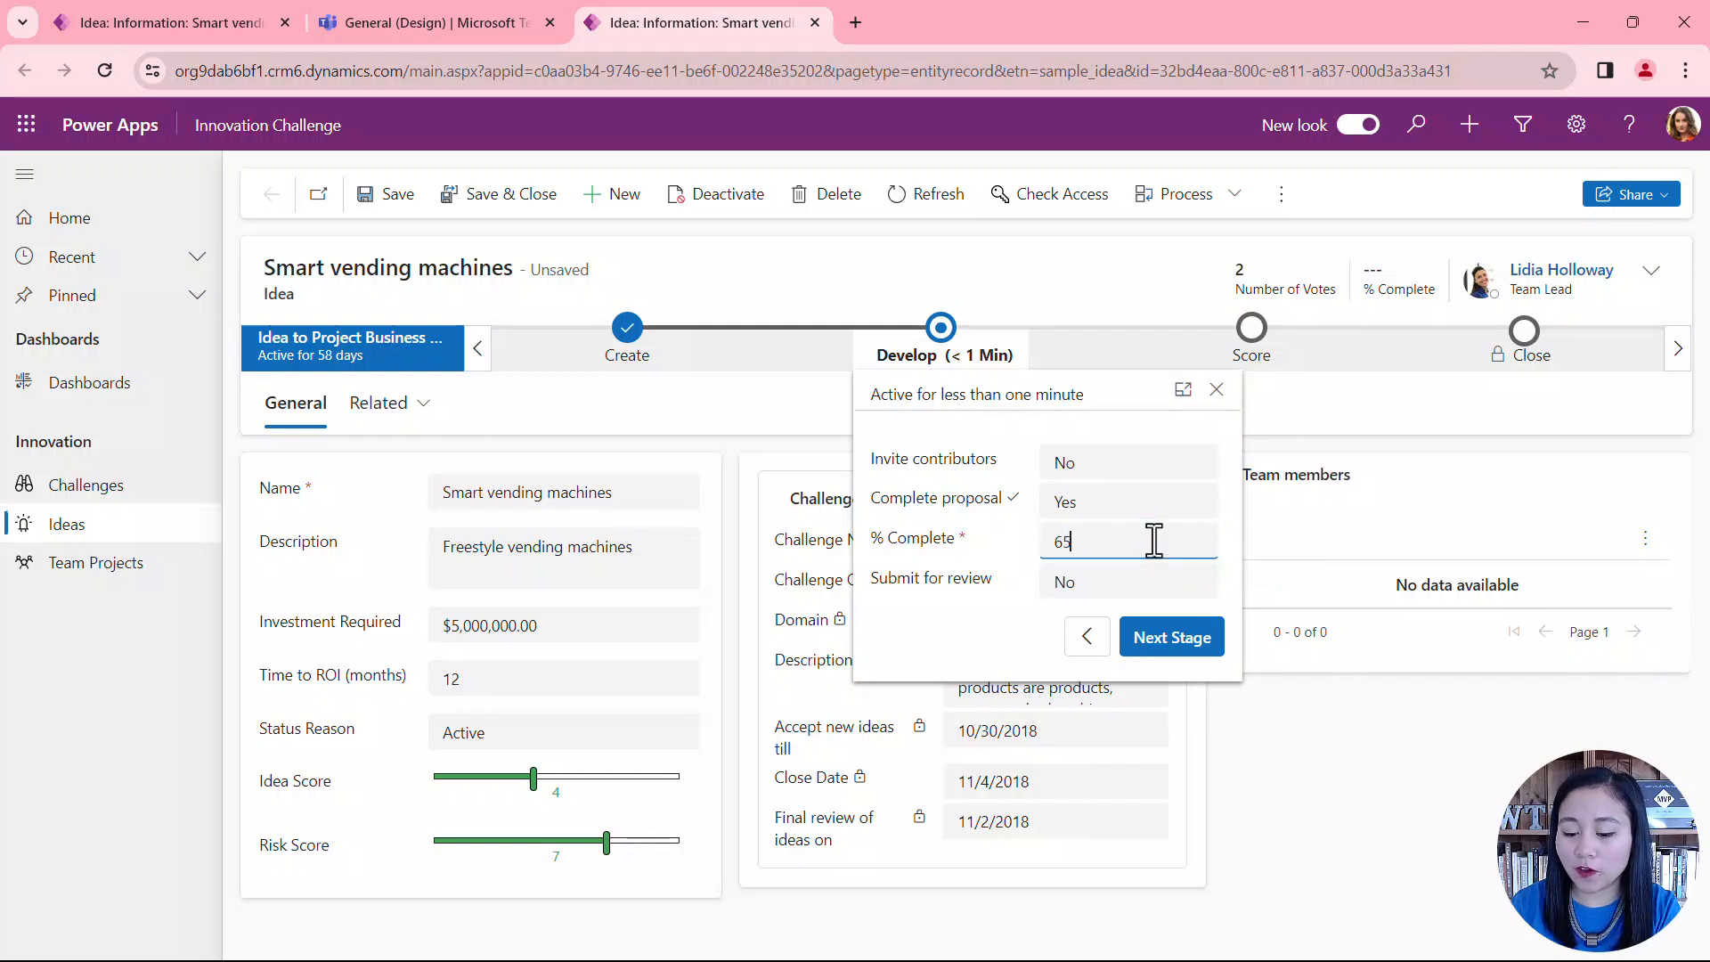
pyautogui.click(1184, 659)
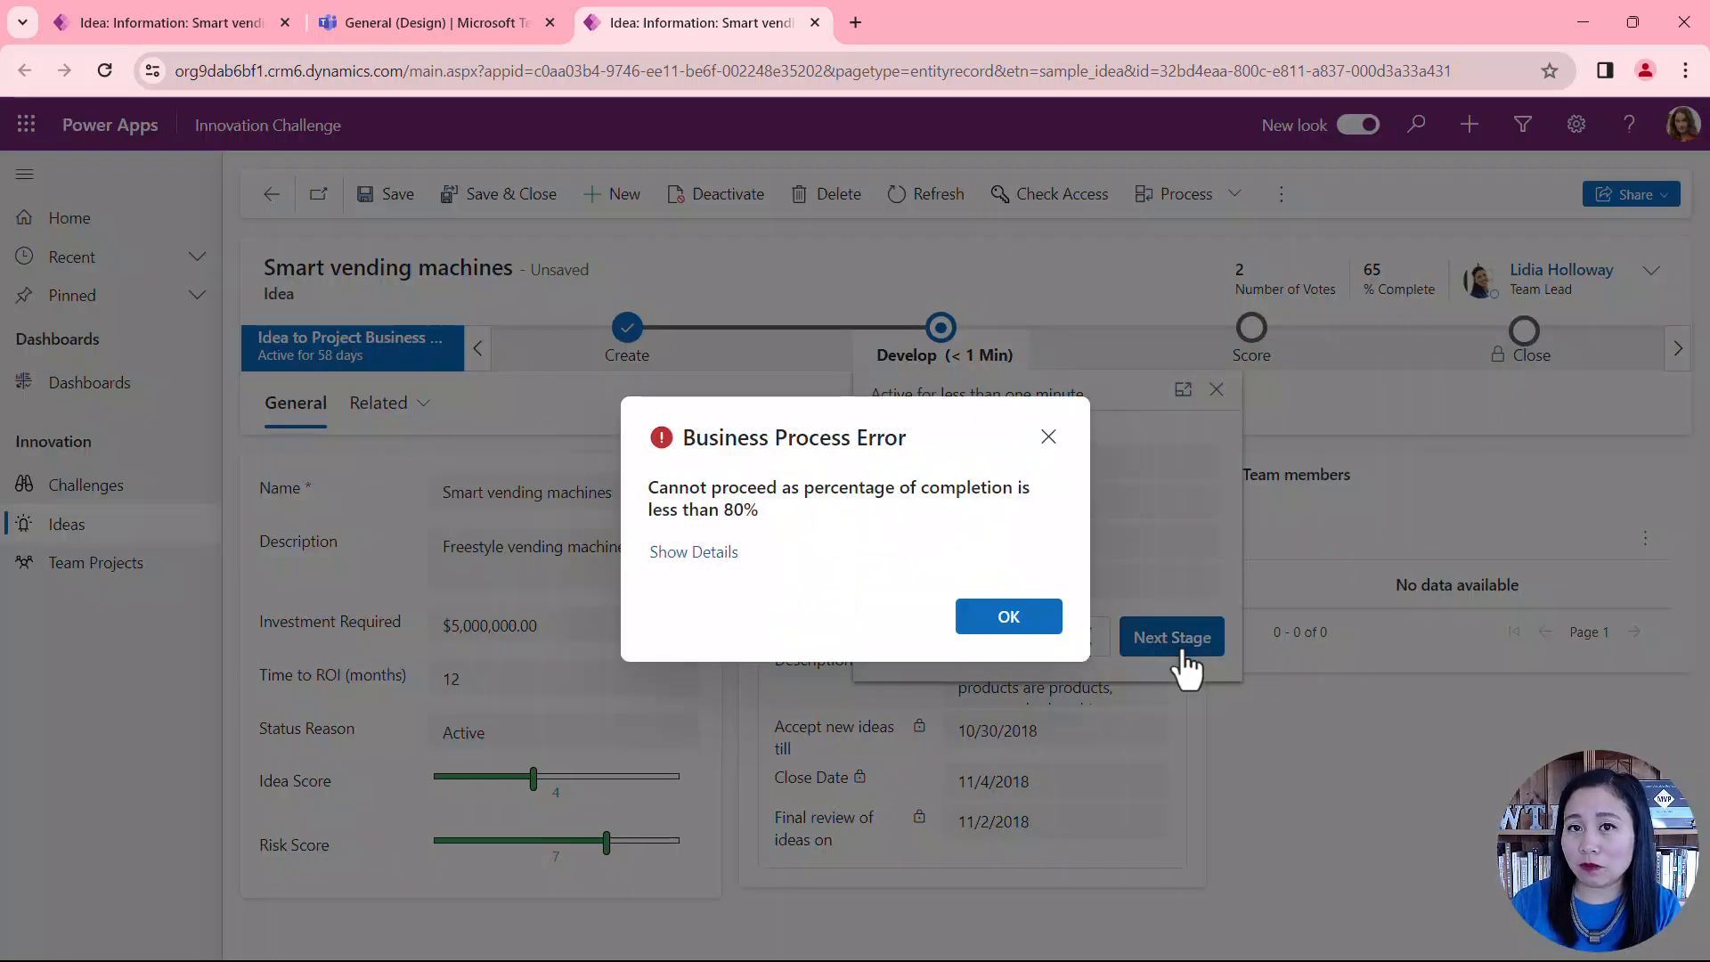
pyautogui.click(1060, 628)
# Step: Set % Complete to 85 and Submit for review to Yes, and advance the idea to the Score stage
pyautogui.click(1132, 550)
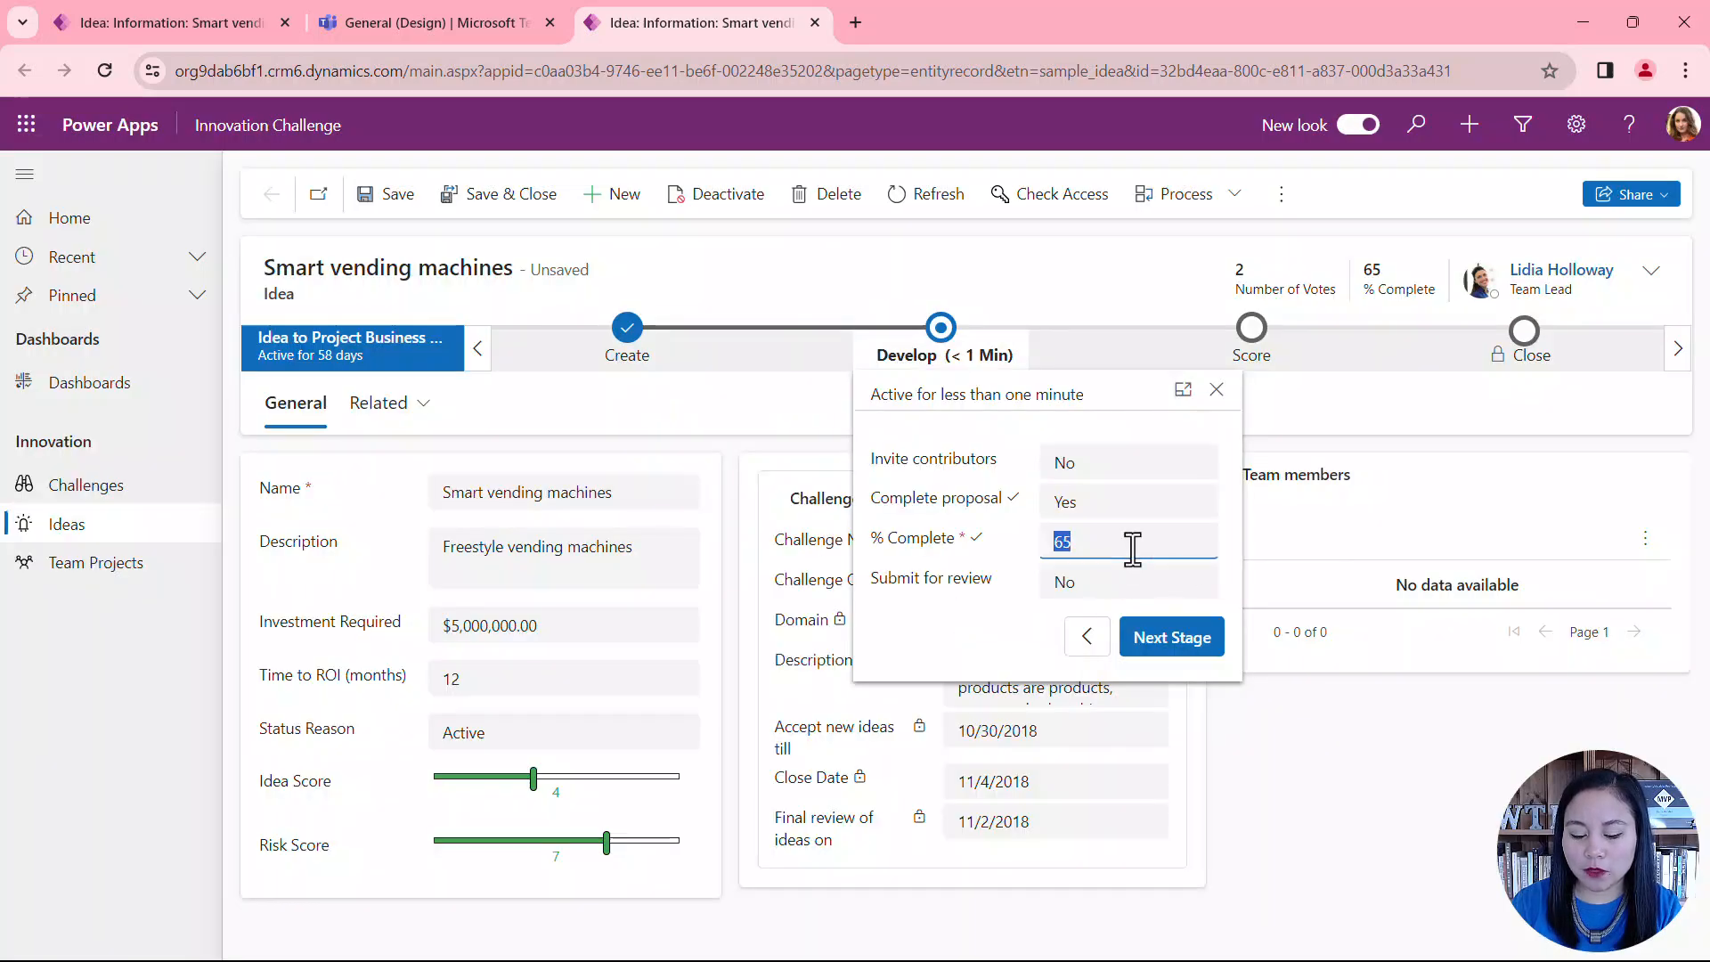
pyautogui.write('85')
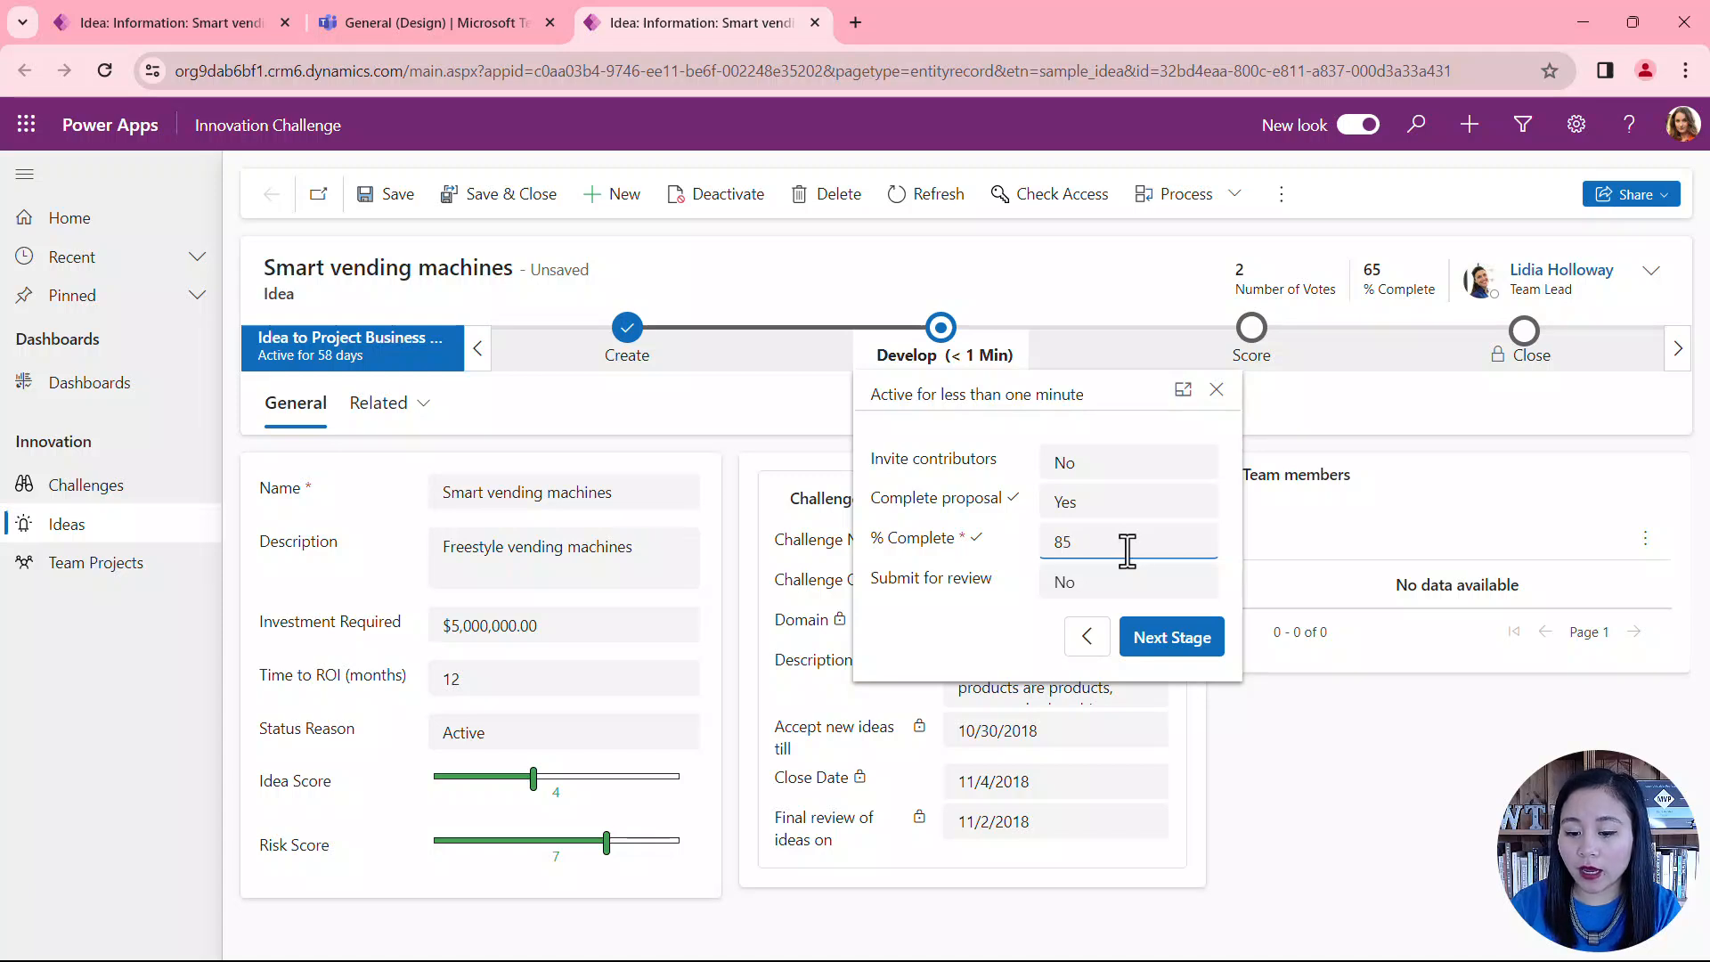
pyautogui.click(1103, 590)
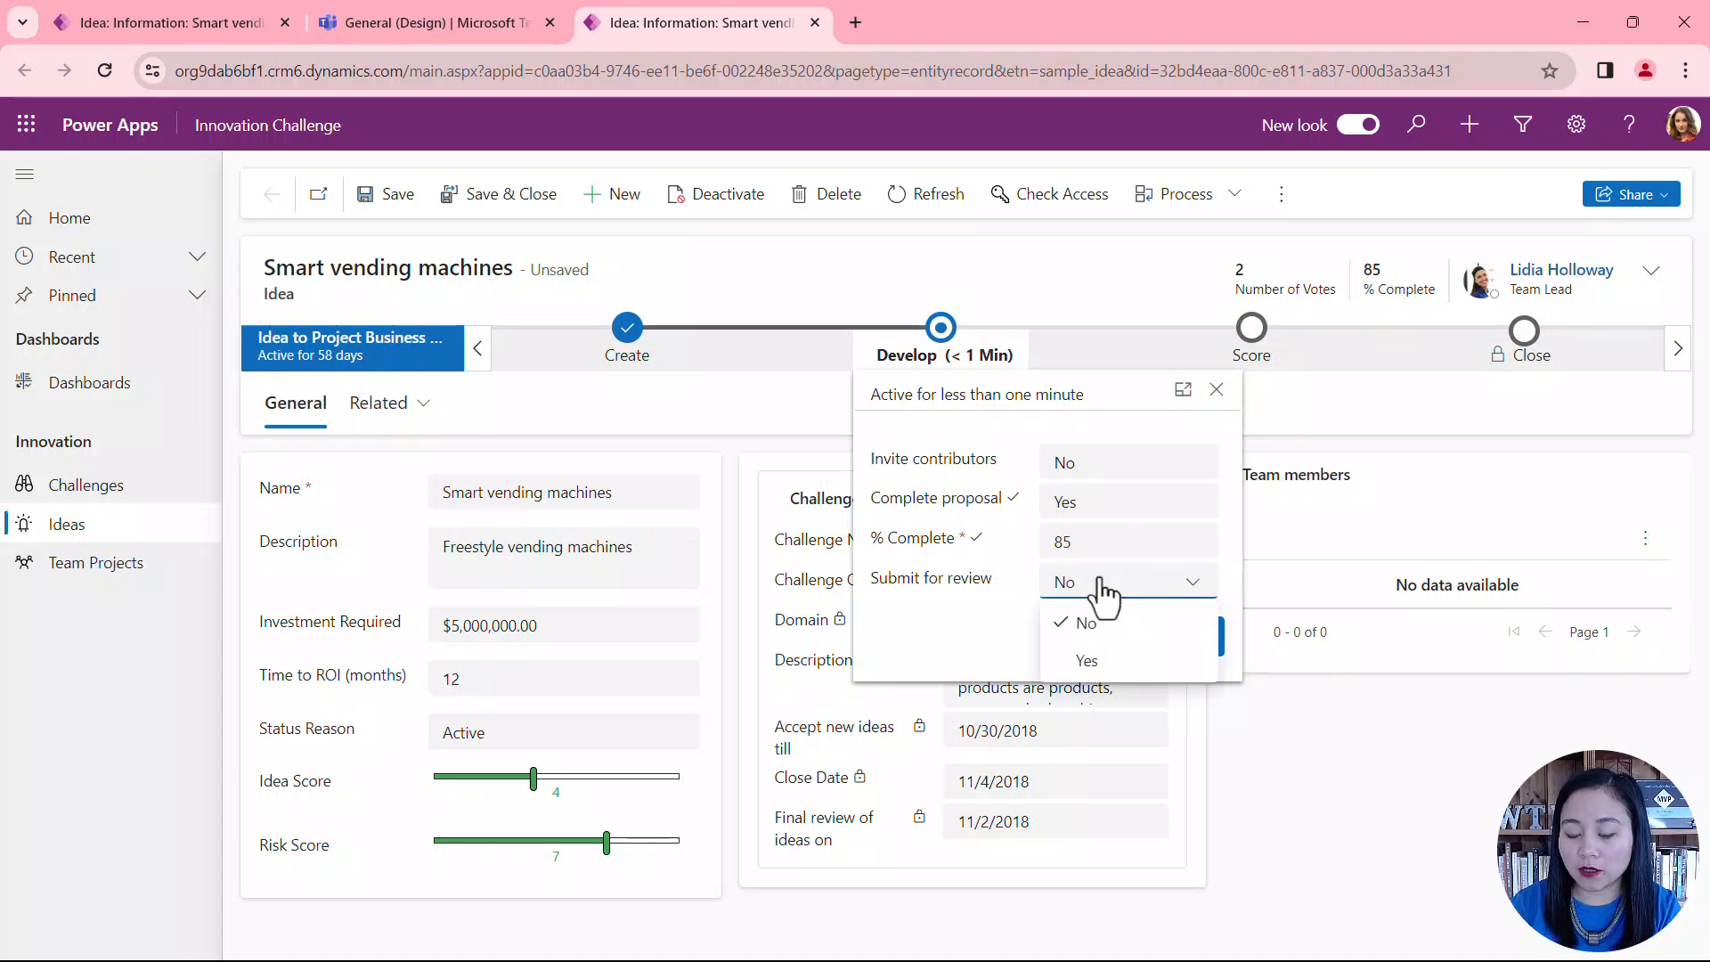
pyautogui.click(1133, 657)
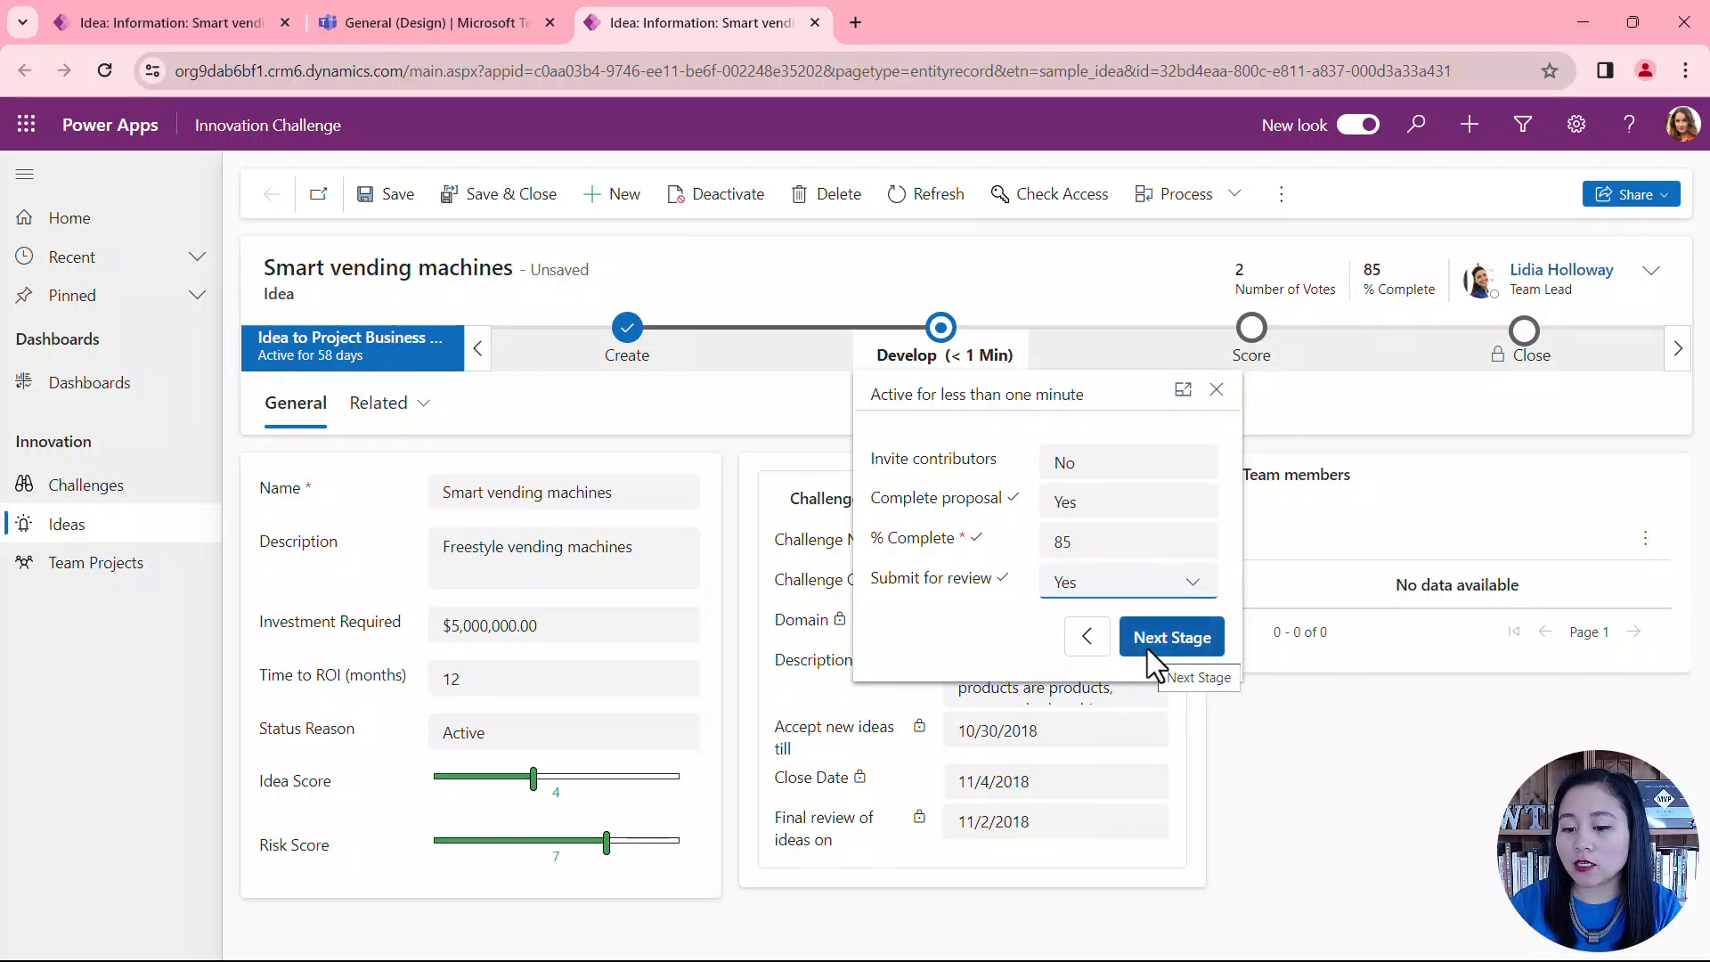
pyautogui.click(1148, 650)
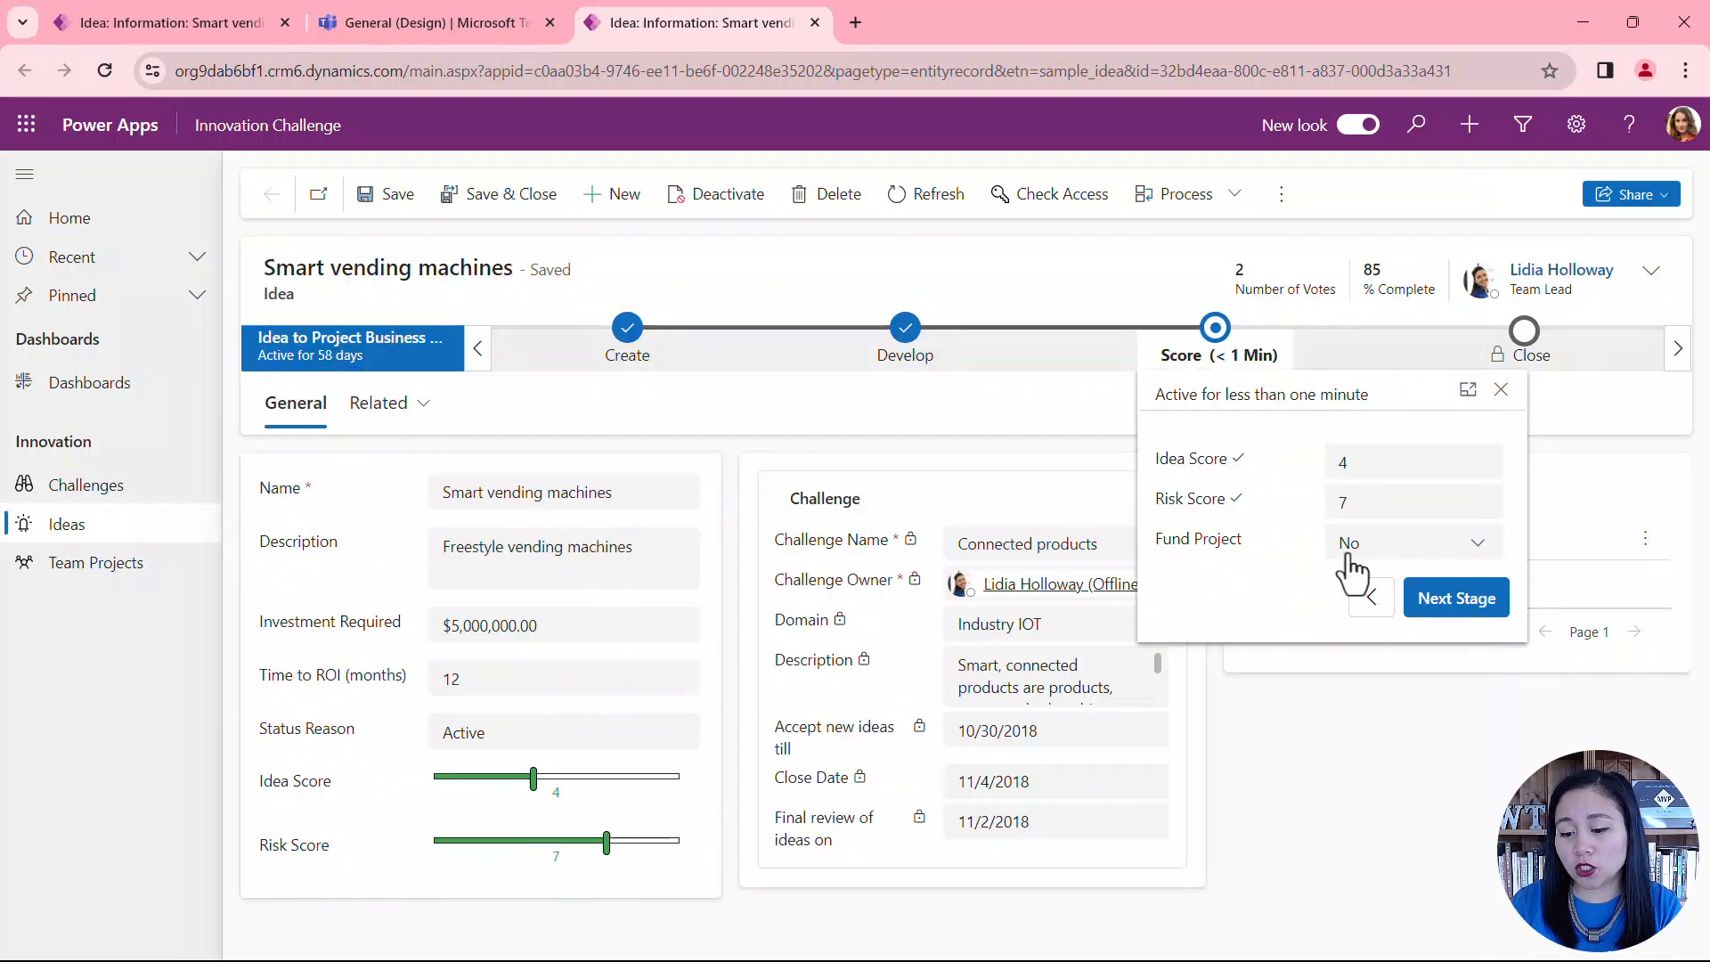
# Step: Set Fund Project to Yes in the Score stage
pyautogui.click(1349, 554)
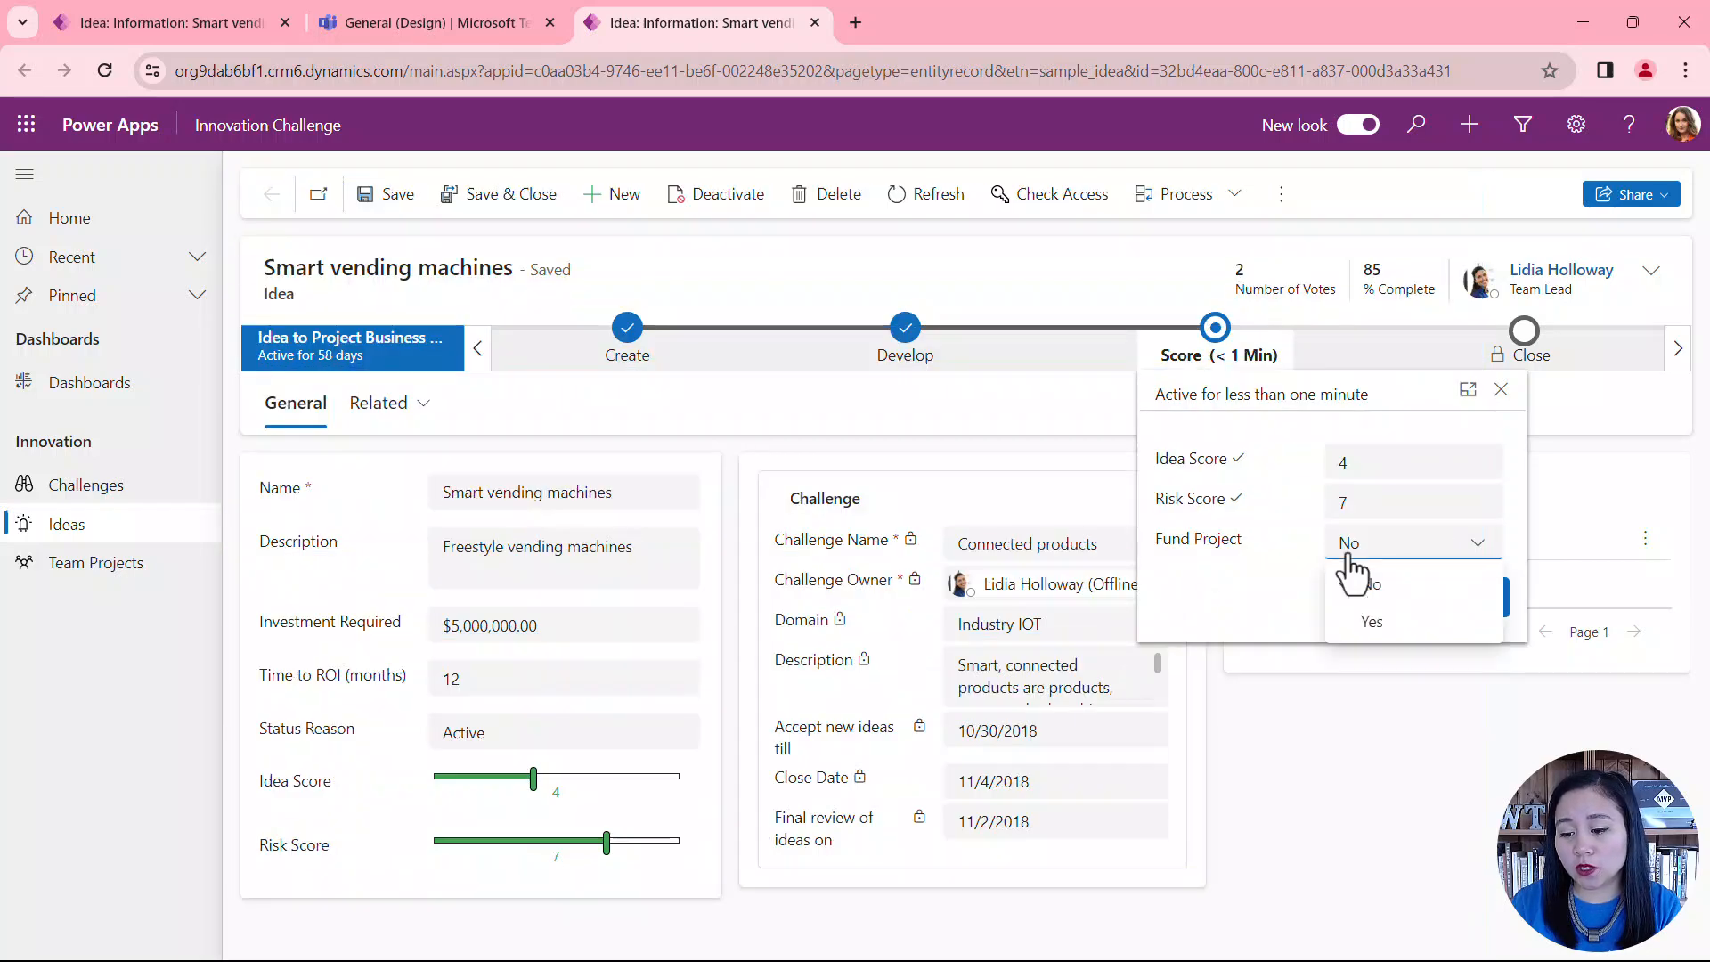
pyautogui.click(1413, 624)
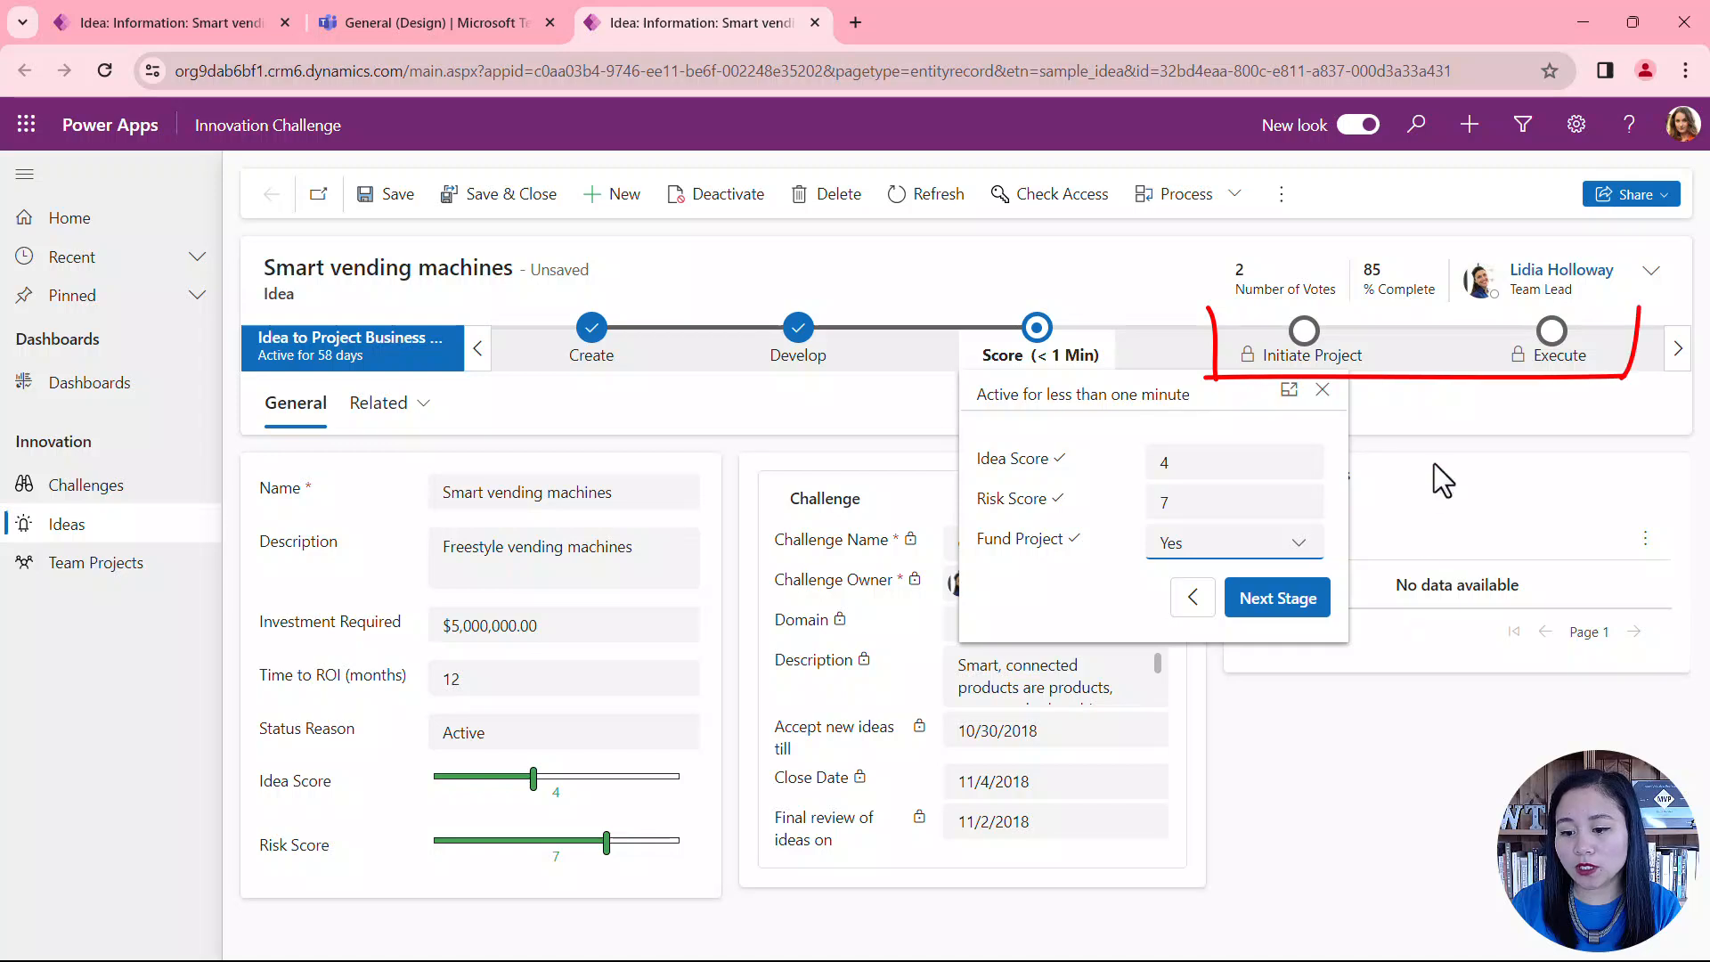
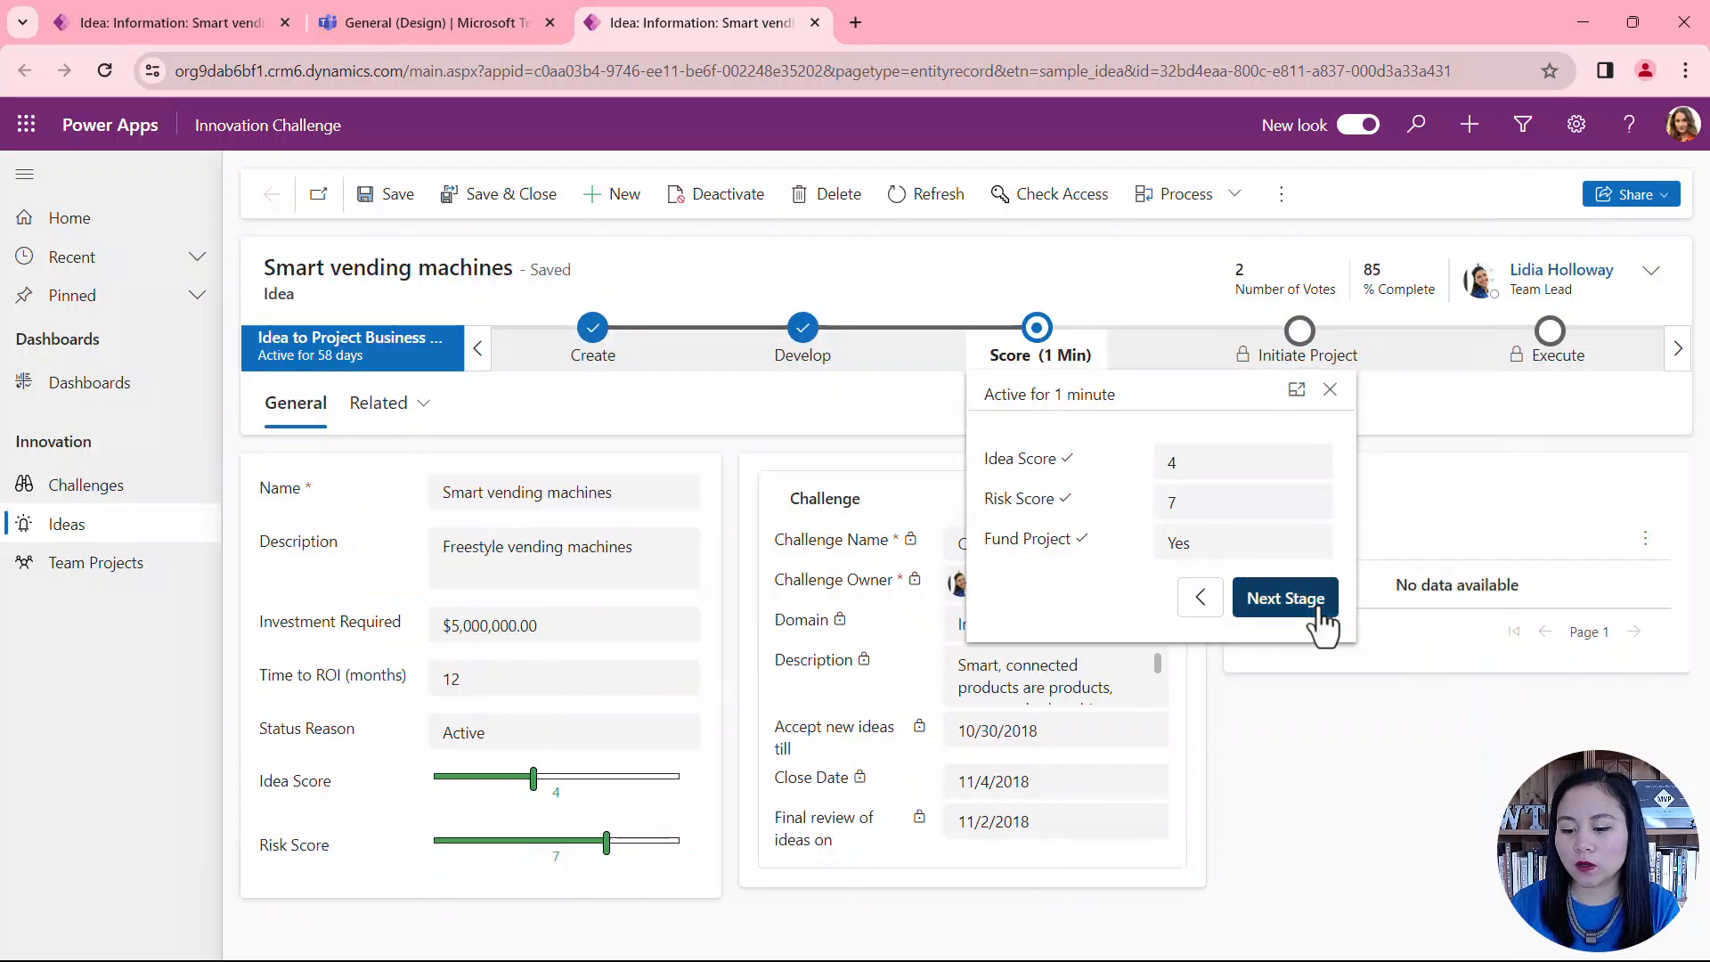
# Step: Advance the idea past Score by creating a team project named Team Test with the description "This is a description."
pyautogui.click(1285, 599)
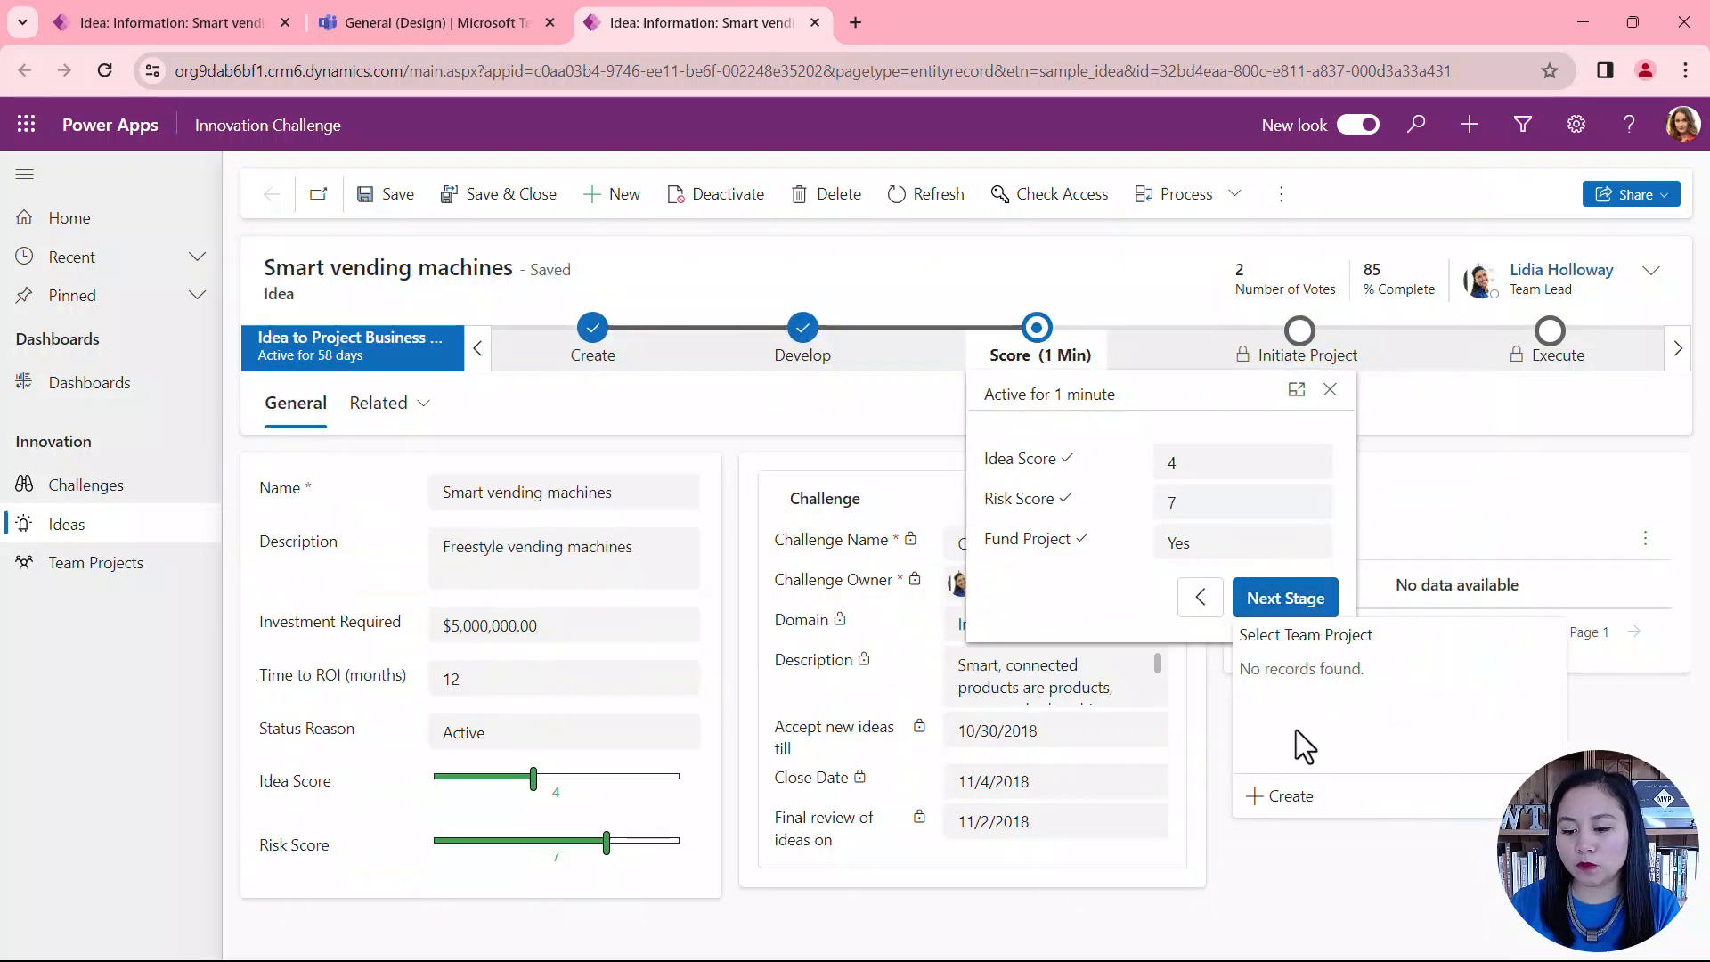
pyautogui.click(1293, 820)
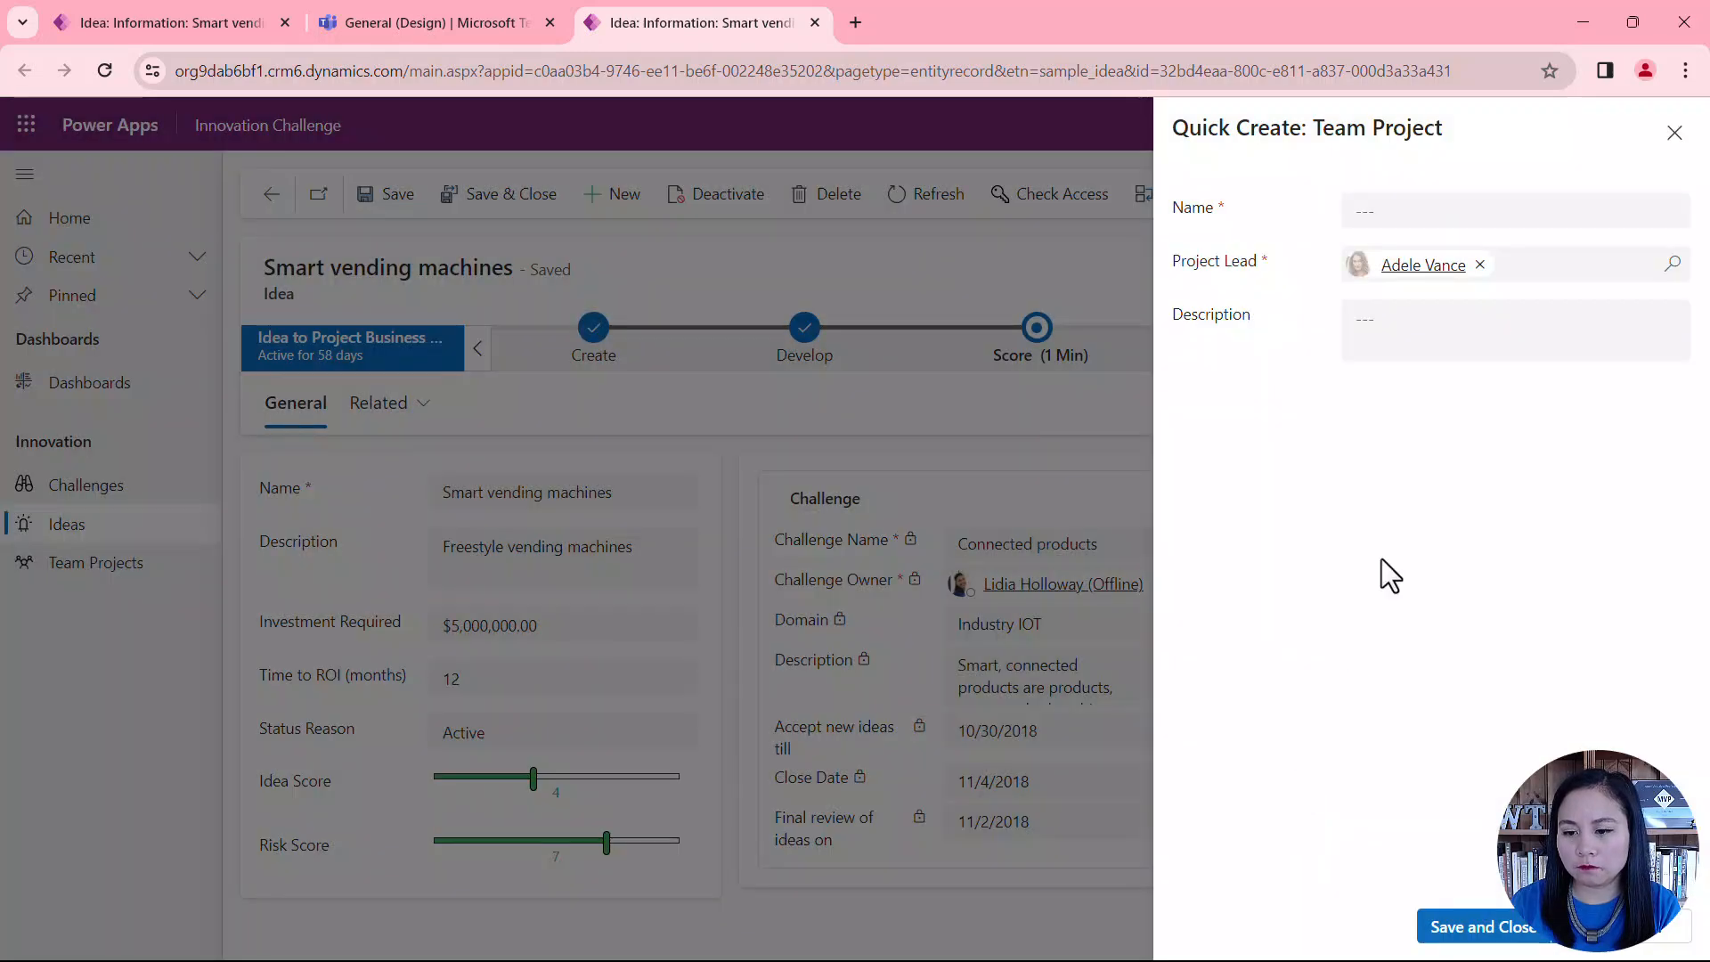
pyautogui.click(1452, 219)
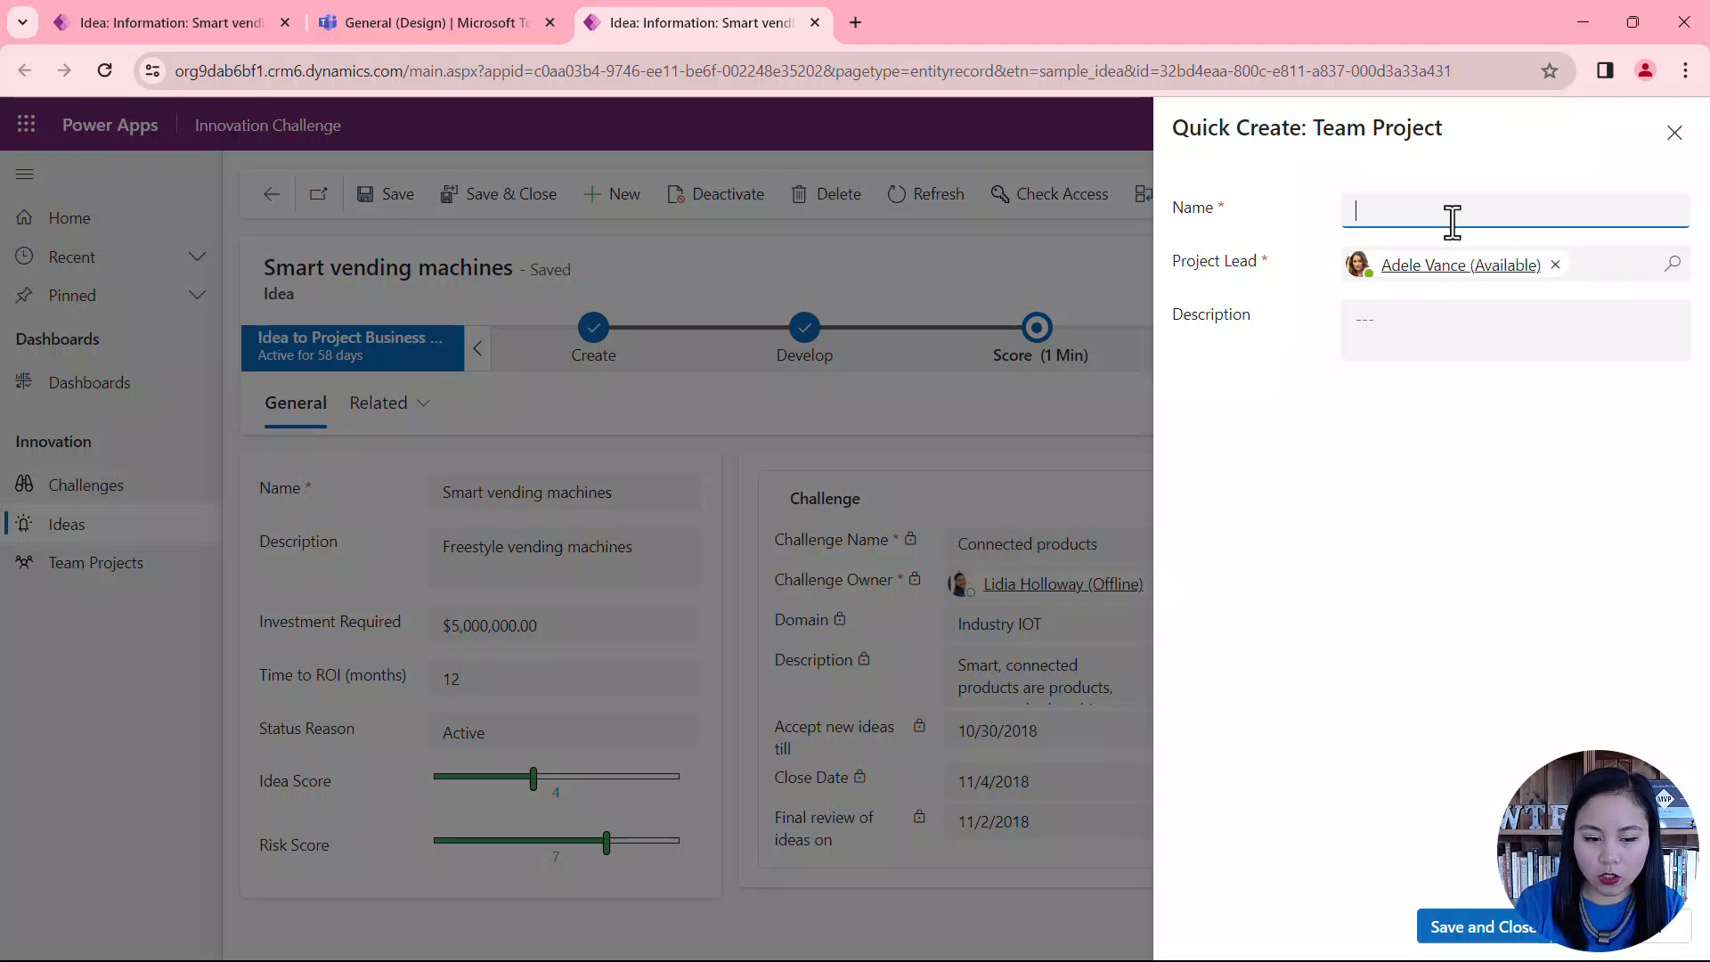
pyautogui.write('Tea')
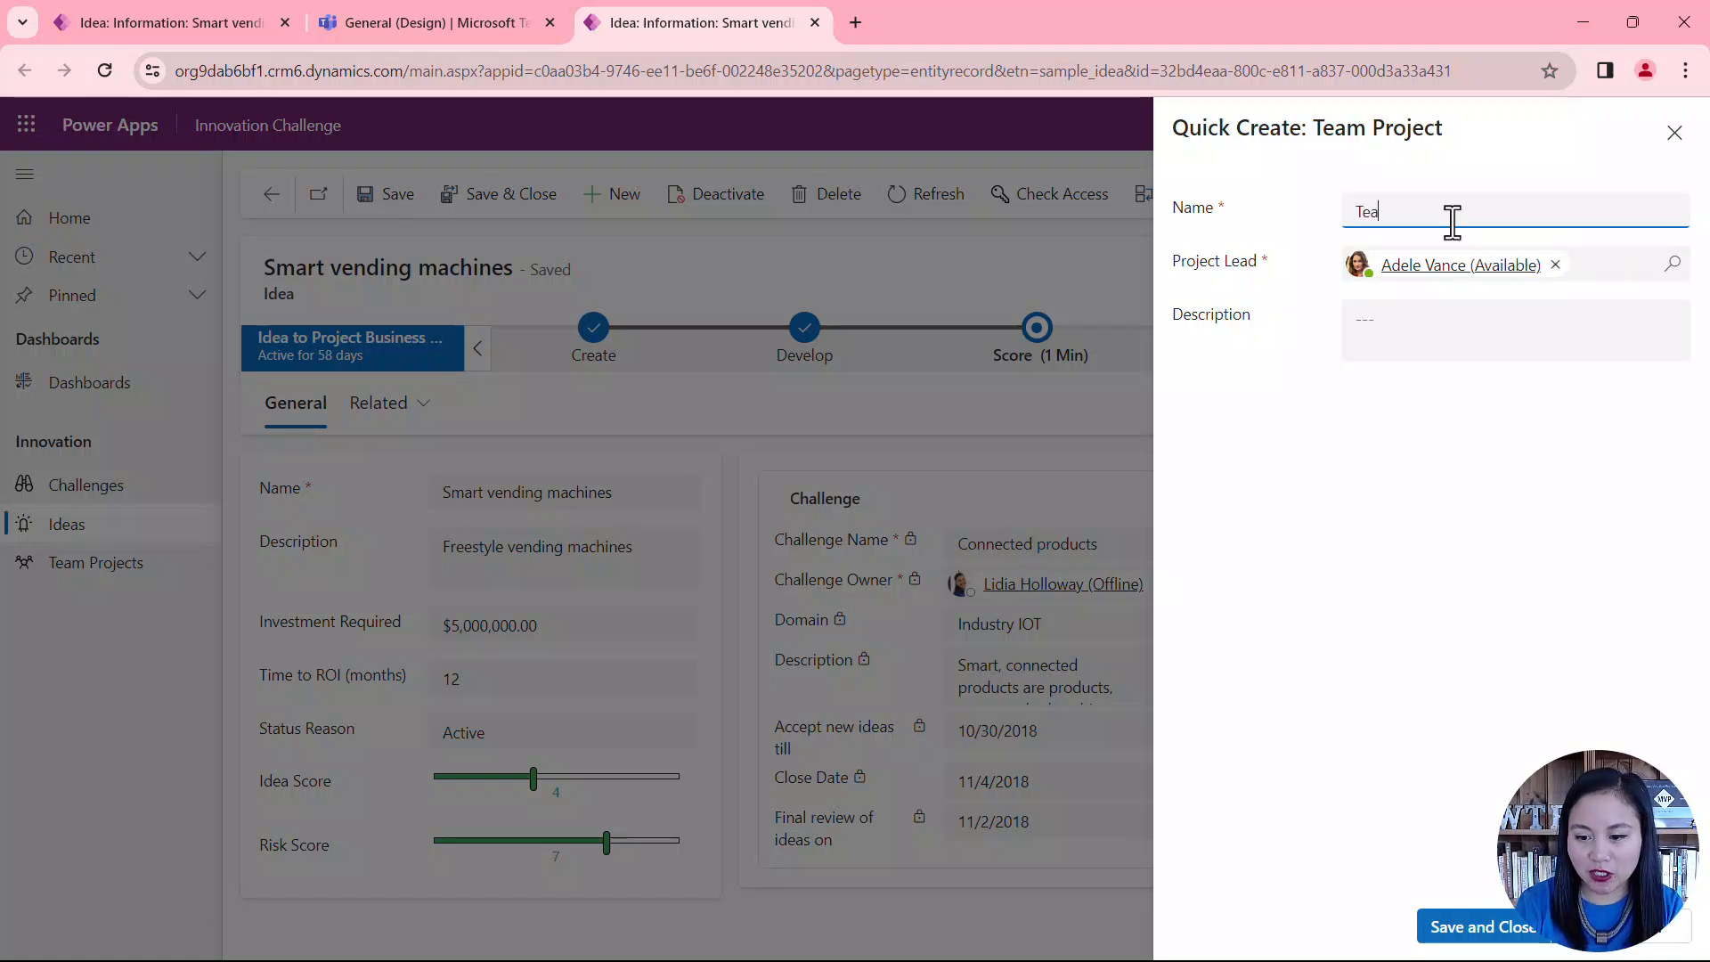
pyautogui.write('m Test')
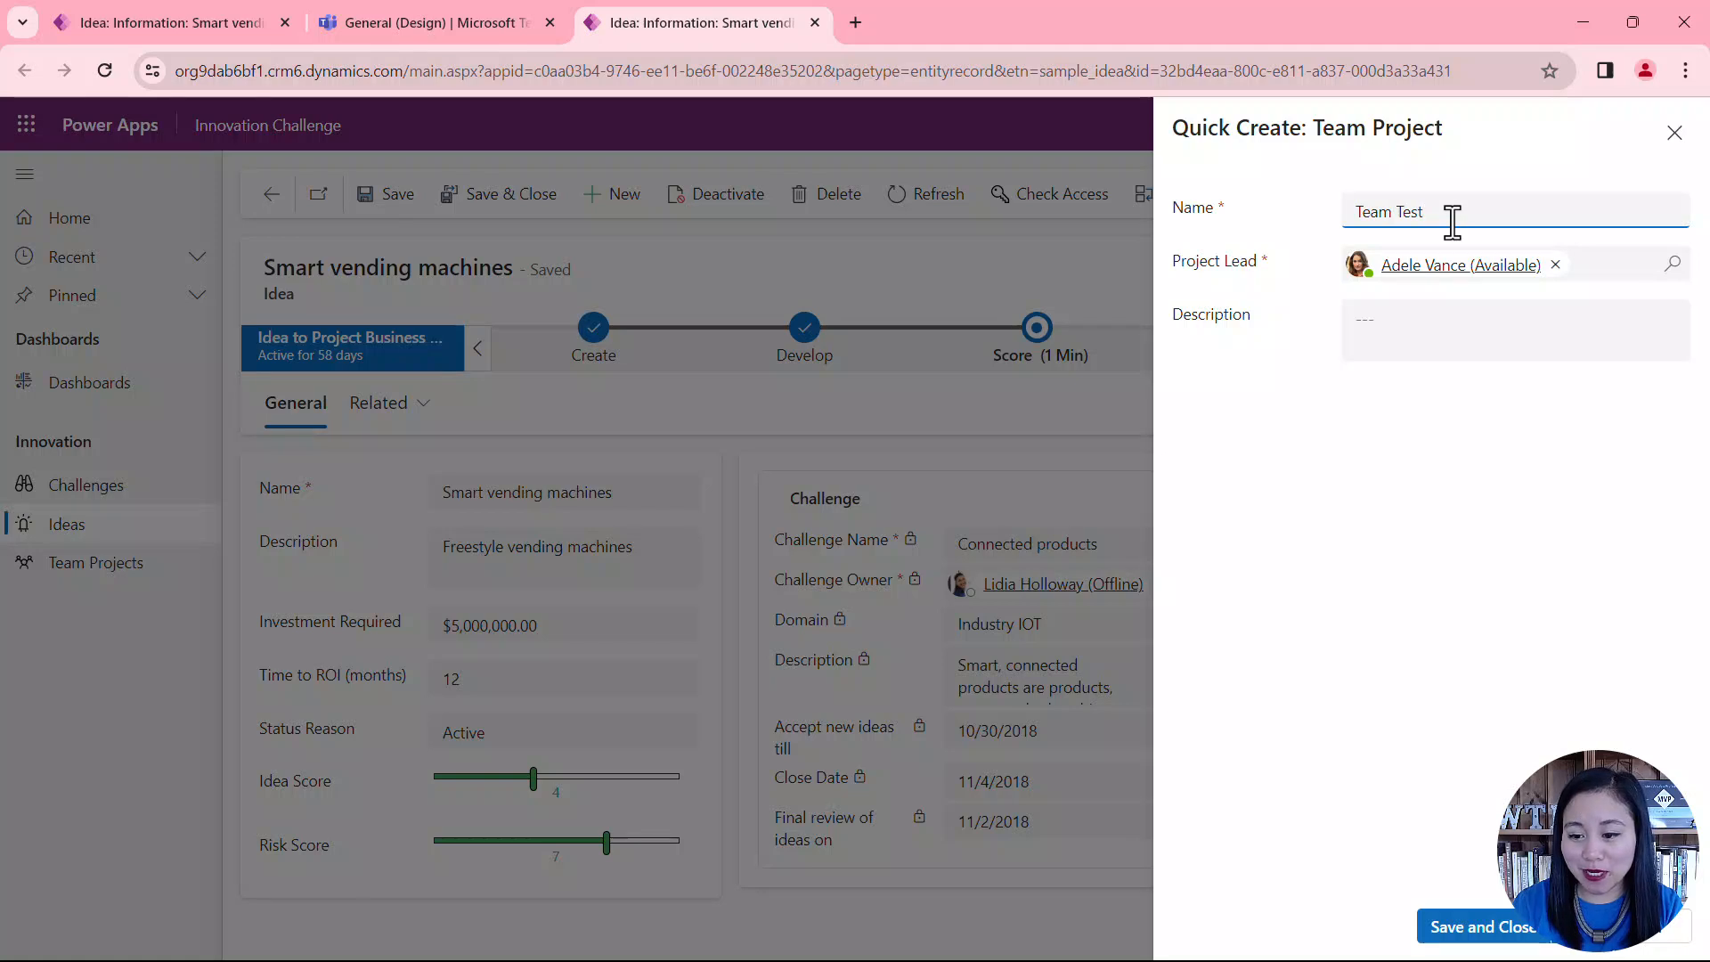
pyautogui.click(1491, 322)
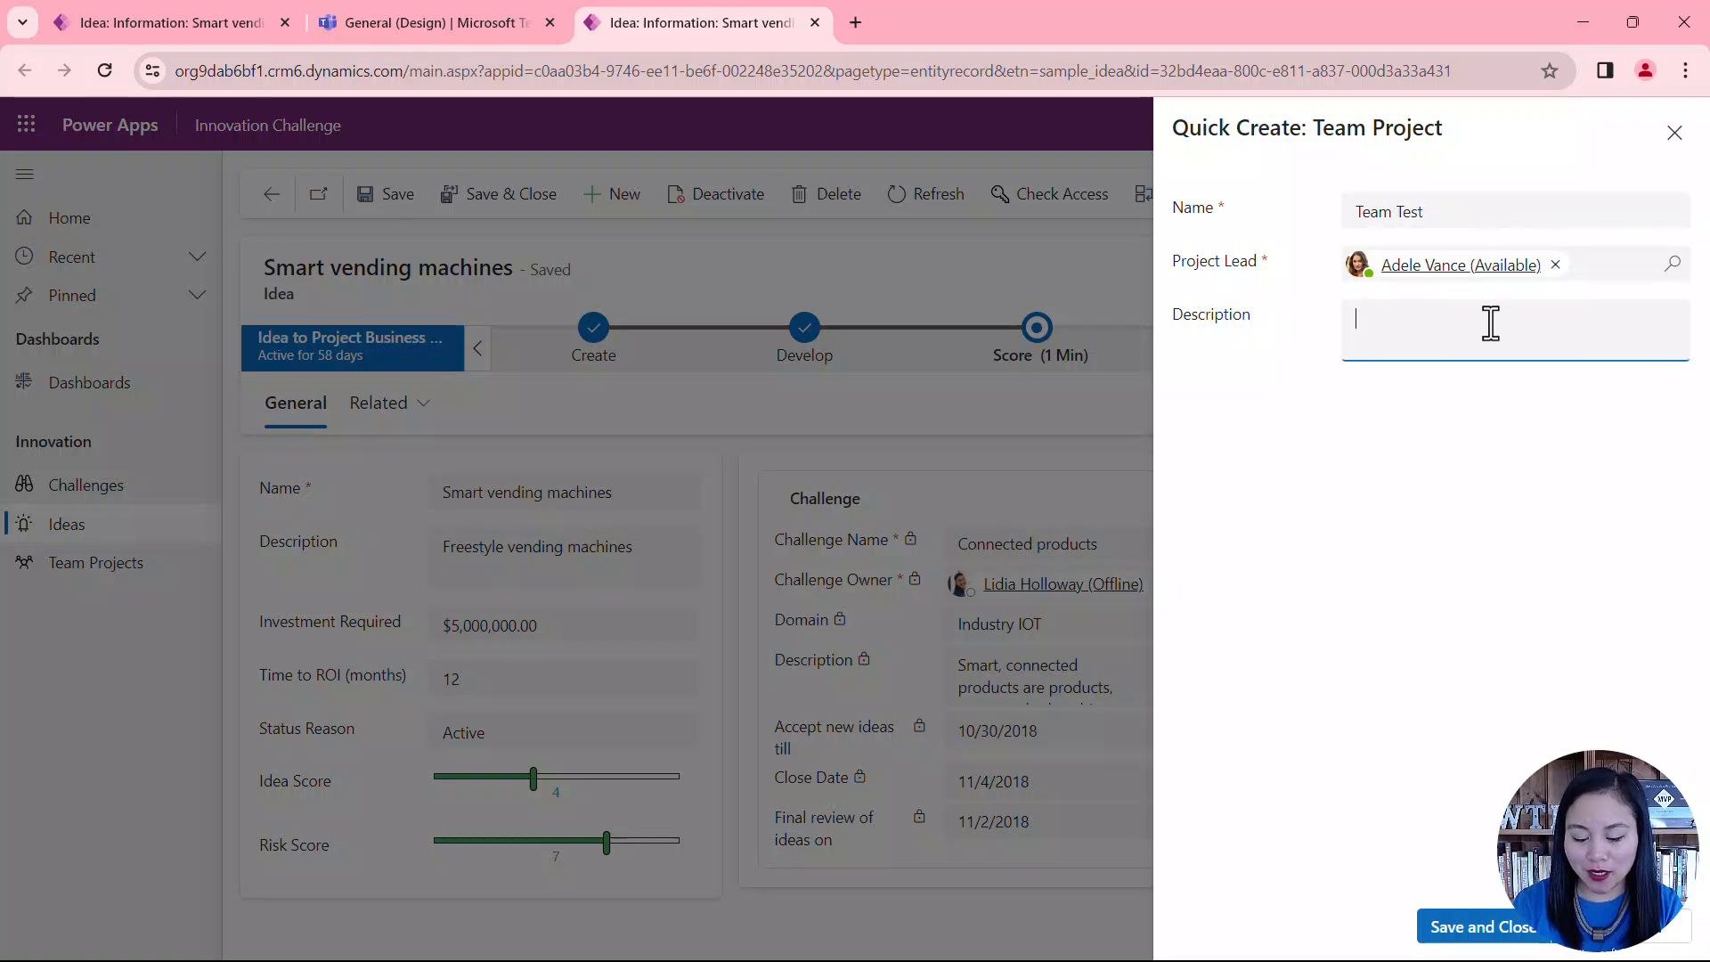
pyautogui.write('This is a des')
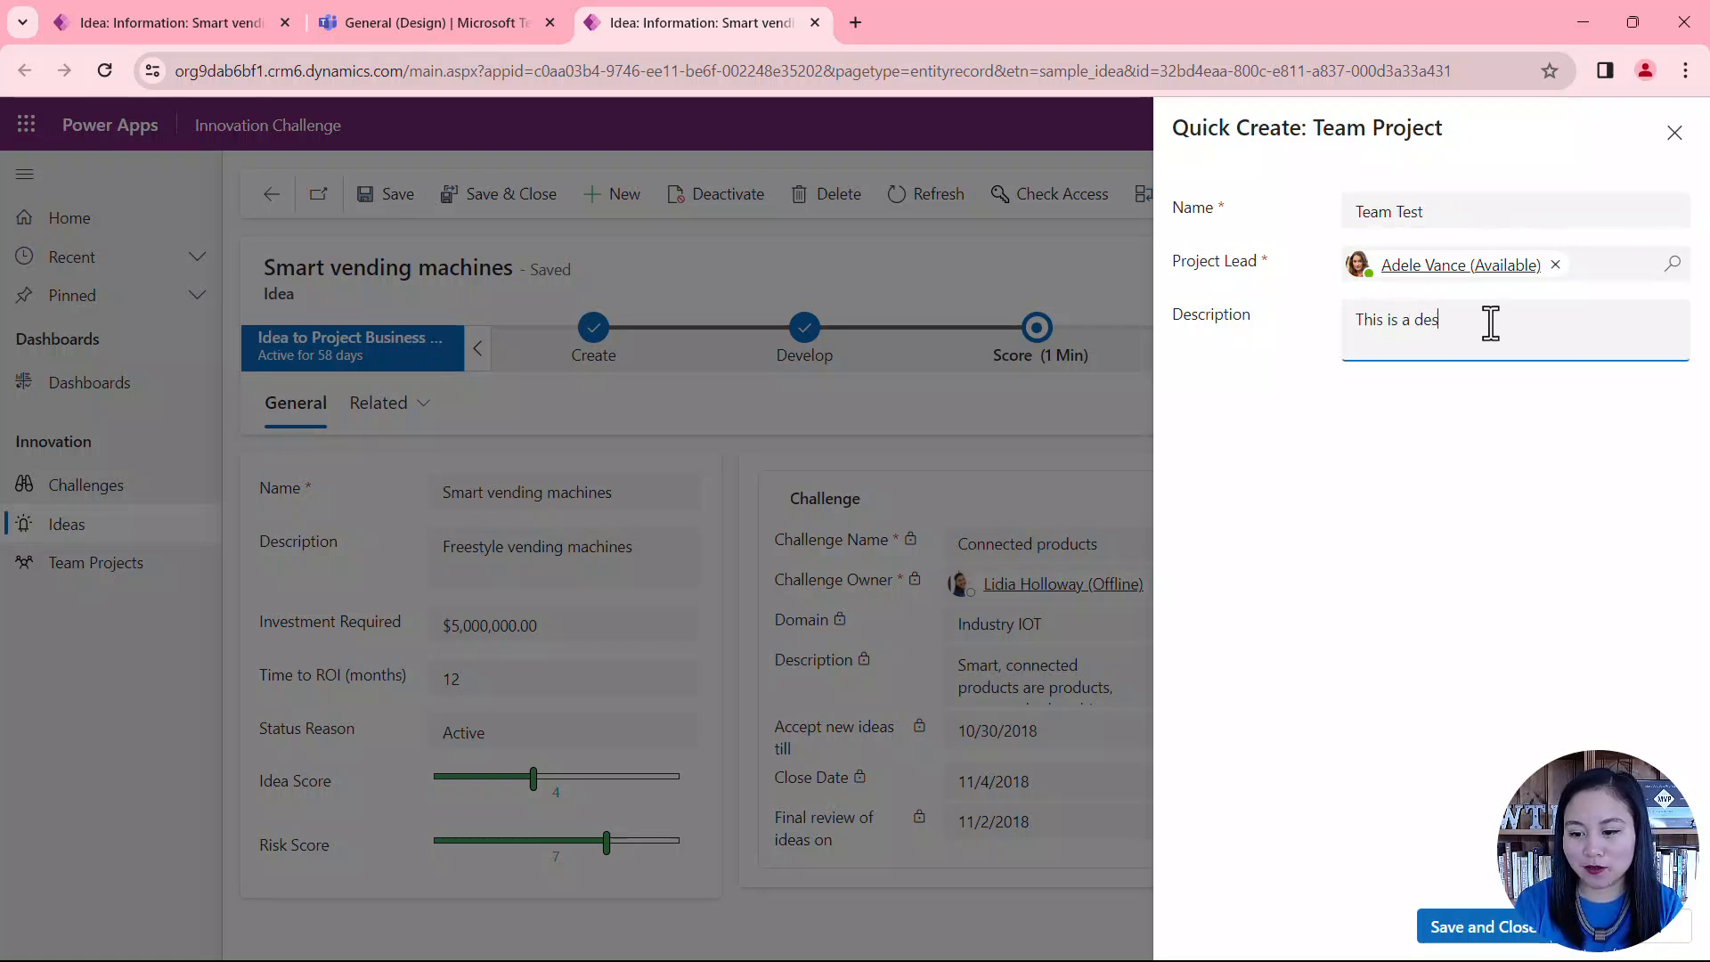
pyautogui.write('cription')
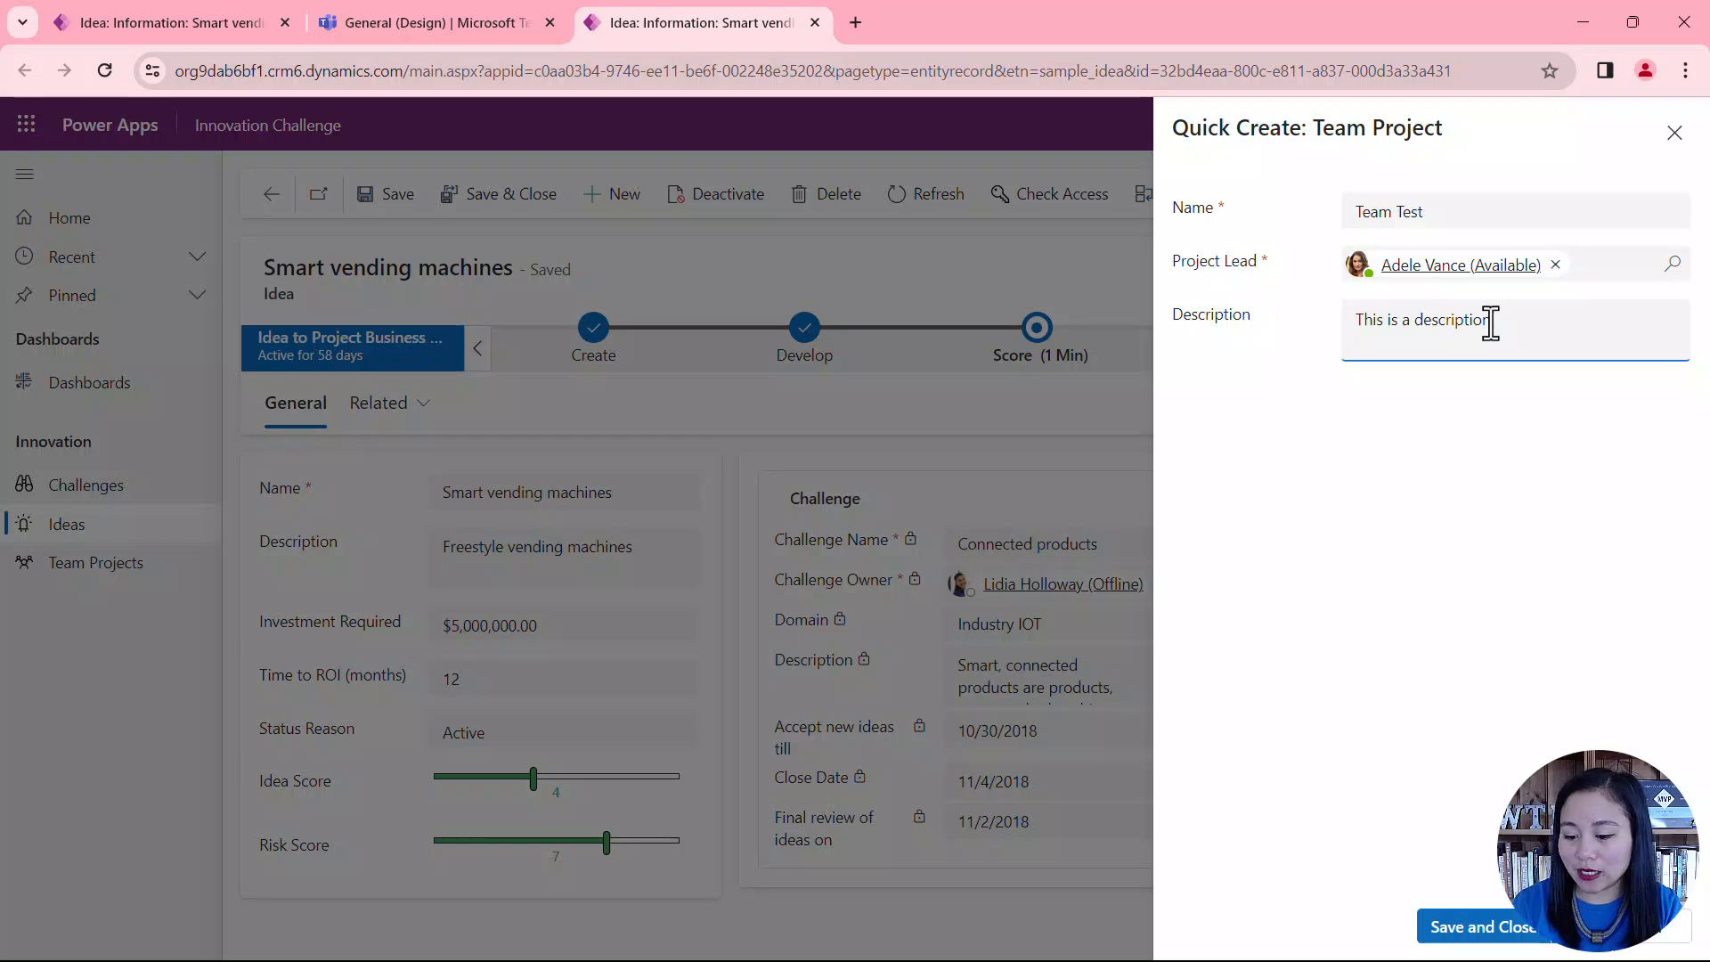
pyautogui.write('.')
pyautogui.click(1511, 928)
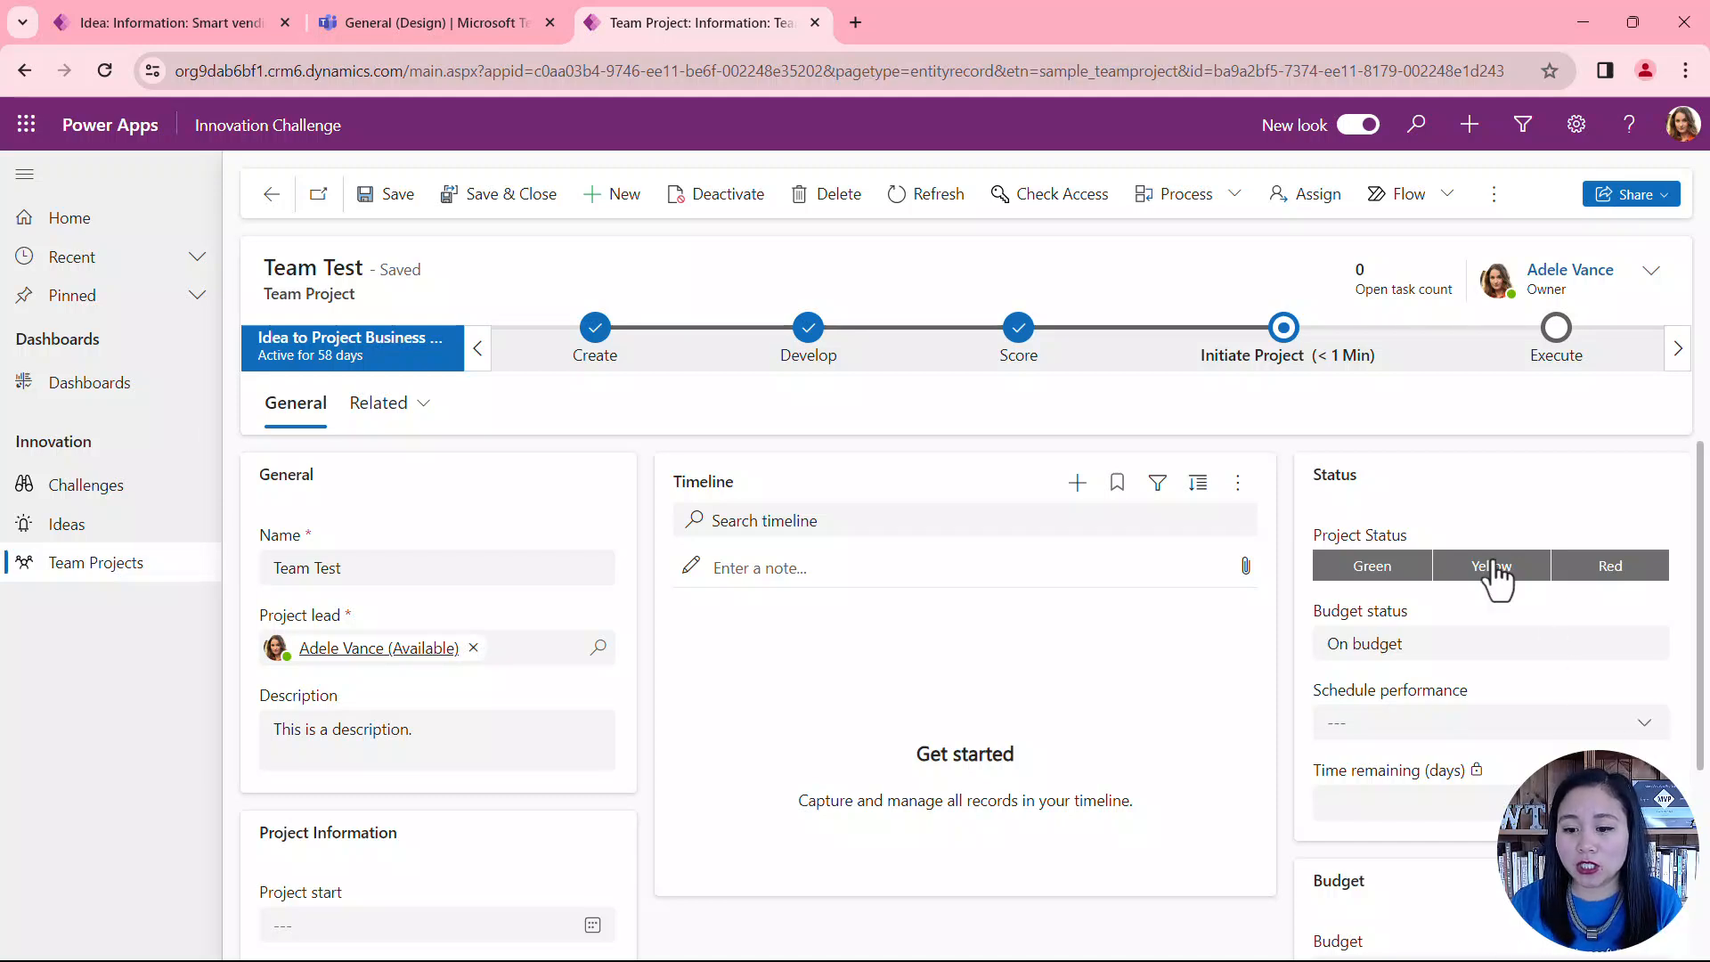
# Step: In the Initiate Project stage, set Budget to 60000000 and Project Type to Challenge win
pyautogui.click(1303, 363)
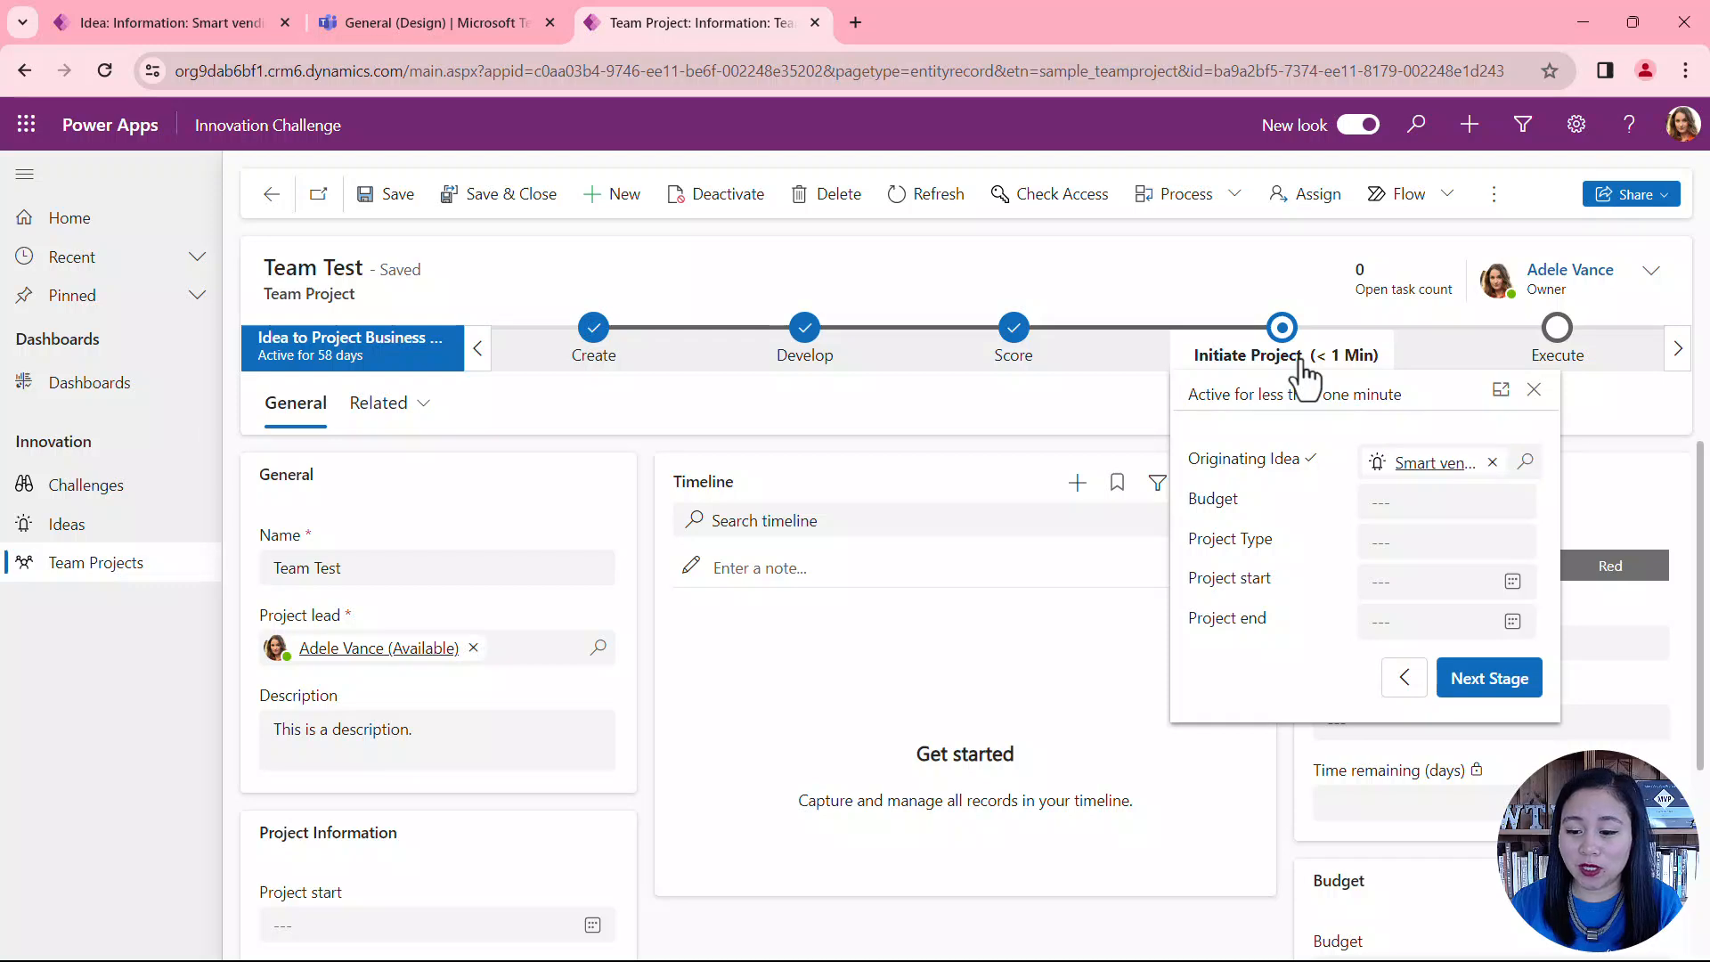
pyautogui.click(1408, 503)
pyautogui.write('6')
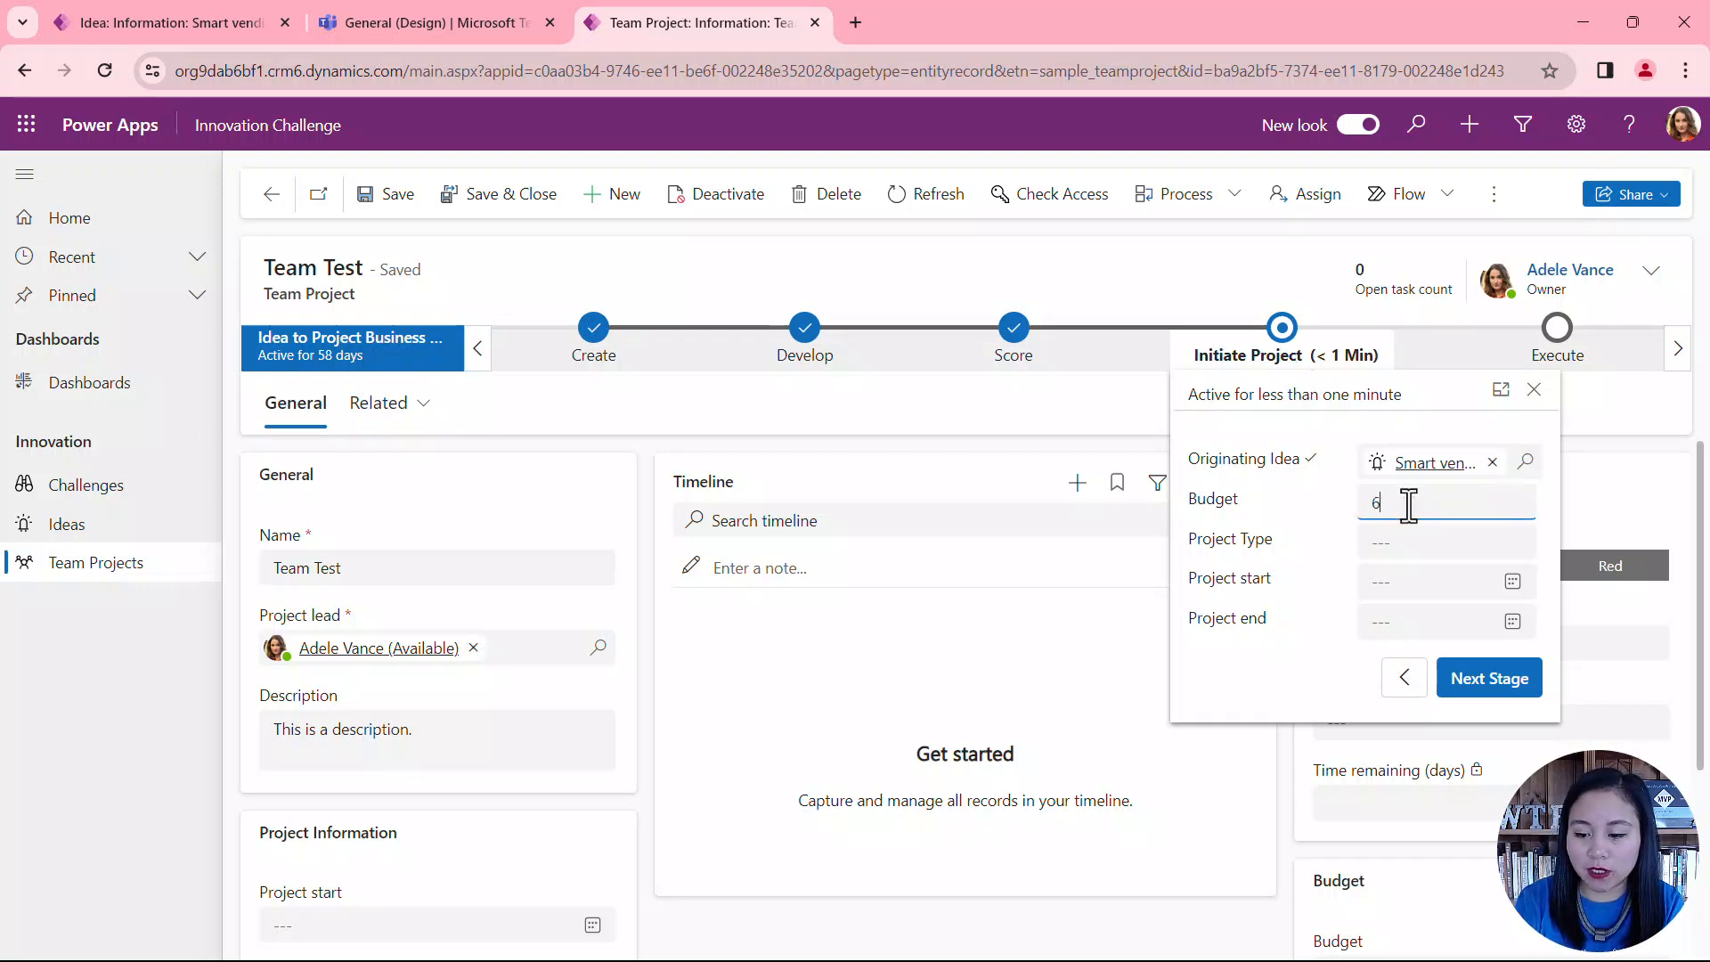
pyautogui.write('0000000')
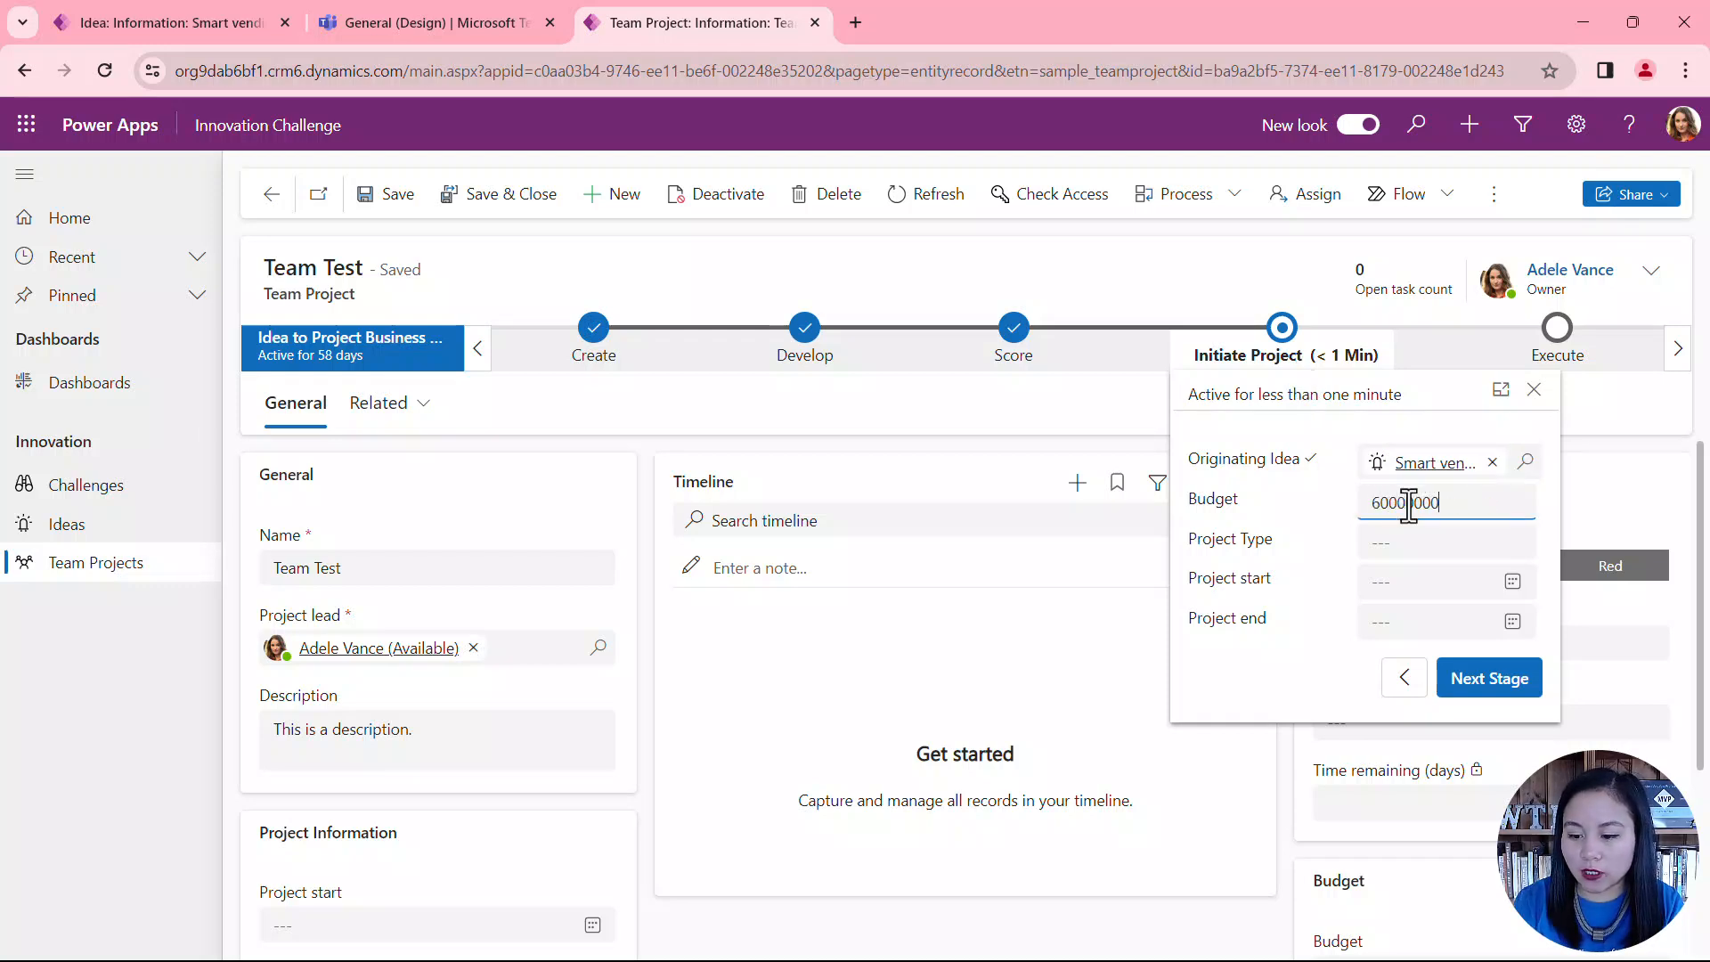
pyautogui.click(1398, 545)
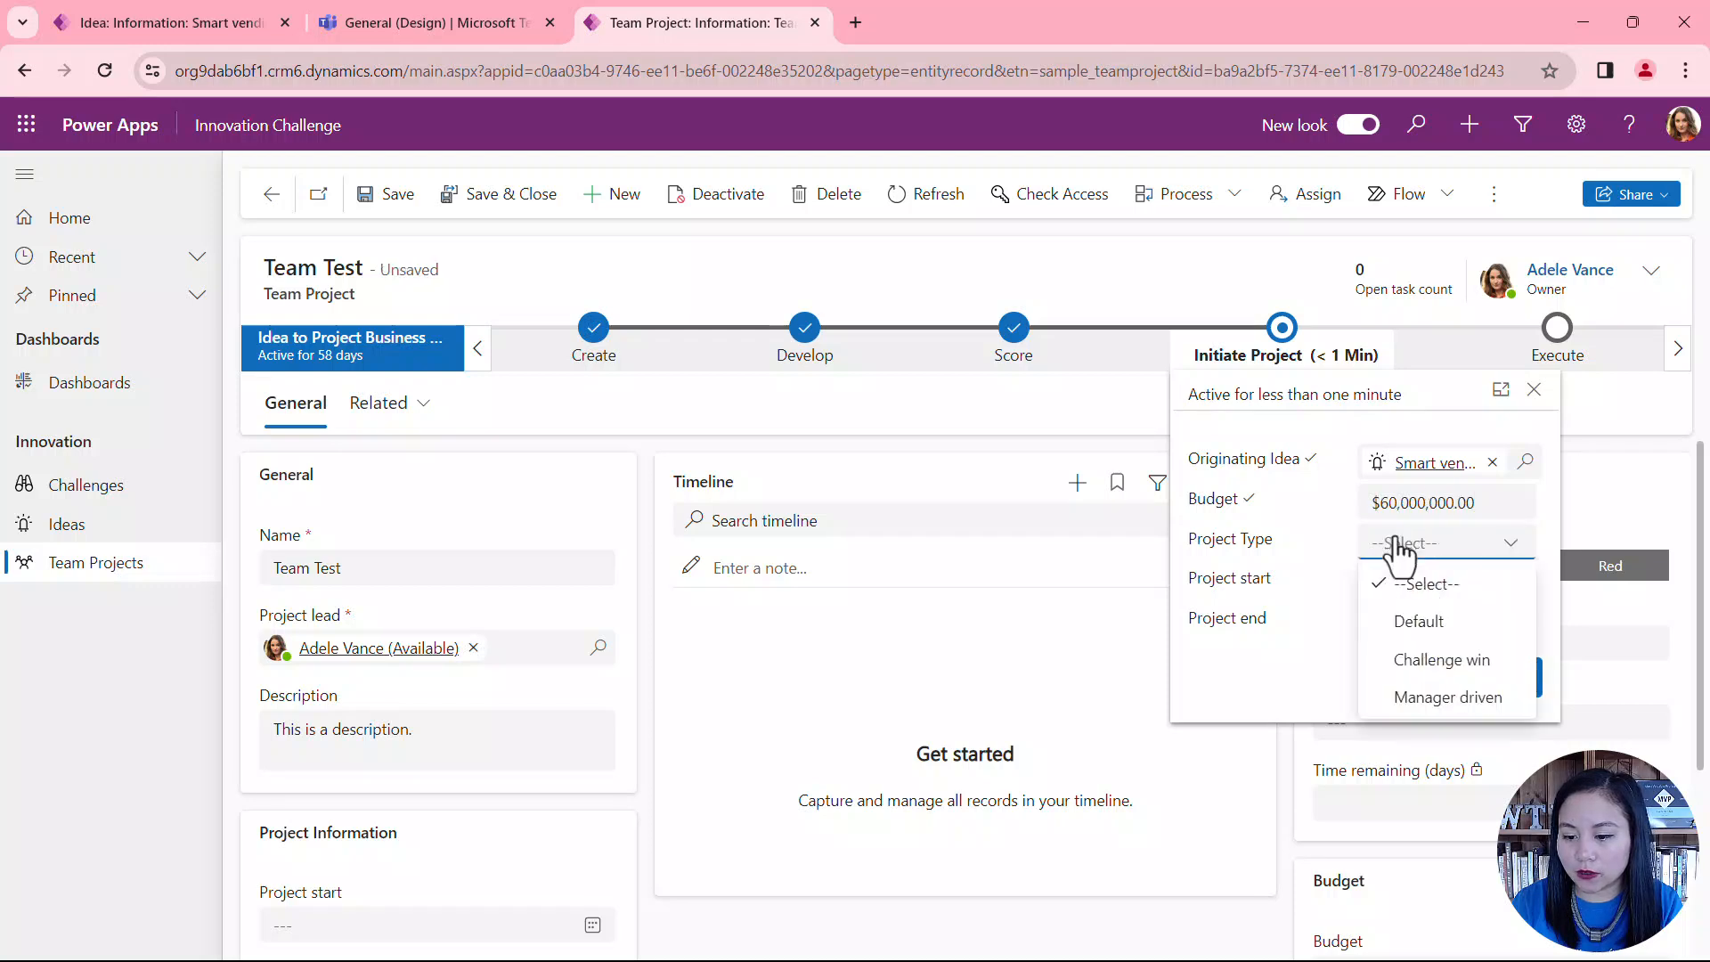
pyautogui.click(1457, 660)
# Step: Set Project start to 10/27/2023 and Project end to a date in January 2024, and advance the project to the Execute stage
pyautogui.click(1513, 583)
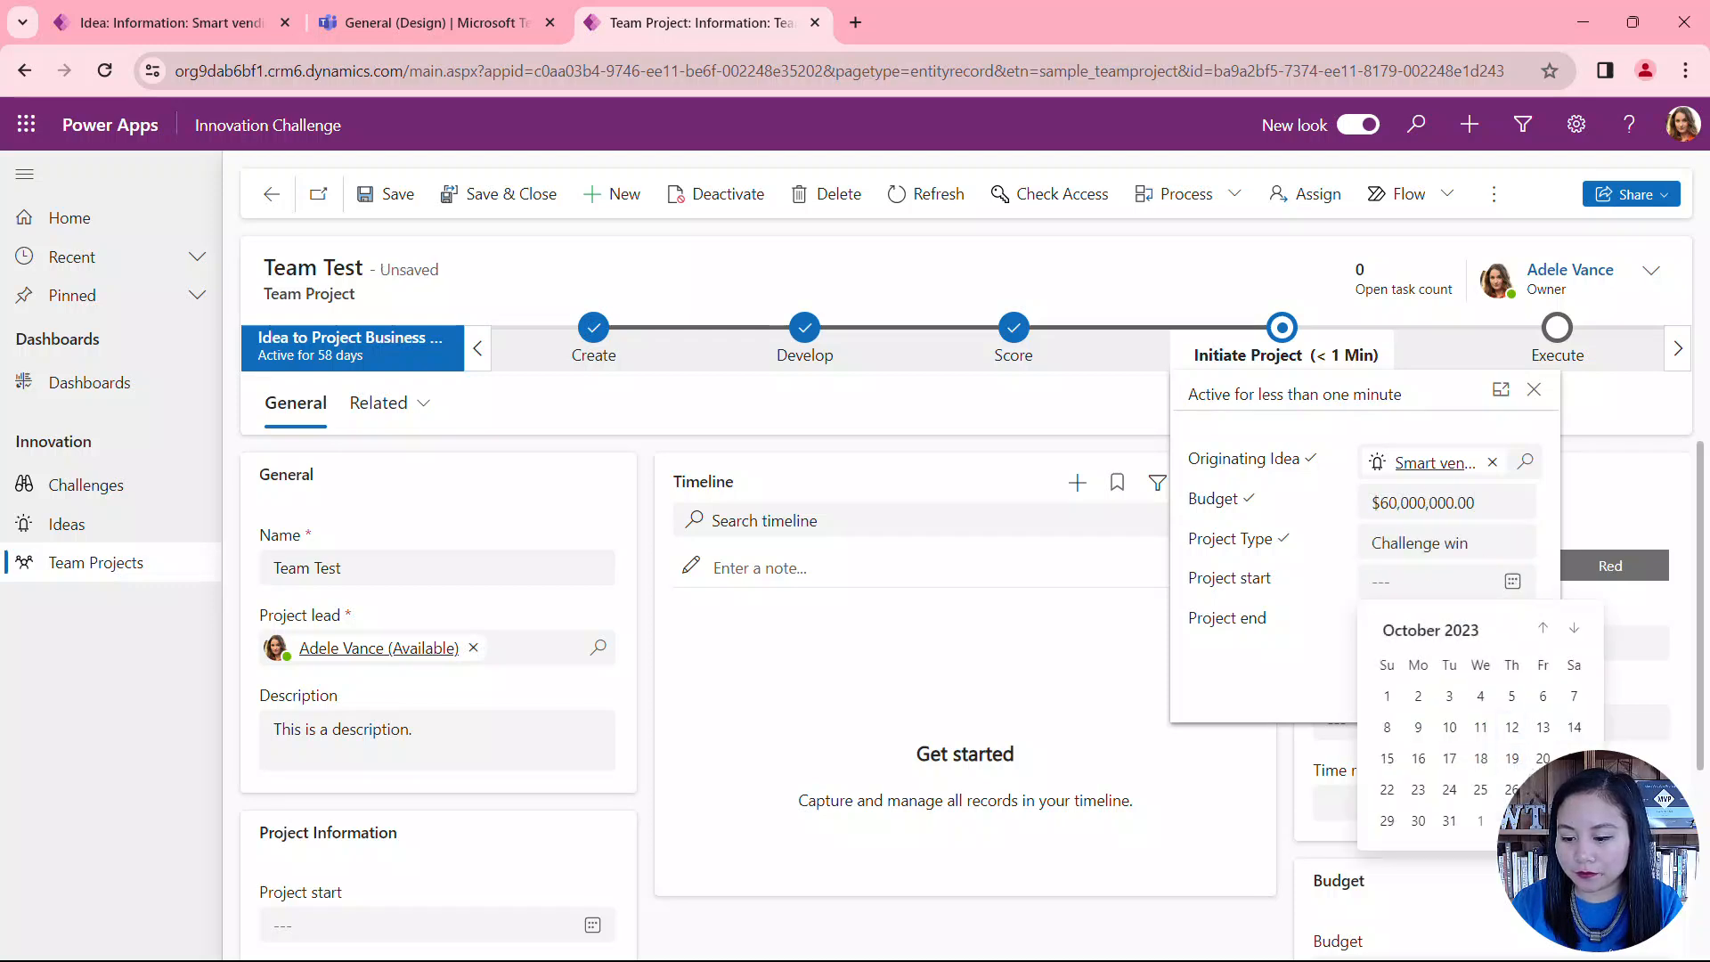
pyautogui.click(1580, 789)
pyautogui.click(1512, 622)
pyautogui.click(1574, 668)
pyautogui.click(1574, 668)
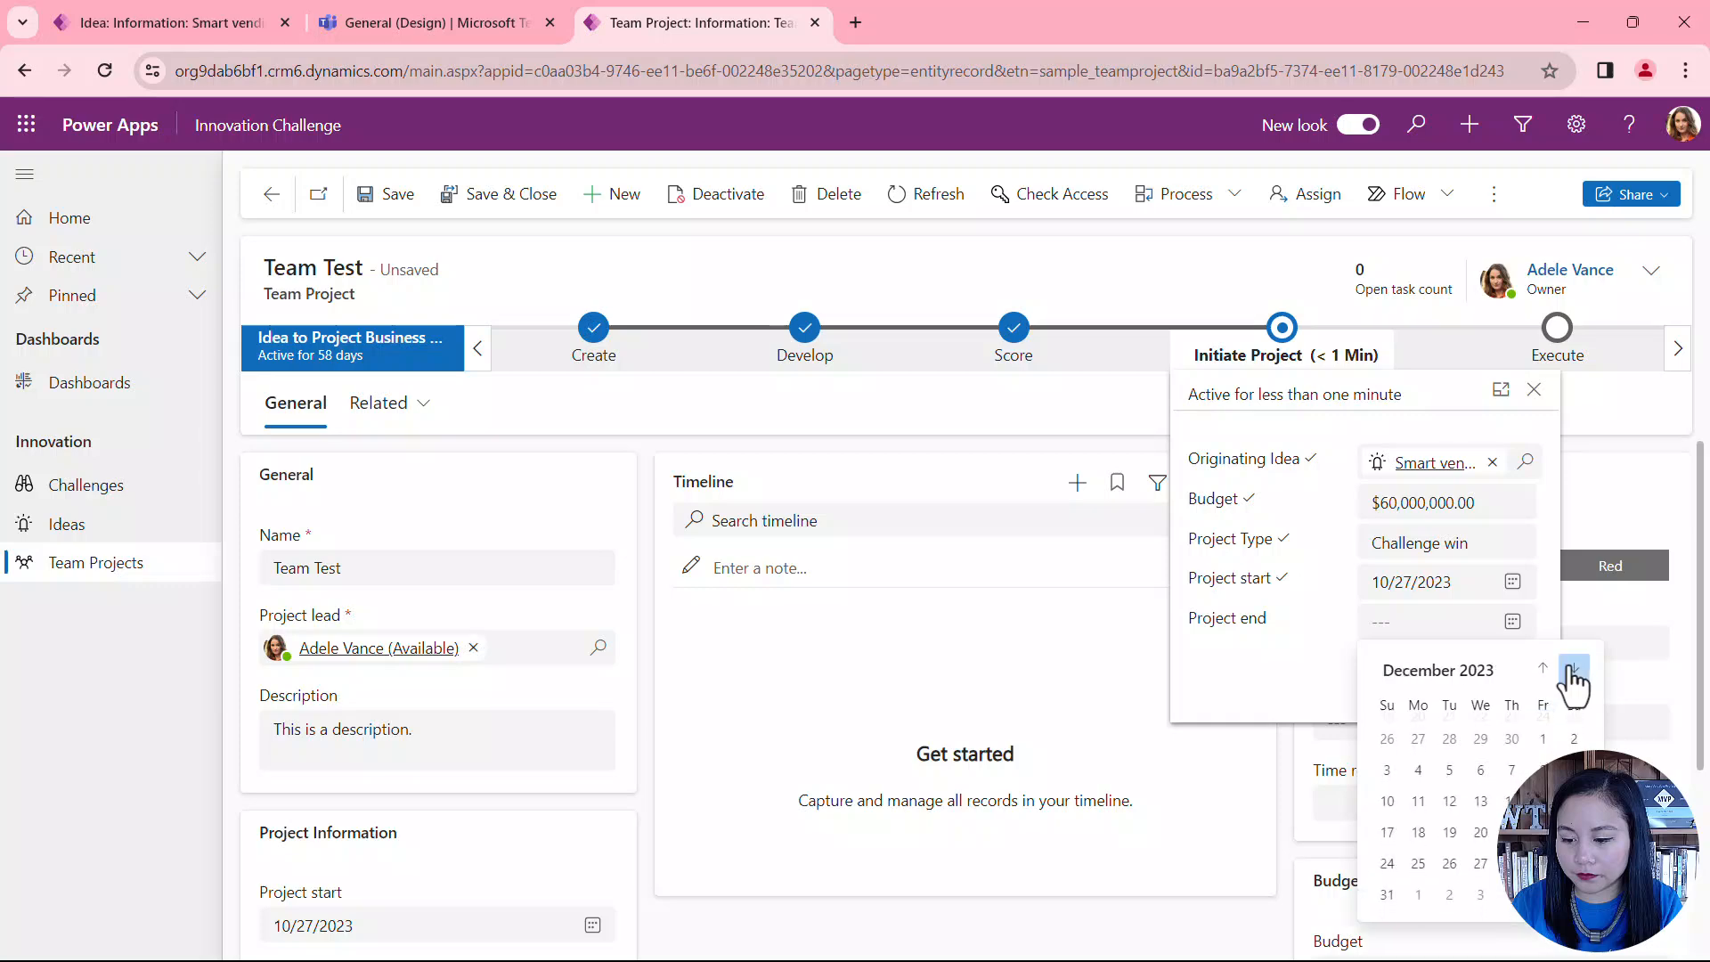
pyautogui.click(1574, 668)
pyautogui.click(1543, 798)
pyautogui.click(1504, 686)
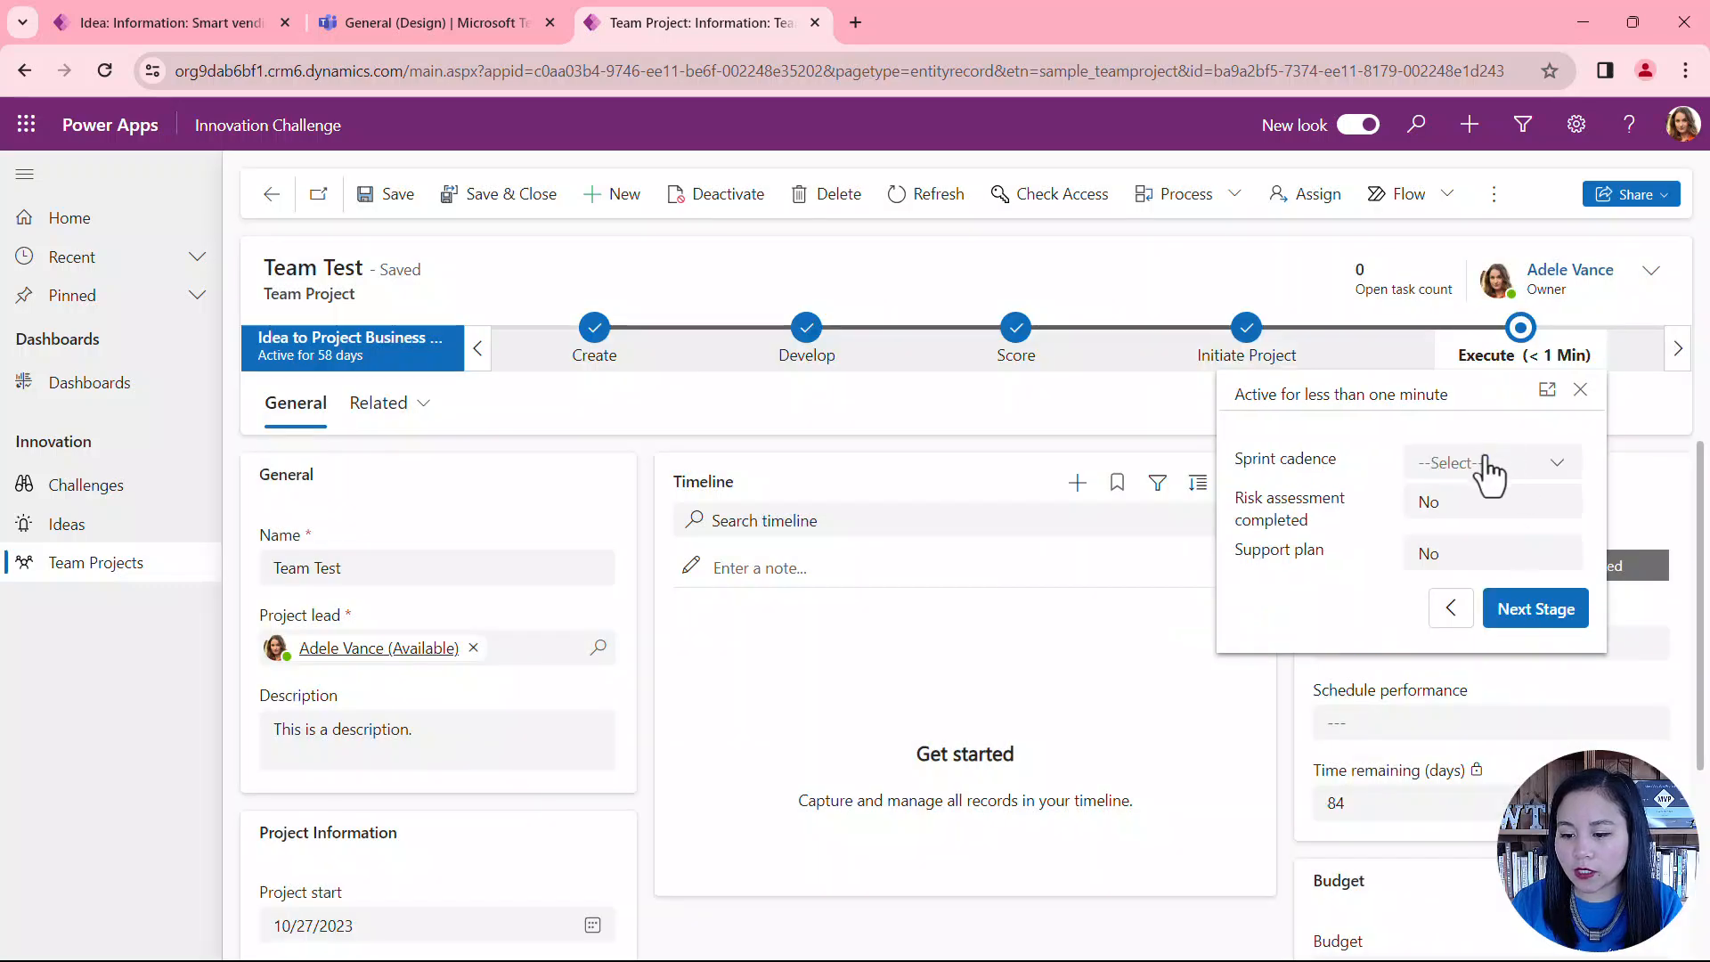
# Step: Set Sprint cadence to Weekly and both Risk assessment completed and Support plan to Yes, and advance the project to the Close stage
pyautogui.click(1485, 472)
pyautogui.click(1488, 543)
pyautogui.click(1505, 503)
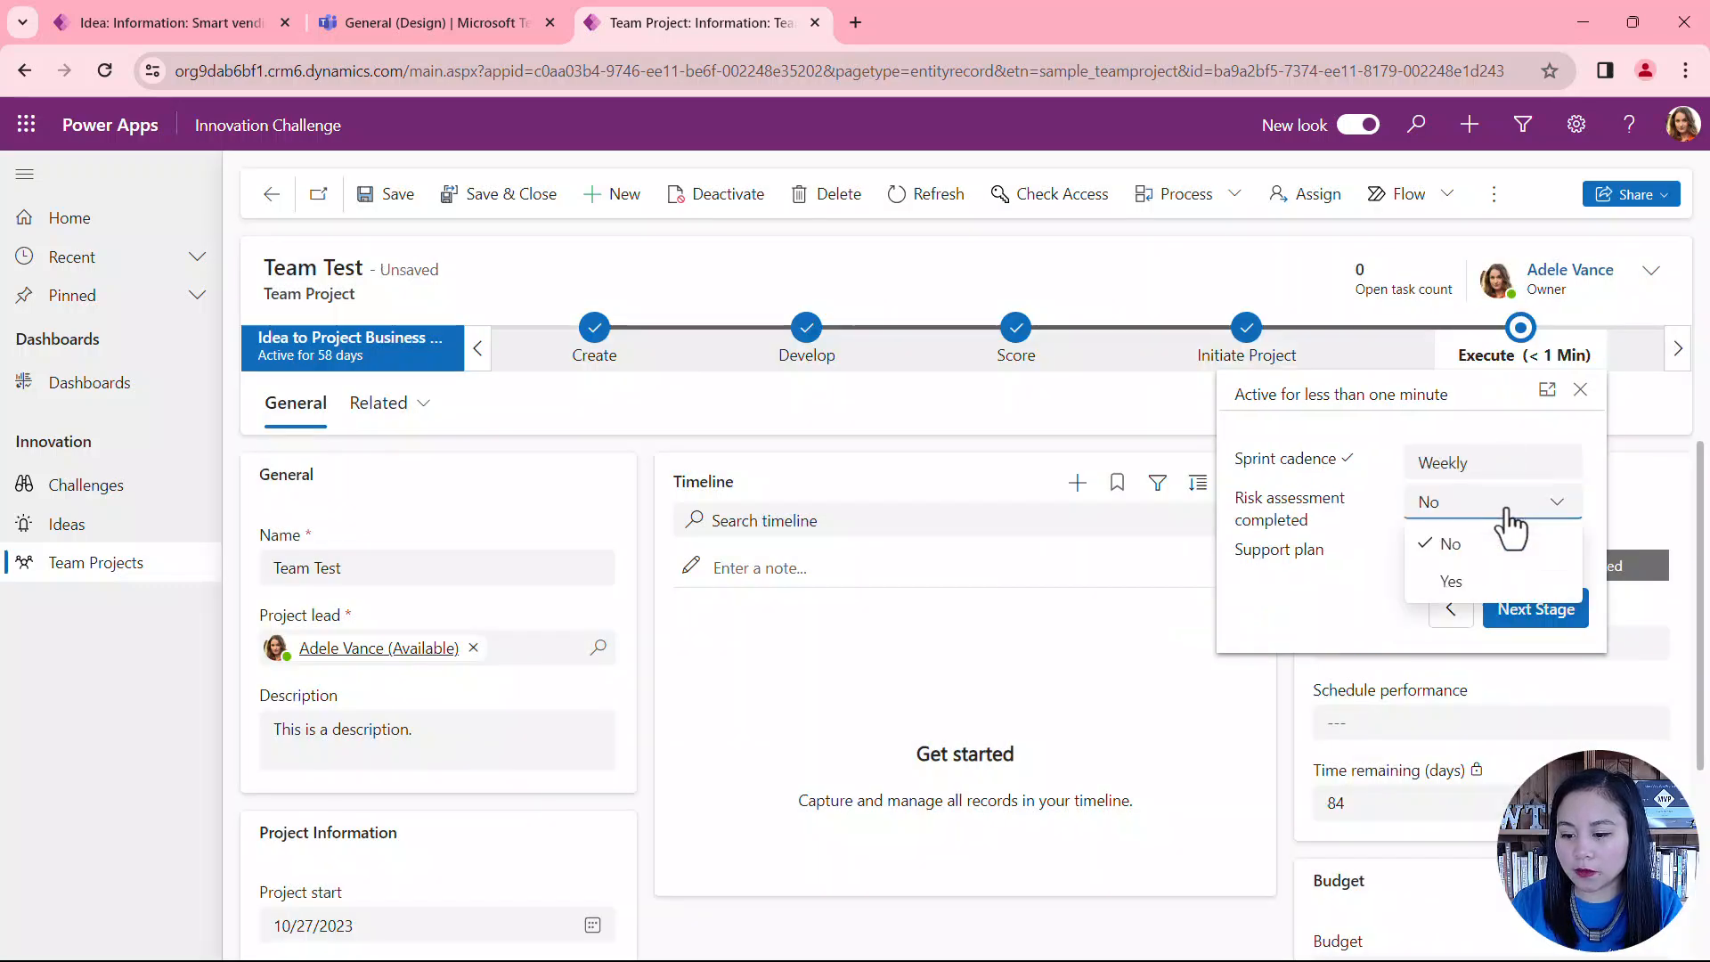
pyautogui.click(1503, 581)
pyautogui.click(1519, 555)
pyautogui.click(1499, 634)
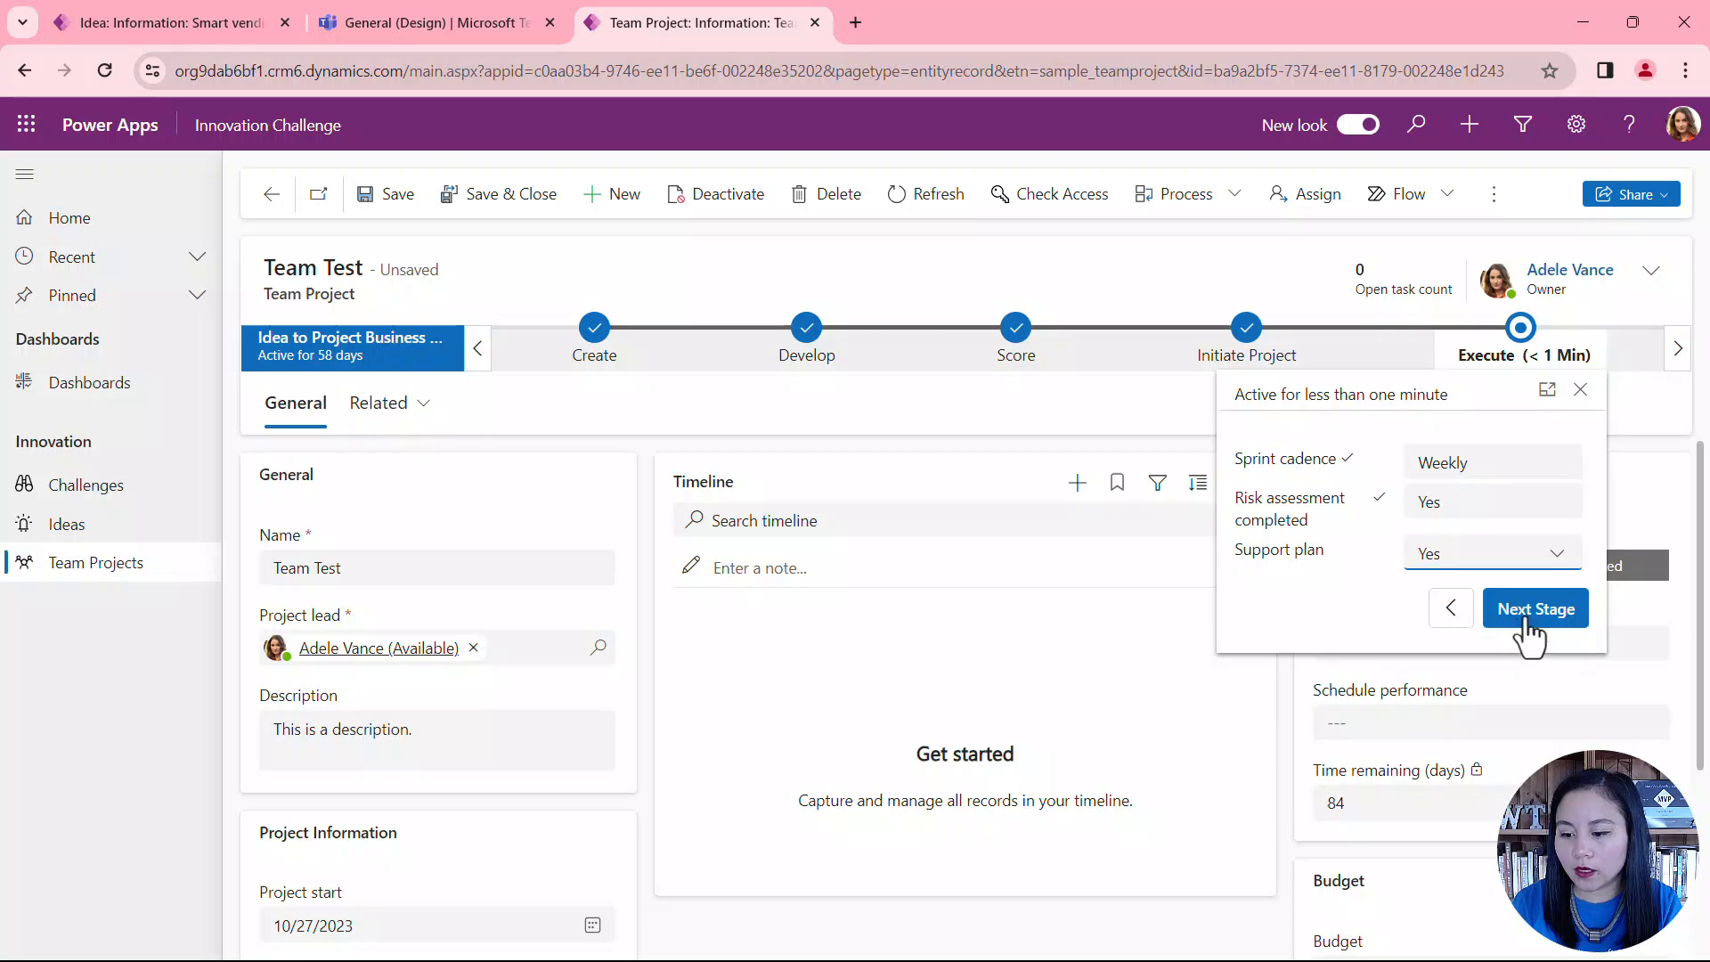
pyautogui.click(1527, 619)
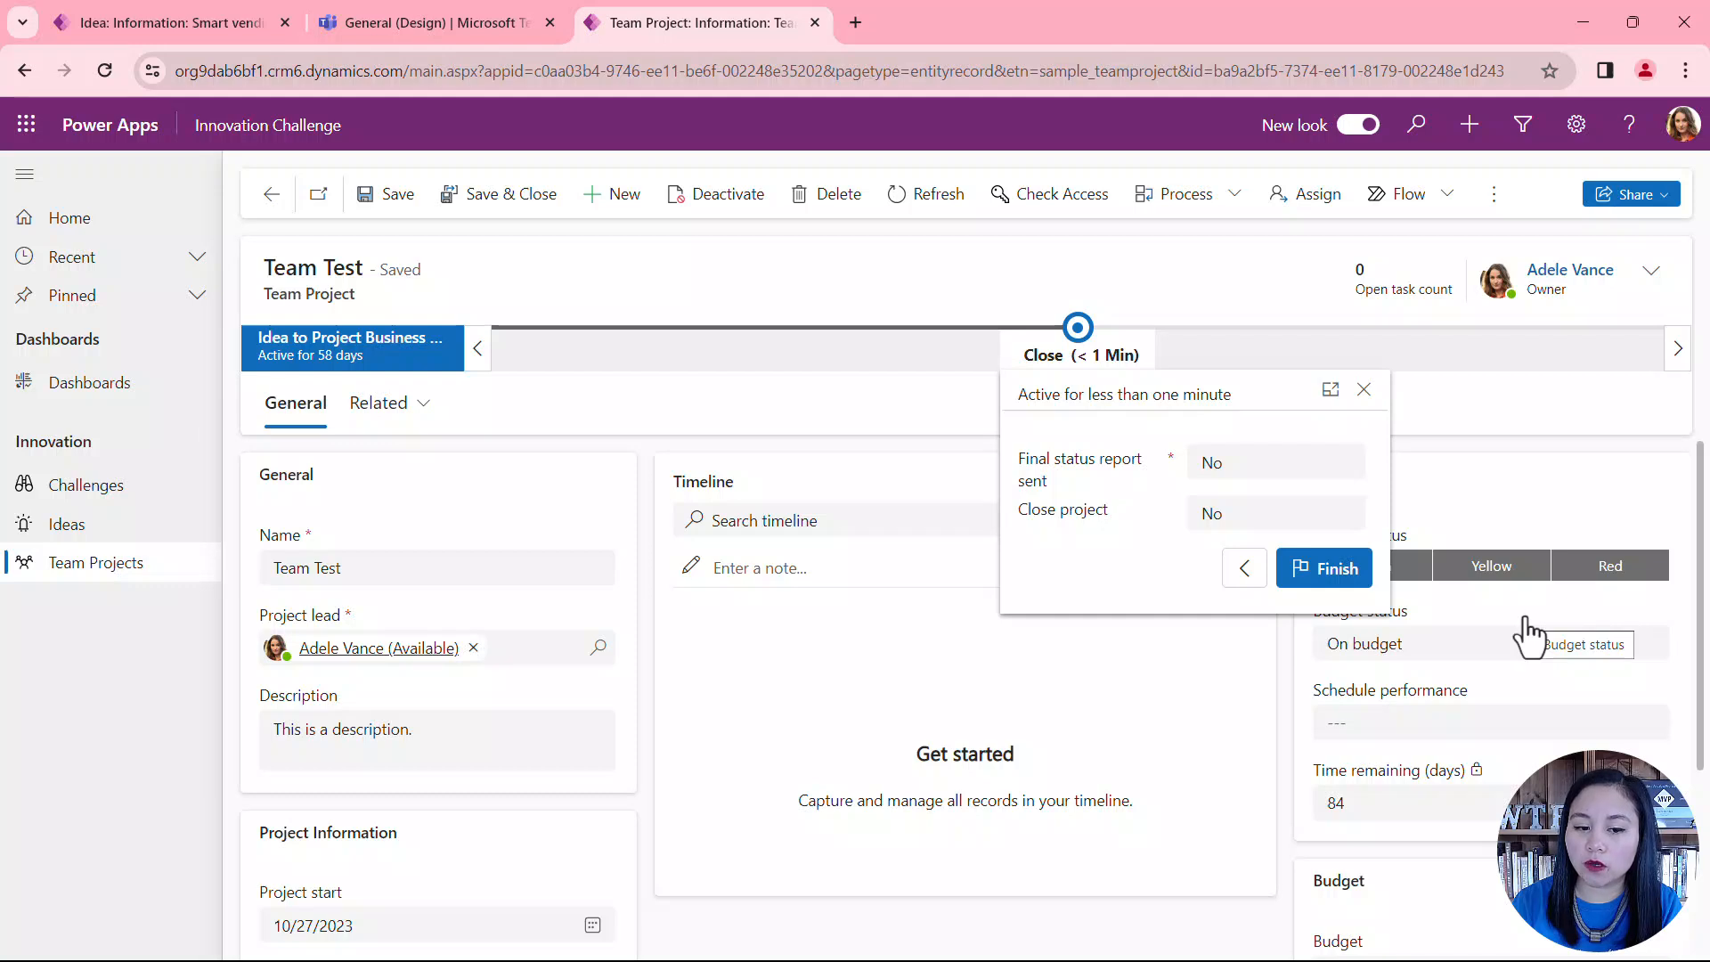
# Step: Set Final status report sent and Close project to Yes in the Close stage, and finish the business process
pyautogui.click(1320, 472)
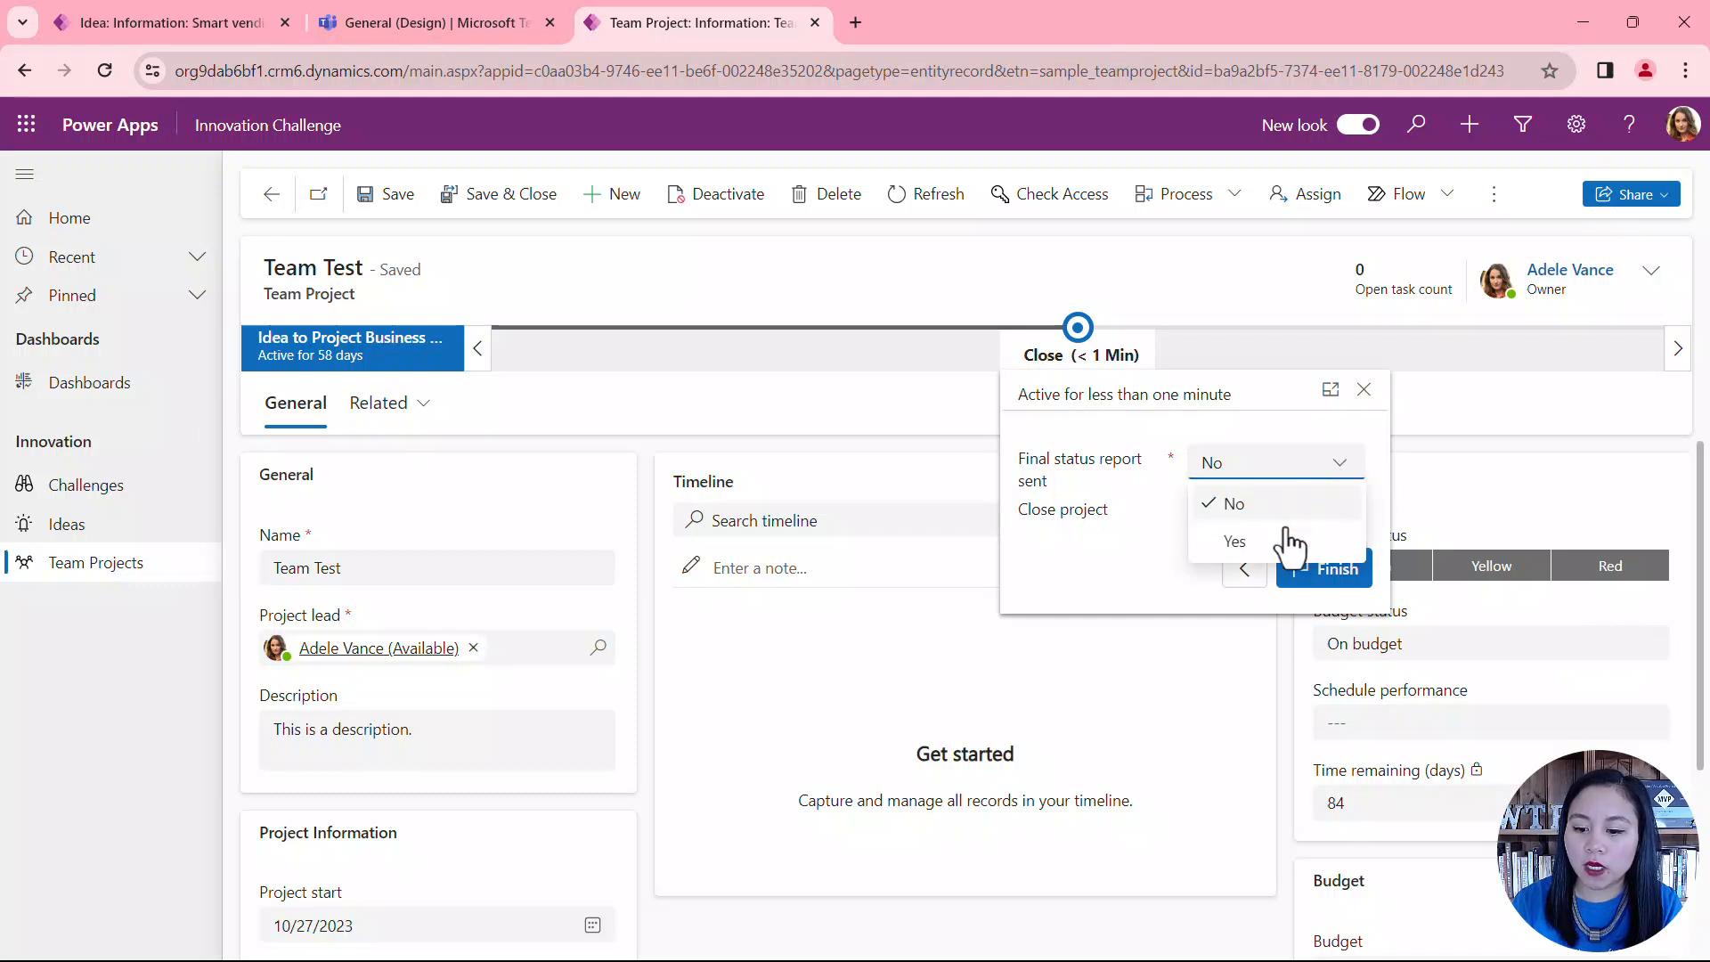
pyautogui.click(1276, 545)
pyautogui.click(1277, 522)
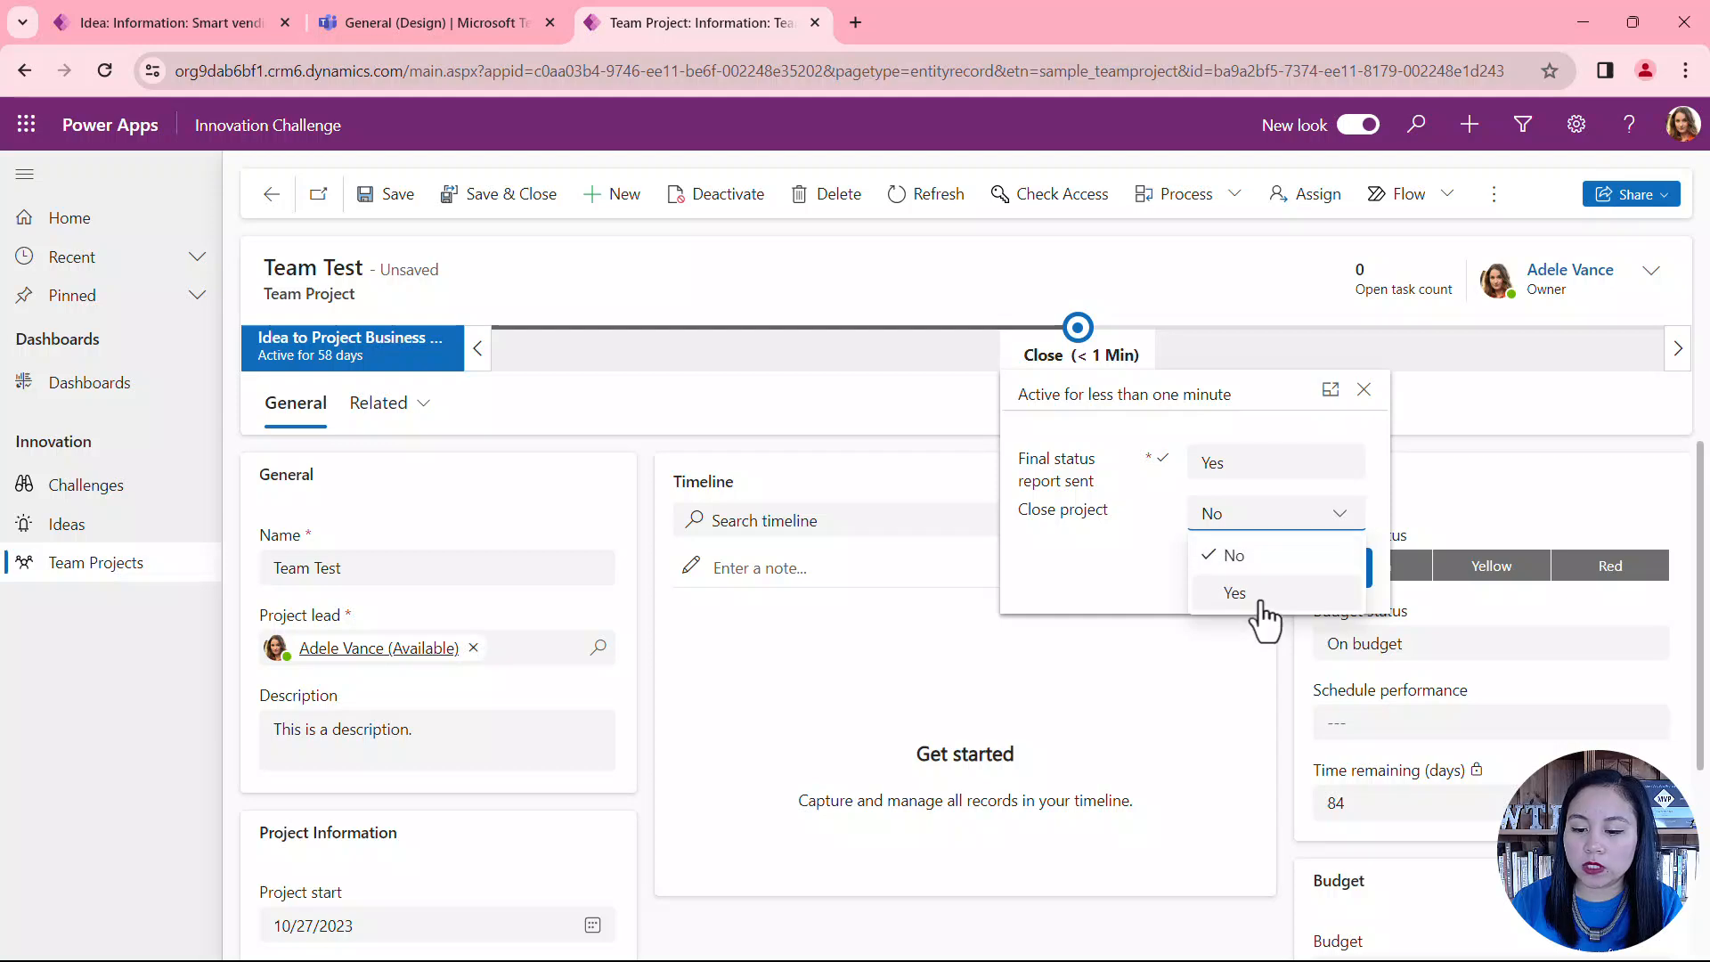
pyautogui.click(1260, 598)
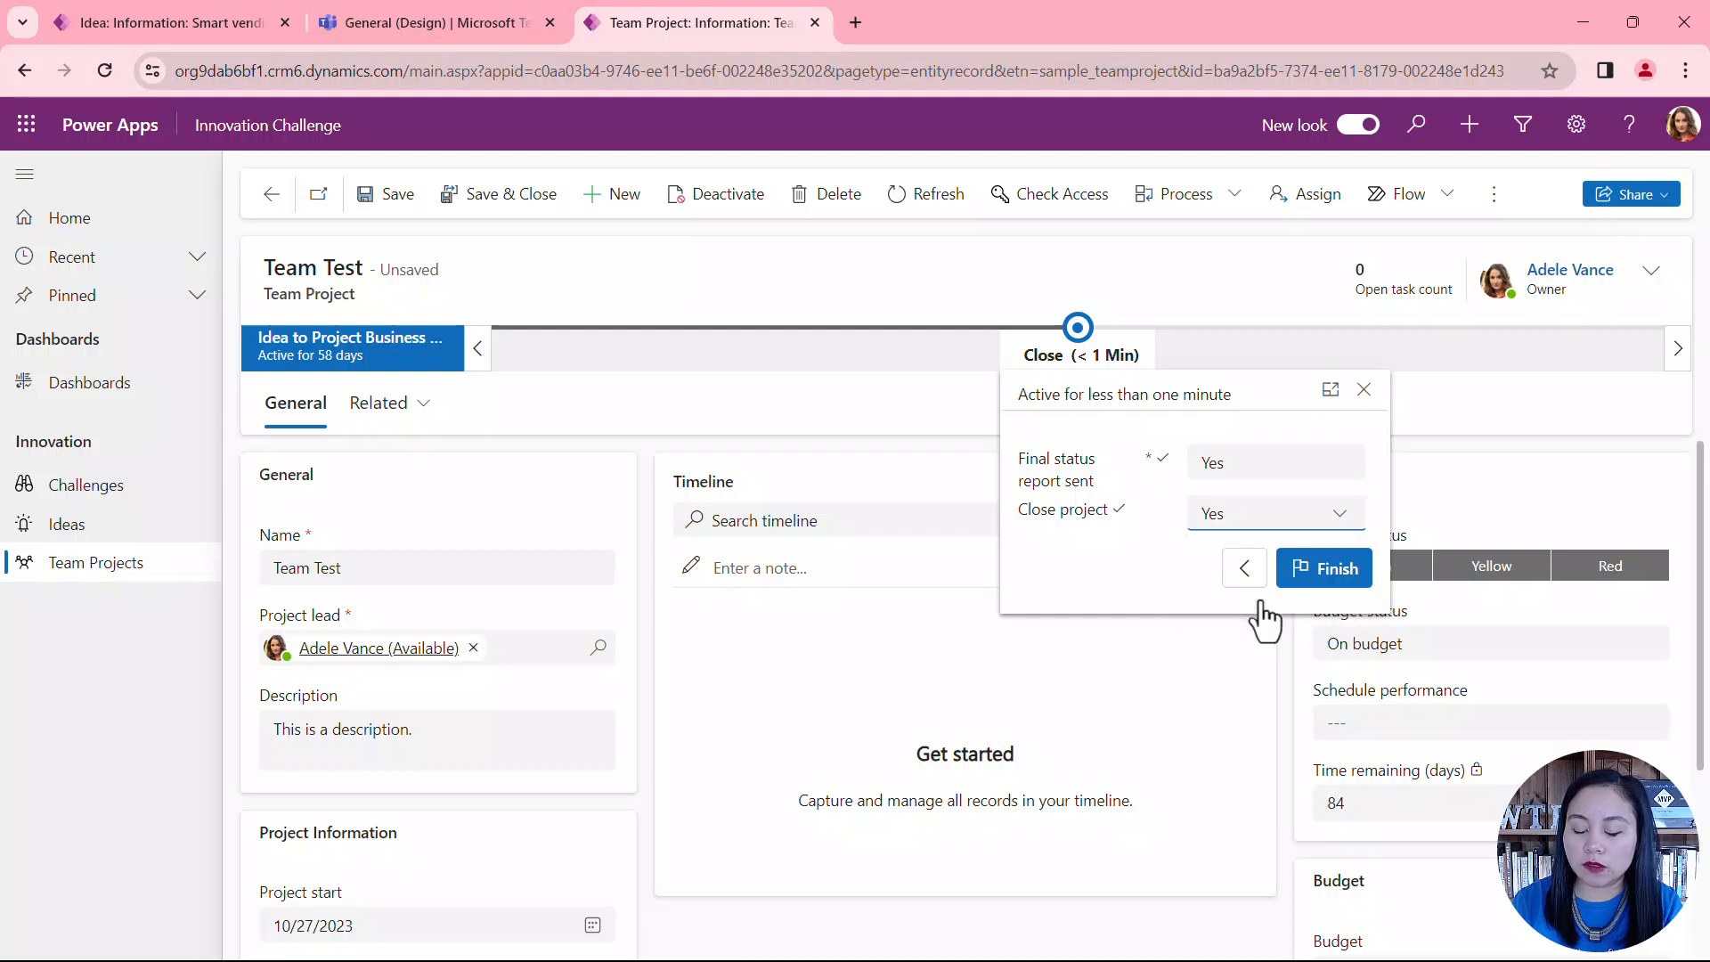
pyautogui.click(1311, 583)
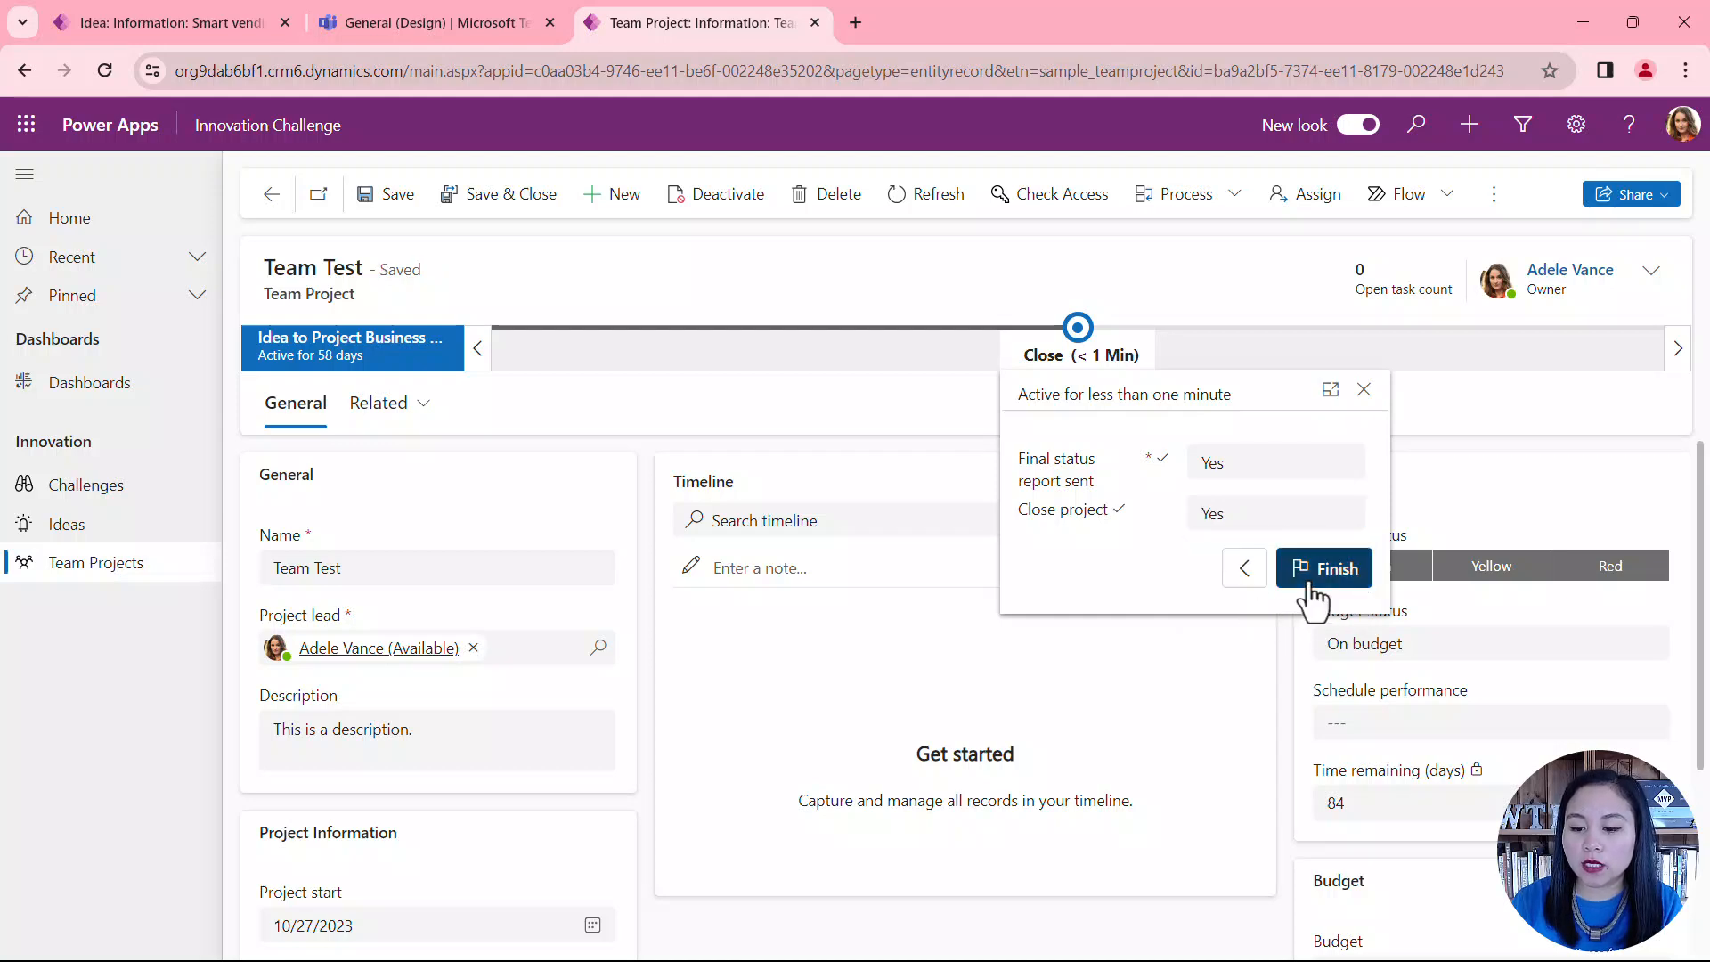